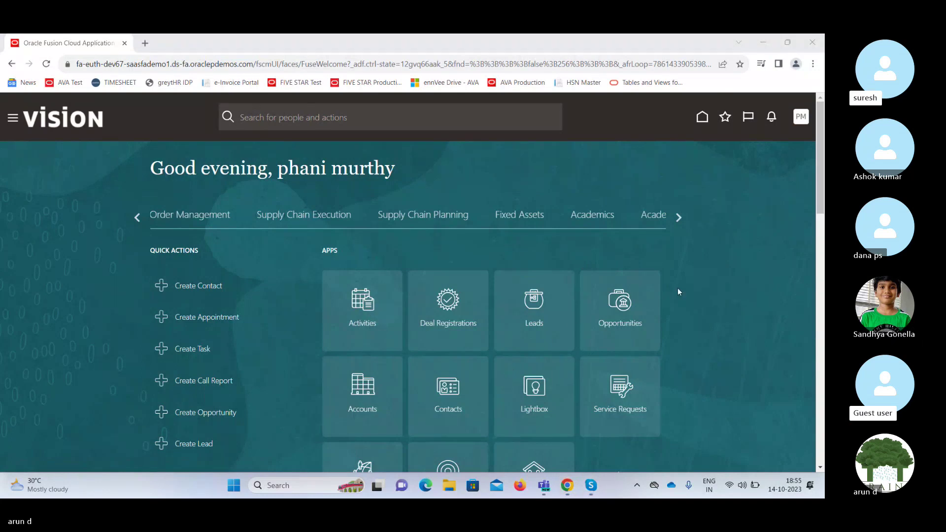
# Launch Excel from the taskbar search and create a new blank workbook, Book1.
pyautogui.click(285, 484)
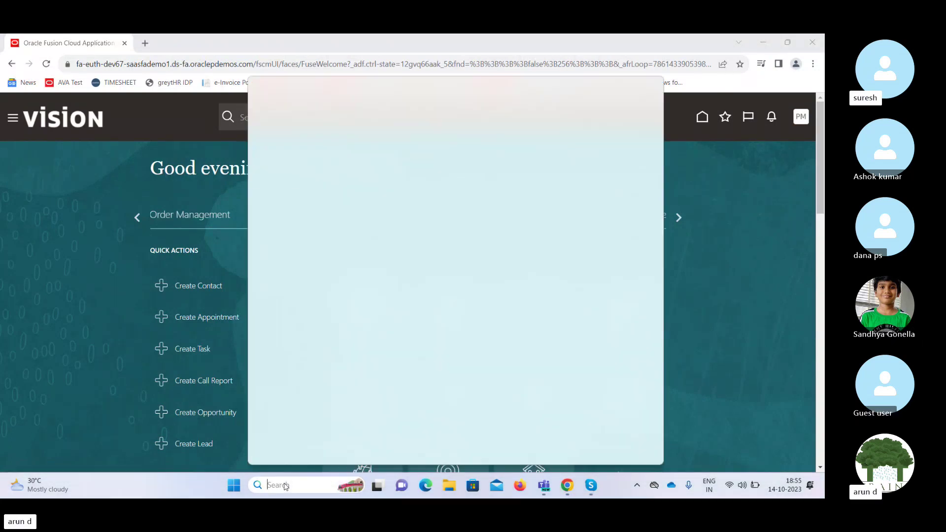
pyautogui.write('excel')
pyautogui.press('Return')
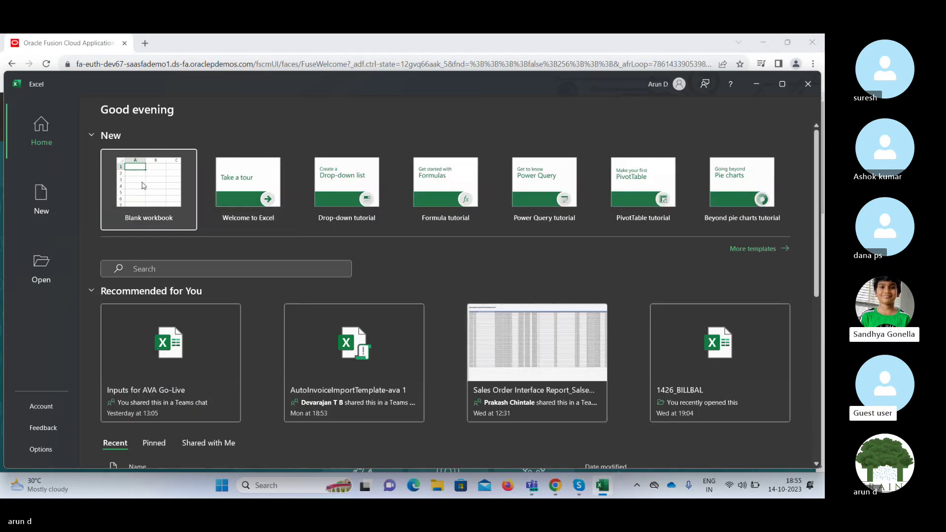
pyautogui.click(141, 182)
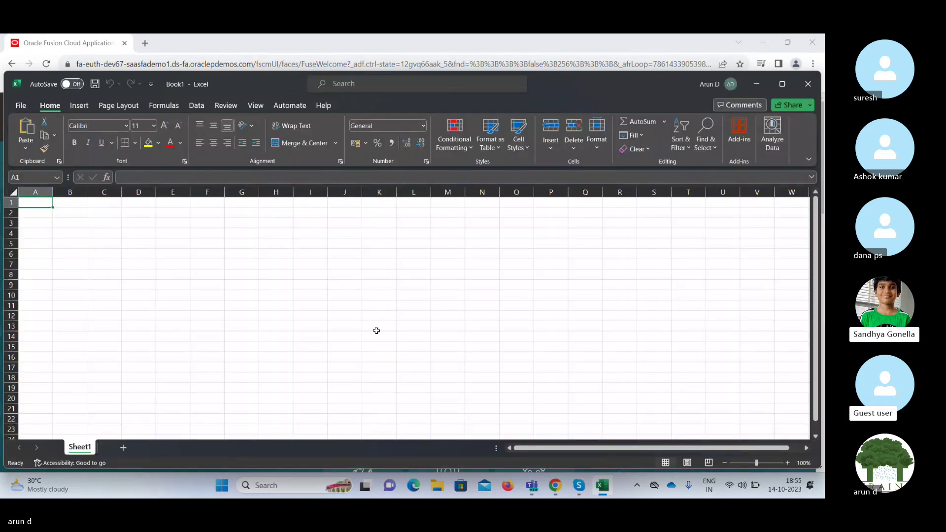
# Enter the headings TATA Group in I3 and IND OP in G3.
pyautogui.click(309, 221)
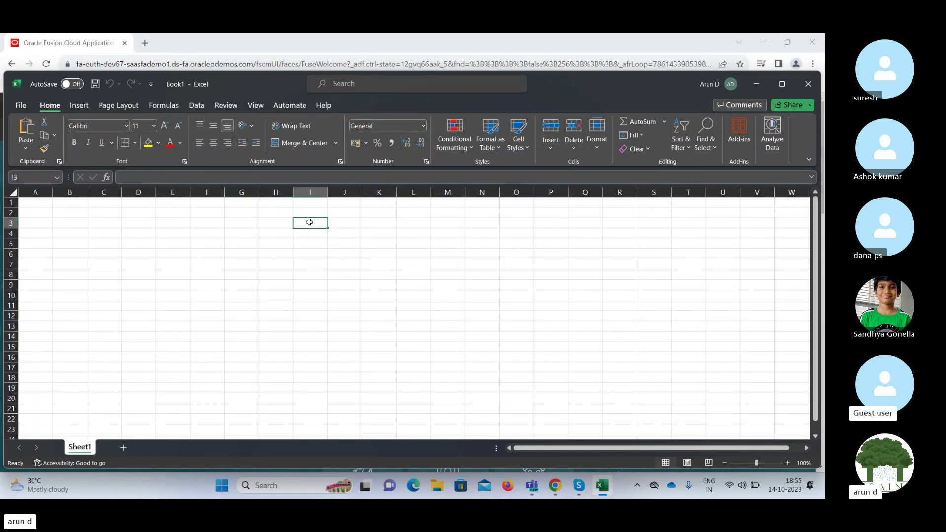
pyautogui.write('TATA Gr')
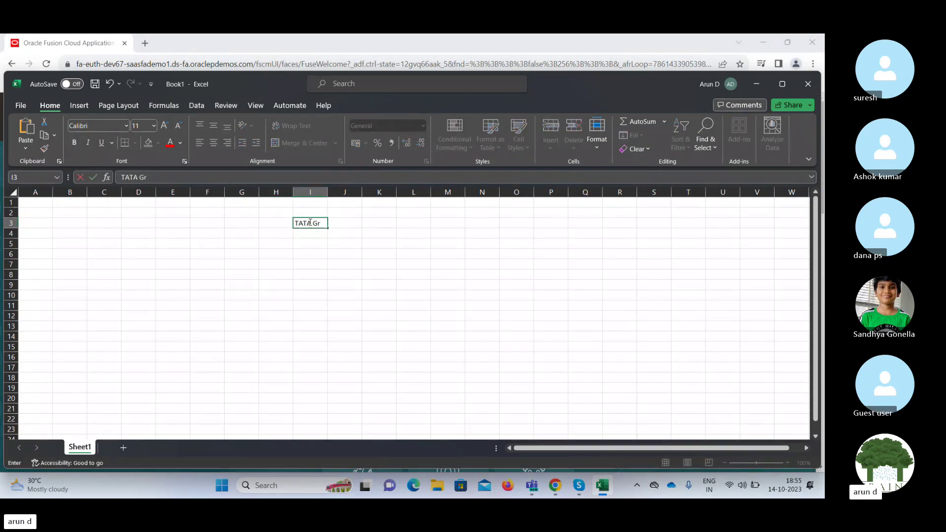
pyautogui.write('oup')
pyautogui.press('Tab')
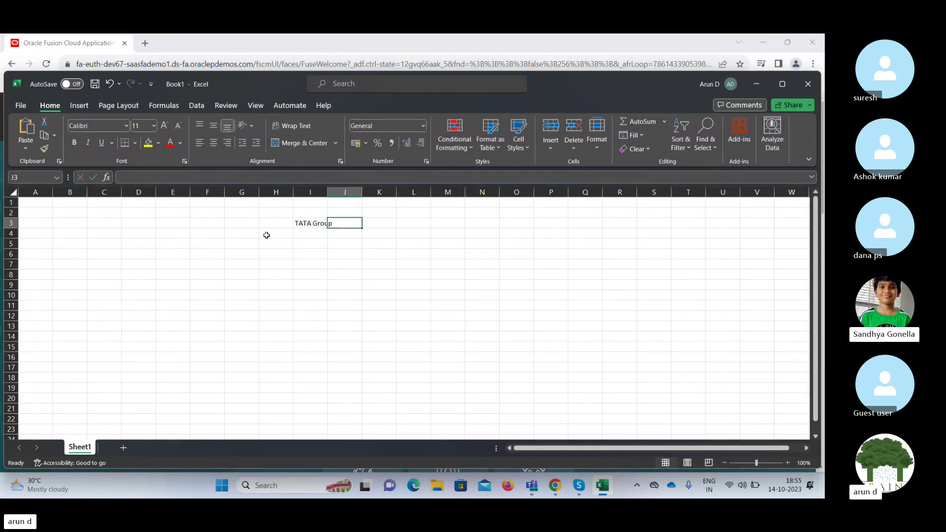
pyautogui.click(239, 223)
pyautogui.write('I')
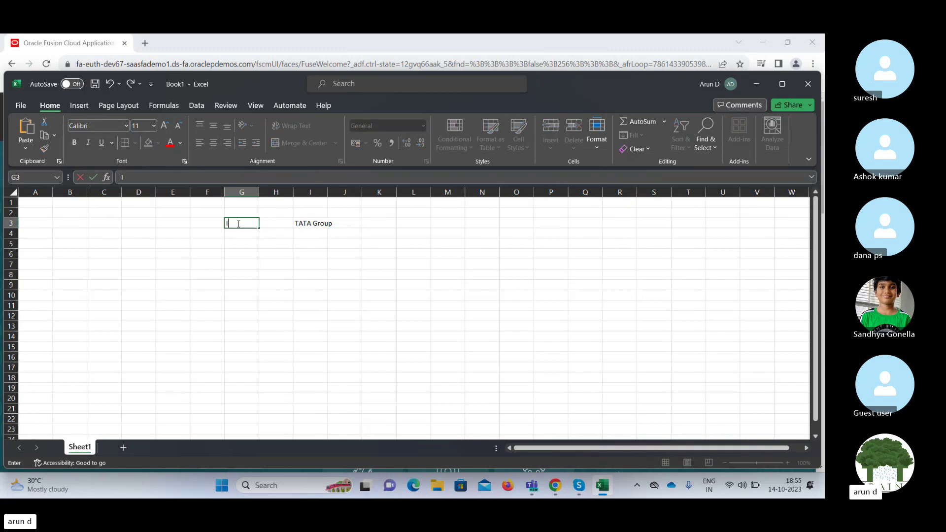
pyautogui.write('ND OP')
pyautogui.press('Tab')
# Fill row 5 with STEEL in G5, IT in I5 and MOTOR in K5.
pyautogui.click(238, 223)
pyautogui.press('Down')
pyautogui.press('Down')
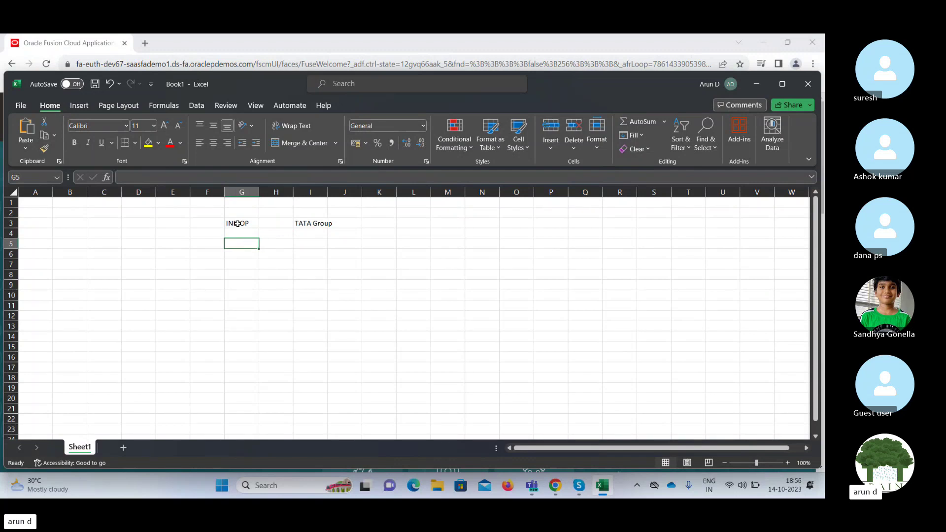
pyautogui.write('STEEL')
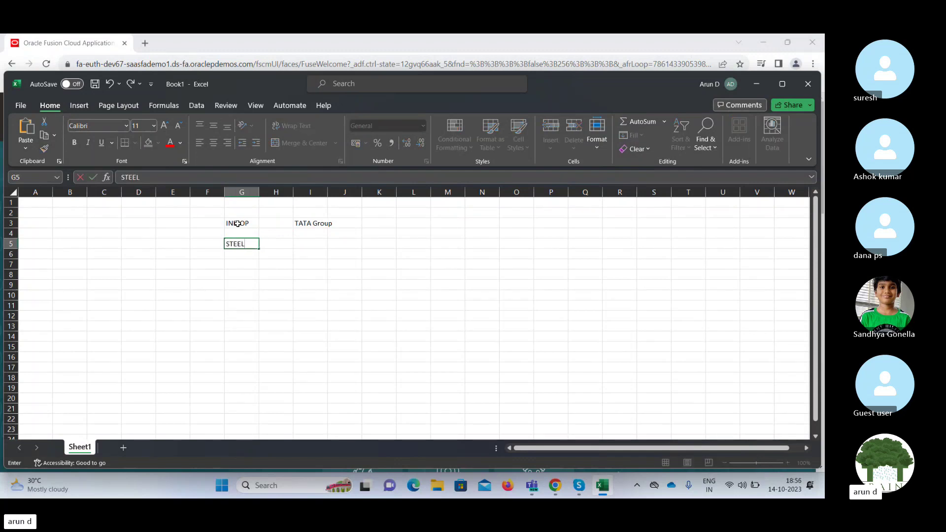
pyautogui.press('Tab')
pyautogui.press('Tab')
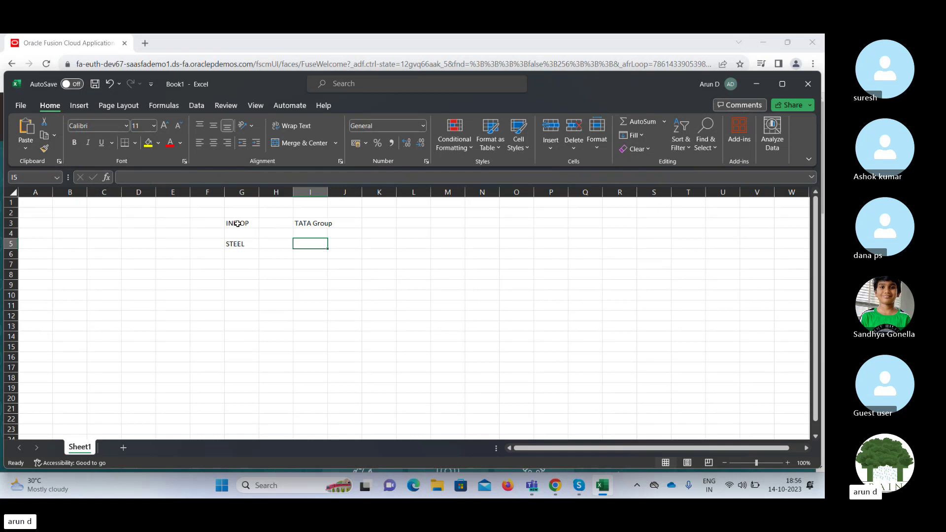
pyautogui.write('IT')
pyautogui.press('Tab')
pyautogui.press('Tab')
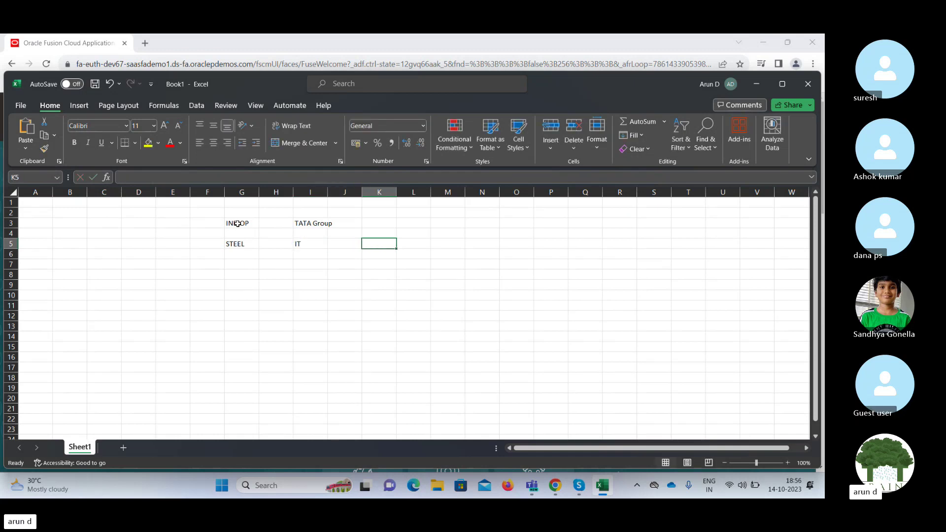
pyautogui.write('MOTOR')
pyautogui.press('Tab')
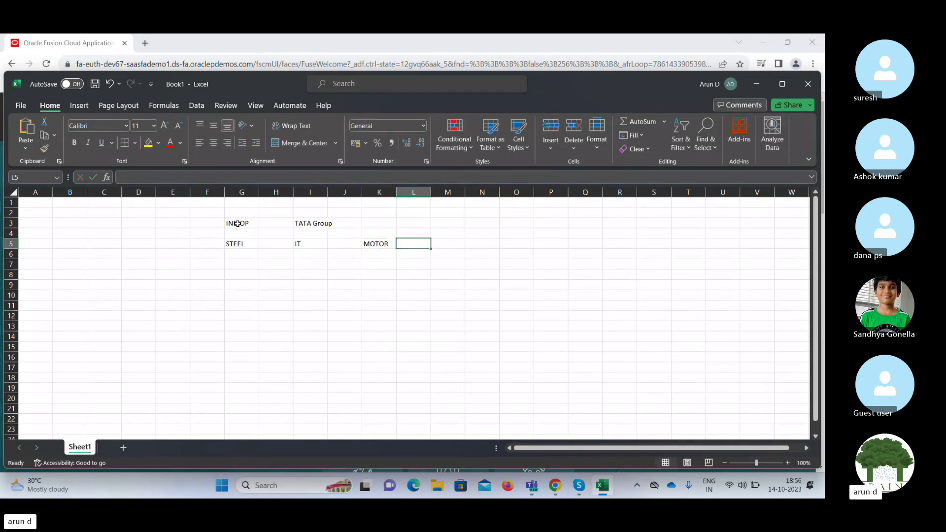
pyautogui.press('Left')
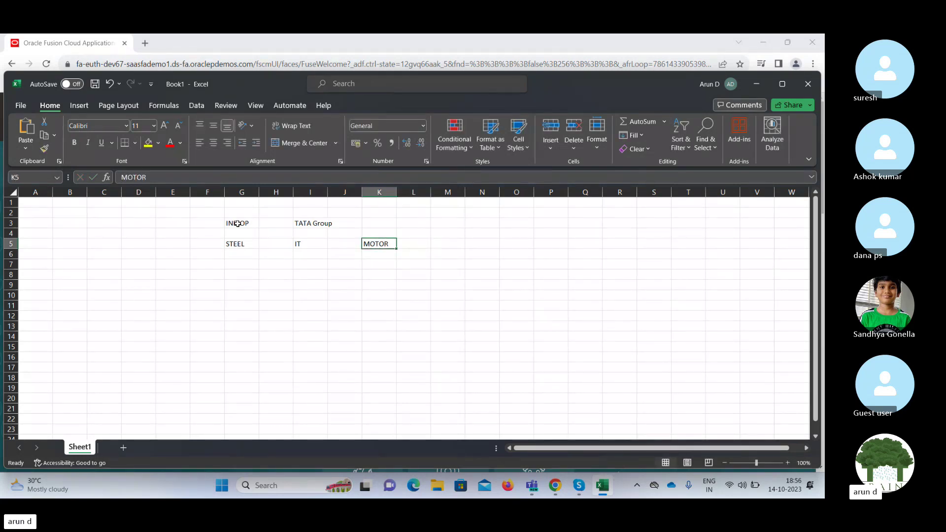
pyautogui.press('Left')
pyautogui.press('Left')
pyautogui.press('Left')
pyautogui.press('Left')
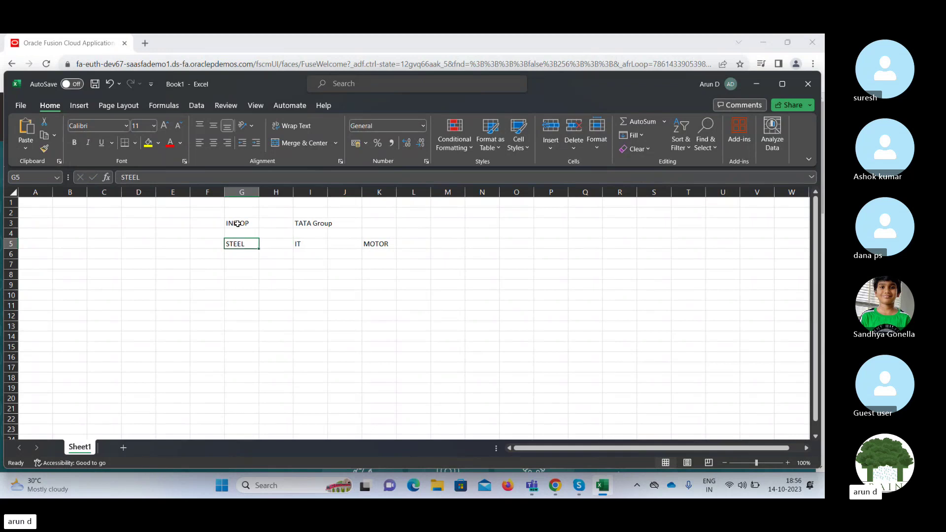
pyautogui.press('Up')
pyautogui.press('Down')
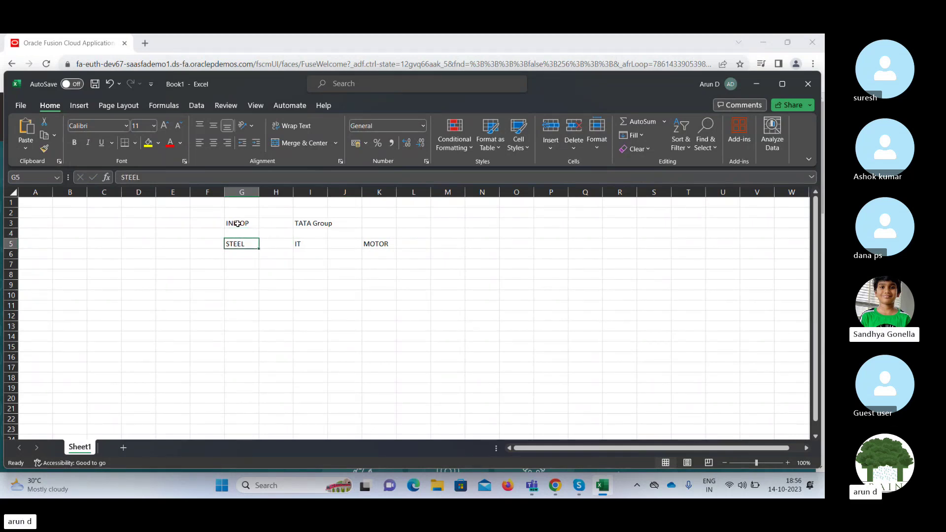
pyautogui.press('Right')
pyautogui.press('Right')
pyautogui.press('Up')
pyautogui.press('Up')
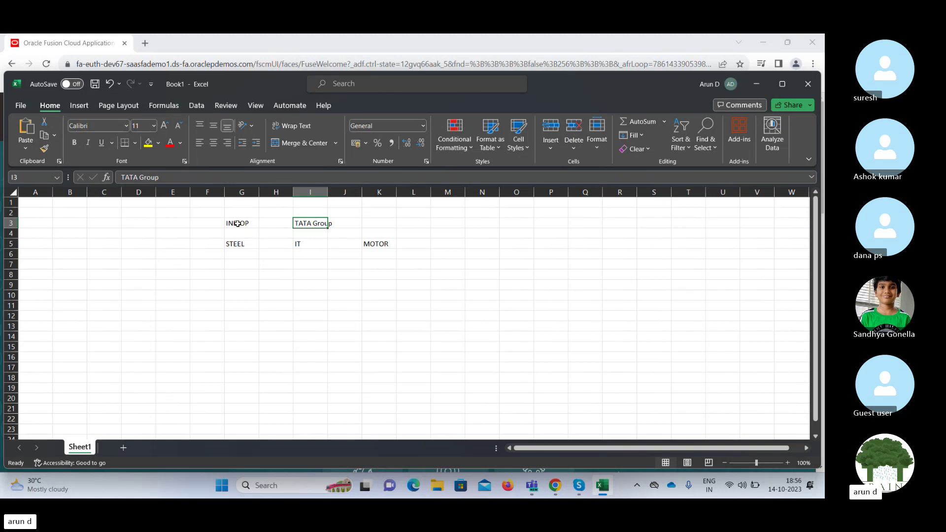
pyautogui.press('Down')
pyautogui.press('Down')
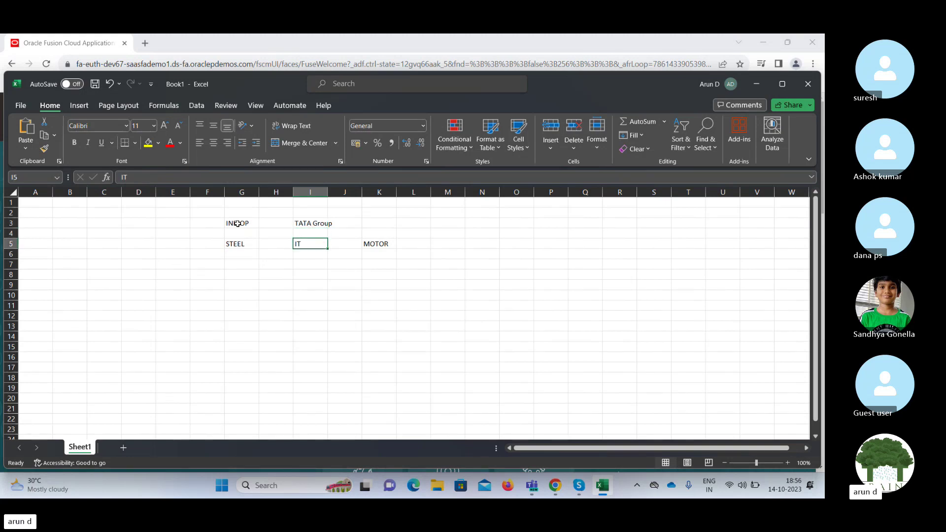
pyautogui.press('Left')
pyautogui.press('Left')
pyautogui.press('Left')
pyautogui.press('Left')
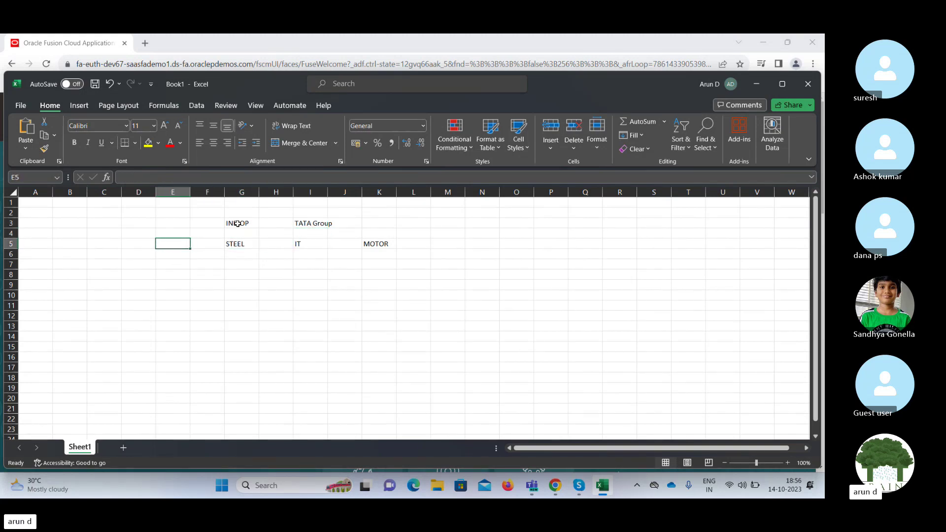
# Enter LE in E5 and Enterprise in E3.
pyautogui.write('LE')
pyautogui.press('Right')
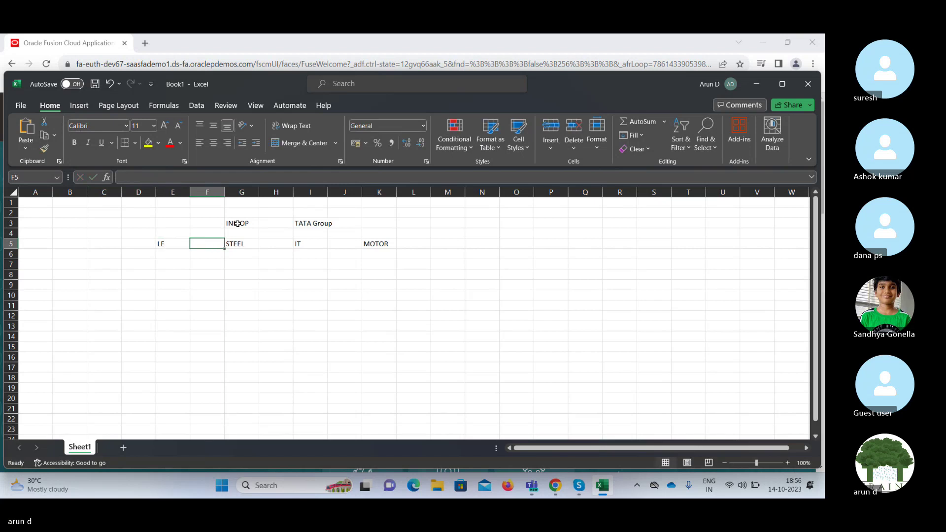
pyautogui.press('Down')
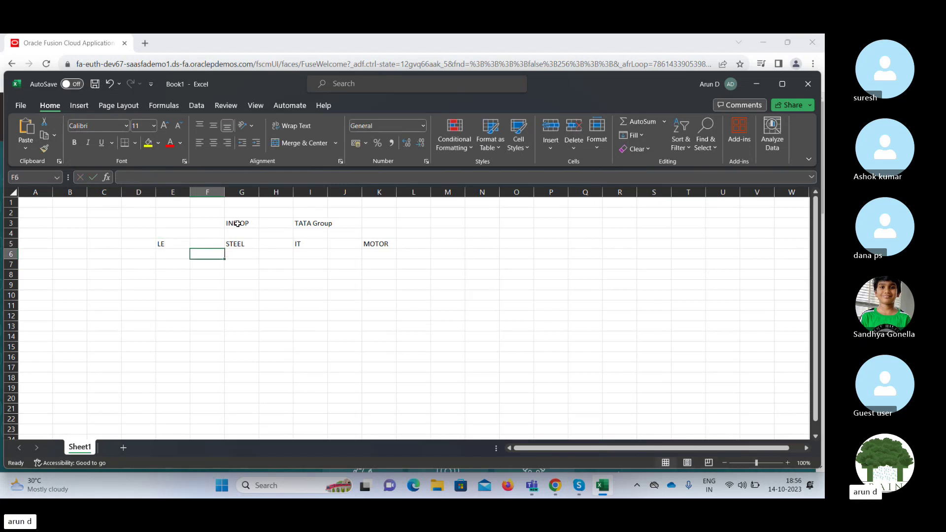
pyautogui.press('Right')
pyautogui.press('Down')
pyautogui.press('Up')
pyautogui.press('Up')
pyautogui.press('Up')
pyautogui.press('Up')
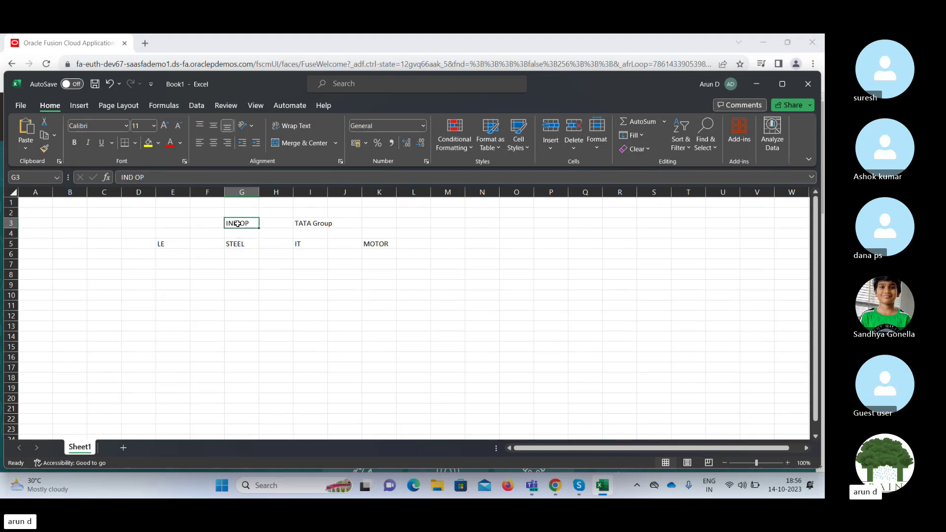
pyautogui.press('Left')
pyautogui.press('Left')
pyautogui.write('Ent')
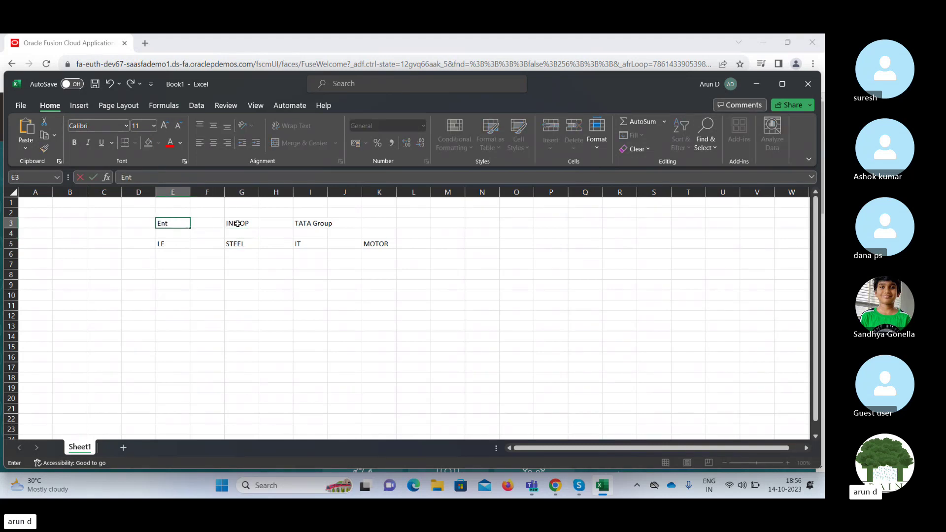
pyautogui.write('erprise')
pyautogui.press('Right')
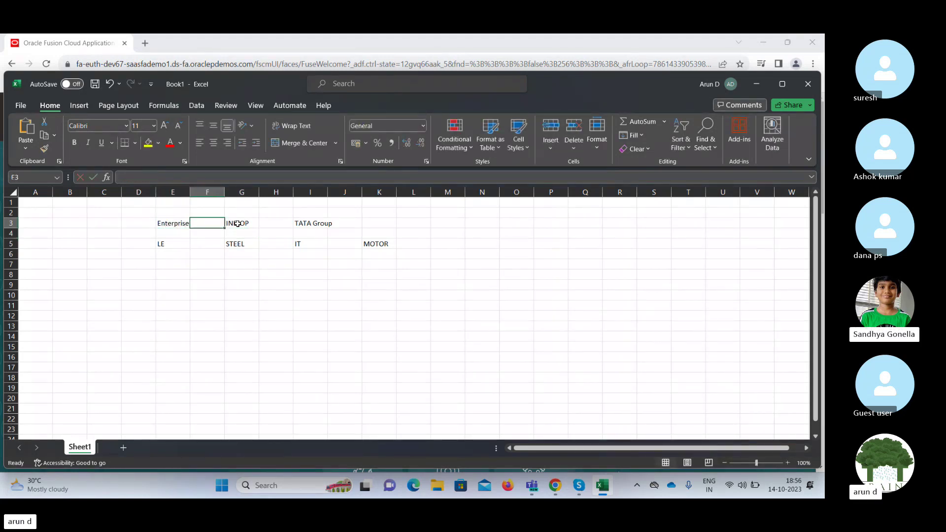
pyautogui.press('Down')
pyautogui.press('Down')
pyautogui.press('Down')
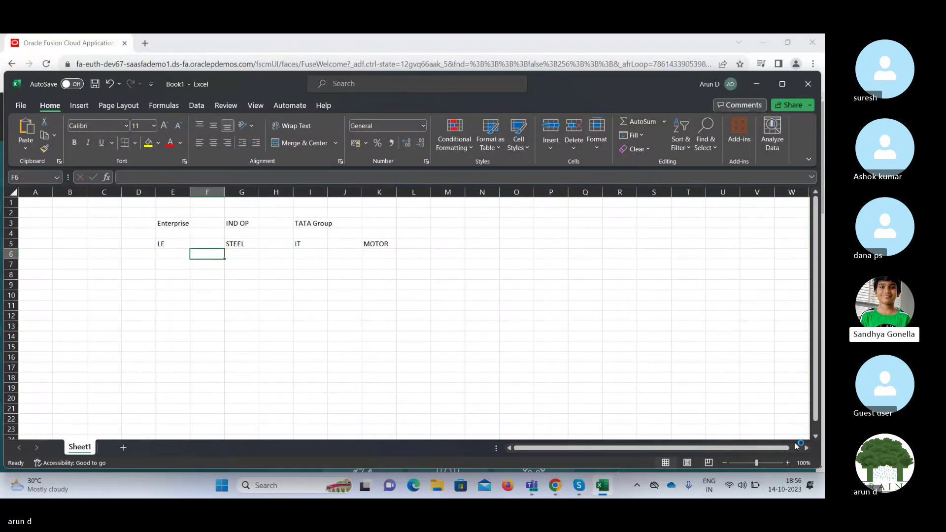
# Zoom the sheet in to 140%.
pyautogui.click(788, 463)
pyautogui.click(788, 462)
pyautogui.click(788, 463)
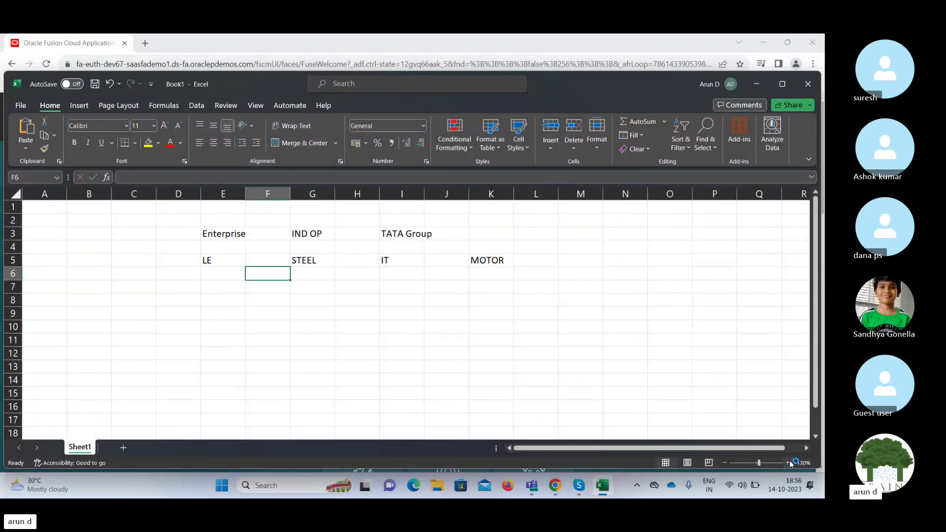
pyautogui.click(788, 462)
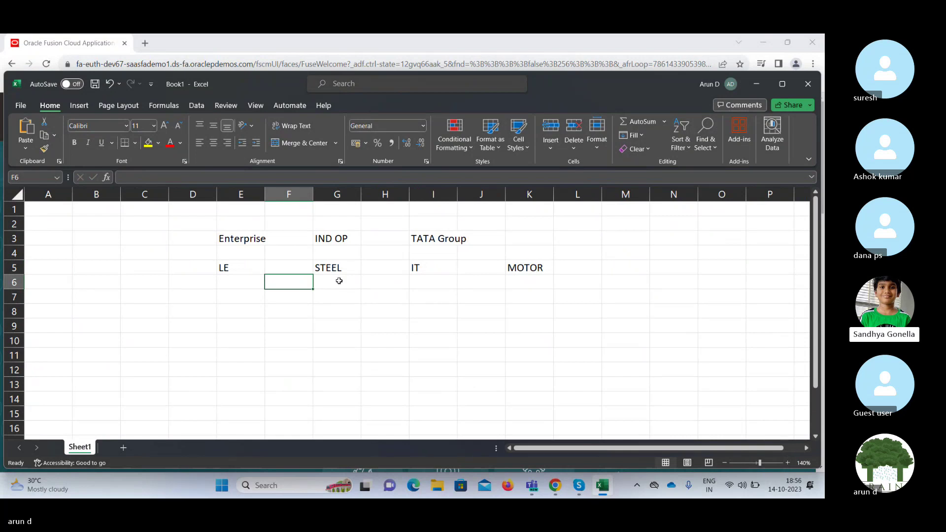
# Widen column E and make Enterprise and LE bold.
pyautogui.moveTo(266, 190); pyautogui.dragTo(271, 191)
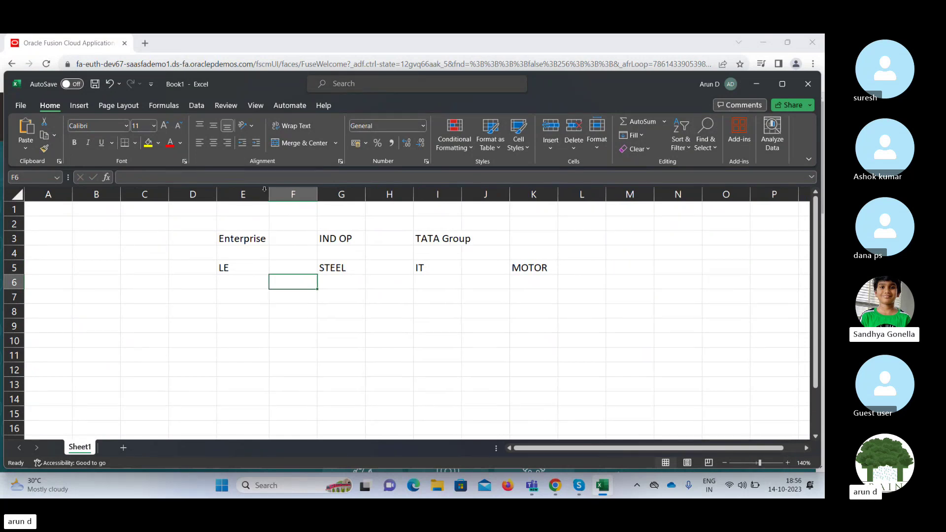
pyautogui.click(233, 237)
pyautogui.hotkey('ctrl', 'b')
pyautogui.press('Down')
pyautogui.press('Down')
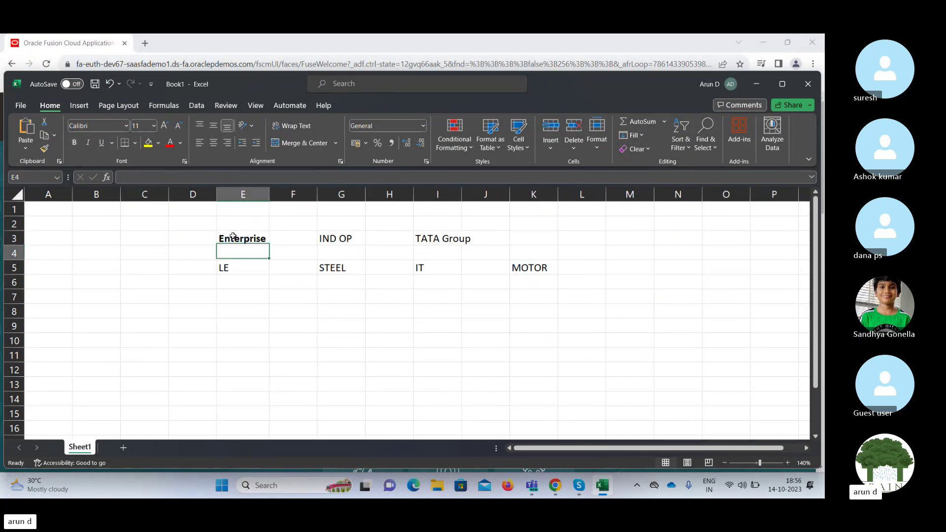
pyautogui.hotkey('ctrl', 'b')
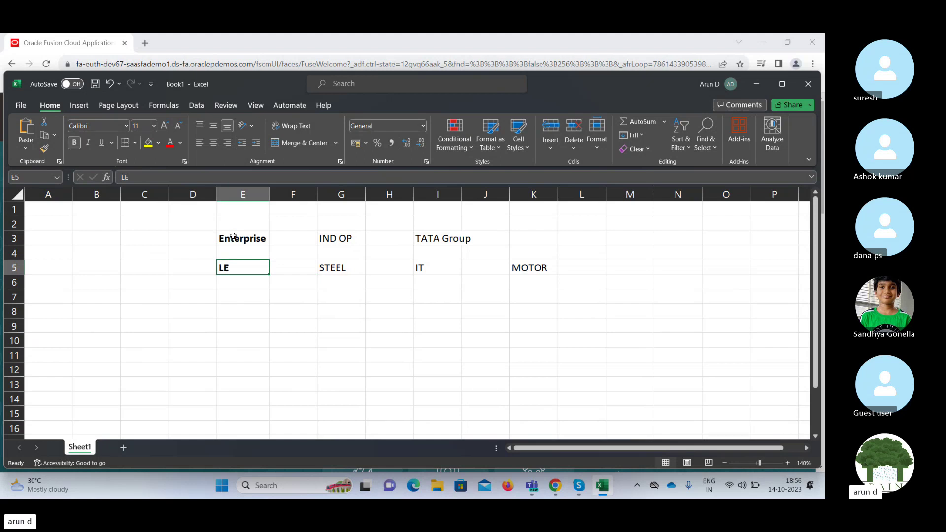
pyautogui.press('Up')
pyautogui.press('Up')
pyautogui.press('Right')
pyautogui.press('Right')
pyautogui.press('Right')
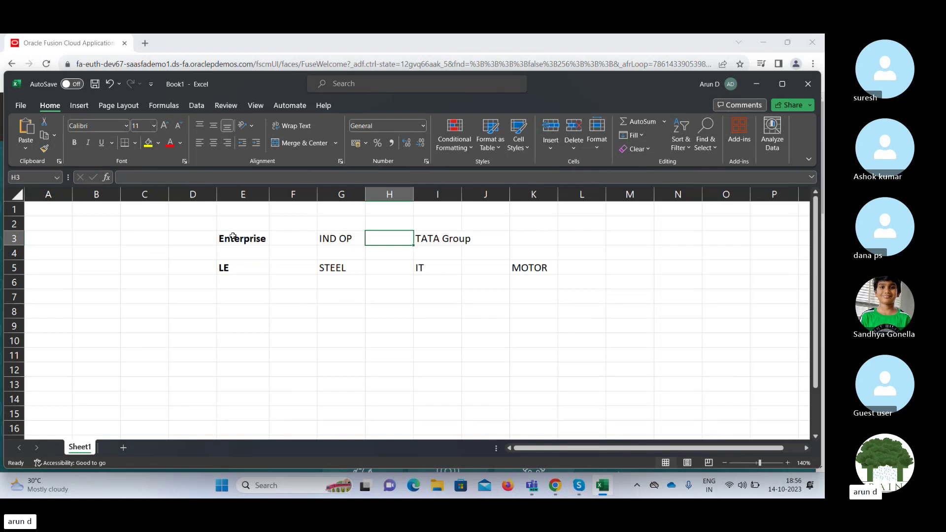
# Widen column I to fit TATA Group.
pyautogui.moveTo(462, 190); pyautogui.dragTo(474, 191)
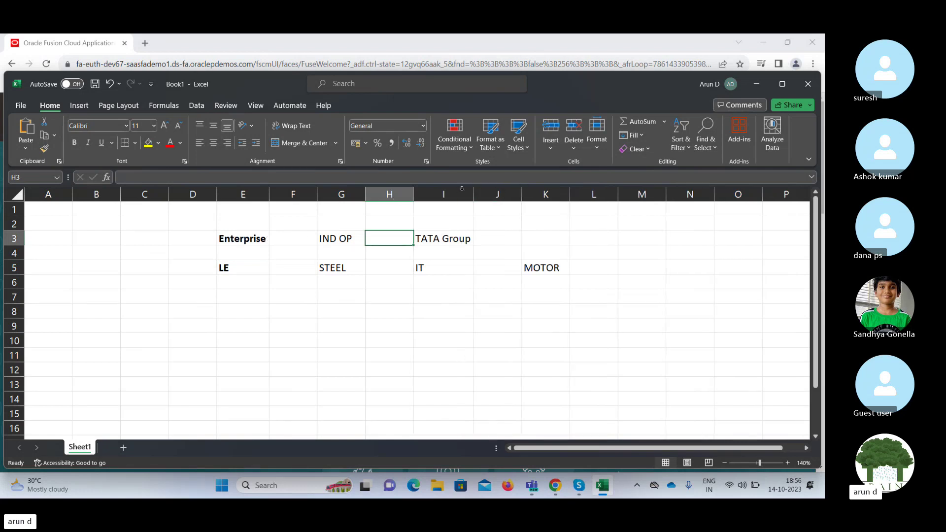
pyautogui.click(448, 239)
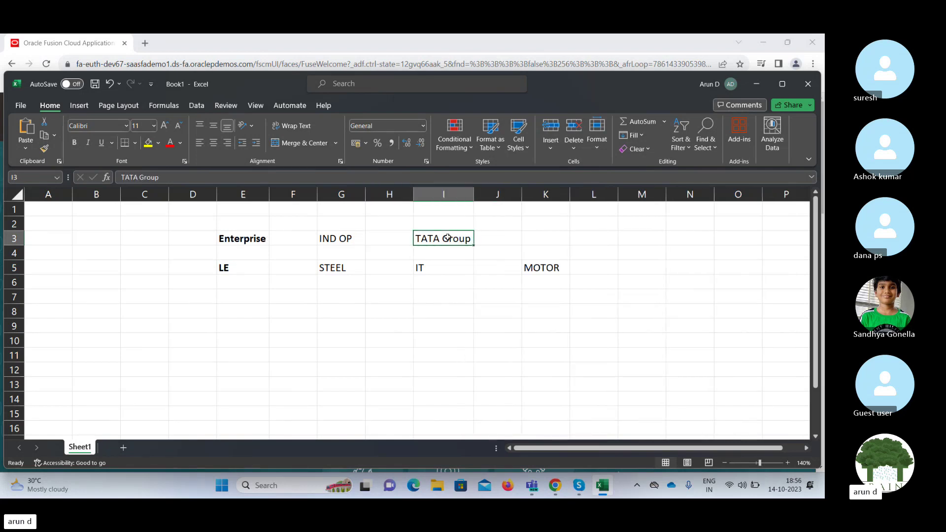
pyautogui.press('Down')
pyautogui.press('Down')
pyautogui.press('Left')
pyautogui.press('Left')
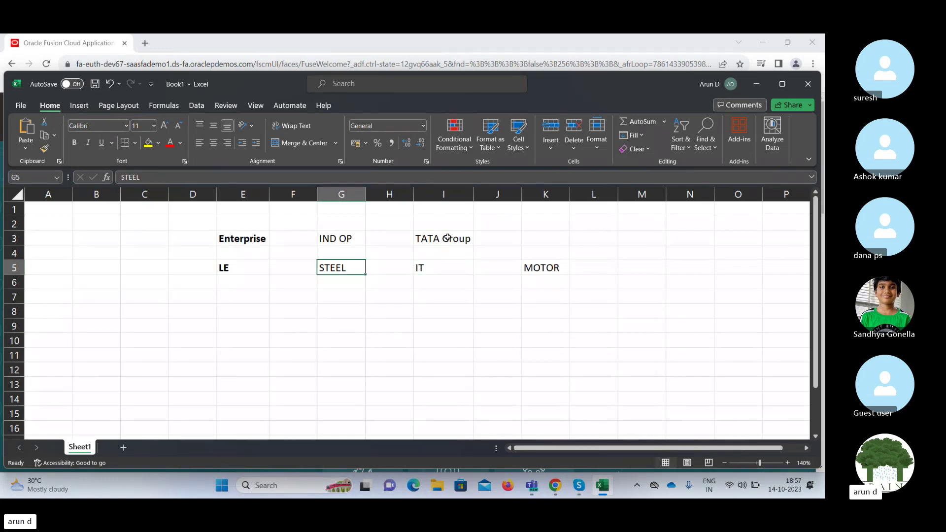
pyautogui.press('Right')
pyautogui.press('Left')
pyautogui.press('Right')
pyautogui.press('Left')
pyautogui.press('Down')
pyautogui.press('Up')
pyautogui.press('Right')
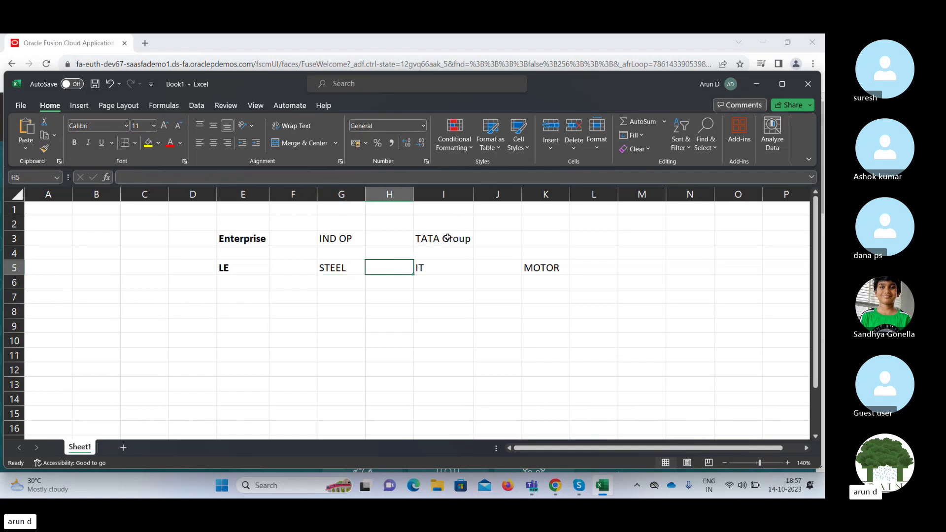
pyautogui.press('Right')
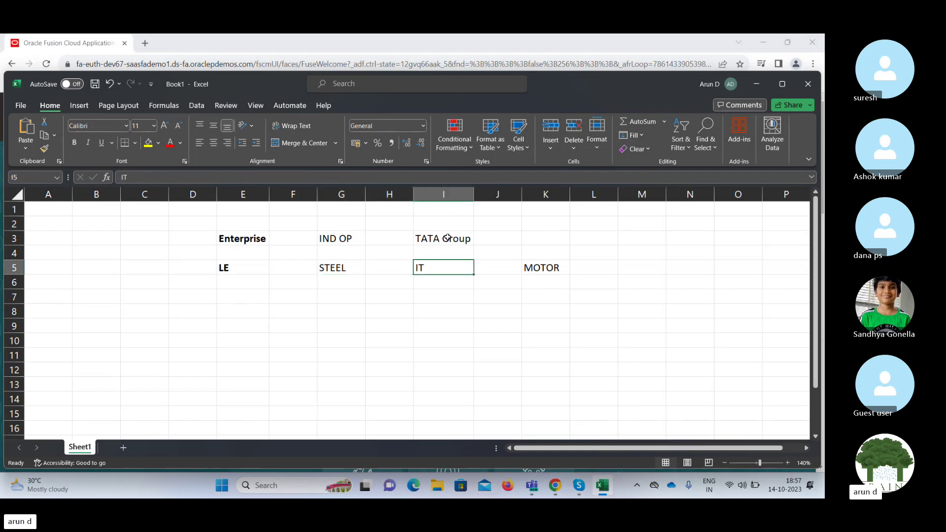
pyautogui.press('Right')
pyautogui.press('Right')
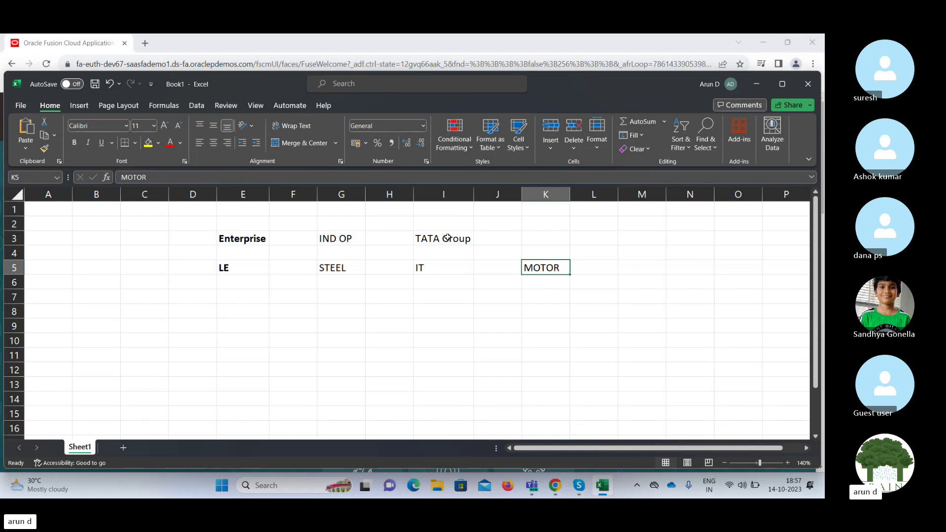
pyautogui.press('Left')
pyautogui.press('Left')
pyautogui.press('Left')
pyautogui.press('Left')
pyautogui.press('Left')
pyautogui.press('Left')
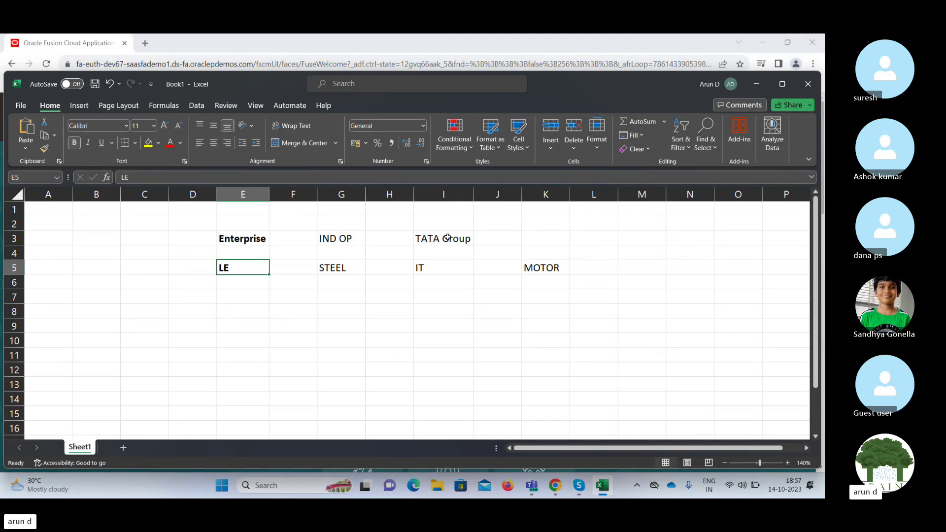
# Enter the label LDG in cell C4.
pyautogui.press('Return')
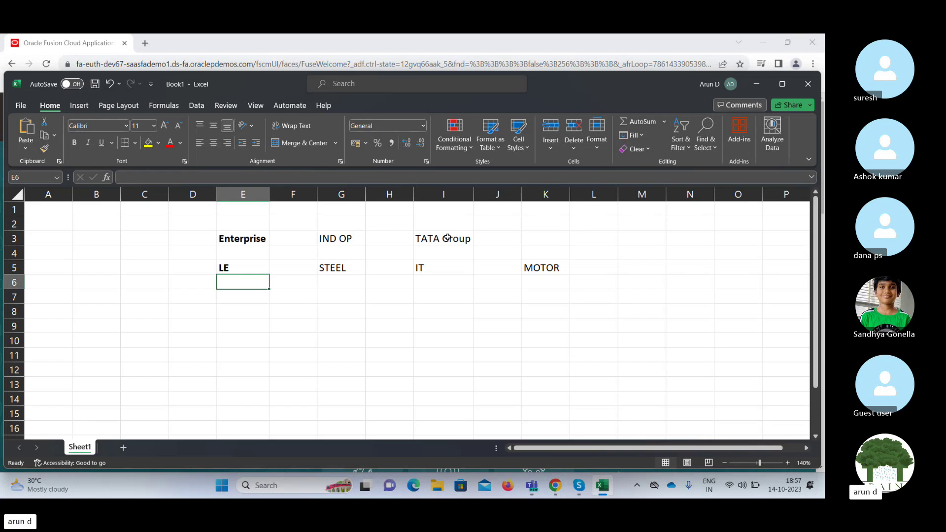
pyautogui.press('Left')
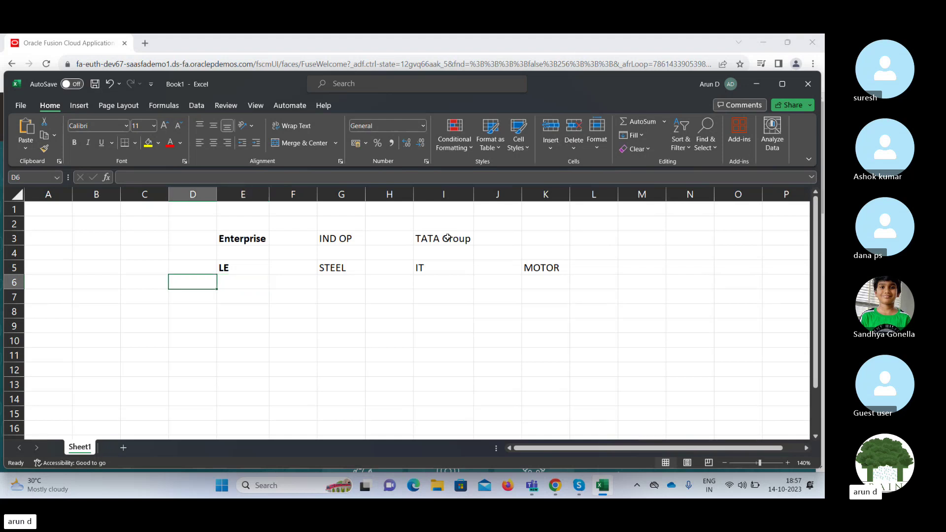
pyautogui.press('Left')
pyautogui.press('Up')
pyautogui.press('Up')
pyautogui.press('Up')
pyautogui.press('Down')
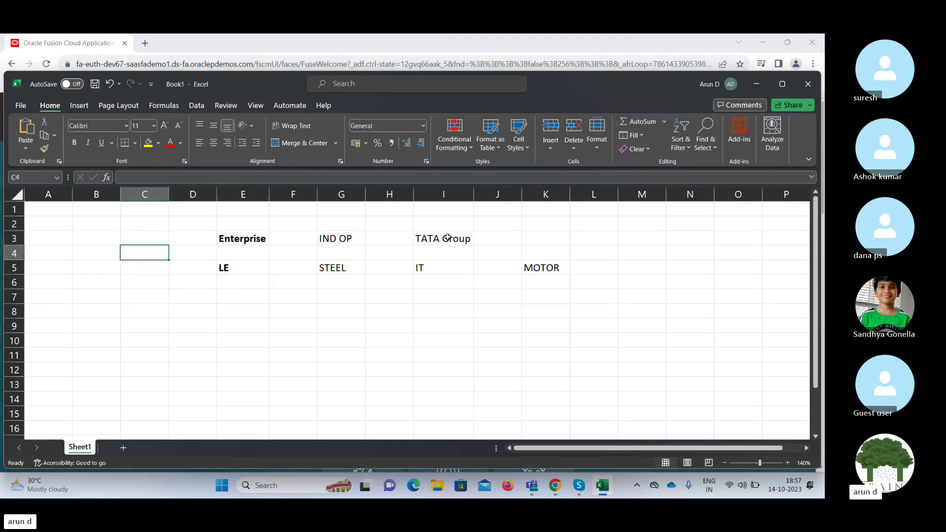
pyautogui.write('L')
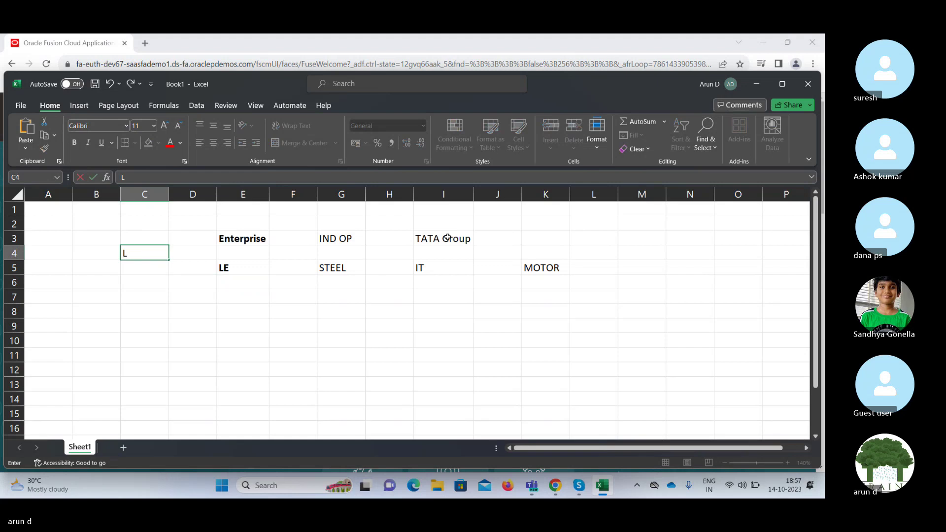
pyautogui.write('DG')
pyautogui.press('Right')
pyautogui.press('Left')
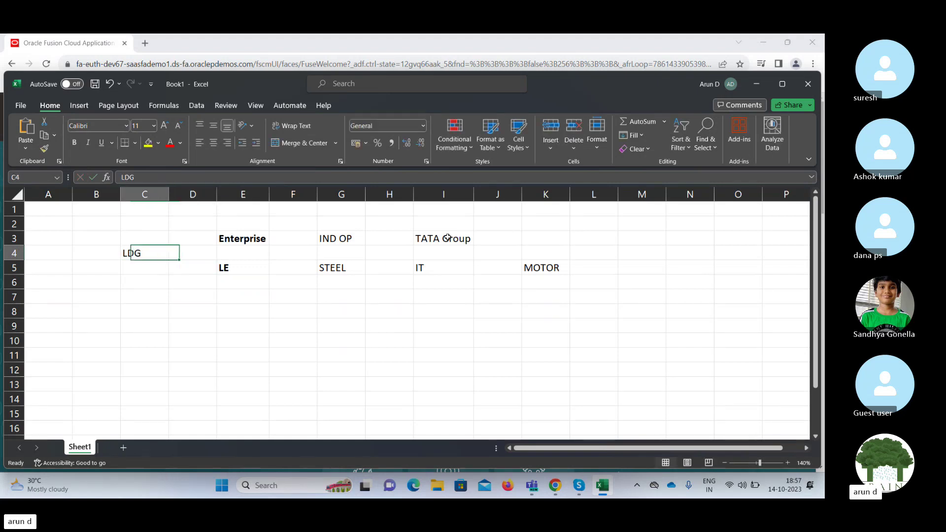
# Make the LDG label in C4 bold.
pyautogui.hotkey('ctrl', 'b')
pyautogui.press('Right')
pyautogui.press('Right')
pyautogui.press('Right')
pyautogui.press('Right')
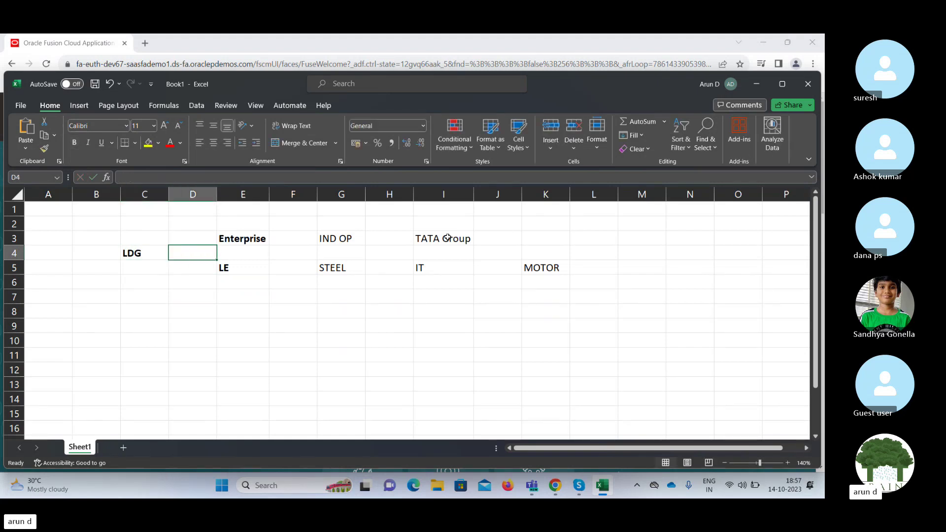
pyautogui.press('Right')
pyautogui.press('Right')
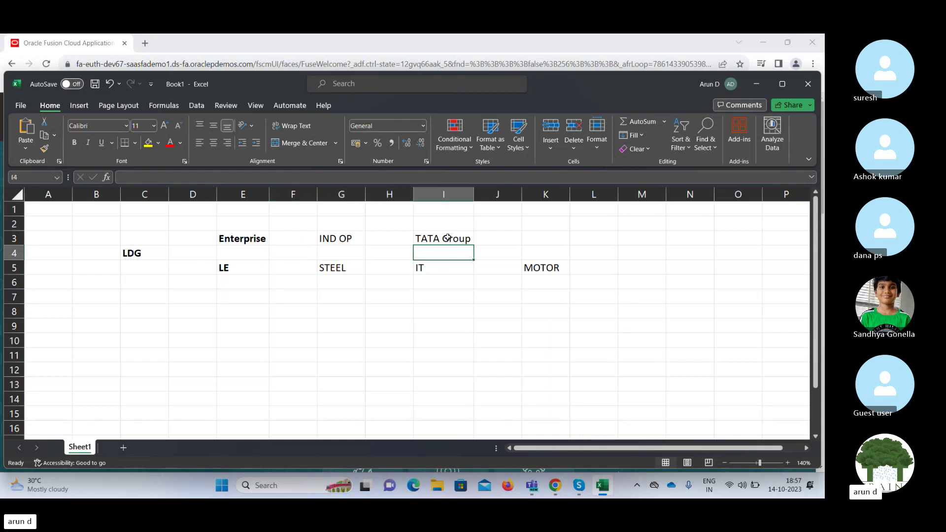
pyautogui.press('Up')
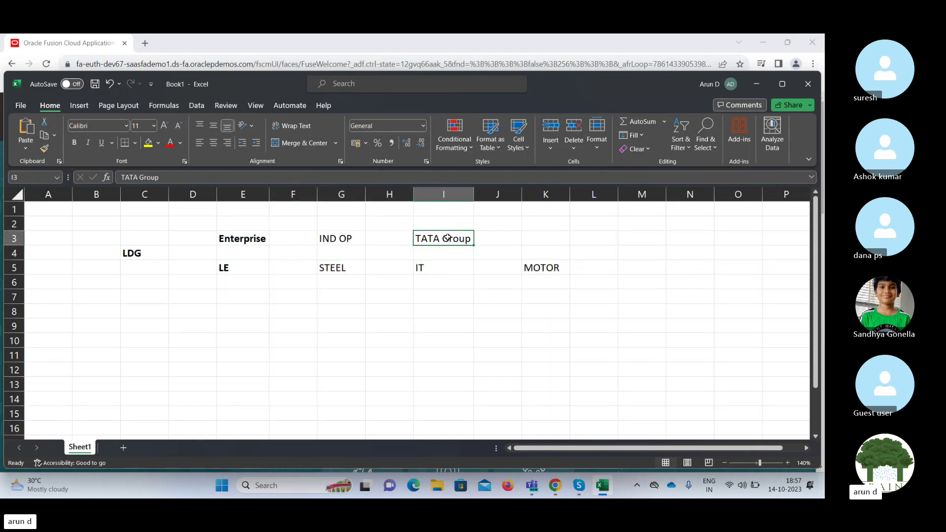
pyautogui.press('Left')
pyautogui.press('Left')
pyautogui.press('Left')
pyautogui.press('Left')
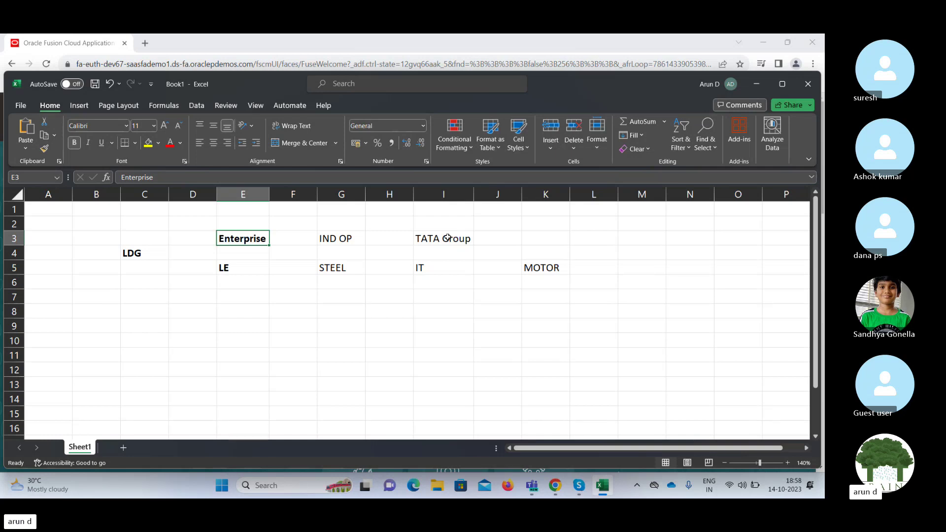
pyautogui.press('Down')
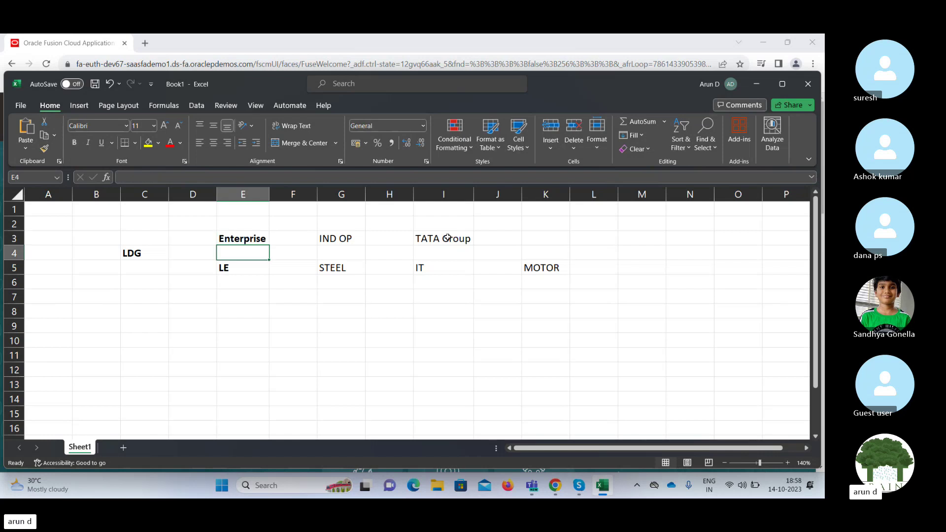
pyautogui.press('Left')
pyautogui.press('Left')
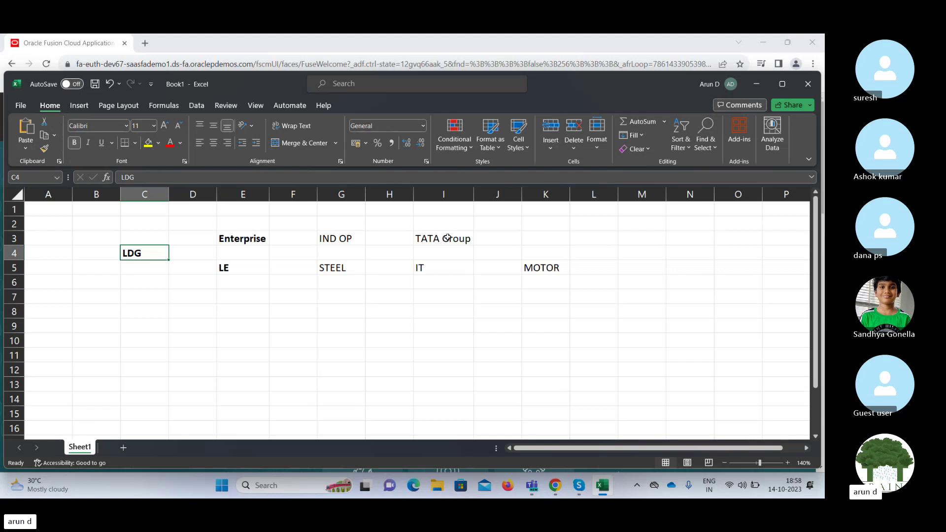
# Move around the labels and end on cell E7 for the next label.
pyautogui.press('Right')
pyautogui.press('Right')
pyautogui.press('Down')
pyautogui.press('Right')
pyautogui.press('Right')
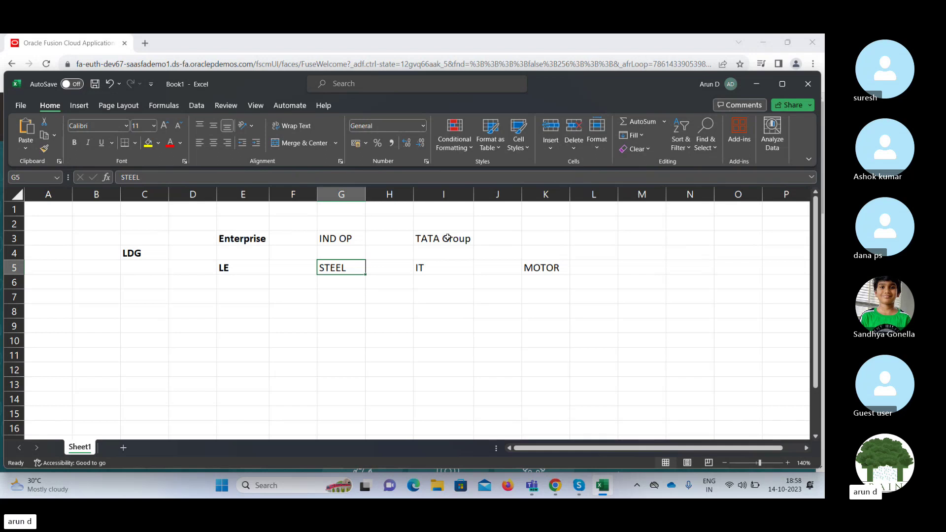
pyautogui.press('Down')
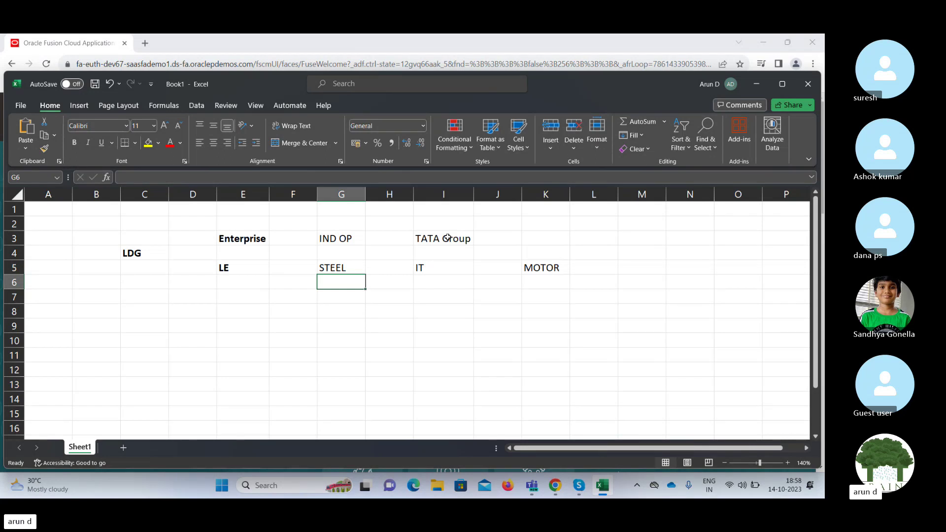
pyautogui.press('Left')
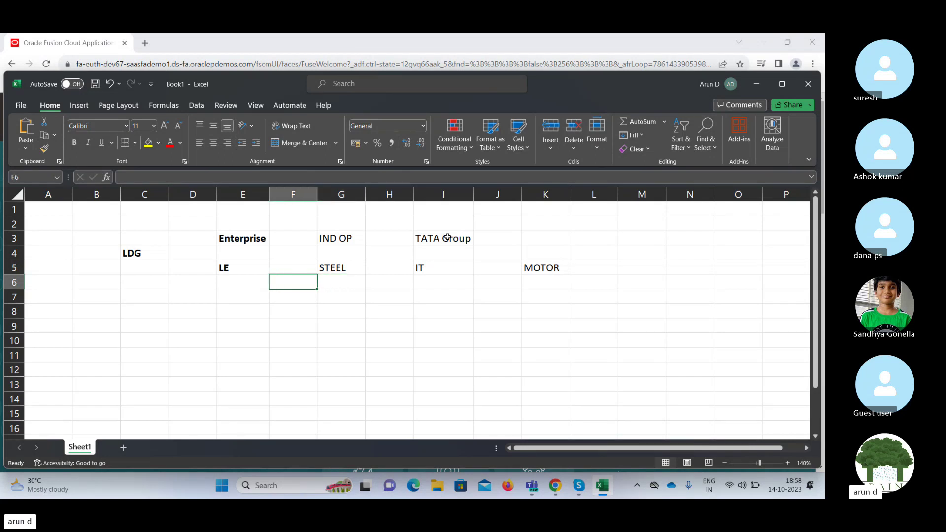
pyautogui.press('Right')
pyautogui.press('Right')
pyautogui.press('Left')
pyautogui.press('Up')
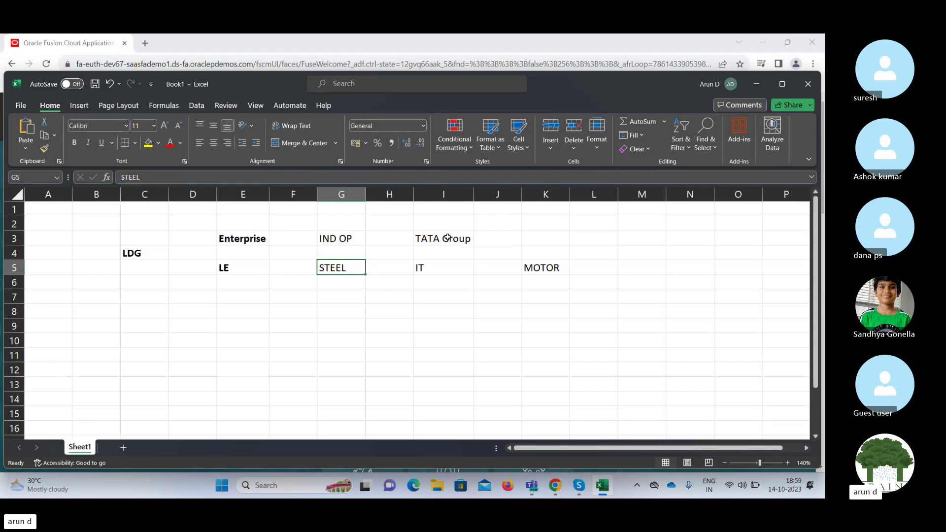
pyautogui.press('Left')
pyautogui.press('Left')
pyautogui.press('Up')
pyautogui.press('Left')
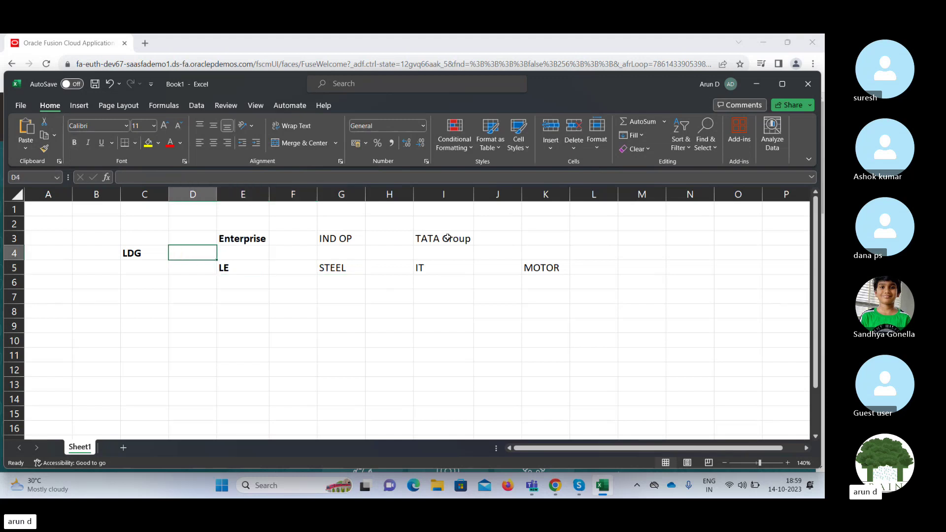
pyautogui.press('Left')
pyautogui.press('Right')
pyautogui.press('Right')
pyautogui.press('Right')
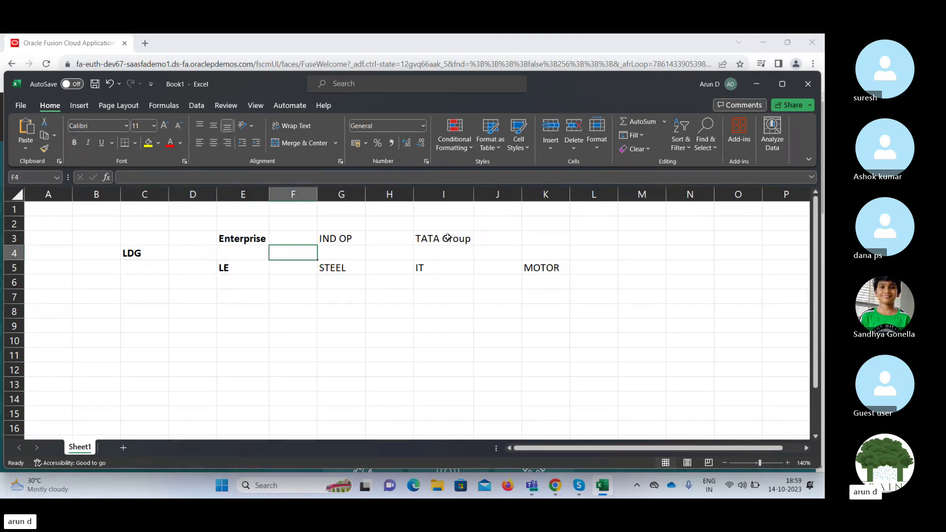
pyautogui.press('Down')
pyautogui.press('Down')
pyautogui.press('Down')
pyautogui.press('Left')
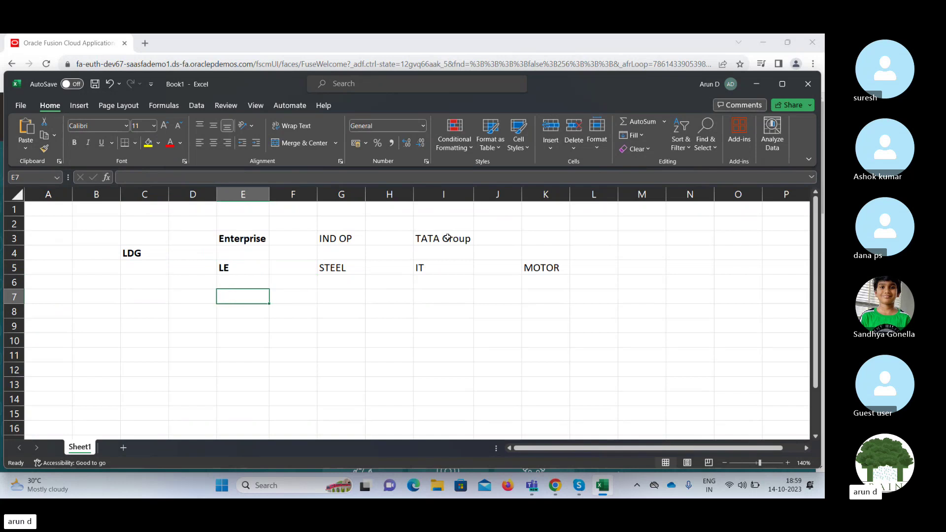
# Enter a bold PL label in E7.
pyautogui.write('PL')
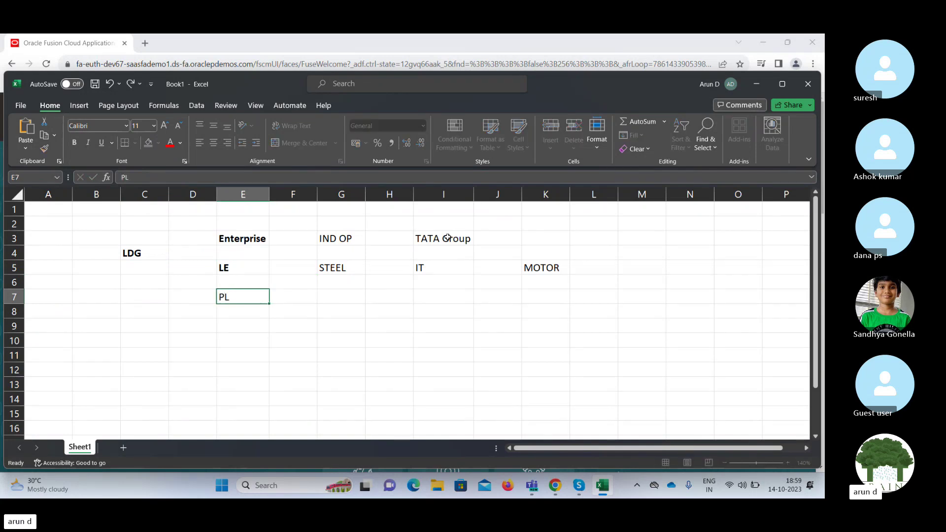
pyautogui.press('Right')
pyautogui.press('Left')
pyautogui.hotkey('ctrl', 'b')
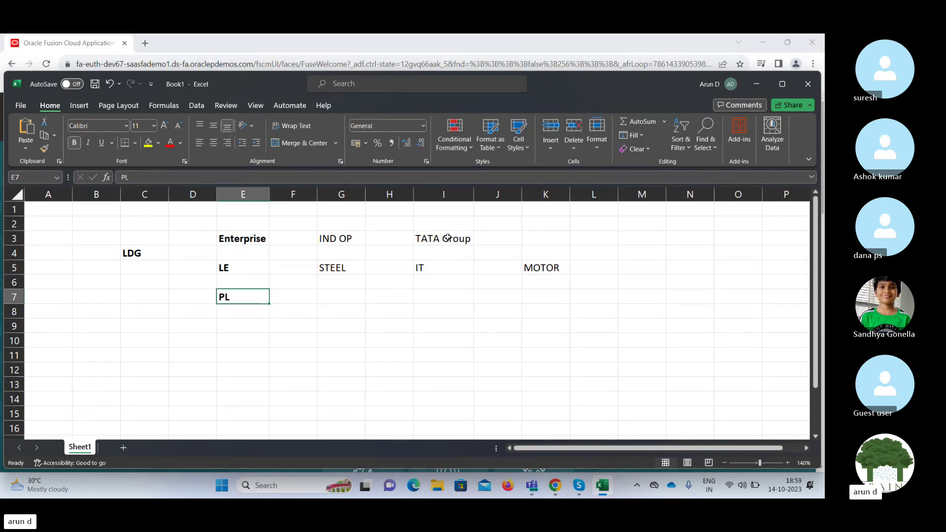
pyautogui.press('Right')
pyautogui.press('Right')
# Copy STEEL, IT, MOTOR from row 5 into the PL row 7.
pyautogui.press('Up')
pyautogui.press('Up')
pyautogui.hotkey('shift', 'Right')
pyautogui.hotkey('shift', 'Right')
pyautogui.hotkey('shift', 'Right')
pyautogui.hotkey('shift', 'Right')
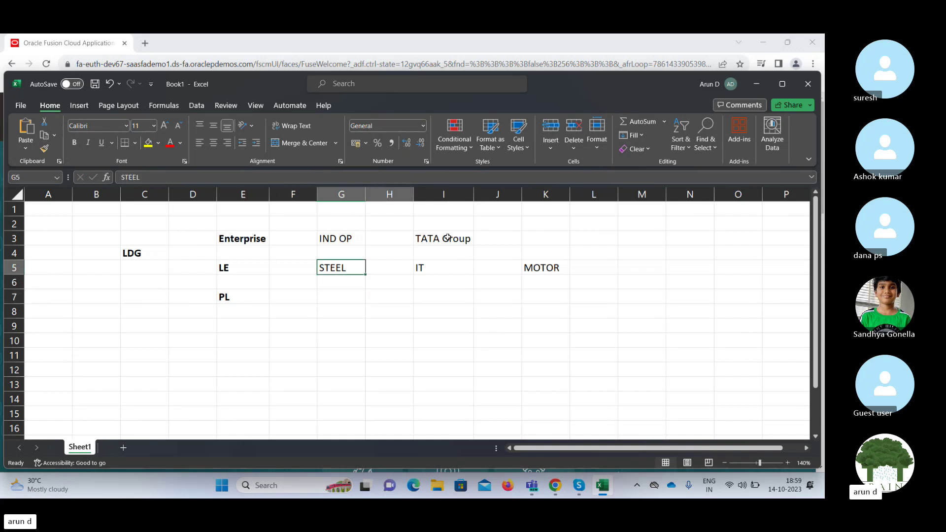
pyautogui.hotkey('ctrl', 'c')
pyautogui.press('Down')
pyautogui.press('Down')
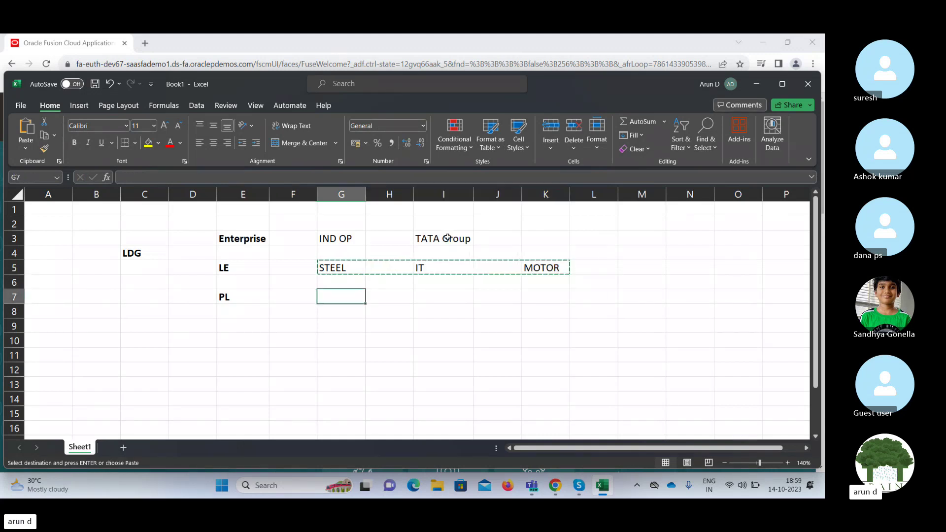
pyautogui.hotkey('ctrl', 'v')
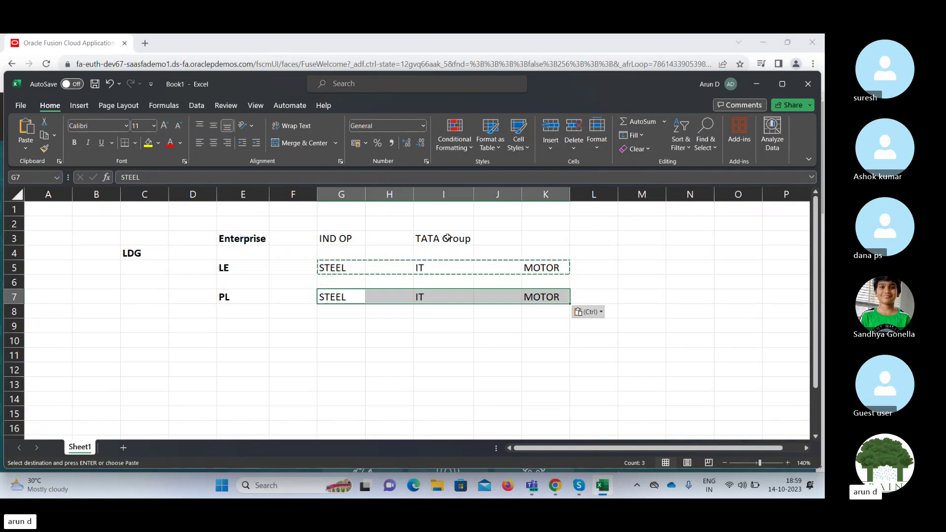
pyautogui.press('Down')
pyautogui.hotkey('shift', 'Right')
pyautogui.hotkey('shift', 'Left')
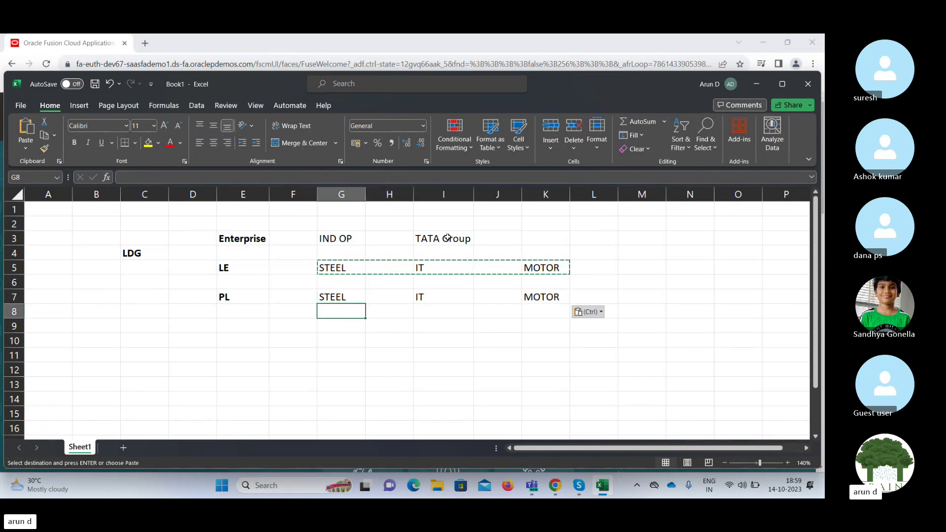
# Enter a bold BU label in E9.
pyautogui.press('Down')
pyautogui.press('Left')
pyautogui.press('Left')
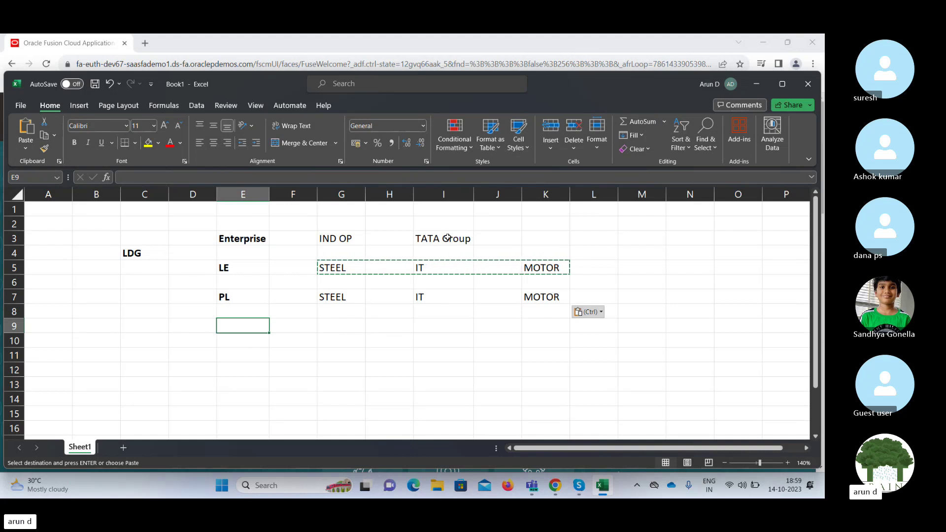
pyautogui.write('BU')
pyautogui.press('Right')
pyautogui.press('Left')
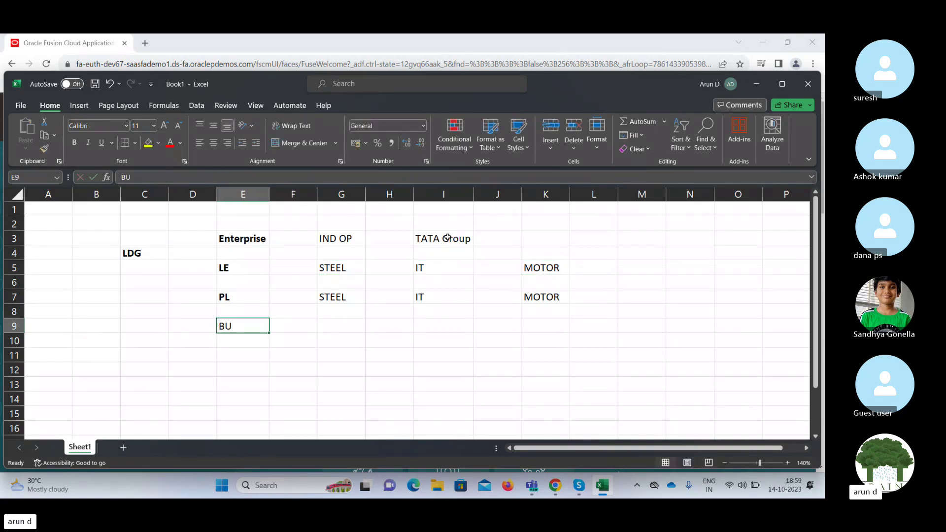
pyautogui.hotkey('ctrl', 'b')
pyautogui.press('Right')
pyautogui.press('Right')
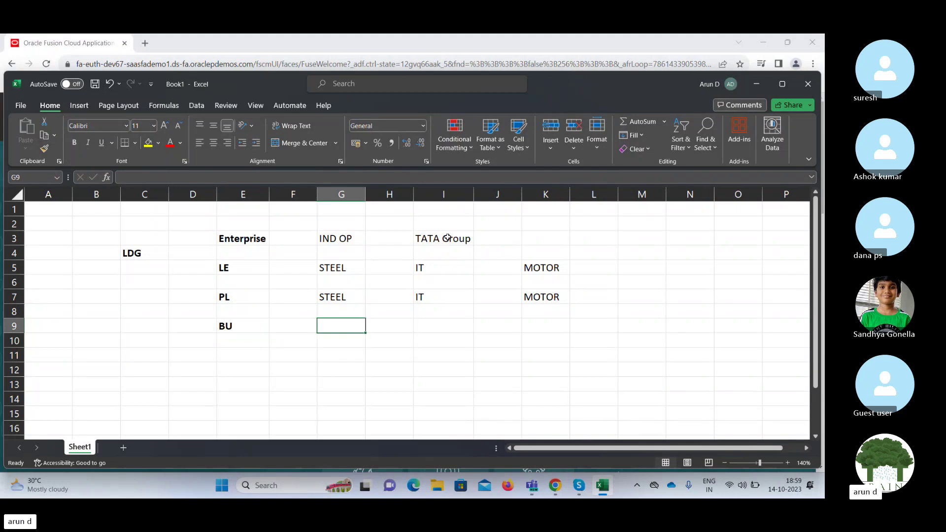
# Enter BU 1 in G9 and copy it to I9 and K9.
pyautogui.write('BU 1')
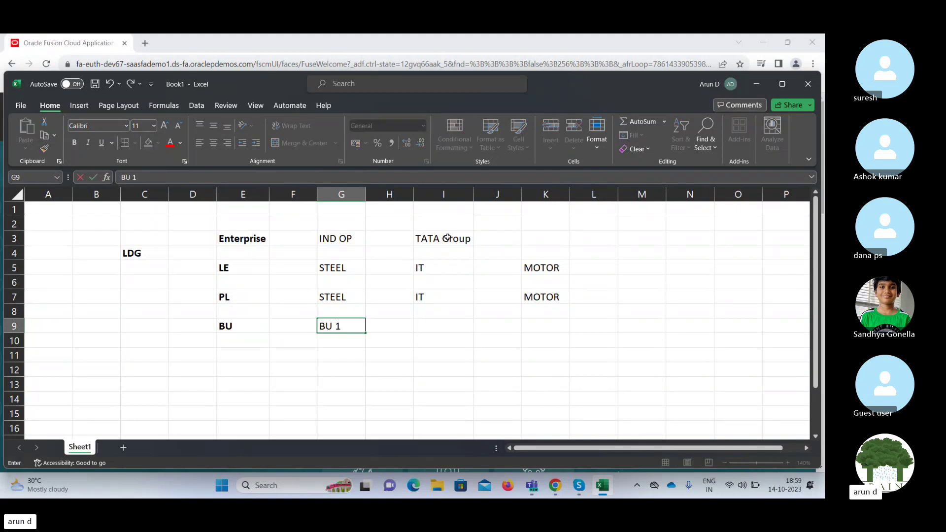
pyautogui.press('Tab')
pyautogui.press('Left')
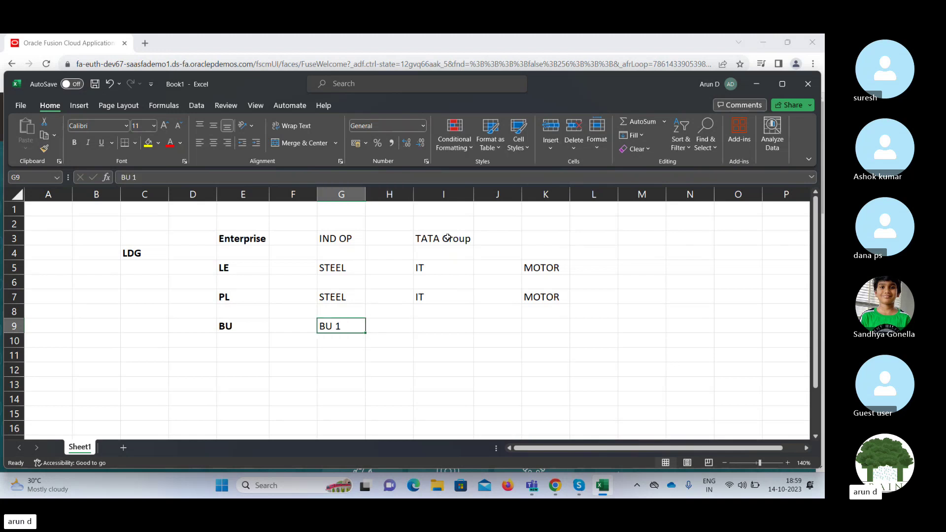
pyautogui.hotkey('ctrl', 'c')
pyautogui.press('Right')
pyautogui.press('Right')
pyautogui.hotkey('ctrl', 'v')
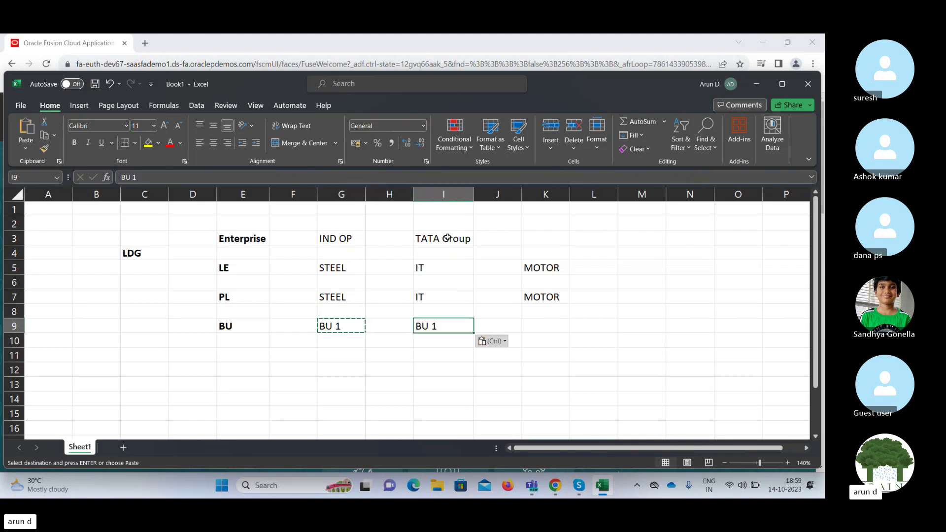
pyautogui.press('Right')
pyautogui.press('Right')
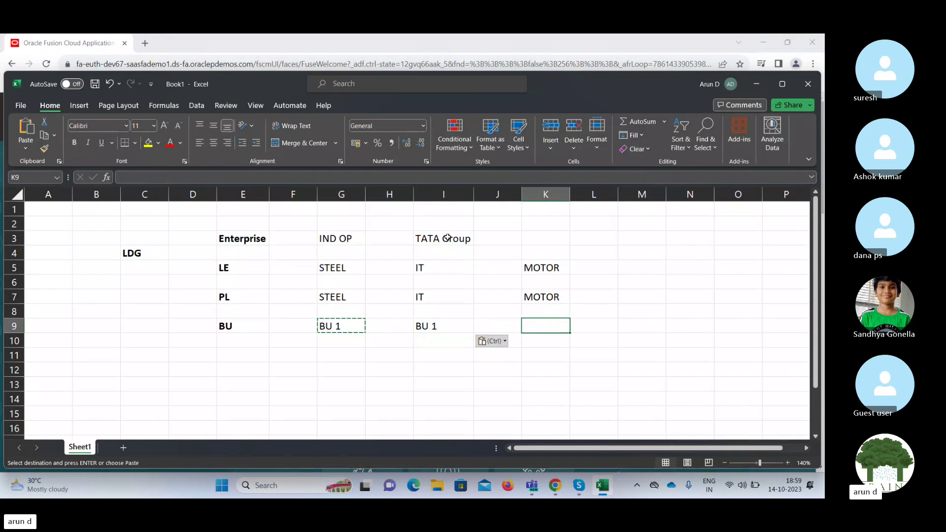
pyautogui.hotkey('ctrl', 'v')
pyautogui.press('Down')
pyautogui.press('Left')
pyautogui.press('Left')
pyautogui.press('Left')
pyautogui.press('Left')
pyautogui.press('Down')
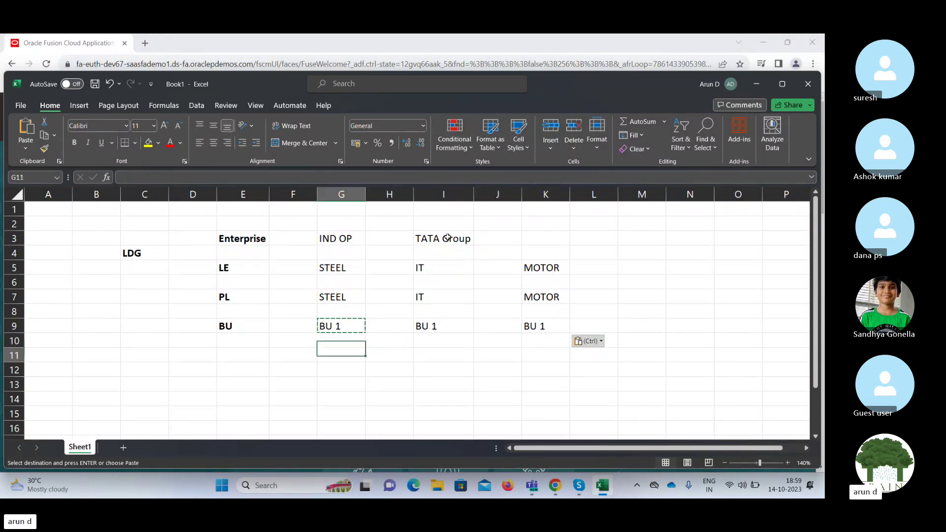
pyautogui.press('Left')
# Enter a bold MU label in E11 below BU.
pyautogui.press('Left')
pyautogui.write('MU')
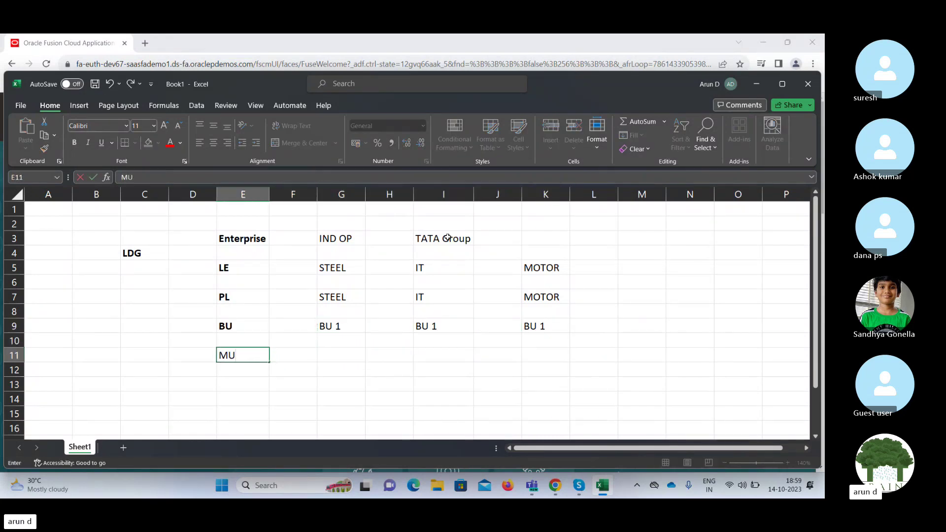
pyautogui.press('Right')
pyautogui.press('Left')
pyautogui.hotkey('ctrl', 'b')
pyautogui.press('Right')
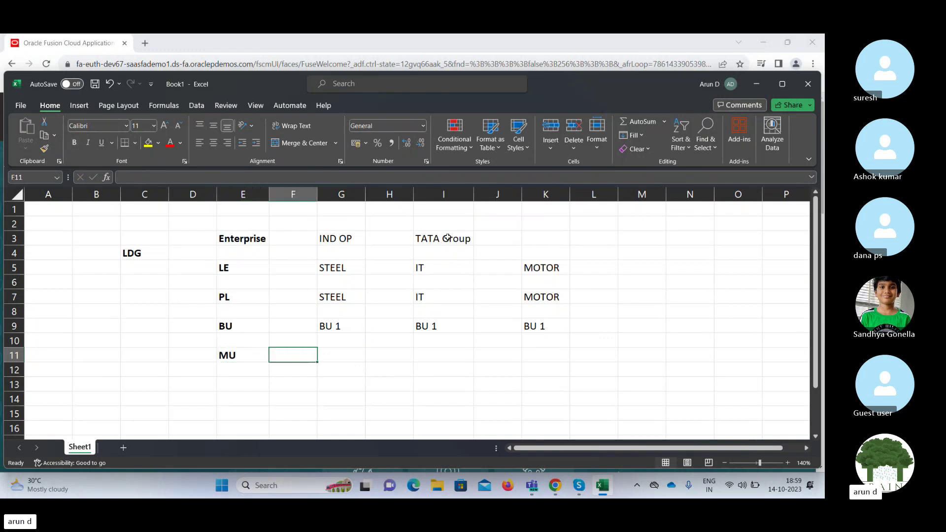
pyautogui.press('Down')
# Type the INV U label in E13 and the SBU label in E15.
pyautogui.press('Down')
pyautogui.press('Left')
pyautogui.write('I')
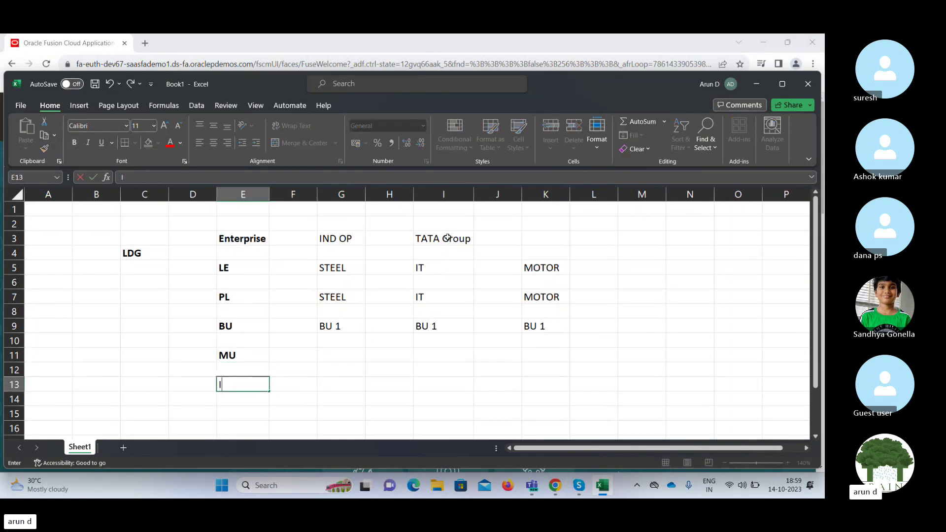
pyautogui.write('NV U')
pyautogui.press('Right')
pyautogui.press('Down')
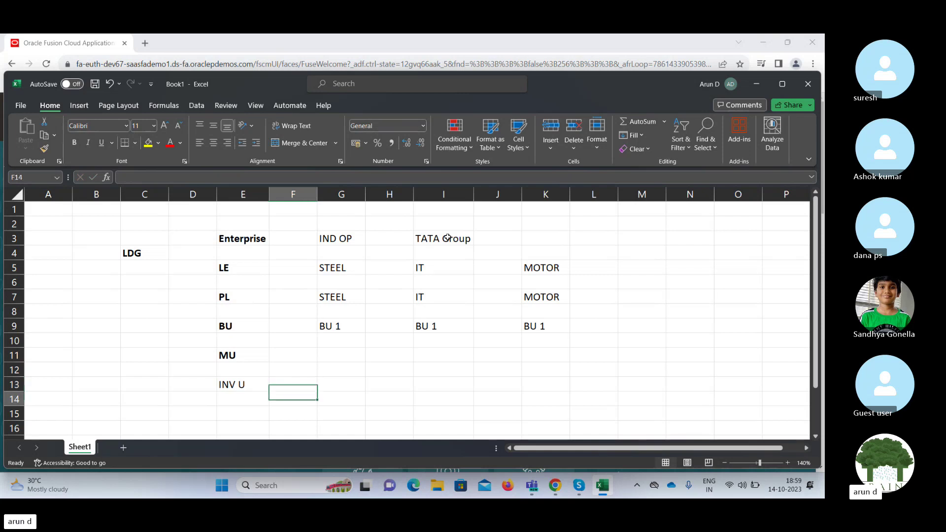
pyautogui.press('Down')
pyautogui.press('Left')
pyautogui.write('SBU')
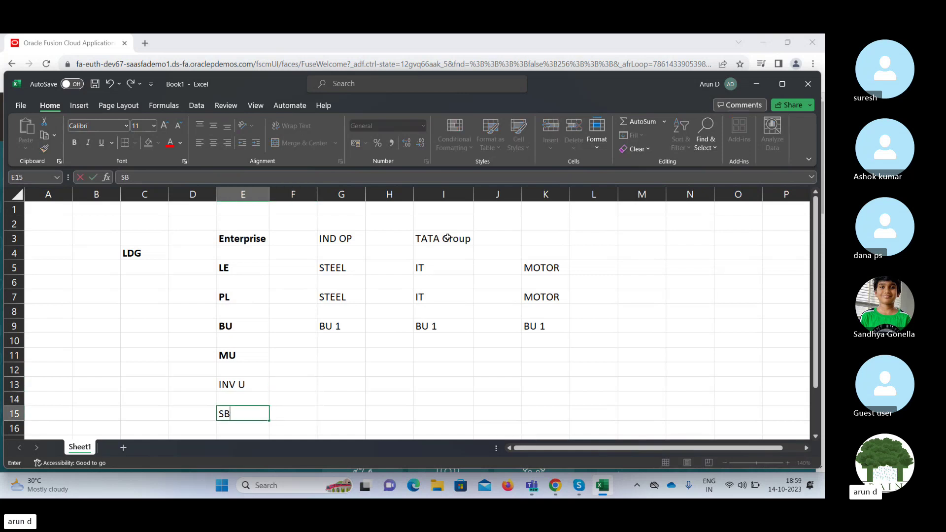
pyautogui.press('Right')
# Make the INV U and SBU labels bold.
pyautogui.press('Left')
pyautogui.press('Up')
pyautogui.press('Up')
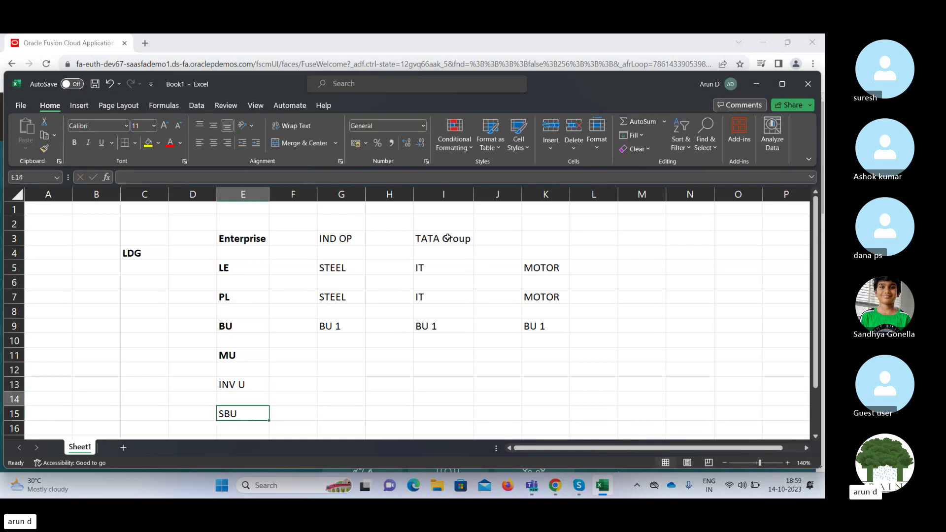
pyautogui.hotkey('ctrl', 'b')
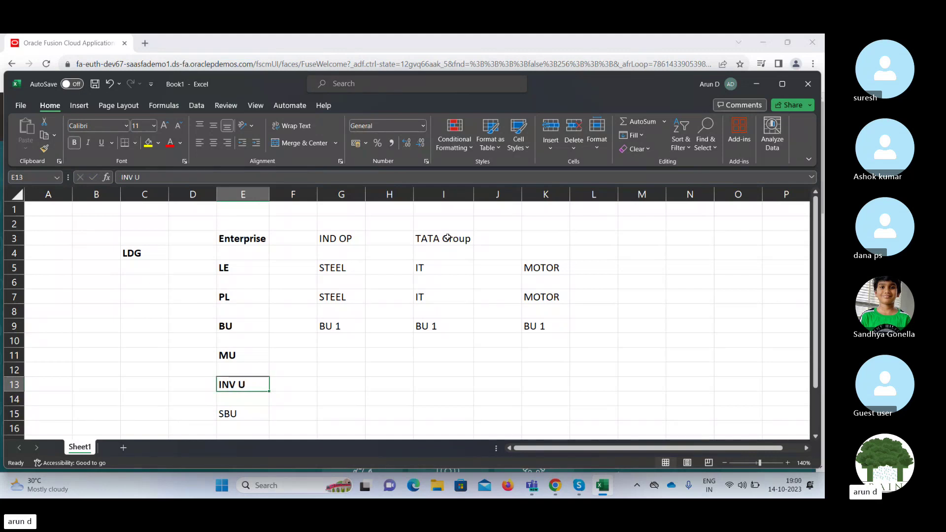
pyautogui.press('Down')
pyautogui.press('Down')
pyautogui.hotkey('ctrl', 'b')
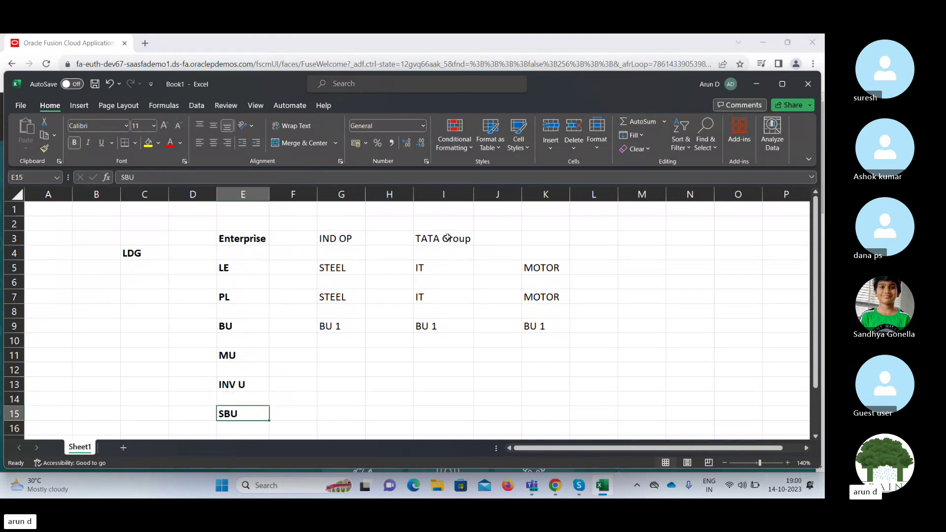
pyautogui.press('Right')
pyautogui.press('Left')
pyautogui.press('Up')
pyautogui.press('Up')
pyautogui.press('Up')
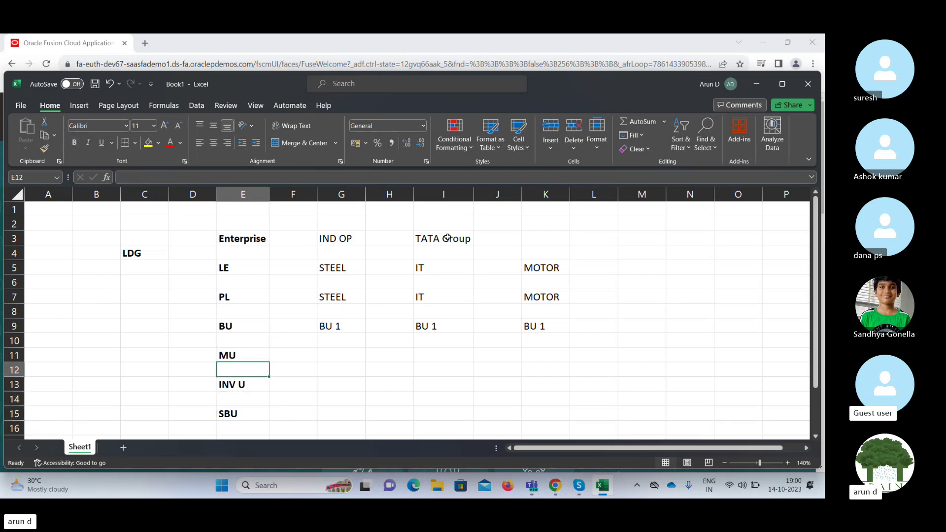
pyautogui.press('Down')
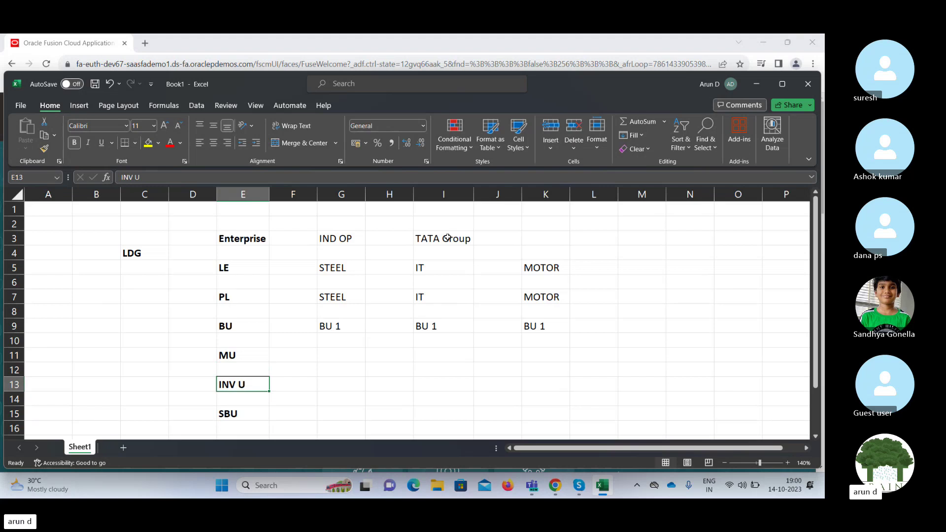
pyautogui.press('Up')
pyautogui.press('Up')
pyautogui.press('Right')
pyautogui.press('Right')
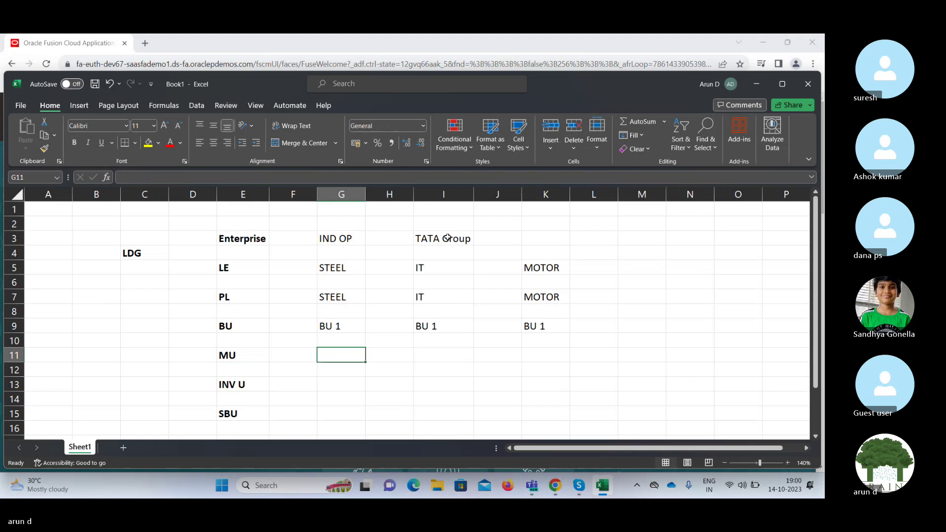
pyautogui.press('Down')
pyautogui.press('Down')
pyautogui.press('Down')
pyautogui.press('Down')
pyautogui.press('Down')
pyautogui.press('Down')
pyautogui.press('Down')
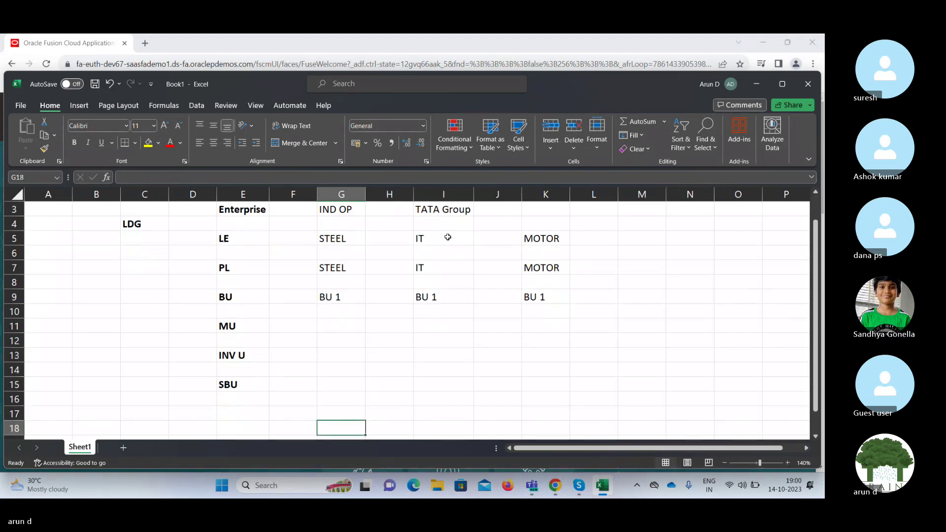
pyautogui.press('Up')
pyautogui.press('Up')
pyautogui.press('Up')
pyautogui.press('Up')
pyautogui.press('Up')
pyautogui.press('Up')
pyautogui.press('Up')
pyautogui.press('Up')
pyautogui.press('Up')
pyautogui.press('Up')
pyautogui.press('Up')
pyautogui.press('Up')
pyautogui.press('Up')
pyautogui.press('Up')
pyautogui.press('Up')
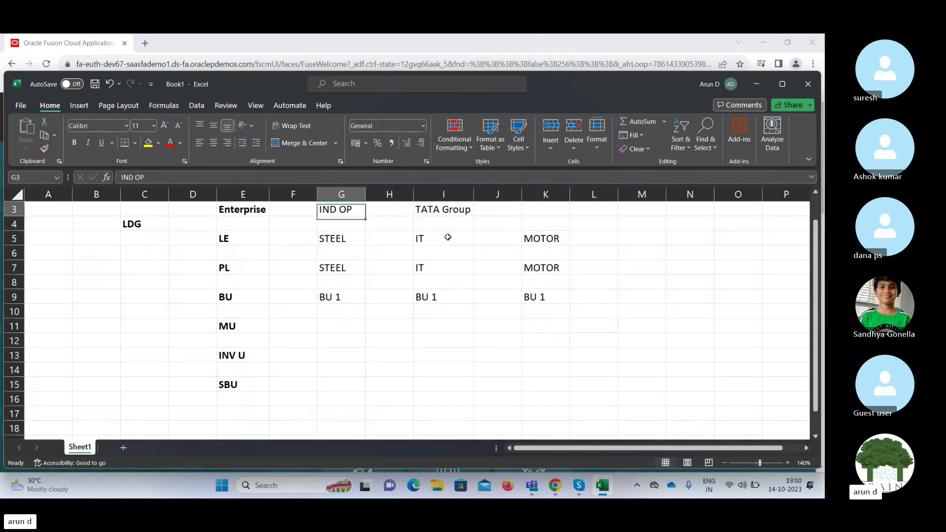
pyautogui.press('Up')
pyautogui.press('Up')
pyautogui.press('Down')
pyautogui.press('Down')
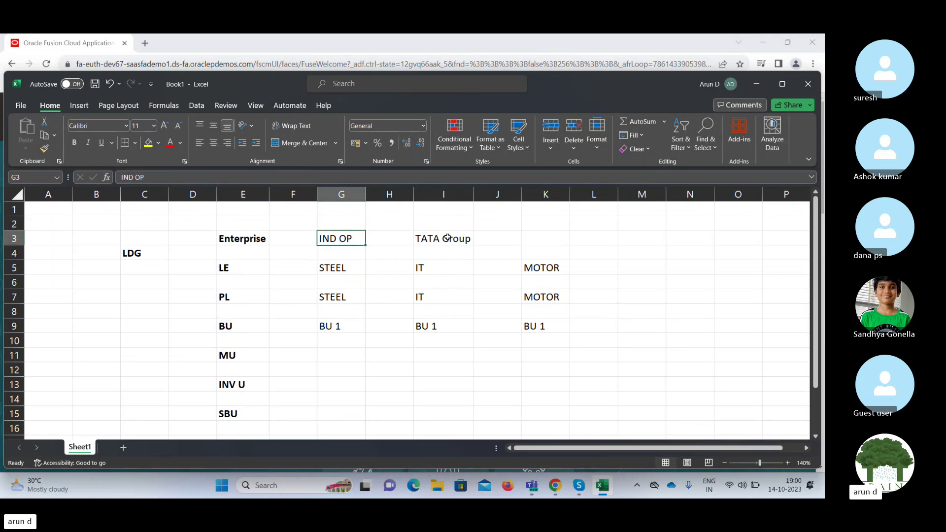
pyautogui.press('Down')
pyautogui.press('Down')
pyautogui.press('Down')
pyautogui.press('Down')
pyautogui.press('Down')
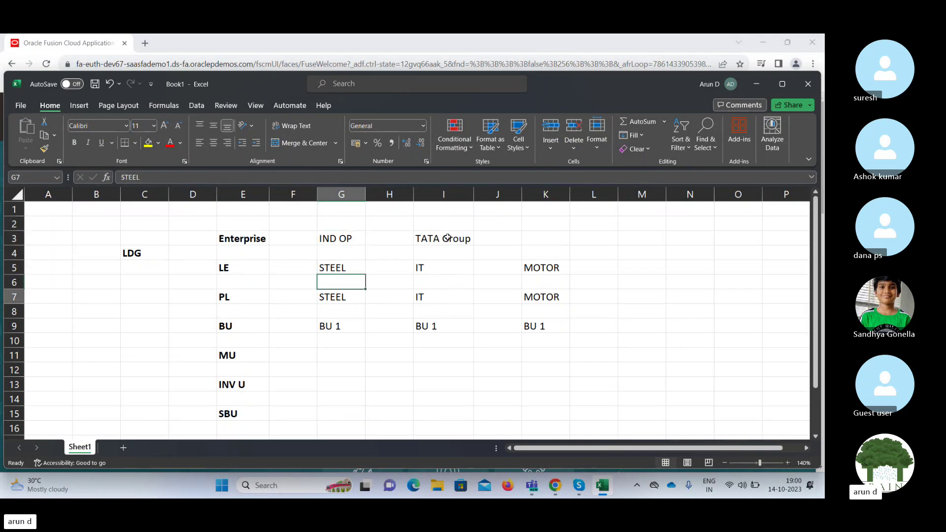
pyautogui.press('Left')
pyautogui.press('Left')
pyautogui.press('Left')
pyautogui.press('Left')
pyautogui.press('Left')
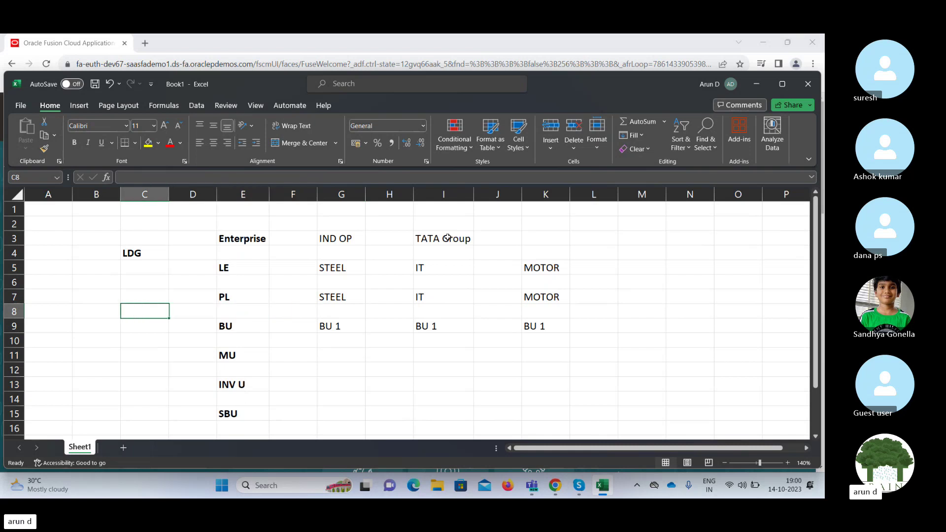
# Enter a bold PE label in C8 below LDG.
pyautogui.press('Right')
pyautogui.write('PE')
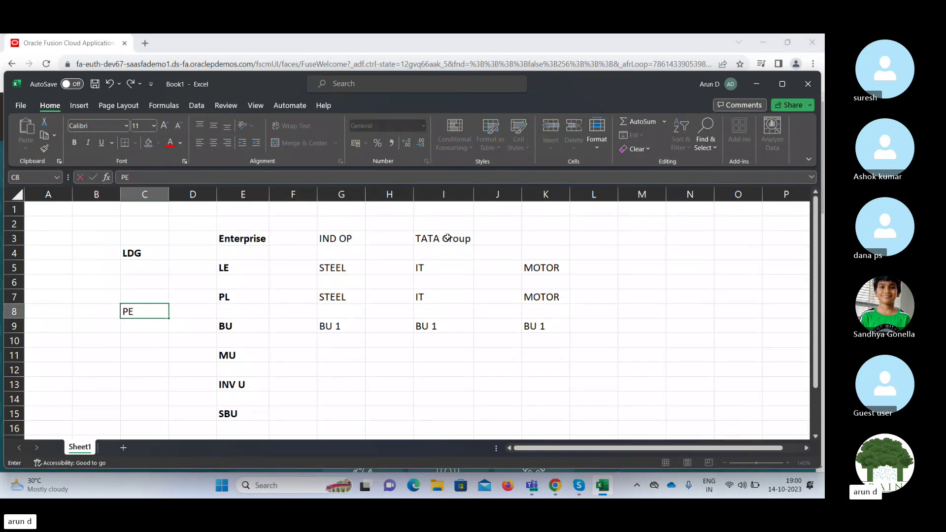
pyautogui.press('Right')
pyautogui.press('Left')
pyautogui.hotkey('ctrl', 'b')
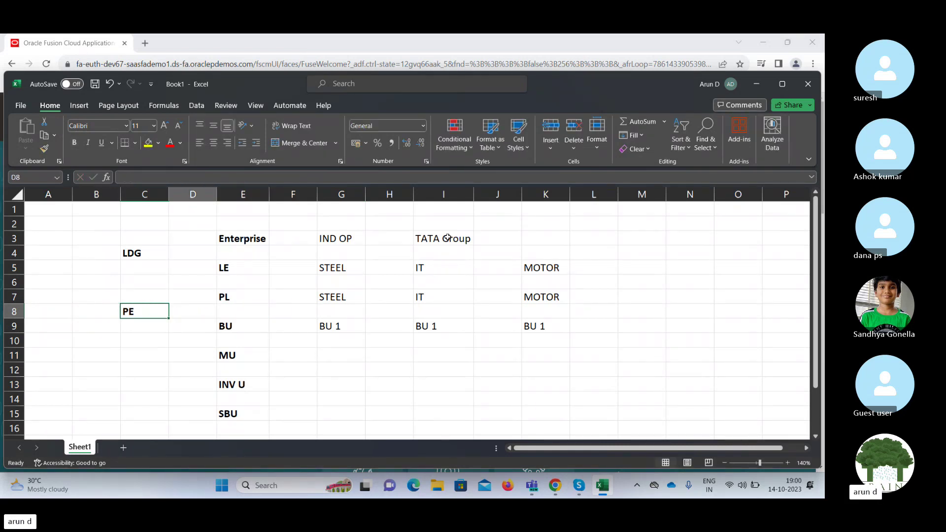
# Copy STEEL, IT, MOTOR from row 7 into the PE row 8.
pyautogui.press('Right')
pyautogui.press('Right')
pyautogui.press('Right')
pyautogui.press('Right')
pyautogui.press('Up')
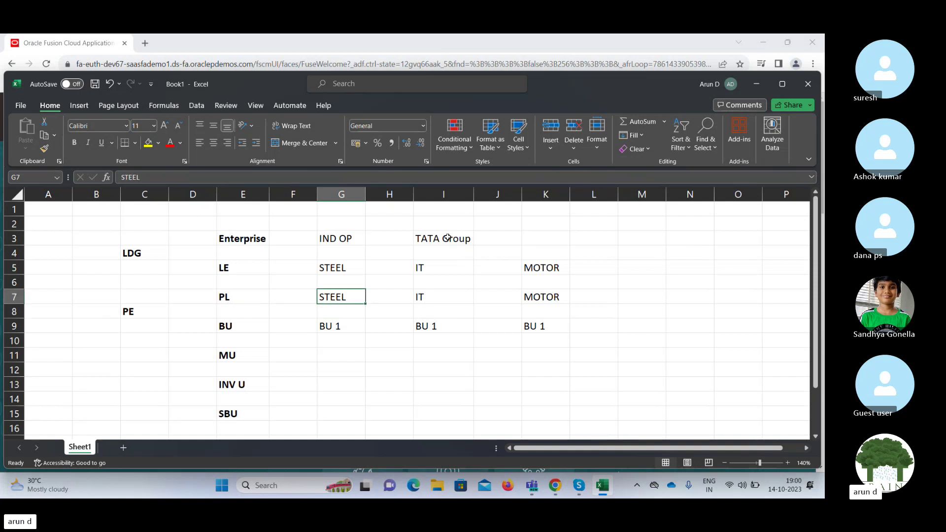
pyautogui.hotkey('shift', 'Right')
pyautogui.hotkey('shift', 'Right')
pyautogui.hotkey('shift', 'Right')
pyautogui.hotkey('shift', 'Right')
pyautogui.hotkey('ctrl', 'c')
pyautogui.press('Down')
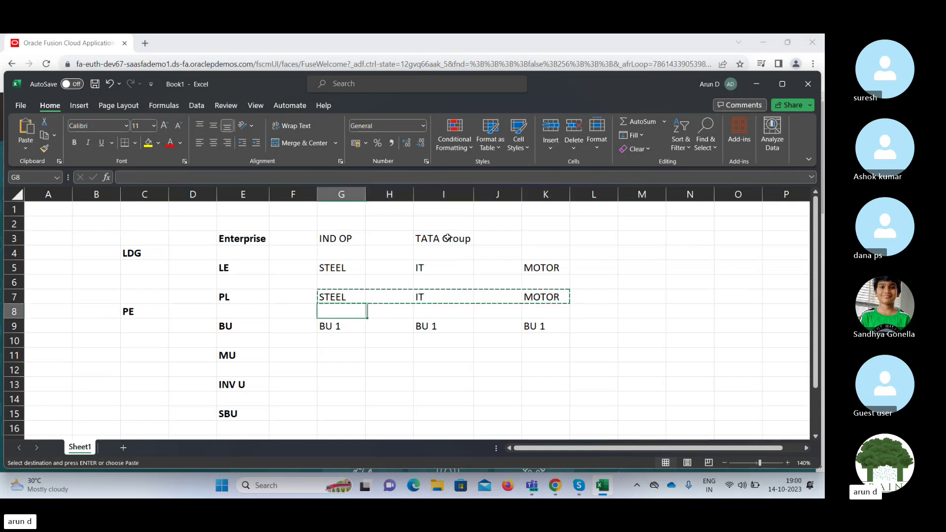
pyautogui.hotkey('ctrl', 'v')
# Enter MU 1 in G11 and copy it into I11 and K11.
pyautogui.press('Down')
pyautogui.press('Down')
pyautogui.press('Down')
pyautogui.press('Down')
pyautogui.press('Down')
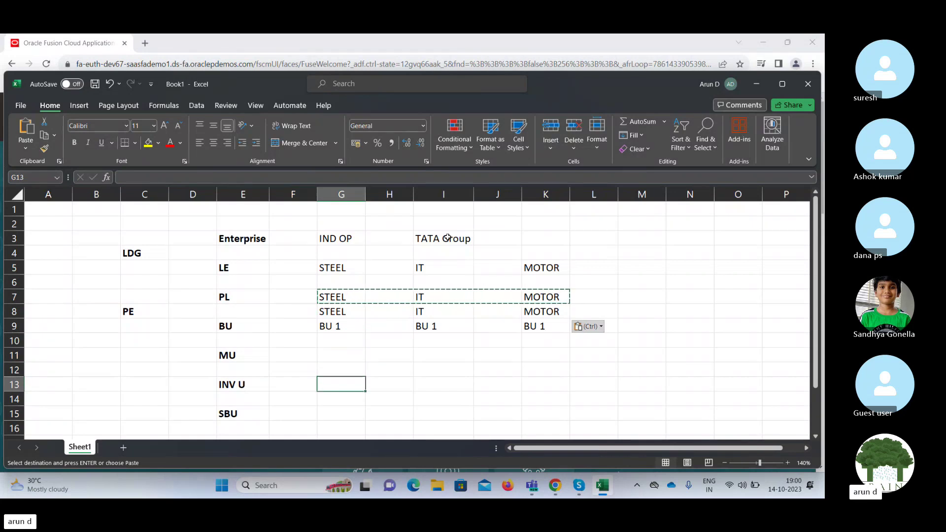
pyautogui.press('Up')
pyautogui.press('Up')
pyautogui.press('Up')
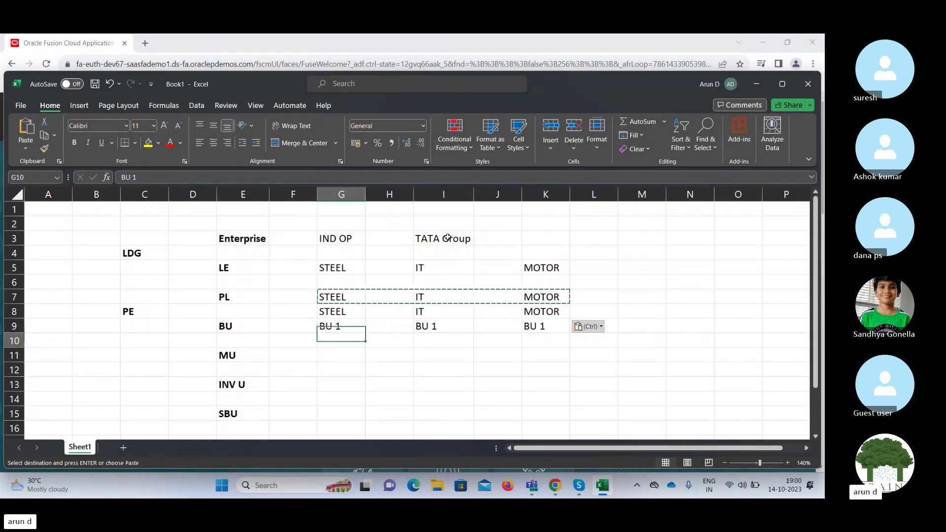
pyautogui.press('Down')
pyautogui.write('MU')
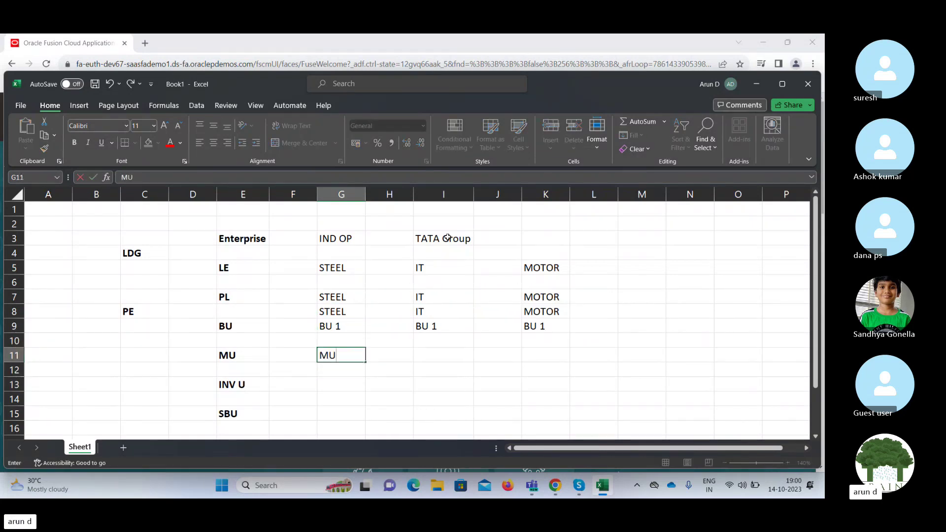
pyautogui.hotkey('ctrl', 'Return')
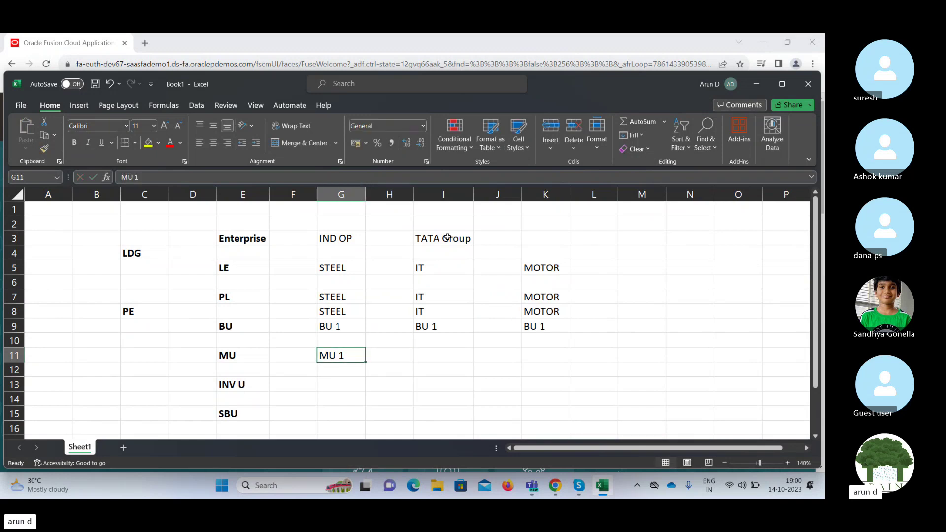
pyautogui.hotkey('ctrl', 'c')
pyautogui.press('Right')
pyautogui.press('Right')
pyautogui.hotkey('ctrl', 'v')
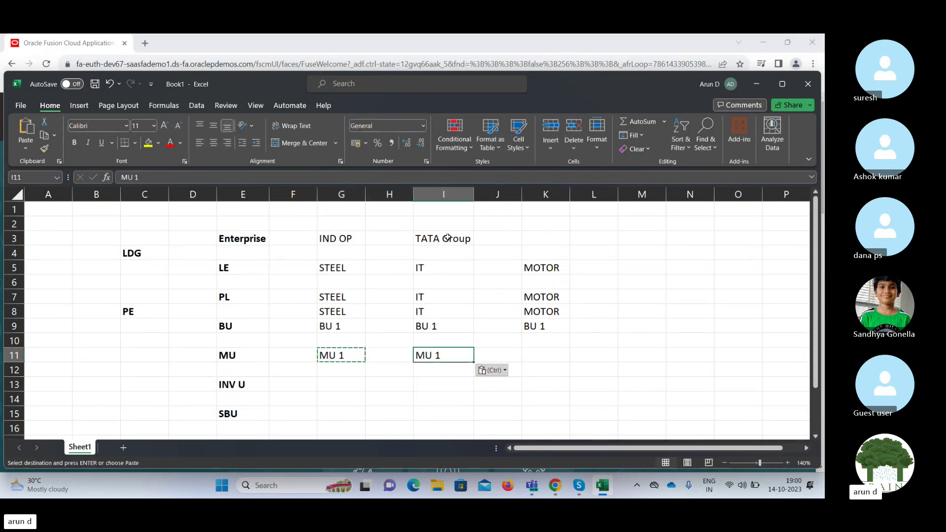
pyautogui.press('Right')
pyautogui.press('Right')
pyautogui.hotkey('ctrl', 'v')
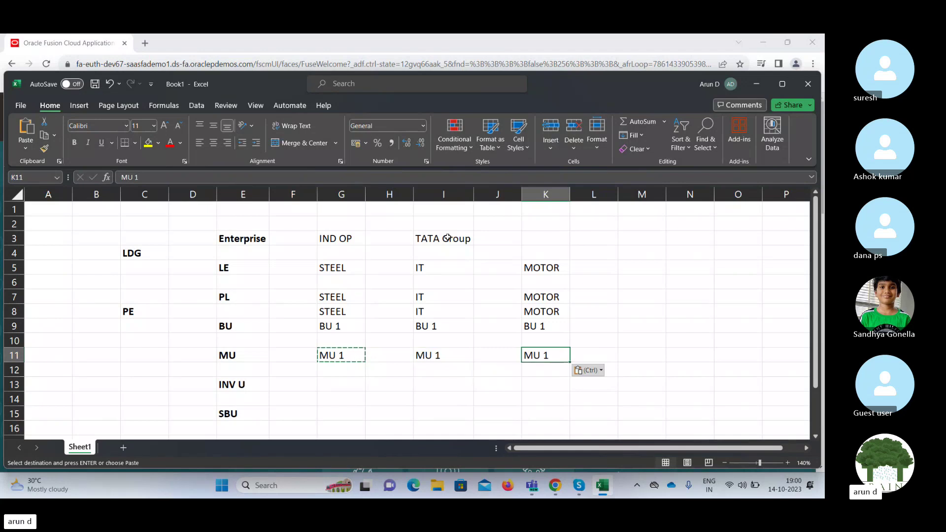
pyautogui.press('Left')
pyautogui.press('Left')
pyautogui.press('Left')
pyautogui.press('Left')
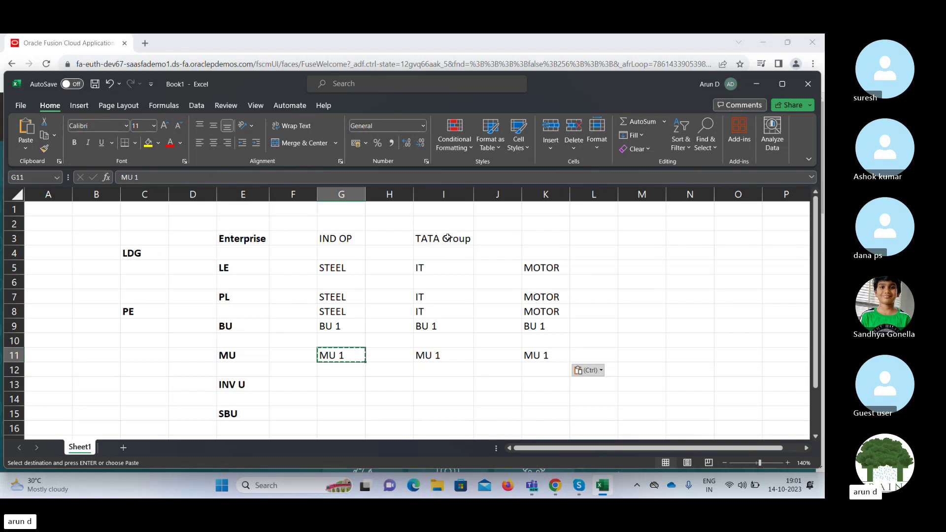
# Enter INV 1 in G13 and copy it into I13 and K13.
pyautogui.press('Down')
pyautogui.press('Down')
pyautogui.press('Up')
pyautogui.press('Up')
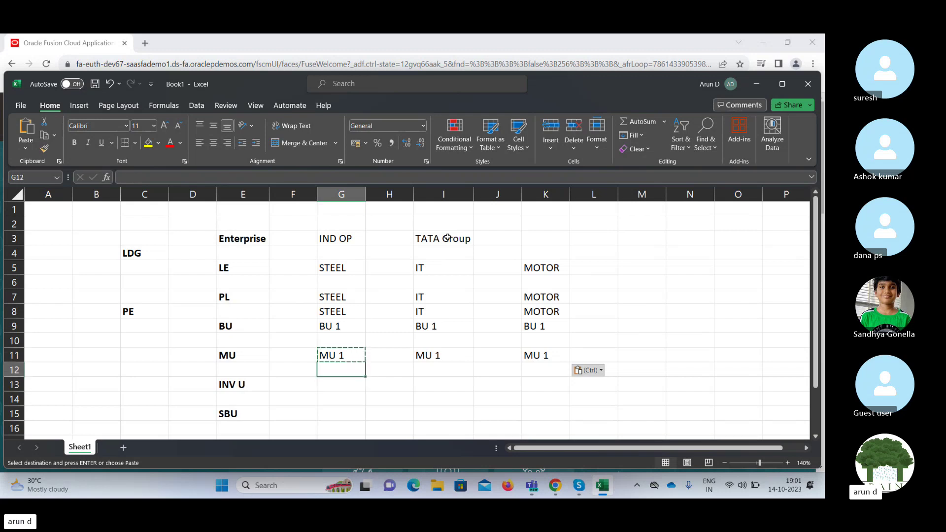
pyautogui.press('Down')
pyautogui.press('Down')
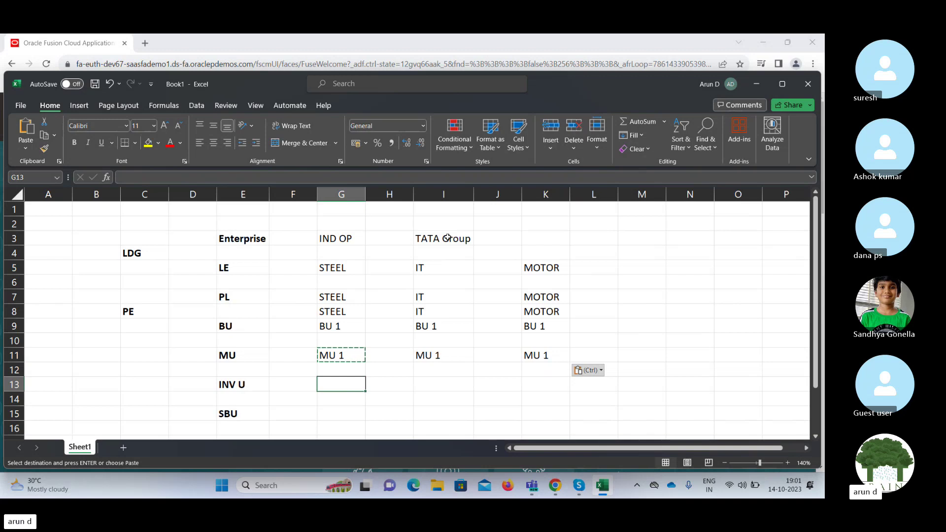
pyautogui.write('INV')
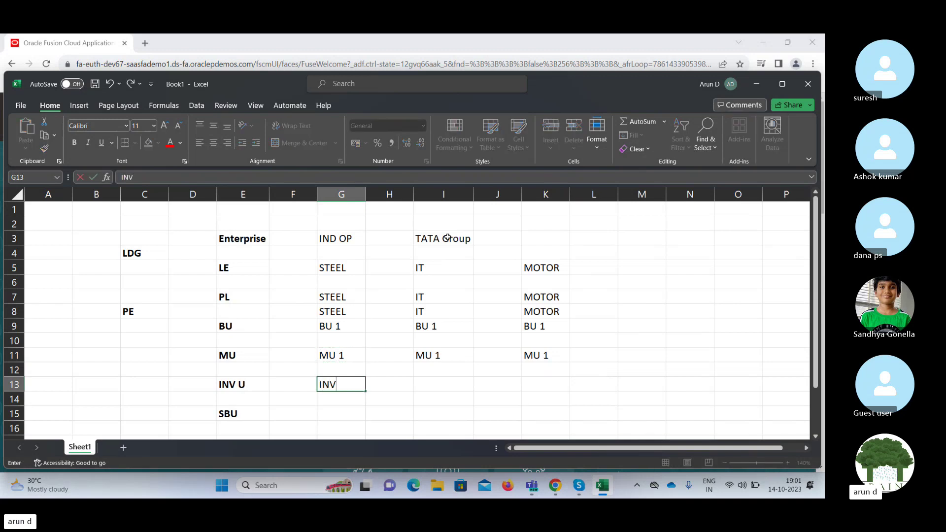
pyautogui.write(' 1')
pyautogui.press('Tab')
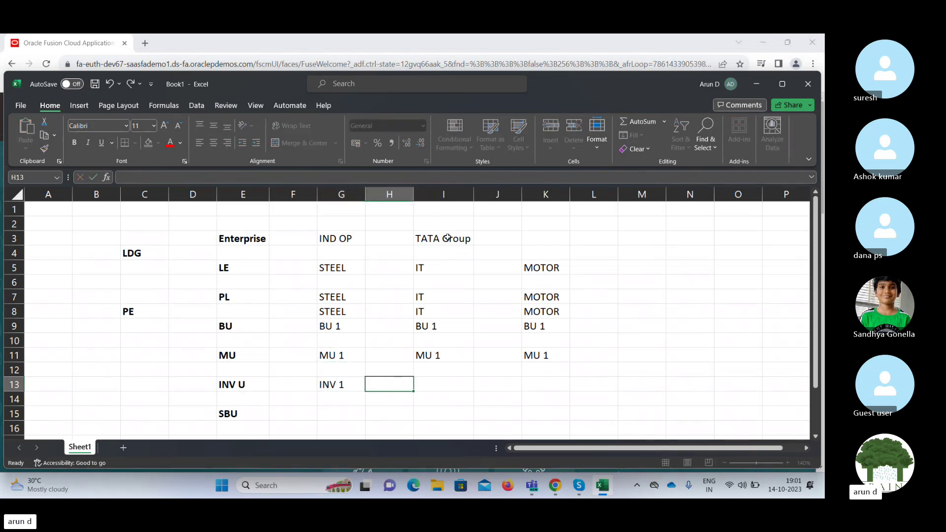
pyautogui.press('Left')
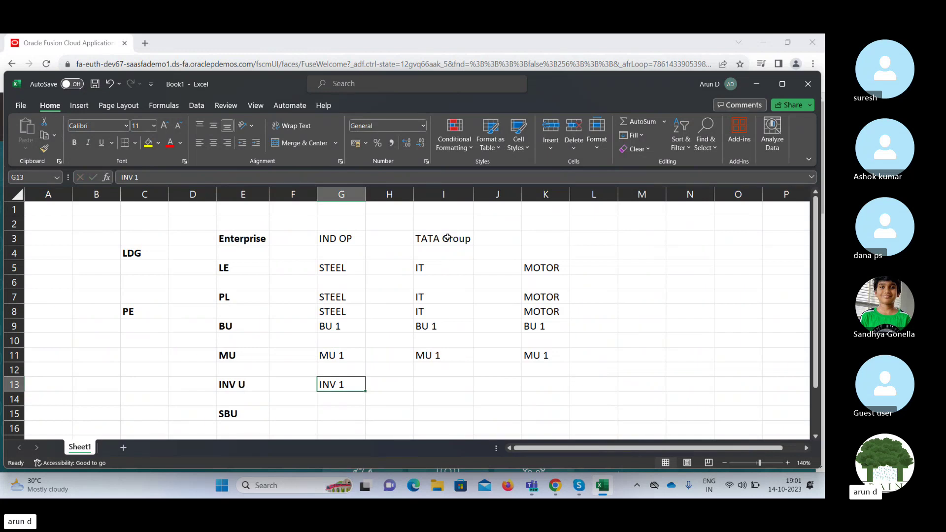
pyautogui.hotkey('ctrl', 'c')
pyautogui.press('Right')
pyautogui.press('Right')
pyautogui.hotkey('ctrl', 'v')
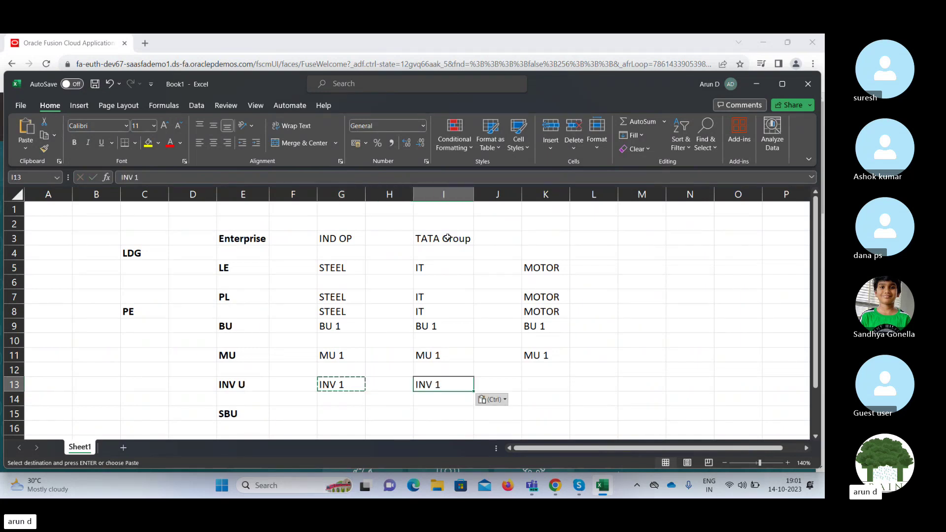
pyautogui.press('Right')
pyautogui.press('Right')
pyautogui.hotkey('ctrl', 'v')
# Fill SBU 1 into G15, I15 and K15 of the SBU row.
pyautogui.press('Down')
pyautogui.press('Down')
pyautogui.press('Down')
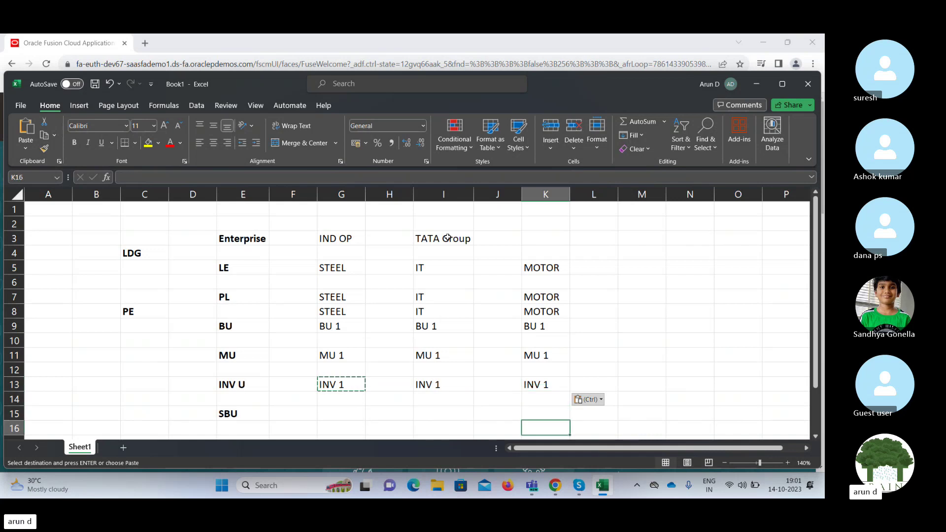
pyautogui.press('Left')
pyautogui.press('Left')
pyautogui.press('Left')
pyautogui.press('Left')
pyautogui.press('Up')
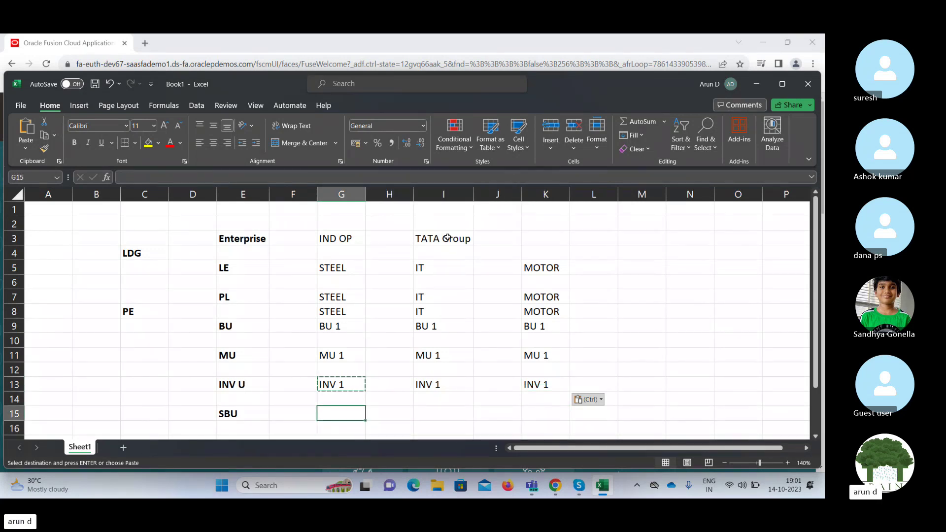
pyautogui.write('SBU 1')
pyautogui.press('Right')
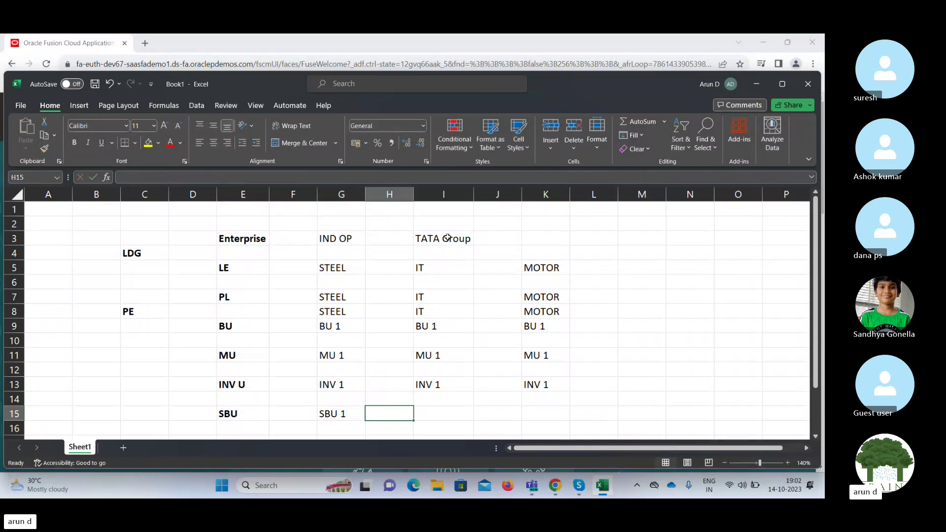
pyautogui.press('Right')
pyautogui.write('SBU 1')
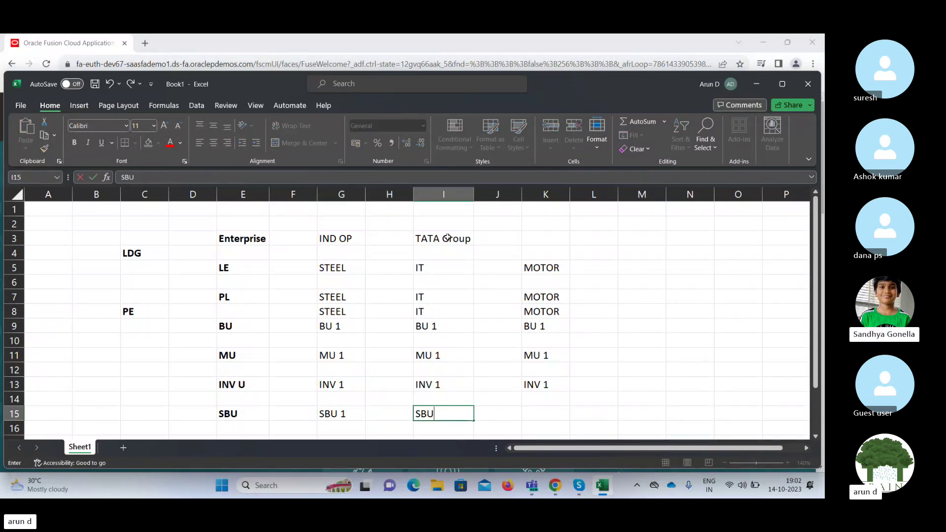
pyautogui.press('Right')
pyautogui.press('Right')
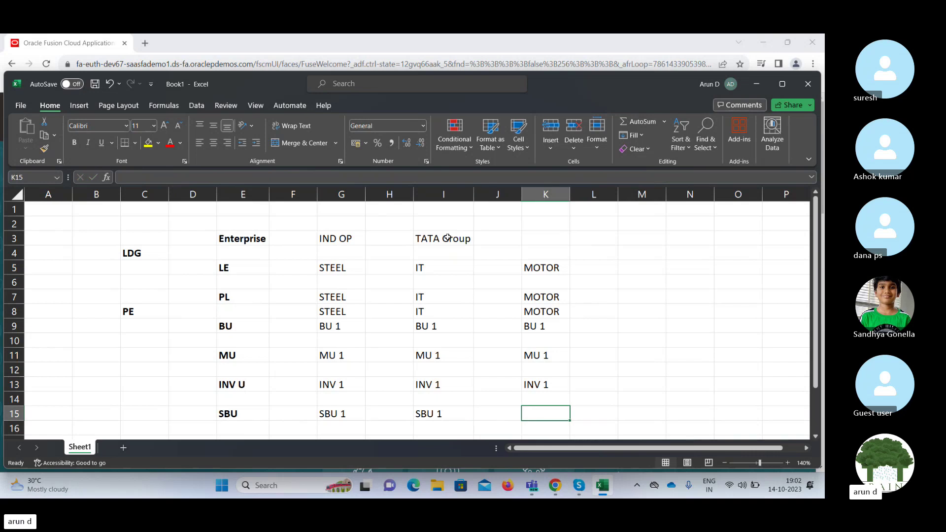
pyautogui.write('SBU 1')
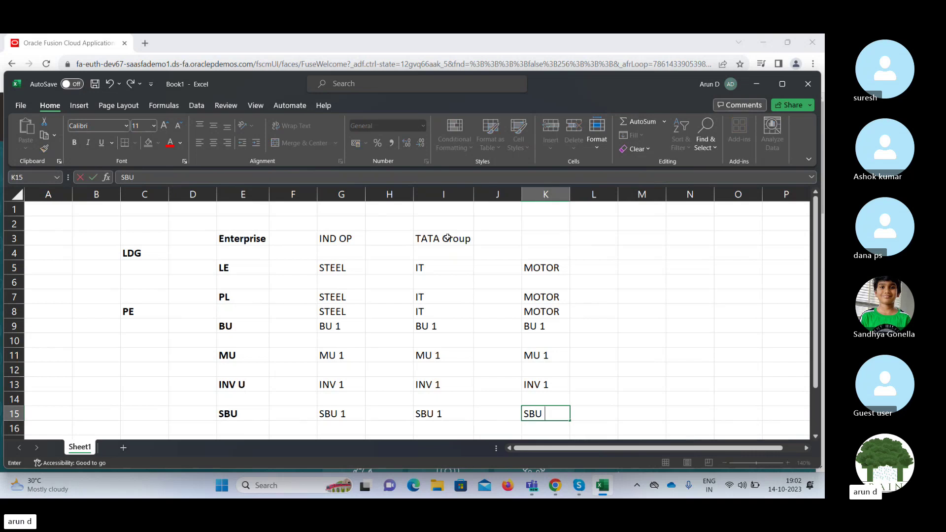
pyautogui.press('Right')
pyautogui.press('Left')
pyautogui.press('Left')
pyautogui.press('Left')
pyautogui.press('Left')
pyautogui.press('Left')
pyautogui.press('Left')
pyautogui.press('Left')
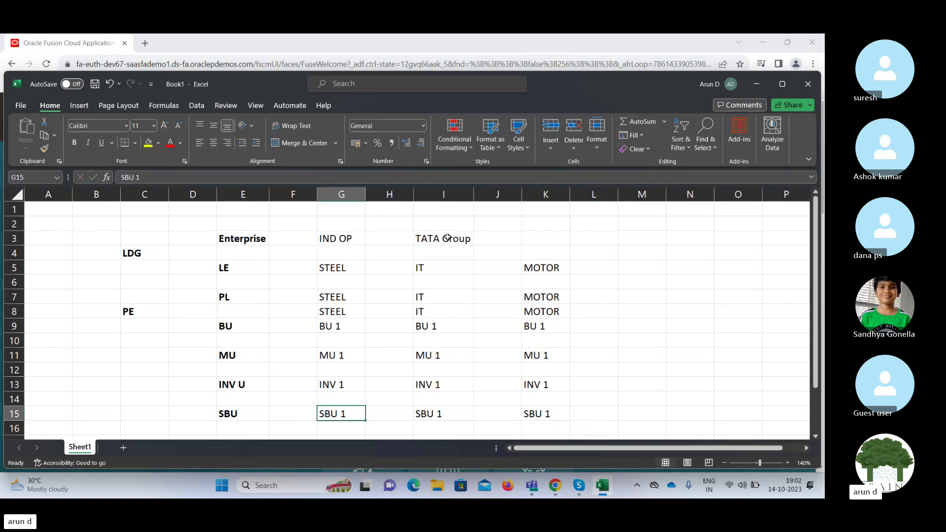
pyautogui.press('Up')
pyautogui.press('Up')
pyautogui.press('Up')
pyautogui.press('Up')
pyautogui.press('Up')
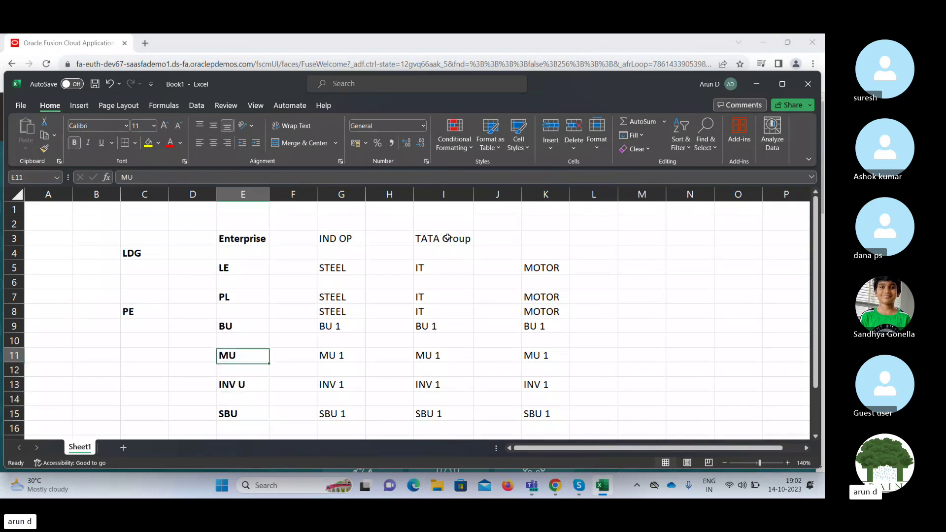
pyautogui.press('Up')
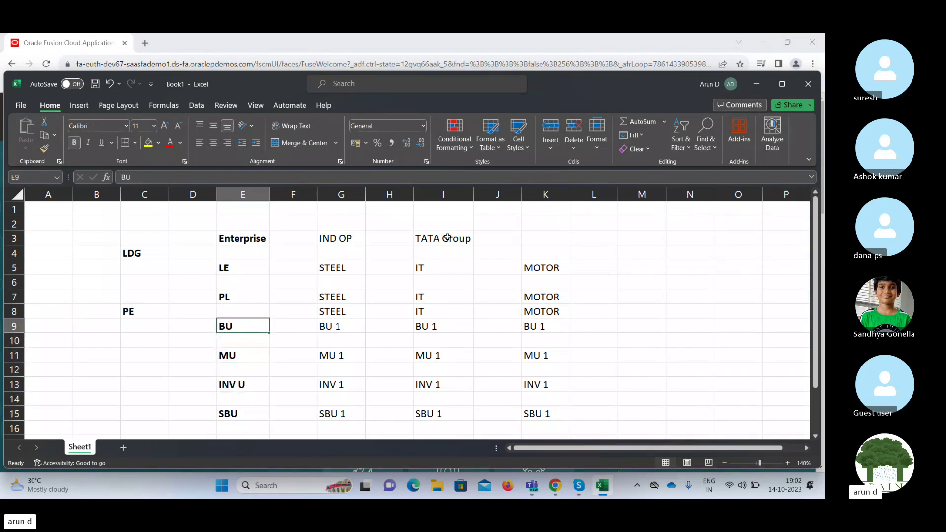
pyautogui.press('Left')
pyautogui.press('Left')
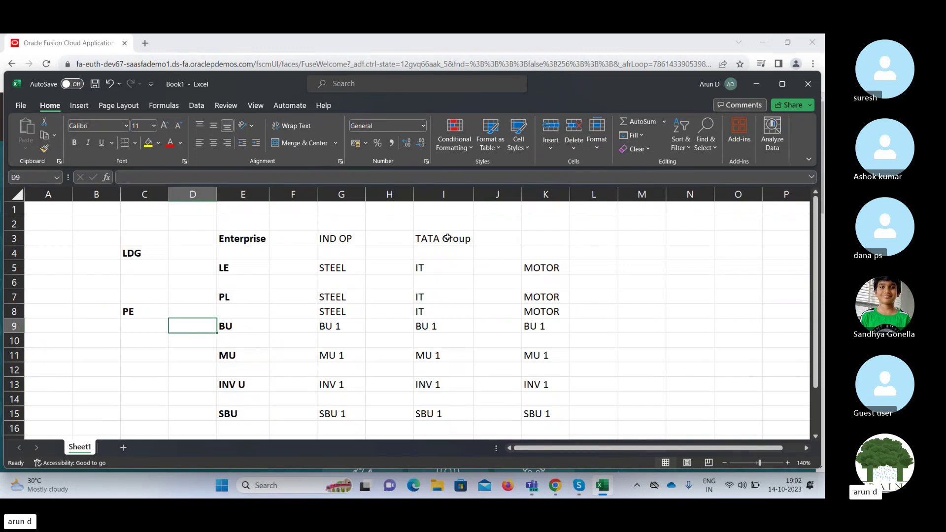
pyautogui.press('Right')
pyautogui.write('PAY')
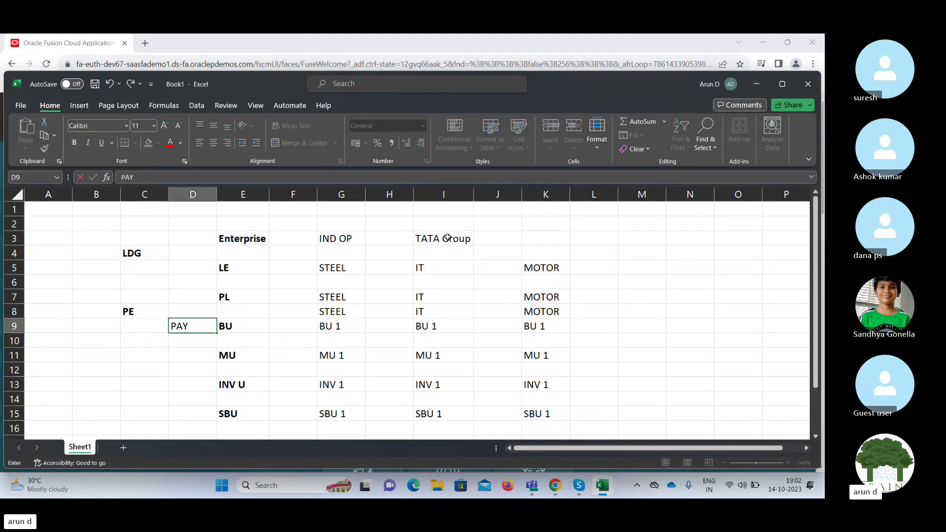
pyautogui.press('Right')
pyautogui.press('Left')
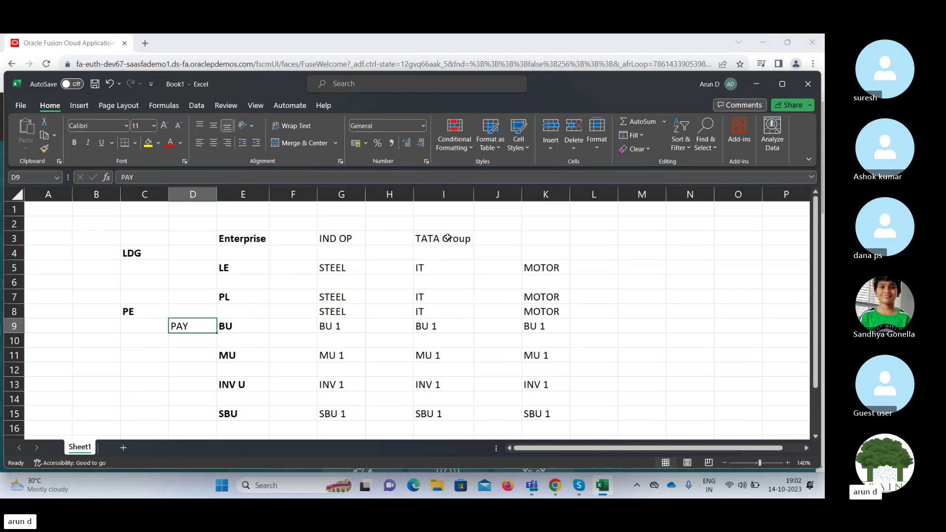
pyautogui.press('Down')
pyautogui.press('Down')
pyautogui.press('Down')
pyautogui.press('Down')
pyautogui.press('Right')
pyautogui.press('Right')
pyautogui.press('Right')
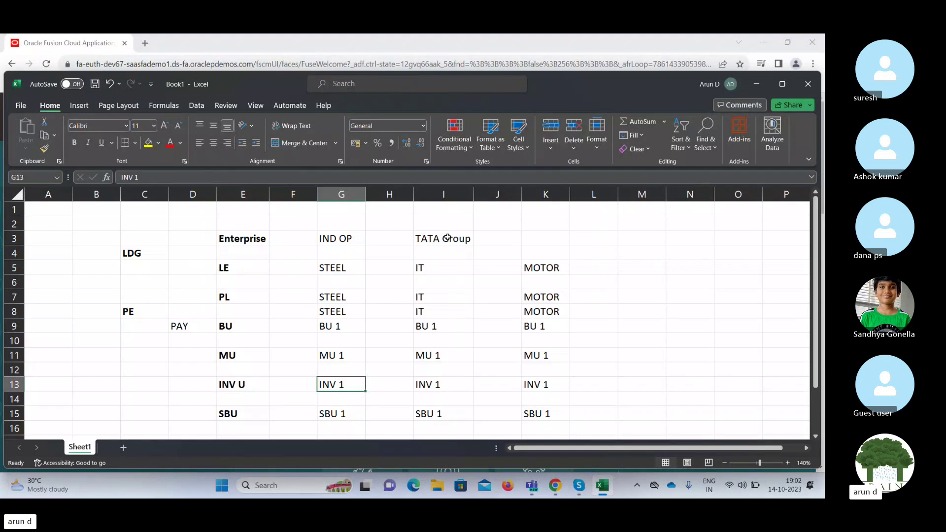
pyautogui.press('Up')
pyautogui.press('Up')
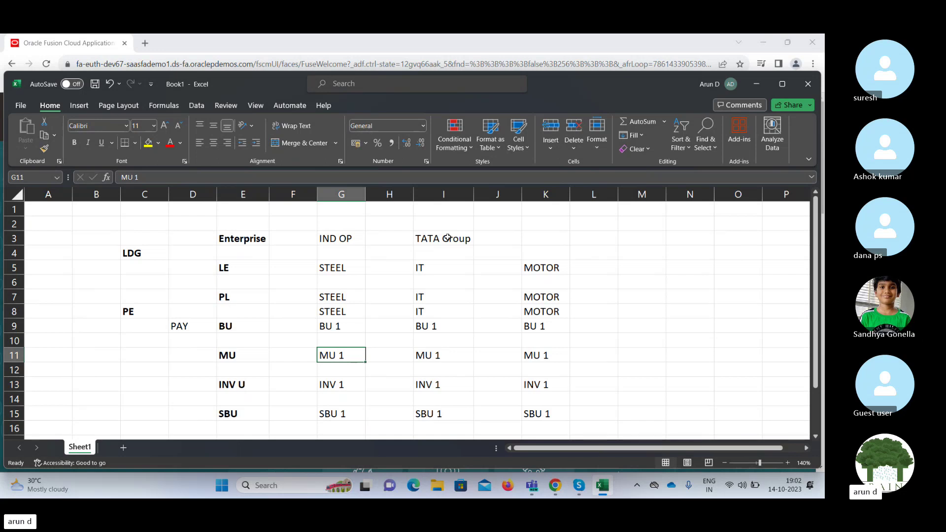
pyautogui.press('Up')
pyautogui.press('Up')
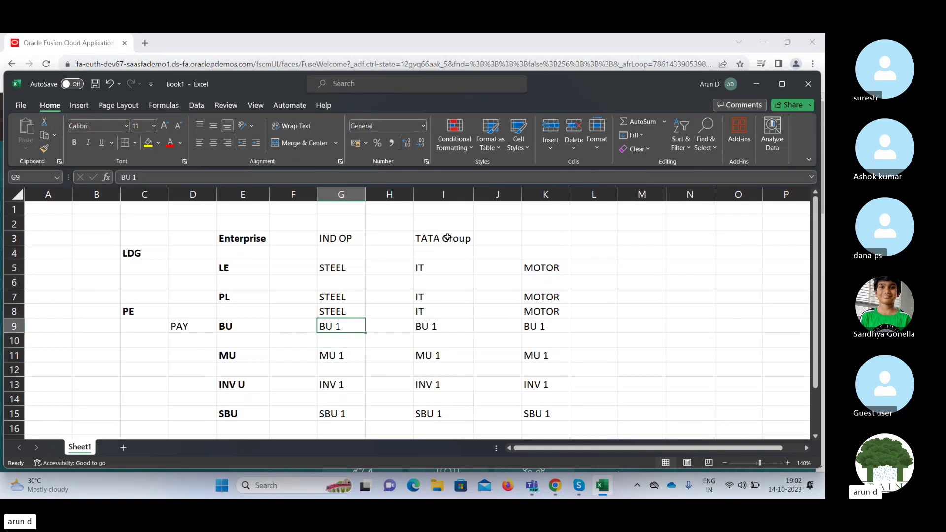
pyautogui.press('Left')
pyautogui.press('Left')
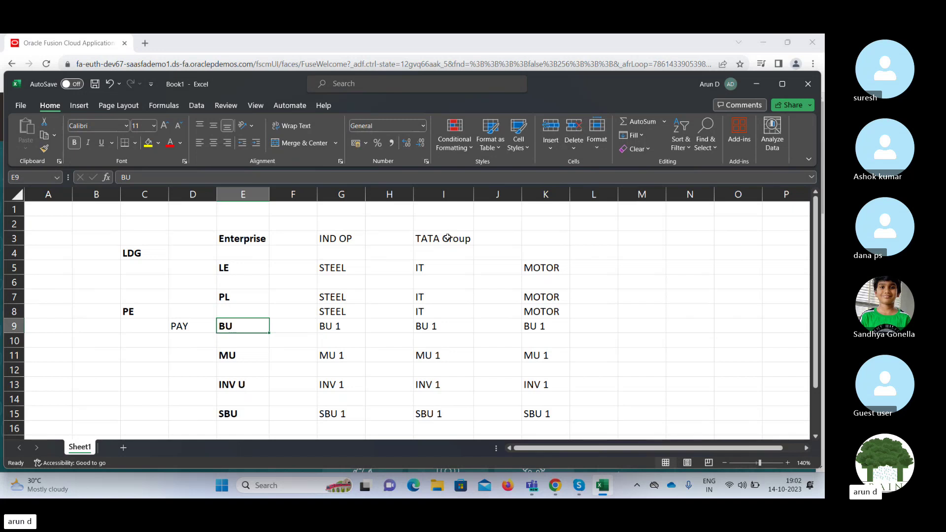
pyautogui.press('Up')
pyautogui.press('Up')
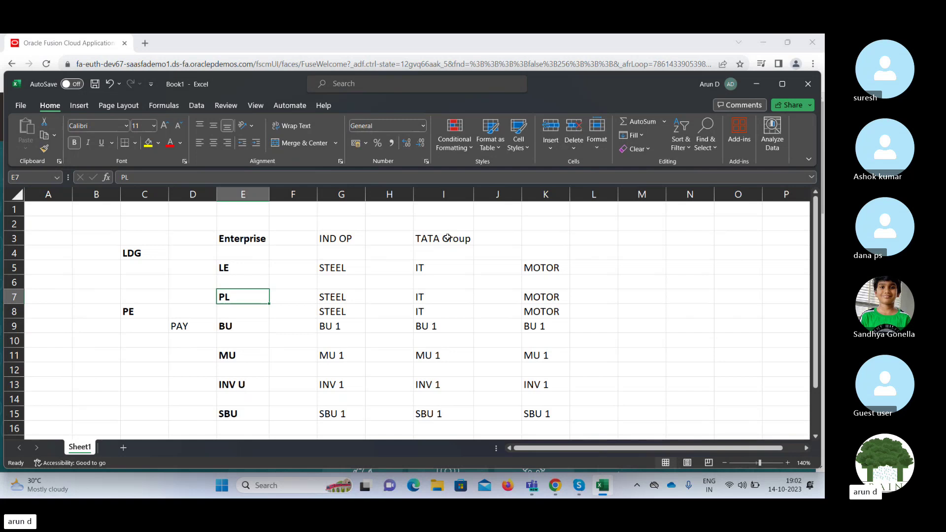
pyautogui.press('Up')
pyautogui.press('Up')
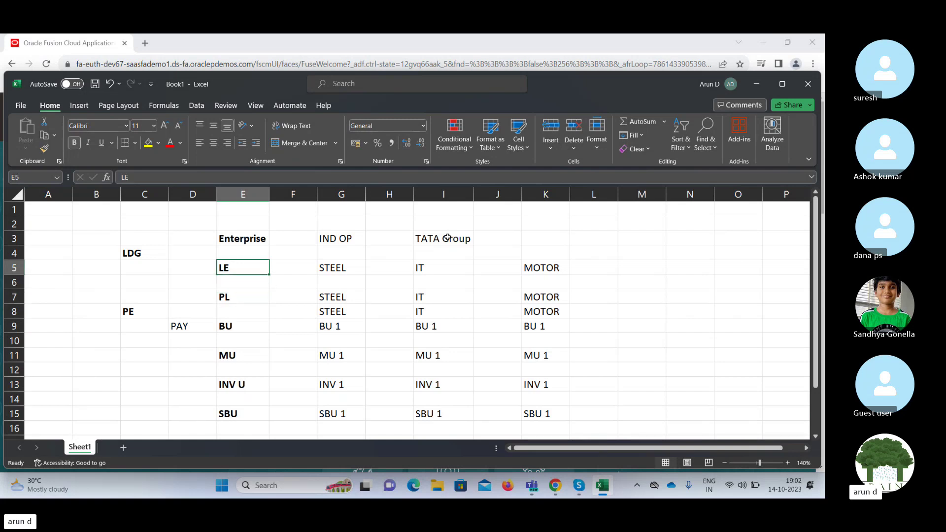
pyautogui.press('Down')
pyautogui.press('Down')
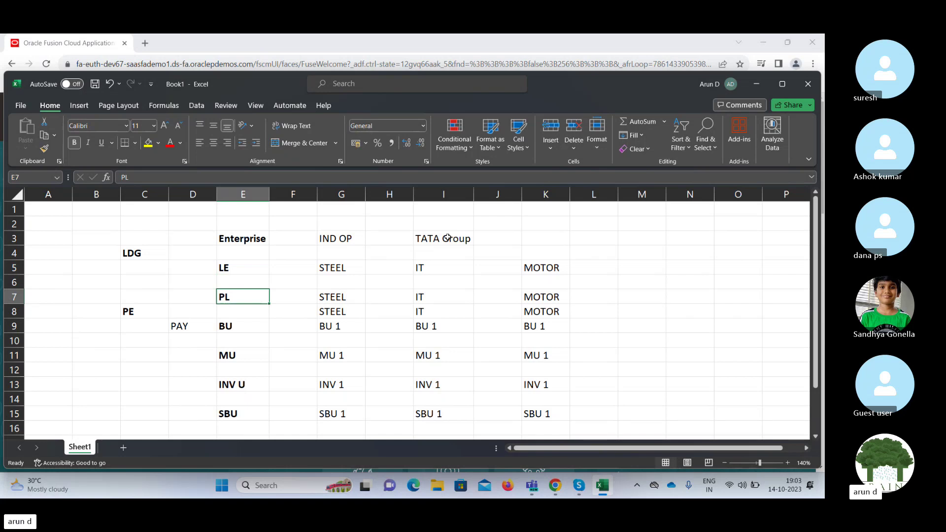
pyautogui.press('Down')
pyautogui.press('Down')
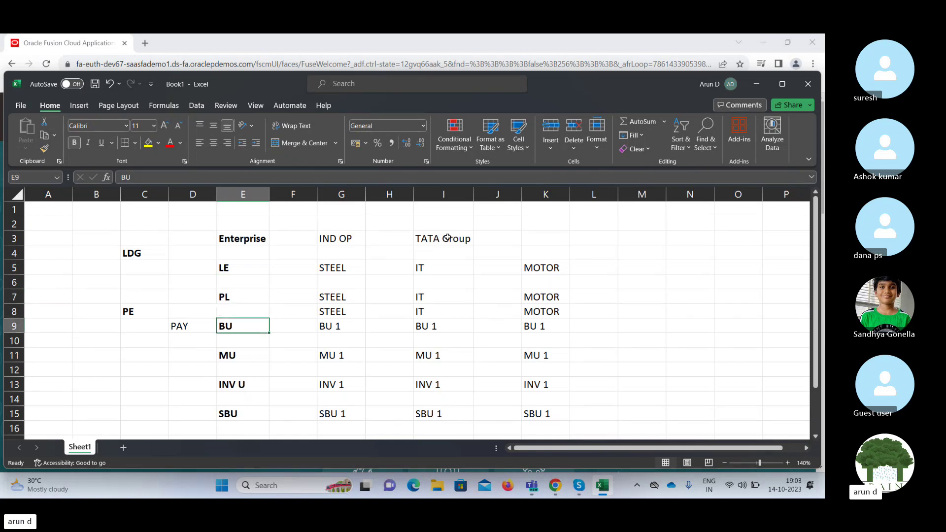
pyautogui.press('Up')
pyautogui.press('Up')
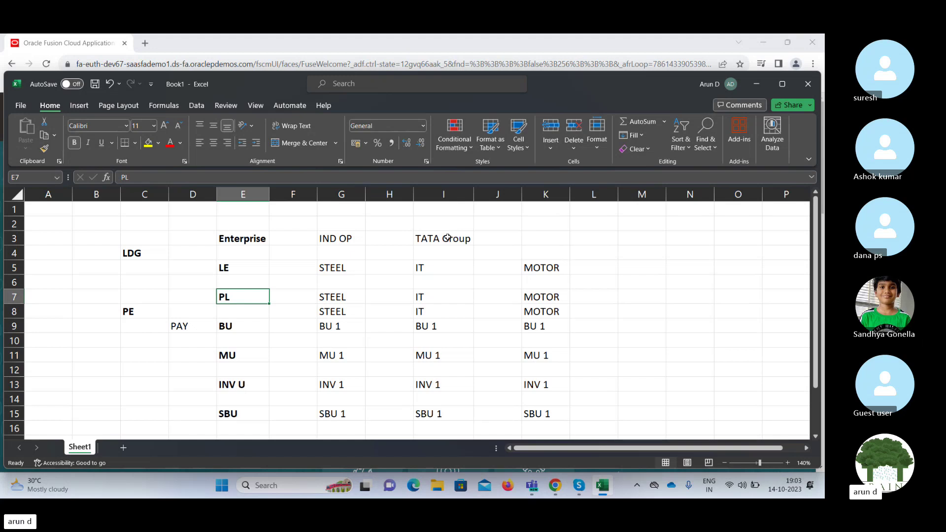
pyautogui.press('Left')
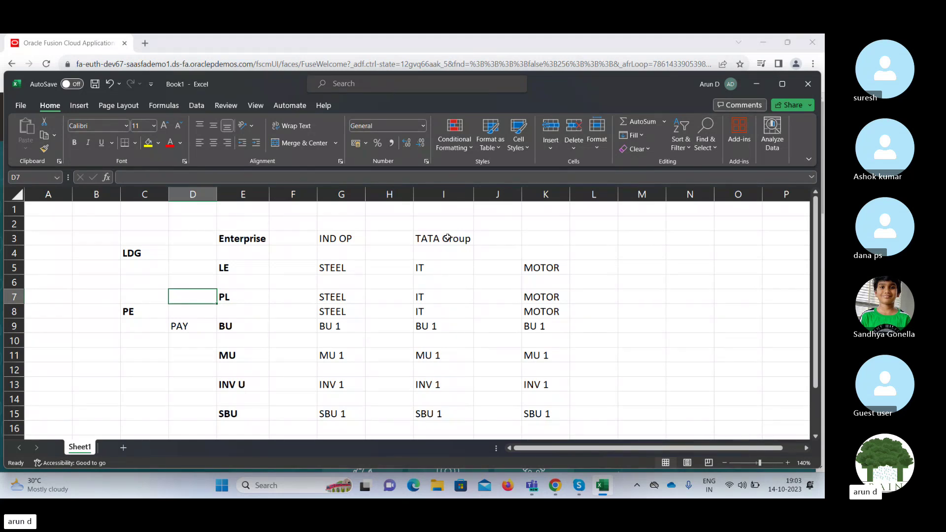
pyautogui.press('Down')
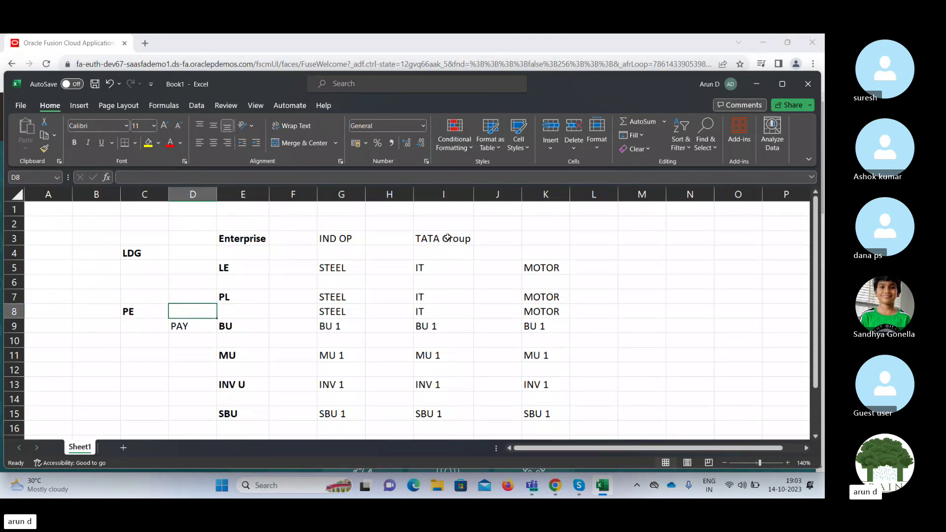
pyautogui.press('Down')
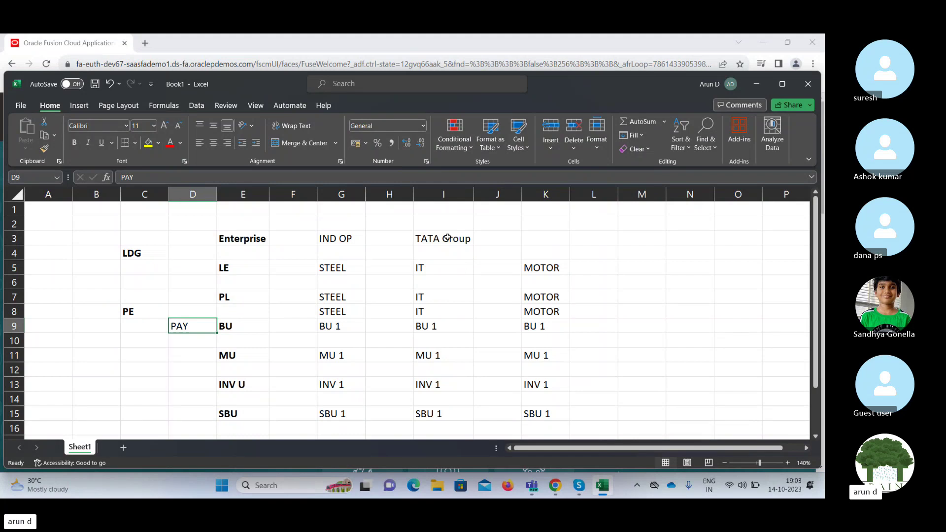
pyautogui.press('Up')
pyautogui.press('Up')
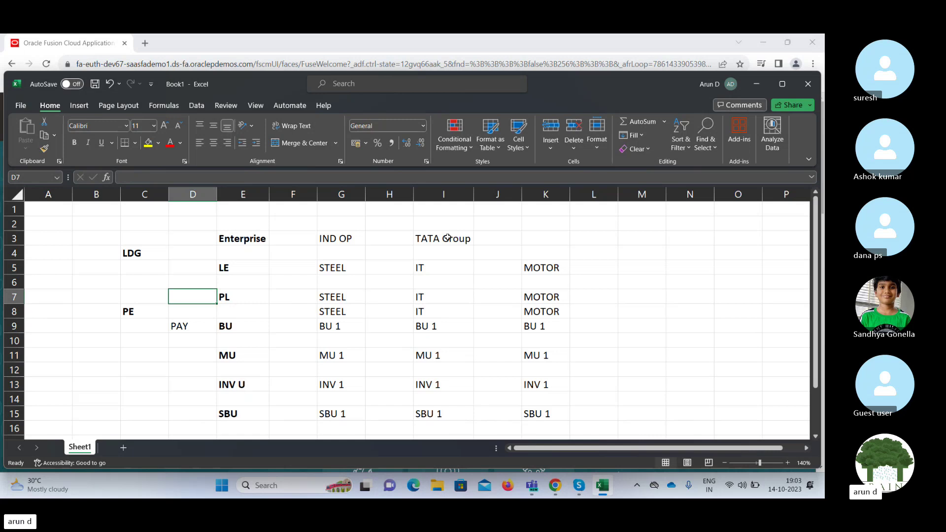
pyautogui.press('Up')
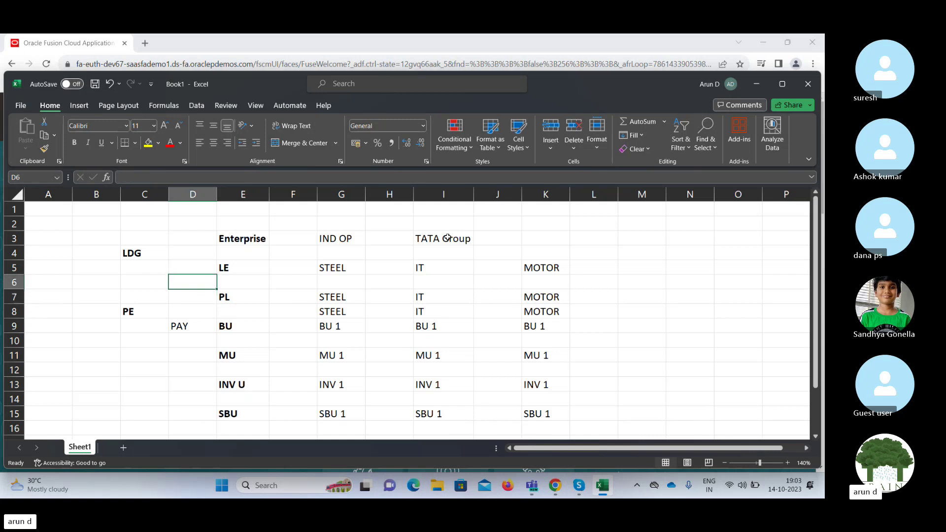
pyautogui.press('Up')
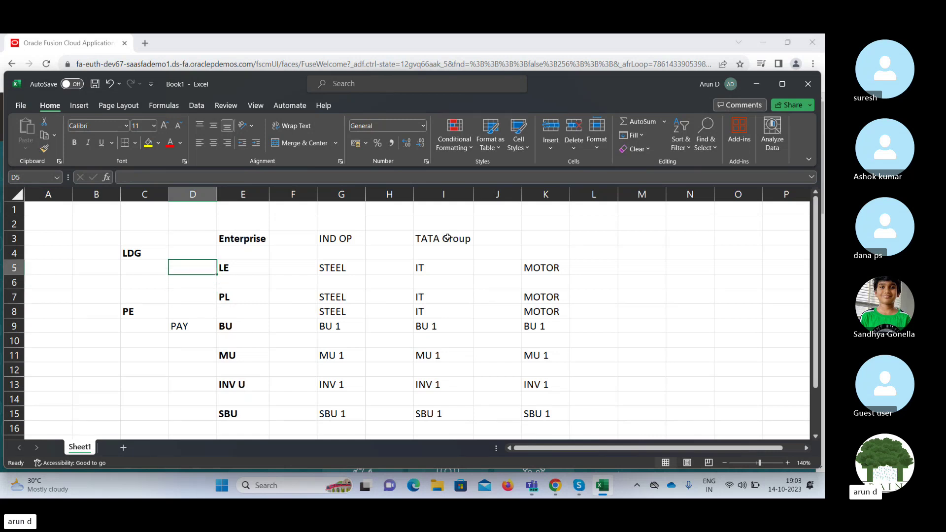
pyautogui.press('Right')
pyautogui.press('Right')
pyautogui.press('Right')
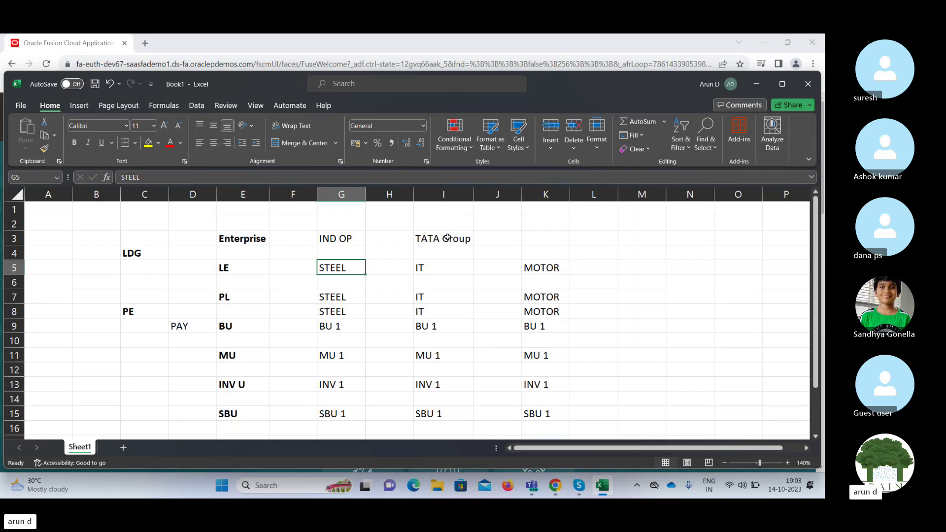
pyautogui.press('Down')
pyautogui.press('Down')
pyautogui.press('Down')
pyautogui.press('Down')
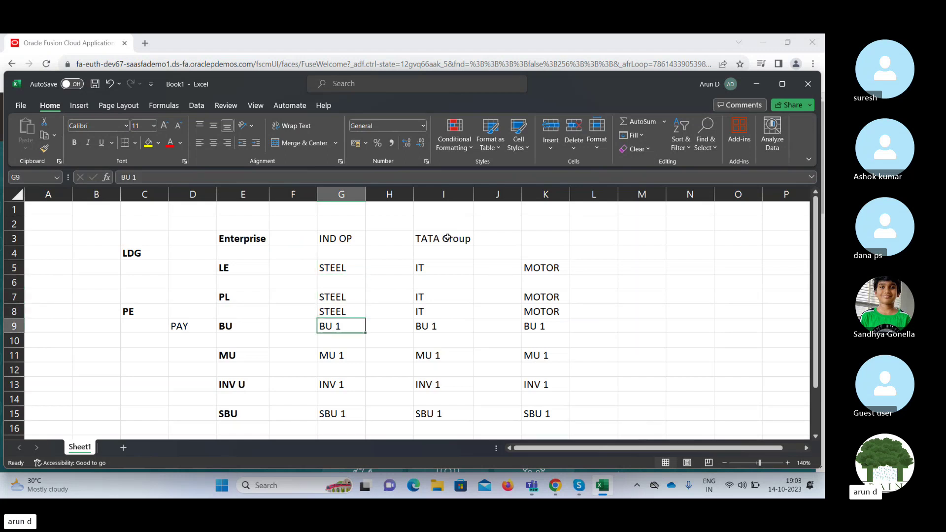
pyautogui.press('Up')
pyautogui.press('Up')
pyautogui.press('Up')
pyautogui.press('Up')
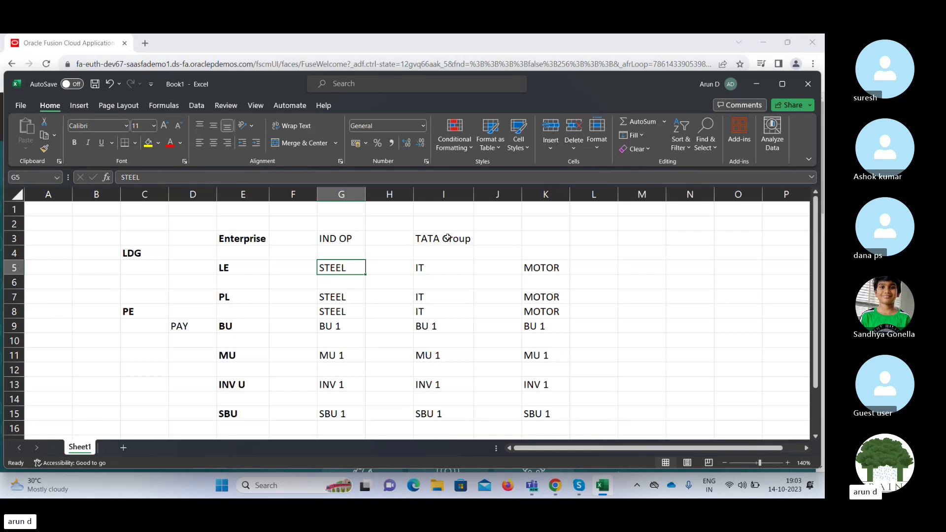
pyautogui.press('Up')
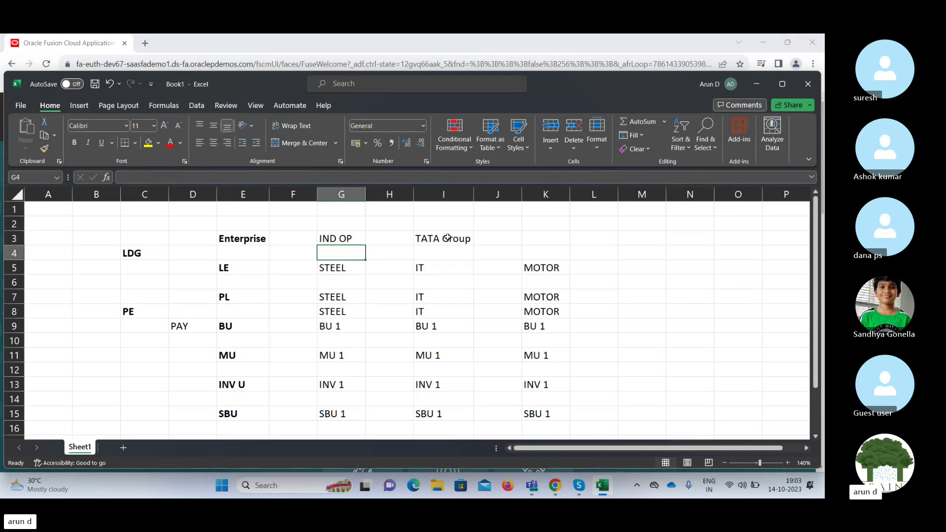
pyautogui.press('Up')
pyautogui.press('Right')
pyautogui.press('Right')
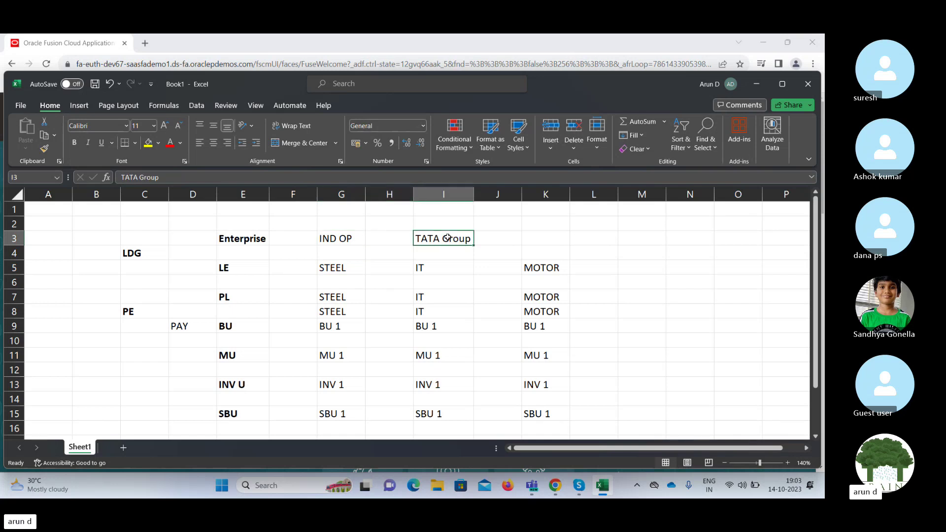
pyautogui.press('Left')
pyautogui.press('Left')
pyautogui.press('Down')
pyautogui.press('Down')
pyautogui.press('Down')
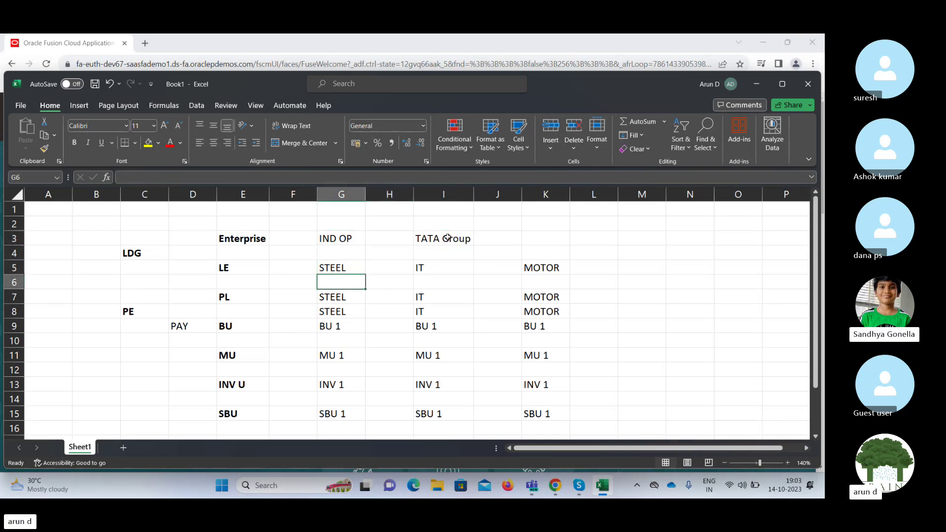
pyautogui.press('Up')
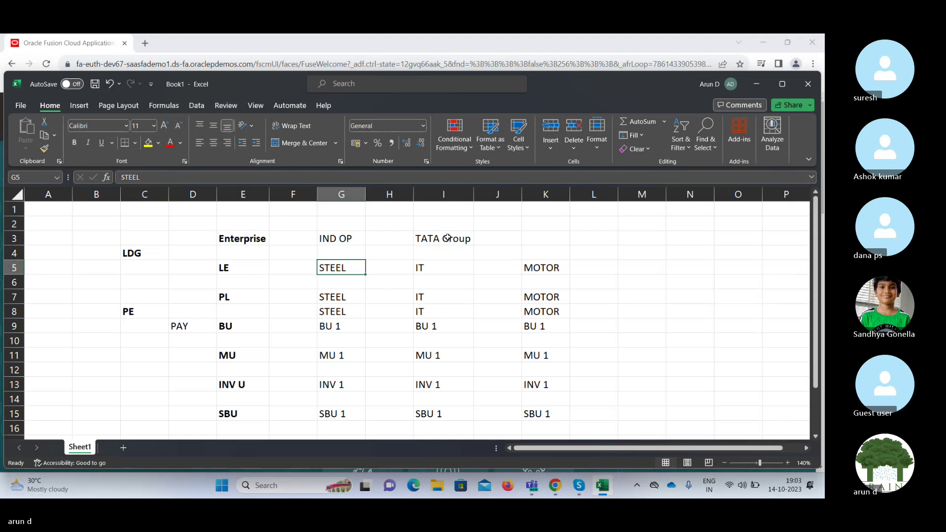
pyautogui.press('Left')
pyautogui.press('Left')
pyautogui.press('Left')
pyautogui.press('Left')
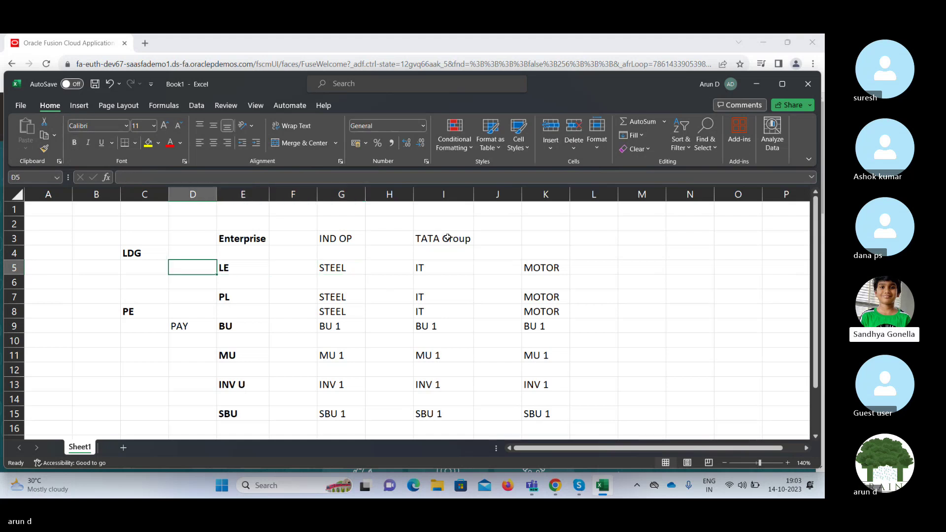
pyautogui.press('Left')
pyautogui.press('Left')
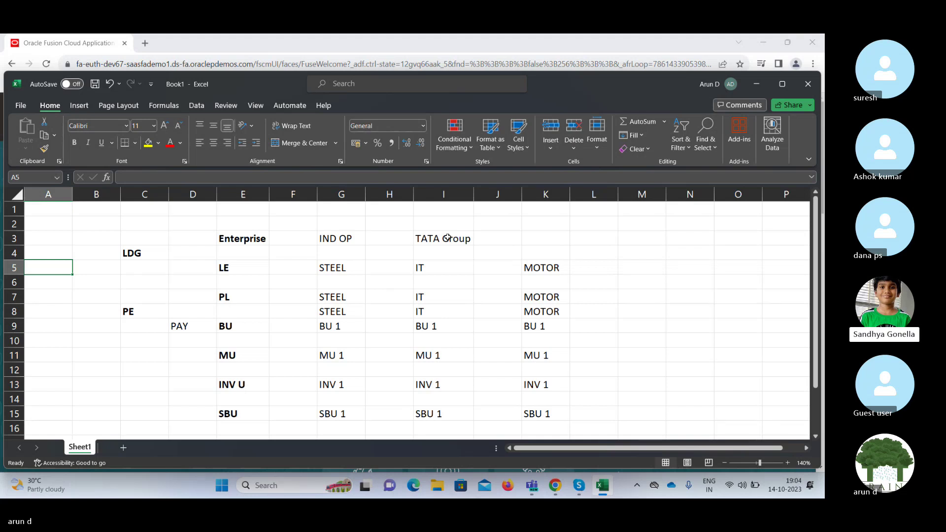
pyautogui.press('Down')
pyautogui.press('Down')
pyautogui.press('Down')
pyautogui.press('Down')
pyautogui.press('Down')
pyautogui.press('Down')
pyautogui.press('Down')
pyautogui.press('Down')
pyautogui.press('Down')
pyautogui.press('Down')
pyautogui.press('Down')
pyautogui.press('Down')
pyautogui.press('Down')
pyautogui.press('Down')
pyautogui.press('Down')
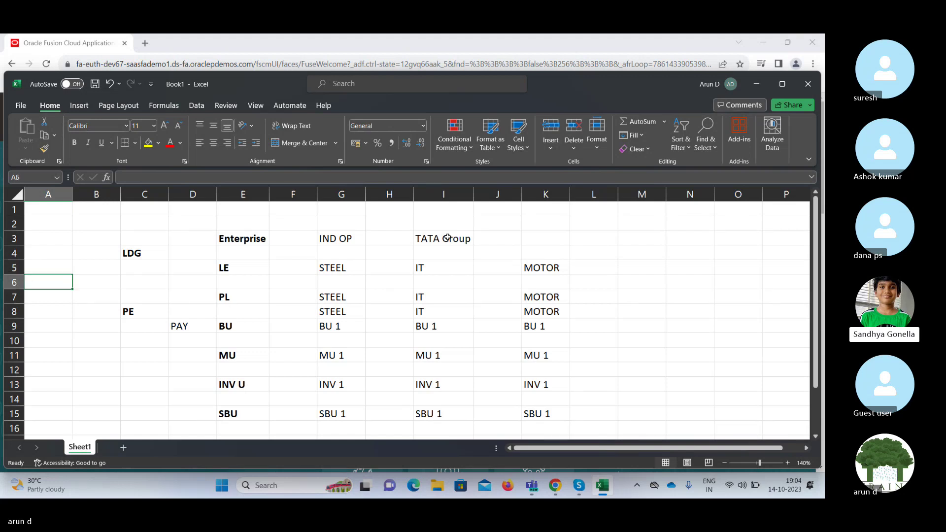
pyautogui.press('Right')
pyautogui.press('Right')
pyautogui.press('Right')
pyautogui.press('Up')
pyautogui.press('Up')
pyautogui.press('Up')
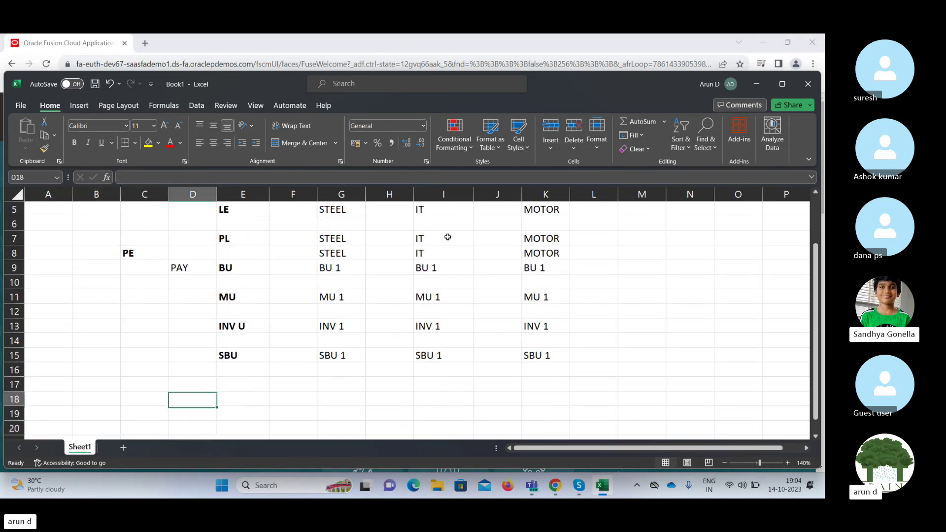
pyautogui.press('Right')
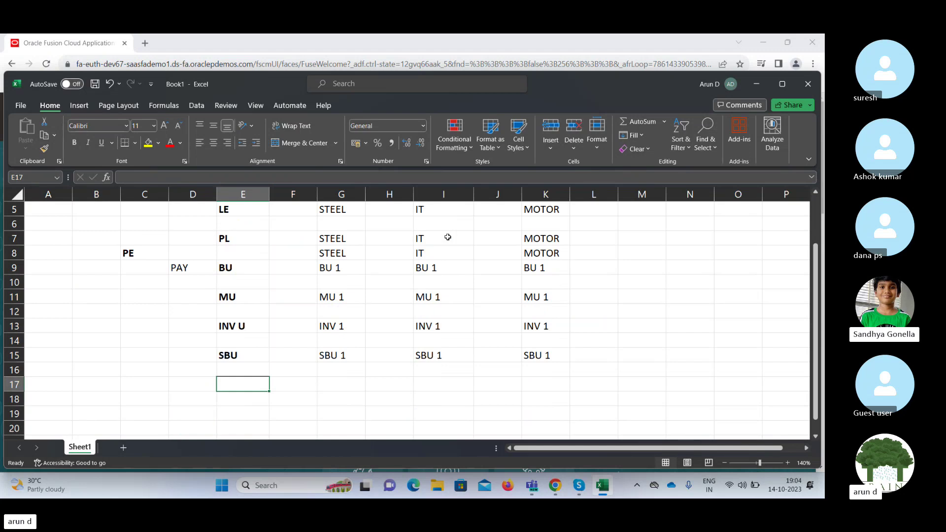
pyautogui.write('COST ')
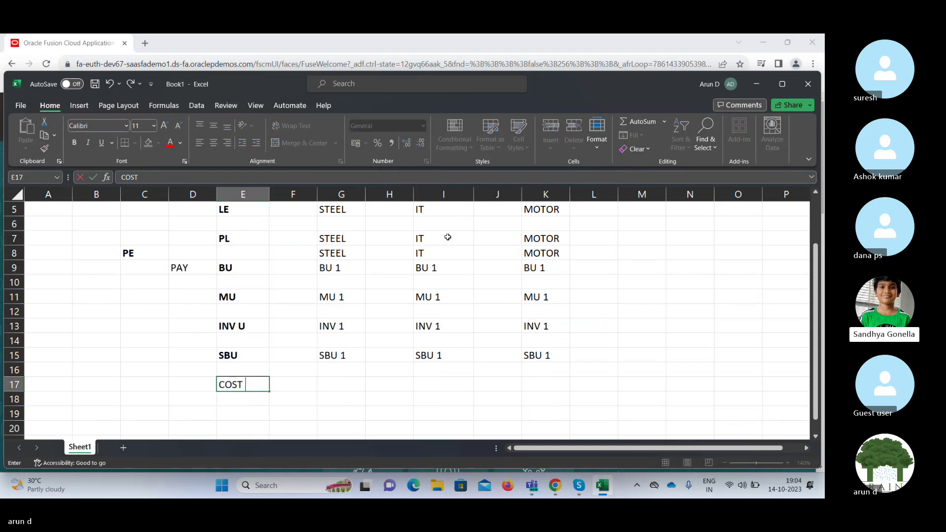
pyautogui.write('ORG')
pyautogui.press('Tab')
pyautogui.press('Left')
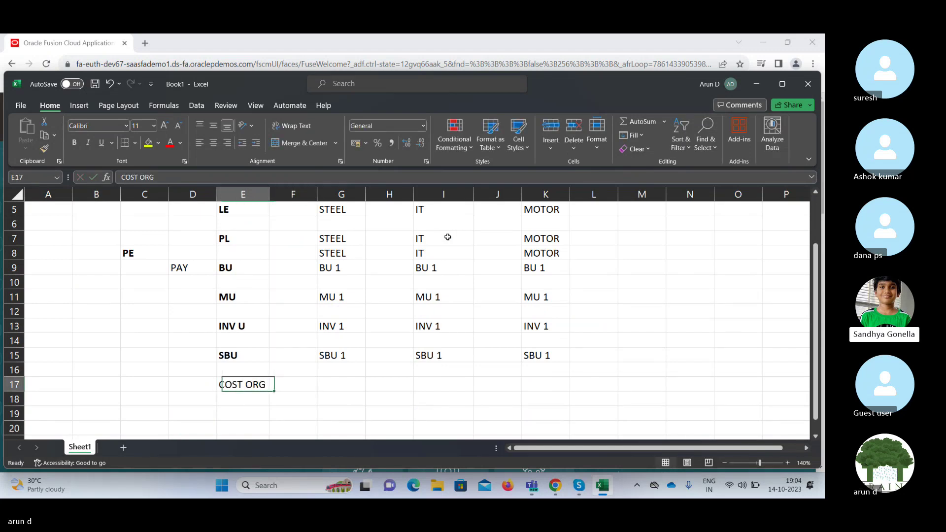
pyautogui.hotkey('ctrl', 'b')
pyautogui.press('Up')
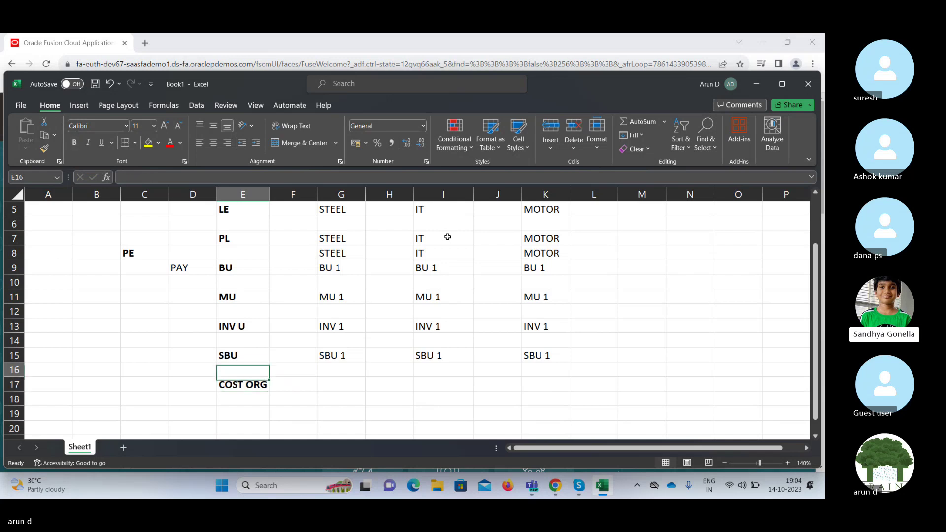
pyautogui.press('Up')
pyautogui.press('Up')
pyautogui.press('Up')
pyautogui.press('Up')
pyautogui.press('Up')
pyautogui.press('Up')
pyautogui.press('Up')
pyautogui.press('Up')
pyautogui.press('Up')
pyautogui.press('Up')
pyautogui.press('Up')
pyautogui.press('Up')
pyautogui.press('Up')
pyautogui.press('Up')
pyautogui.press('Up')
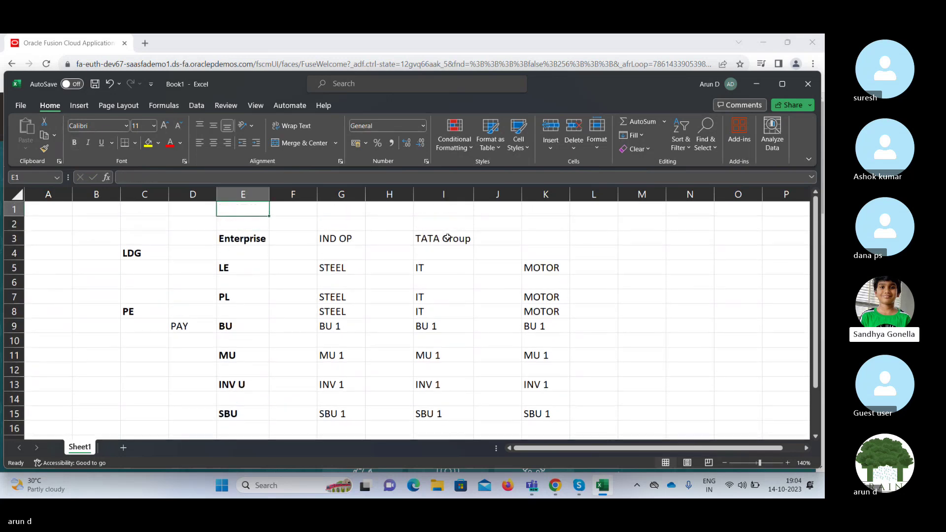
pyautogui.press('Down')
pyautogui.press('Down')
pyautogui.press('Down')
pyautogui.press('Down')
pyautogui.press('Down')
pyautogui.press('Down')
pyautogui.press('Down')
pyautogui.press('Down')
pyautogui.press('Down')
pyautogui.press('Down')
pyautogui.press('Down')
pyautogui.press('Down')
pyautogui.press('Down')
pyautogui.press('Down')
pyautogui.press('Down')
pyautogui.press('Down')
pyautogui.press('Down')
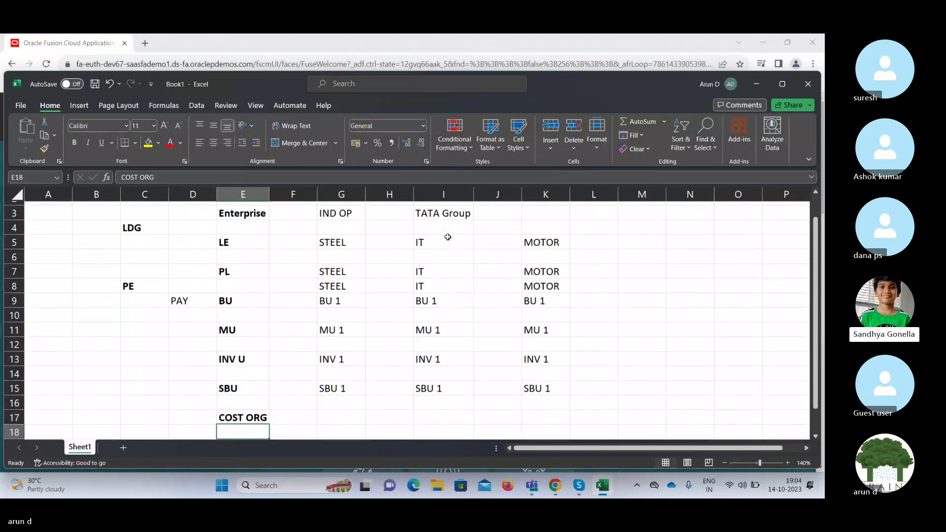
pyautogui.press('Up')
pyautogui.press('Up')
pyautogui.press('Up')
pyautogui.press('Up')
pyautogui.press('Up')
pyautogui.press('Up')
pyautogui.press('Up')
pyautogui.press('Up')
pyautogui.press('Up')
pyautogui.press('Up')
pyautogui.press('Up')
pyautogui.press('Up')
pyautogui.press('Up')
pyautogui.press('Up')
pyautogui.press('Up')
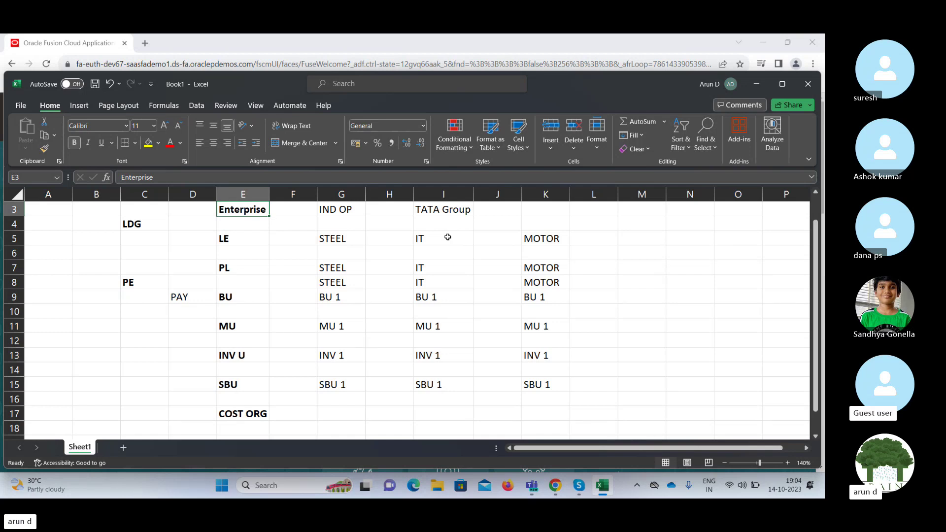
# Review the hierarchy entries across columns E–H, from SBU 1 up to STEEL and down to COST ORG.
pyautogui.press('Down')
pyautogui.press('Down')
pyautogui.press('Down')
pyautogui.press('Down')
pyautogui.press('Down')
pyautogui.press('Down')
pyautogui.press('Down')
pyautogui.press('Down')
pyautogui.press('Down')
pyautogui.press('Down')
pyautogui.press('Down')
pyautogui.press('Down')
pyautogui.press('Down')
pyautogui.press('Down')
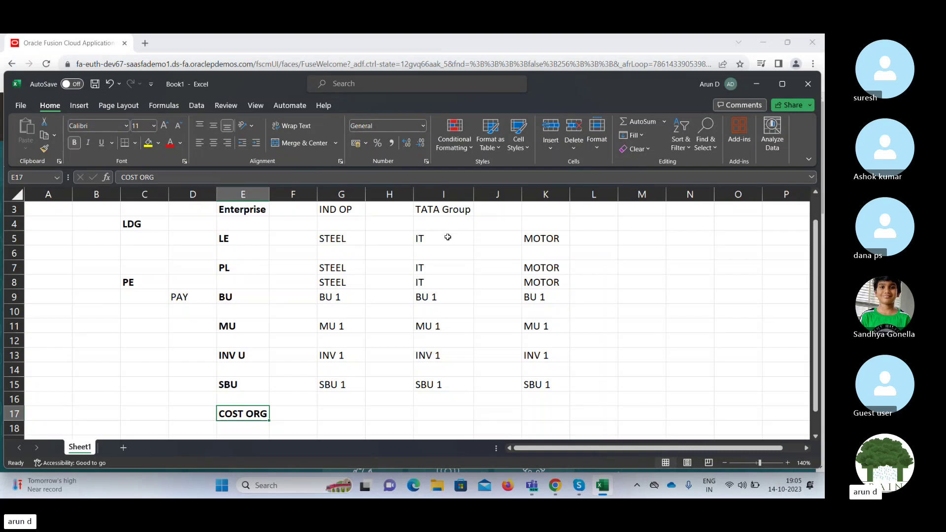
pyautogui.press('Right')
pyautogui.press('Up')
pyautogui.press('Up')
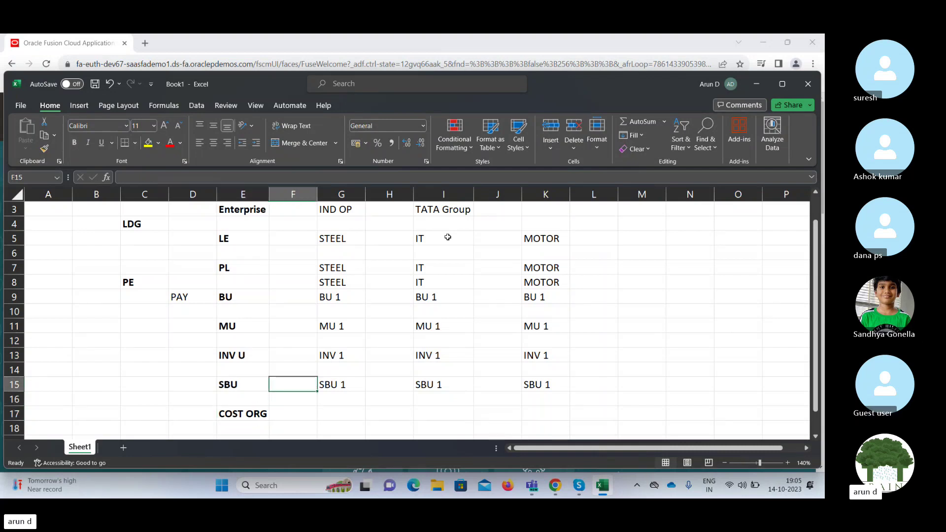
pyautogui.press('Right')
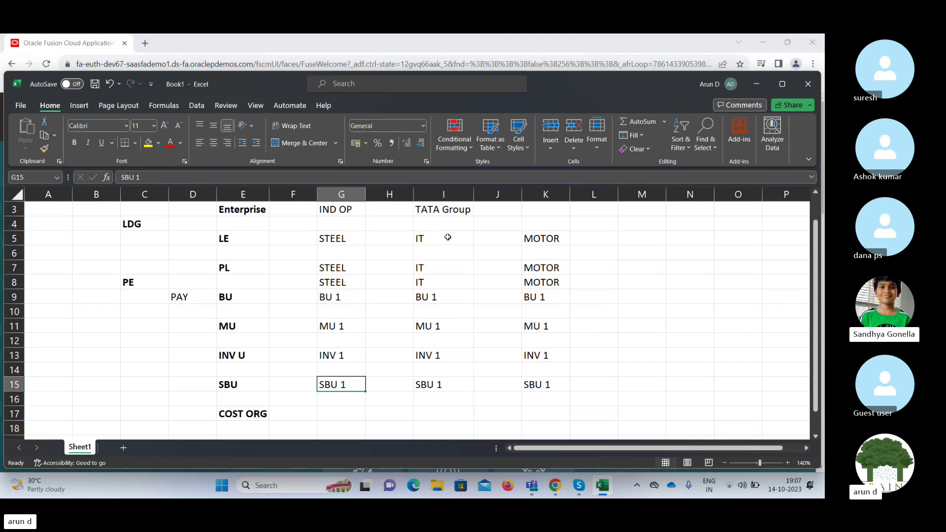
pyautogui.press('Up')
pyautogui.press('Up')
pyautogui.press('Up')
pyautogui.press('Up')
pyautogui.press('Up')
pyautogui.press('Up')
pyautogui.press('Up')
pyautogui.press('Up')
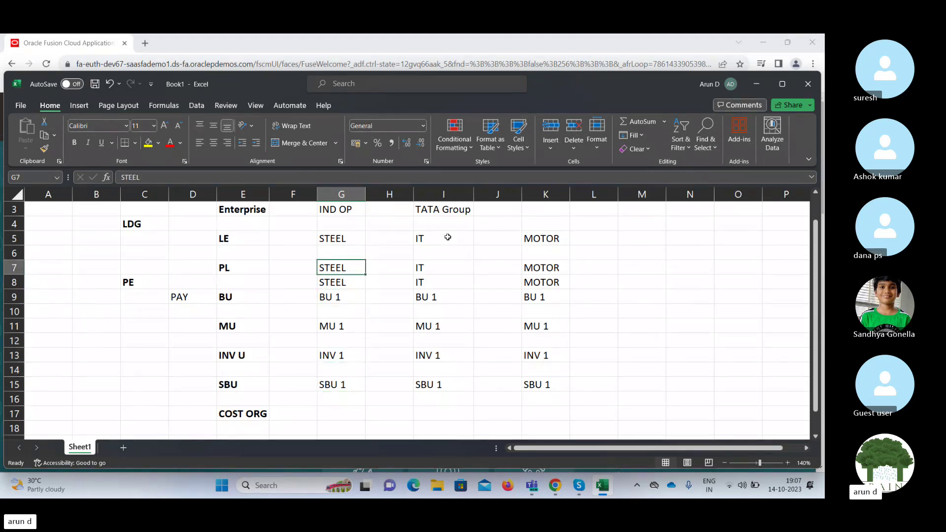
pyautogui.press('Right')
pyautogui.press('Down')
pyautogui.press('Down')
pyautogui.press('Down')
pyautogui.press('Down')
pyautogui.press('Down')
pyautogui.press('Down')
pyautogui.press('Down')
pyautogui.press('Down')
pyautogui.press('Down')
pyautogui.press('Down')
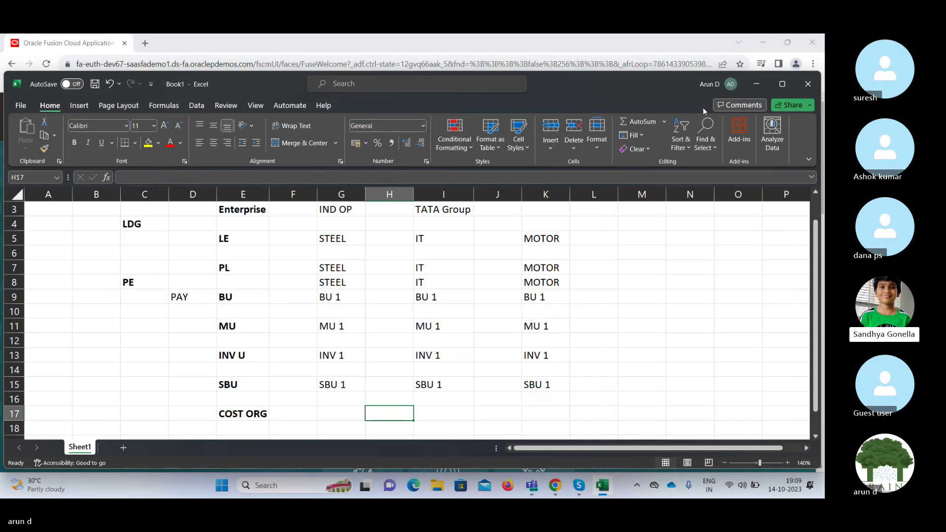
# Return to the Oracle Vision home page and open Setup and Maintenance from Settings and Actions.
pyautogui.click(763, 42)
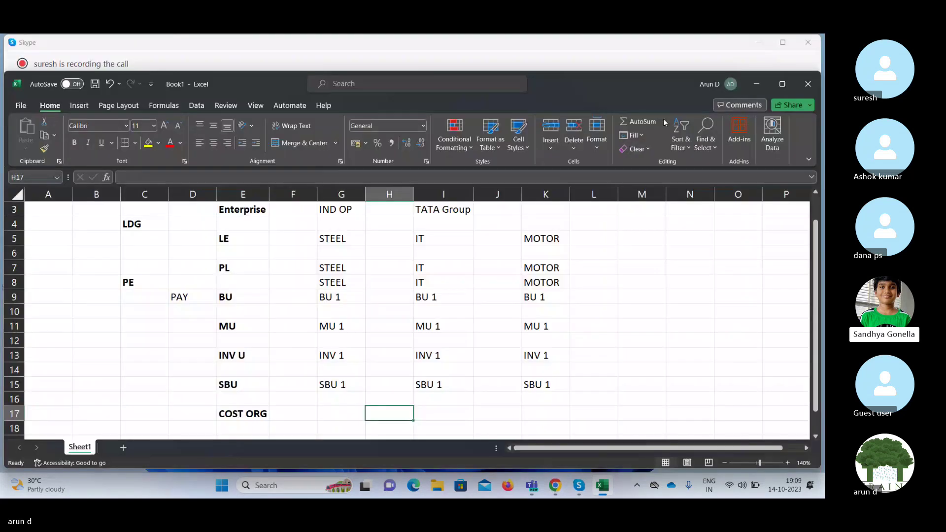
pyautogui.click(555, 486)
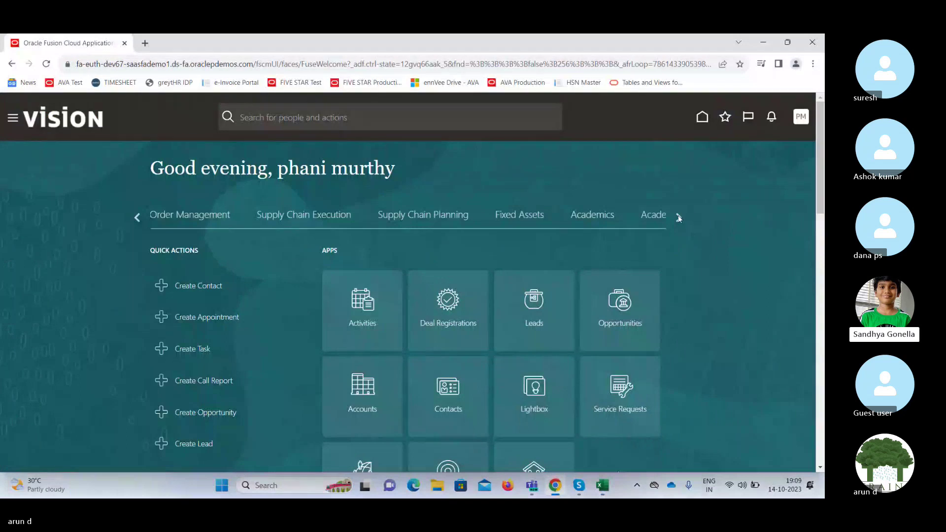
pyautogui.click(802, 117)
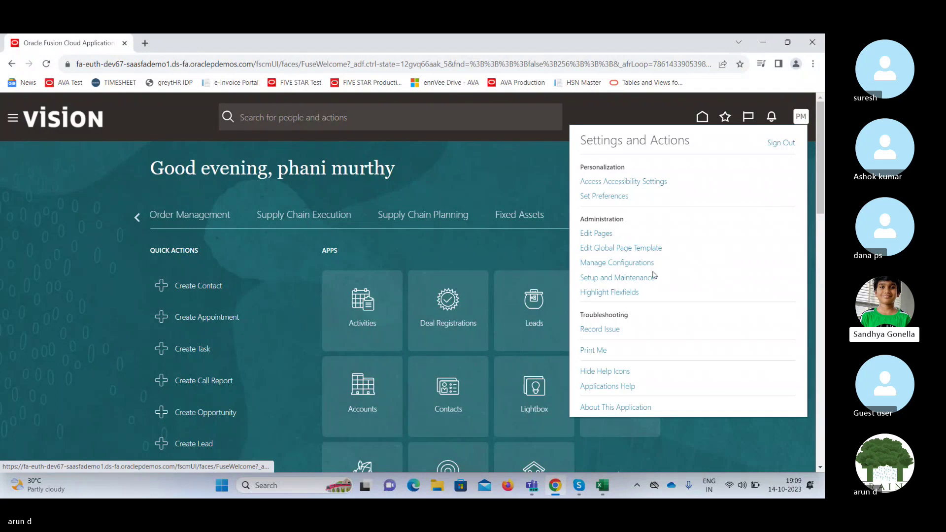
pyautogui.click(641, 278)
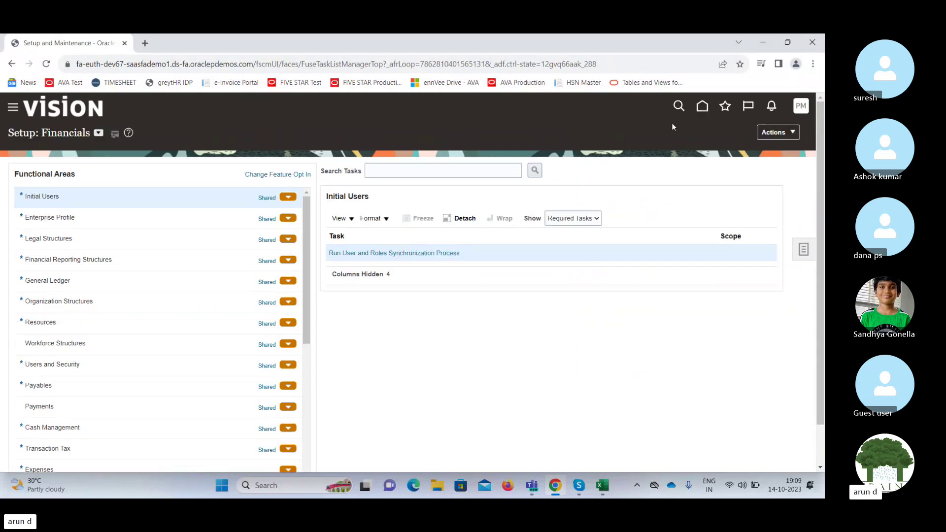
# Go from Setup: Financials back to the Vision home page.
pyautogui.click(699, 110)
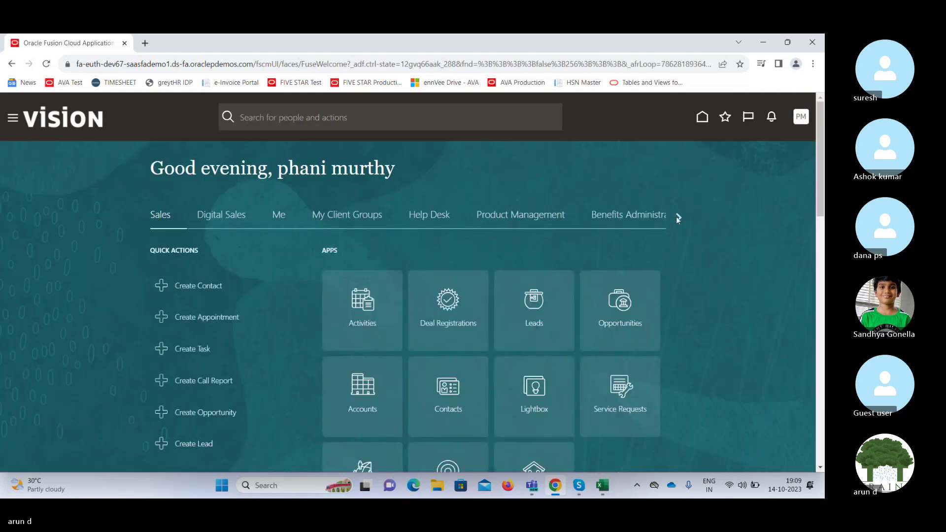
# Scroll the home page app groups back and forth until the last group, Others, shows.
pyautogui.click(678, 217)
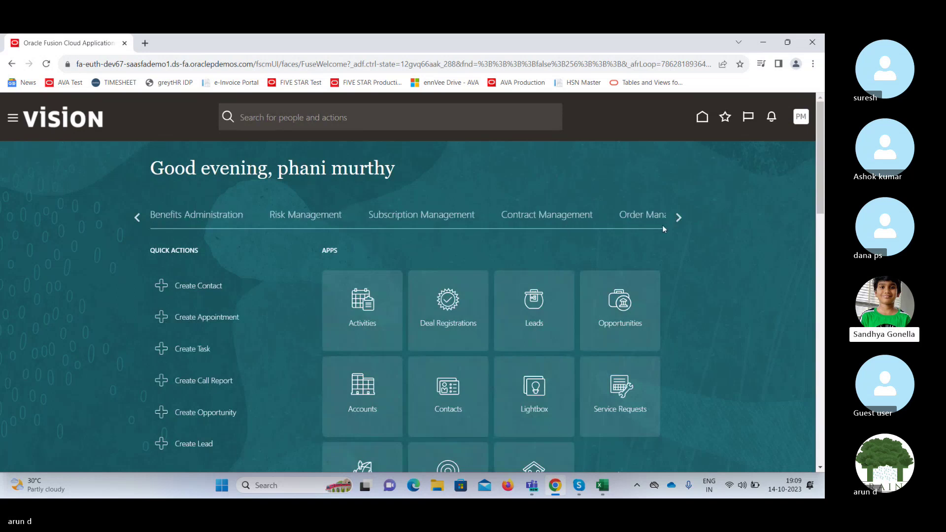
pyautogui.click(679, 218)
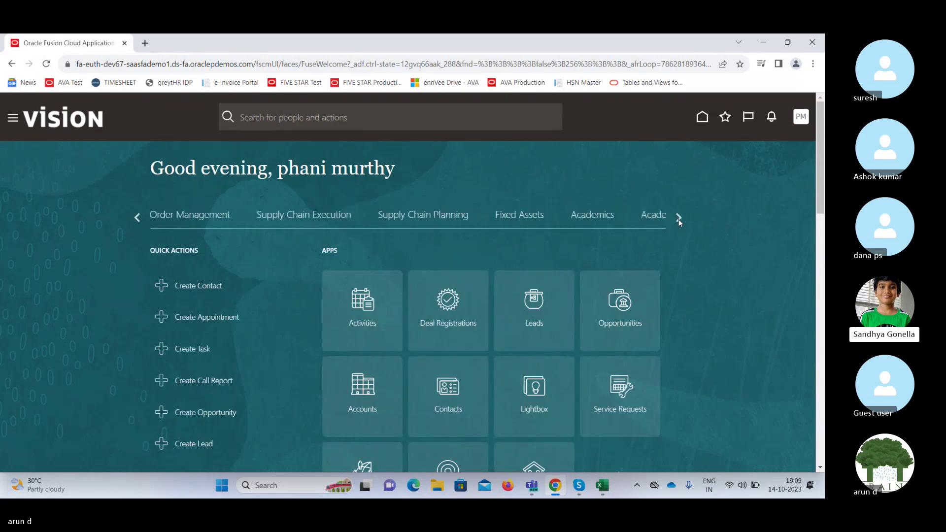
pyautogui.click(137, 217)
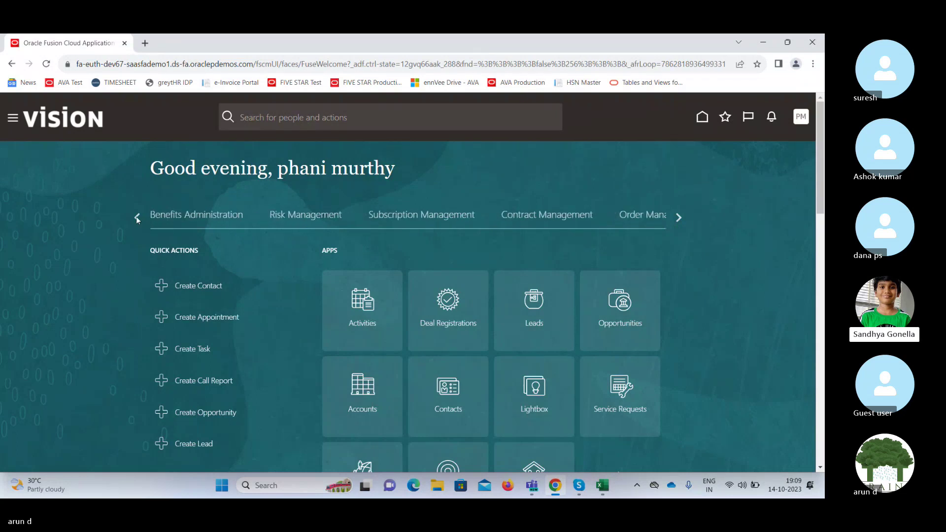
pyautogui.click(137, 217)
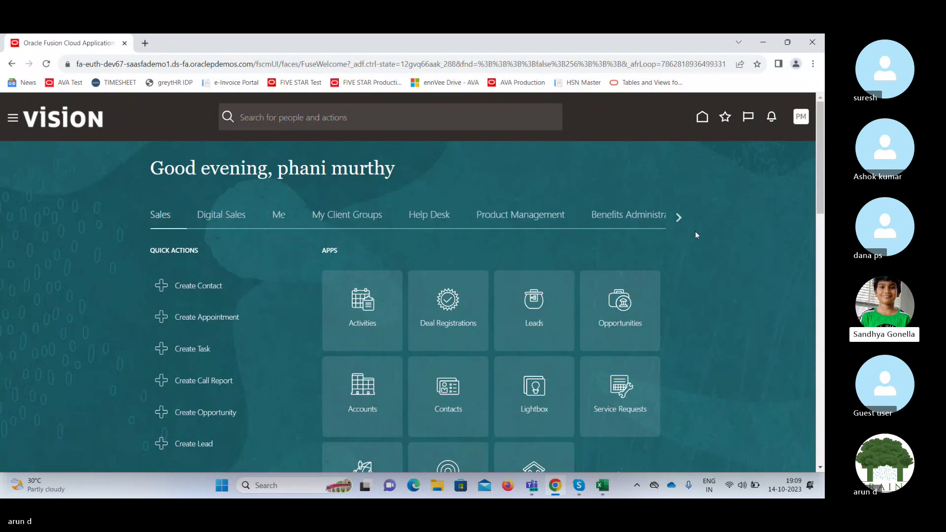
pyautogui.click(678, 217)
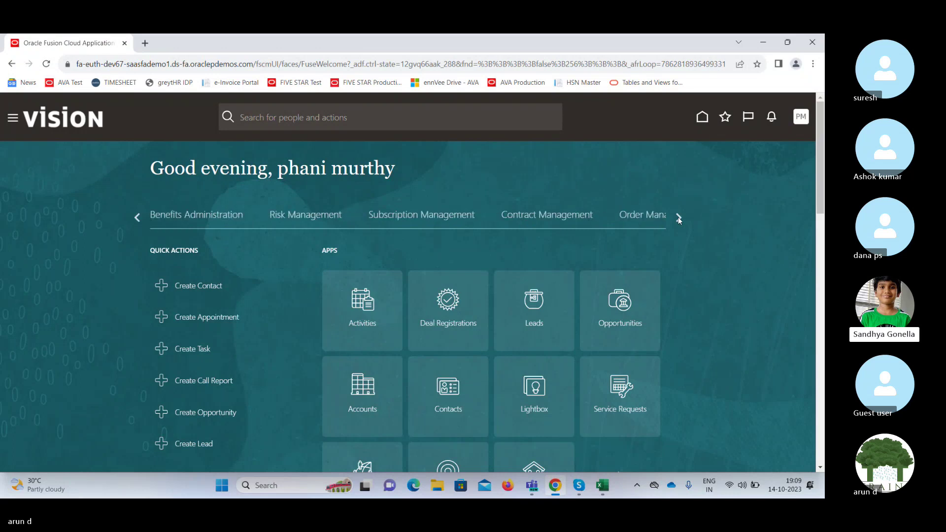
pyautogui.click(678, 218)
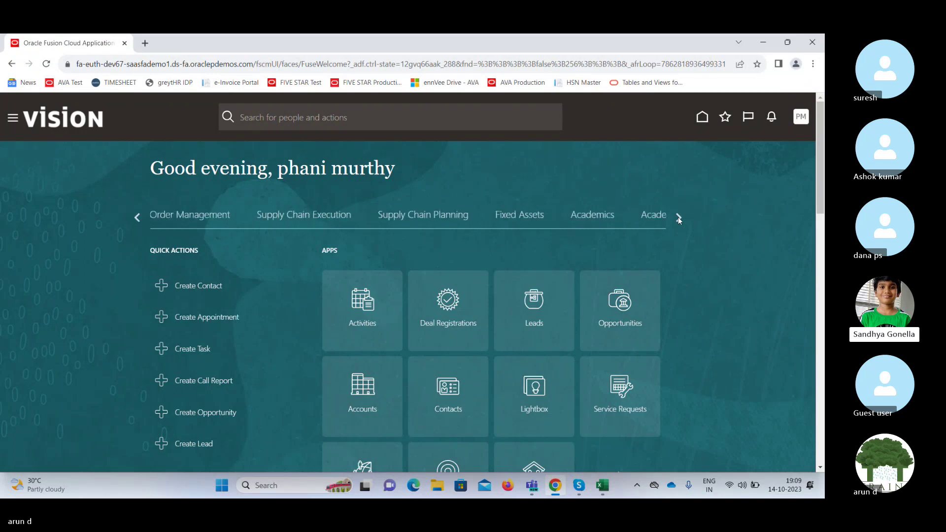
pyautogui.click(678, 217)
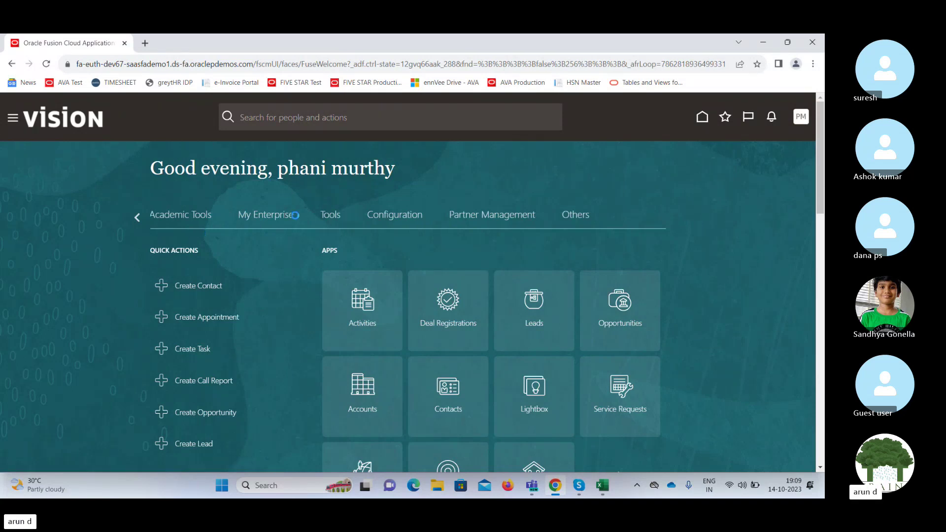
# Open Security Console from the Navigator's Tools group and dismiss the security data warning.
pyautogui.scroll(-5, 413, 191)
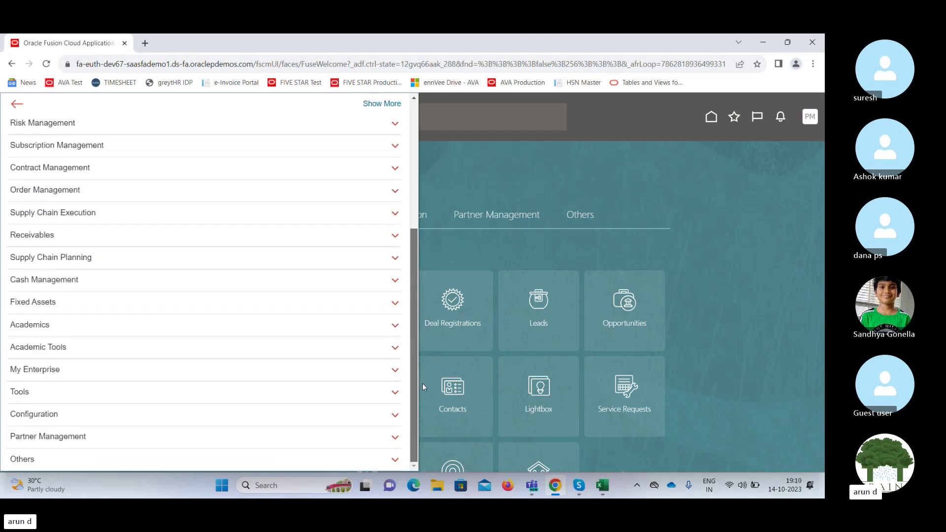
pyautogui.click(110, 397)
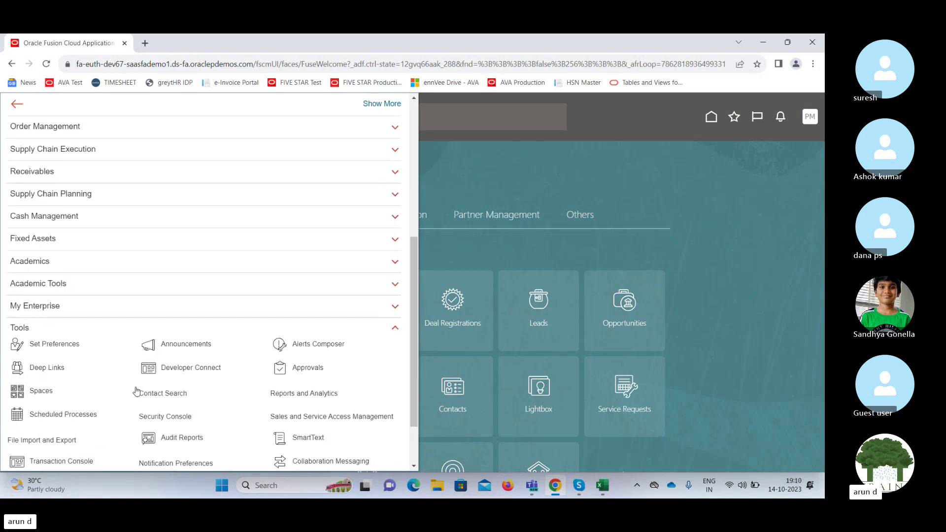
pyautogui.click(176, 417)
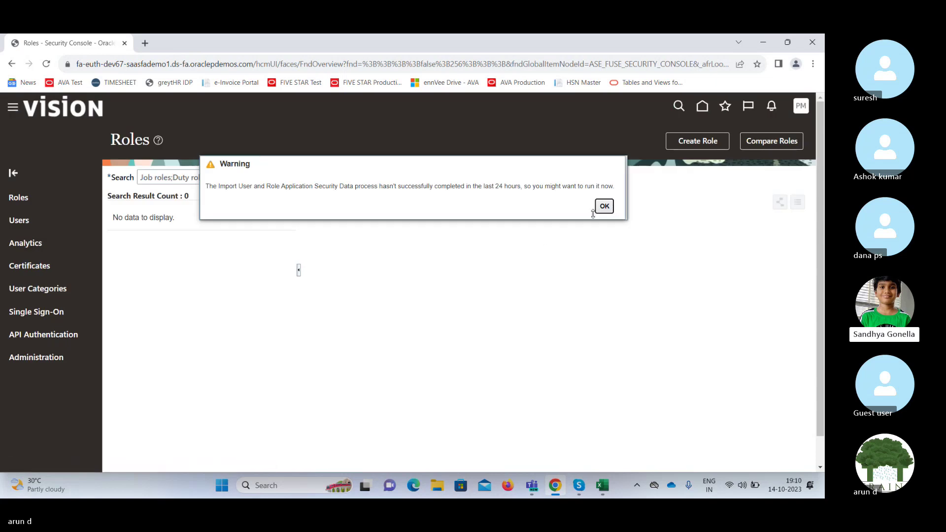
pyautogui.click(604, 206)
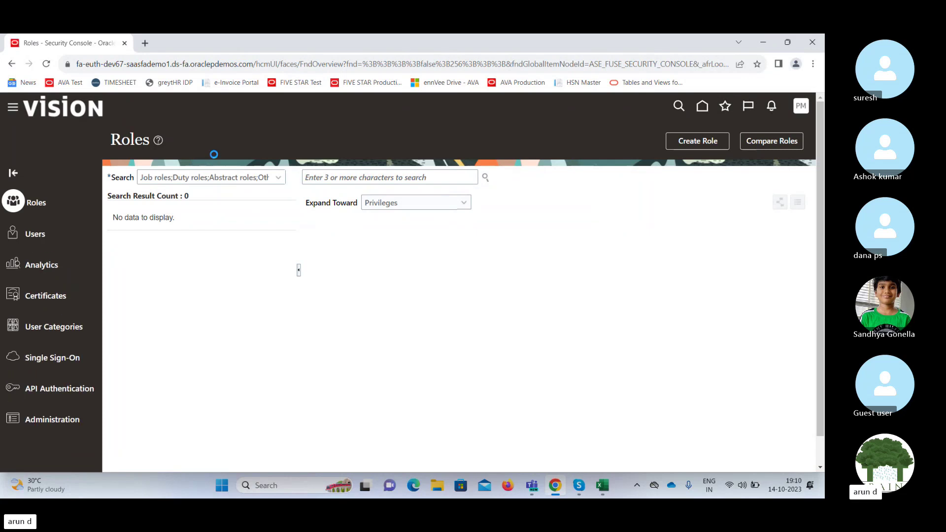
# Start a user search, then copy the trainee's user name from the Skype chat.
pyautogui.click(401, 179)
pyautogui.write('a')
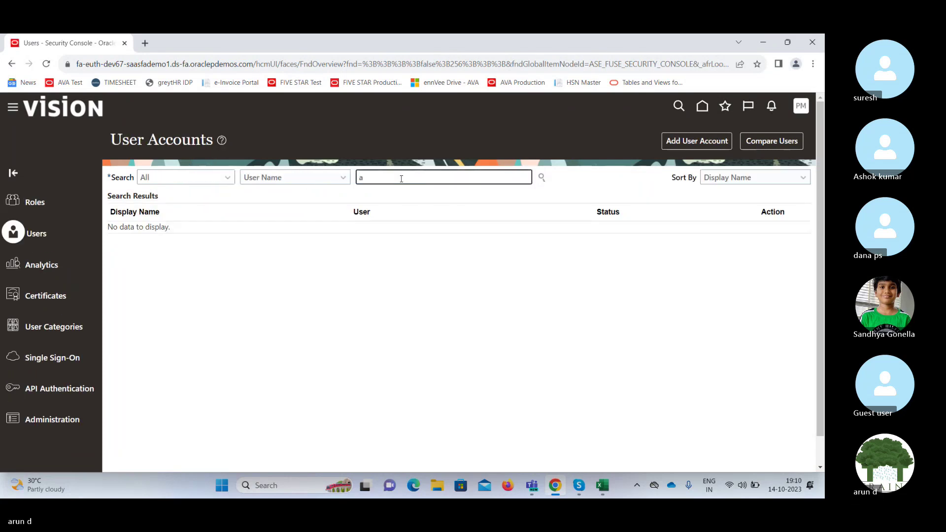
pyautogui.press('BackSpace')
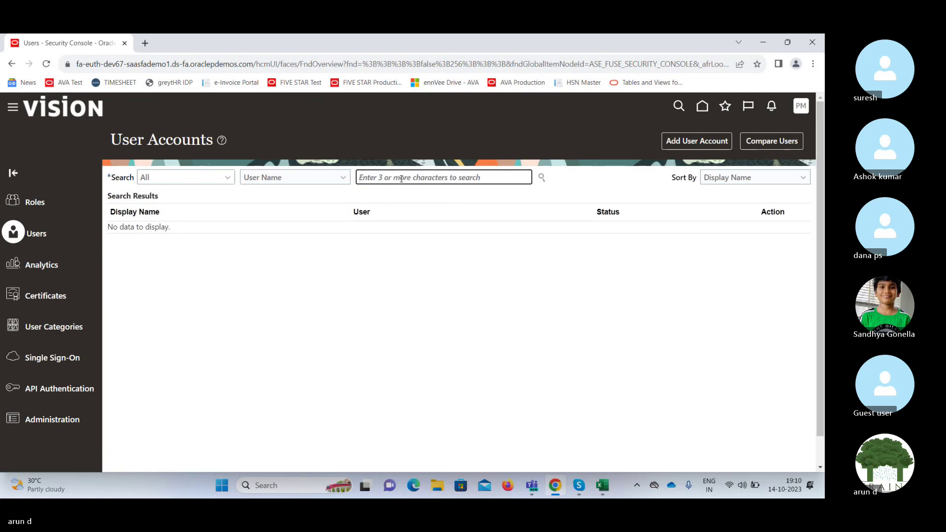
pyautogui.write('p')
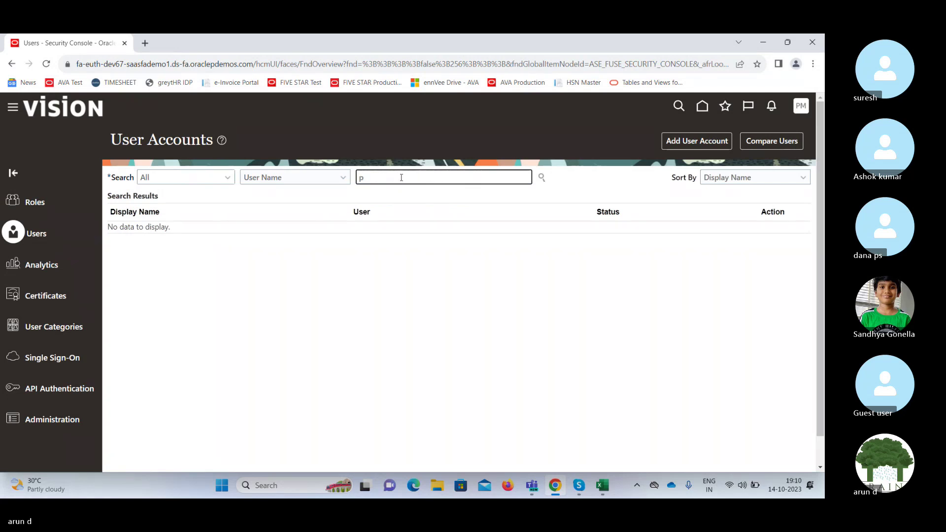
pyautogui.click(576, 482)
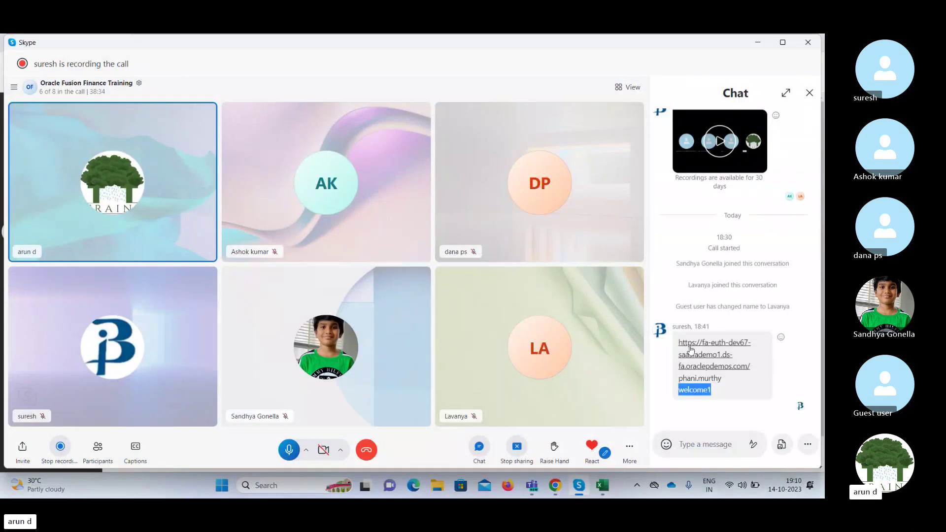
pyautogui.click(720, 389)
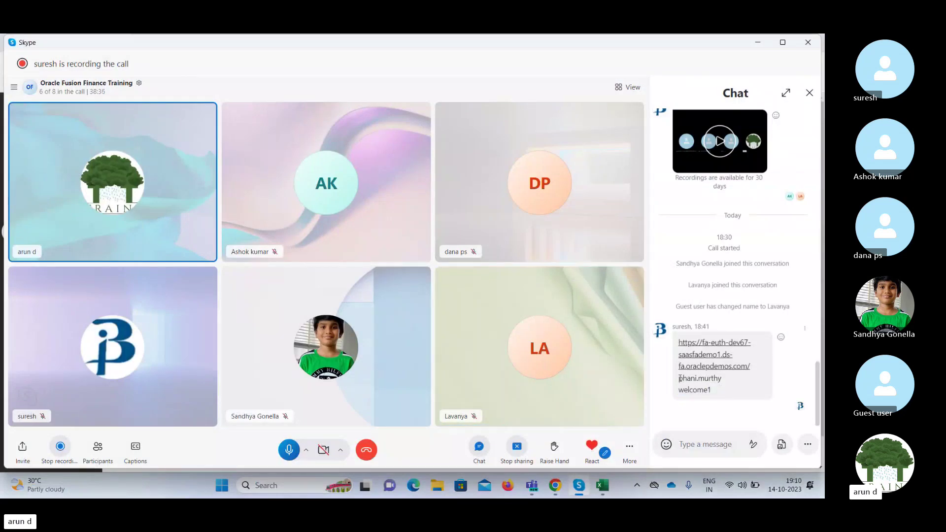
pyautogui.moveTo(678, 377); pyautogui.dragTo(728, 378)
pyautogui.hotkey('ctrl', 'c')
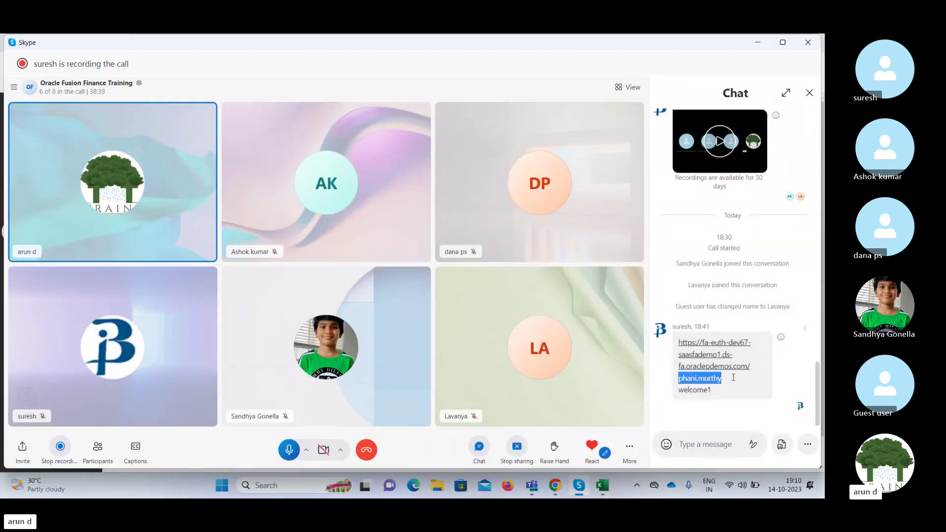
pyautogui.click(759, 43)
# Search User Accounts for the pasted user name and open that account's details.
pyautogui.click(402, 176)
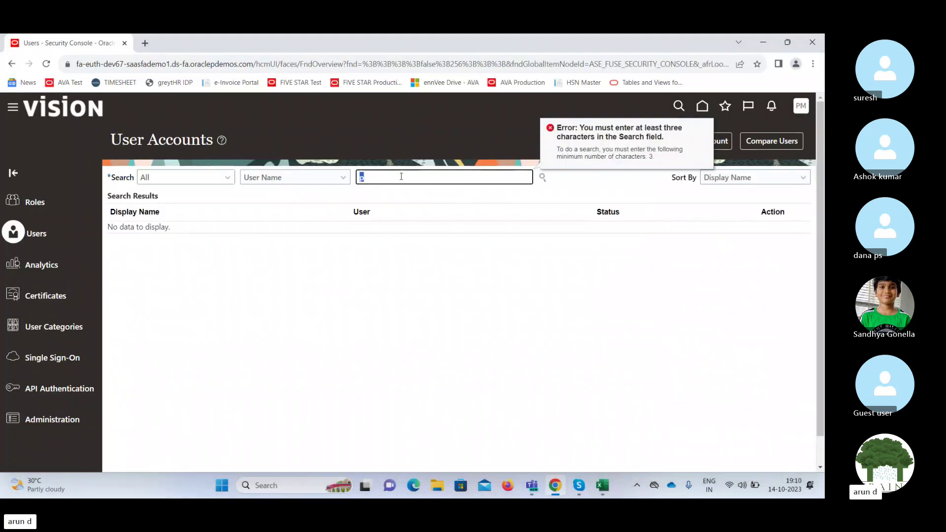
pyautogui.hotkey('ctrl', 'v')
pyautogui.press('Return')
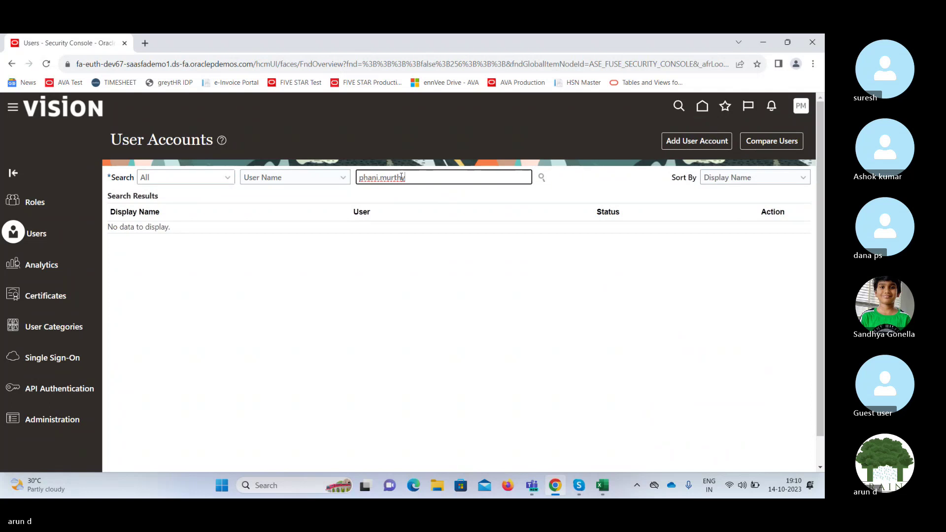
pyautogui.click(148, 241)
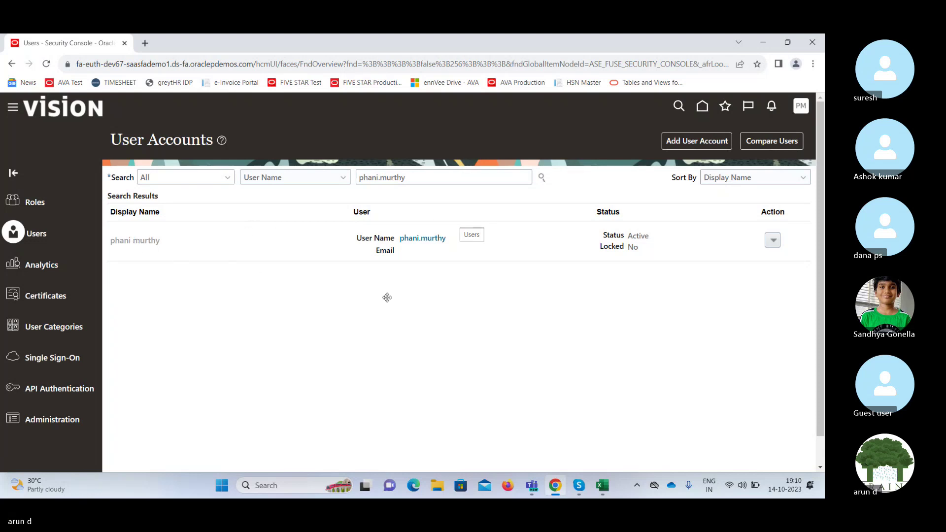
pyautogui.click(432, 240)
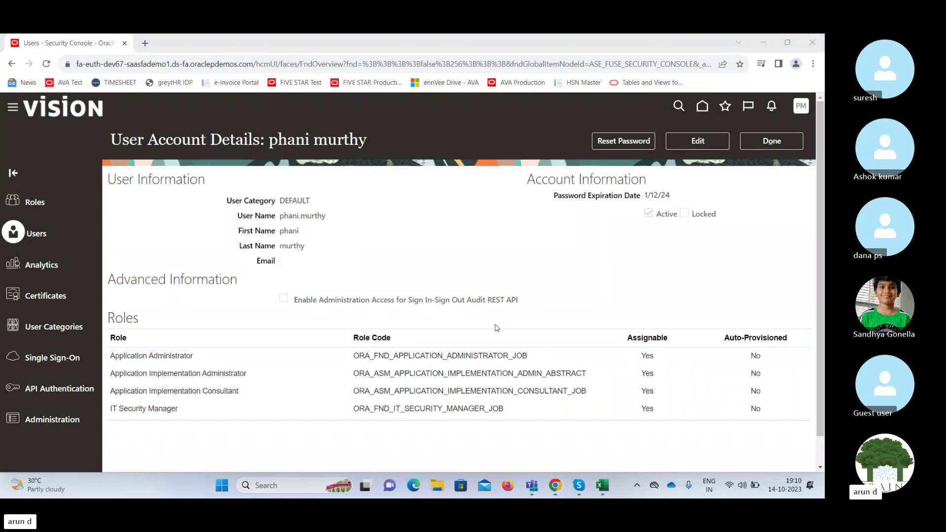
# Add the General Accountant role to the user account, then save and close it.
pyautogui.click(697, 141)
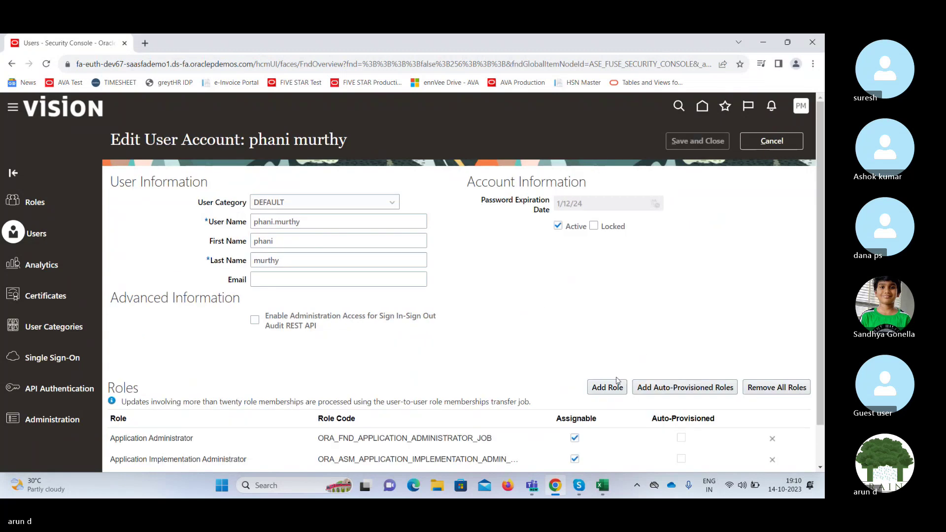
pyautogui.click(607, 387)
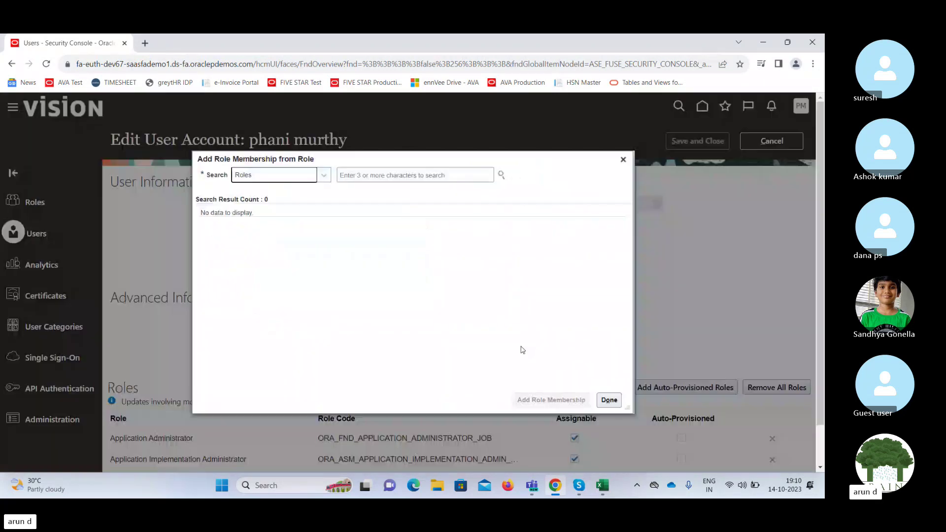
pyautogui.click(379, 173)
pyautogui.write('Gene')
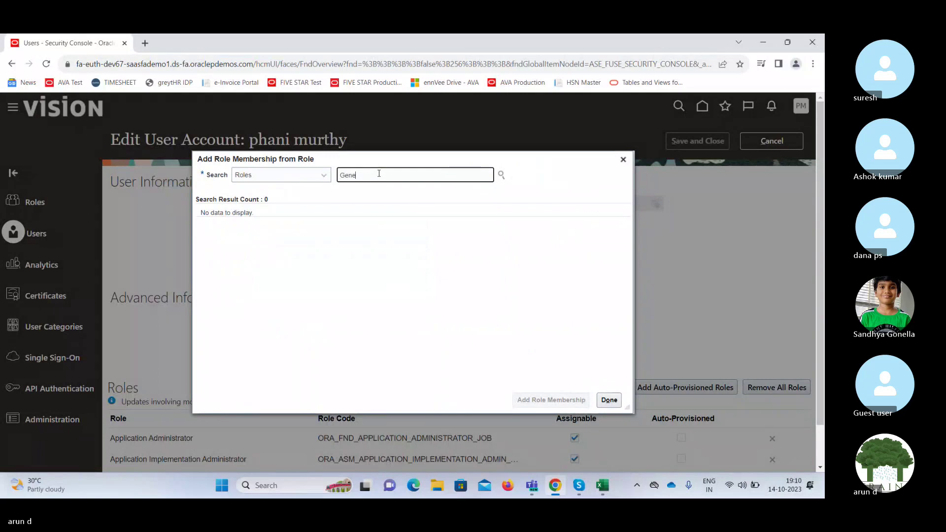
pyautogui.write('ral')
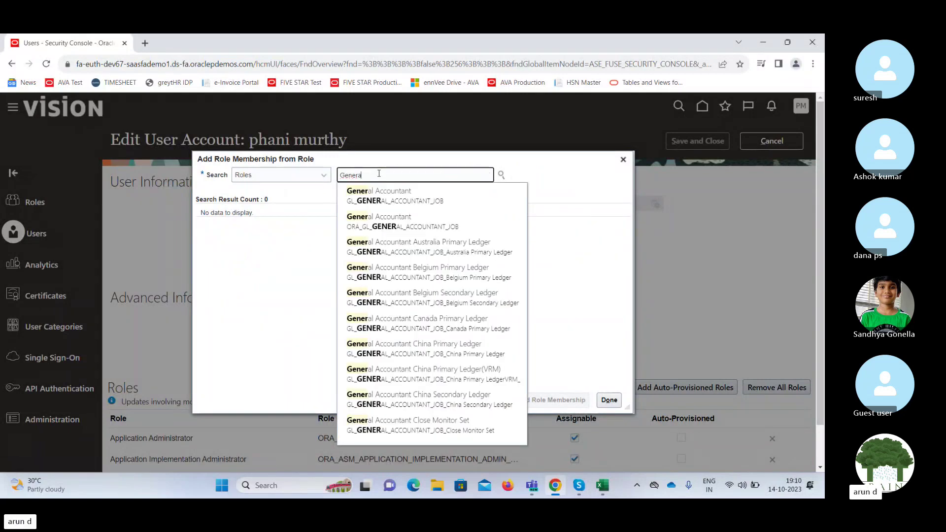
pyautogui.click(382, 221)
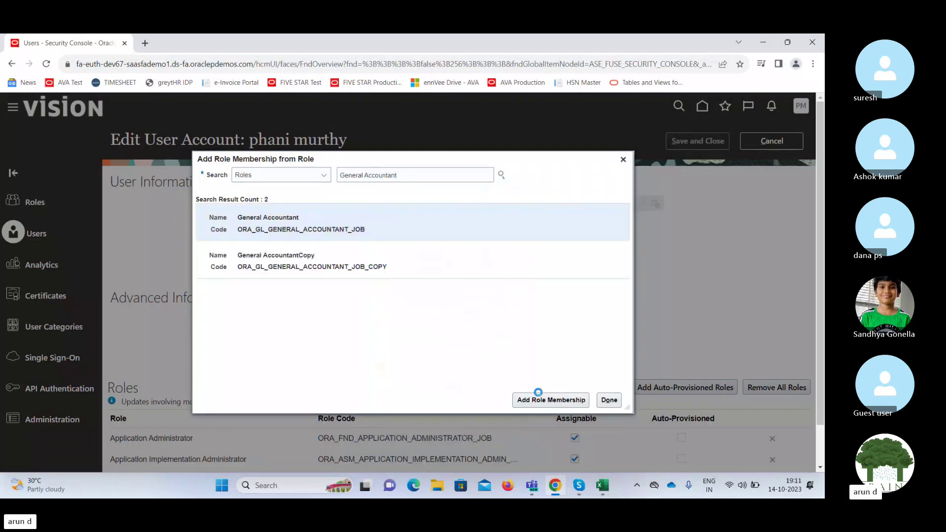
pyautogui.click(542, 398)
pyautogui.click(609, 400)
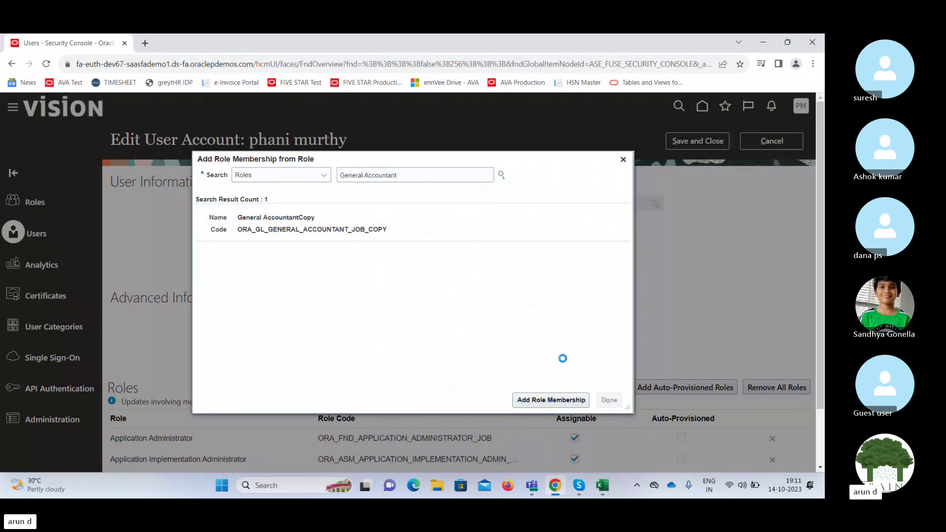
pyautogui.click(719, 142)
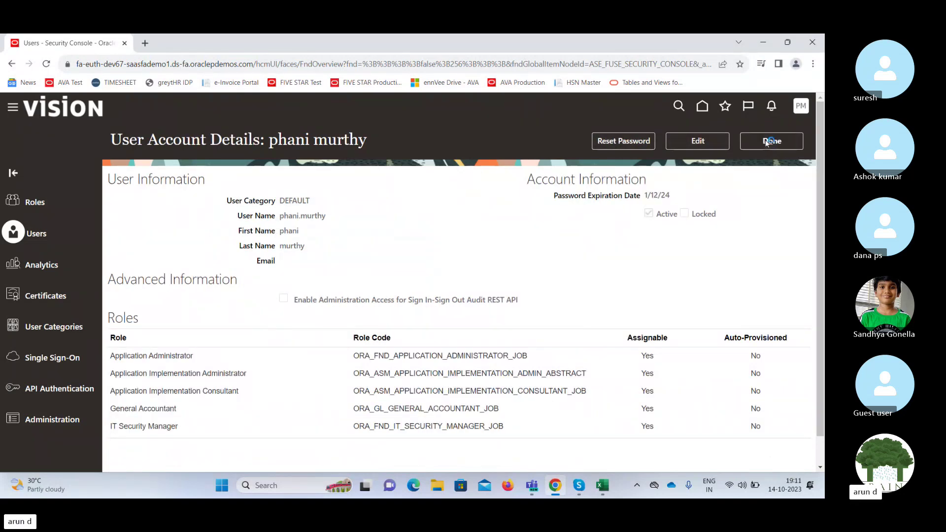
pyautogui.click(767, 142)
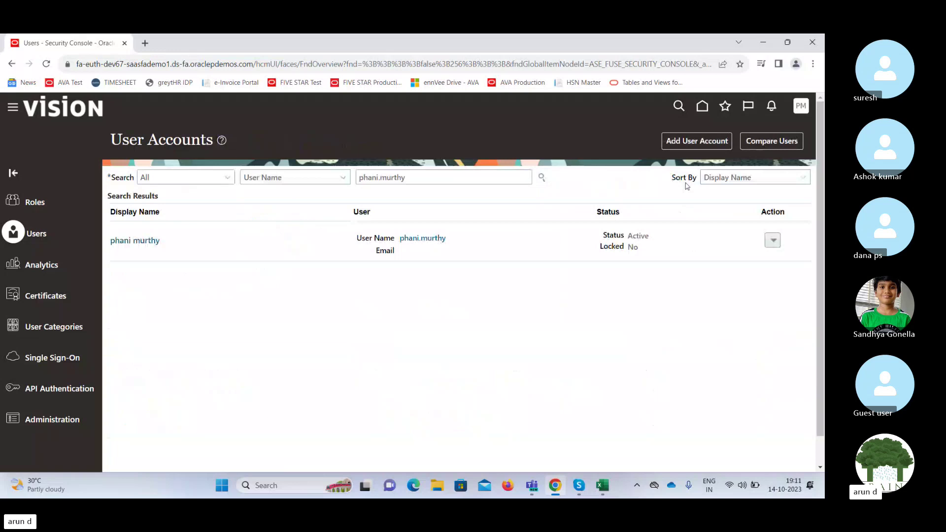
# Go to Setup and Maintenance from the application home page.
pyautogui.click(703, 108)
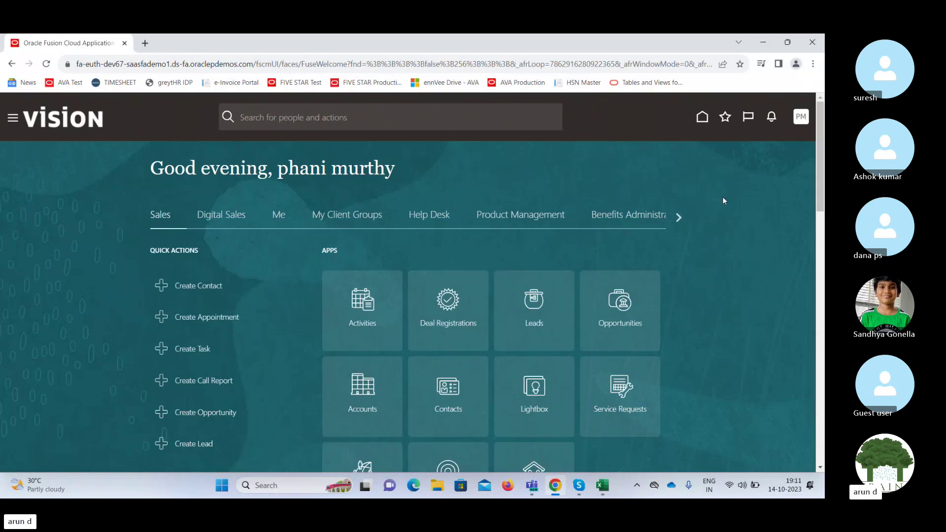
pyautogui.click(677, 218)
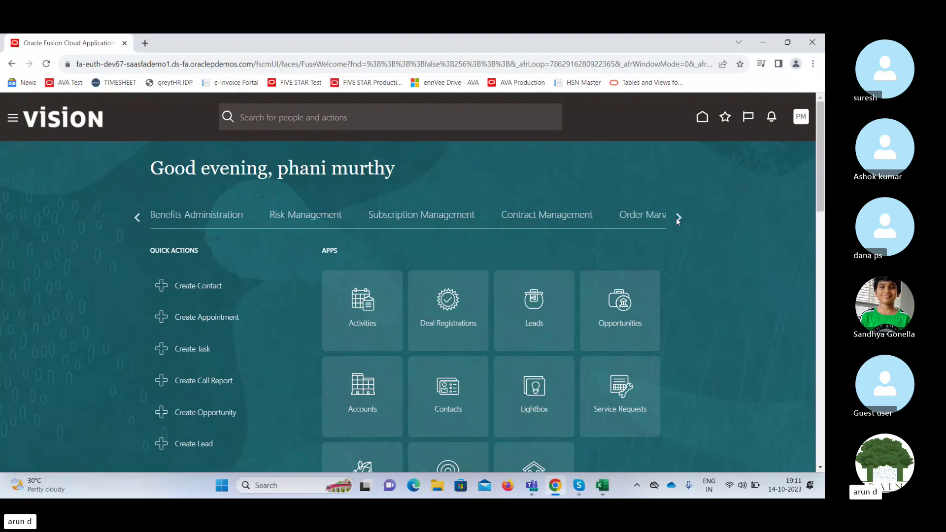
pyautogui.click(702, 116)
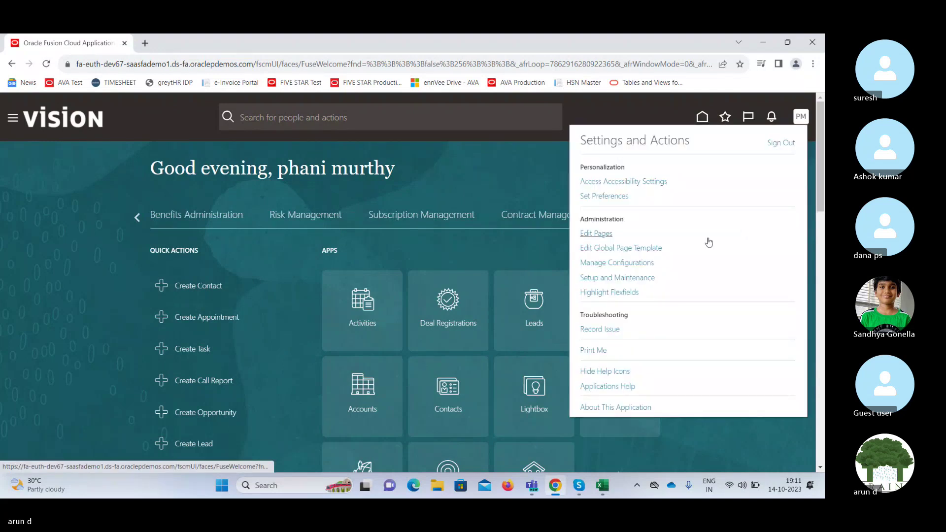
pyautogui.click(624, 277)
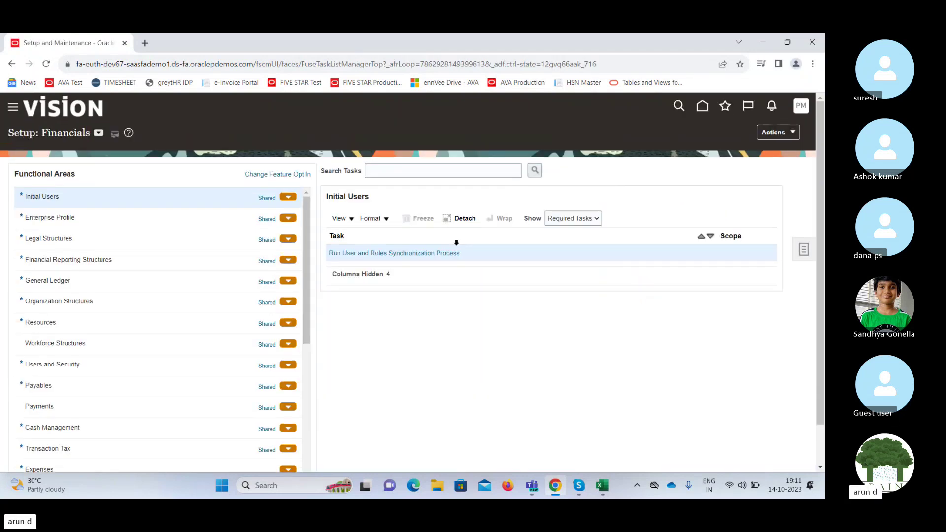
# Submit the Run User and Roles Synchronization Process and acknowledge the confirmation.
pyautogui.click(438, 253)
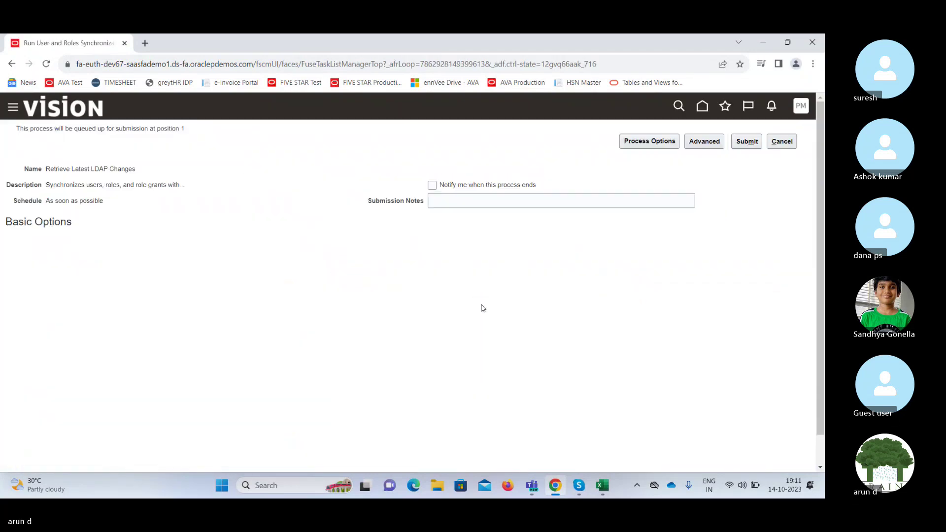
pyautogui.click(747, 144)
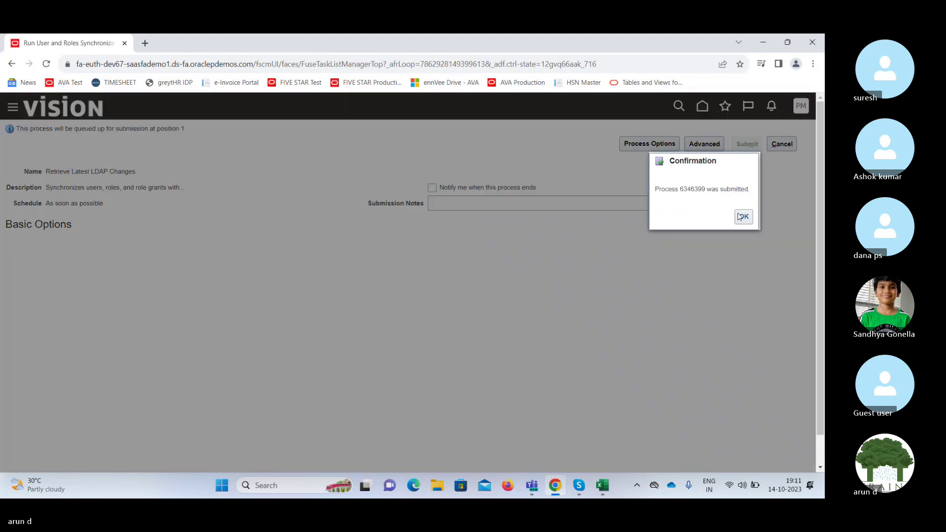
pyautogui.click(743, 216)
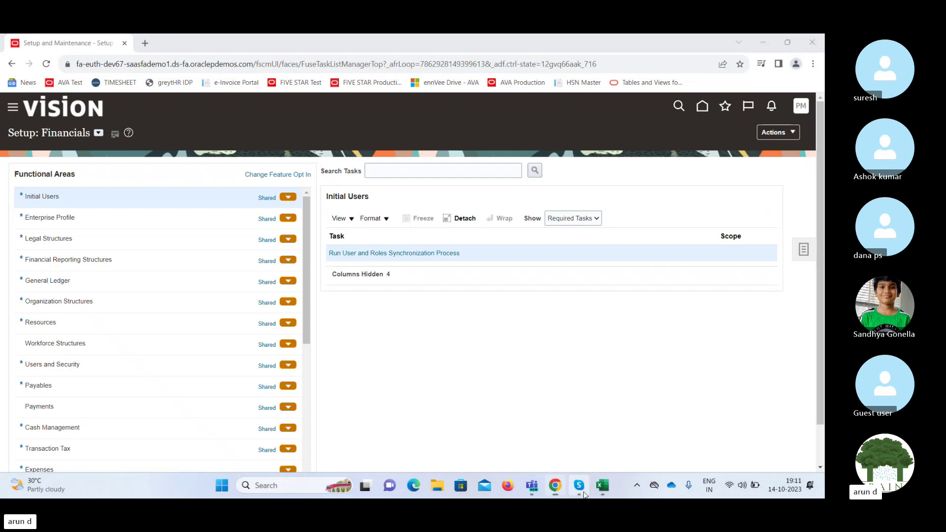
pyautogui.click(579, 486)
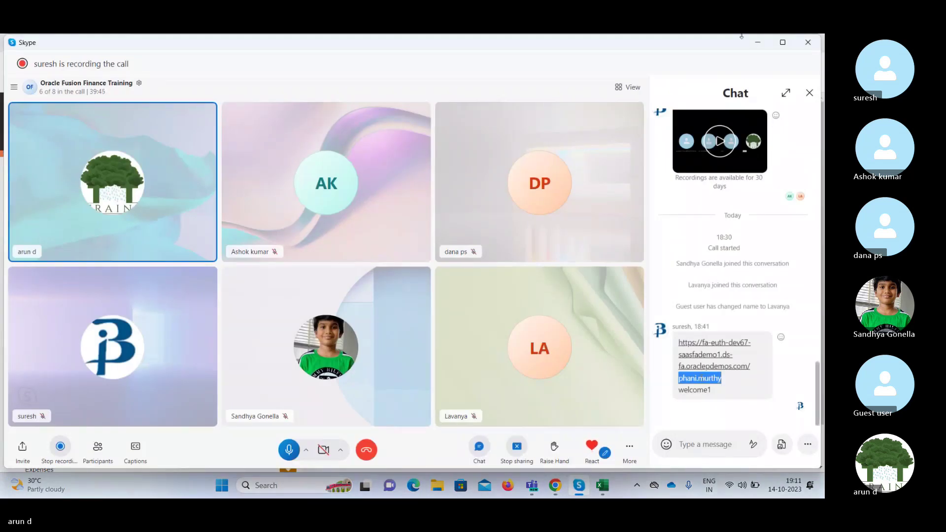
# Sign out of Oracle Fusion Cloud and confirm the single sign-off.
pyautogui.click(757, 42)
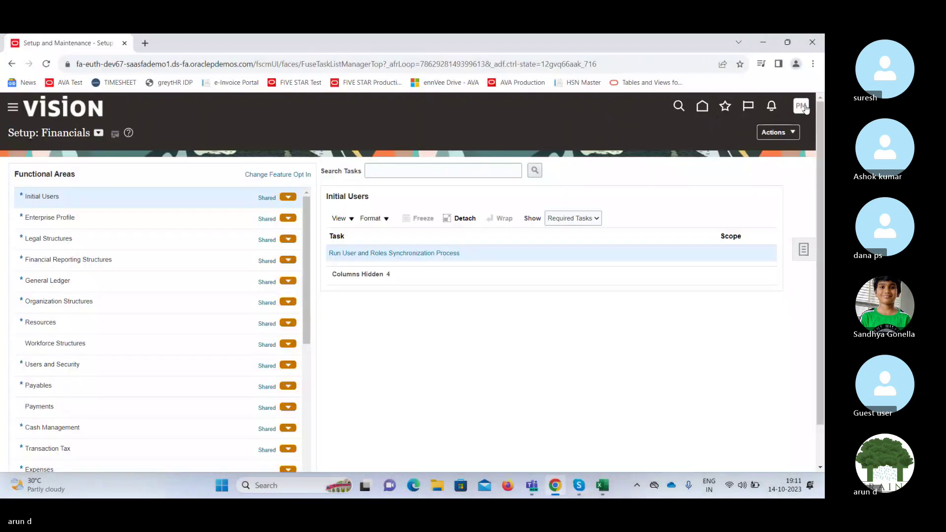
pyautogui.click(800, 106)
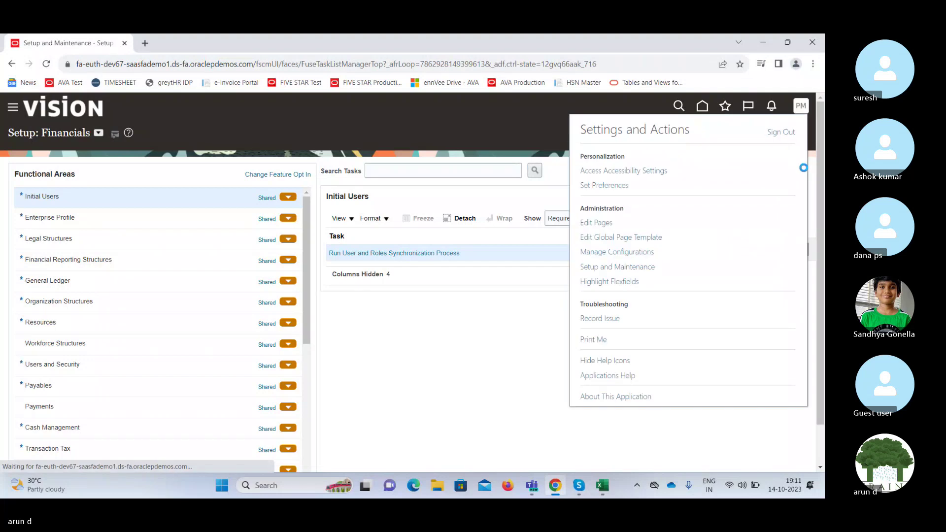
pyautogui.click(781, 132)
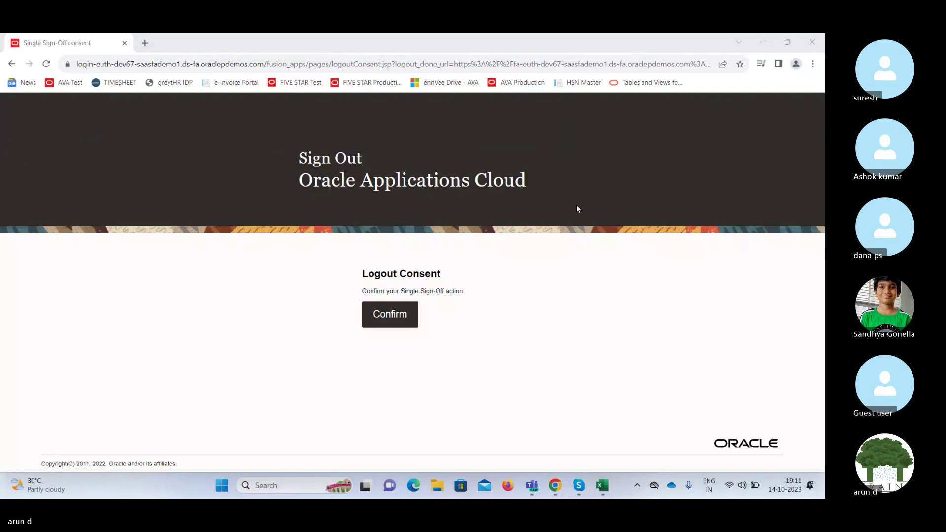
pyautogui.click(413, 314)
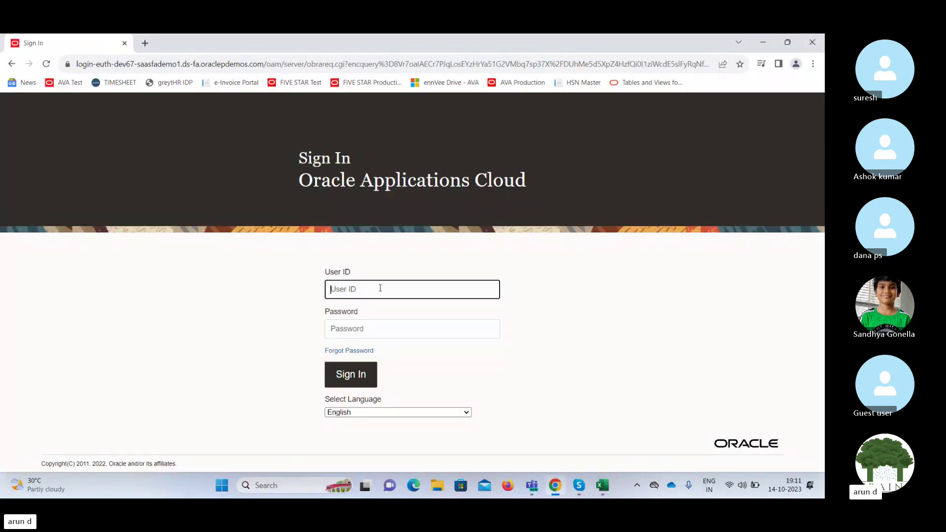
# Sign in with the trainee's user ID and the password copied from the Skype chat.
pyautogui.press('Tab')
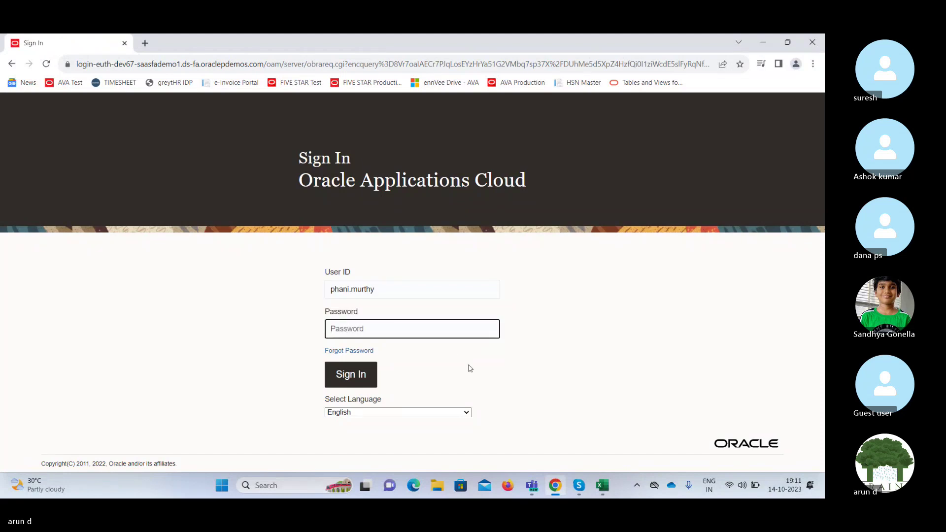
pyautogui.click(579, 486)
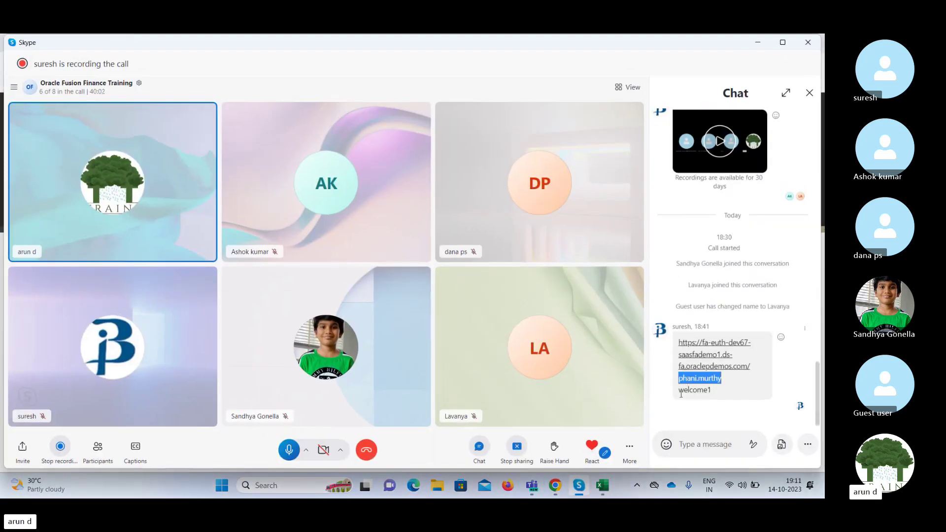
pyautogui.moveTo(680, 393); pyautogui.dragTo(704, 392)
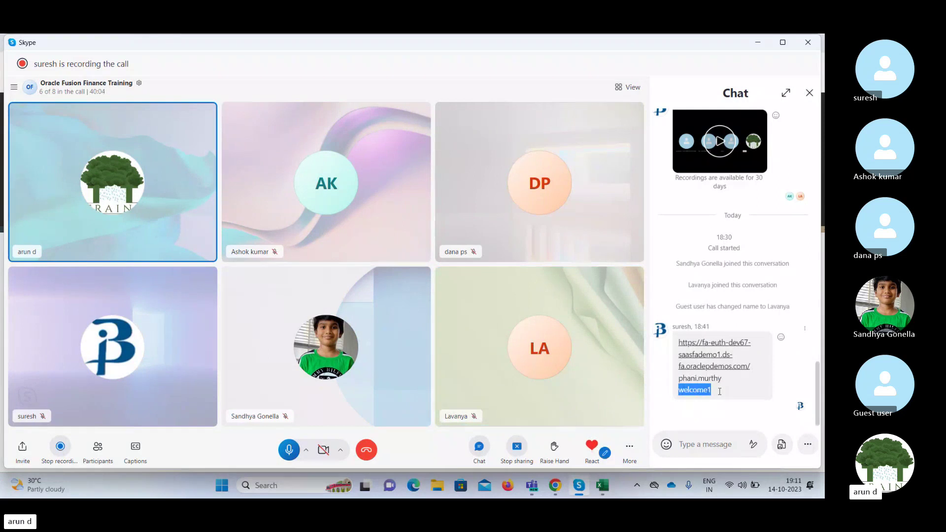
pyautogui.hotkey('alt', 'Tab')
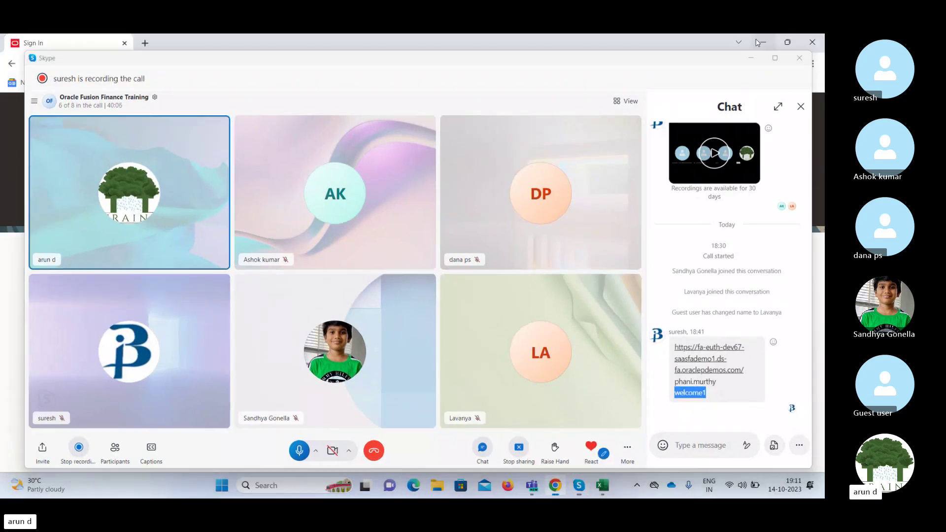
pyautogui.hotkey('ctrl', 'v')
pyautogui.press('Return')
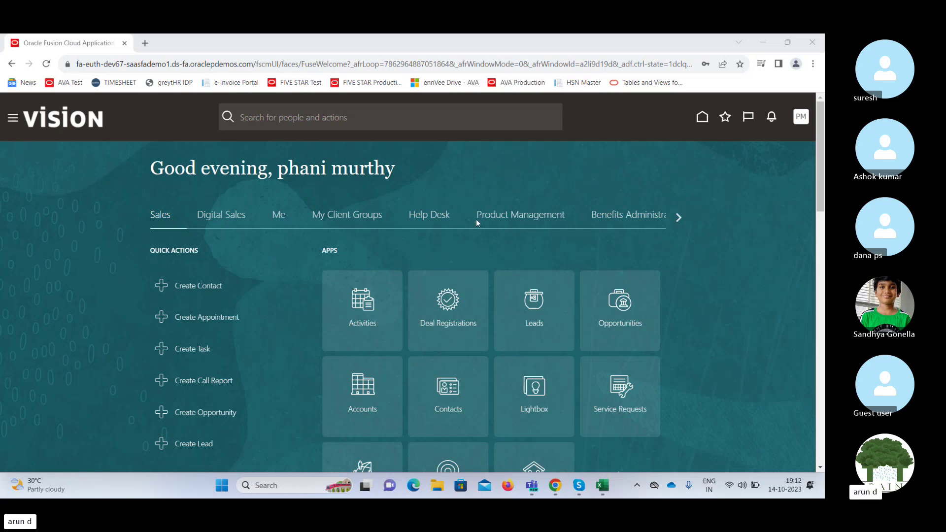
# Scroll the area tabs to General Accounting and open the General Accounting Dashboard tile.
pyautogui.click(679, 218)
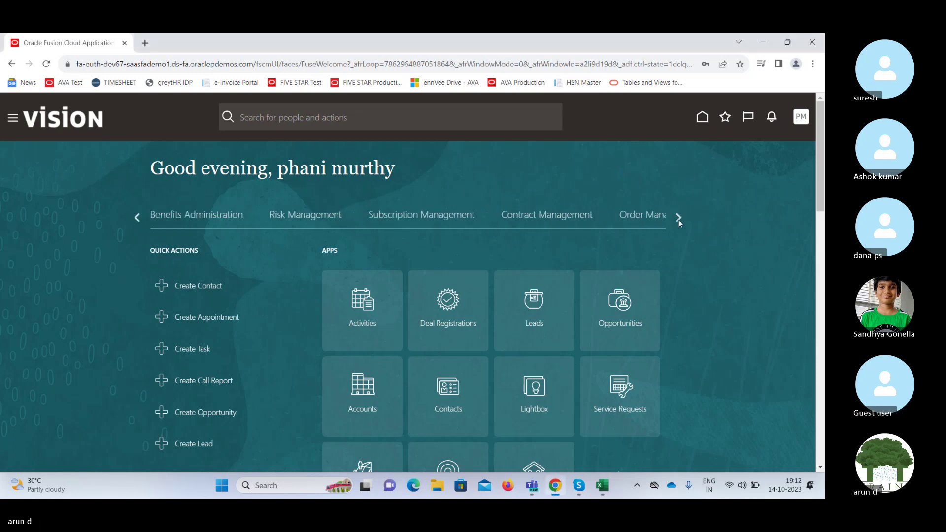
pyautogui.click(679, 219)
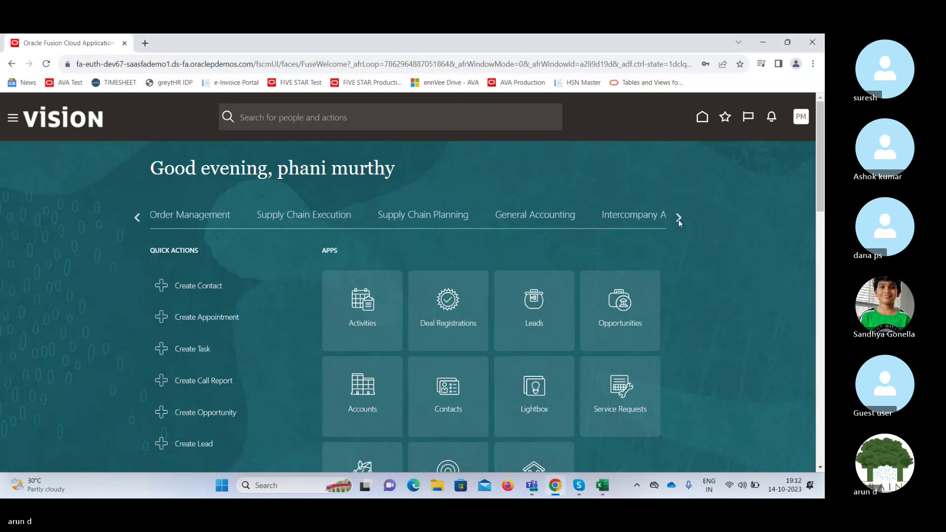
pyautogui.click(514, 218)
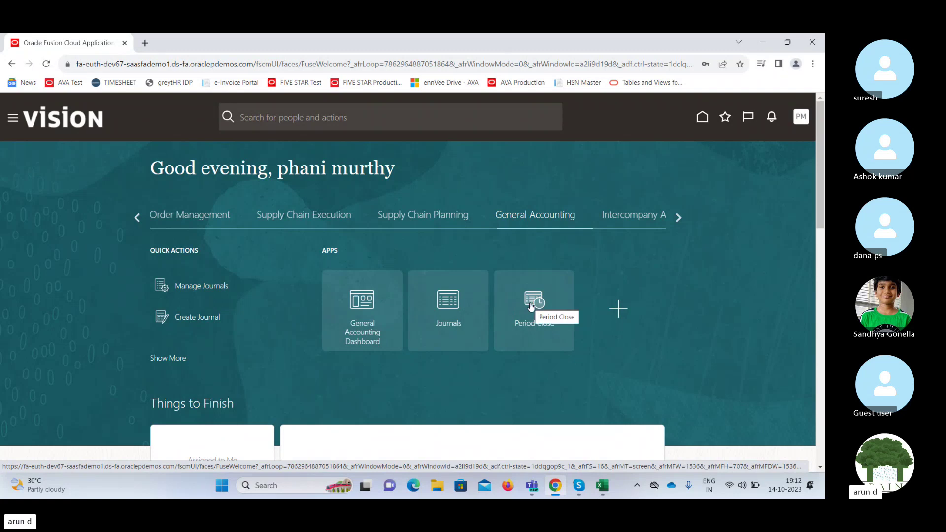
pyautogui.click(370, 308)
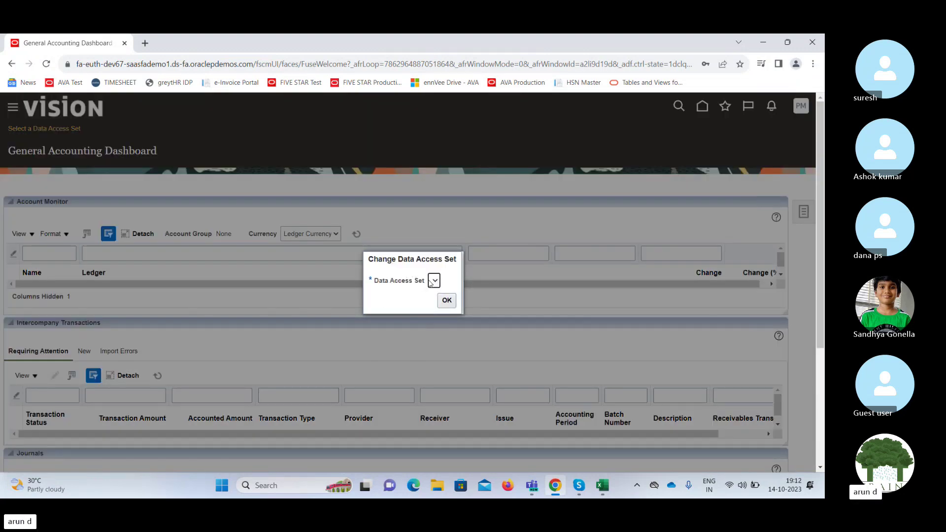
# Duplicate the dashboard browser tab and open Setup and Maintenance in it.
pyautogui.rightClick(103, 45)
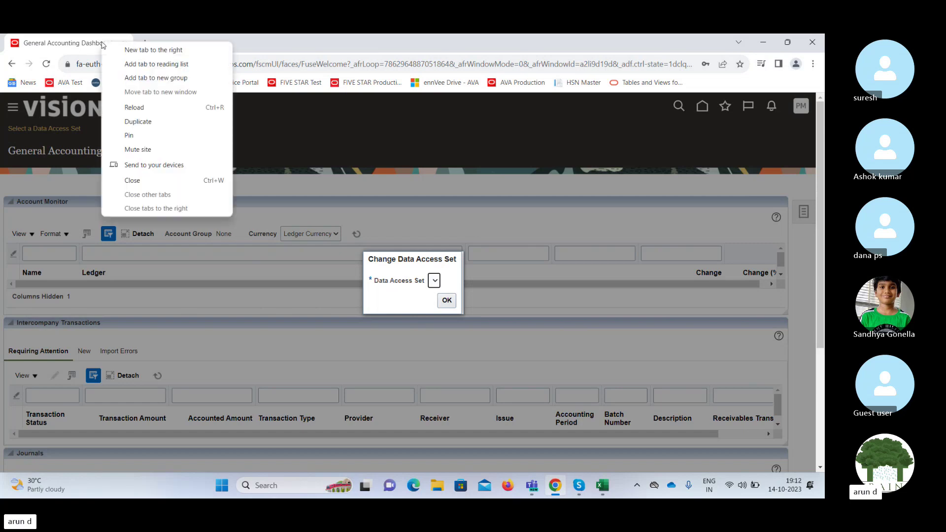
pyautogui.click(147, 124)
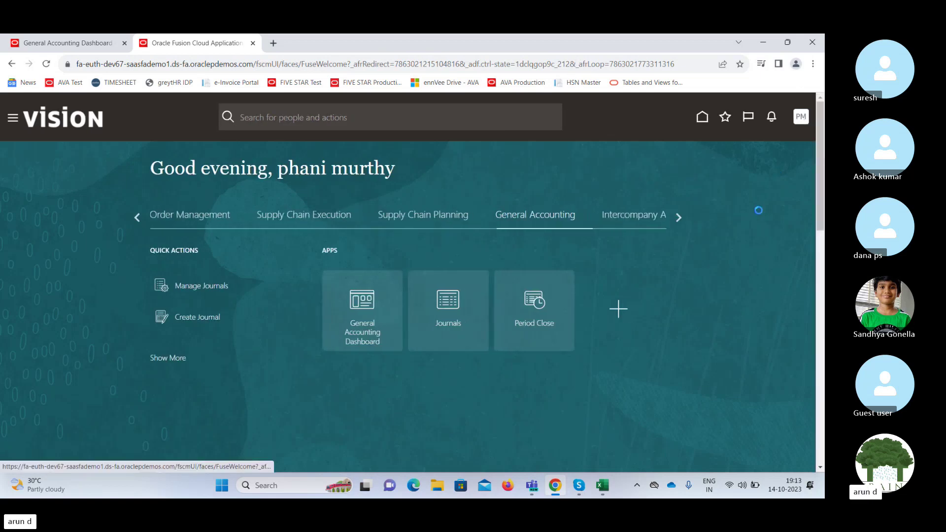
pyautogui.click(801, 116)
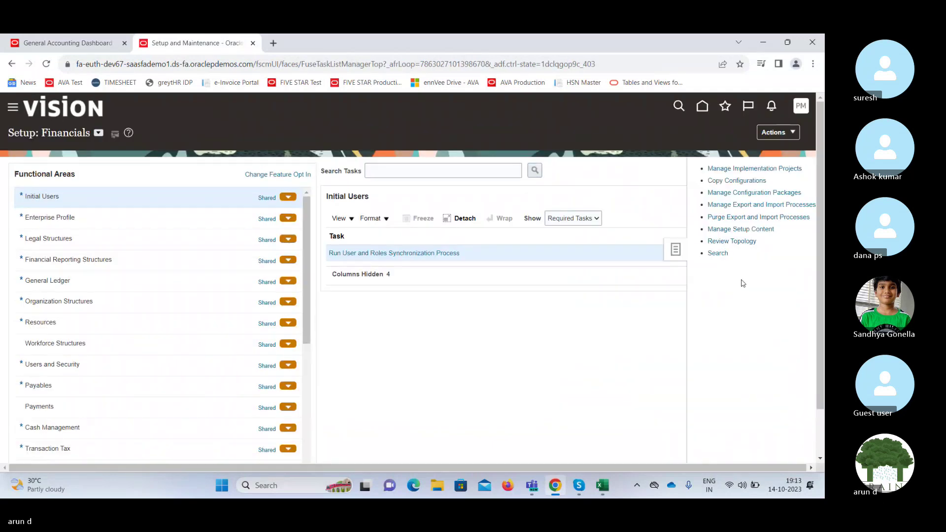
pyautogui.click(713, 254)
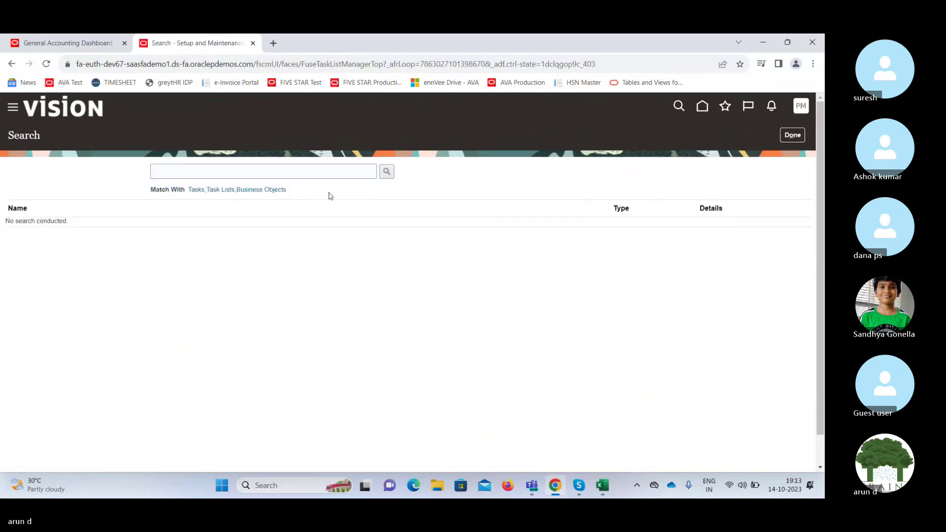
# Search setup tasks for 'Manage data ac' and open Manage Data Access for Users.
pyautogui.click(317, 171)
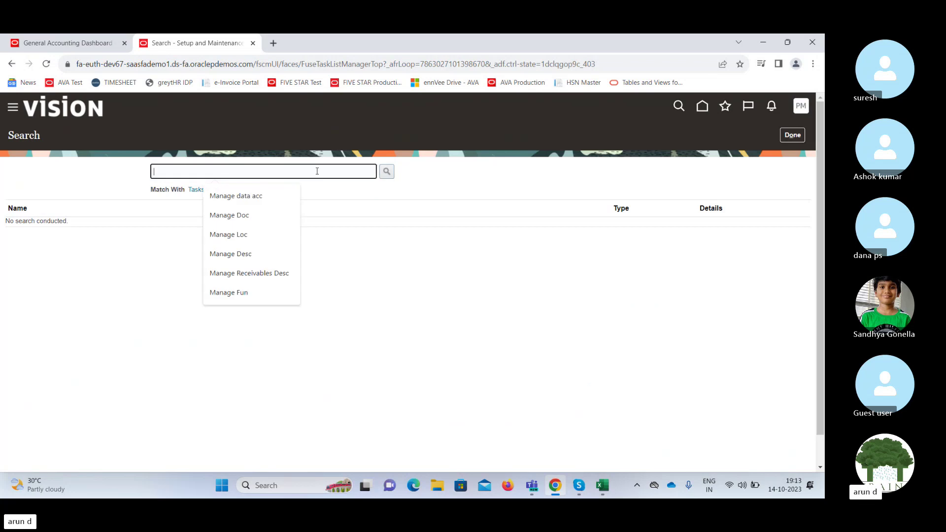
pyautogui.write('Manage da')
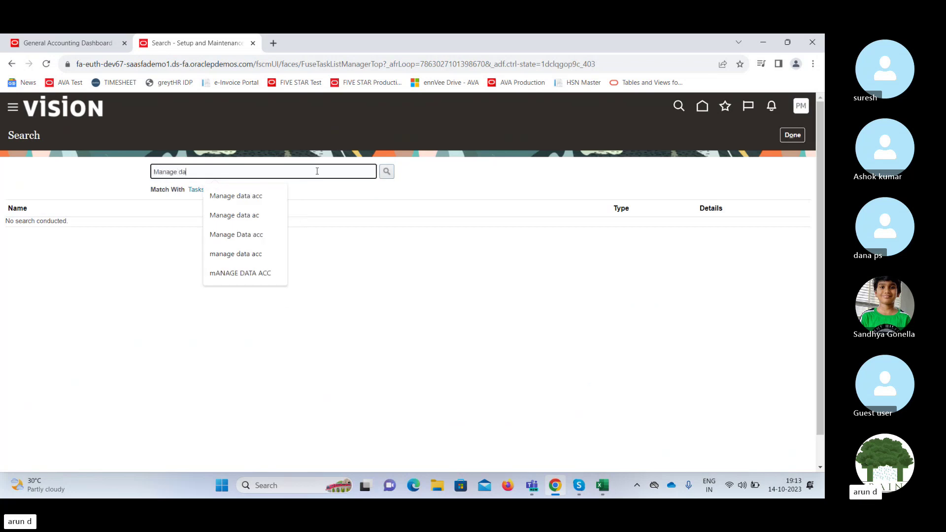
pyautogui.write('ta ac')
pyautogui.press('Return')
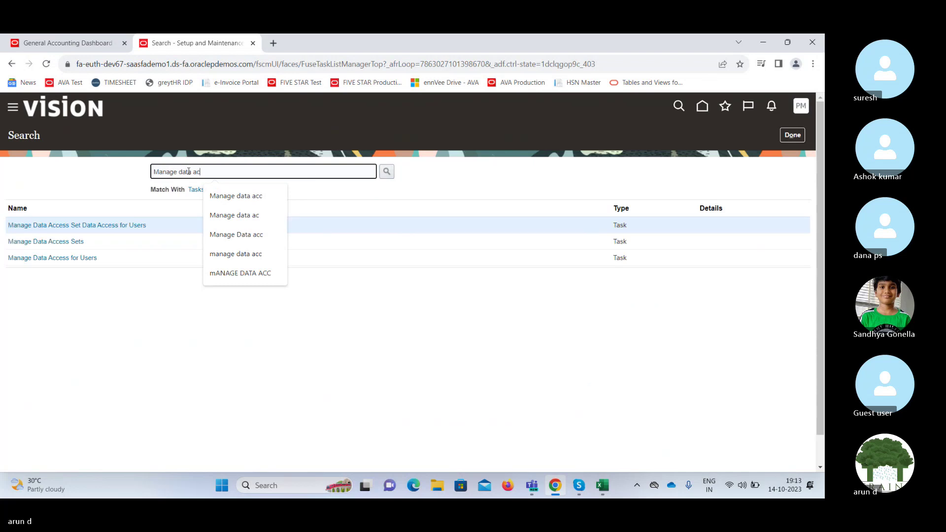
pyautogui.click(97, 224)
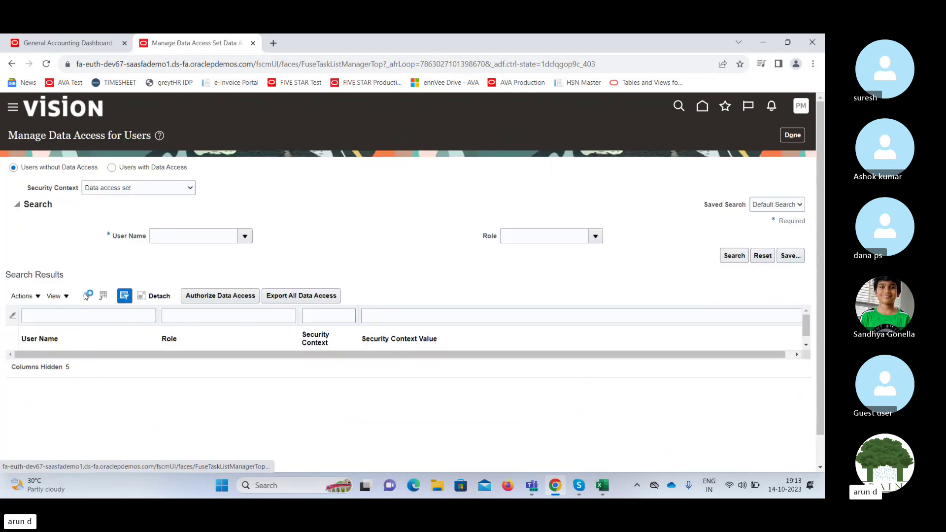
# Add a data access row for the trainee user with General Accountant role and Data access set context.
pyautogui.click(86, 296)
pyautogui.click(231, 294)
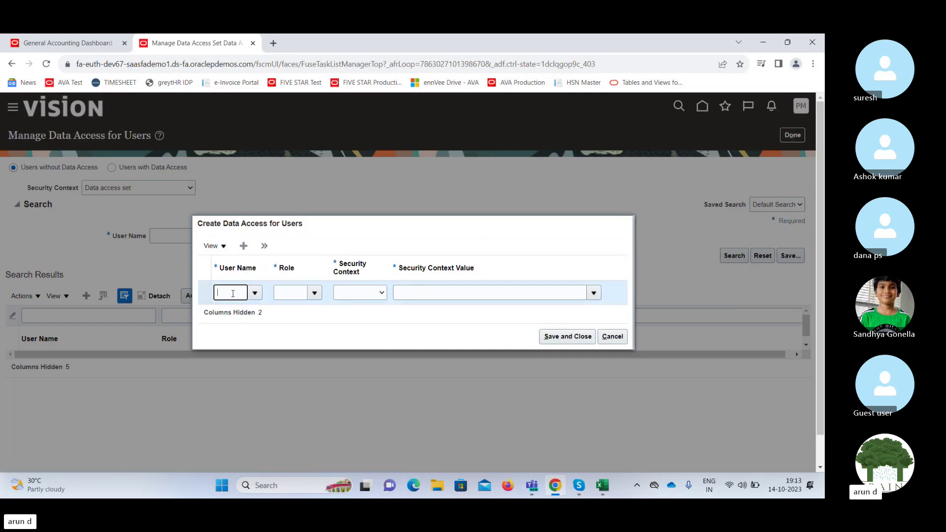
pyautogui.write('pha')
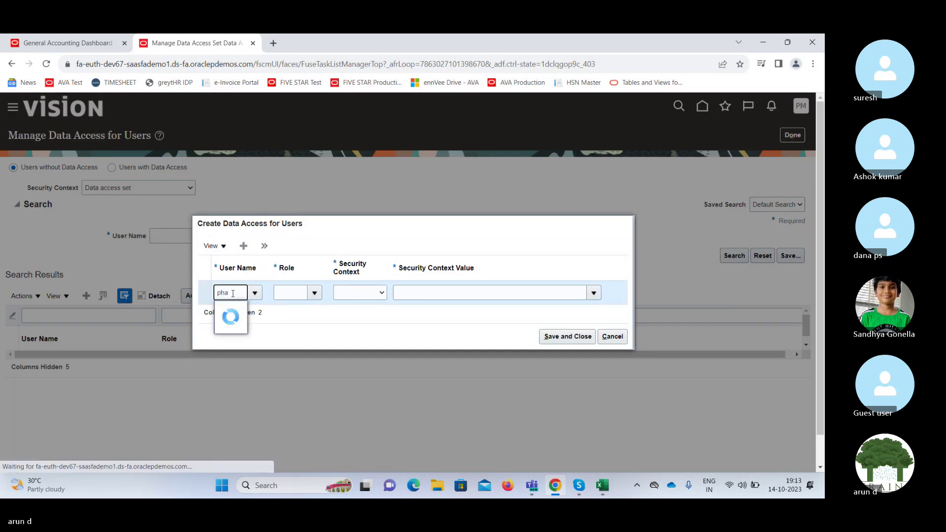
pyautogui.click(238, 327)
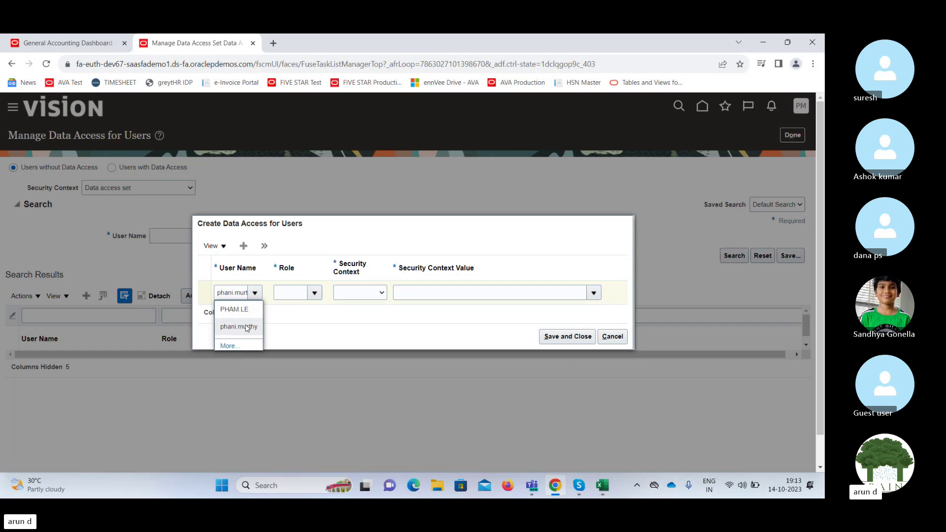
pyautogui.click(297, 294)
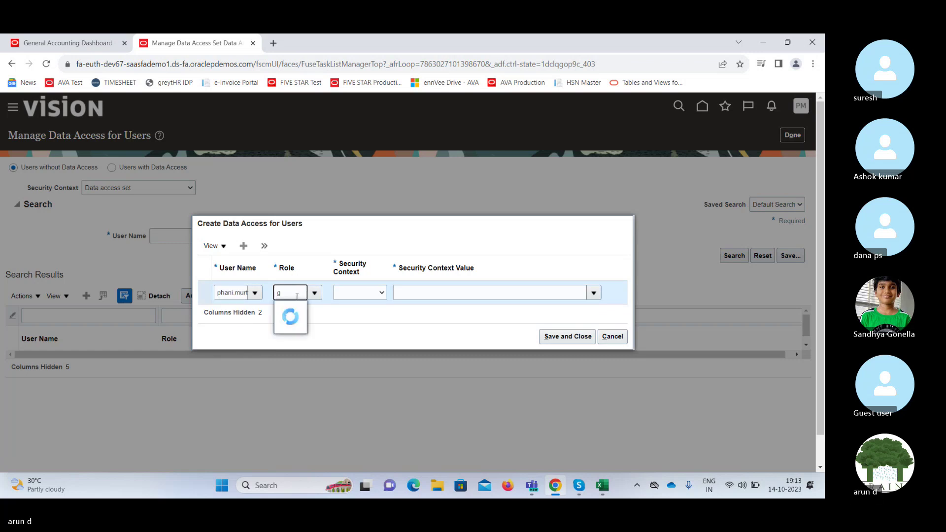
pyautogui.click(299, 309)
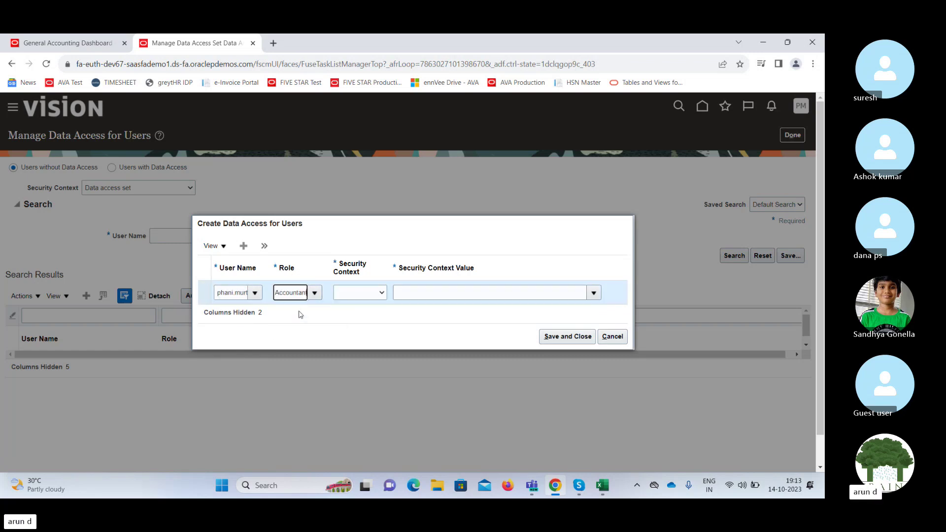
pyautogui.click(363, 297)
pyautogui.click(370, 313)
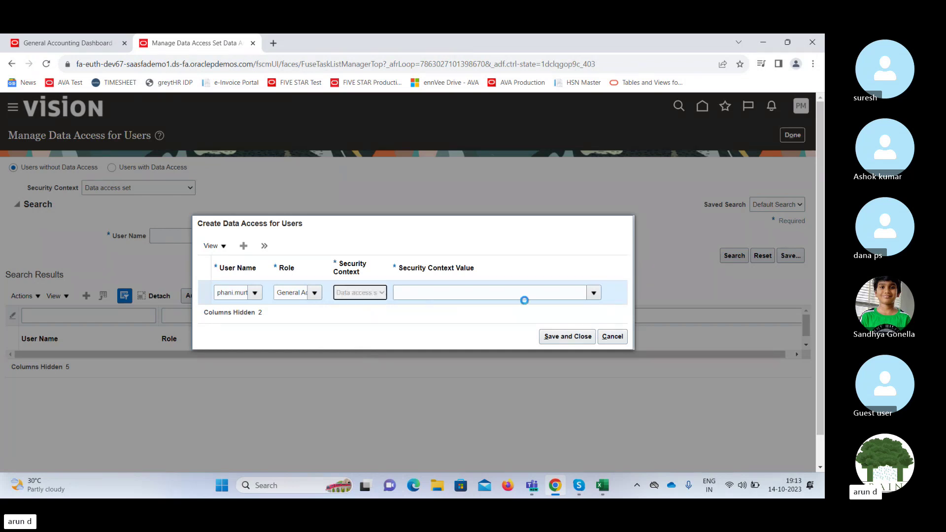
# Set the access value to India Primary Ledger and save the assignment.
pyautogui.click(591, 294)
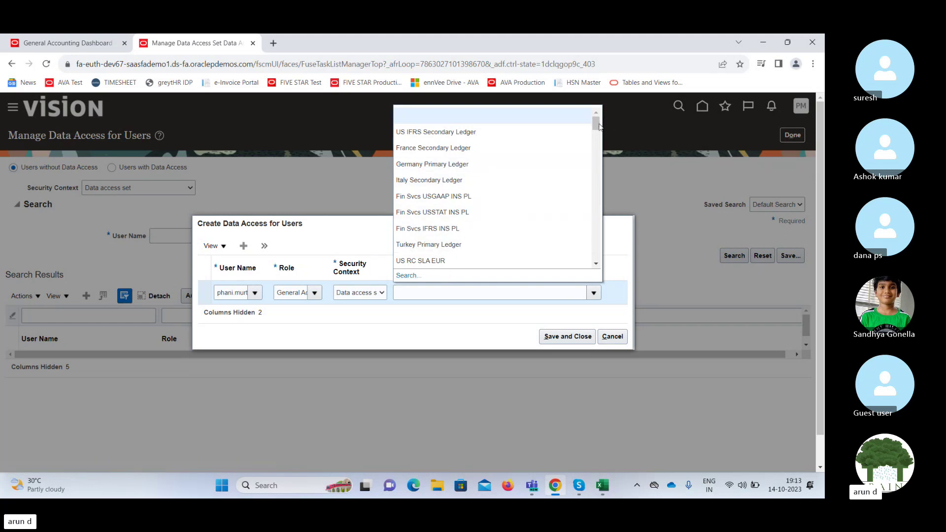
pyautogui.moveTo(597, 127)
pyautogui.mouseDown()
pyautogui.moveTo(598, 249)
pyautogui.moveTo(607, 122)
pyautogui.mouseUp()
pyautogui.moveTo(605, 122); pyautogui.dragTo(605, 122)
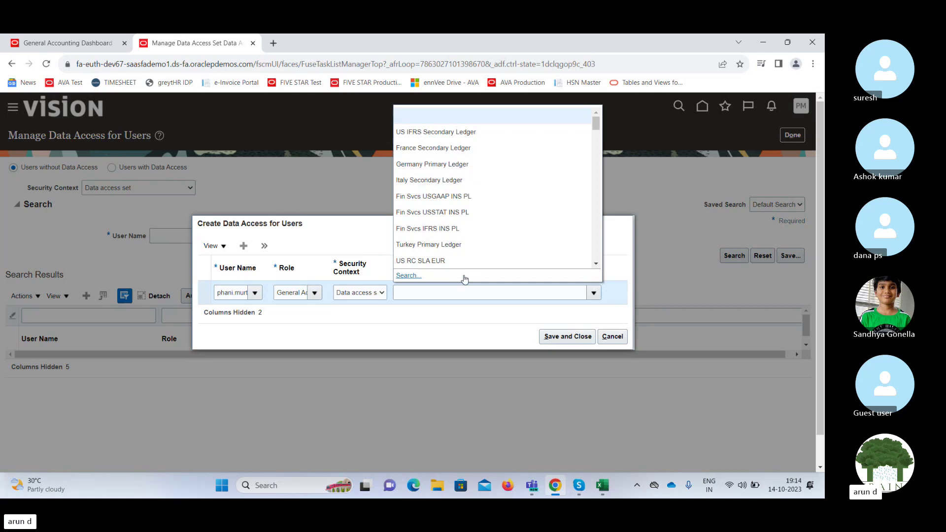
pyautogui.click(437, 297)
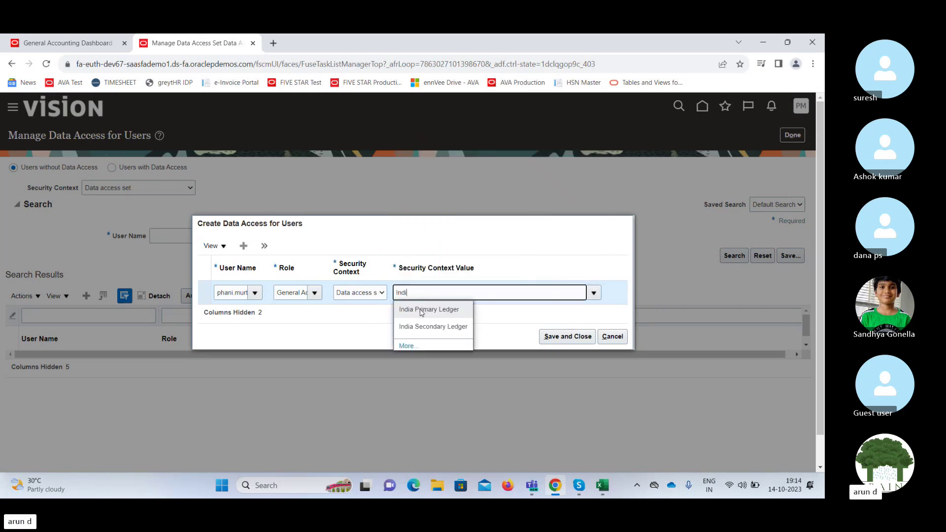
pyautogui.click(421, 310)
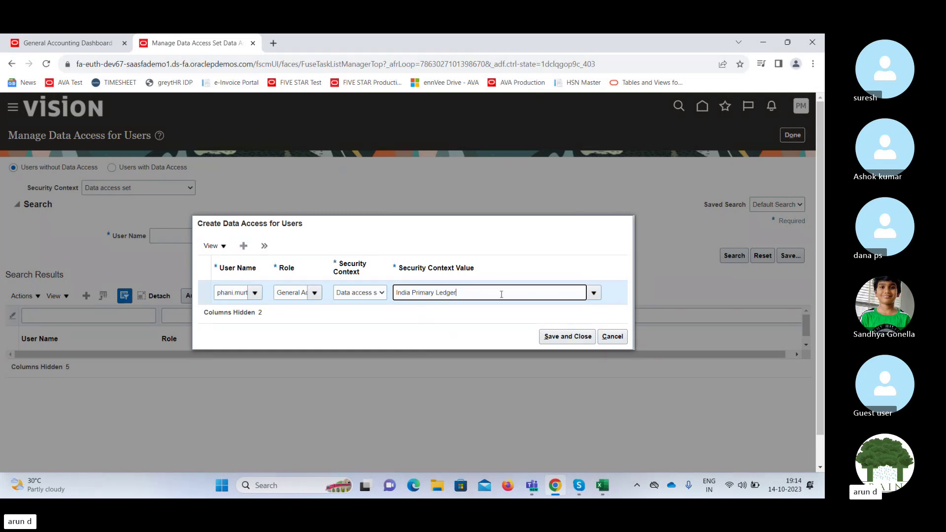
pyautogui.click(565, 339)
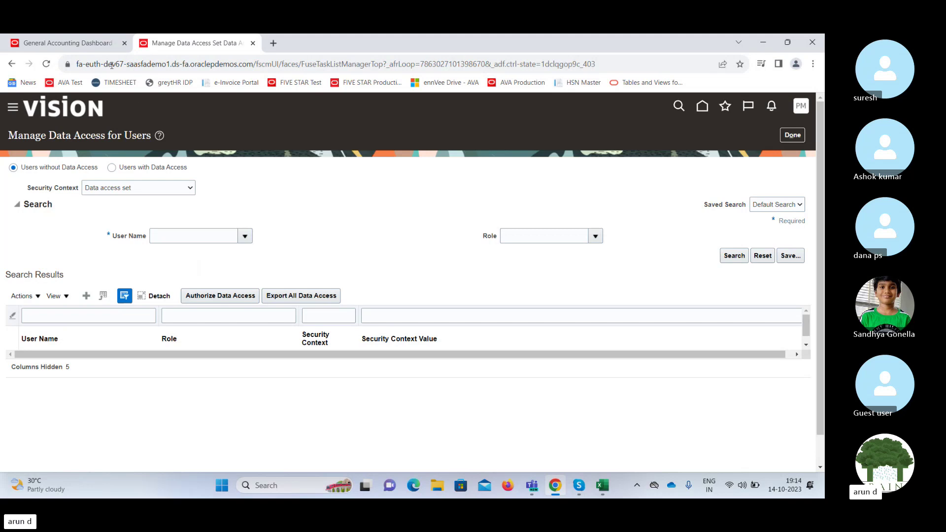
# Dismiss the dashboard's data access set and information dialogs, then close the setup tab.
pyautogui.click(83, 43)
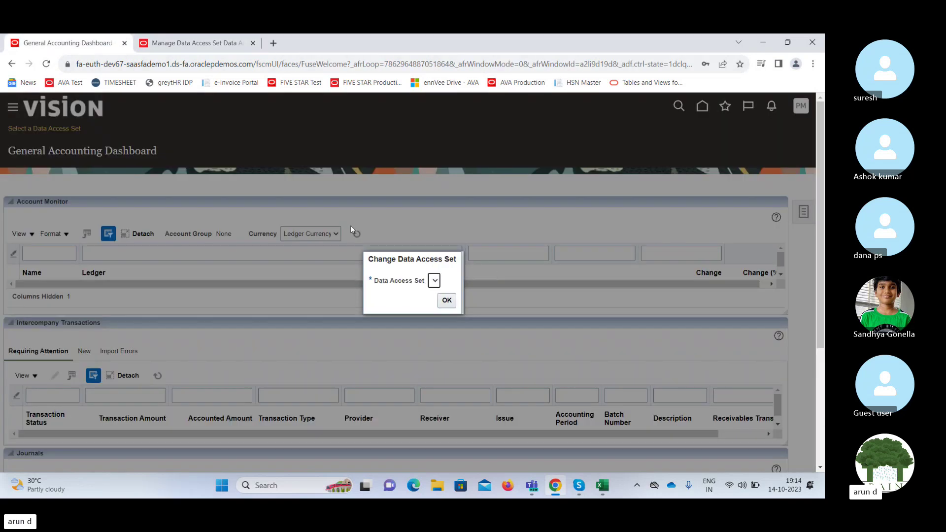
pyautogui.click(448, 301)
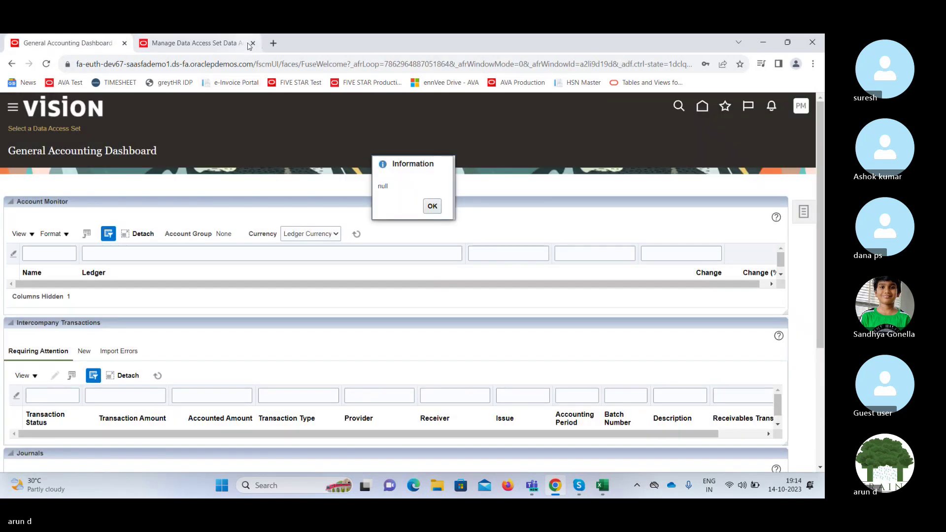
pyautogui.click(432, 206)
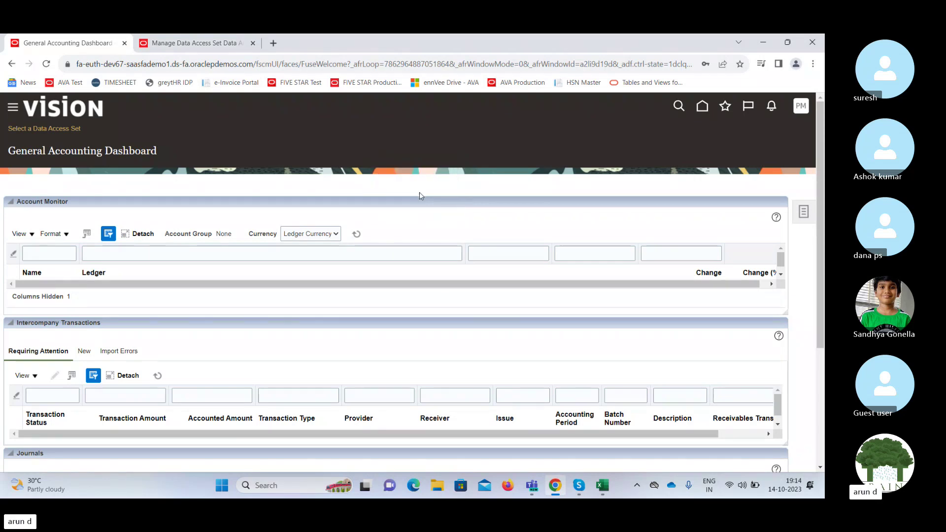
pyautogui.click(252, 43)
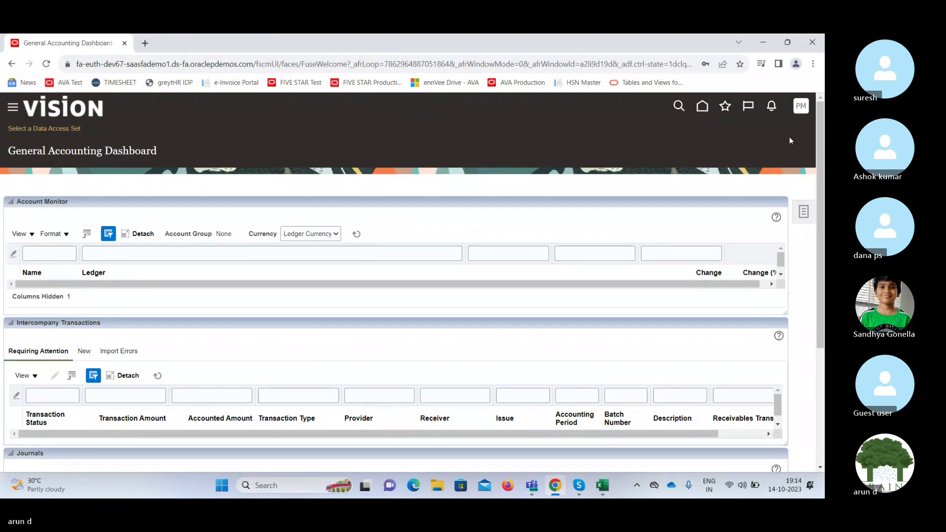
# Sign out of Oracle Fusion Cloud and bring the Skype call forward.
pyautogui.click(800, 107)
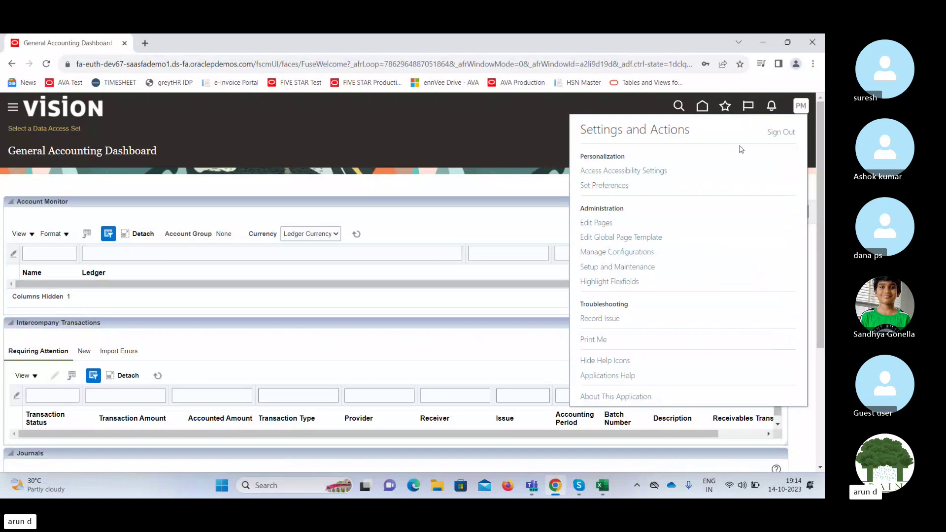
pyautogui.click(779, 134)
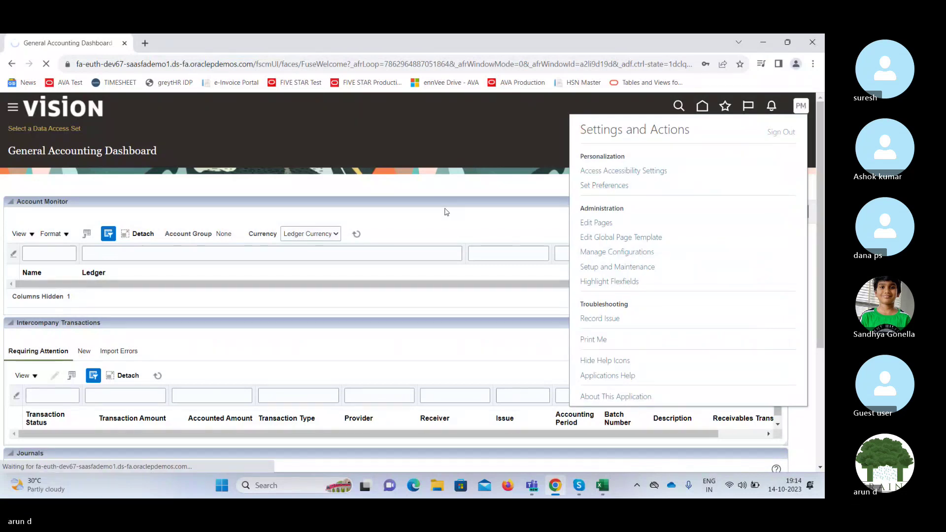
pyautogui.click(580, 487)
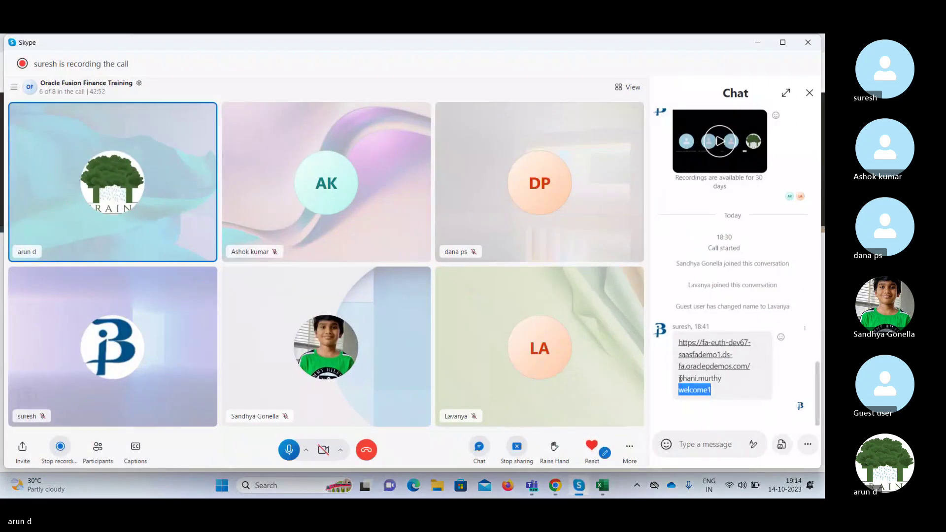
# Copy the trainee's user ID from the chat and sign in with it and the password.
pyautogui.doubleClick(681, 378)
pyautogui.hotkey('ctrl', 'c')
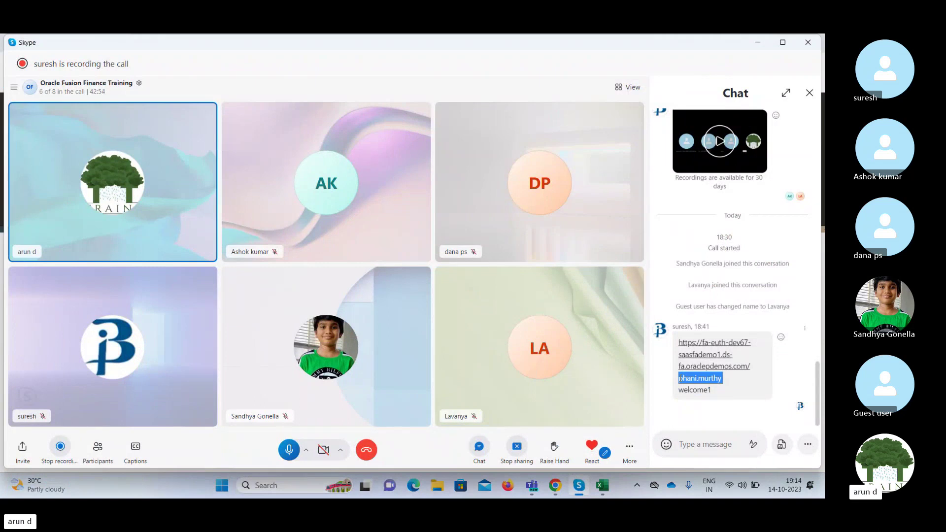
pyautogui.click(759, 40)
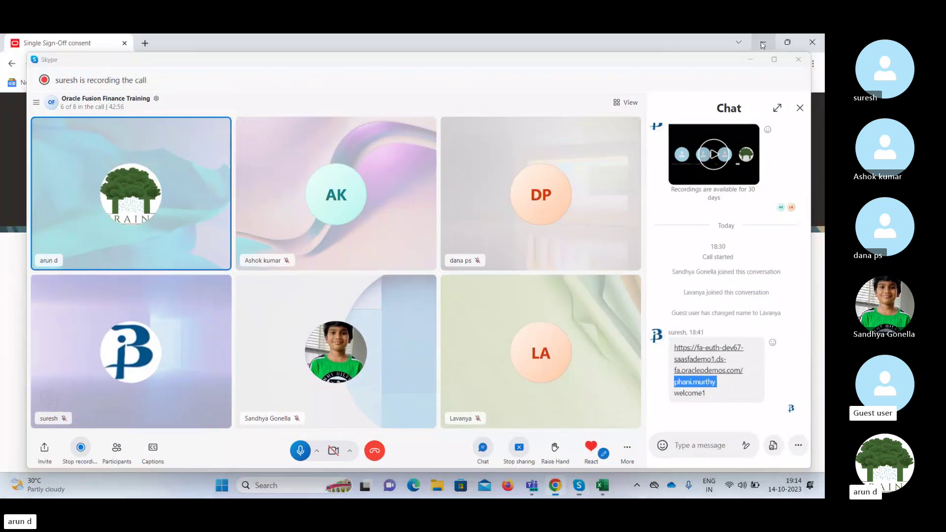
pyautogui.click(414, 321)
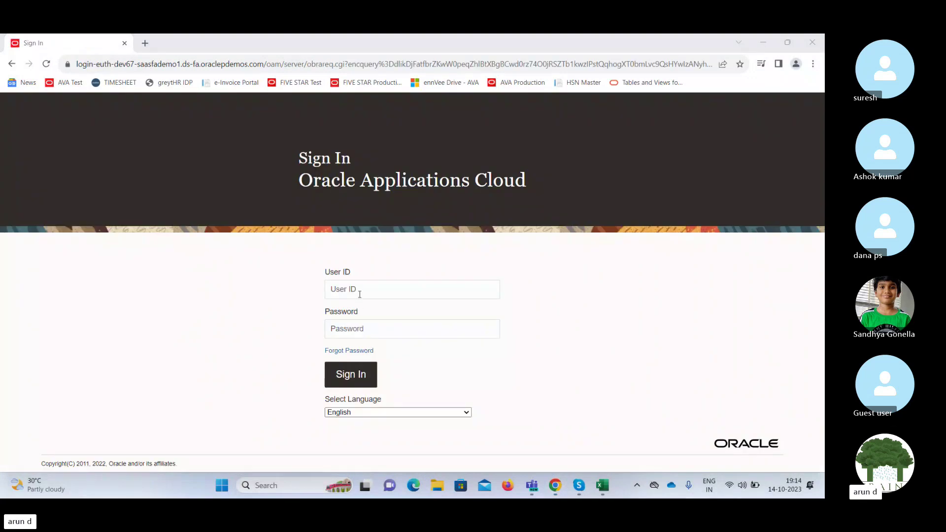
pyautogui.click(360, 290)
pyautogui.hotkey('ctrl', 'v')
pyautogui.press('Tab')
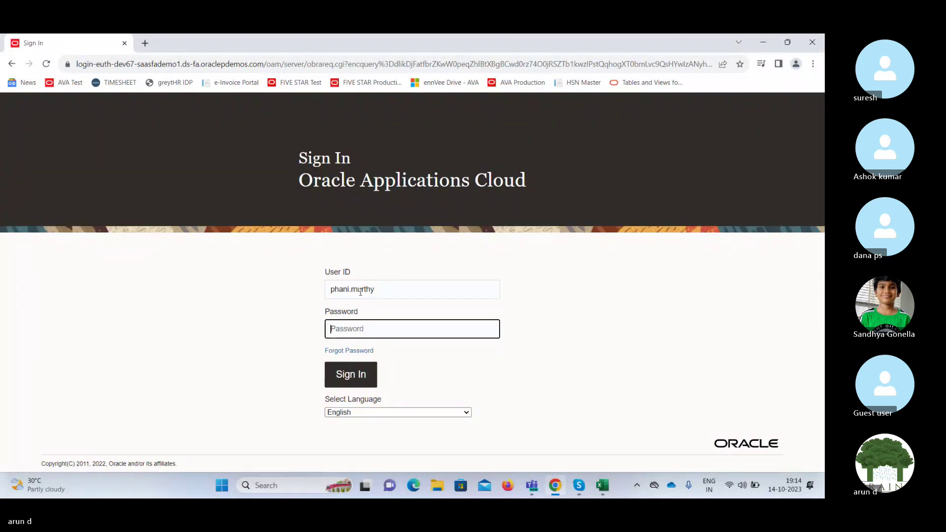
pyautogui.write('•')
pyautogui.press('Return')
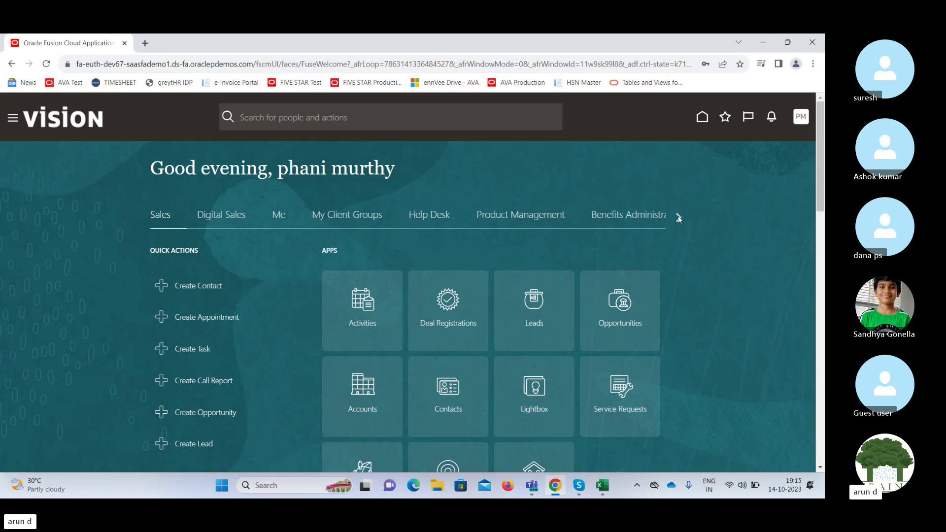
# Scroll the area tabs to General Accounting and open the General Accounting Dashboard tile.
pyautogui.click(678, 217)
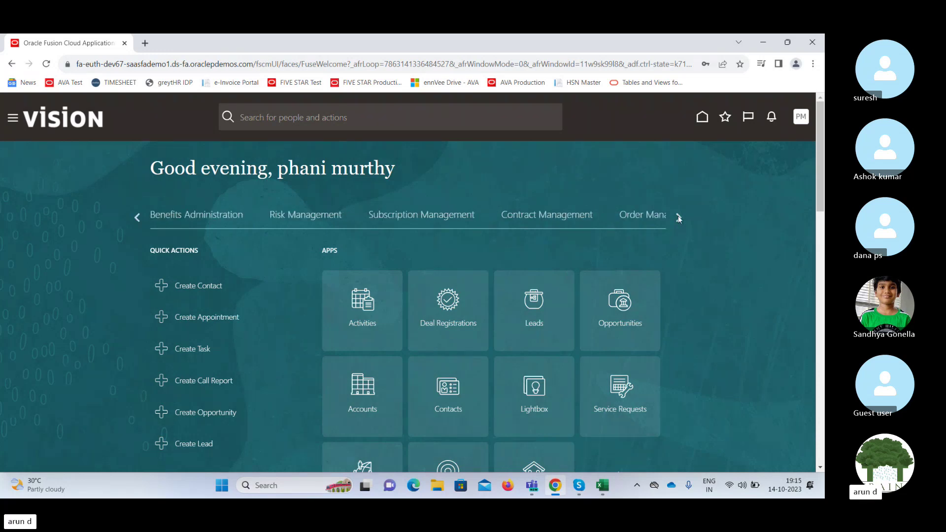
pyautogui.click(679, 217)
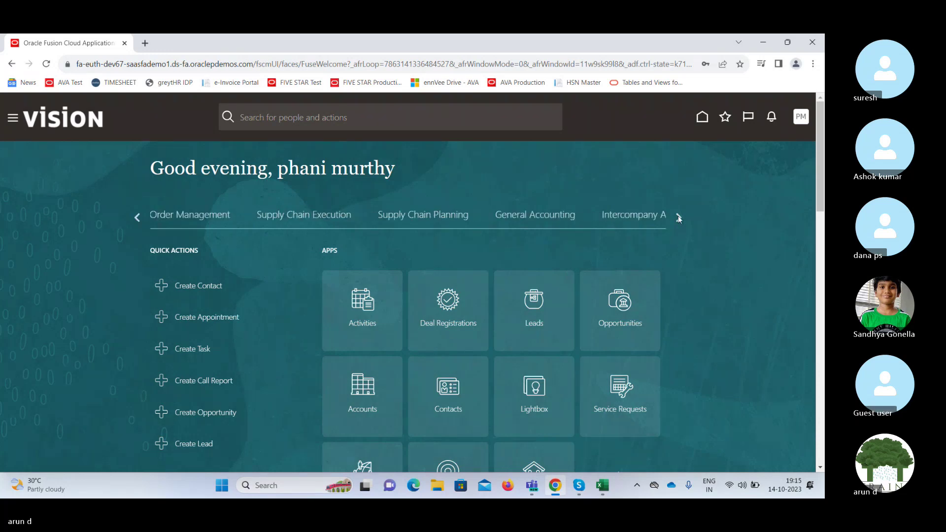
pyautogui.click(549, 217)
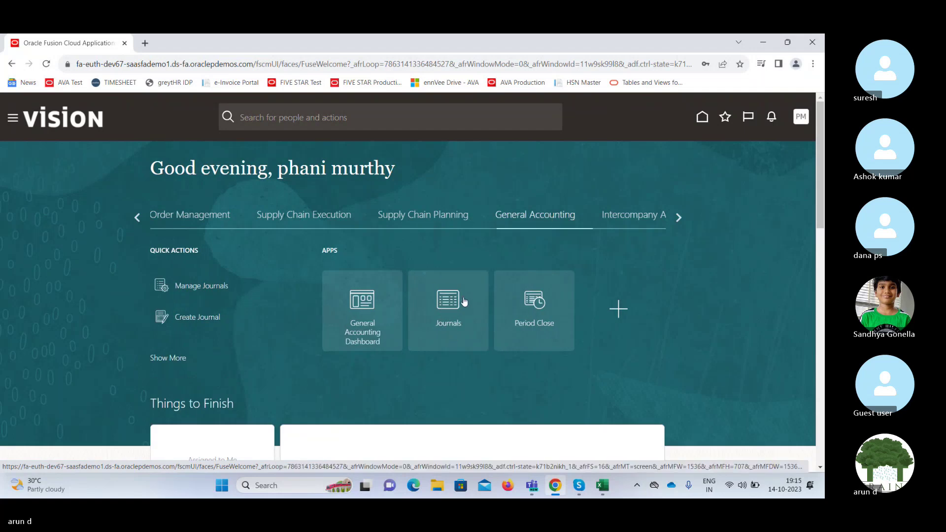
pyautogui.click(364, 299)
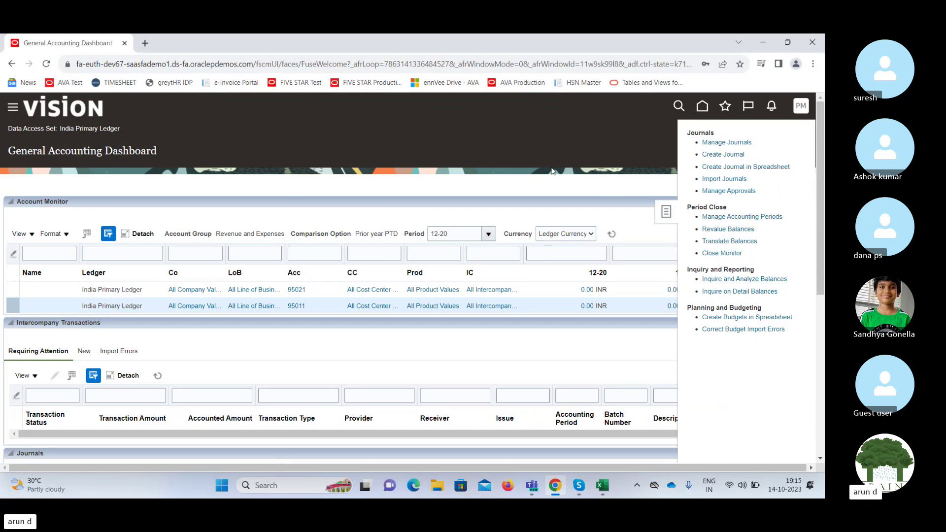
# Close the Tasks panel and change the Account Monitor period from 12-20 to 06-23.
pyautogui.click(574, 337)
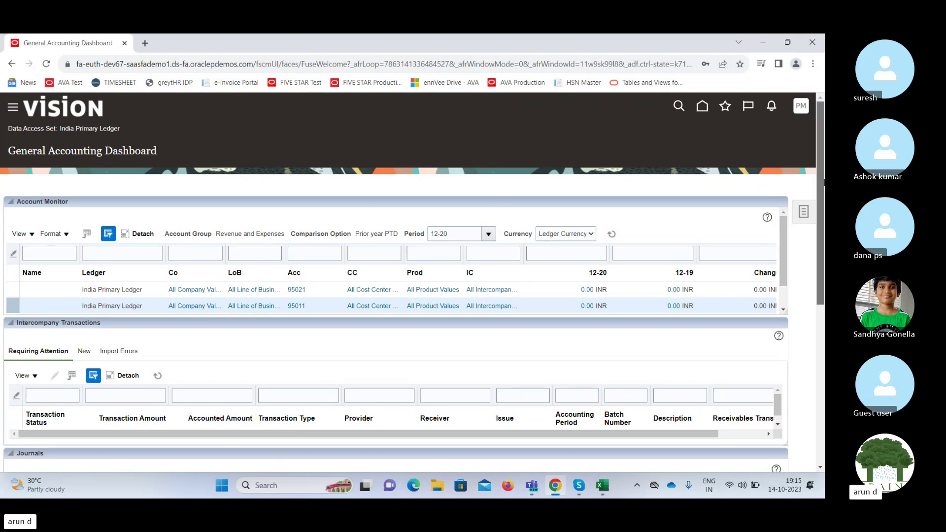
pyautogui.scroll(-1, 820, 203)
pyautogui.scroll(-1, 821, 203)
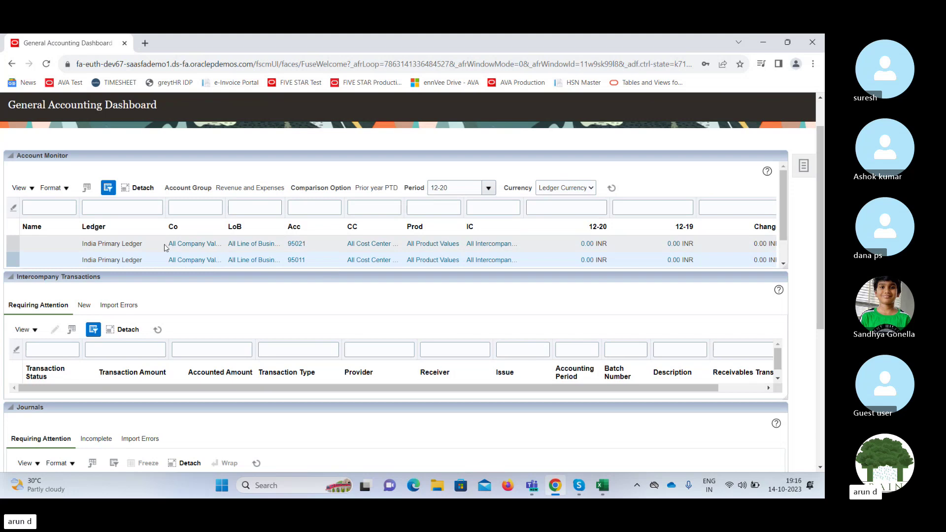
pyautogui.tripleClick(460, 187)
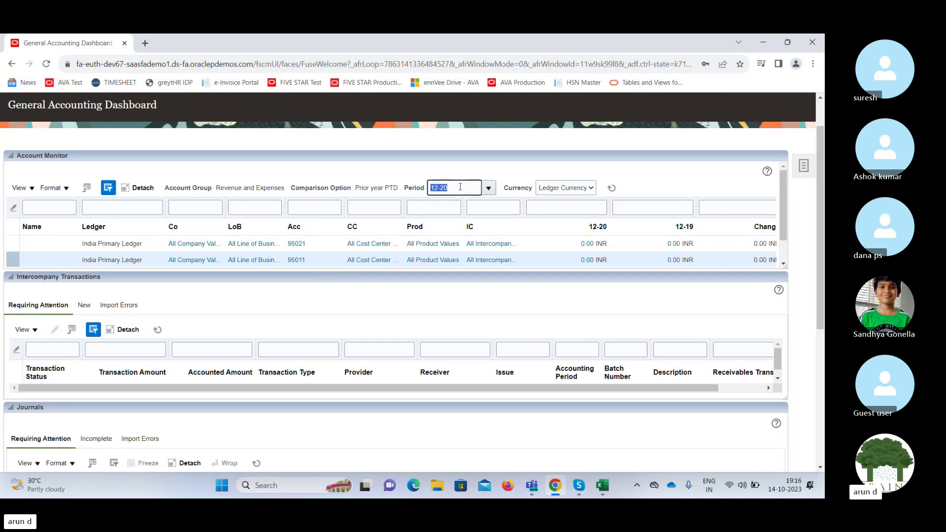
pyautogui.click(487, 188)
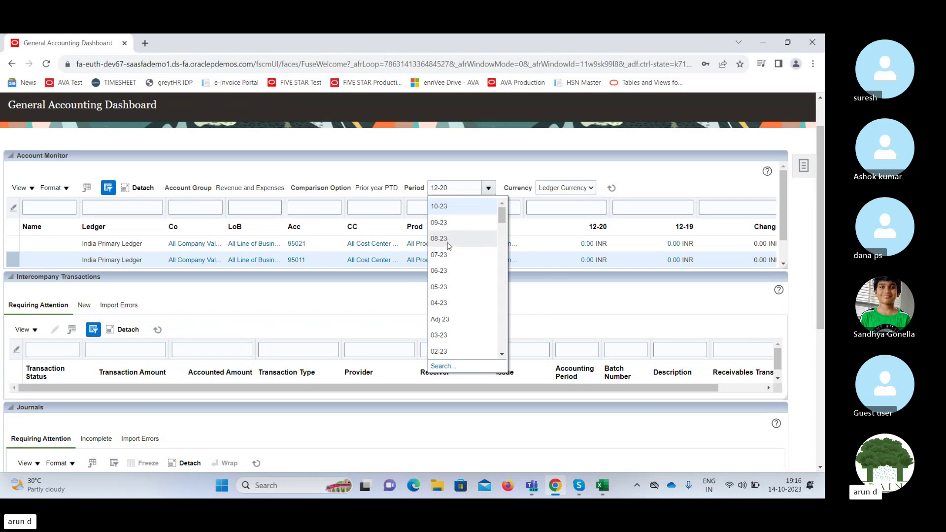
pyautogui.click(446, 271)
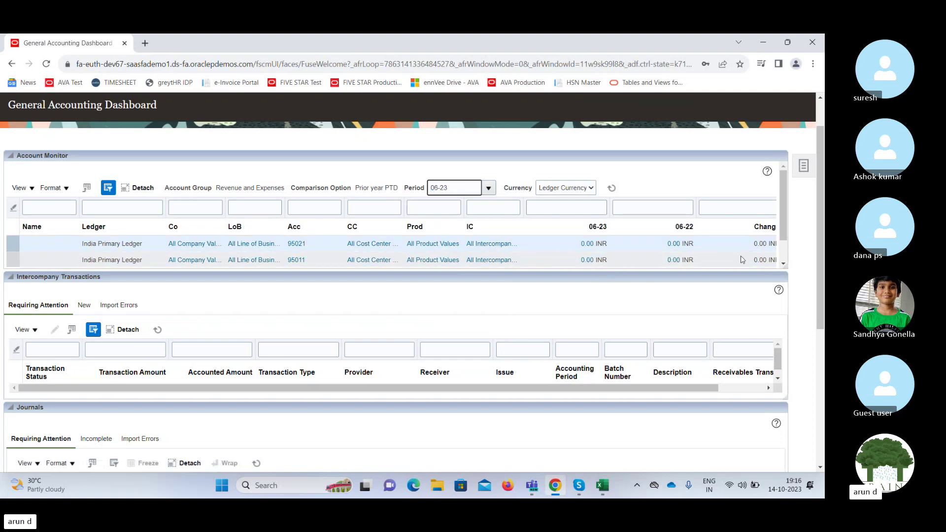
pyautogui.click(708, 249)
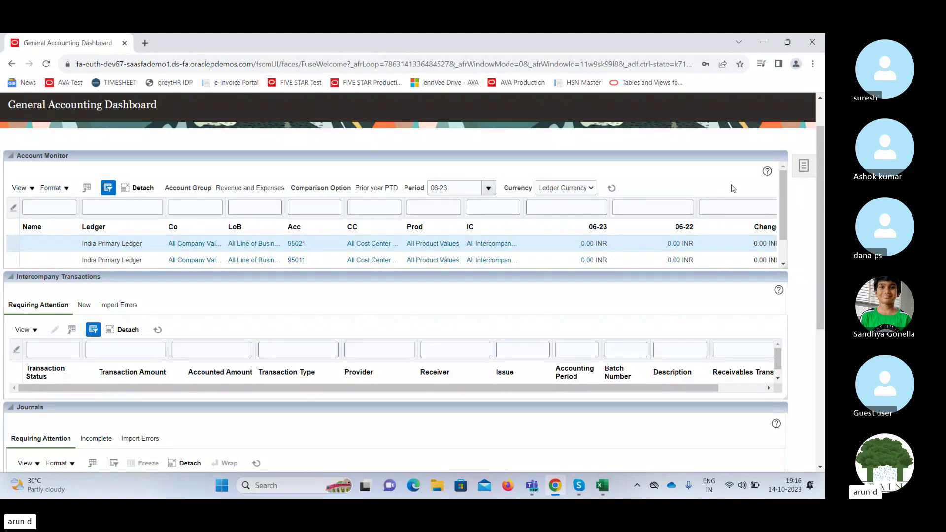
# Scroll the dashboard down to the Journals and Close Status regions for period 10-23.
pyautogui.moveTo(820, 162); pyautogui.dragTo(817, 247)
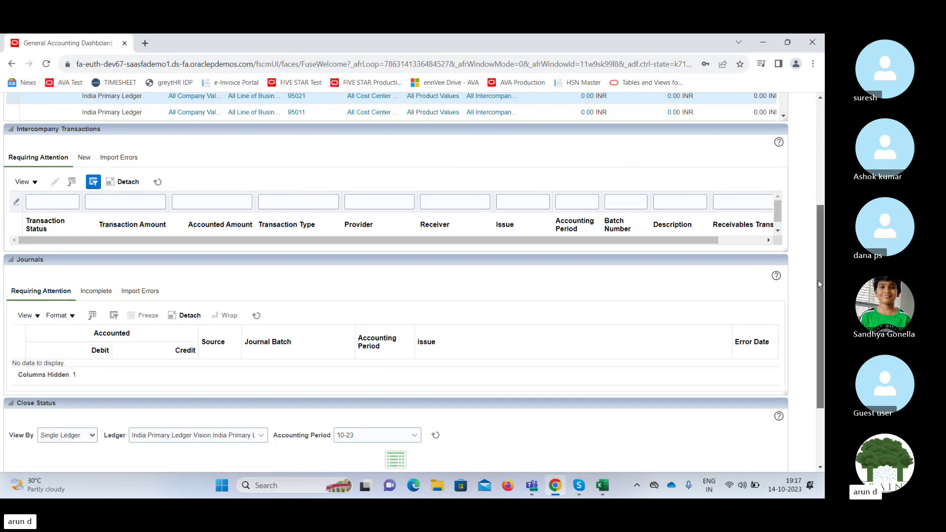
pyautogui.moveTo(818, 284); pyautogui.dragTo(821, 313)
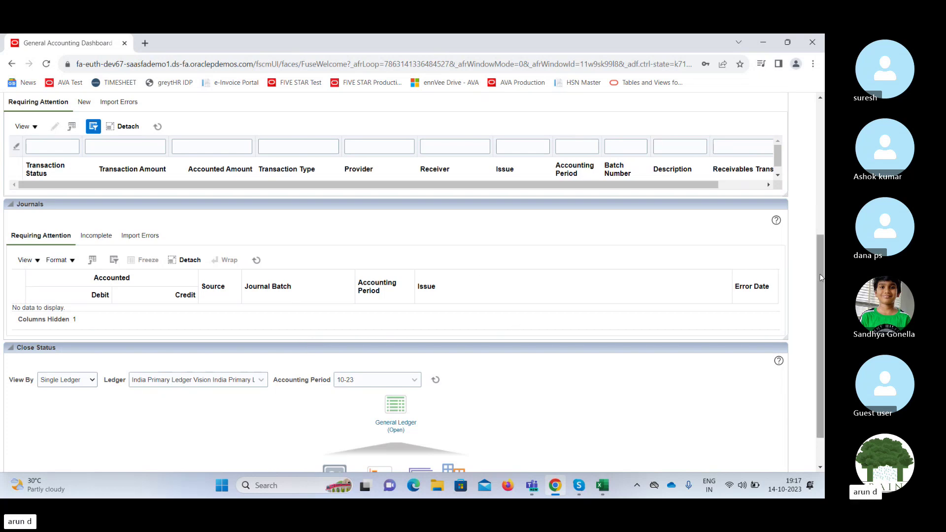
pyautogui.moveTo(821, 283); pyautogui.dragTo(821, 309)
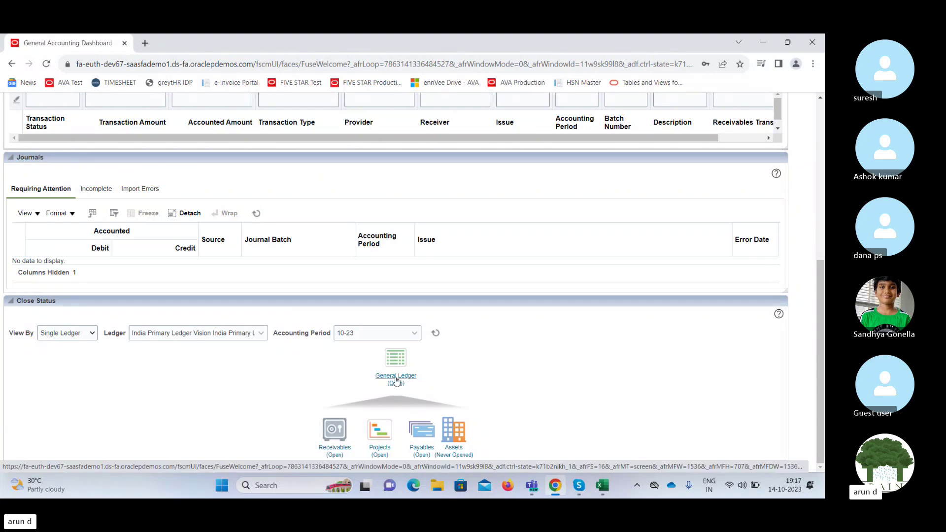
# Review the General Ledger accounting period statuses from Close Status, then return to the dashboard.
pyautogui.click(396, 380)
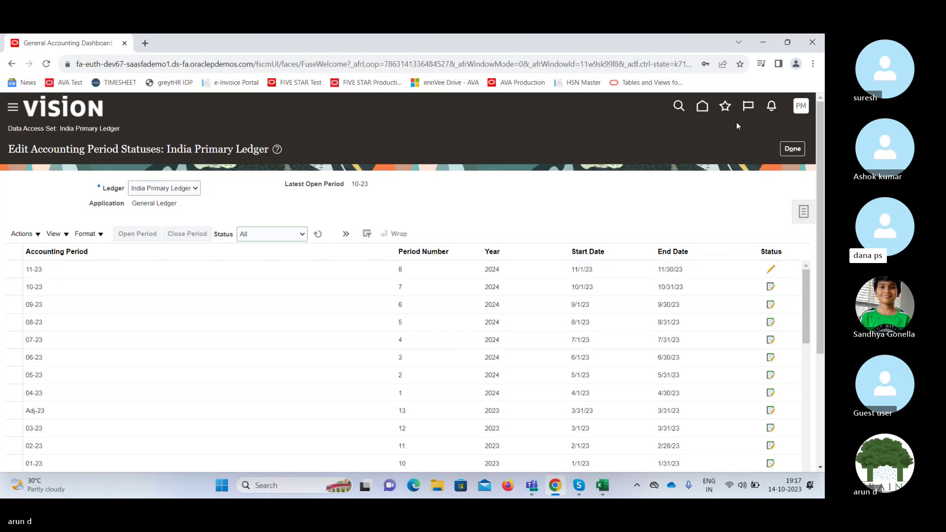
pyautogui.click(792, 148)
pyautogui.moveTo(819, 162); pyautogui.dragTo(818, 285)
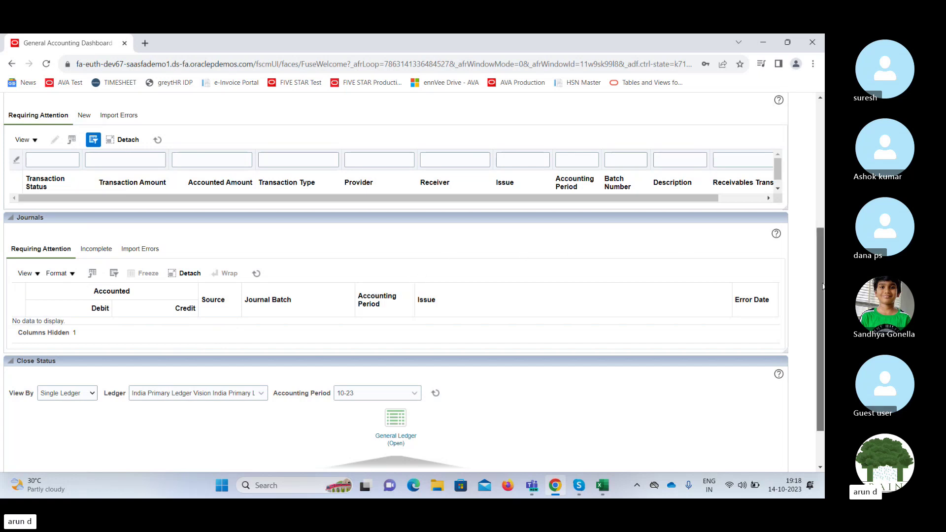
# Show the dashboard task list with Journals, Period Close, Inquiry and Reporting, and Planning and Budgeting.
pyautogui.moveTo(822, 286); pyautogui.dragTo(822, 285)
pyautogui.moveTo(821, 286); pyautogui.dragTo(823, 154)
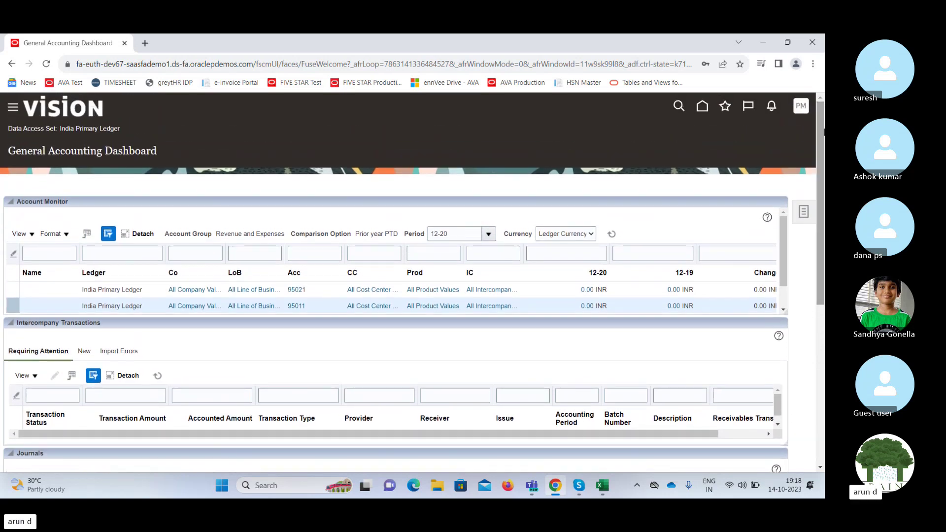
pyautogui.click(803, 211)
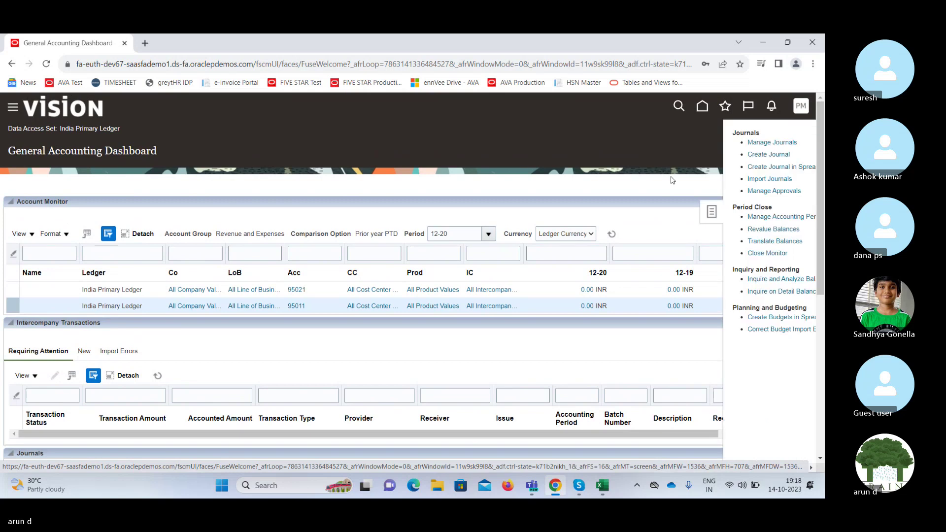
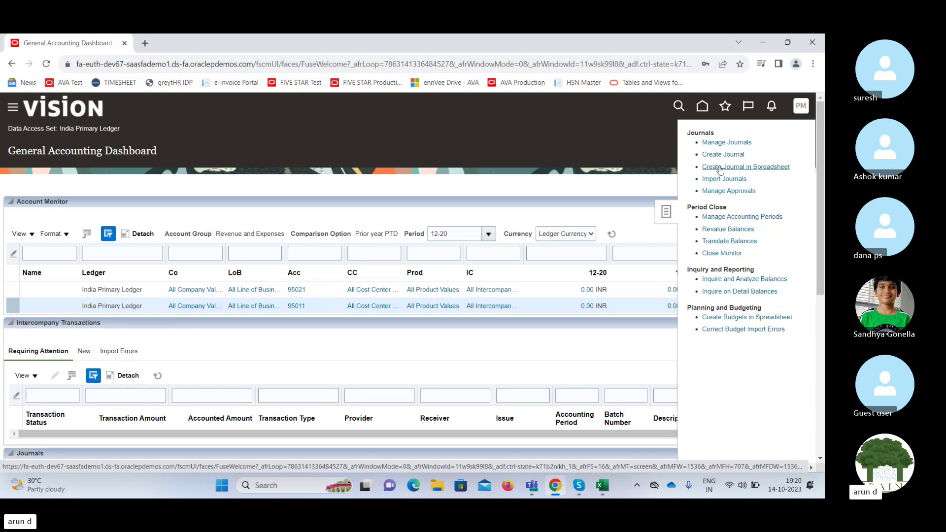
# Download the Create Journal in Spreadsheet workbook and open JournalEntry.xlsx in Excel.
pyautogui.click(720, 170)
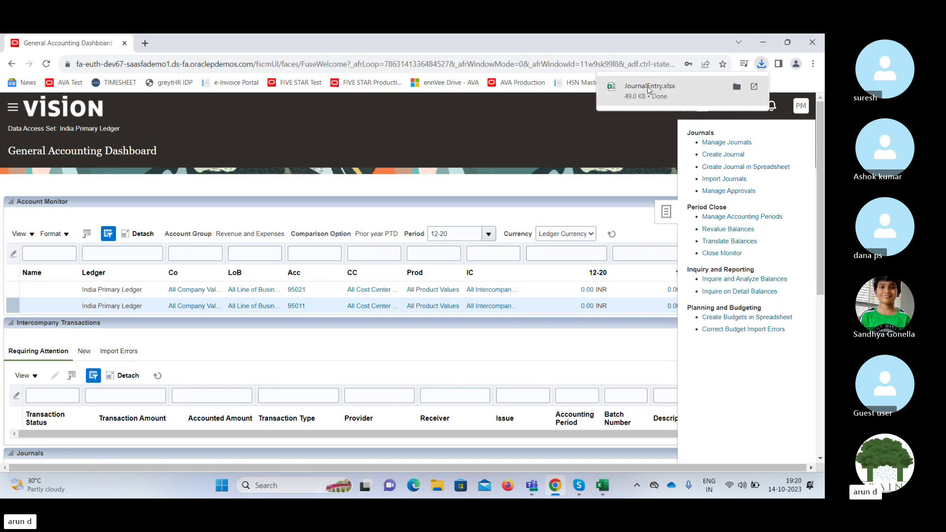
pyautogui.click(645, 89)
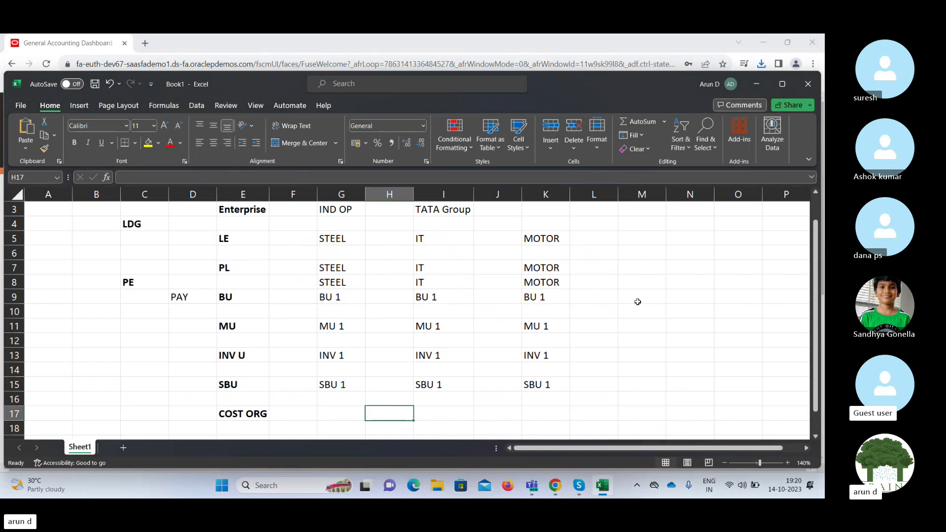
pyautogui.click(637, 299)
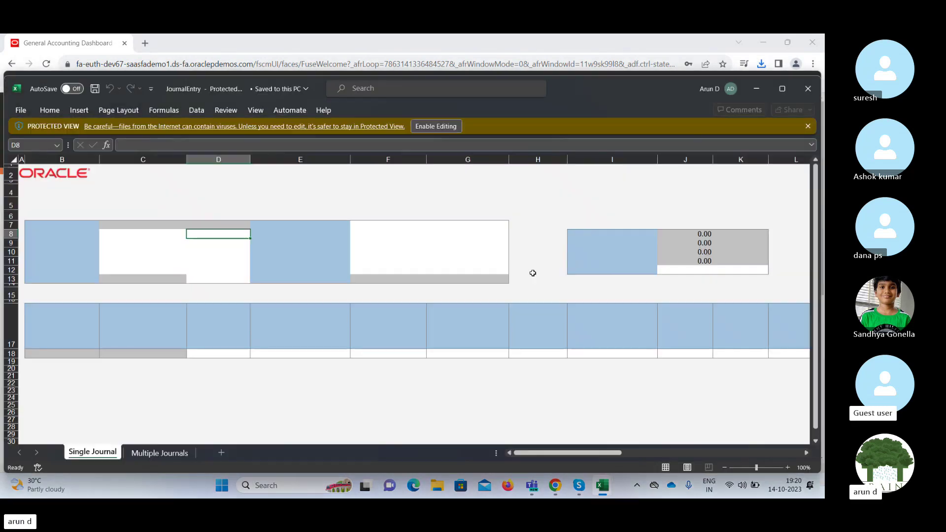
# Enable editing and agree to connect, then cancel the Oracle sign-in so the workbook stays unconnected.
pyautogui.click(432, 125)
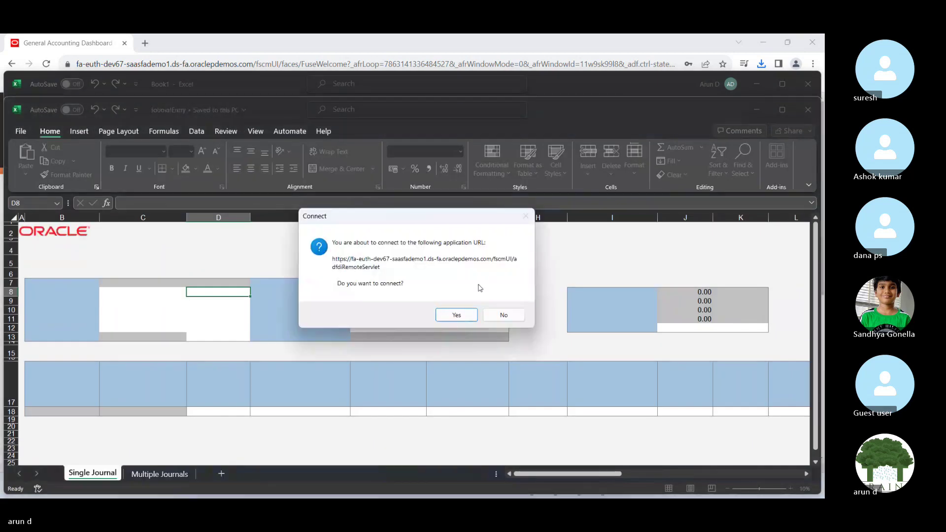
pyautogui.click(455, 316)
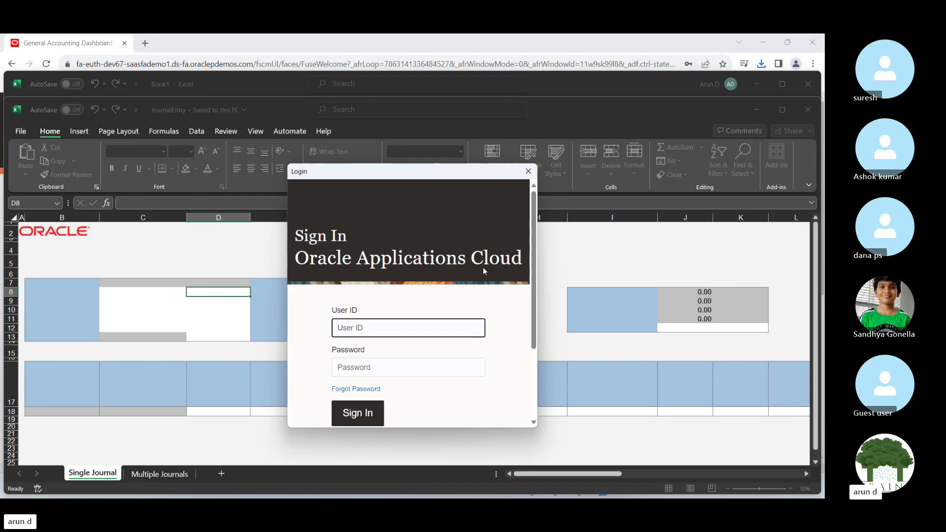
pyautogui.write('ph')
pyautogui.press('BackSpace')
pyautogui.press('BackSpace')
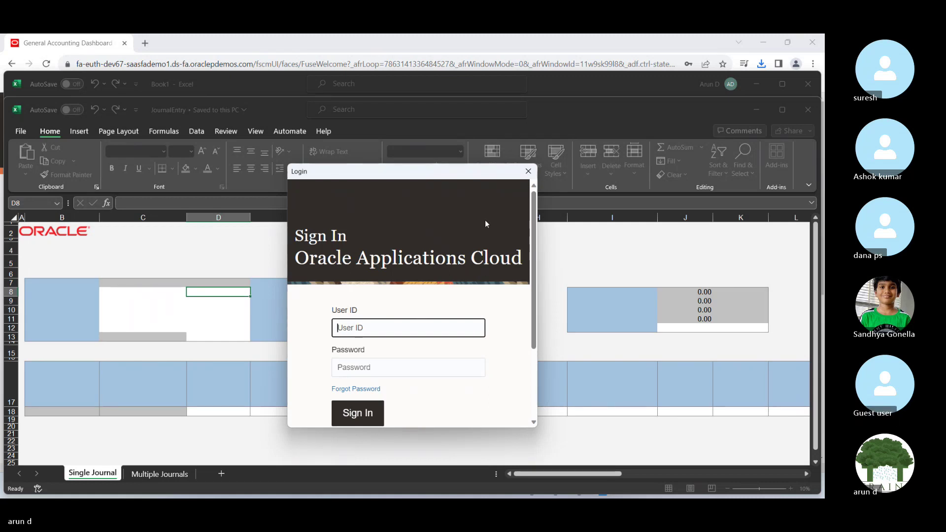
pyautogui.click(528, 171)
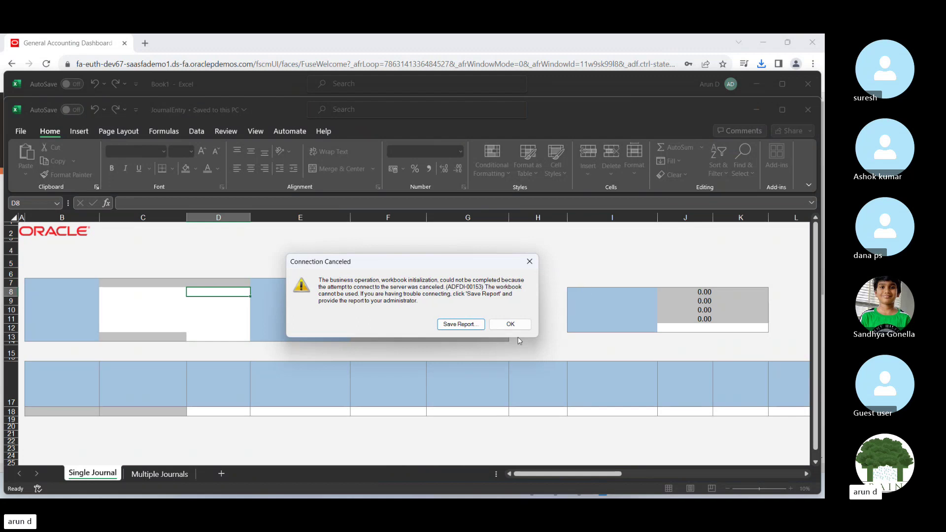
pyautogui.click(507, 326)
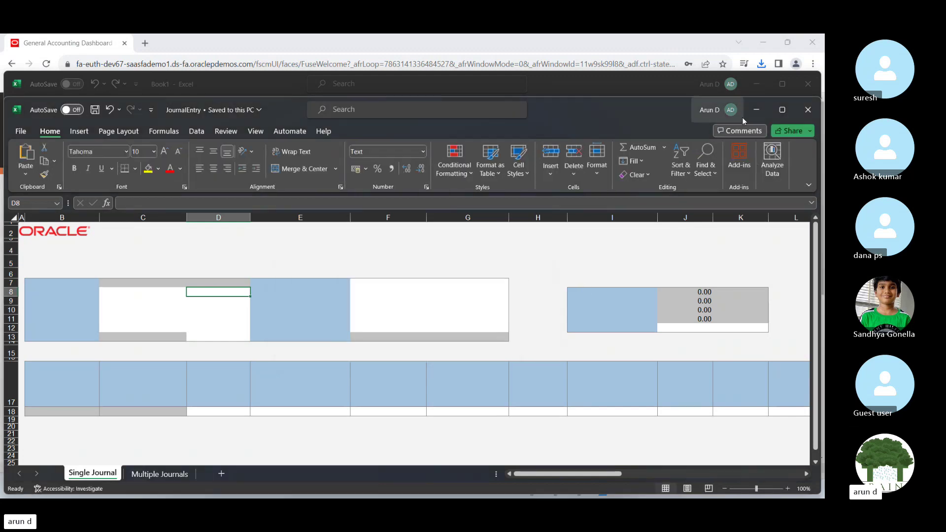
# Minimize both Excel workbooks, read the sign-in details in the Skype chat, and return to the dashboard.
pyautogui.click(756, 112)
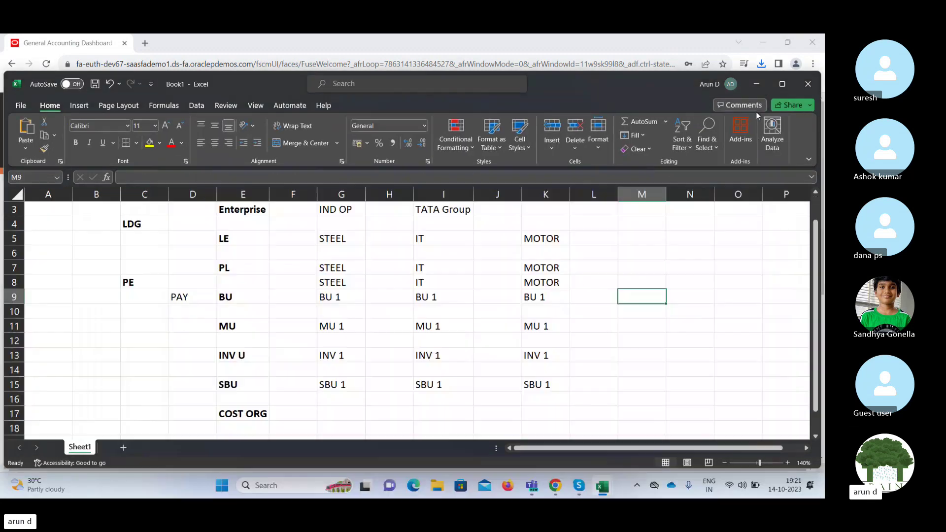
pyautogui.click(757, 84)
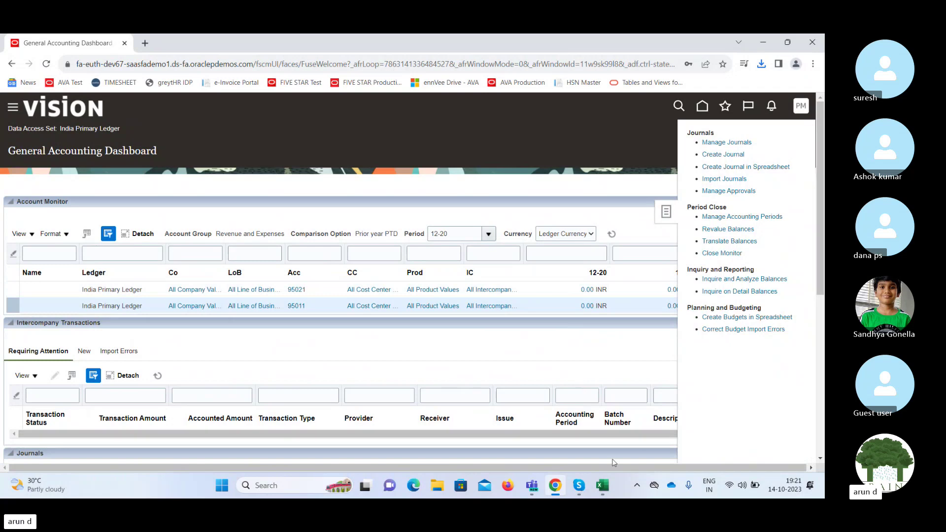
pyautogui.click(578, 485)
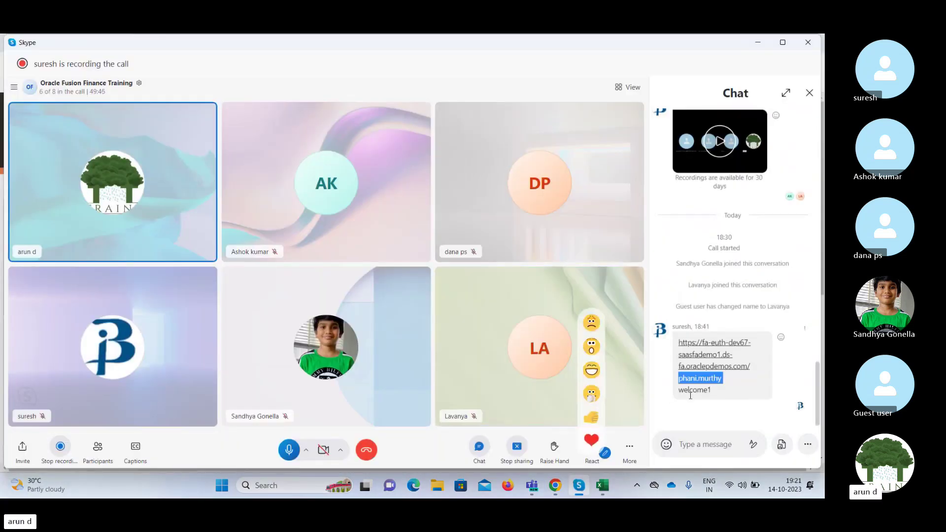
pyautogui.click(758, 42)
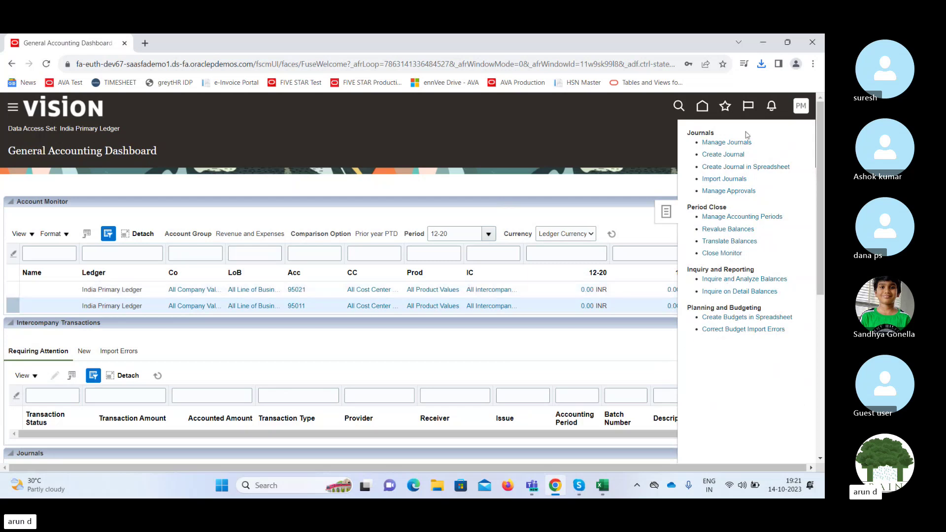
# Download a fresh JournalEntry workbook, enable editing, and agree to connect to Oracle.
pyautogui.click(736, 170)
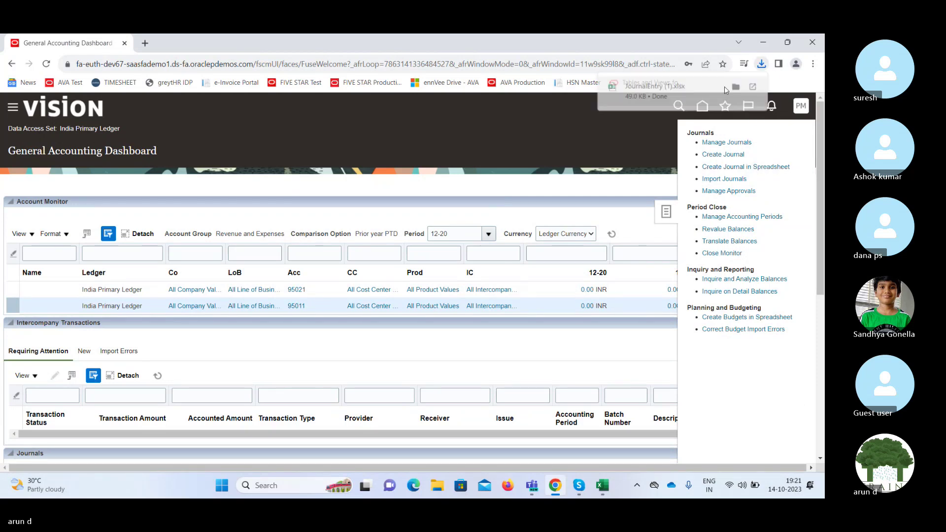
pyautogui.click(682, 87)
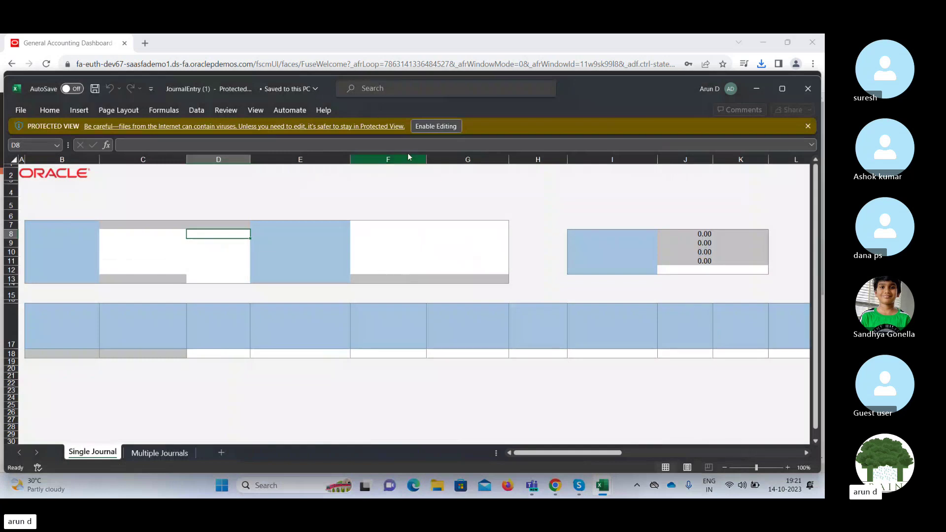
pyautogui.click(439, 127)
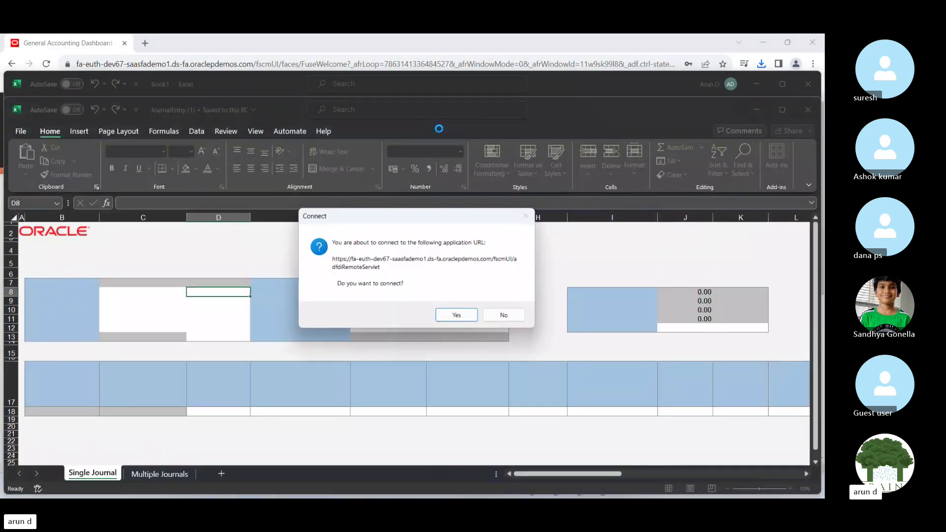
pyautogui.click(456, 316)
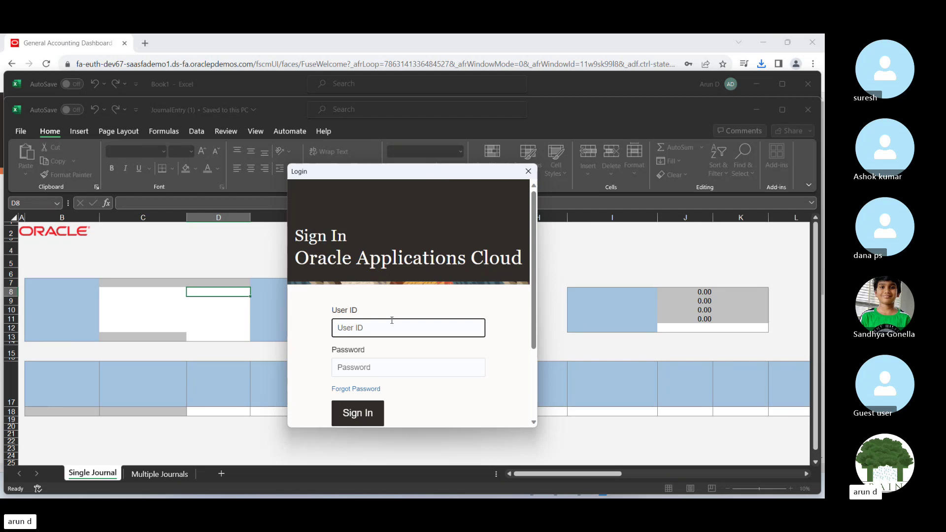
# Sign in with the user ID and password, and skip the add-in update prompt.
pyautogui.hotkey('ctrl', 'v')
pyautogui.press('Tab')
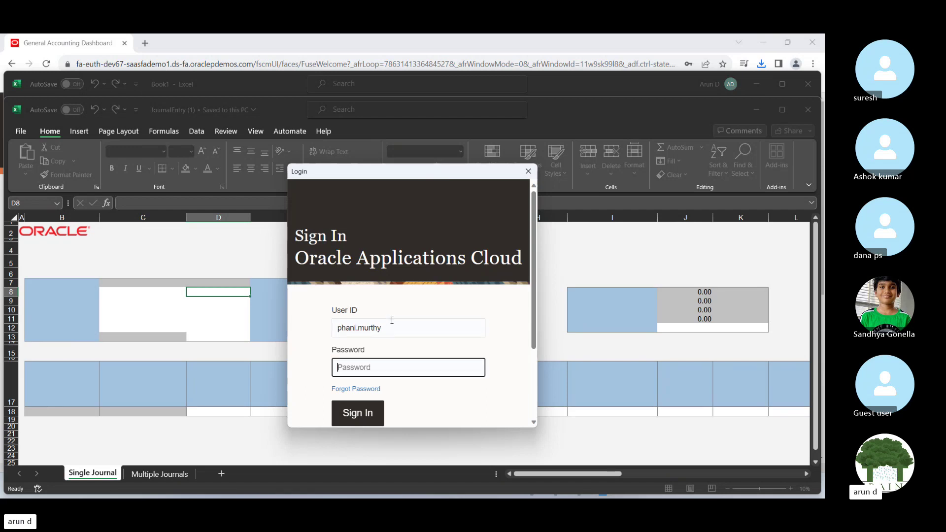
pyautogui.write('••••••••')
pyautogui.press('Return')
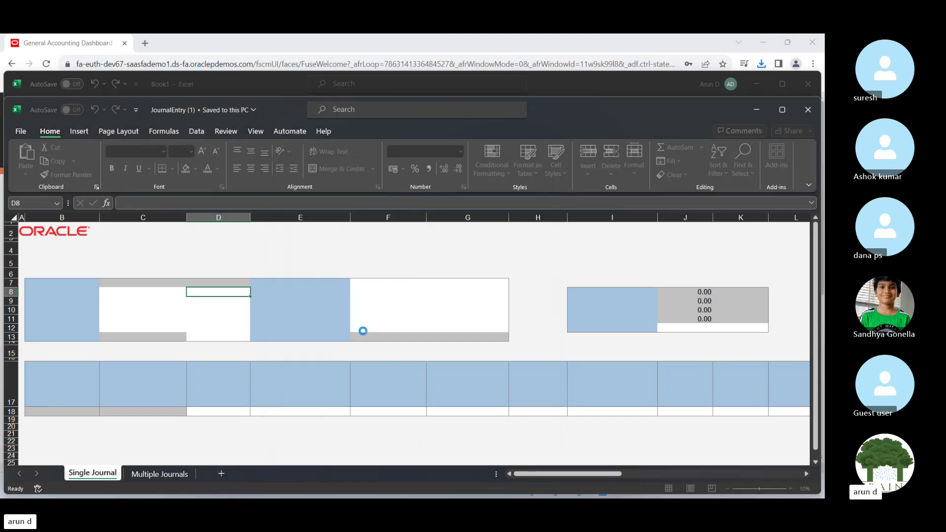
pyautogui.click(536, 324)
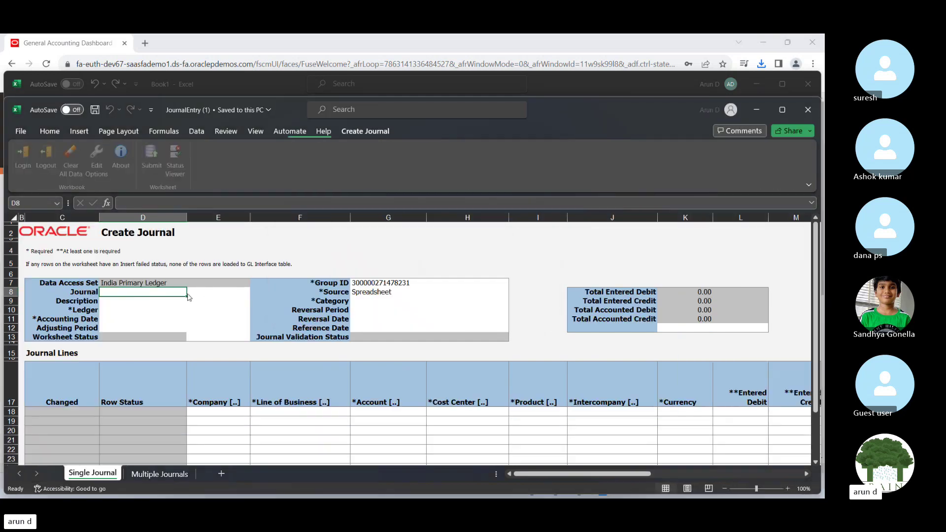
# Set Ledger to India Primary Ledger and start entering Accounting Date 14-10-2023.
pyautogui.click(782, 110)
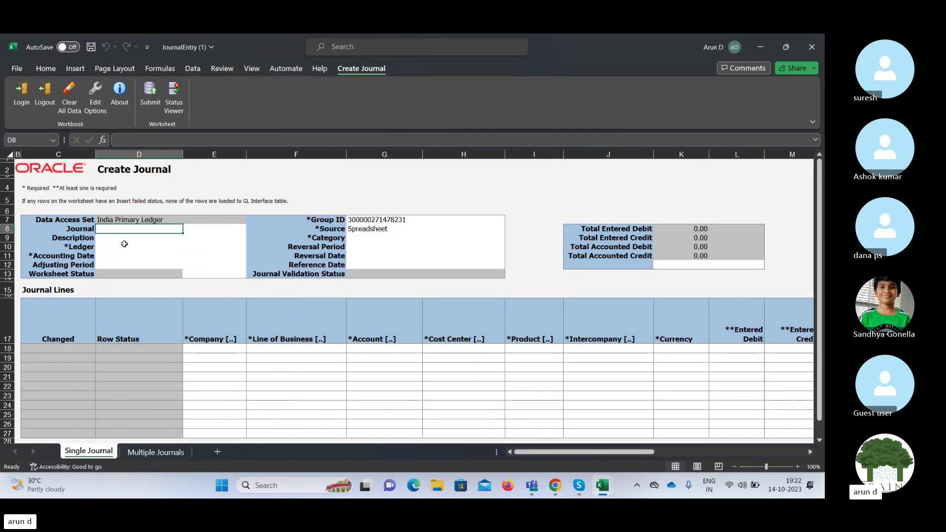
pyautogui.press('Up')
pyautogui.press('Down')
pyautogui.press('Down')
pyautogui.press('Down')
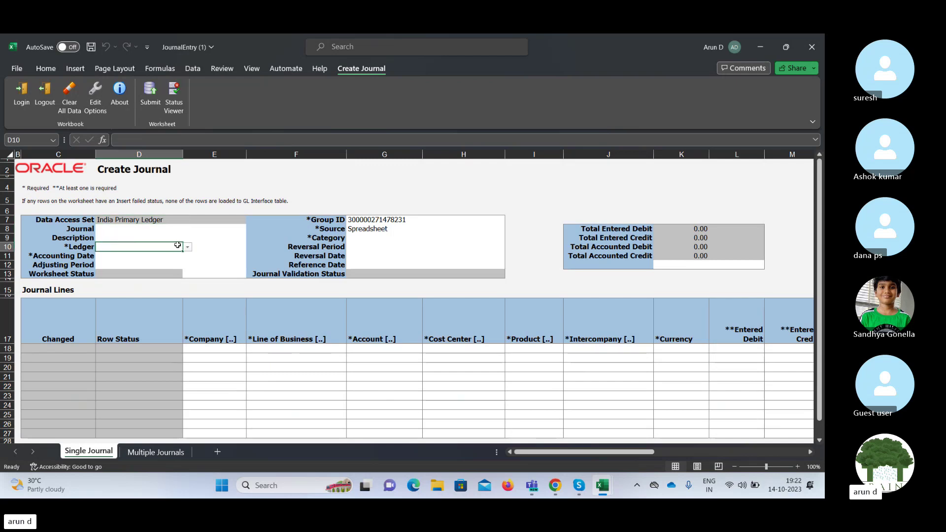
pyautogui.click(189, 248)
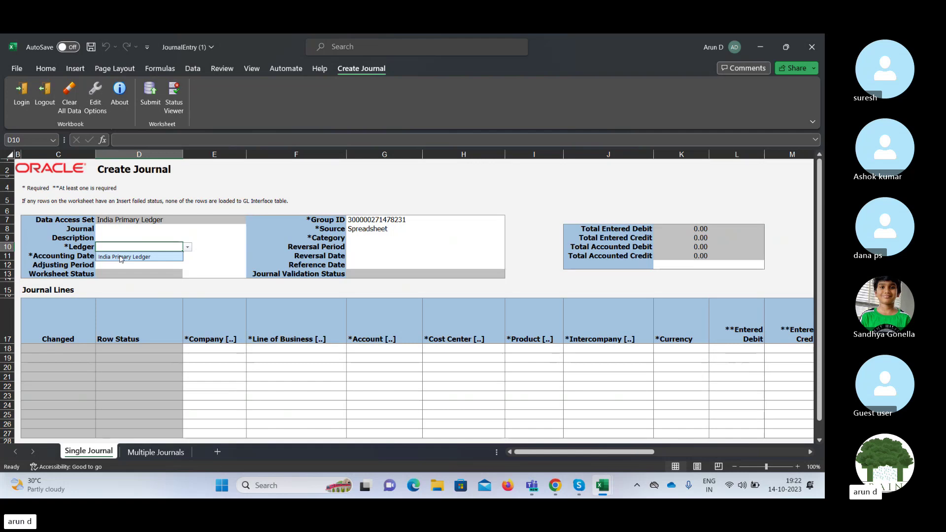
pyautogui.click(124, 256)
pyautogui.click(110, 257)
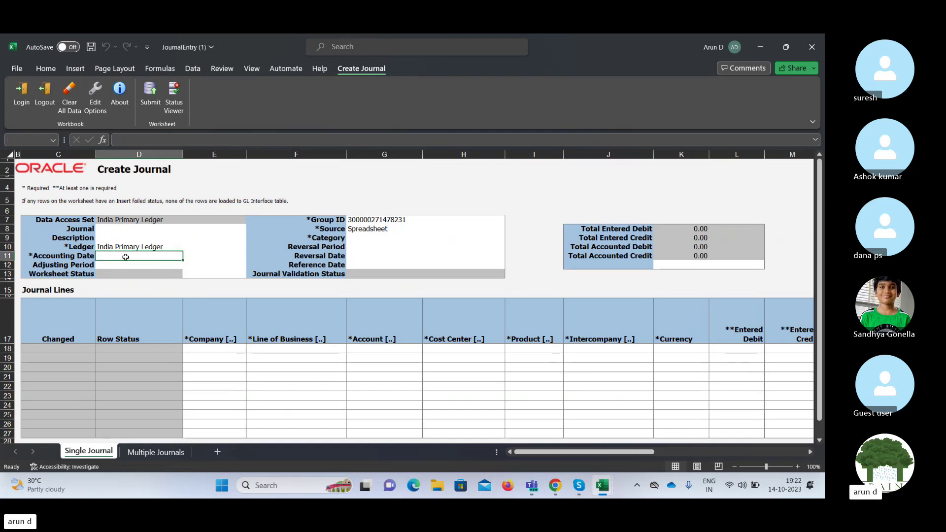
pyautogui.write('14-10-')
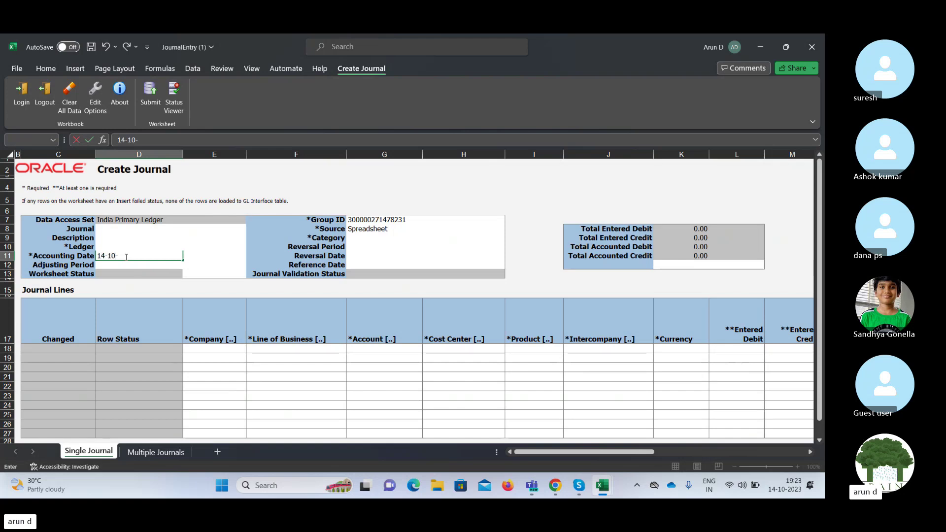
pyautogui.write('2023')
# Commit Accounting Date 14-10-2023 and enter JV 14102023 as both Journal name and Description.
pyautogui.press('Tab')
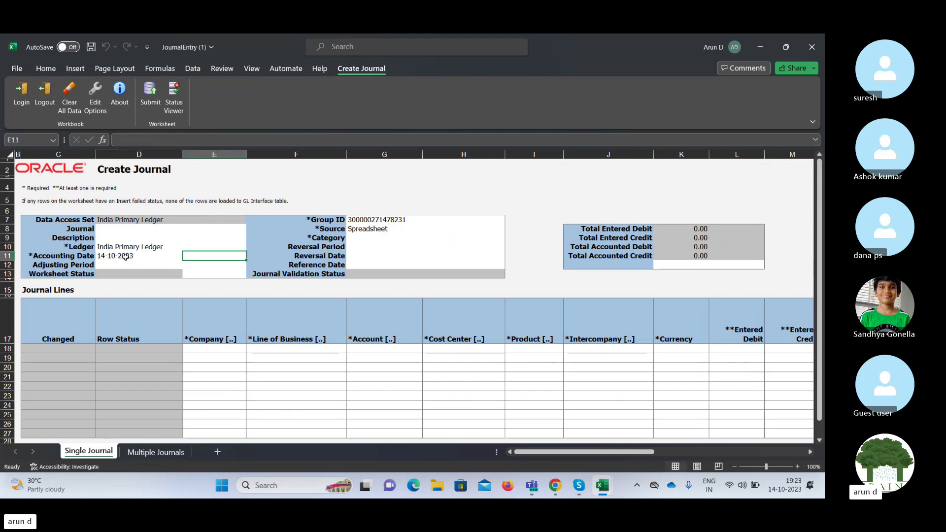
pyautogui.click(127, 256)
pyautogui.press('Up')
pyautogui.press('Up')
pyautogui.press('Up')
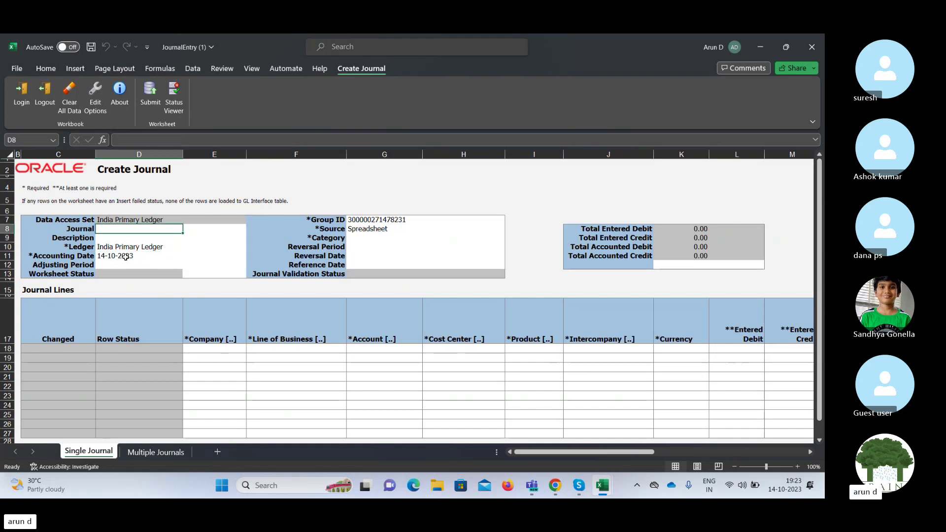
pyautogui.write('JV')
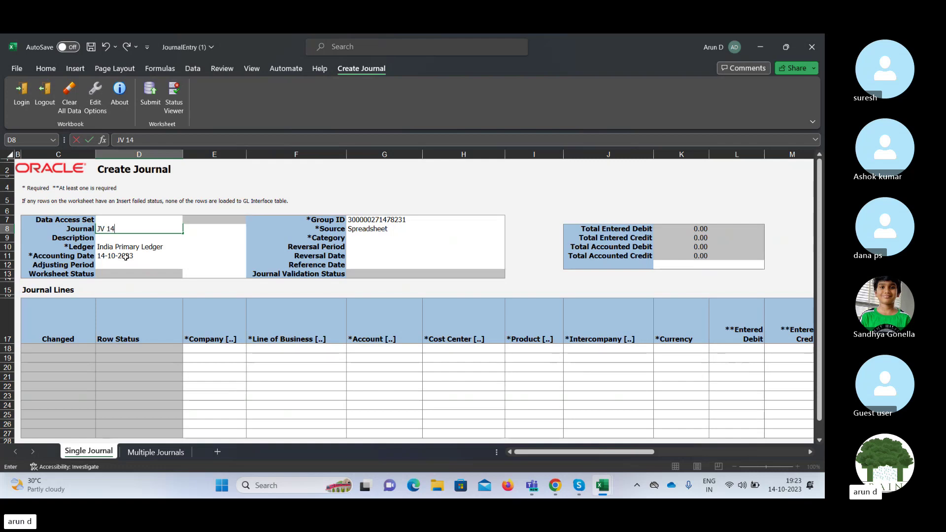
pyautogui.write(' 14102023')
pyautogui.press('Return')
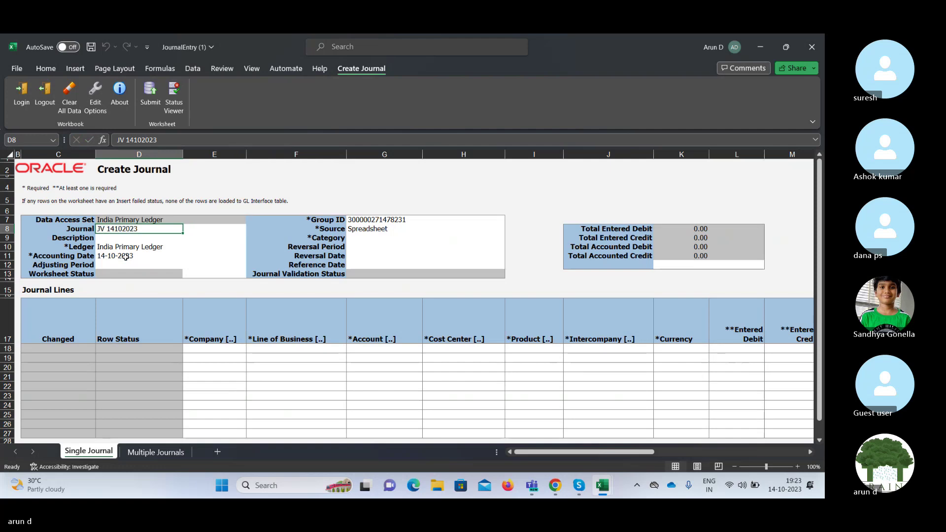
pyautogui.hotkey('ctrl', 'c')
pyautogui.press('Down')
pyautogui.hotkey('ctrl', 'v')
pyautogui.press('Escape')
# Enter Adjustment in the Category cell.
pyautogui.press('Down')
pyautogui.press('Down')
pyautogui.press('Down')
pyautogui.press('Down')
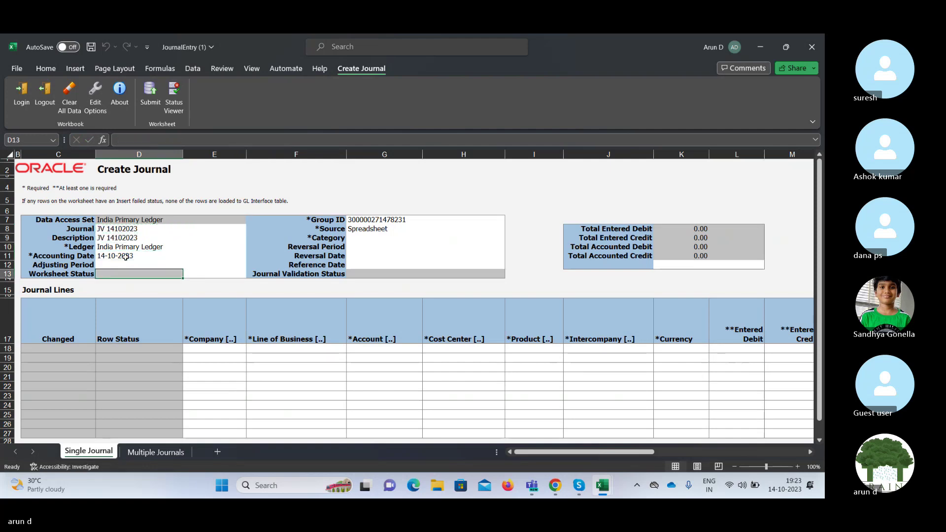
pyautogui.press('Right')
pyautogui.press('Right')
pyautogui.press('Up')
pyautogui.press('Up')
pyautogui.press('Up')
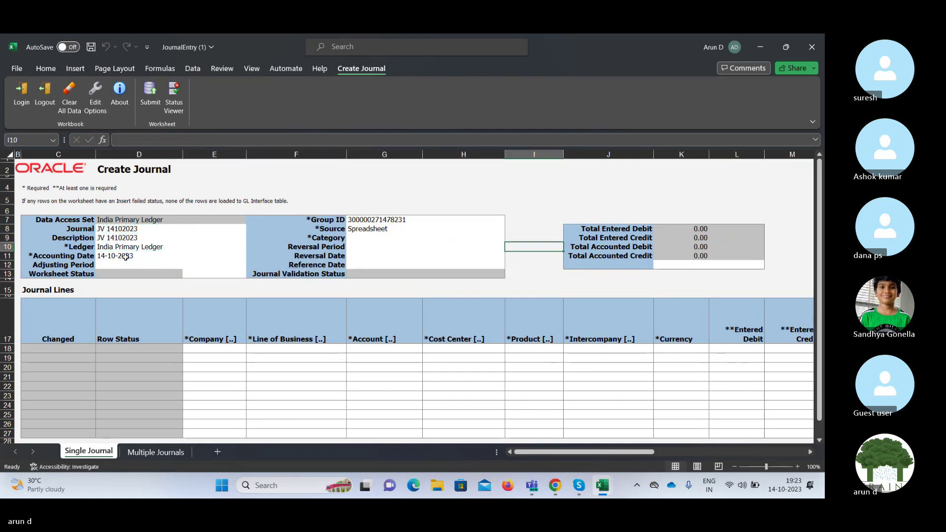
pyautogui.press('Left')
pyautogui.press('Left')
pyautogui.press('Right')
pyautogui.press('Left')
pyautogui.press('Up')
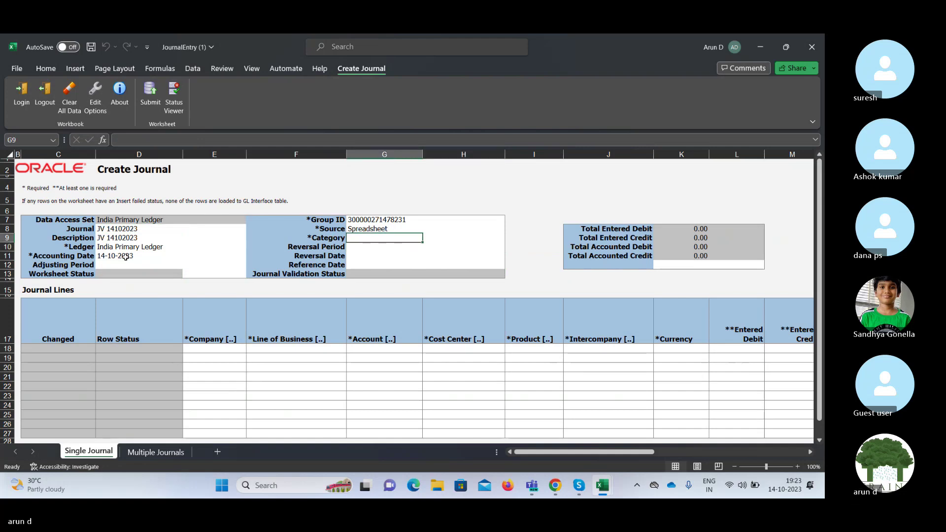
pyautogui.write('Adjust')
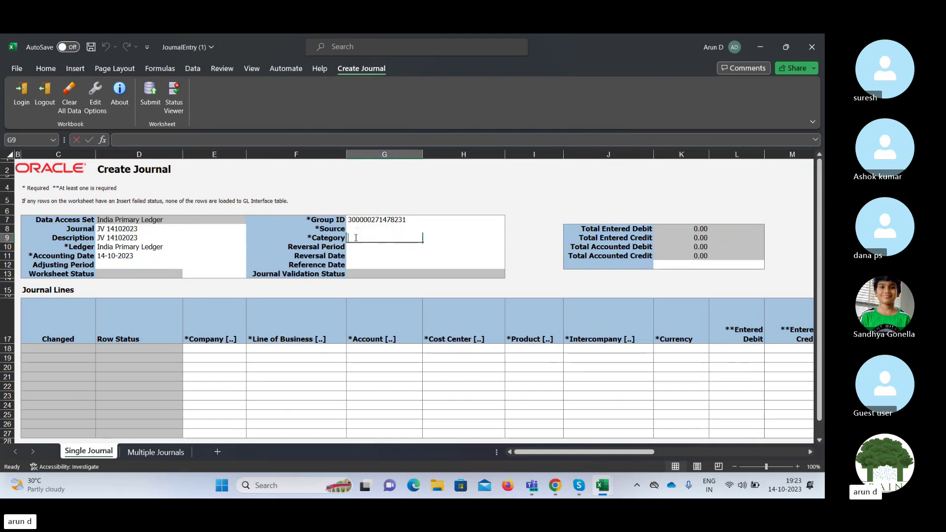
pyautogui.write('ment')
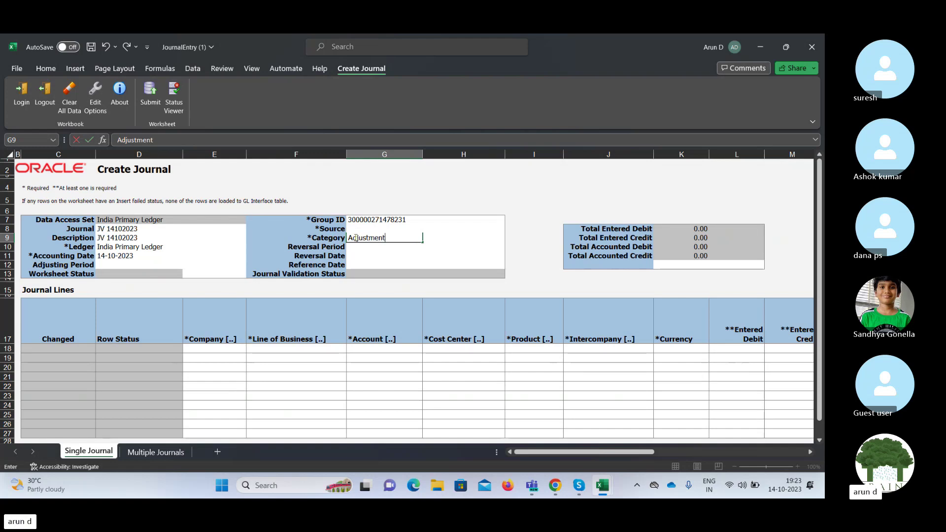
pyautogui.press('Return')
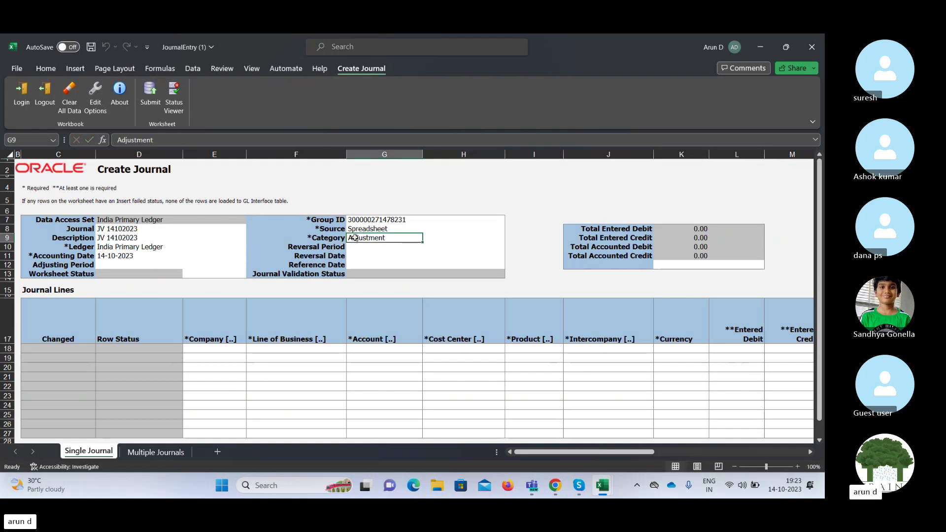
pyautogui.press('Down')
pyautogui.press('Down')
pyautogui.press('Down')
pyautogui.press('Down')
pyautogui.press('Down')
pyautogui.press('Down')
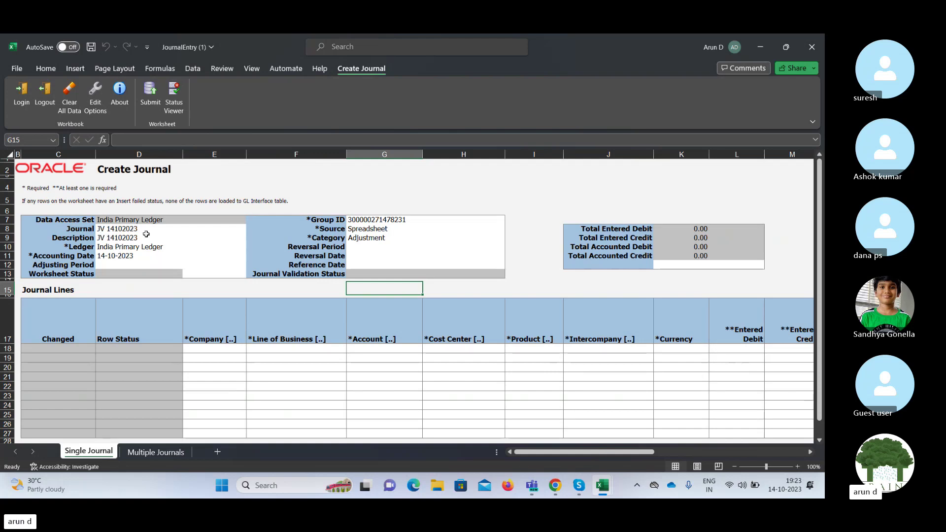
# Select the first journal line's Company cell E18 and step across its segment columns.
pyautogui.click(202, 349)
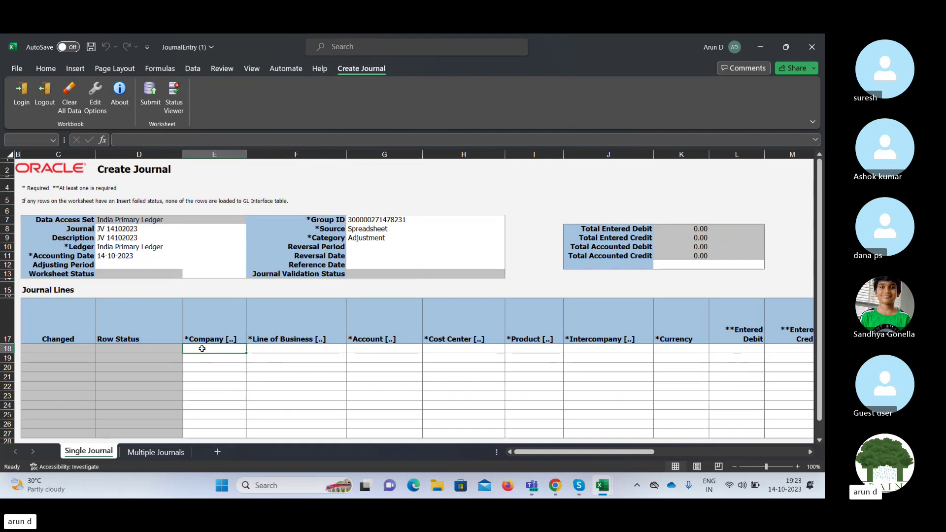
pyautogui.press('Right')
pyautogui.press('Right')
pyautogui.press('Right')
pyautogui.press('Left')
pyautogui.press('Left')
pyautogui.press('Left')
pyautogui.press('Right')
pyautogui.press('Right')
pyautogui.press('Left')
pyautogui.press('Left')
pyautogui.press('Right')
pyautogui.press('Right')
pyautogui.press('Right')
pyautogui.press('Right')
pyautogui.press('Right')
pyautogui.press('Right')
pyautogui.press('Right')
pyautogui.press('Right')
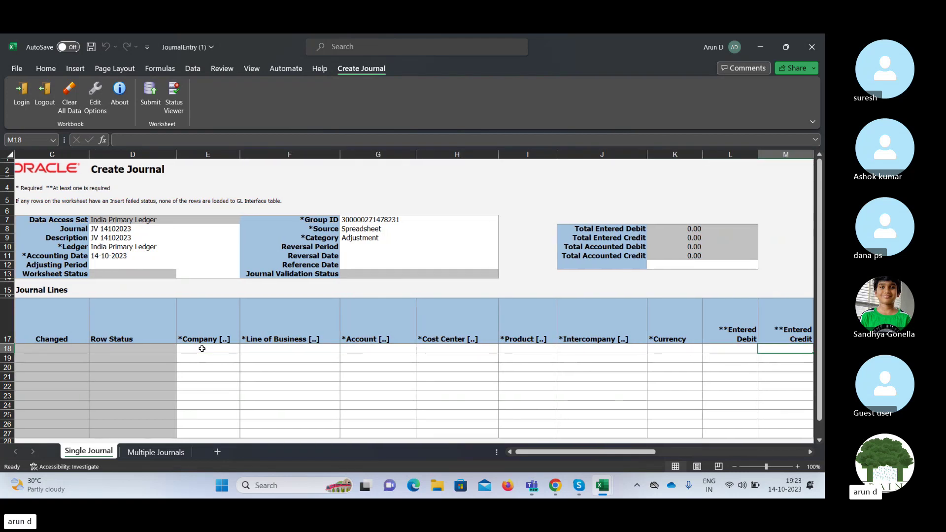
pyautogui.press('Right')
pyautogui.press('Right')
pyautogui.press('Right')
pyautogui.press('Right')
pyautogui.press('Right')
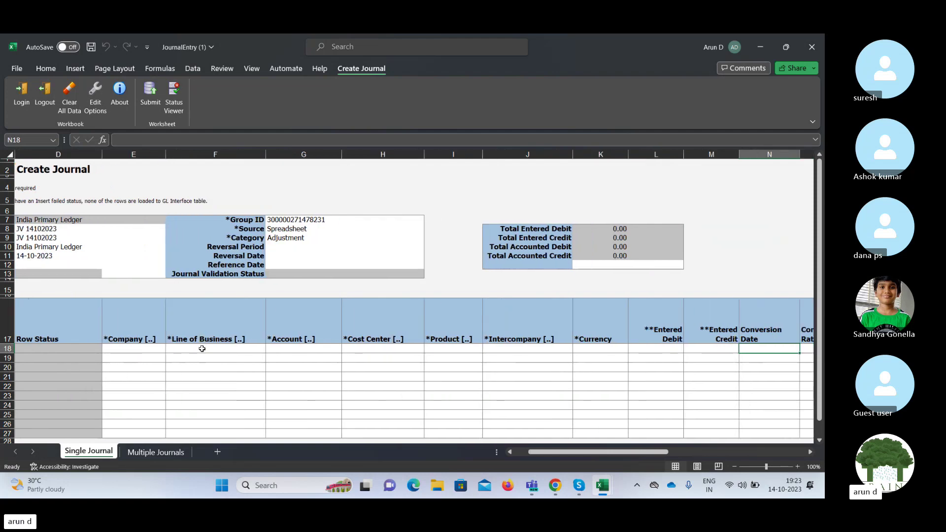
pyautogui.press('Left')
pyautogui.press('Left')
pyautogui.press('Left')
pyautogui.press('Left')
pyautogui.press('Left')
pyautogui.press('Left')
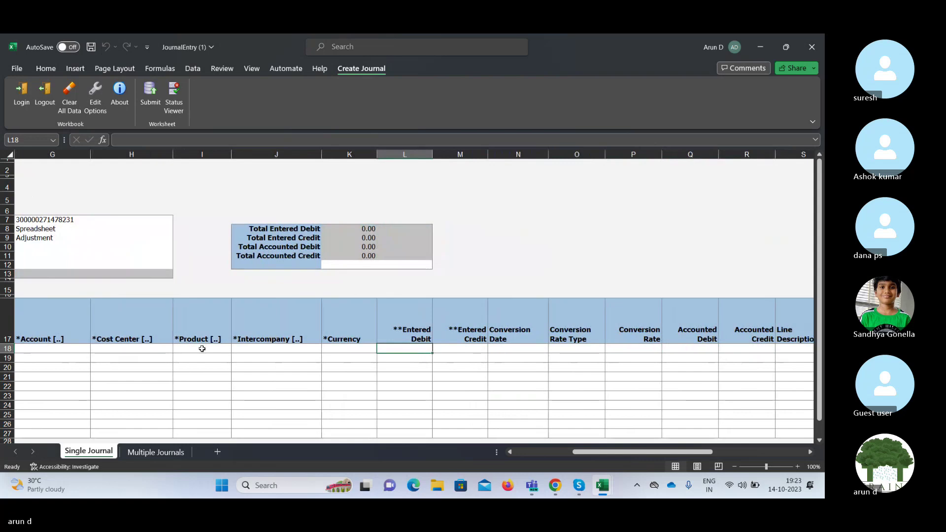
pyautogui.press('Left')
pyautogui.press('Left')
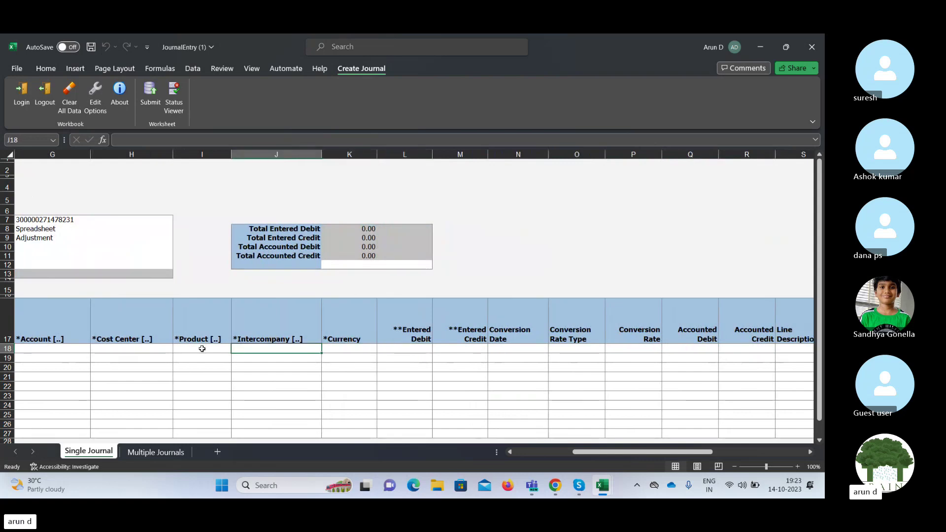
pyautogui.press('Left')
pyautogui.press('Right')
pyautogui.press('Right')
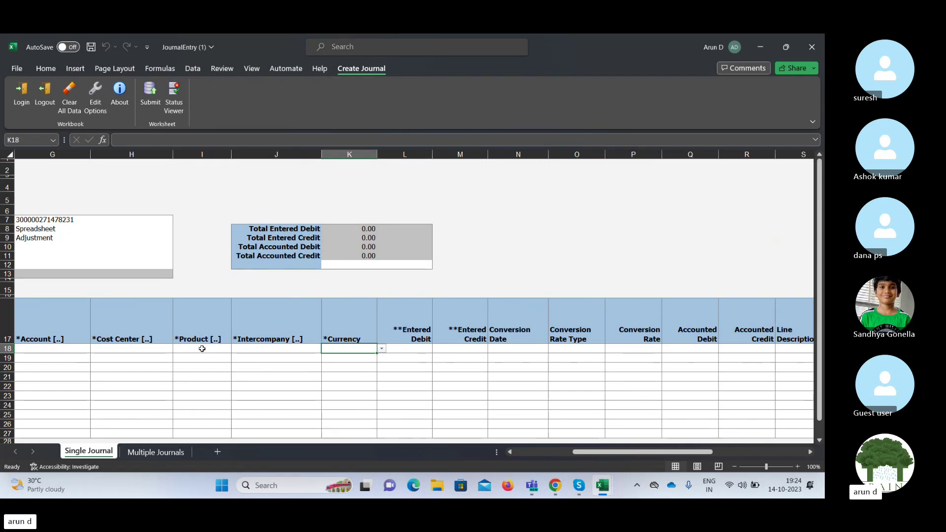
pyautogui.press('Tab')
pyautogui.press('Tab')
pyautogui.press('Tab')
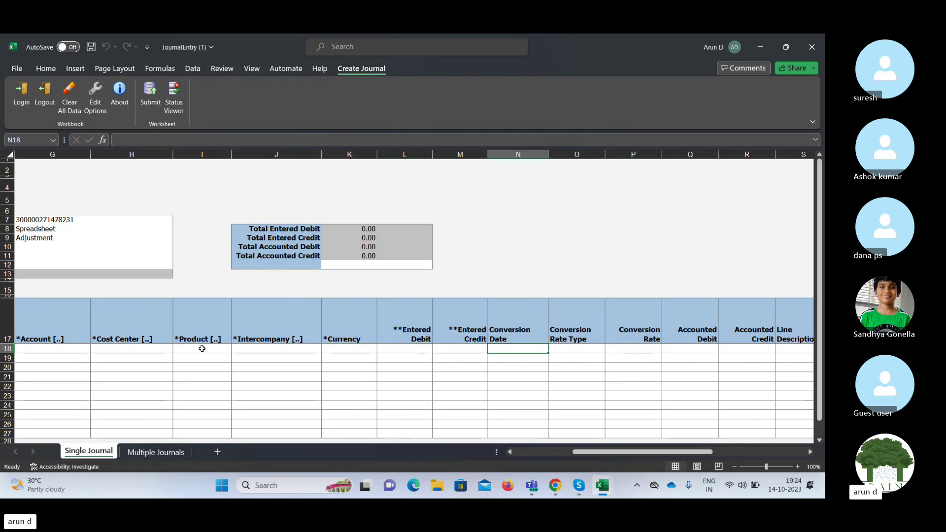
pyautogui.hotkey('shift', 'Tab')
pyautogui.hotkey('shift', 'Tab')
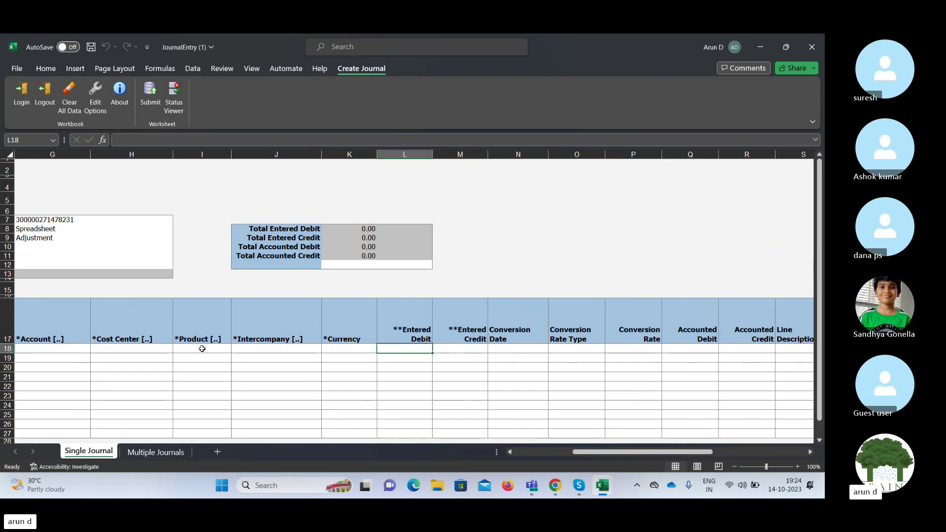
pyautogui.press('Tab')
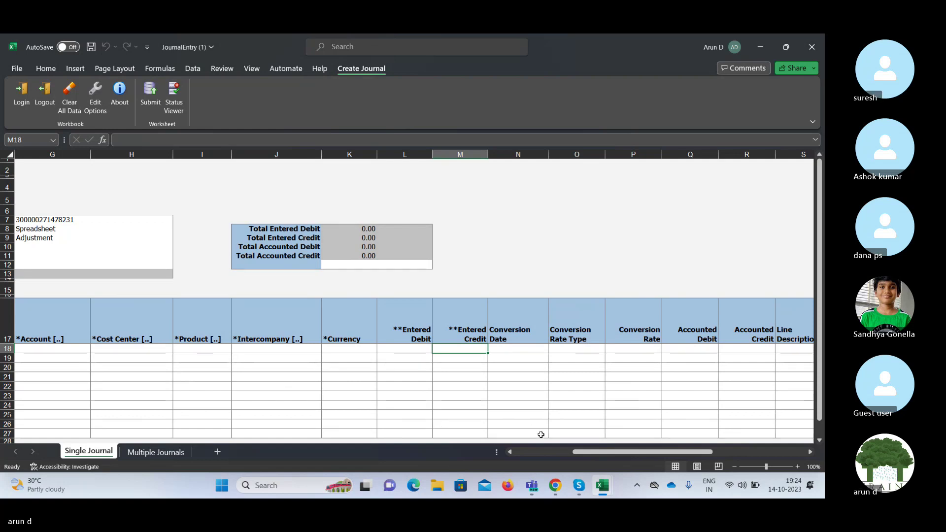
pyautogui.click(579, 486)
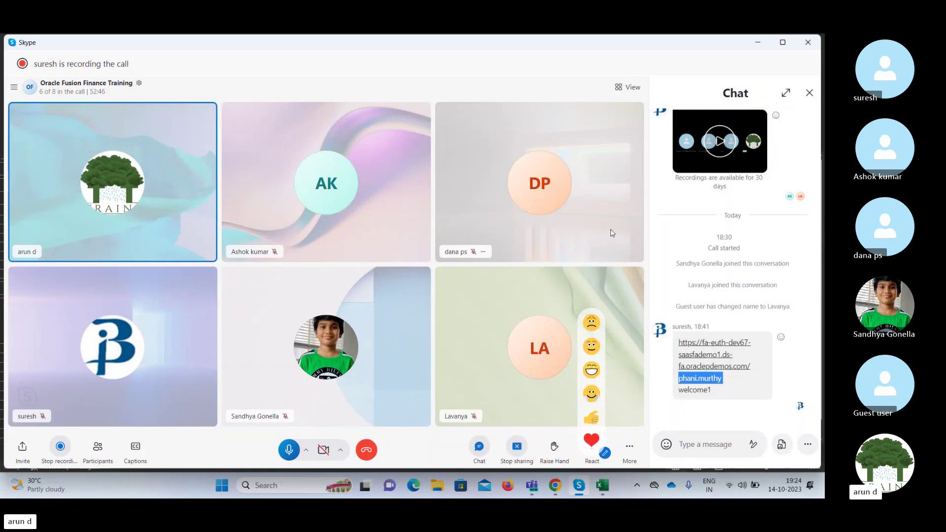
pyautogui.click(756, 45)
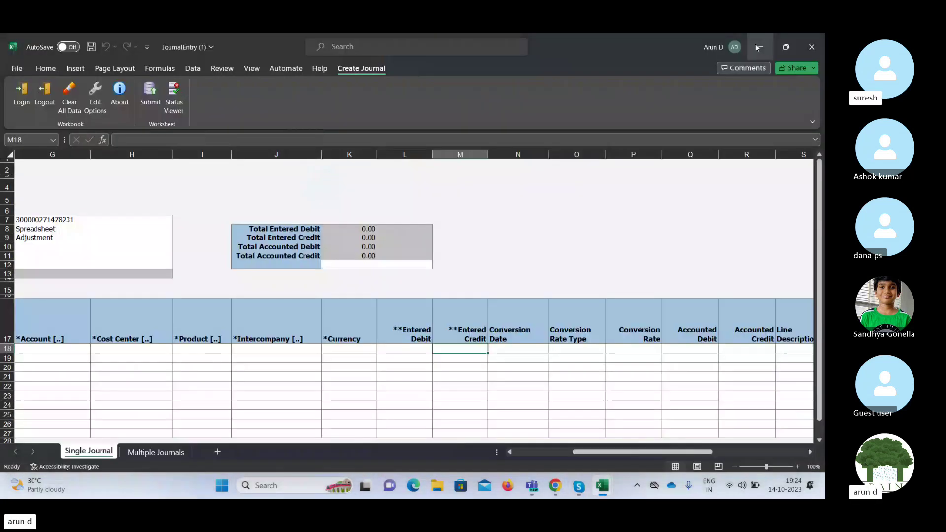
pyautogui.click(579, 486)
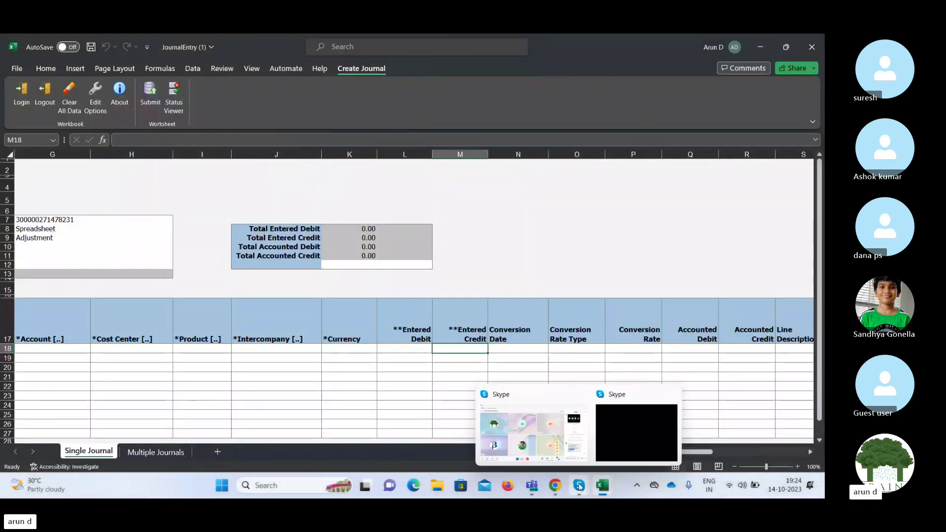
pyautogui.click(532, 433)
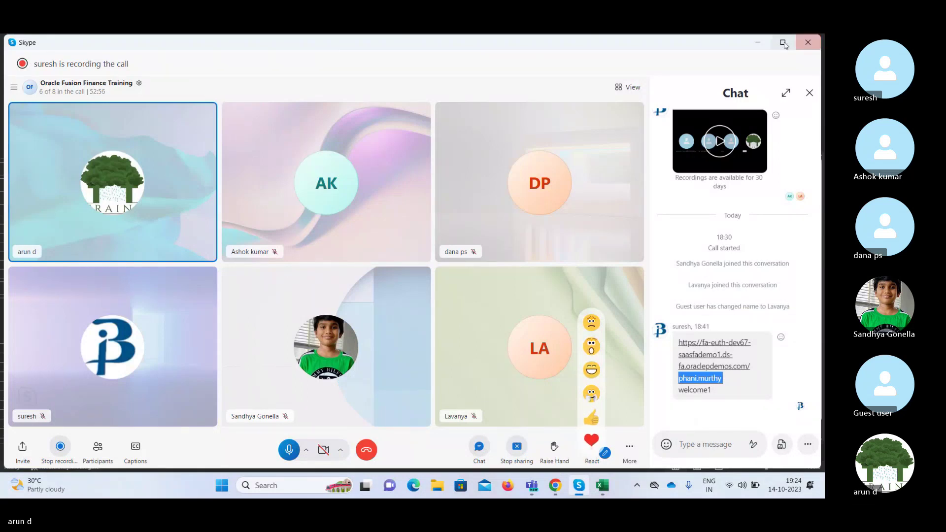
pyautogui.click(758, 43)
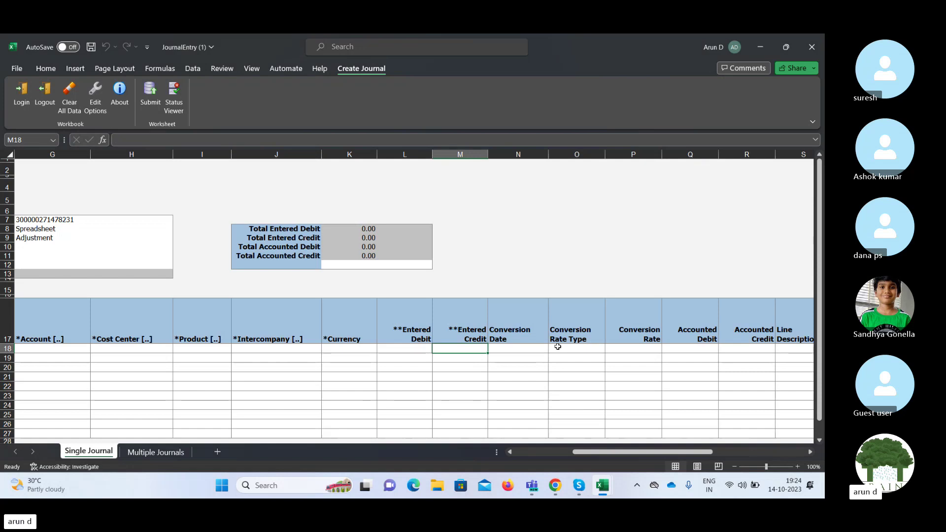
pyautogui.press('Right')
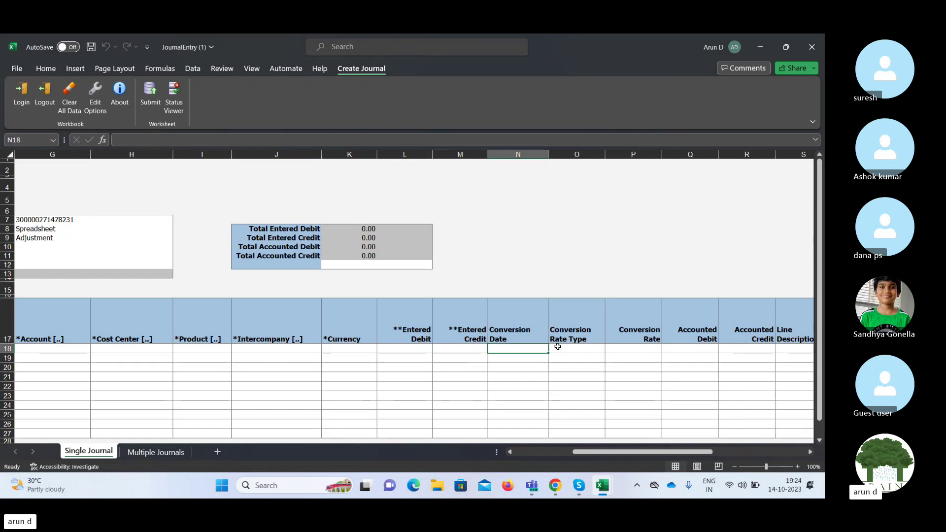
pyautogui.press('Right')
pyautogui.press('Right')
pyautogui.press('Right')
pyautogui.press('Right')
pyautogui.press('Right')
pyautogui.press('Right')
pyautogui.press('Right')
pyautogui.press('Right')
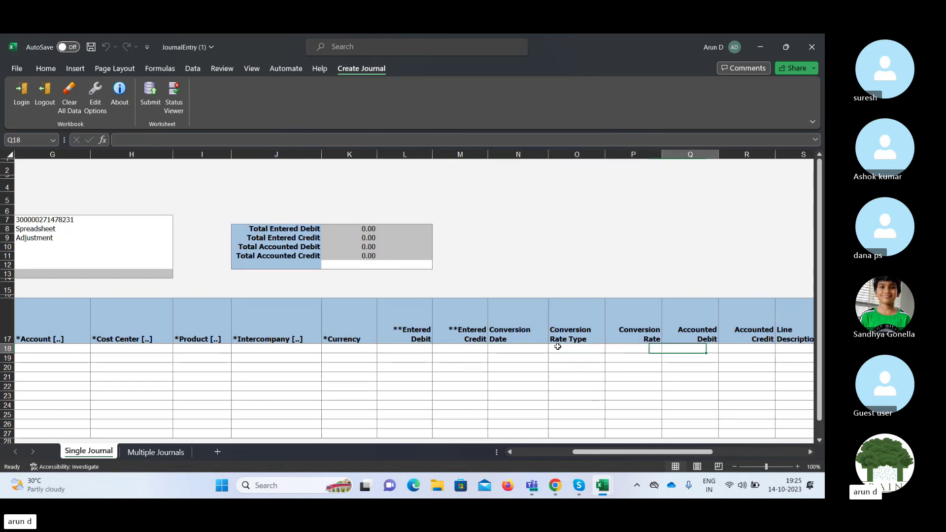
pyautogui.press('Right')
pyautogui.press('Right')
pyautogui.press('Right')
pyautogui.press('Right')
pyautogui.press('Right')
pyautogui.press('Right')
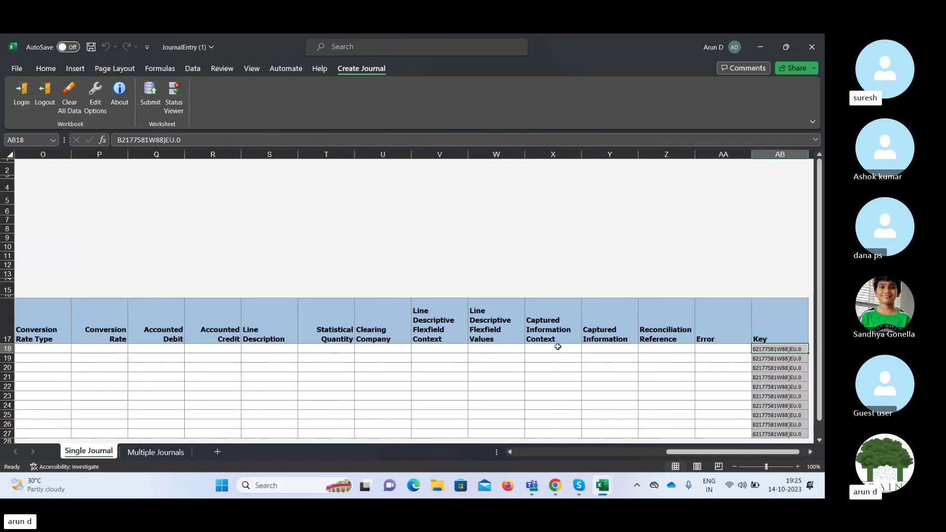
pyautogui.press('Left')
pyautogui.press('Left')
pyautogui.moveTo(577, 486)
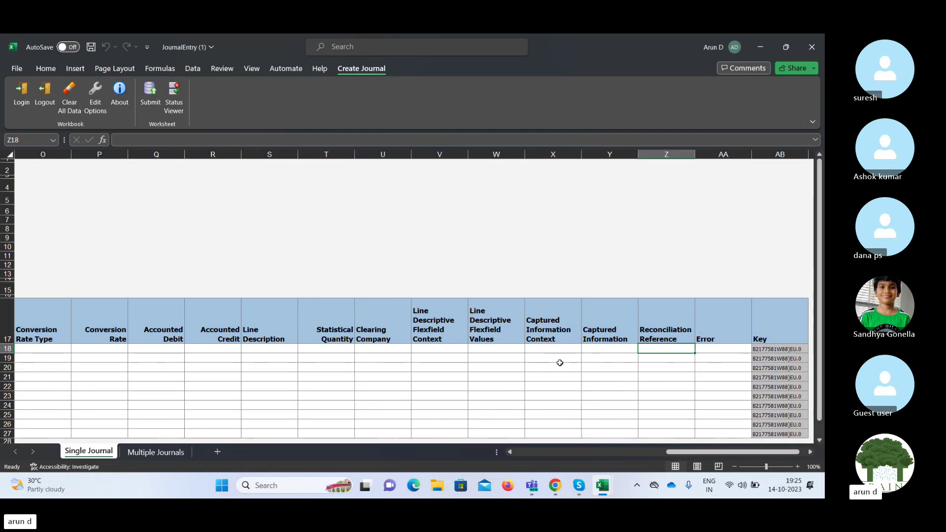
pyautogui.press('Left')
pyautogui.press('Left')
pyautogui.press('Left')
pyautogui.press('Left')
pyautogui.press('Left')
pyautogui.press('Left')
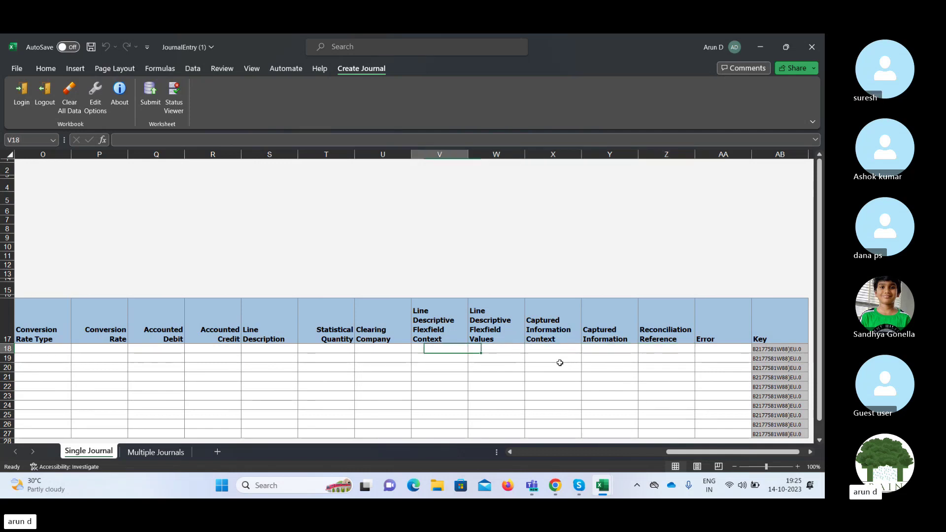
pyautogui.press('Left')
pyautogui.press('Left')
pyautogui.press('Left')
pyautogui.press('Left')
pyautogui.press('Left')
pyautogui.press('Left')
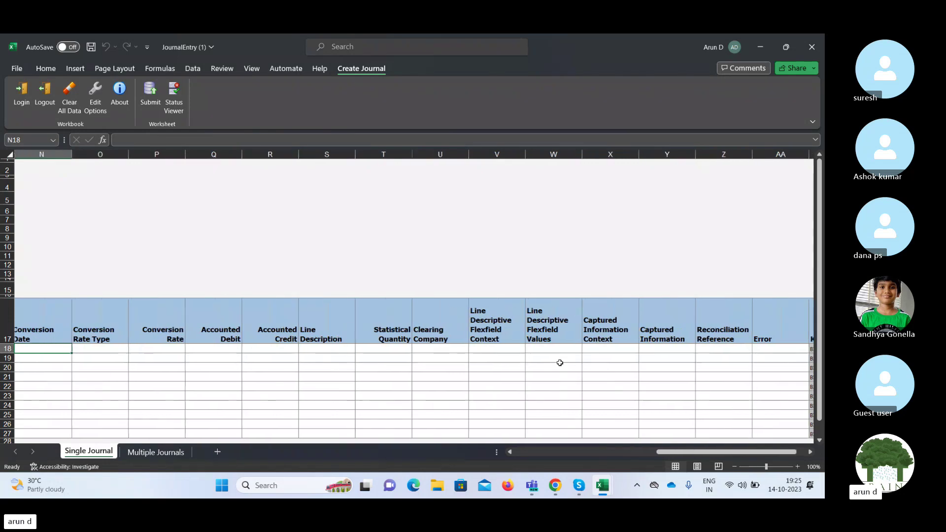
pyautogui.press('Right')
pyautogui.press('Left')
pyautogui.press('Left')
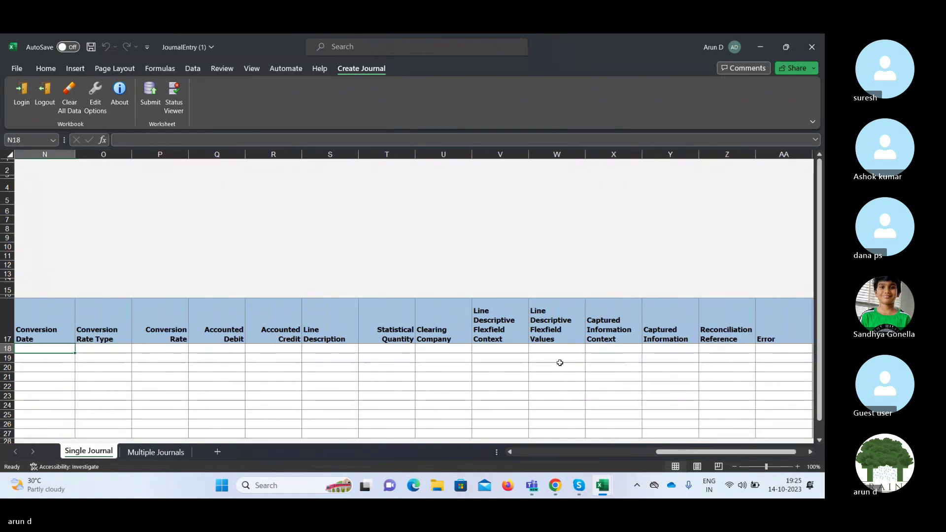
pyautogui.press('Left')
pyautogui.press('Left')
pyautogui.press('Left')
pyautogui.press('Left')
pyautogui.press('Left')
pyautogui.press('Left')
pyautogui.press('Left')
pyautogui.press('Left')
pyautogui.press('Left')
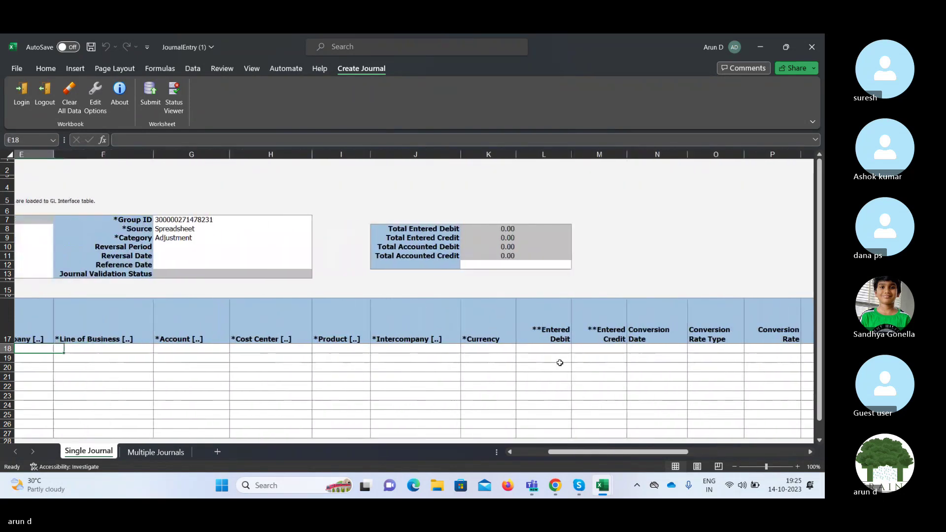
pyautogui.press('Left')
pyautogui.press('Right')
pyautogui.press('Right')
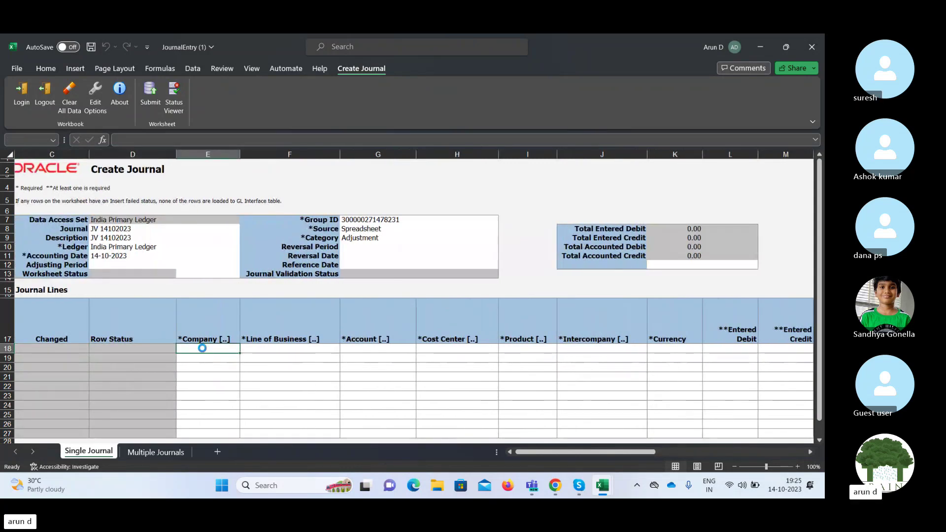
# Load account combination 410.40.11200.000.000.000 (Cash) into row 18 via the Accounts Key Flexfield.
pyautogui.doubleClick(202, 349)
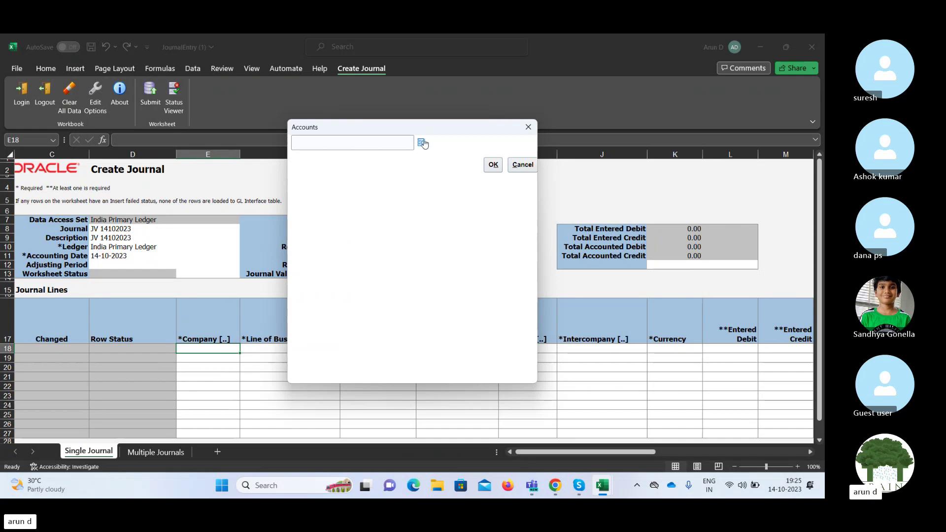
pyautogui.click(422, 143)
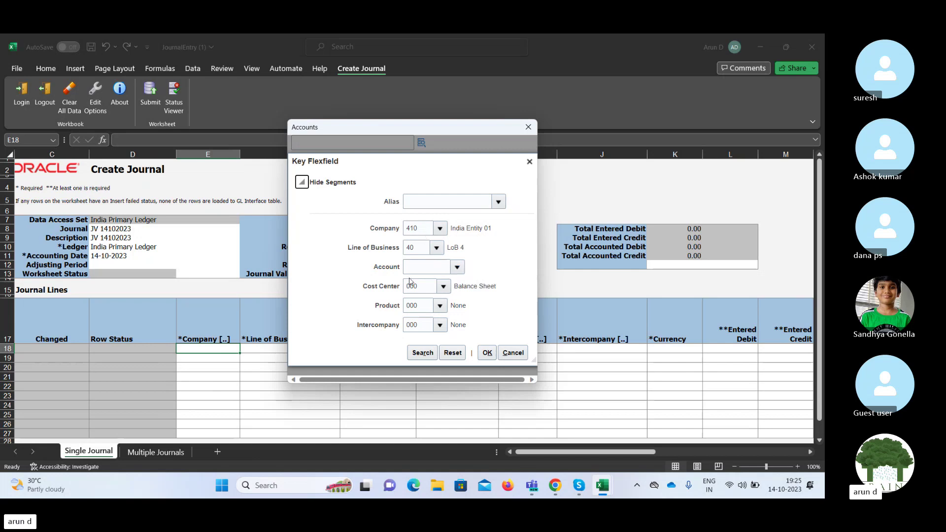
pyautogui.click(457, 267)
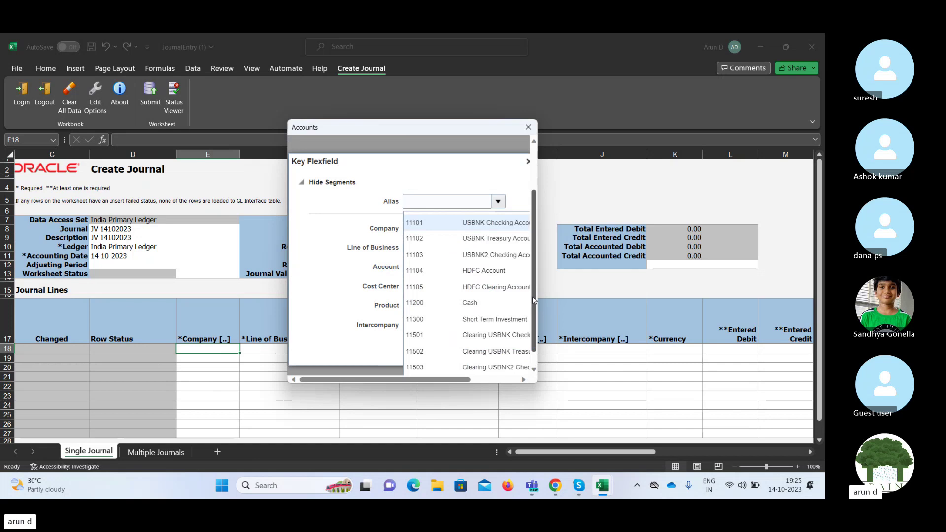
pyautogui.scroll(-1, 532, 298)
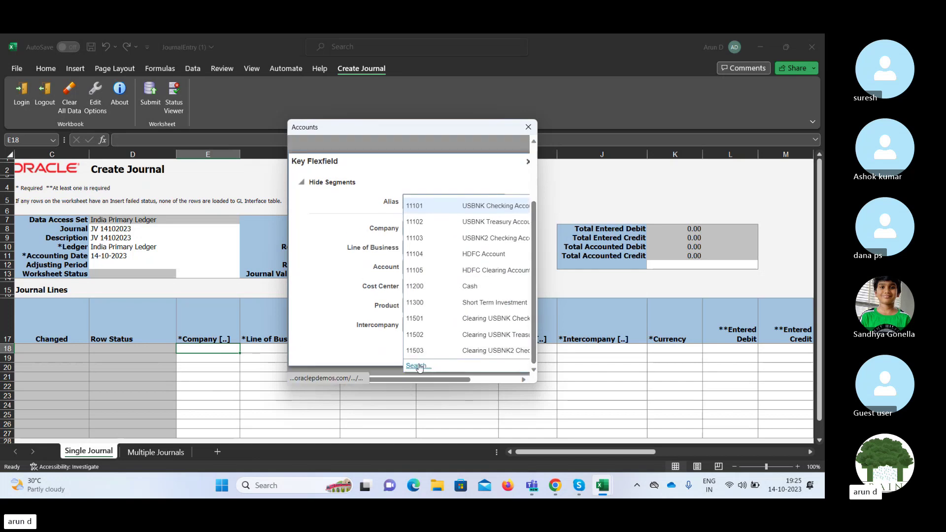
pyautogui.click(417, 366)
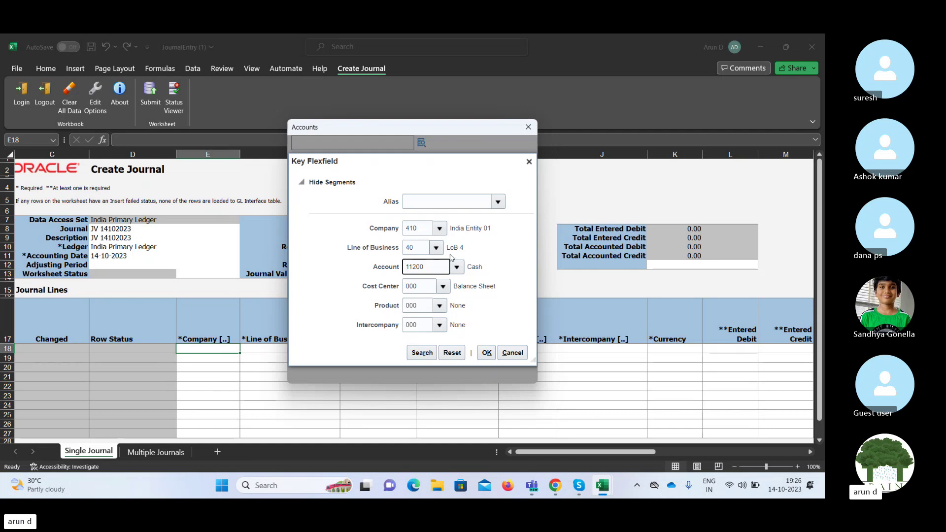
pyautogui.click(480, 353)
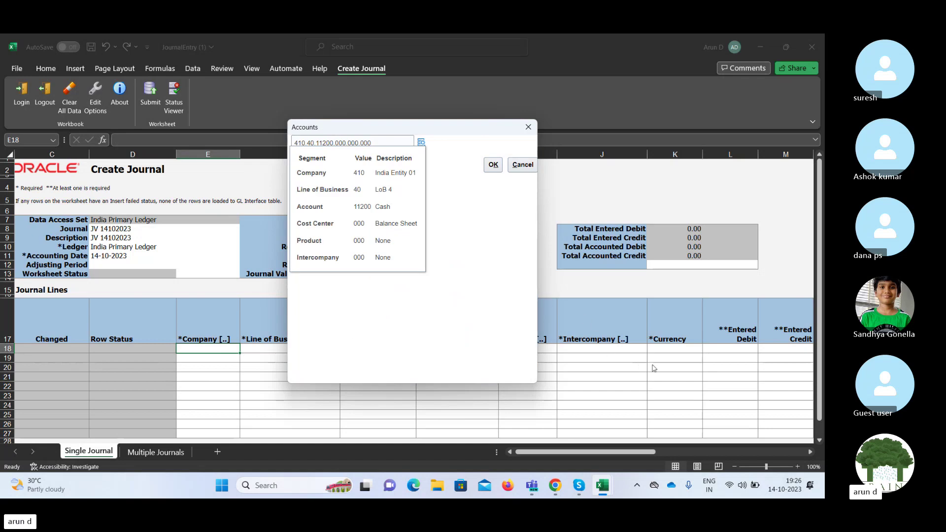
pyautogui.click(493, 166)
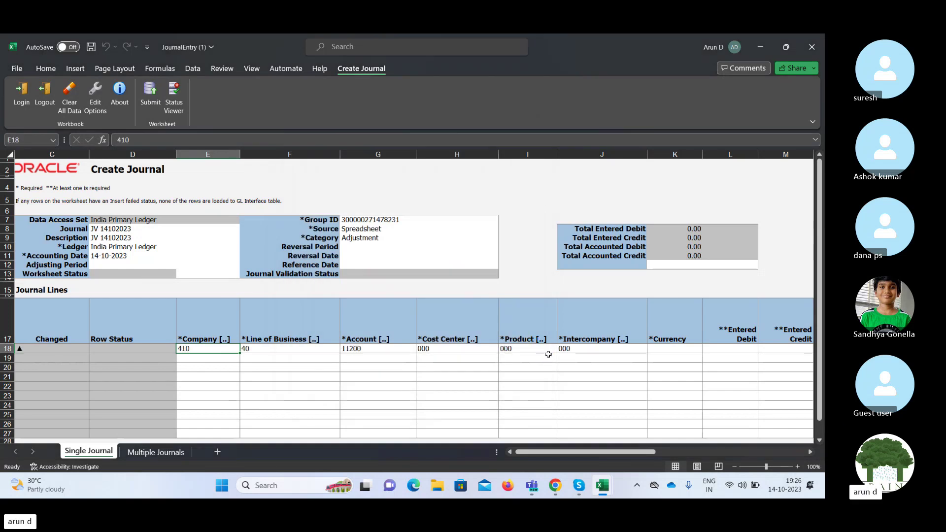
# Give row 18 currency INR and an entered debit of 23,500.
pyautogui.click(668, 349)
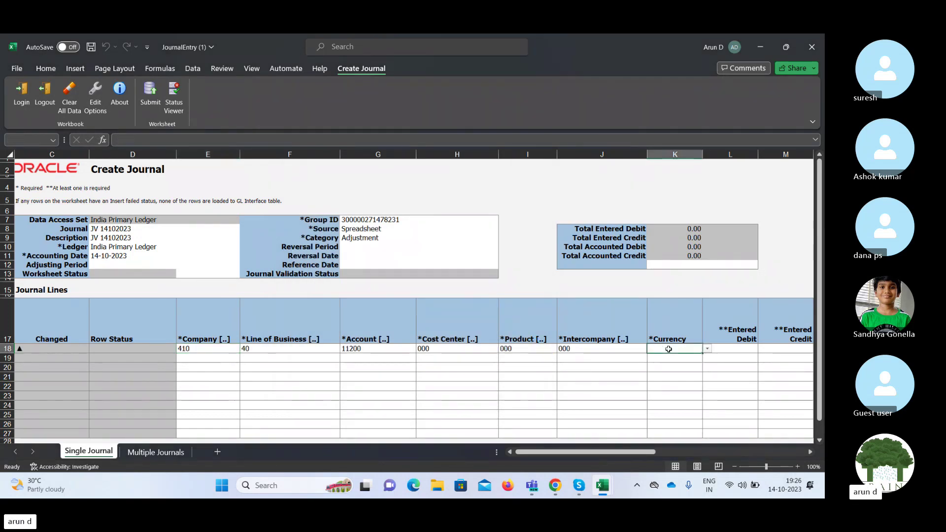
pyautogui.hotkey('alt', 'Down')
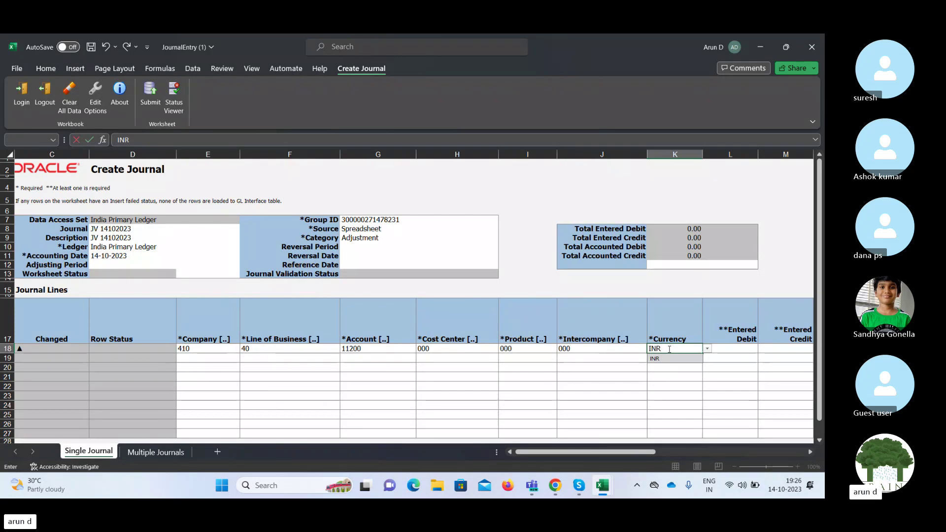
pyautogui.press('Return')
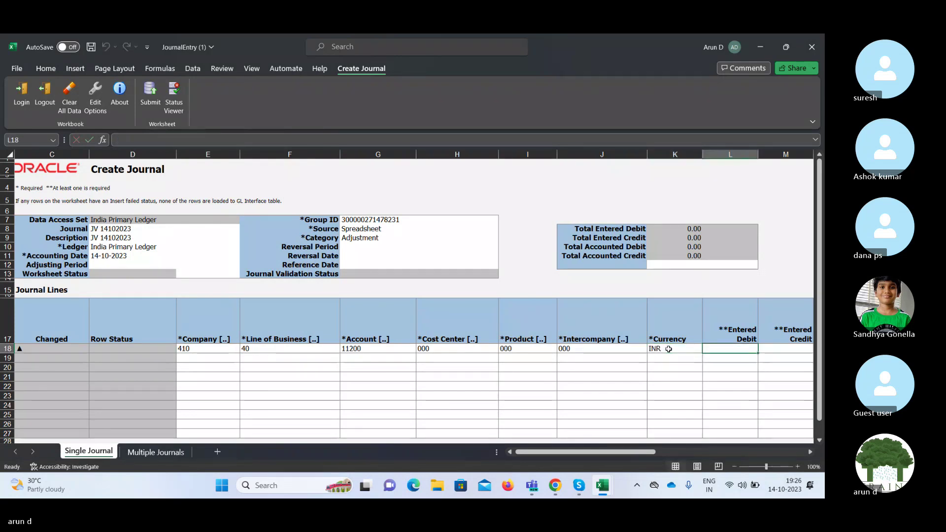
pyautogui.write('23,500')
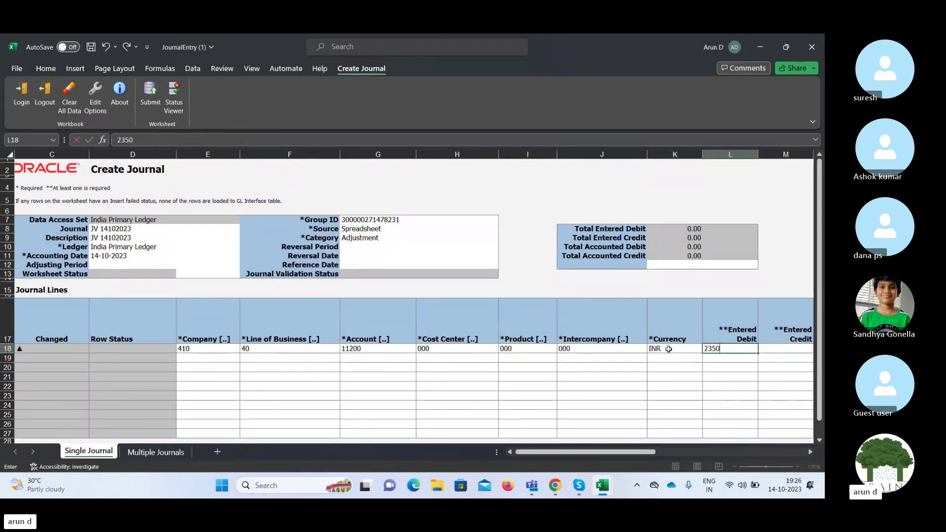
pyautogui.press('Return')
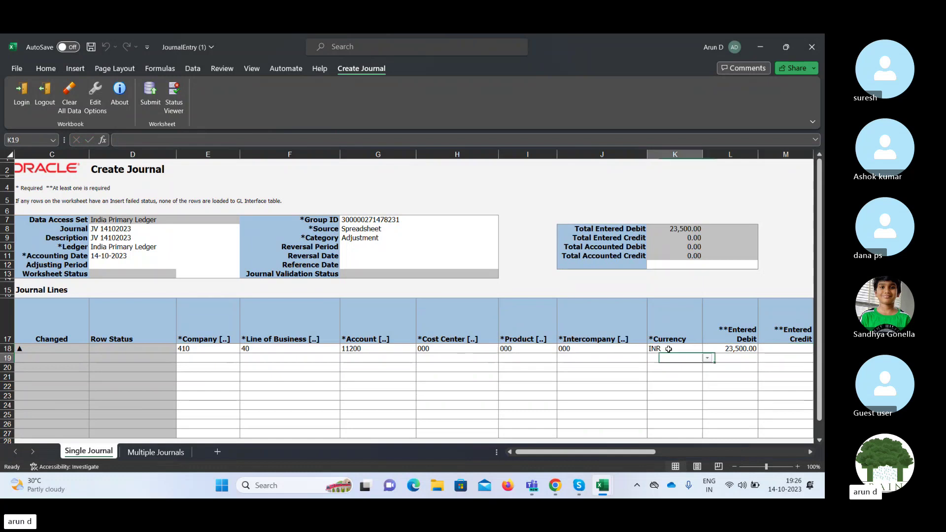
pyautogui.press('Left')
pyautogui.press('Left')
pyautogui.press('Left')
pyautogui.press('Left')
pyautogui.press('Left')
pyautogui.press('Left')
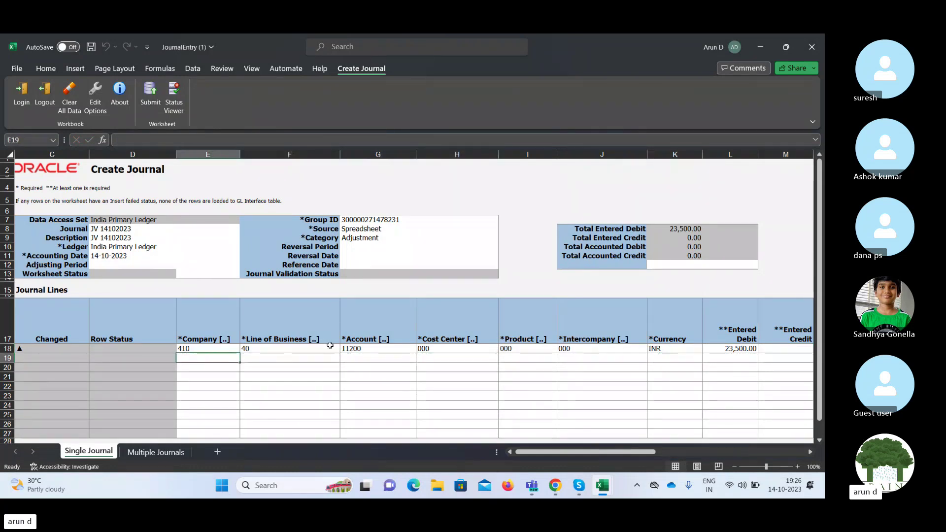
# Open row 19's account search and try the description searches 'Red' and 'Rent'.
pyautogui.doubleClick(202, 358)
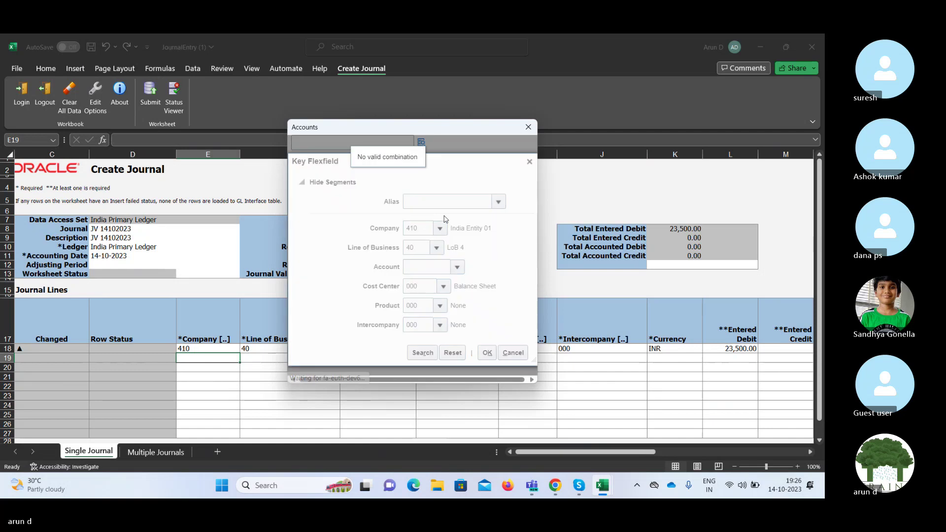
pyautogui.click(457, 267)
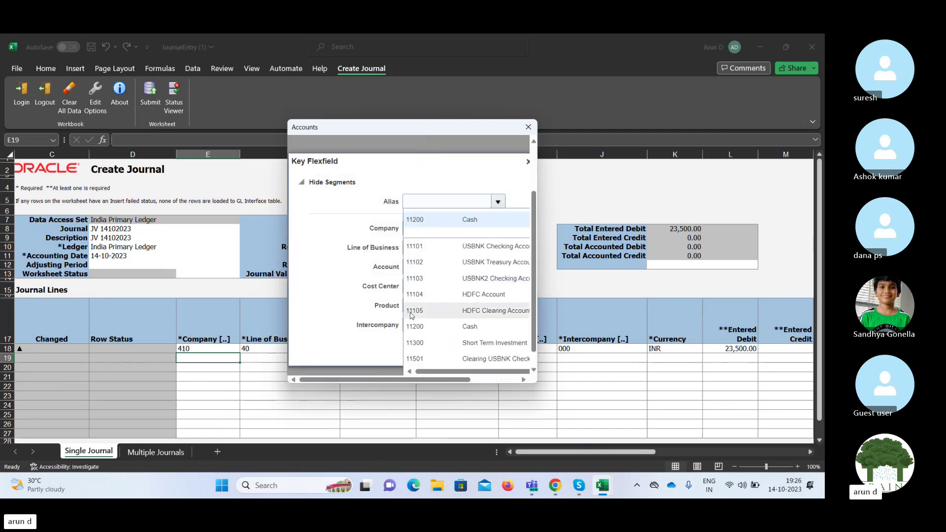
pyautogui.scroll(-1, 536, 287)
pyautogui.scroll(1, 537, 311)
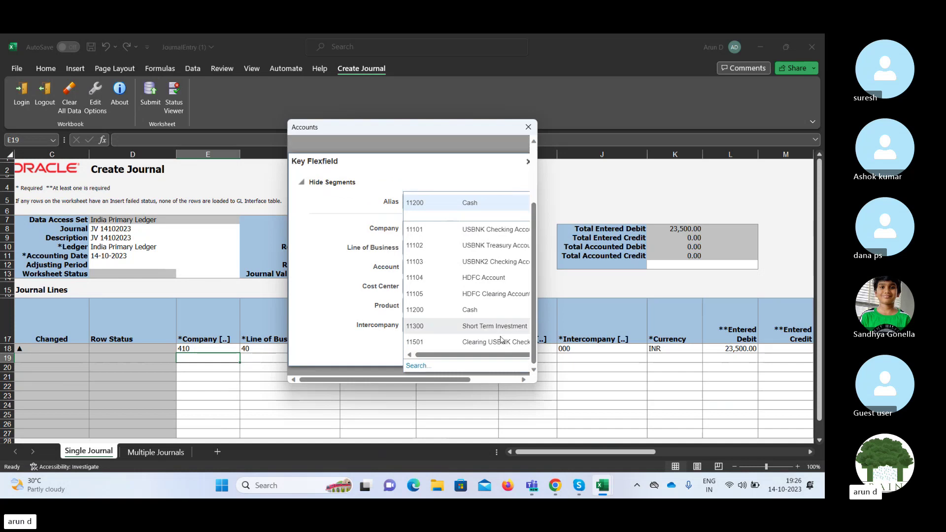
pyautogui.click(418, 366)
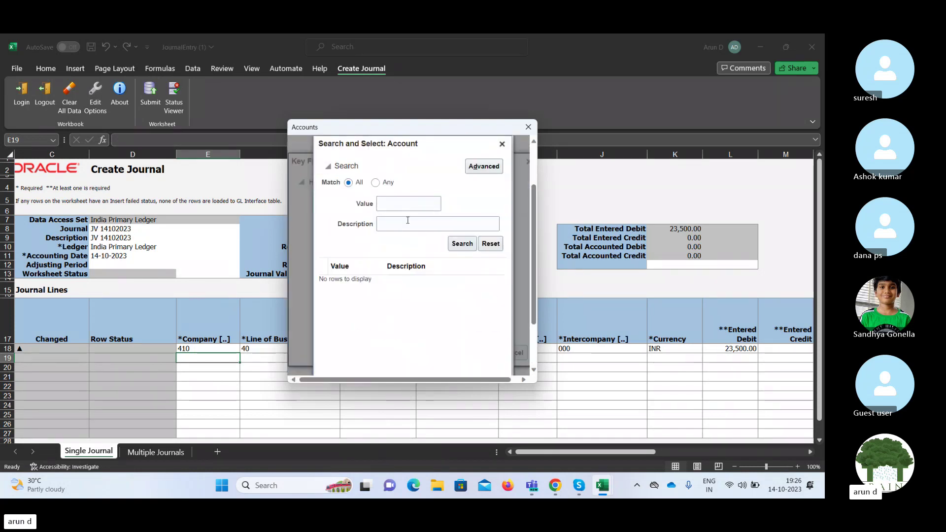
pyautogui.click(412, 226)
pyautogui.write('Red')
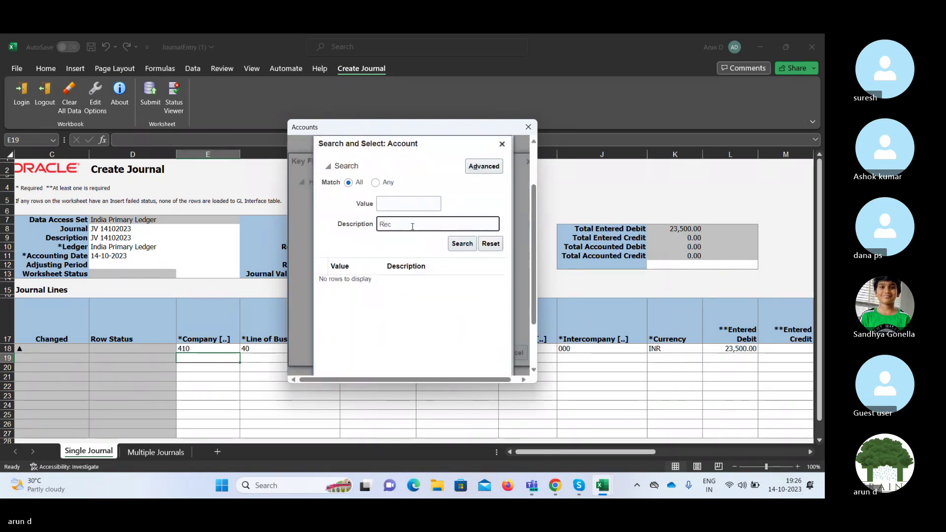
pyautogui.press('Return')
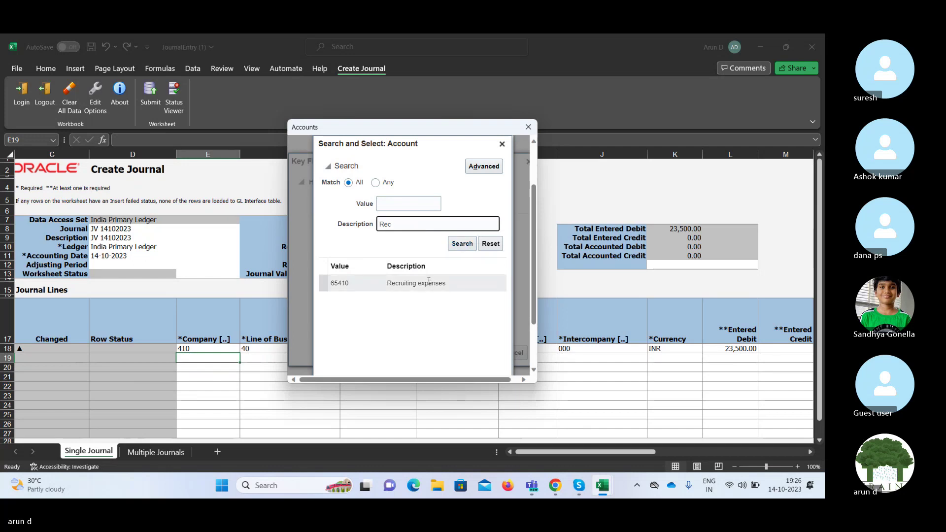
pyautogui.click(429, 283)
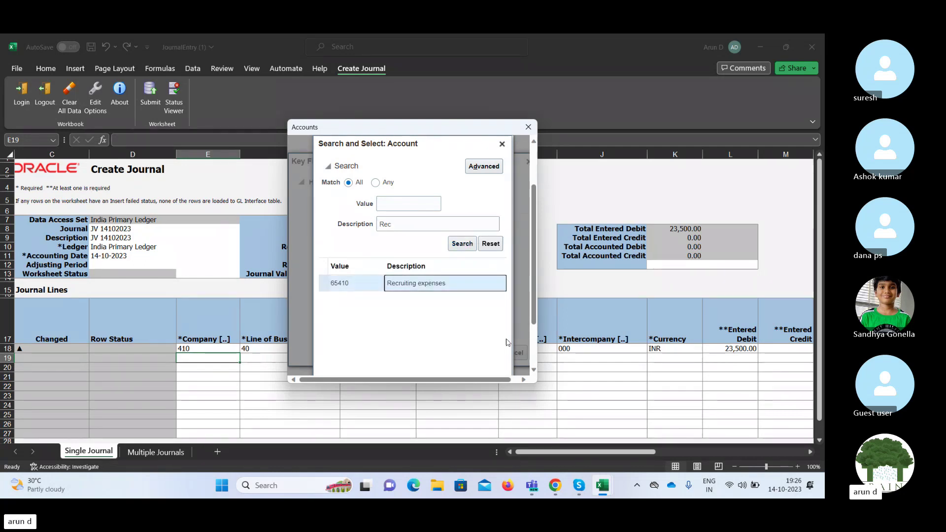
pyautogui.doubleClick(404, 222)
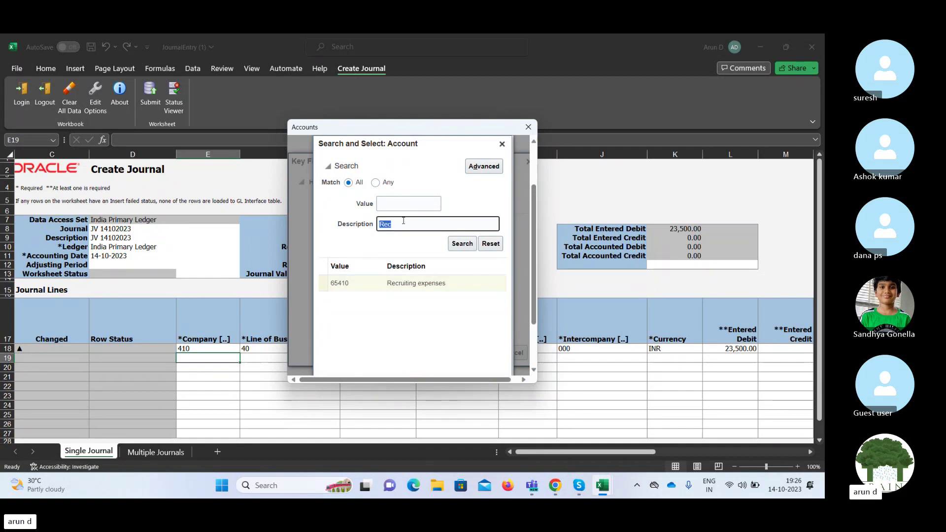
pyautogui.press('BackSpace')
pyautogui.write('Rent')
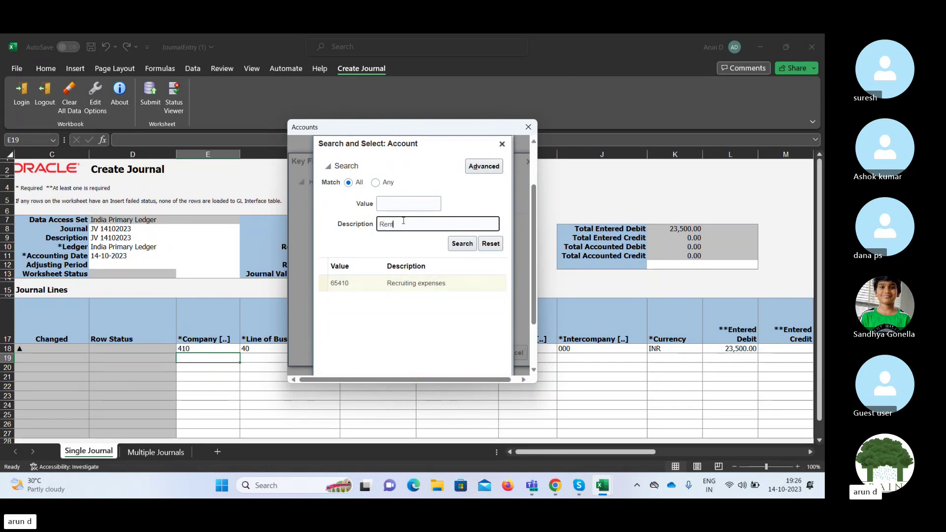
pyautogui.press('Return')
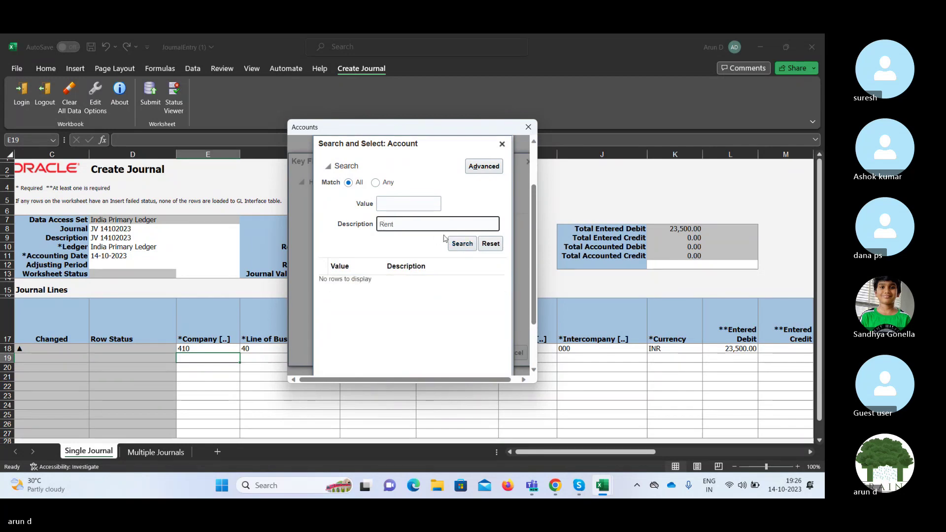
# Search descriptions beginning 'R', pick 41100 Revenue Hardware, and accept the row 19 combination.
pyautogui.doubleClick(418, 223)
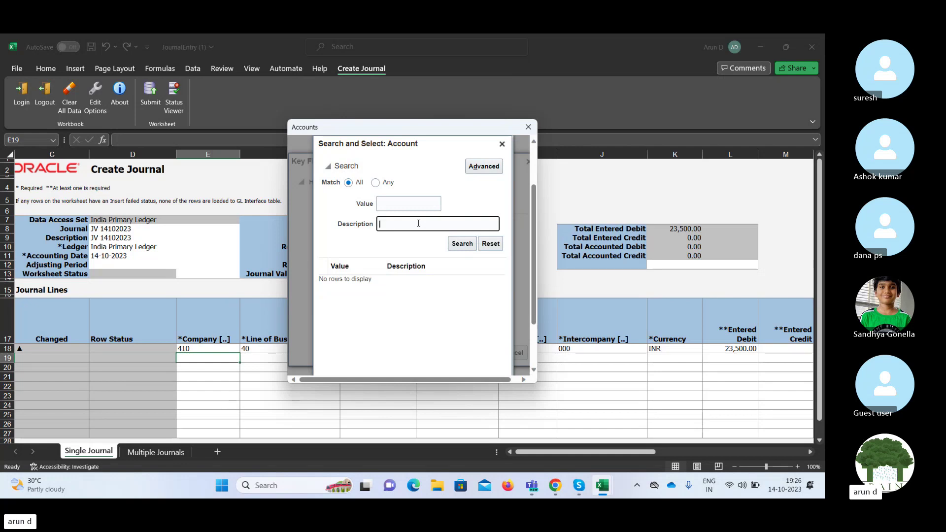
pyautogui.write('Rev')
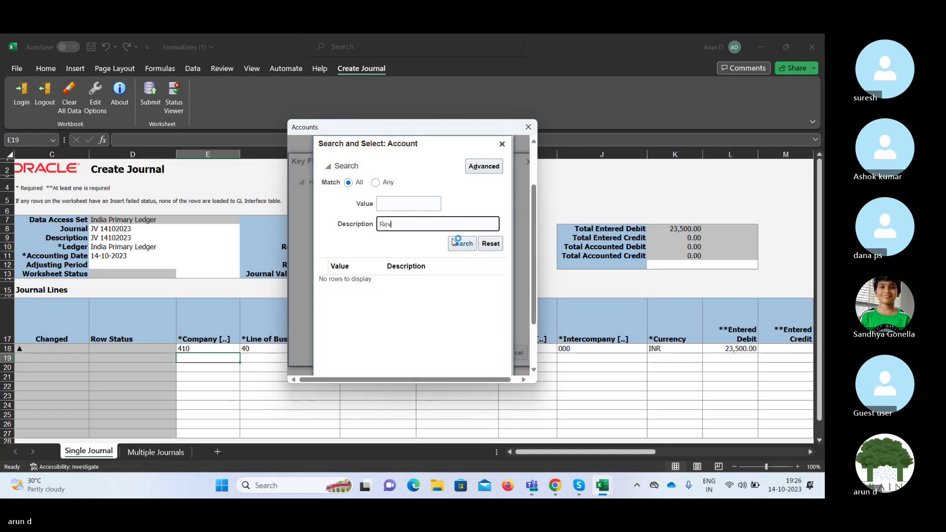
pyautogui.click(467, 245)
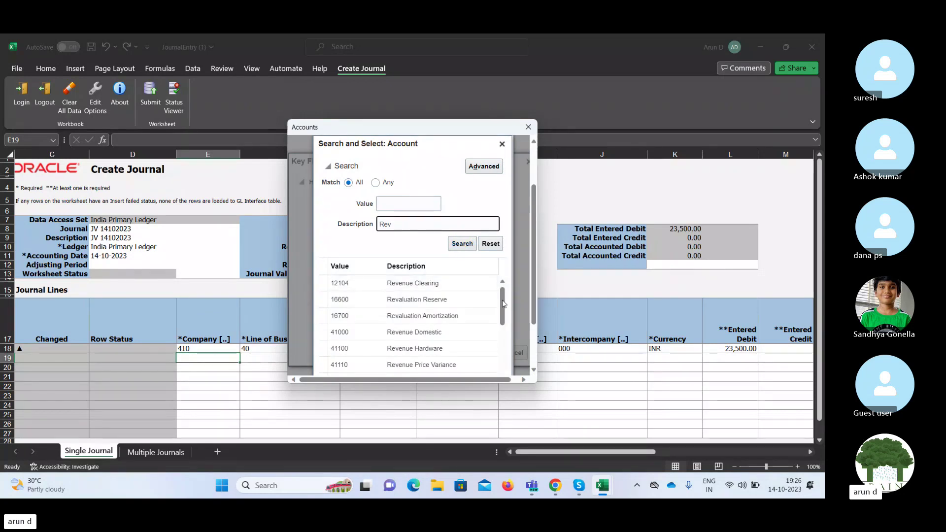
pyautogui.moveTo(503, 304); pyautogui.dragTo(503, 312)
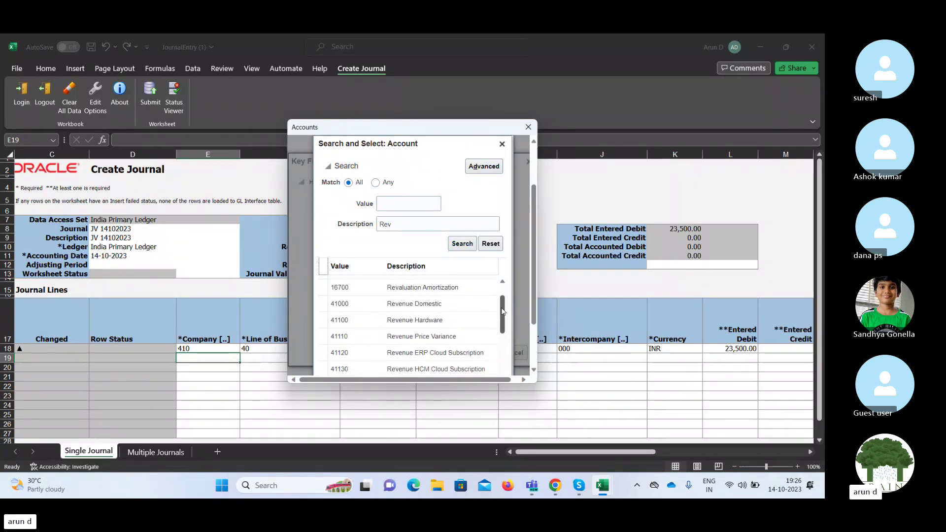
pyautogui.doubleClick(463, 319)
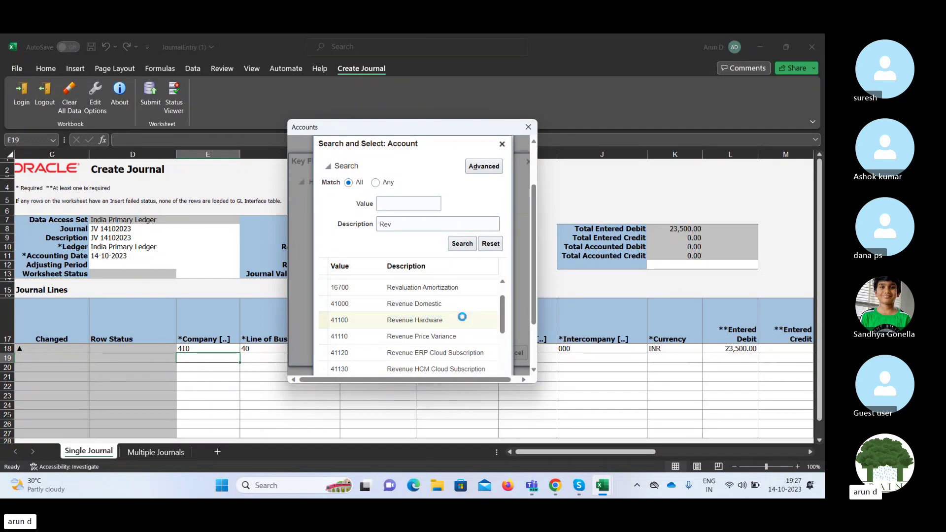
pyautogui.click(486, 361)
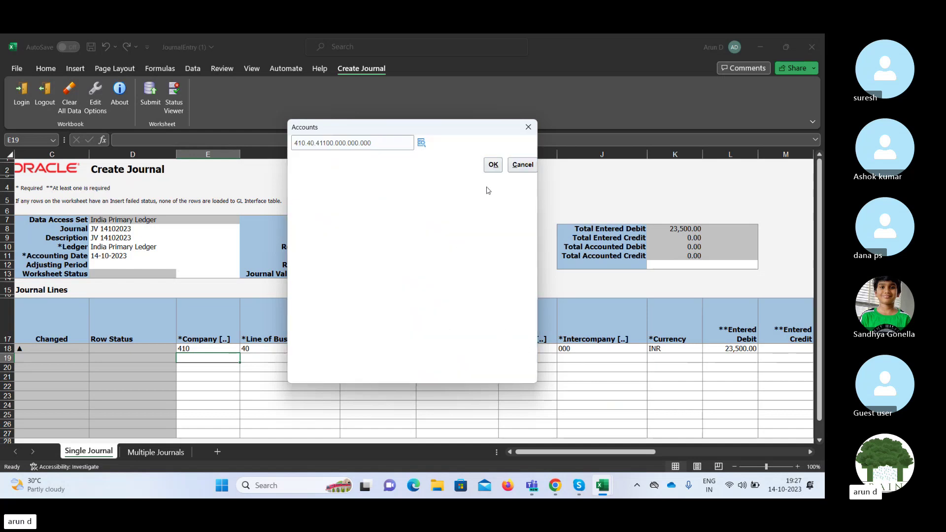
pyautogui.click(493, 165)
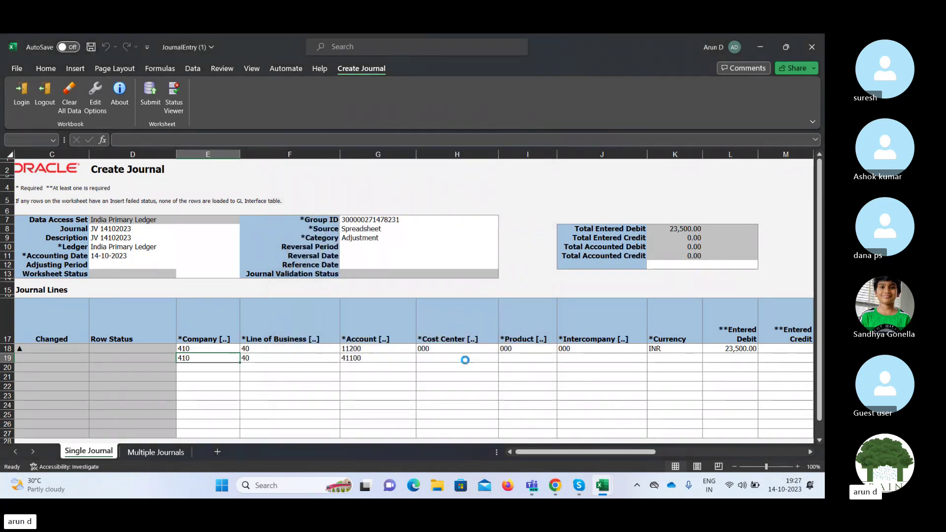
pyautogui.click(610, 359)
pyautogui.press('Tab')
pyautogui.press('Tab')
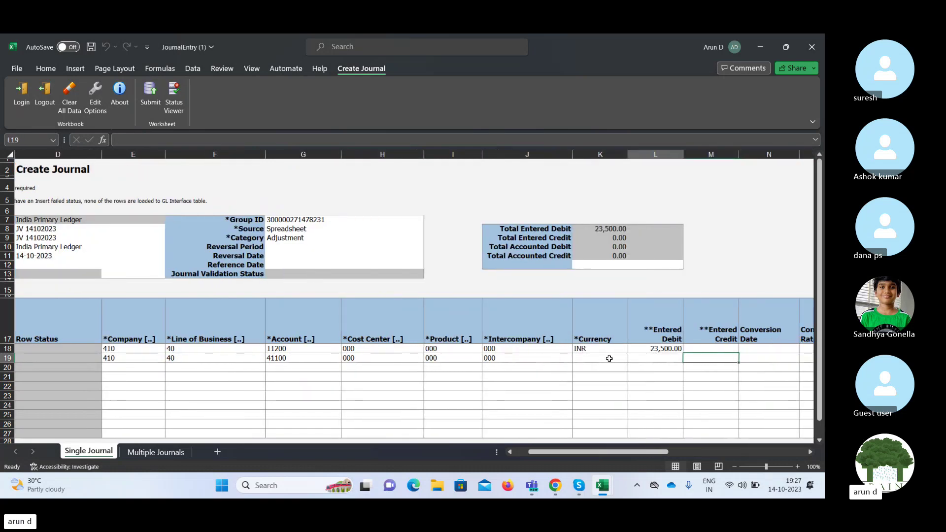
pyautogui.click(609, 358)
pyautogui.hotkey('alt', 'Down')
pyautogui.write('INR')
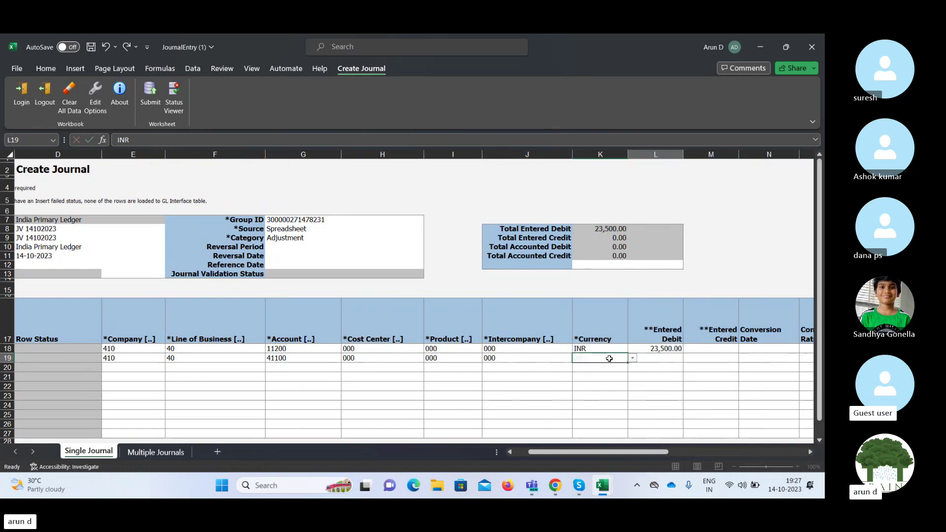
pyautogui.press('Tab')
pyautogui.press('Tab')
pyautogui.press('Tab')
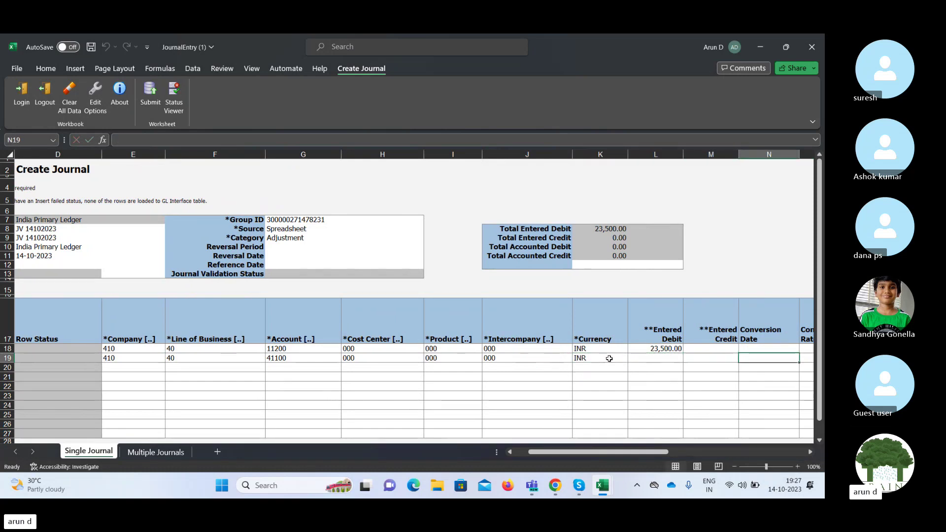
pyautogui.hscroll(1, 610, 359)
pyautogui.click(610, 359)
pyautogui.write('23500')
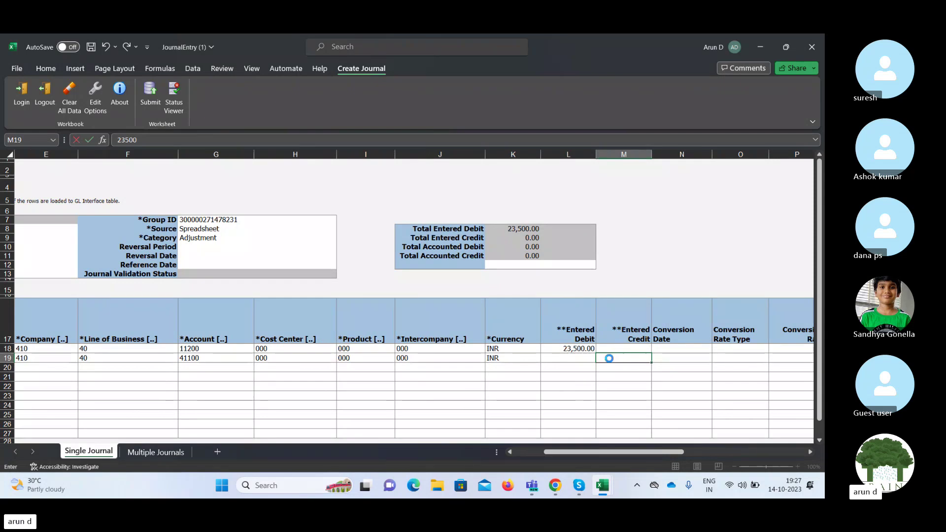
pyautogui.press('Tab')
pyautogui.press('Right')
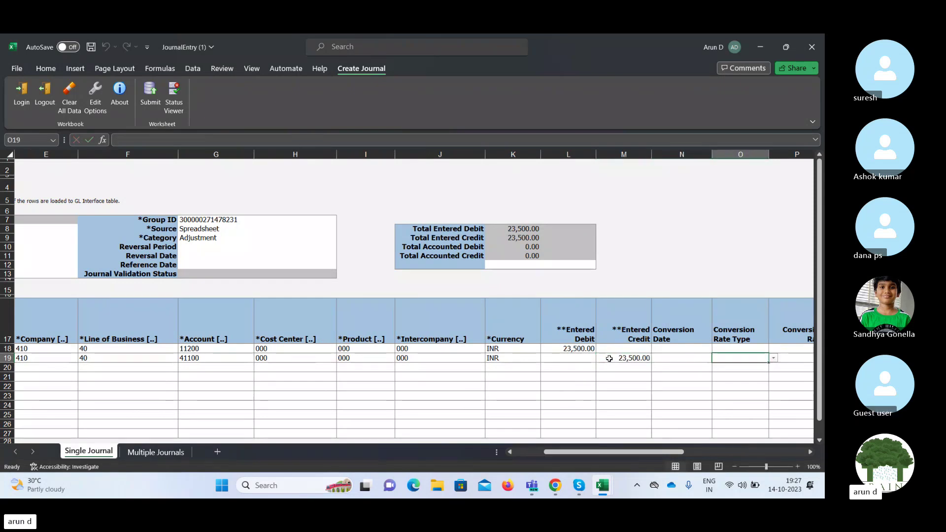
pyautogui.press('Left')
pyautogui.press('Left')
pyautogui.press('Right')
pyautogui.press('Right')
pyautogui.press('Right')
pyautogui.press('Right')
pyautogui.press('Right')
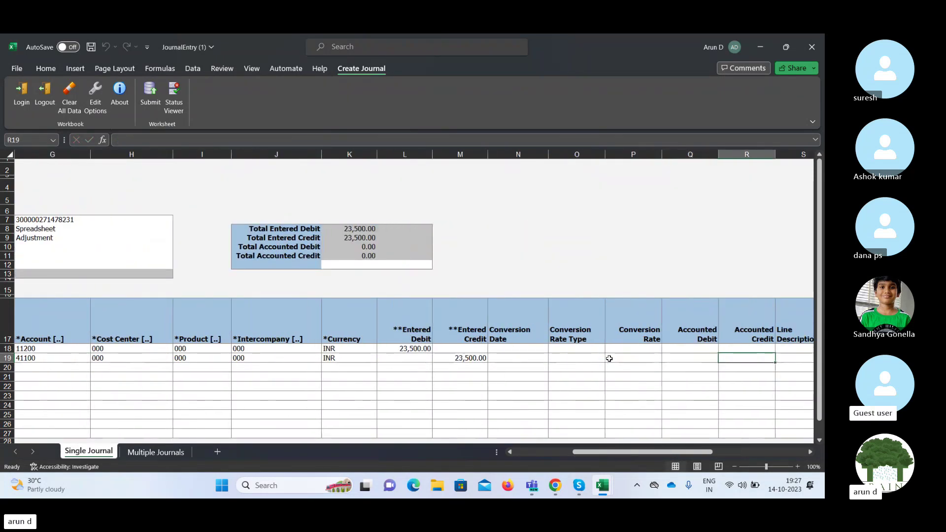
pyautogui.press('Left')
pyautogui.press('Left')
pyautogui.press('Left')
pyautogui.press('Left')
pyautogui.press('Left')
pyautogui.press('Left')
pyautogui.press('Left')
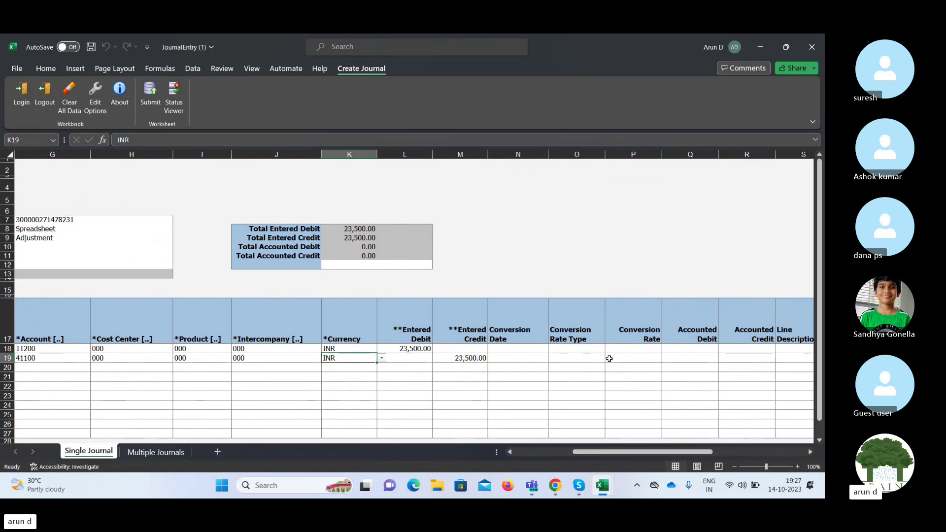
pyautogui.press('Right')
pyautogui.press('Right')
pyautogui.press('Right')
pyautogui.press('Right')
pyautogui.press('Right')
pyautogui.press('Right')
pyautogui.press('Right')
pyautogui.press('Right')
pyautogui.press('Right')
pyautogui.press('Right')
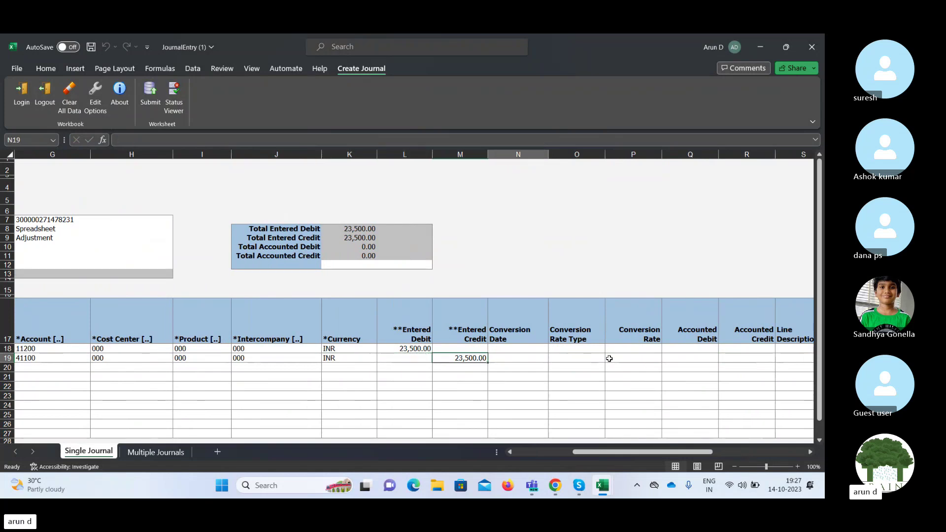
pyautogui.press('Right')
pyautogui.press('Right')
pyautogui.press('Right')
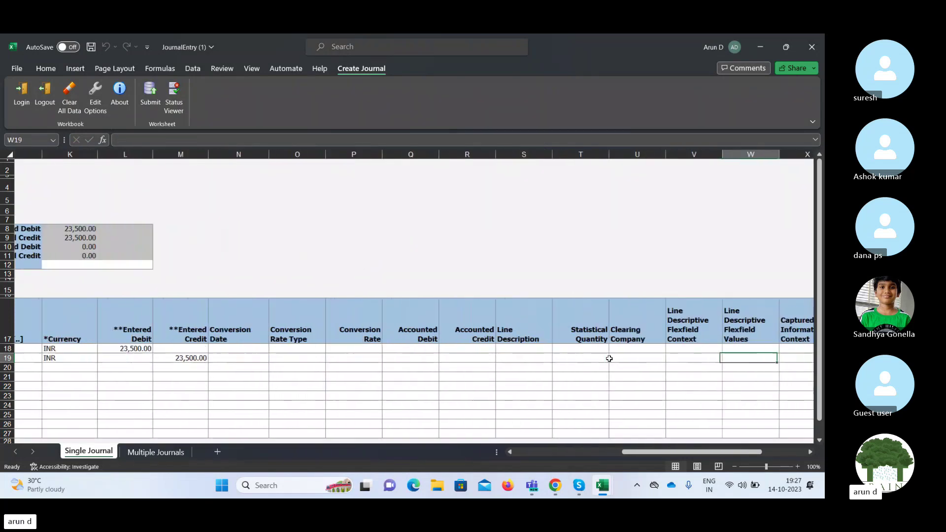
pyautogui.press('Left')
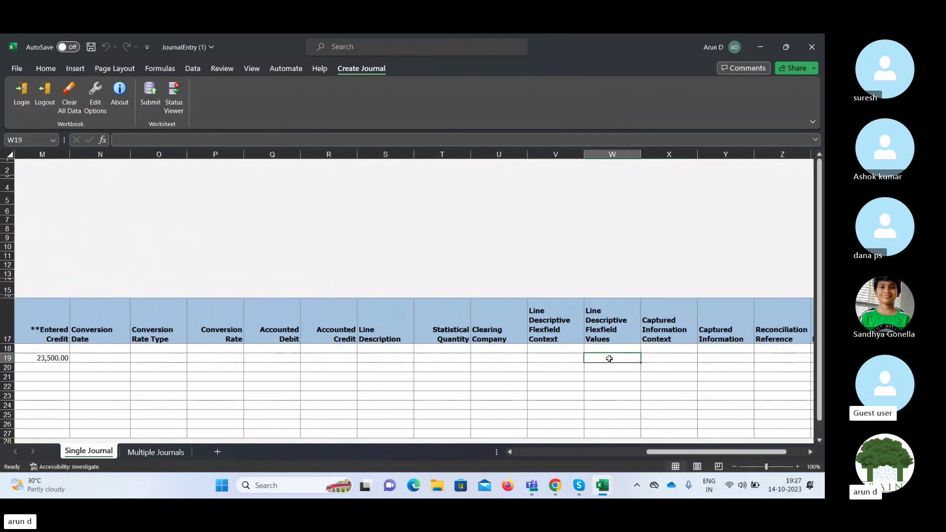
pyautogui.press('Right')
pyautogui.press('Right')
pyautogui.press('Right')
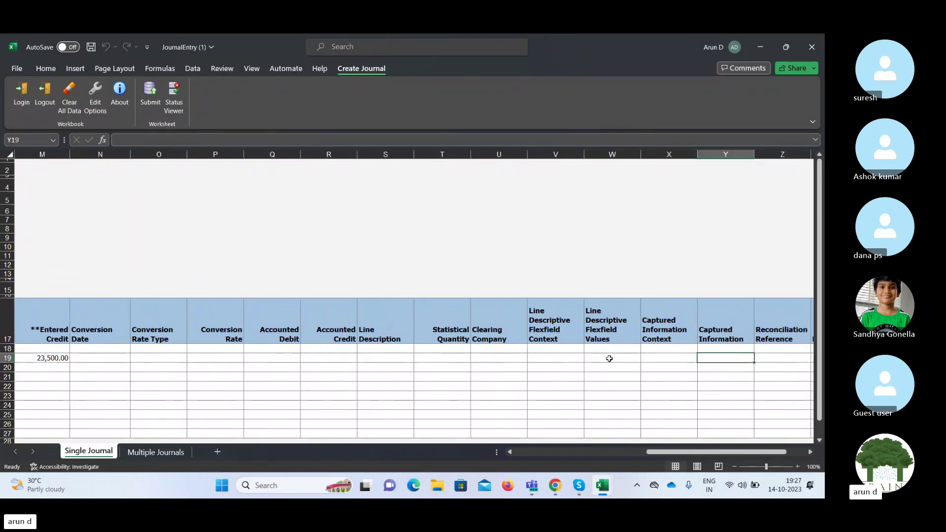
pyautogui.press('Left')
pyautogui.press('Left')
pyautogui.press('Left')
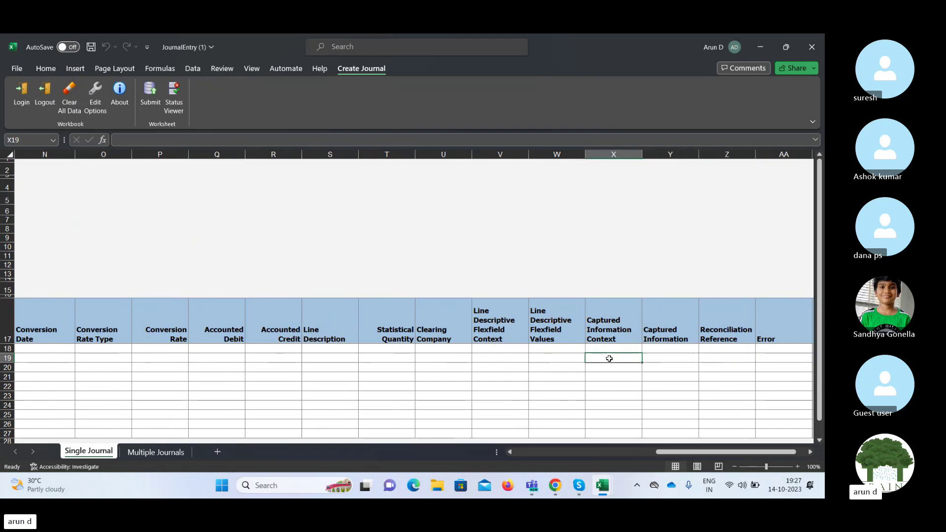
pyautogui.press('Left')
pyautogui.press('Left')
pyautogui.press('Left')
pyautogui.press('Left')
pyautogui.press('Left')
pyautogui.press('Left')
pyautogui.press('Left')
pyautogui.press('Left')
pyautogui.press('Left')
pyautogui.press('Left')
pyautogui.press('Left')
pyautogui.press('Left')
pyautogui.press('Left')
pyautogui.press('Left')
pyautogui.press('Left')
pyautogui.press('Left')
pyautogui.press('Left')
pyautogui.press('Left')
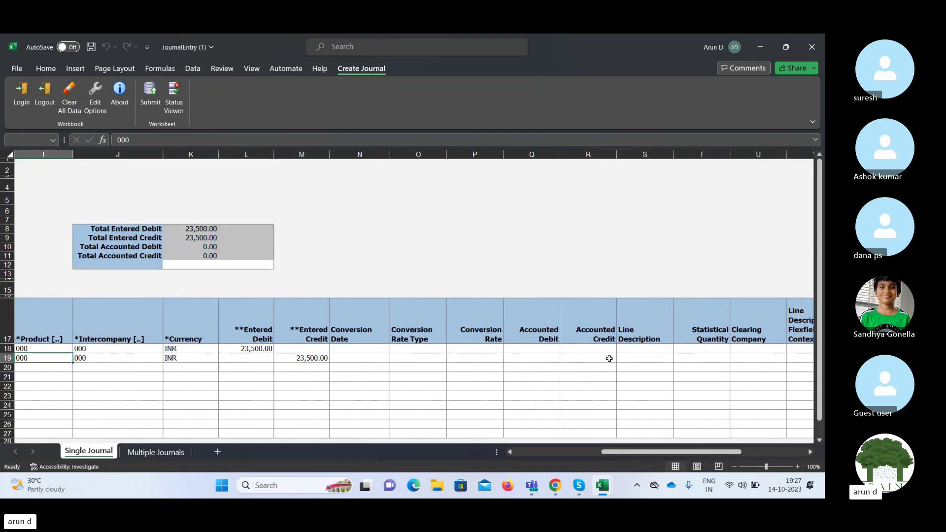
pyautogui.press('Left')
pyautogui.press('Left')
pyautogui.press('Left')
pyautogui.press('Right')
pyautogui.press('Right')
pyautogui.press('Right')
pyautogui.press('Right')
pyautogui.press('Right')
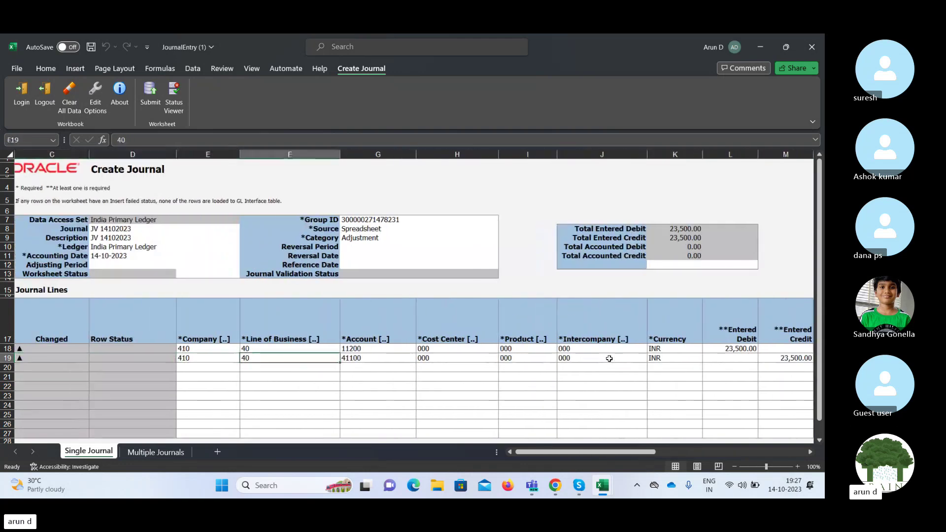
pyautogui.press('Right')
pyautogui.press('Right')
pyautogui.press('Right')
pyautogui.press('Right')
pyautogui.press('Right')
pyautogui.press('Right')
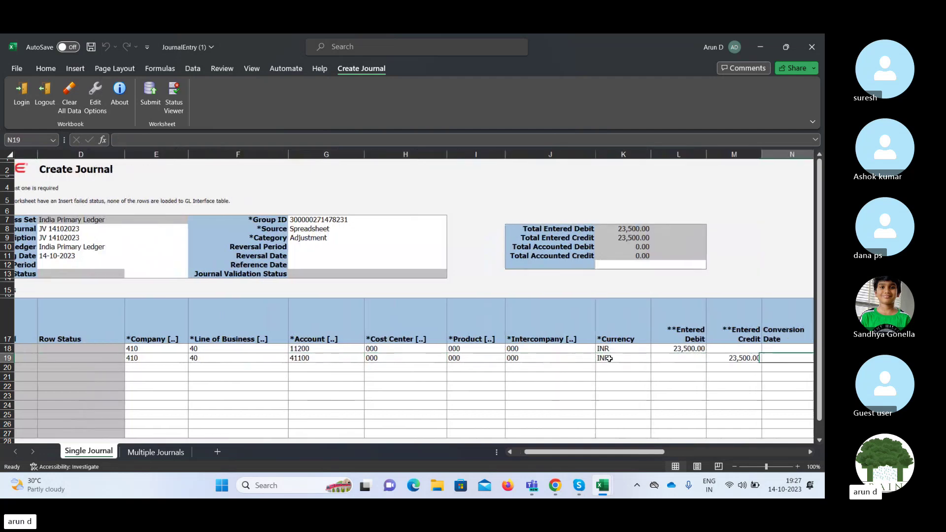
pyautogui.press('Up')
pyautogui.press('Up')
pyautogui.press('Left')
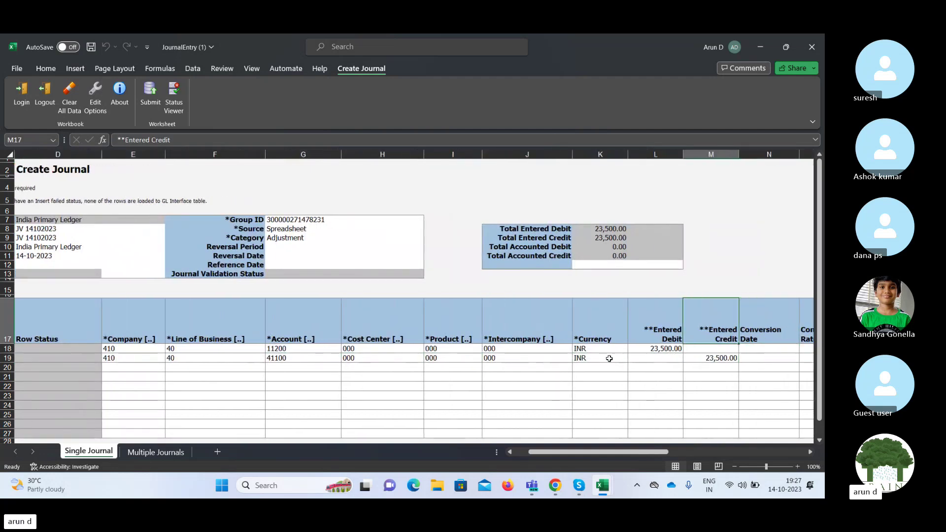
pyautogui.press('Left')
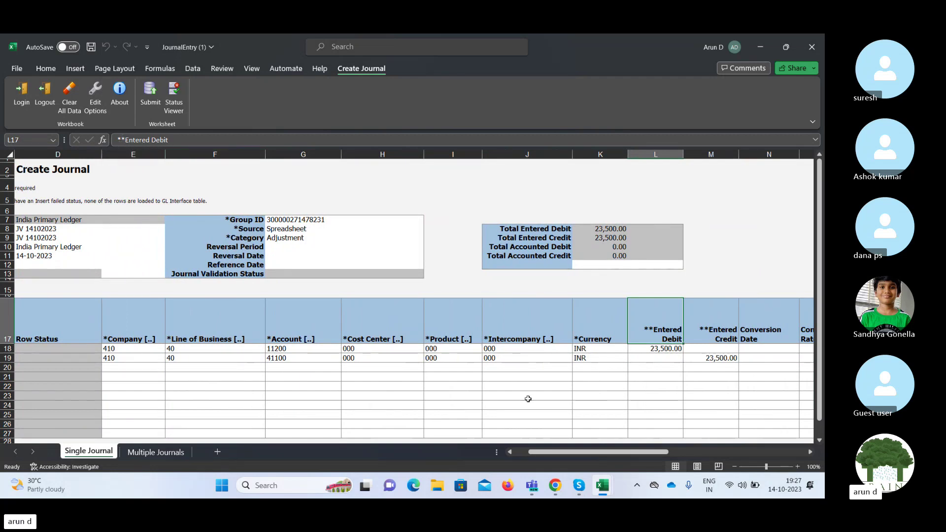
pyautogui.press('Left')
pyautogui.press('Down')
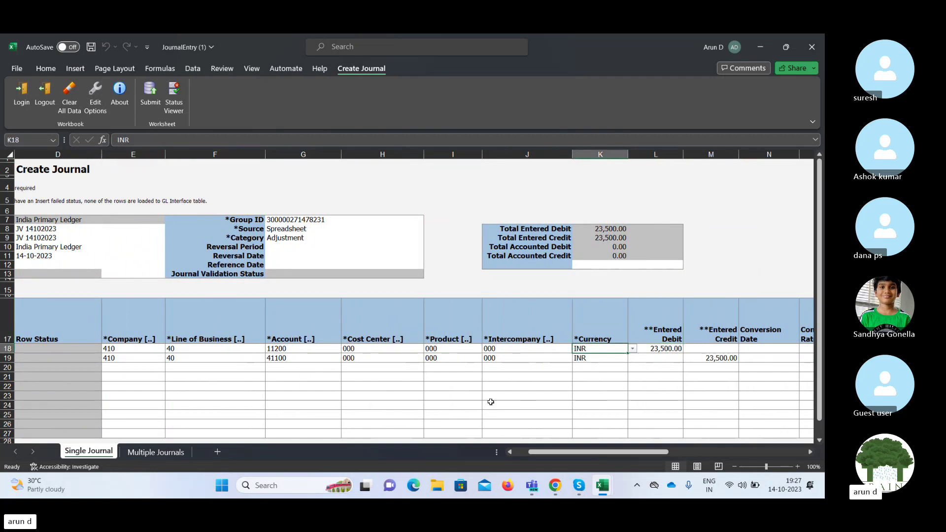
# Submit the journal with Submit Journal Import and Posting and acknowledge the confirmation.
pyautogui.click(150, 96)
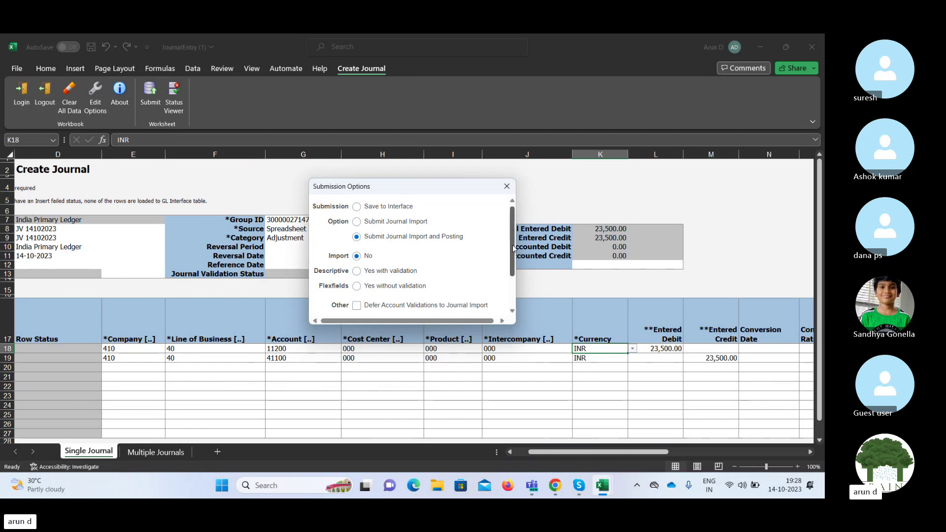
pyautogui.scroll(-1, 513, 248)
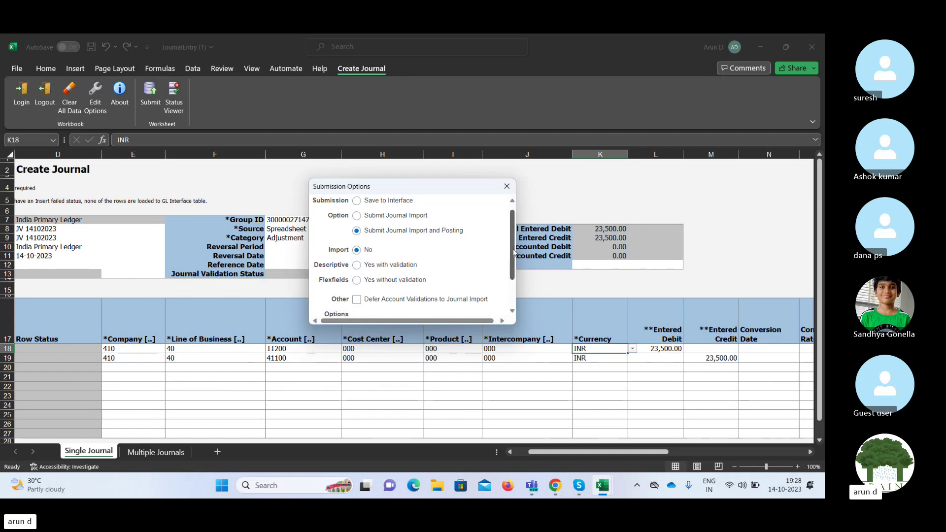
pyautogui.scroll(-1, 513, 249)
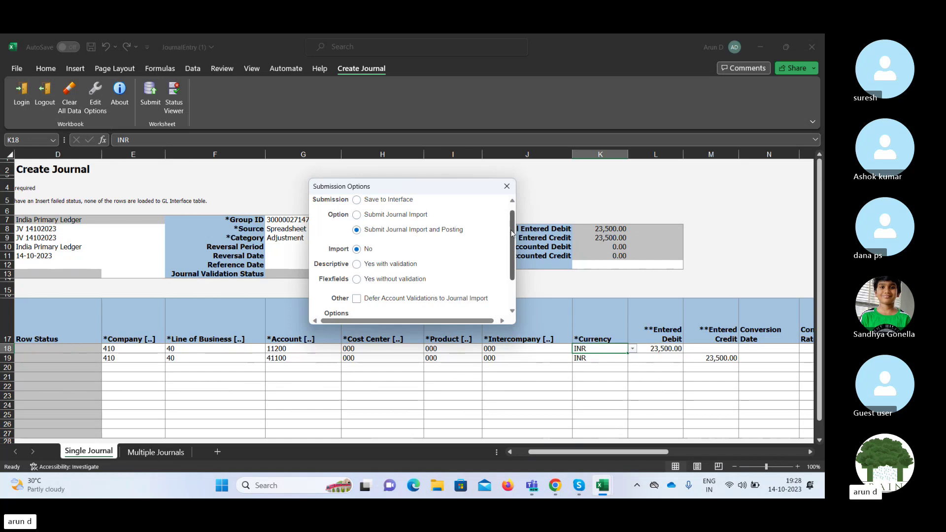
pyautogui.scroll(-3, 477, 290)
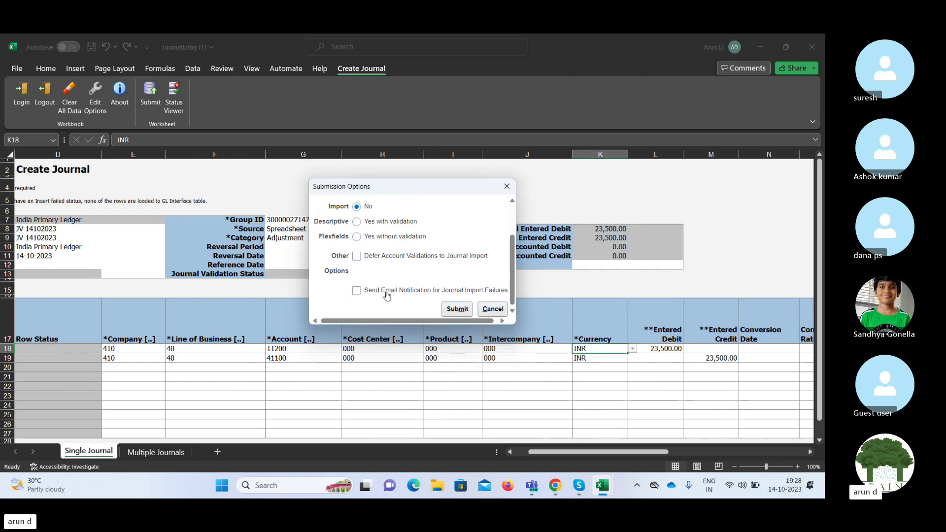
pyautogui.click(458, 310)
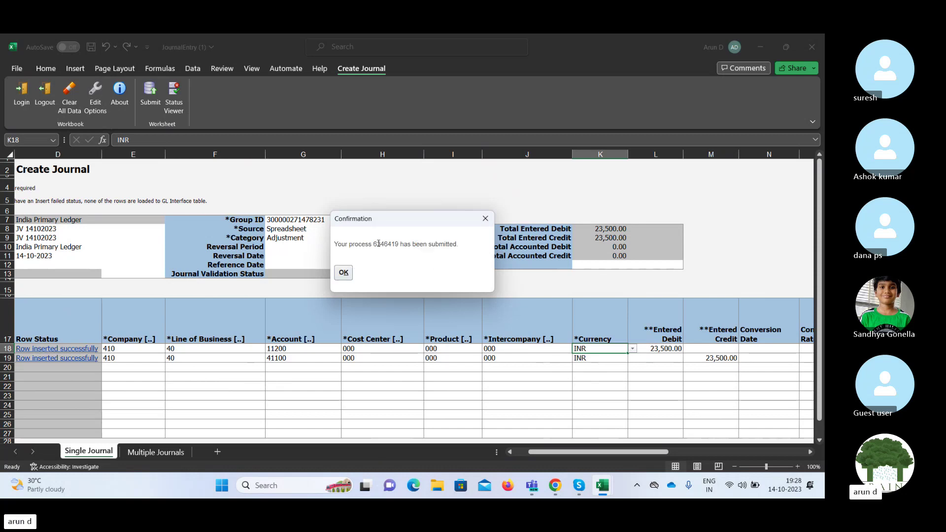
pyautogui.doubleClick(382, 244)
pyautogui.click(344, 272)
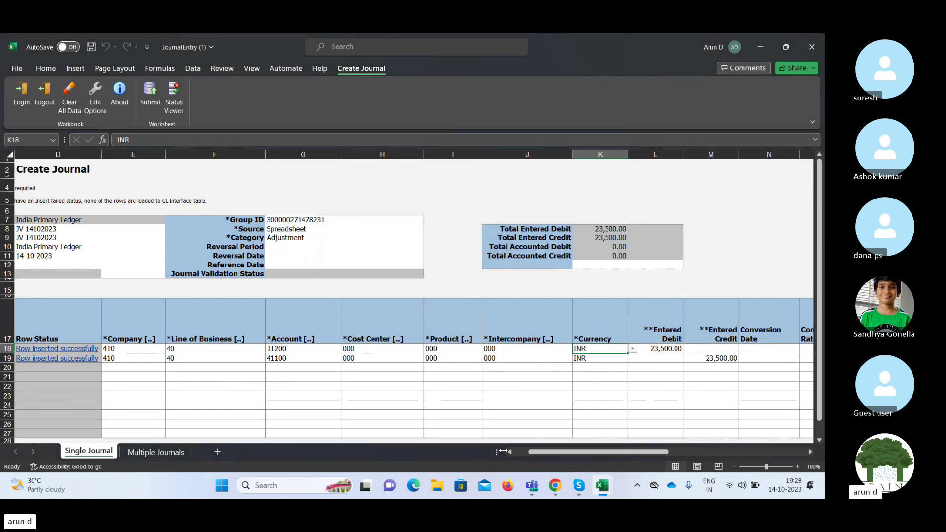
# Search Manage Journals for period 10-23 and open the JV 14102023 Adjustment journal.
pyautogui.click(555, 486)
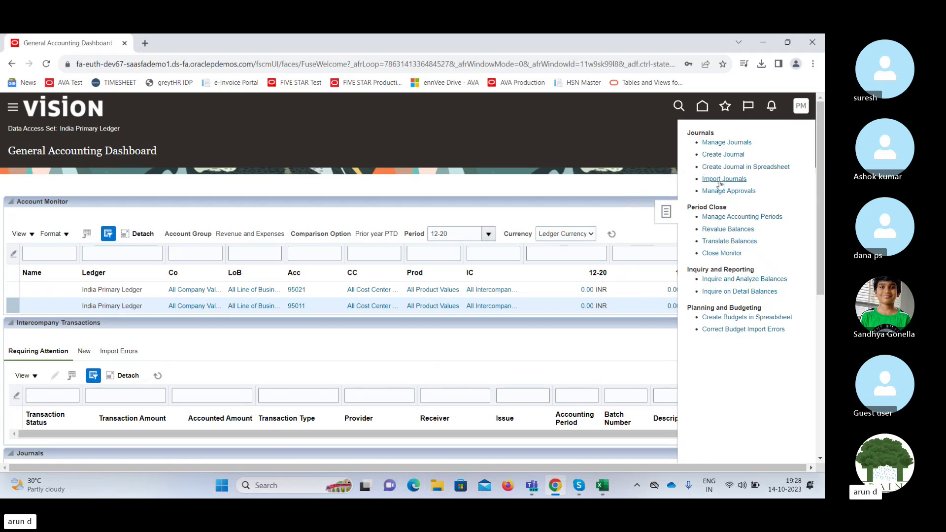
pyautogui.click(713, 144)
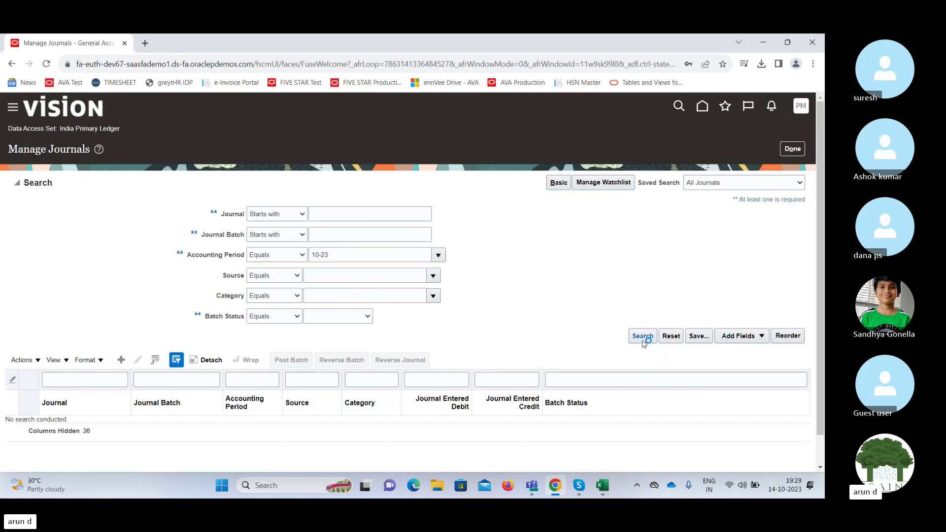
pyautogui.click(643, 337)
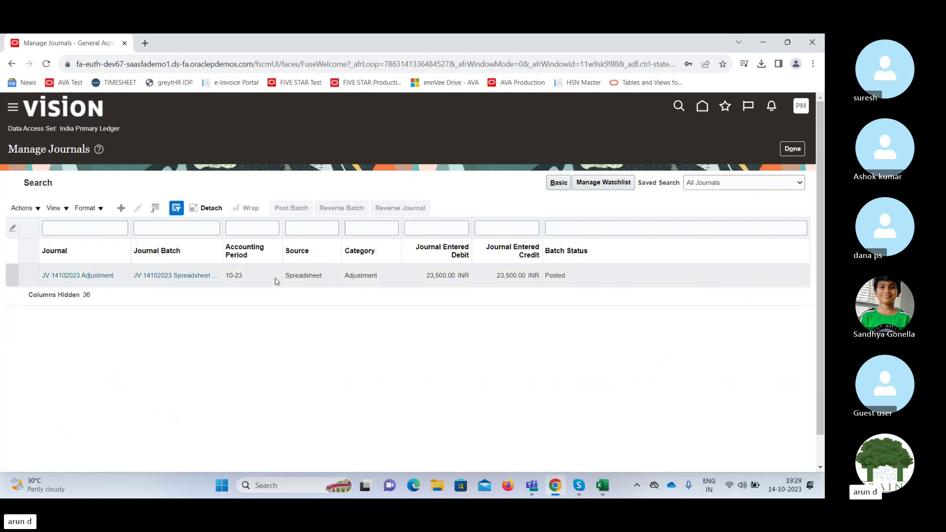
pyautogui.click(255, 278)
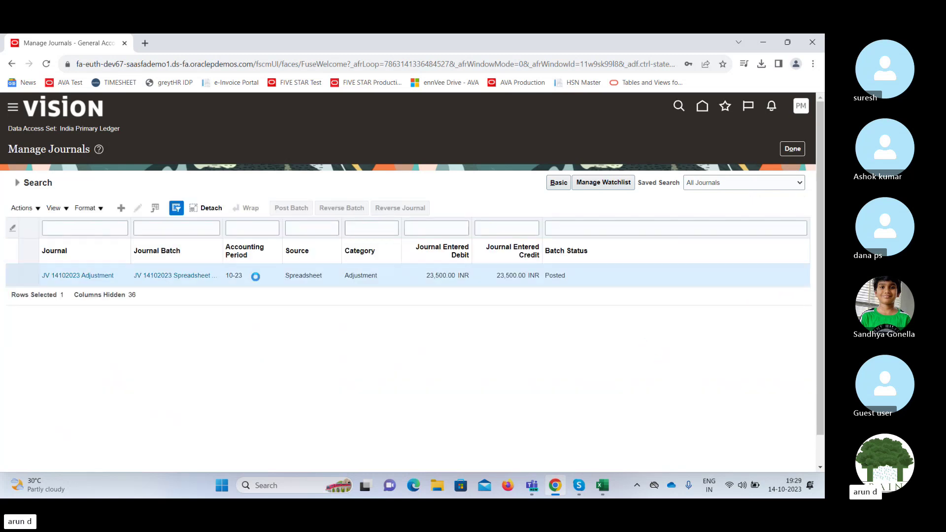
pyautogui.click(60, 276)
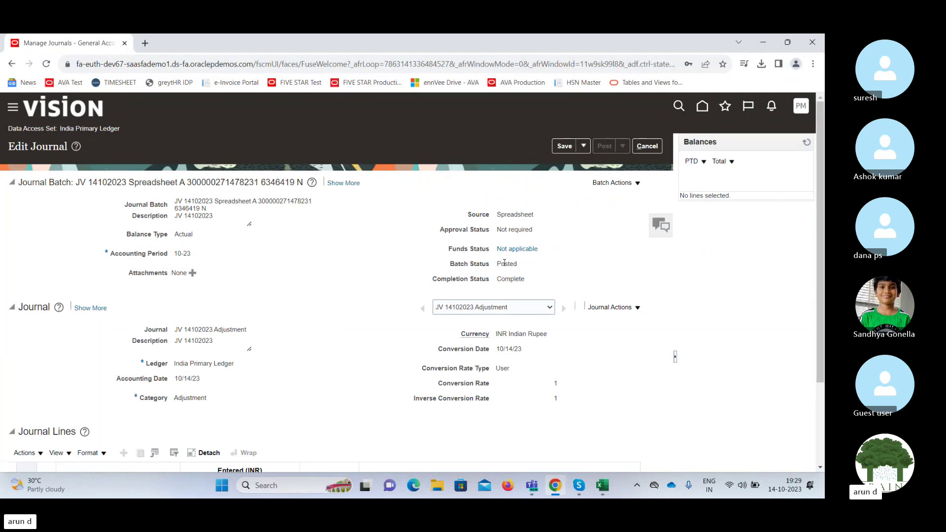
# Check the Posted journal's lines, then show more details and open its Sequencing tab.
pyautogui.doubleClick(505, 263)
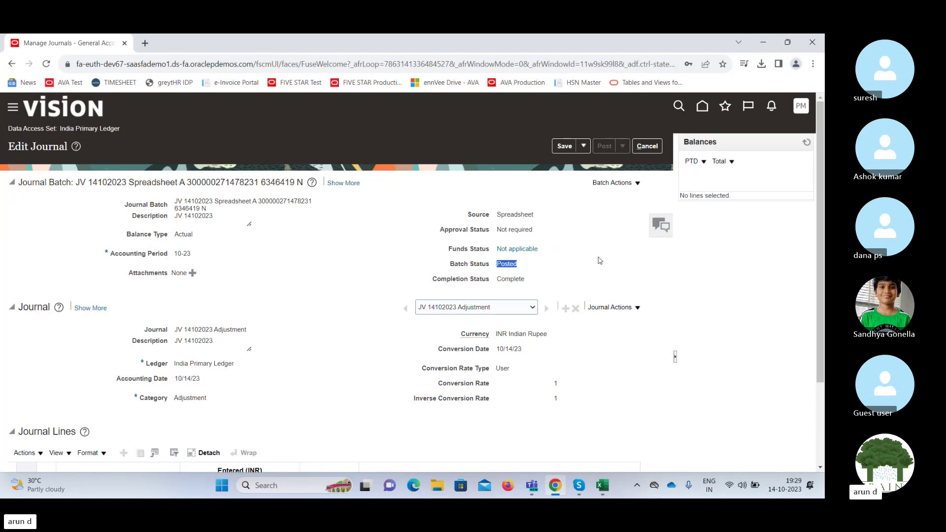
pyautogui.scroll(-3, 820, 362)
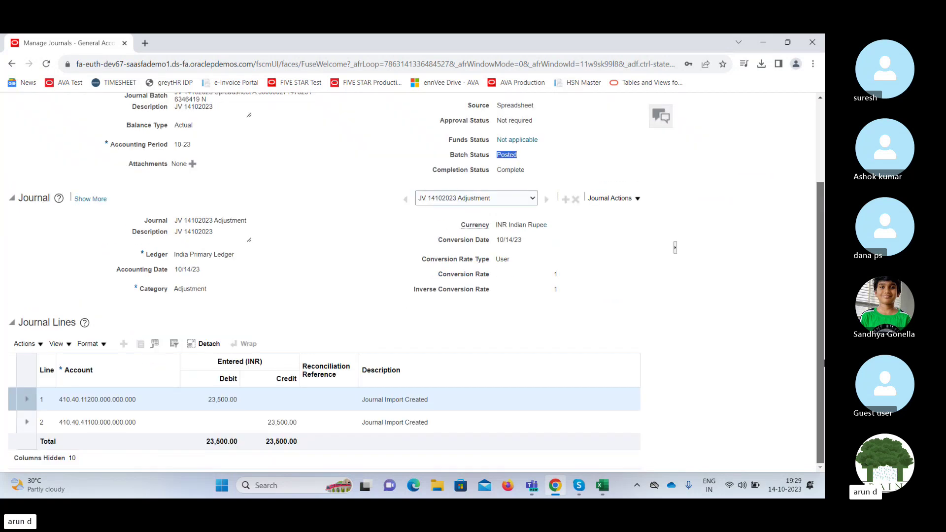
pyautogui.scroll(3, 822, 363)
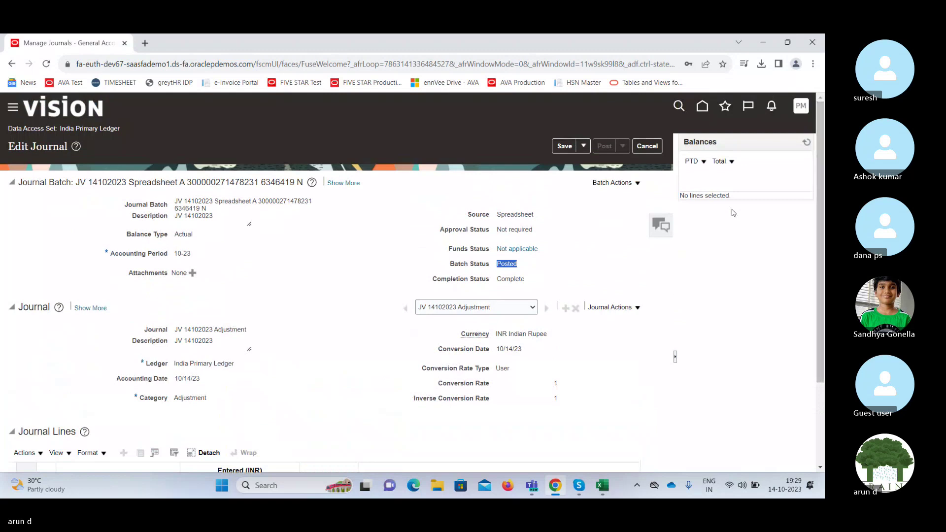
pyautogui.click(88, 307)
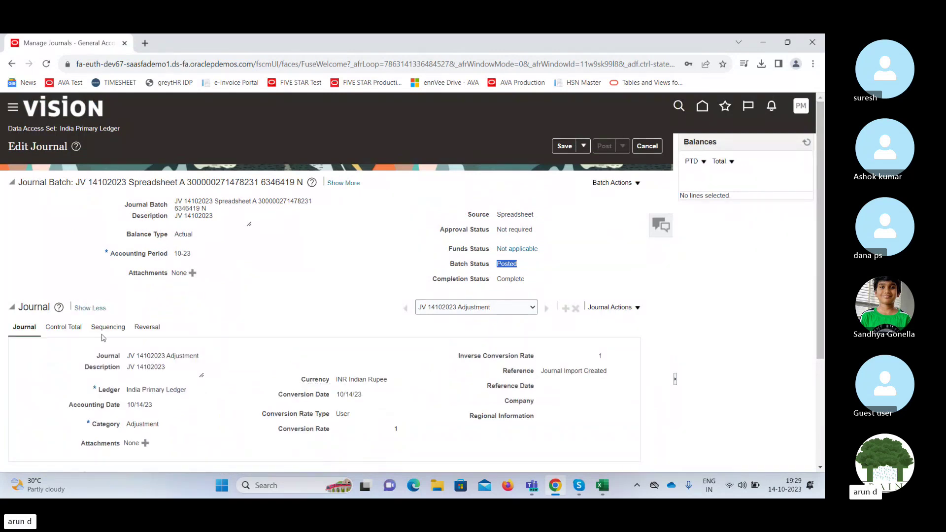
pyautogui.click(104, 328)
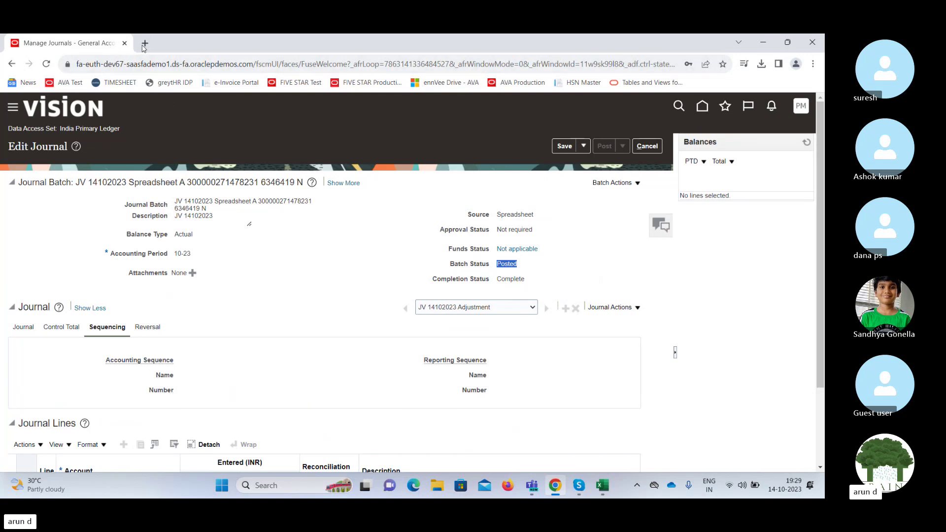
# Duplicate the posted journal page into a second browser tab.
pyautogui.rightClick(92, 46)
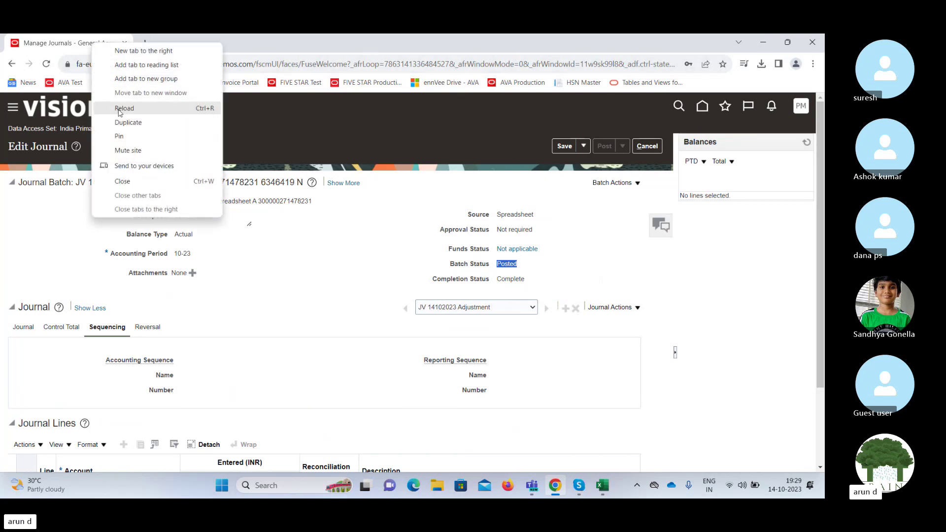
pyautogui.click(129, 122)
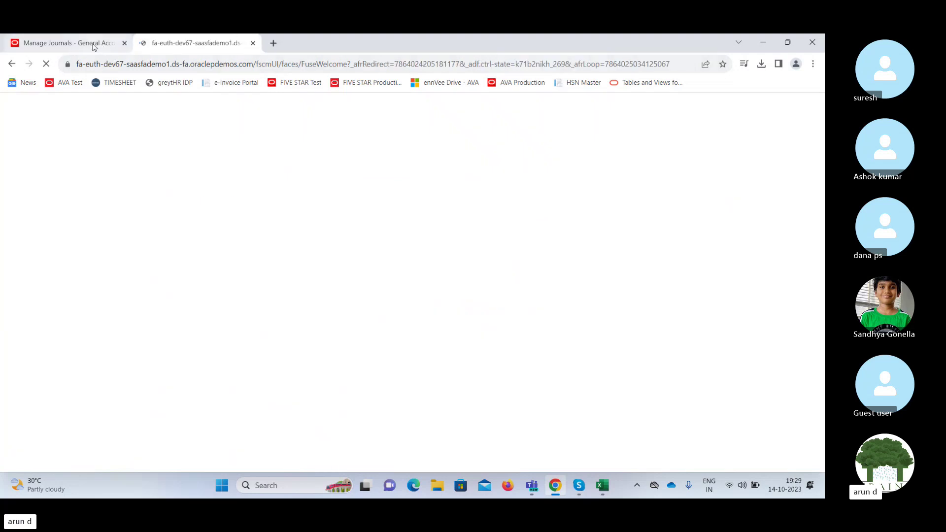
pyautogui.click(93, 46)
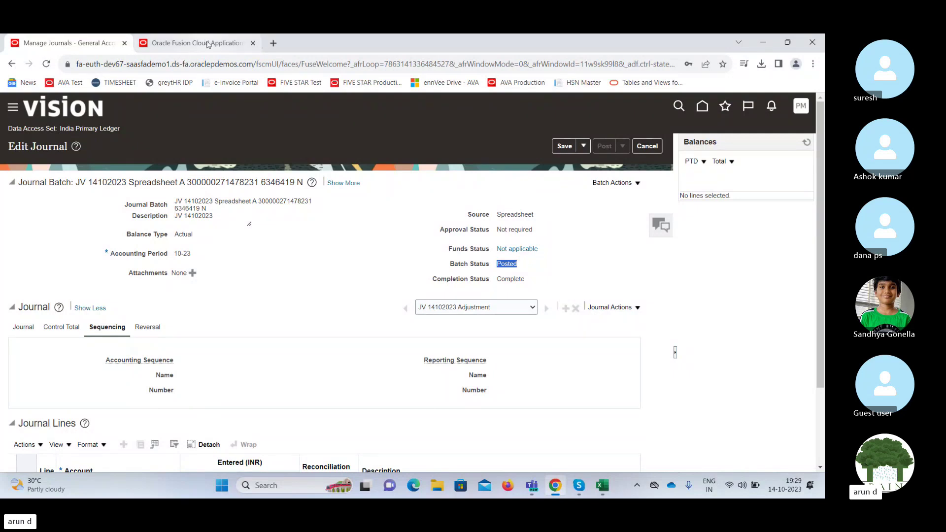
# From the other Fusion home tab, go to Setup and Maintenance via Settings and Actions.
pyautogui.click(207, 45)
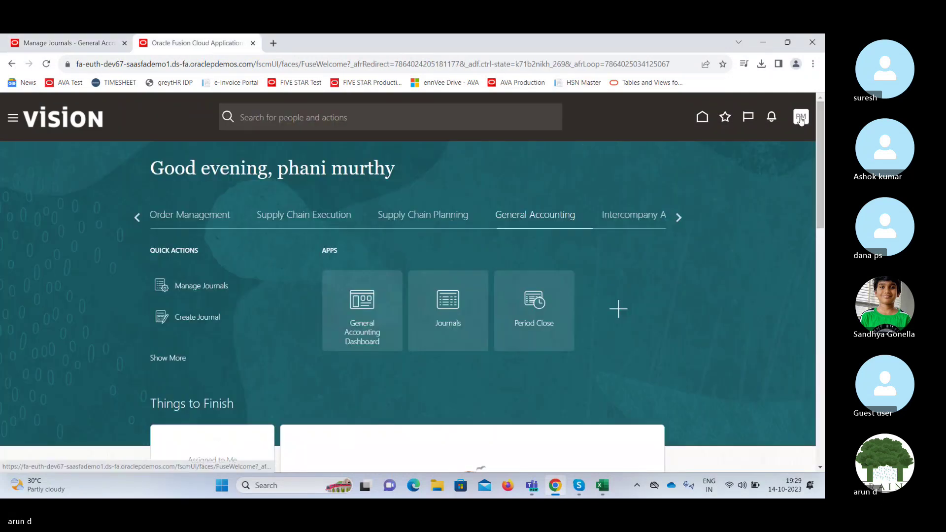
pyautogui.click(800, 116)
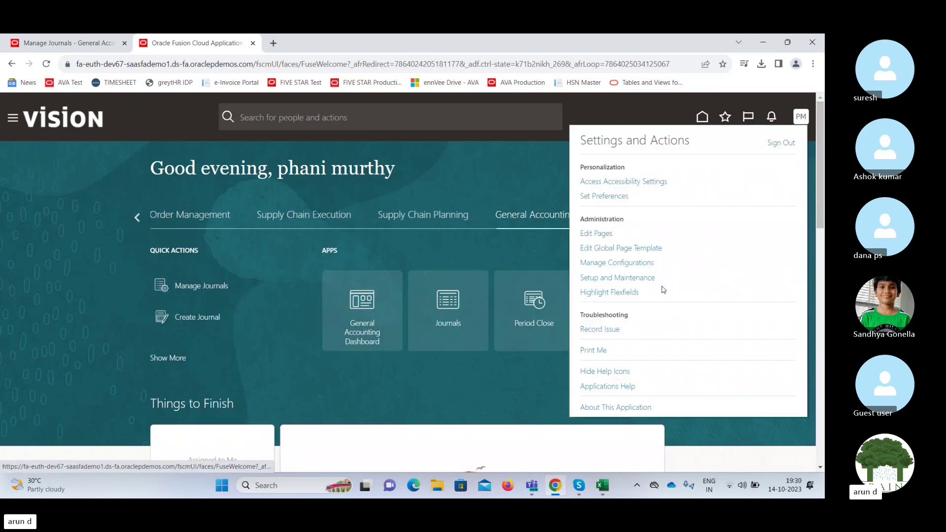
pyautogui.click(633, 281)
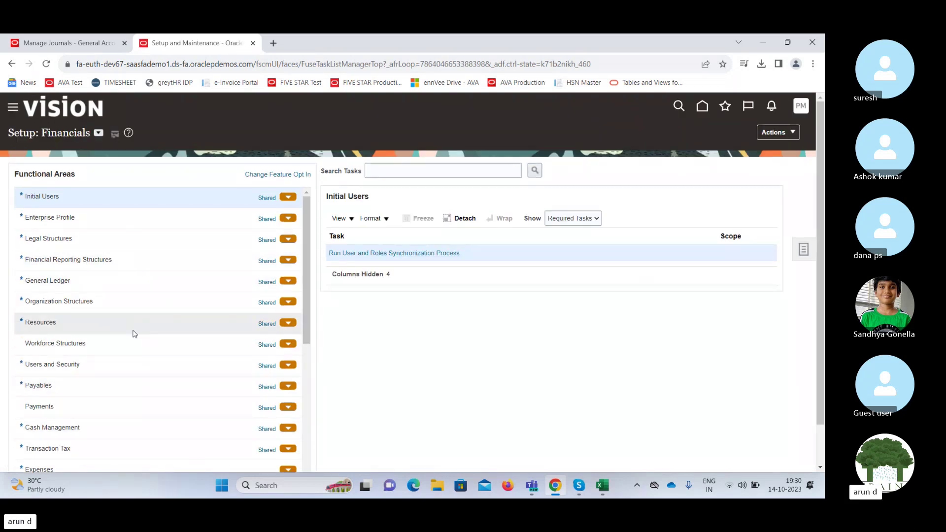
# Show all General Ledger setup tasks and open Manage Accounting and Reporting Sequences.
pyautogui.click(132, 288)
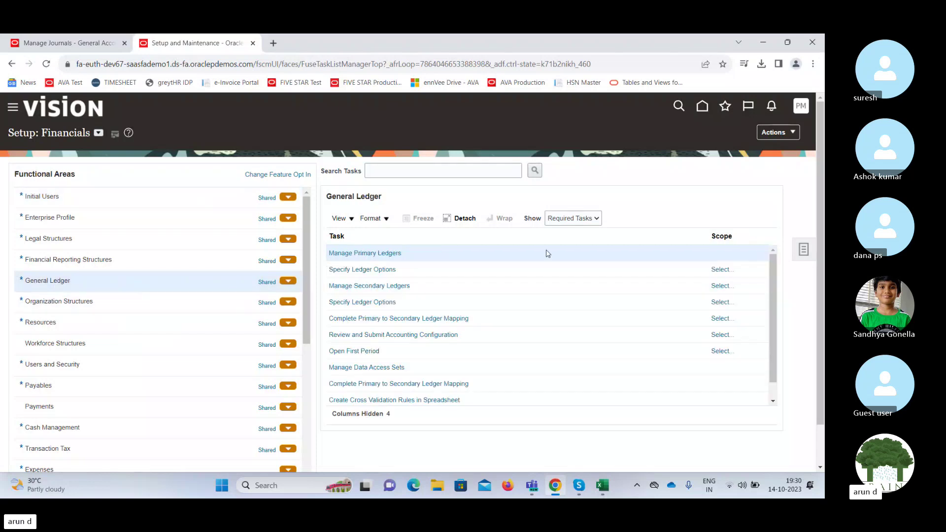
pyautogui.click(580, 219)
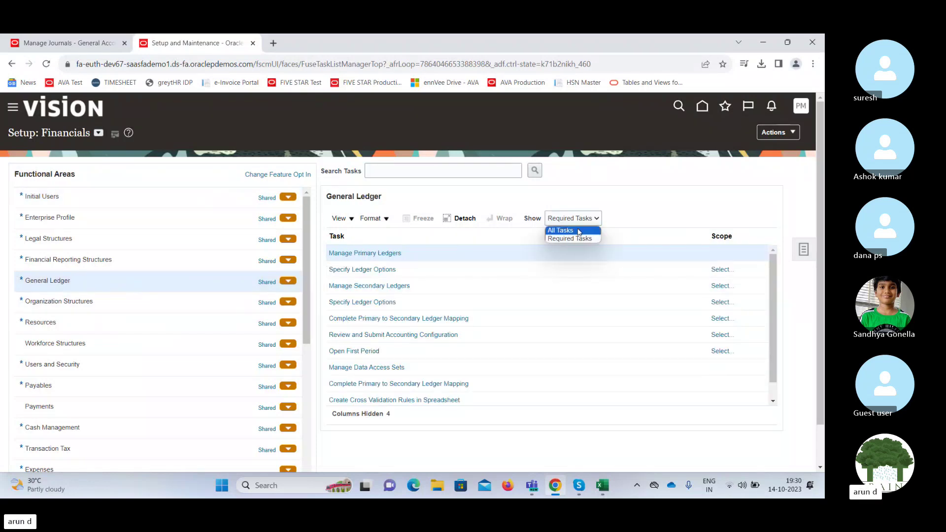
pyautogui.click(575, 234)
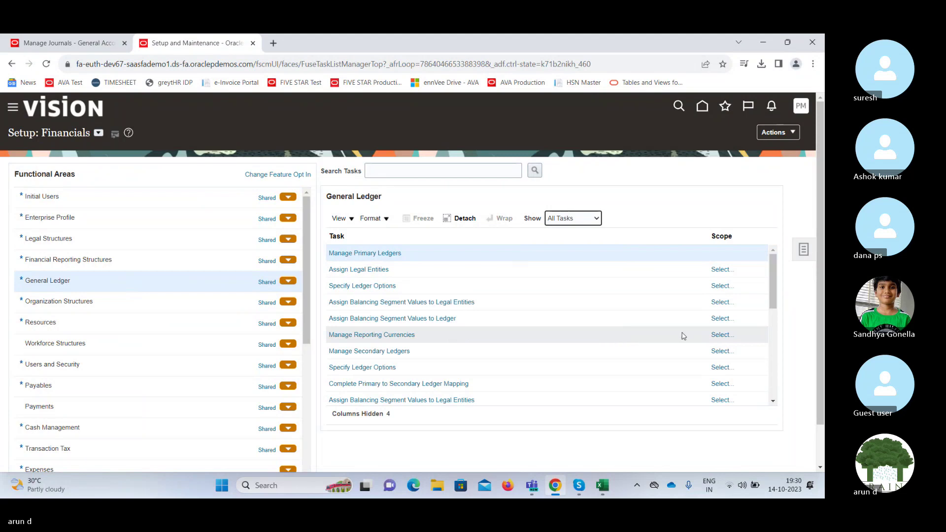
pyautogui.moveTo(770, 288); pyautogui.dragTo(773, 363)
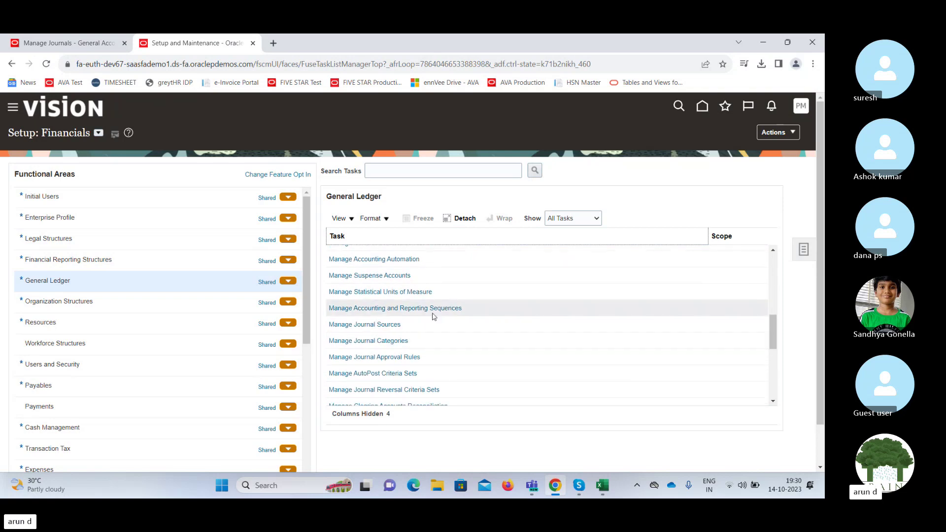
pyautogui.click(418, 308)
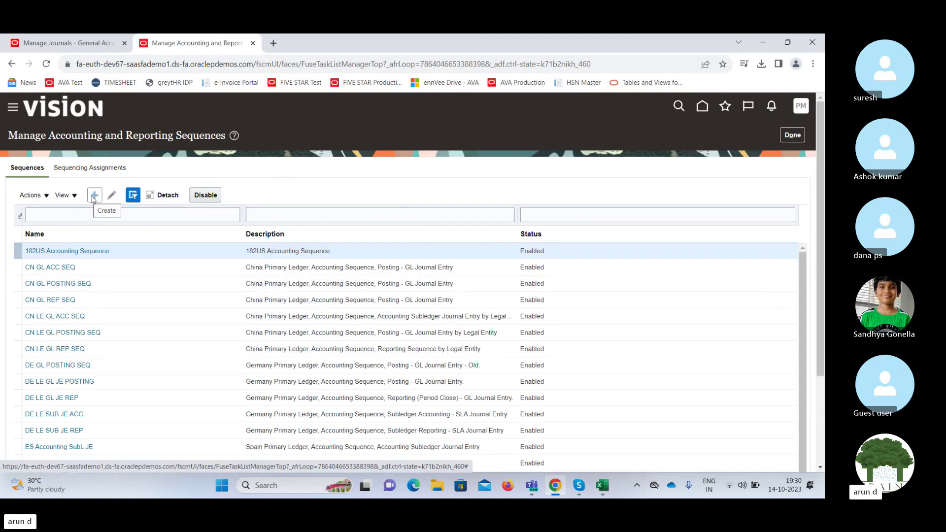
pyautogui.click(94, 196)
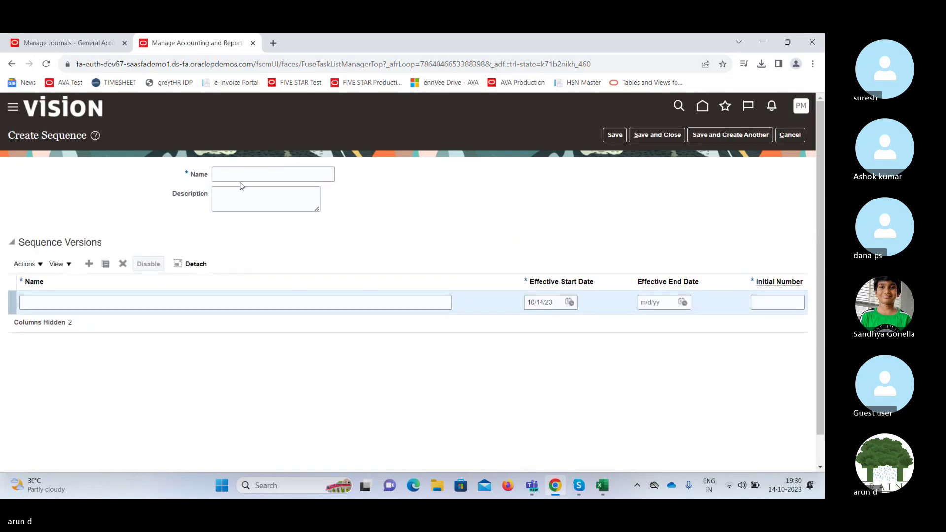
pyautogui.click(239, 176)
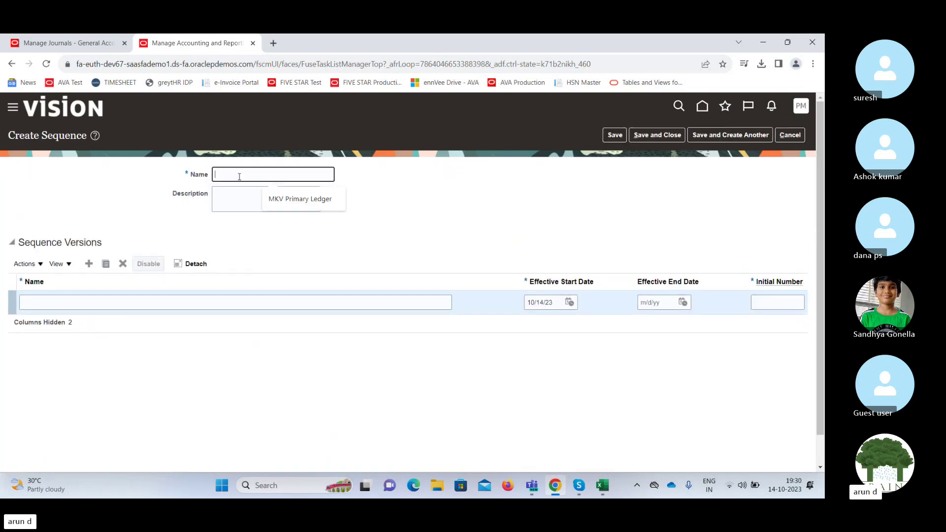
pyautogui.write('HJK')
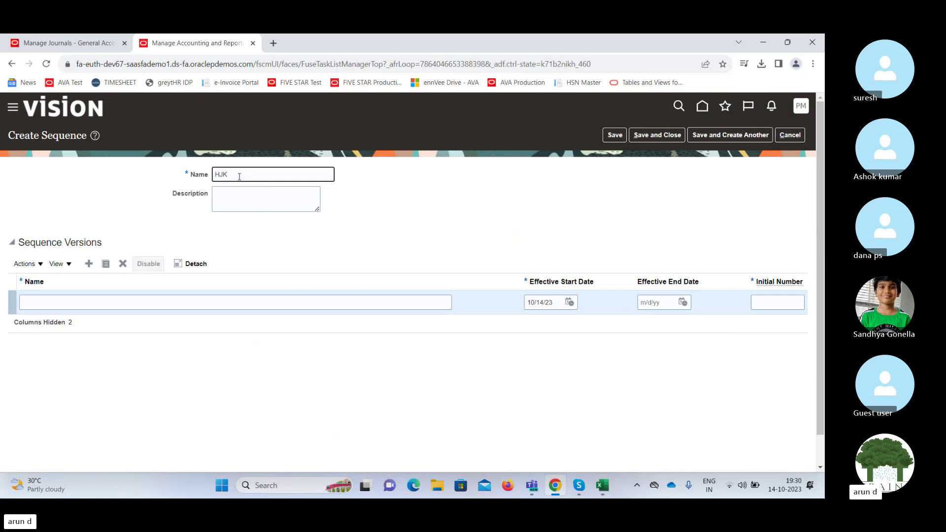
pyautogui.press('Tab')
pyautogui.click(119, 302)
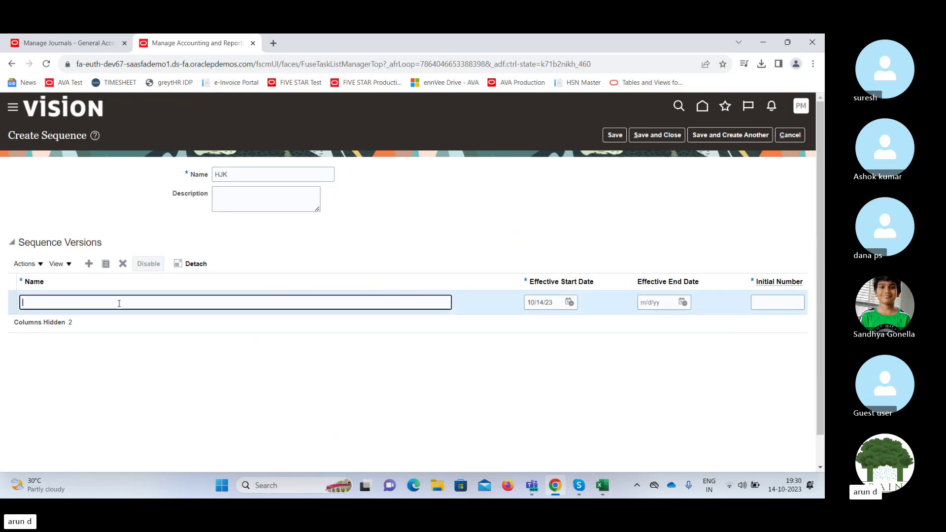
pyautogui.write('HJK')
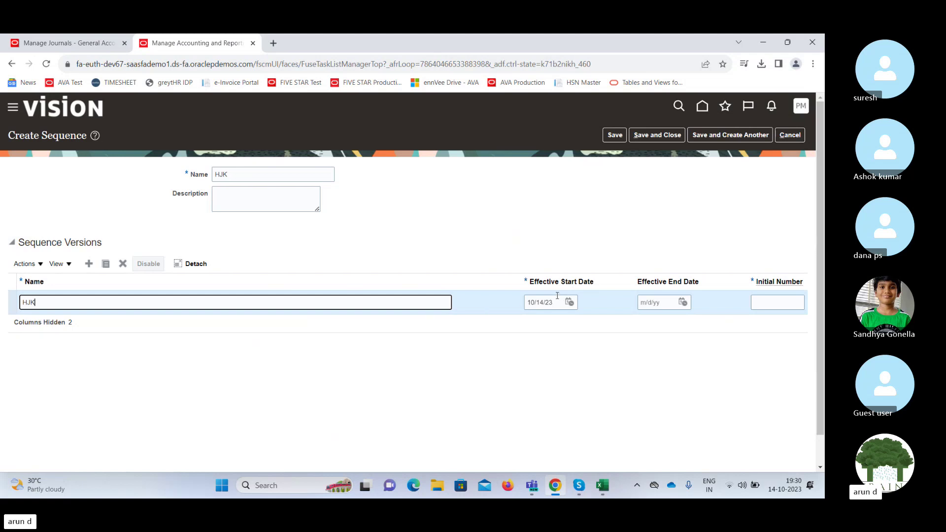
pyautogui.click(772, 303)
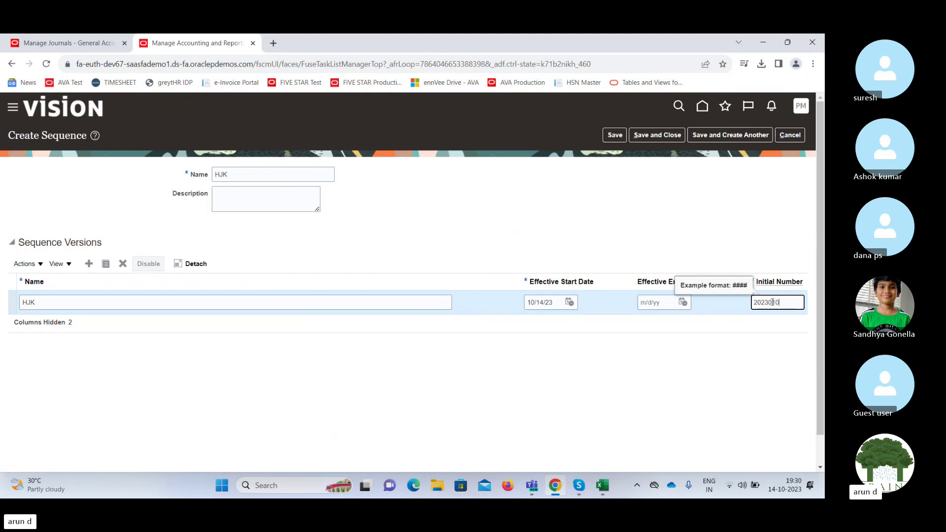
pyautogui.write('2023010001')
pyautogui.press('Tab')
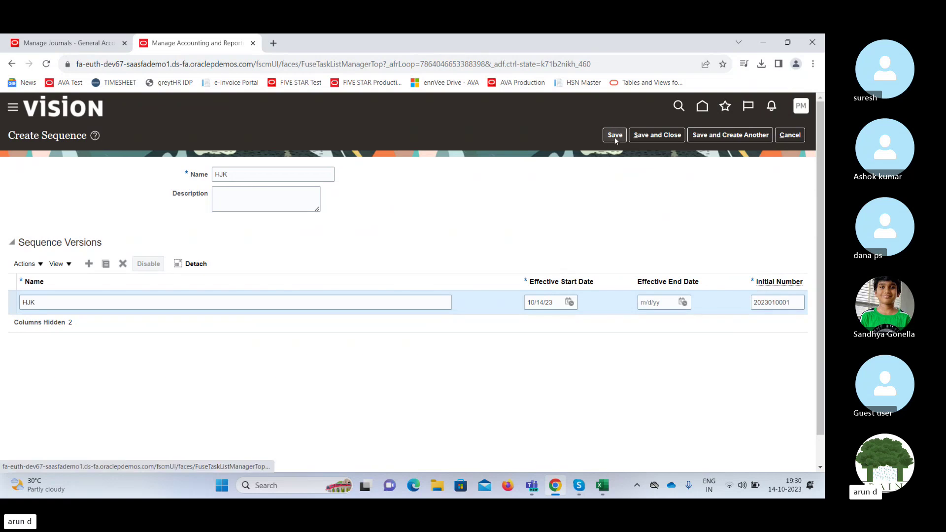
pyautogui.click(649, 136)
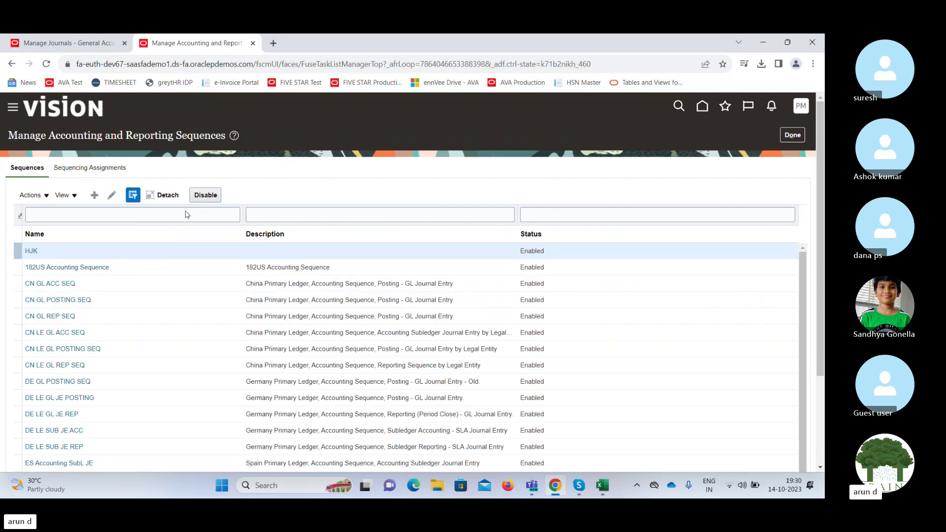
# Add a Posting assignment of sequence HJK for India Primary Ledger General Ledger journals, and save.
pyautogui.click(93, 169)
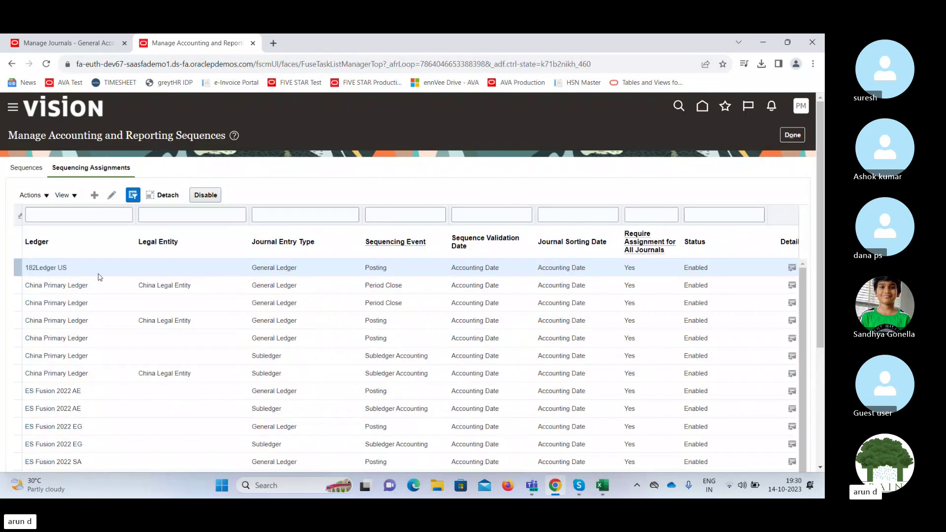
pyautogui.click(94, 196)
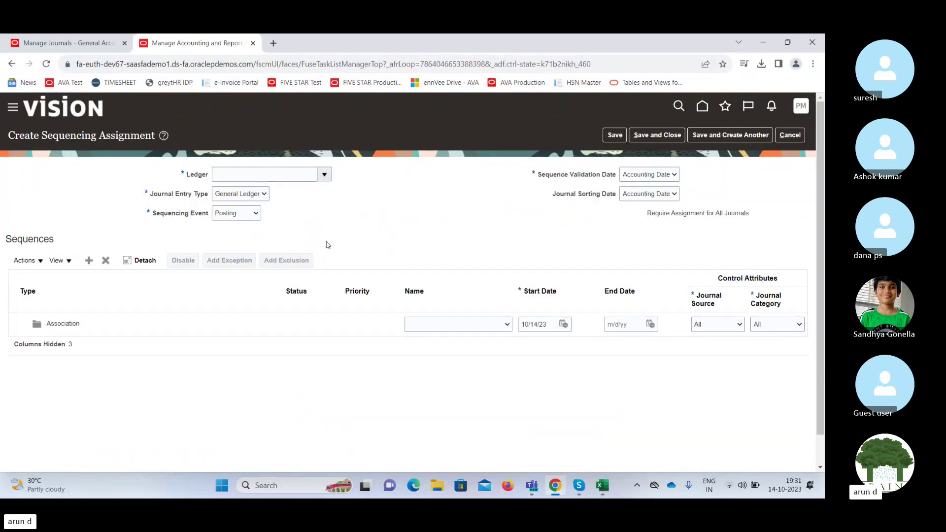
pyautogui.click(304, 174)
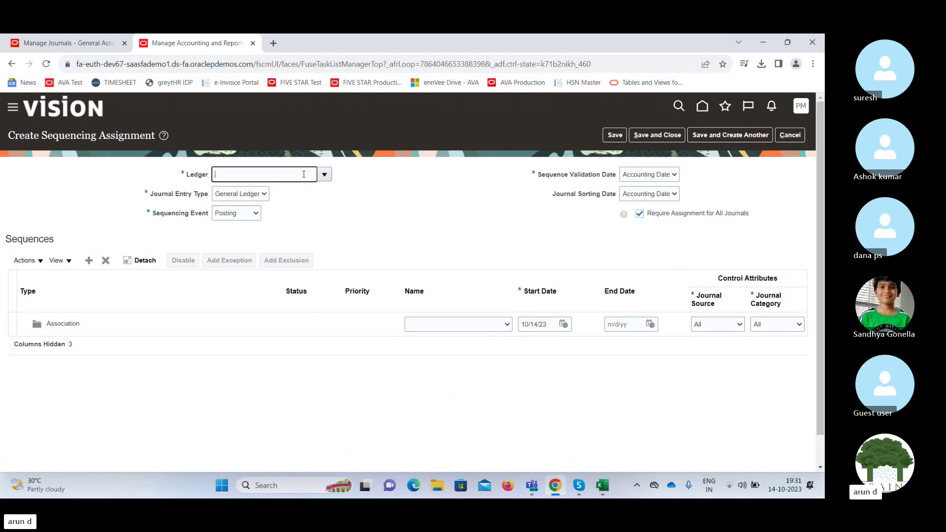
pyautogui.write('Indi')
pyautogui.press('Tab')
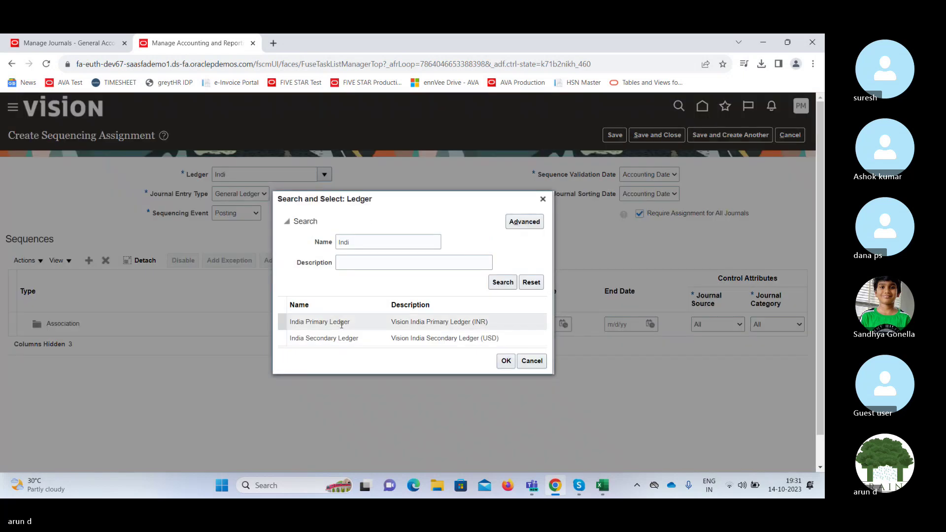
pyautogui.click(341, 323)
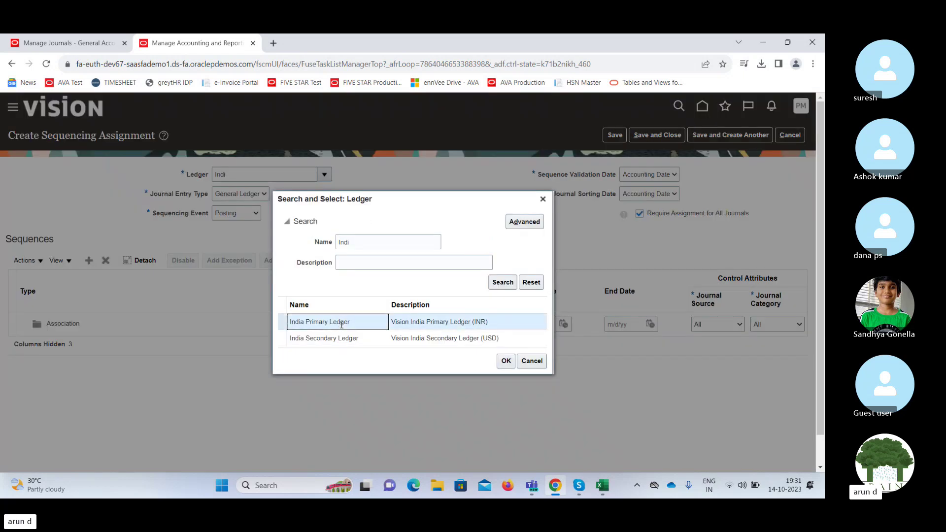
pyautogui.click(506, 360)
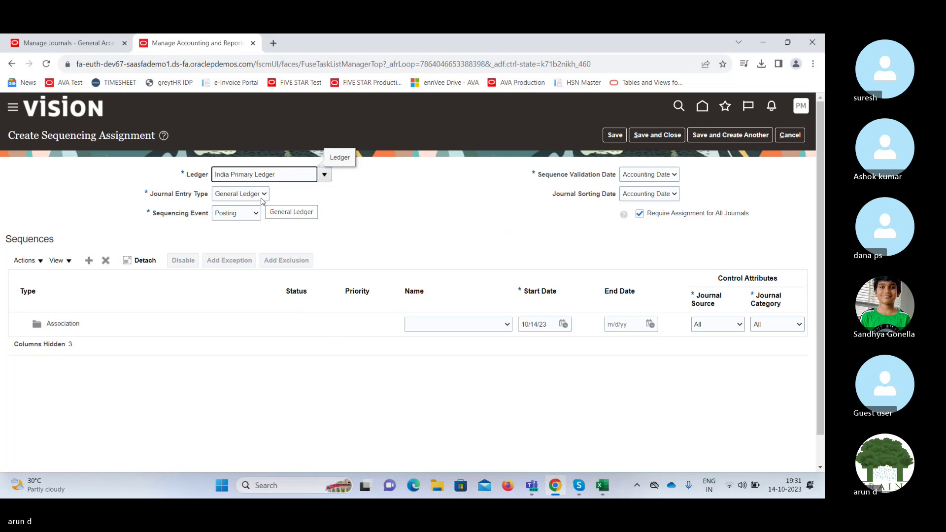
pyautogui.click(262, 199)
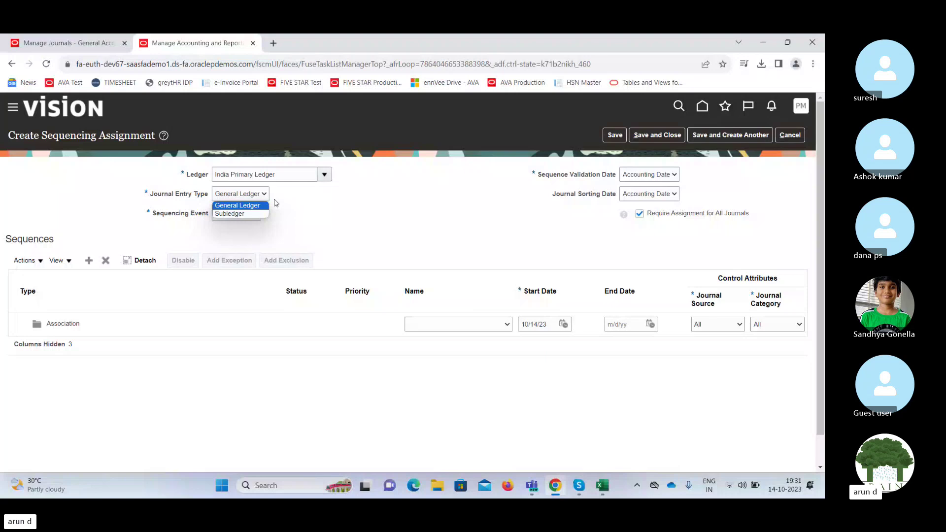
pyautogui.click(258, 194)
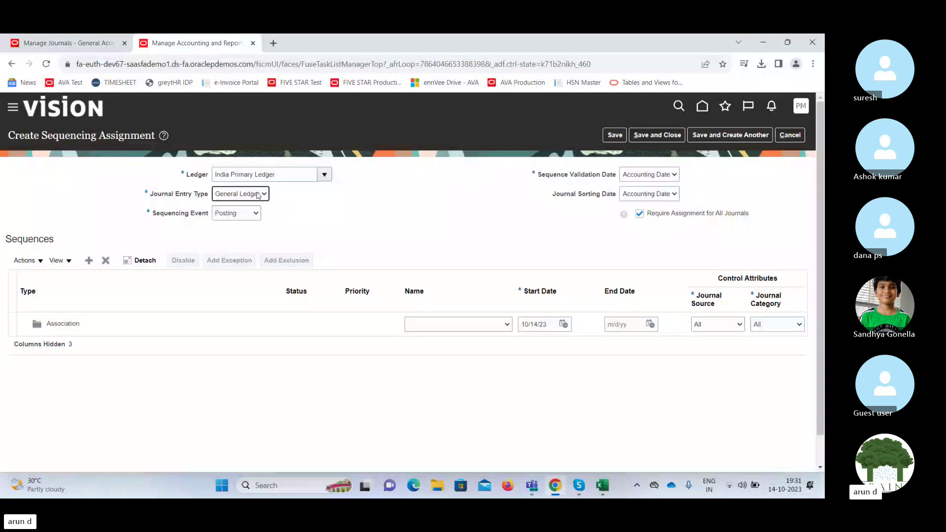
pyautogui.click(484, 325)
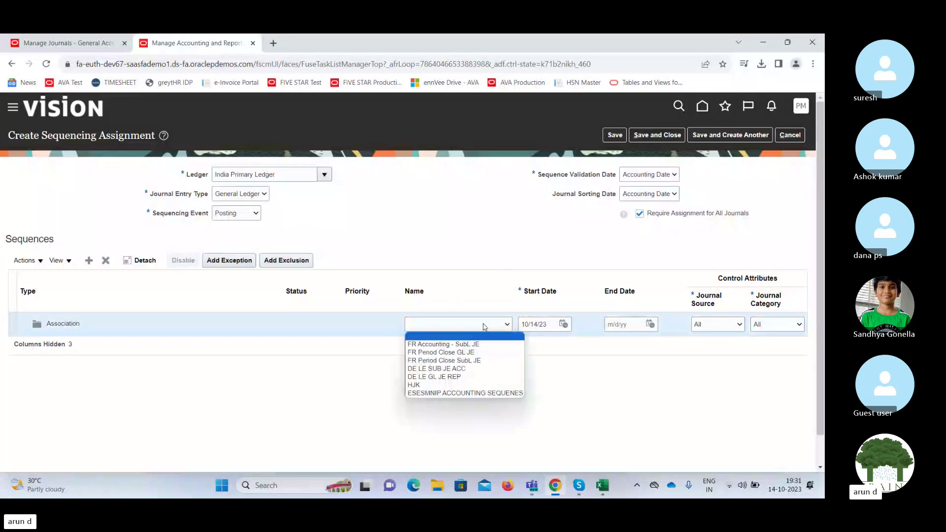
pyautogui.click(414, 385)
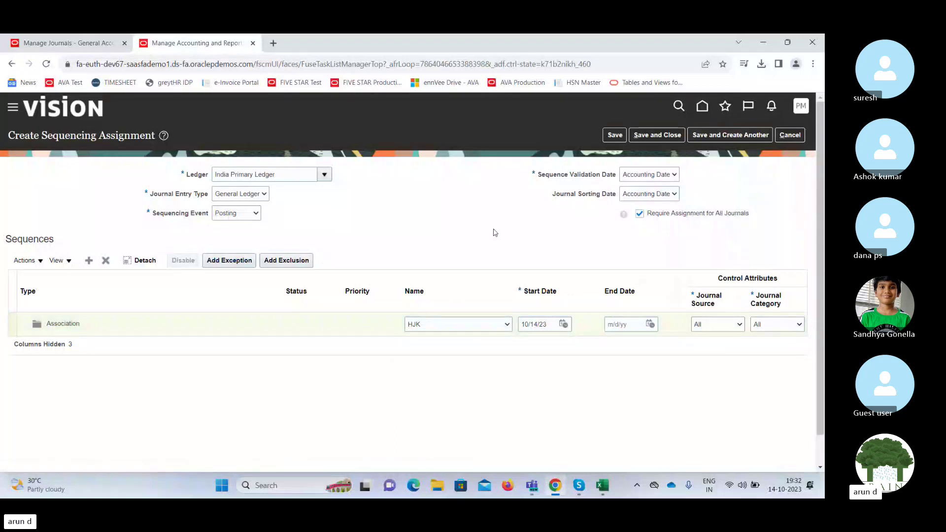
pyautogui.click(657, 135)
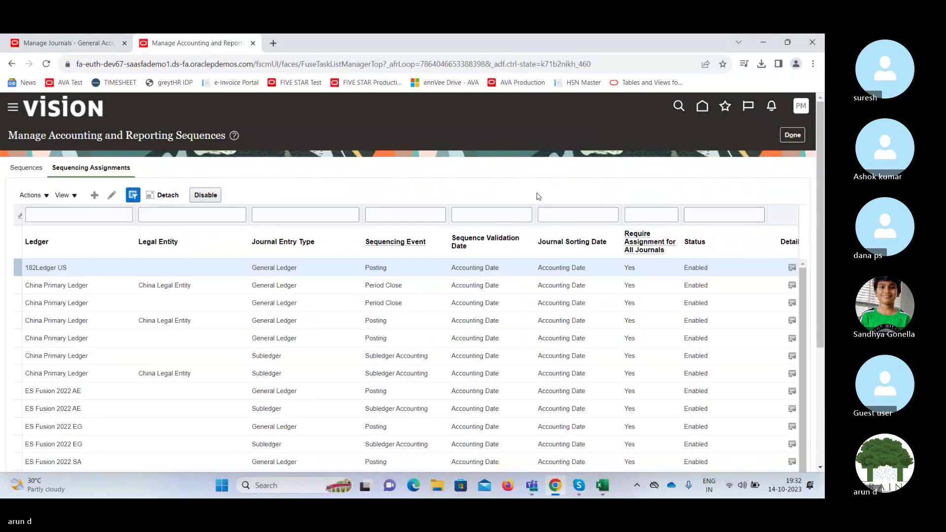
# Close the sequences page, view the posted journal's Reversal tab, then bring up Skype.
pyautogui.click(793, 135)
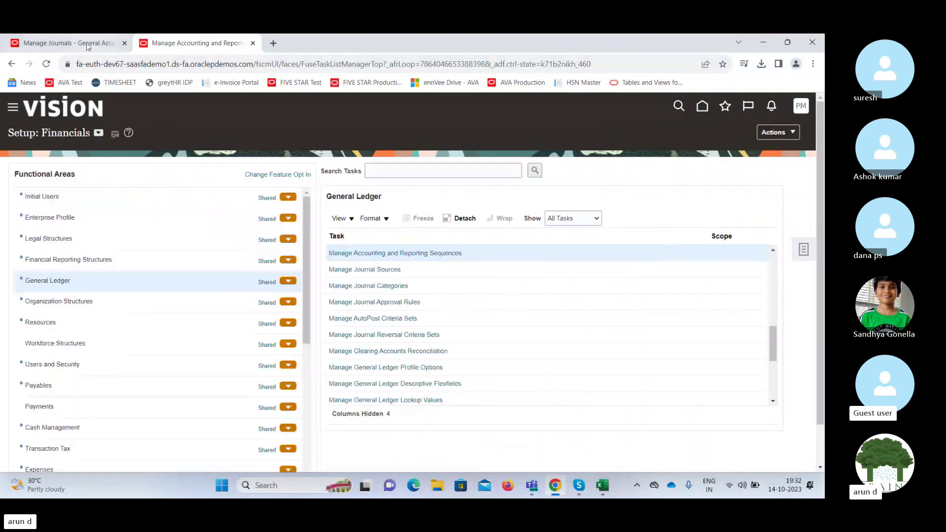
pyautogui.click(69, 43)
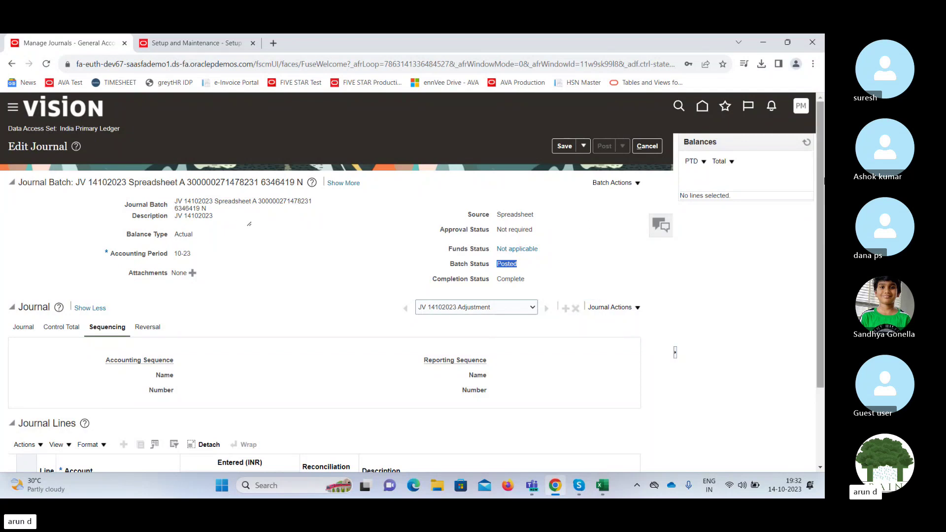
pyautogui.scroll(-3, 384, 266)
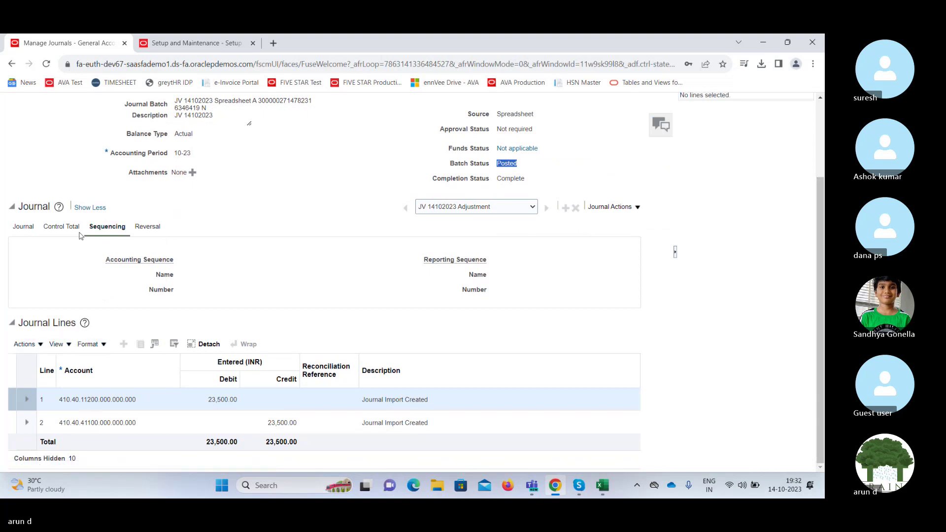
pyautogui.click(147, 228)
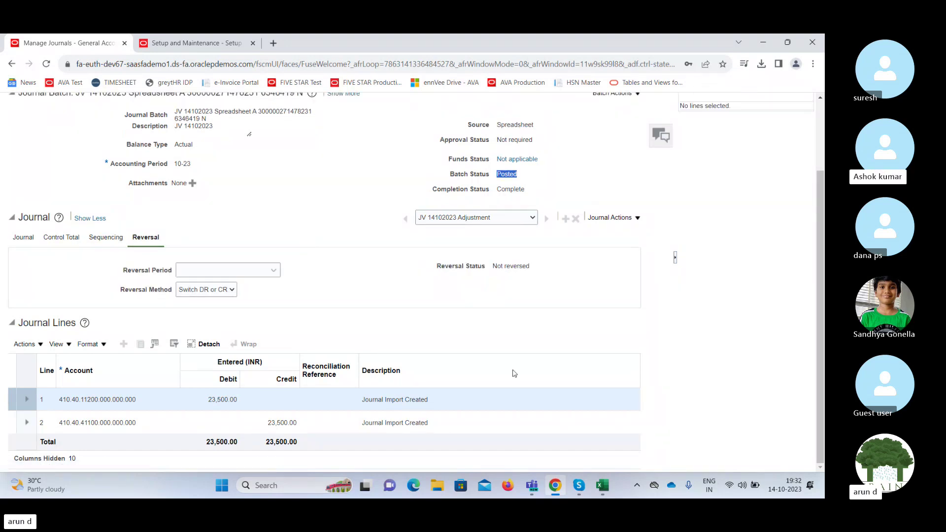
pyautogui.click(580, 488)
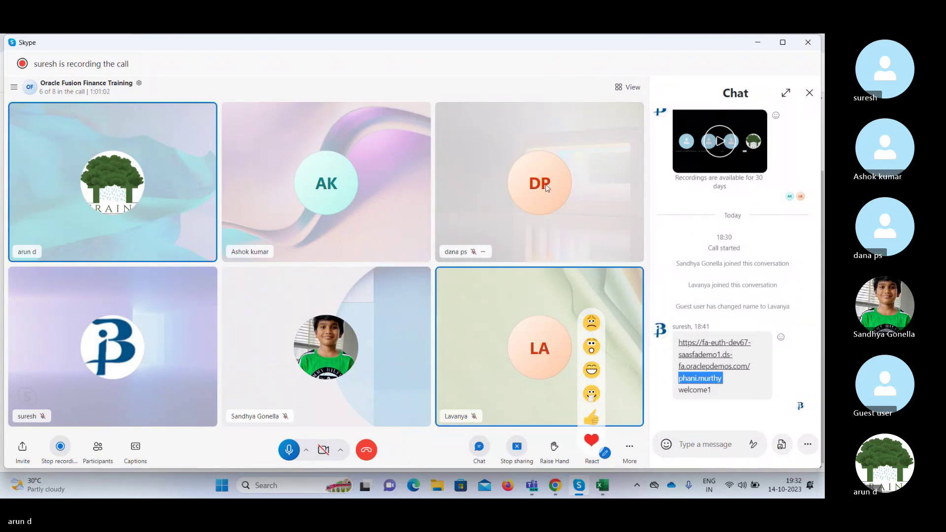
# Minimize the Skype call, restore it briefly, then minimize it again.
pyautogui.click(757, 44)
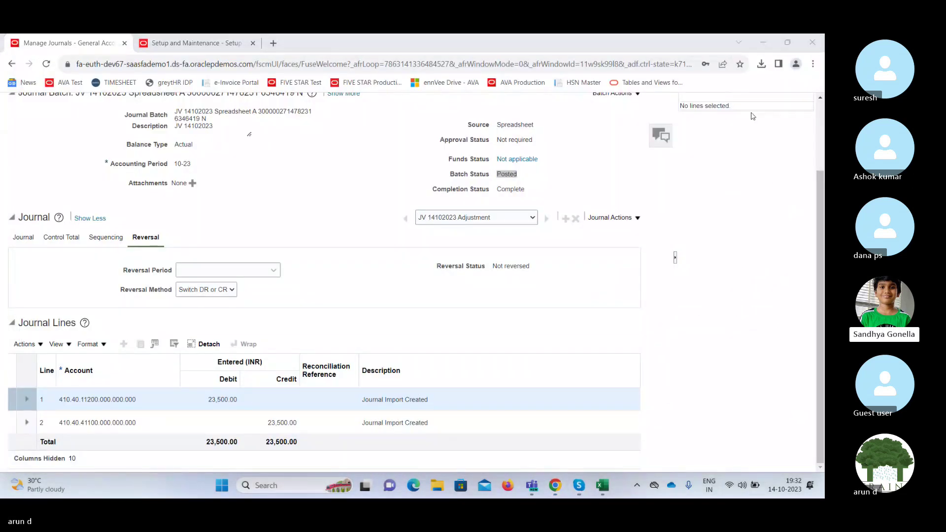
pyautogui.click(580, 487)
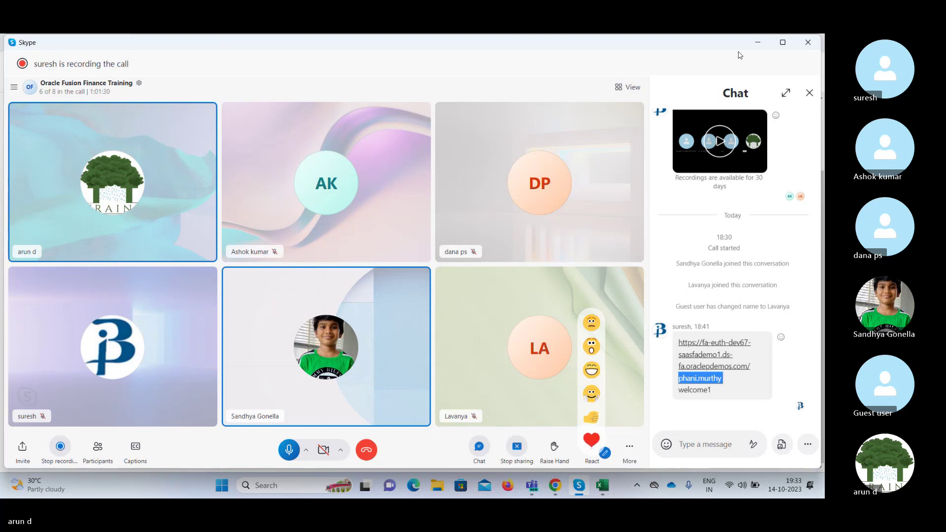
pyautogui.click(759, 45)
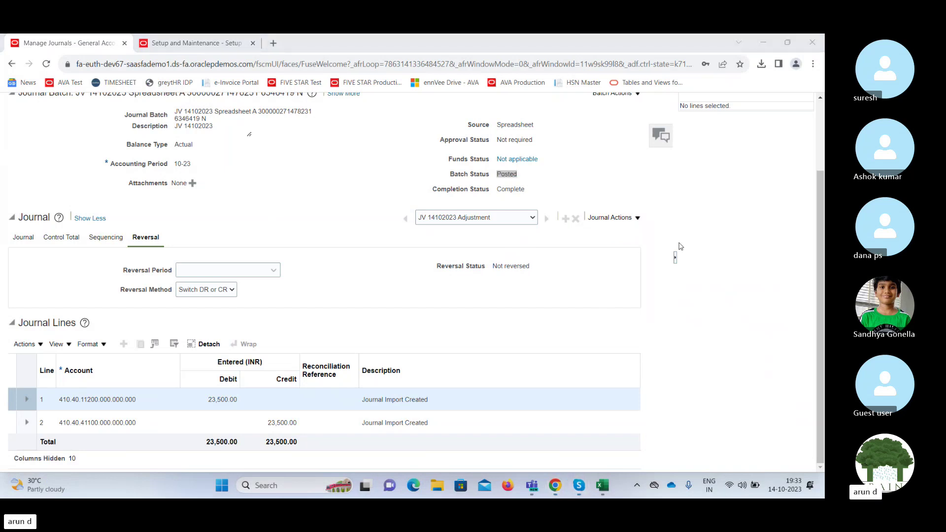
# View the Reversal Period options 11-23 and 10-23 without choosing, then return to Skype.
pyautogui.click(272, 271)
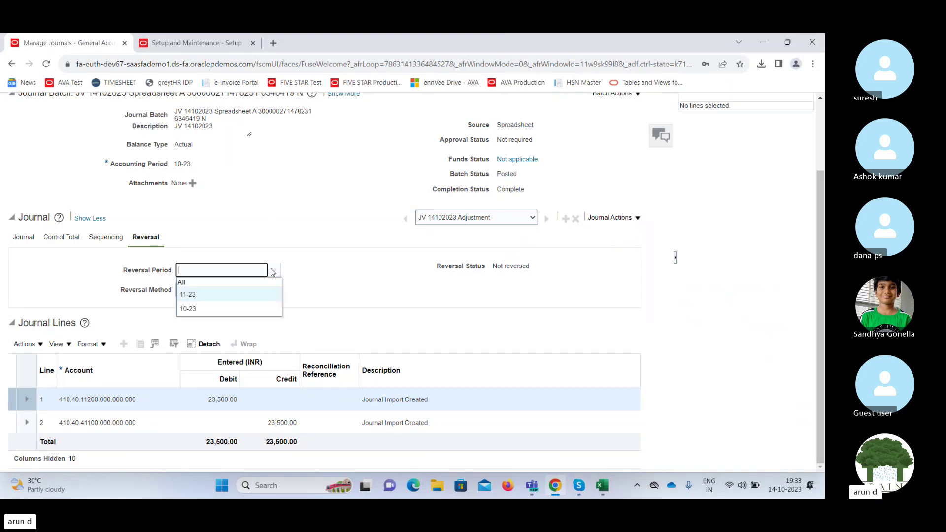
pyautogui.click(316, 287)
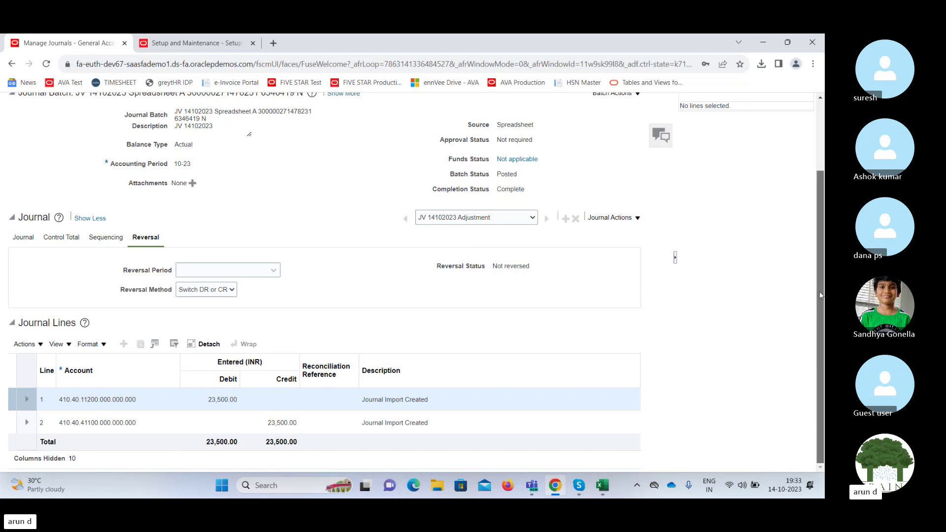
pyautogui.moveTo(820, 294); pyautogui.dragTo(824, 190)
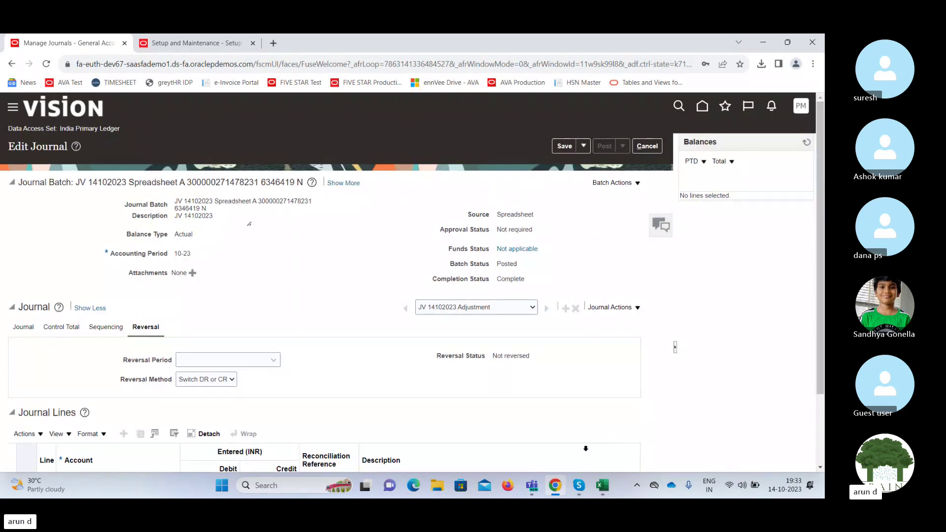
pyautogui.click(578, 485)
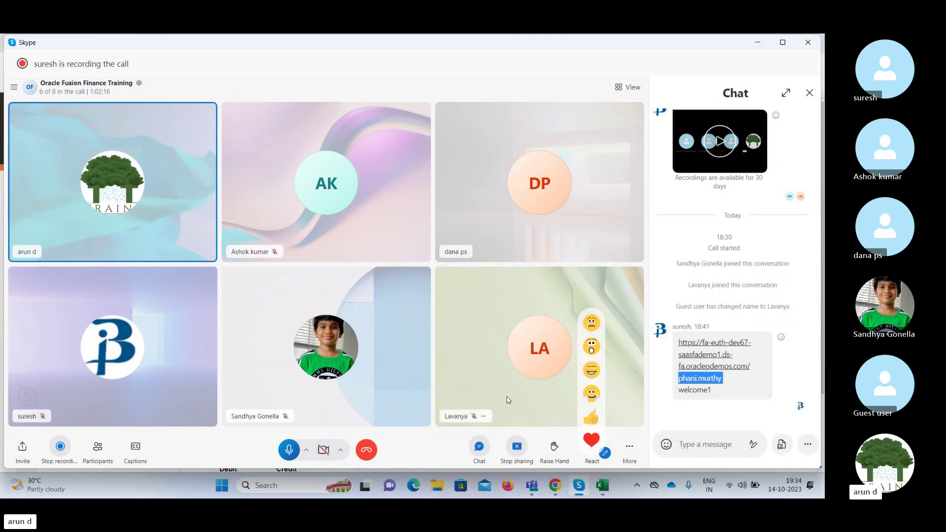
# Leave the journal unsaved and rerun the Manage Journals search for period 10-23.
pyautogui.click(556, 486)
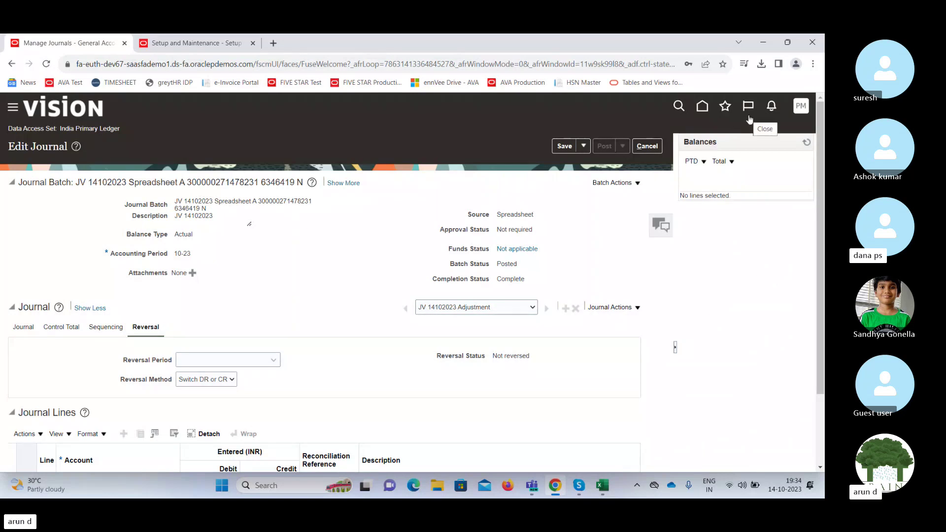
pyautogui.click(649, 147)
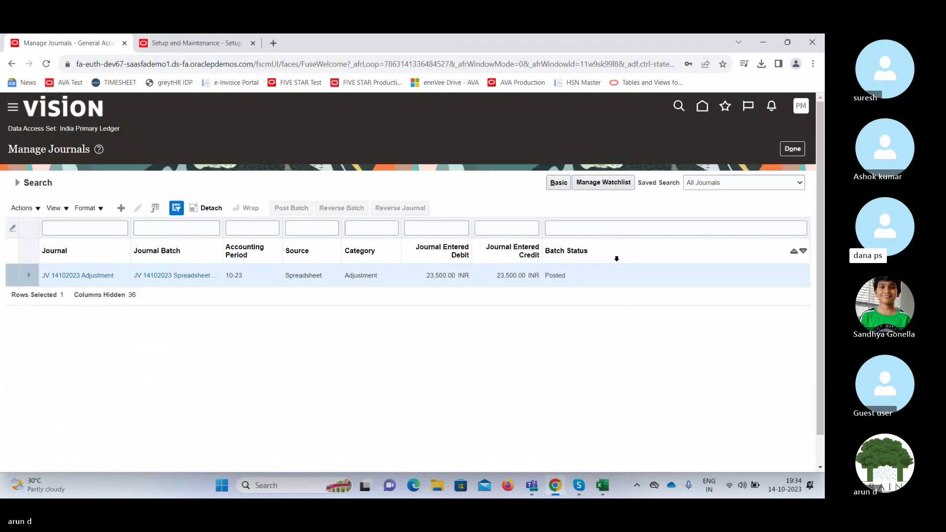
pyautogui.click(793, 149)
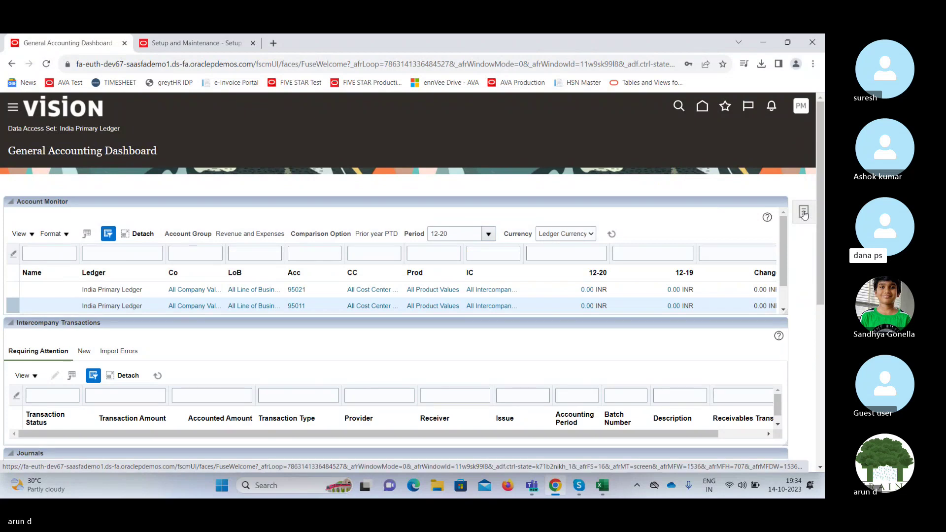
pyautogui.click(803, 214)
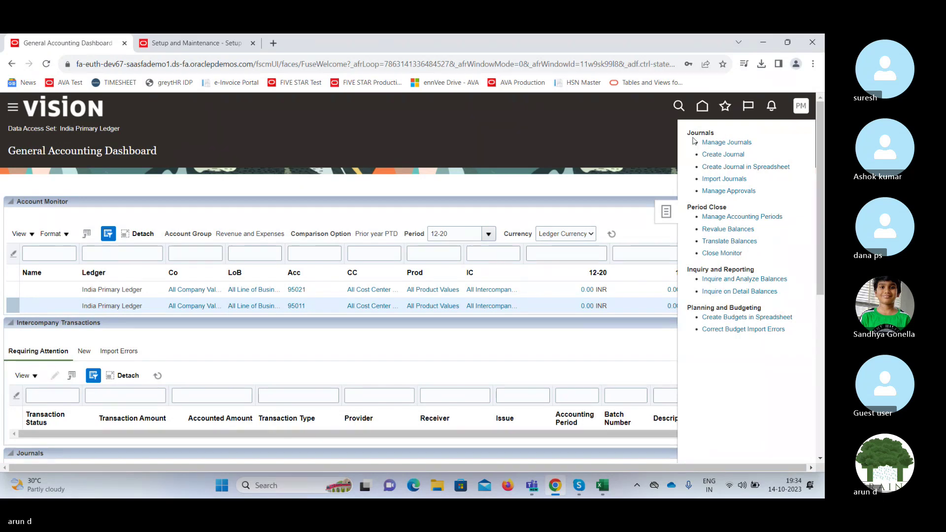
pyautogui.click(731, 141)
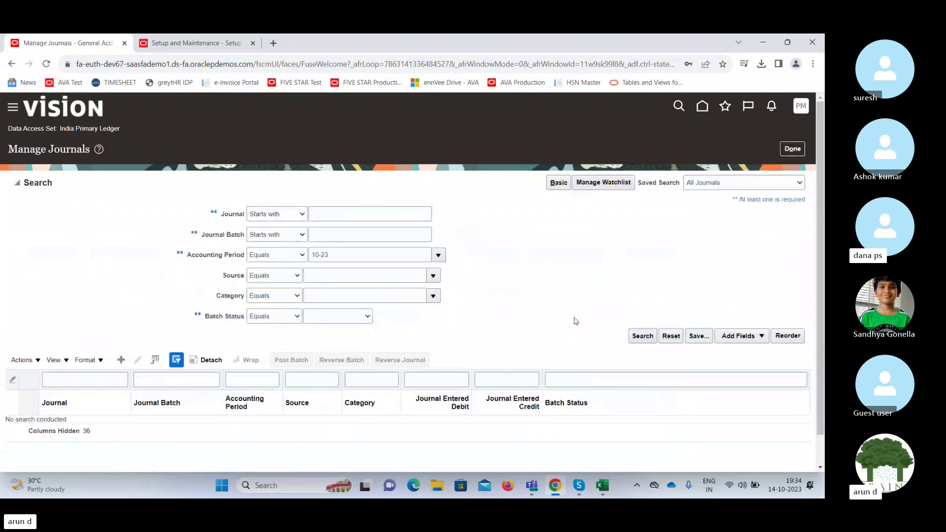
pyautogui.click(642, 336)
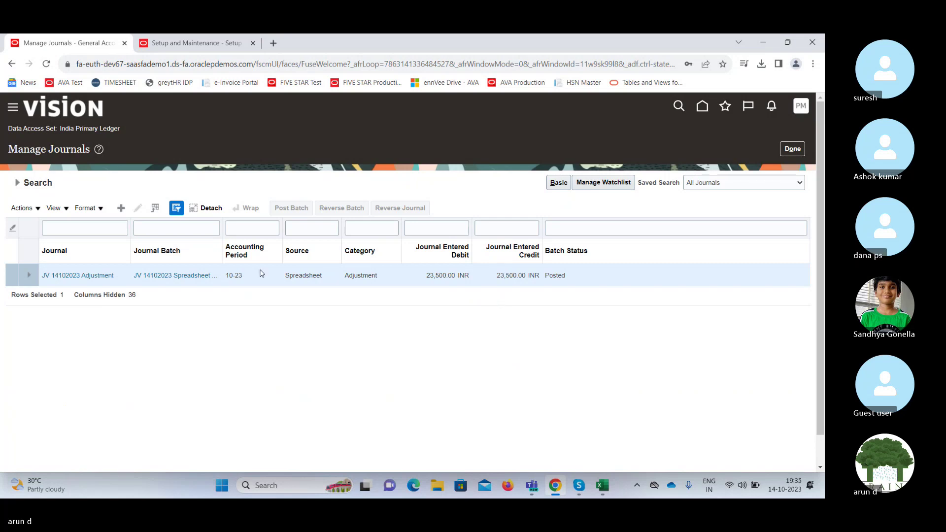
# Open the JV 14102023 Adjustment journal, view its batch Reversal Method options, and cancel without reversing.
pyautogui.click(93, 275)
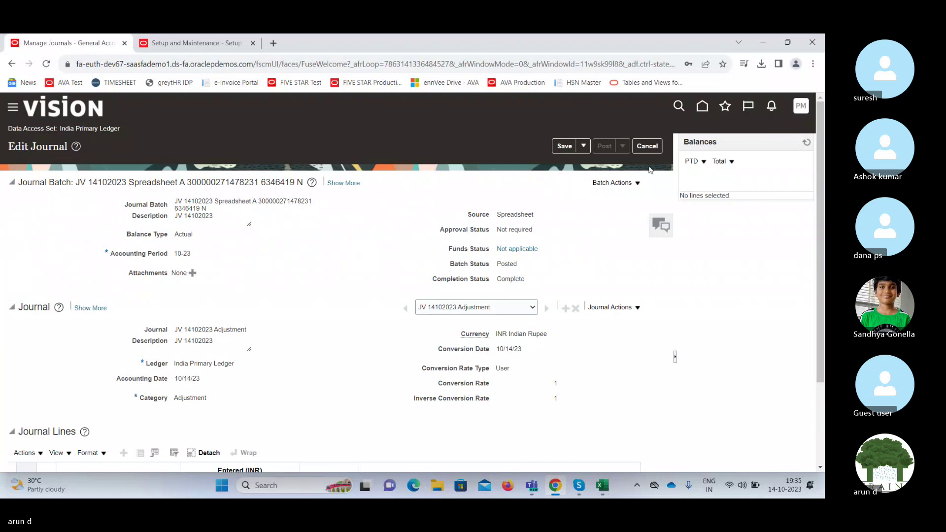
pyautogui.moveTo(821, 184); pyautogui.dragTo(821, 199)
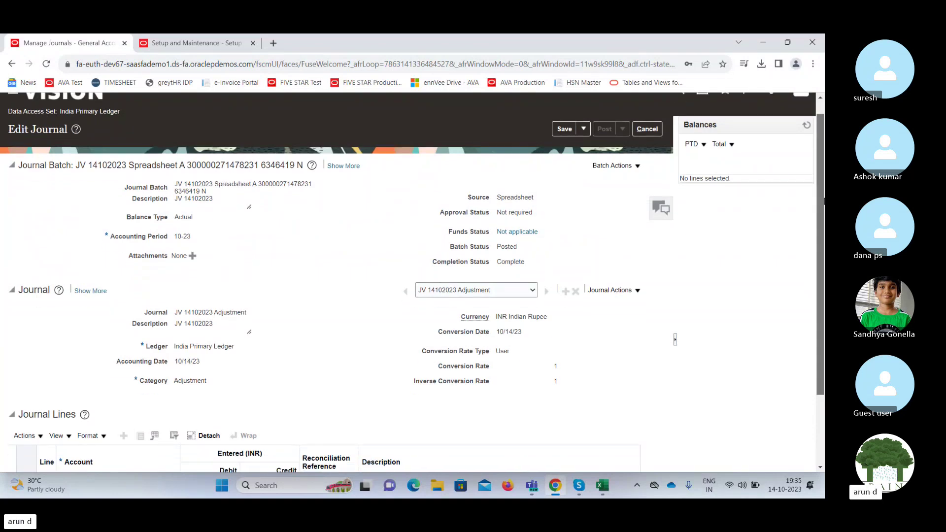
pyautogui.click(626, 167)
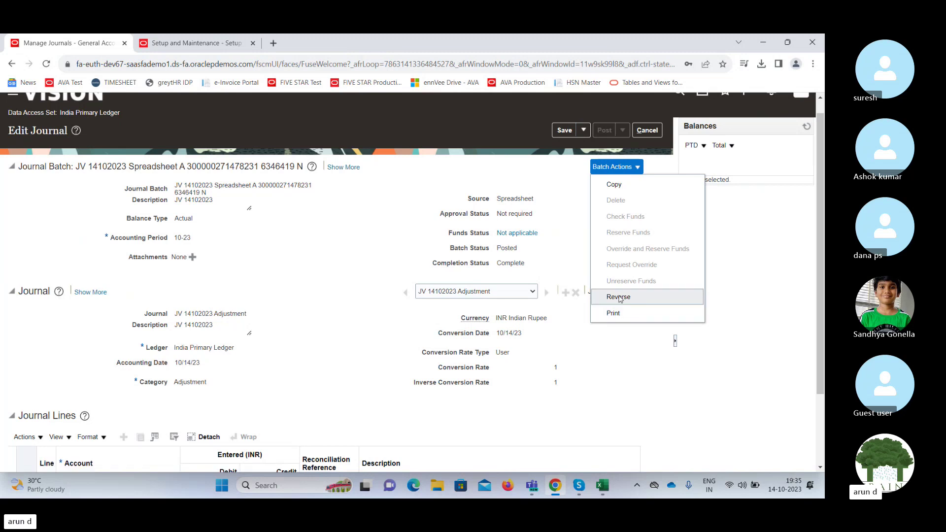
pyautogui.click(619, 297)
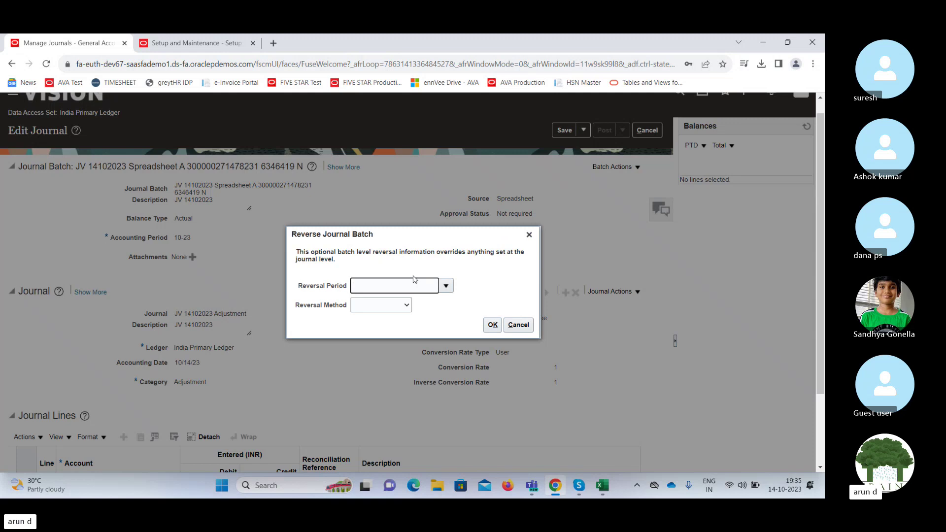
pyautogui.click(399, 306)
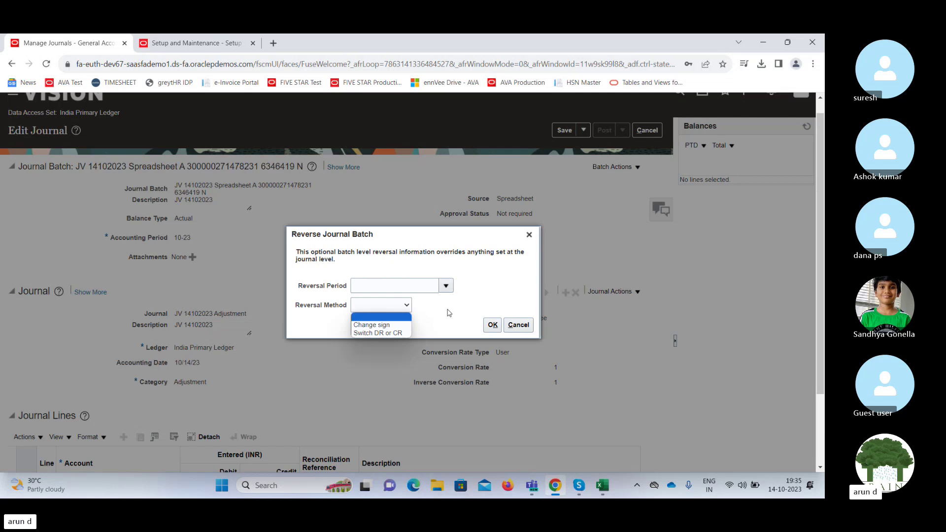
pyautogui.click(449, 313)
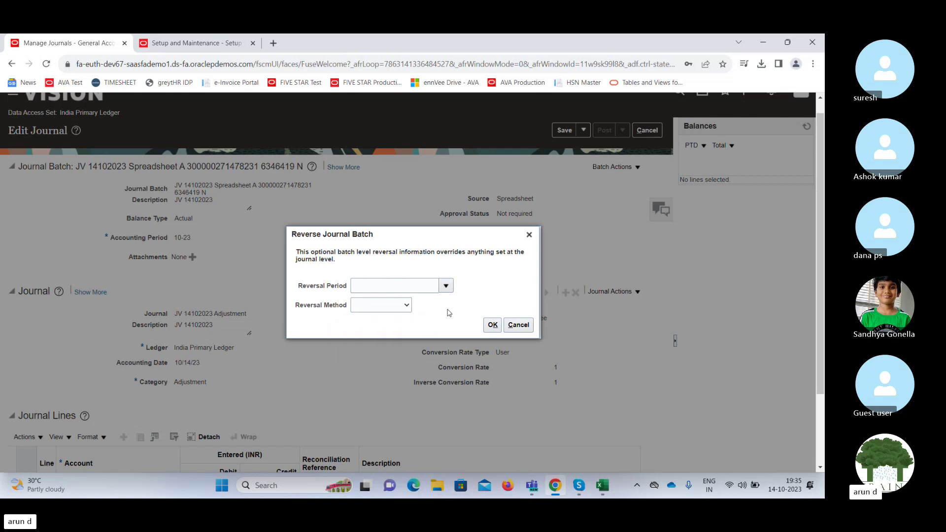
pyautogui.click(513, 327)
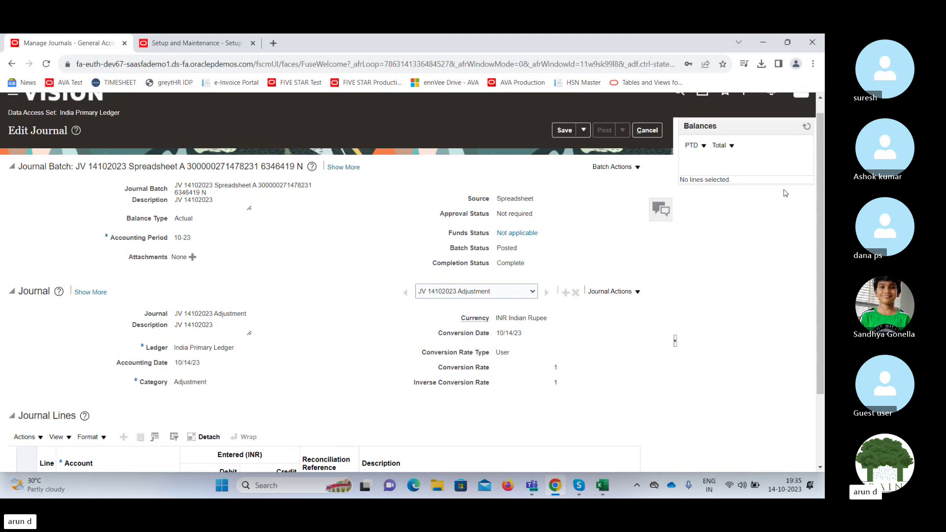
# Briefly check the Skype call, then return to the open journal in the browser.
pyautogui.moveTo(821, 180)
pyautogui.mouseDown()
pyautogui.moveTo(822, 210)
pyautogui.moveTo(822, 172)
pyautogui.mouseUp()
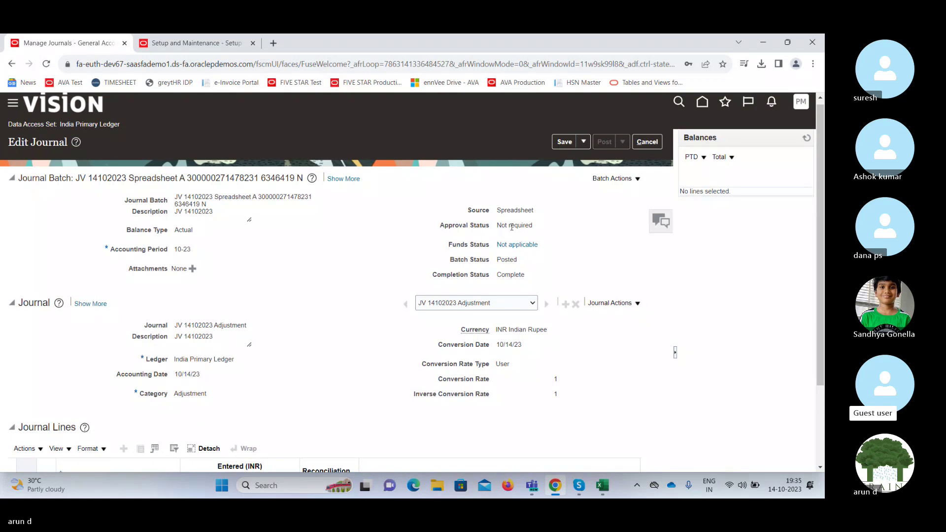
pyautogui.click(581, 487)
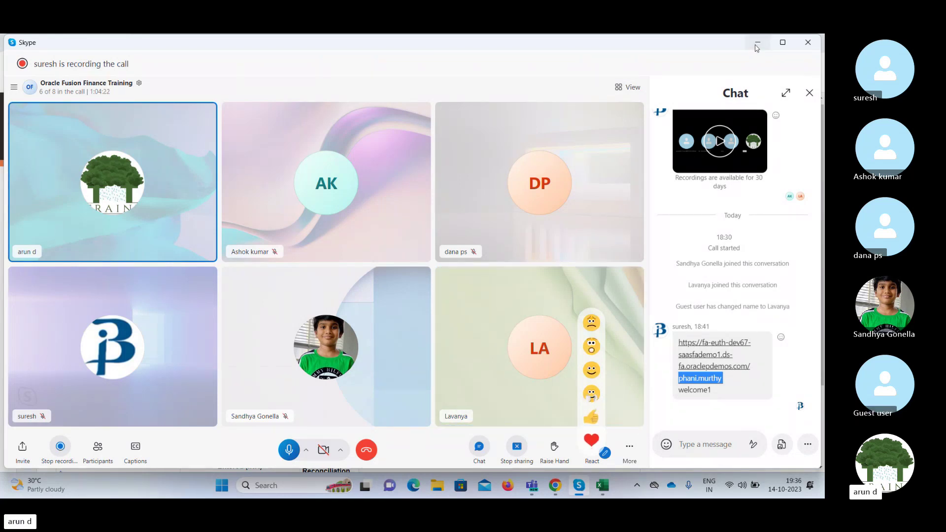
pyautogui.hotkey('alt', 'Tab')
pyautogui.scroll(-2, 822, 295)
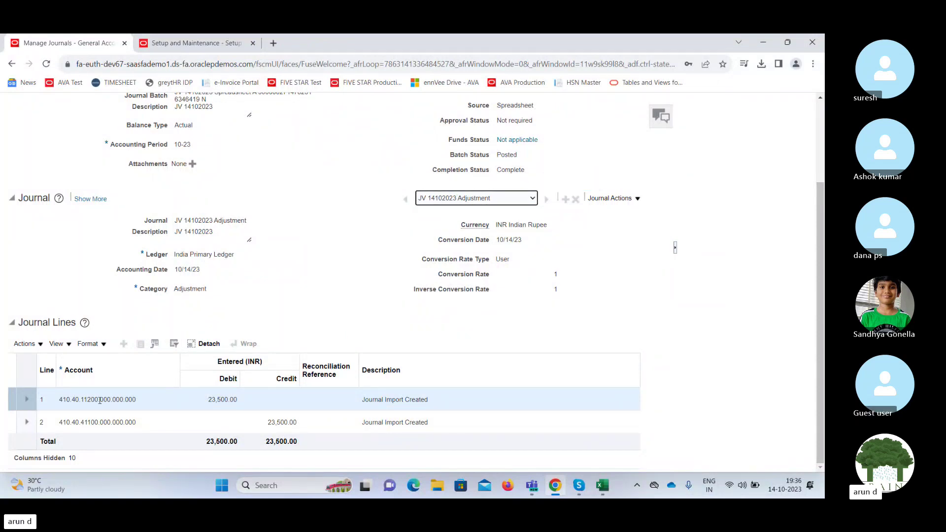
pyautogui.click(201, 399)
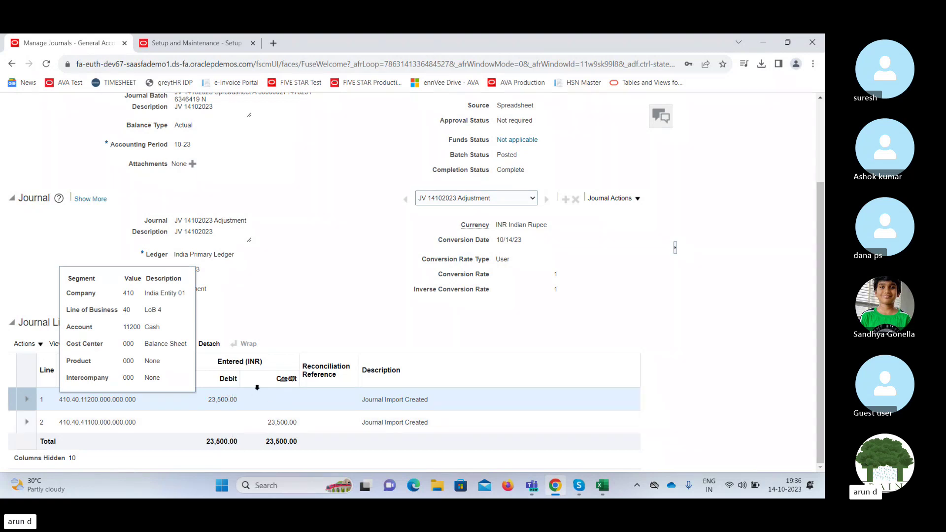
pyautogui.click(329, 282)
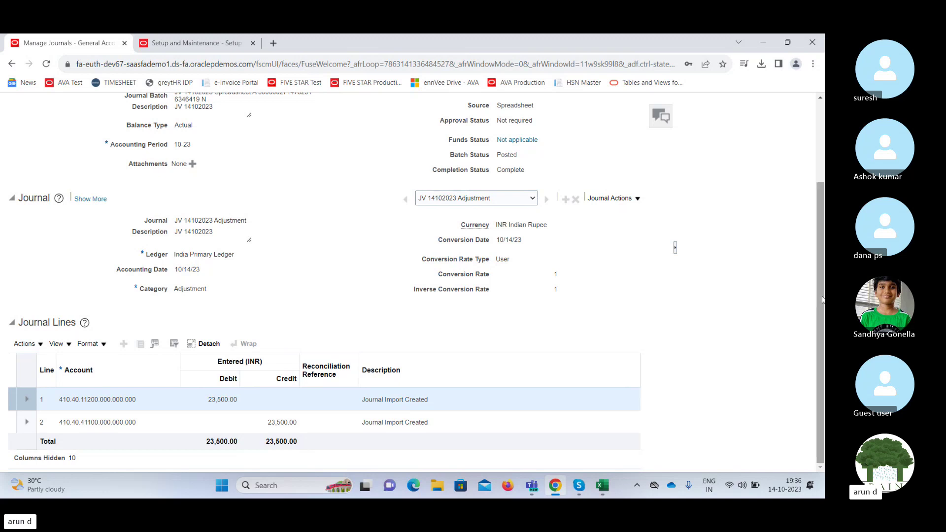
pyautogui.moveTo(821, 299); pyautogui.dragTo(817, 349)
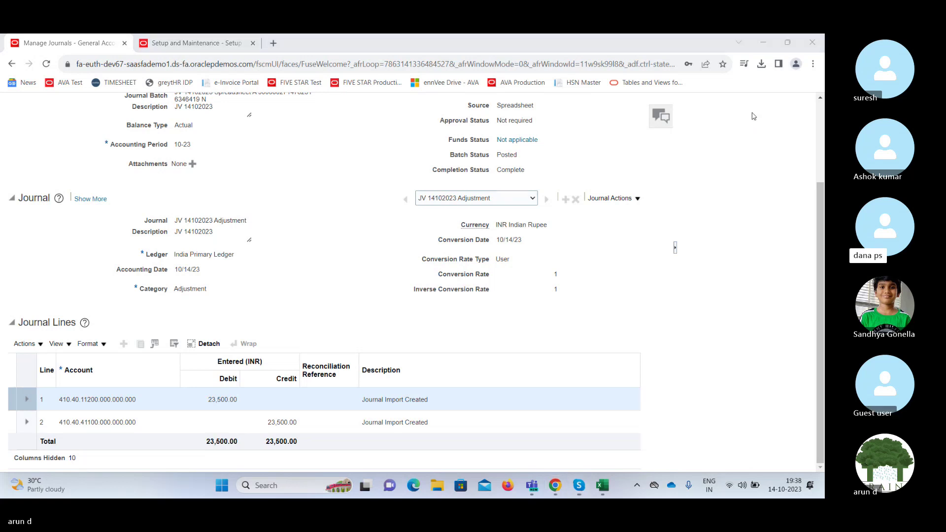
pyautogui.click(820, 254)
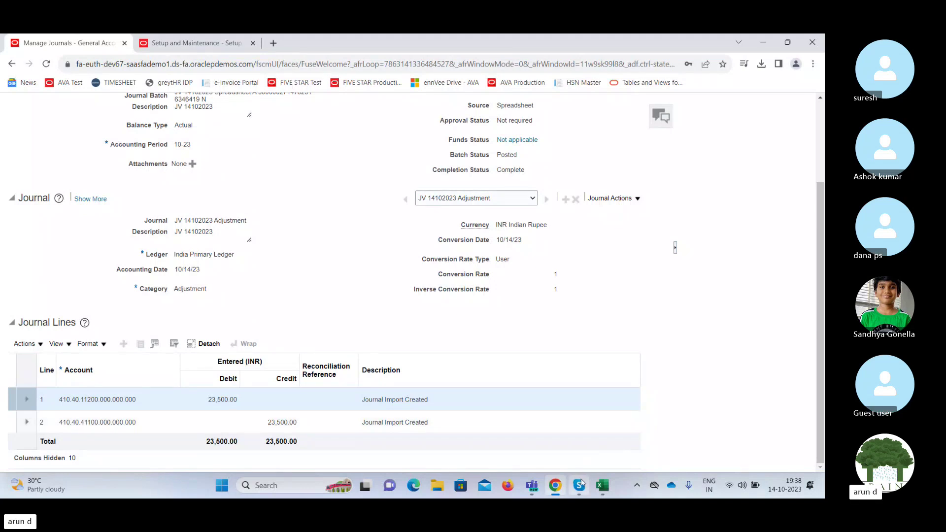
pyautogui.moveTo(580, 488)
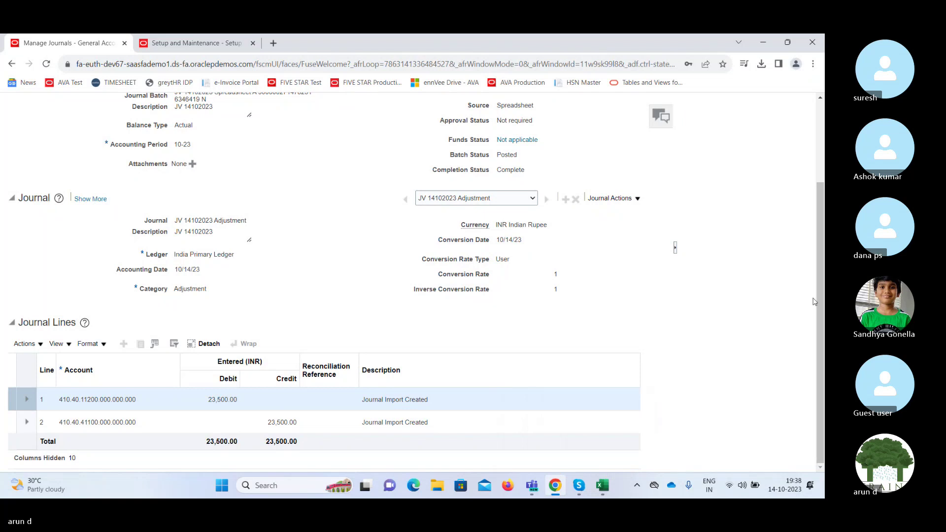
pyautogui.moveTo(820, 303); pyautogui.dragTo(817, 201)
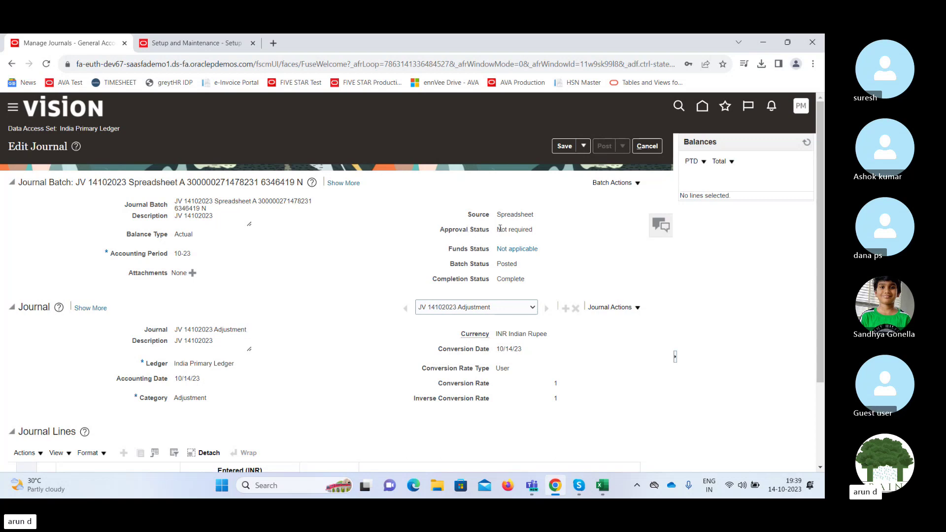
pyautogui.moveTo(497, 229); pyautogui.dragTo(533, 230)
pyautogui.doubleClick(449, 232)
pyautogui.moveTo(448, 250); pyautogui.dragTo(490, 253)
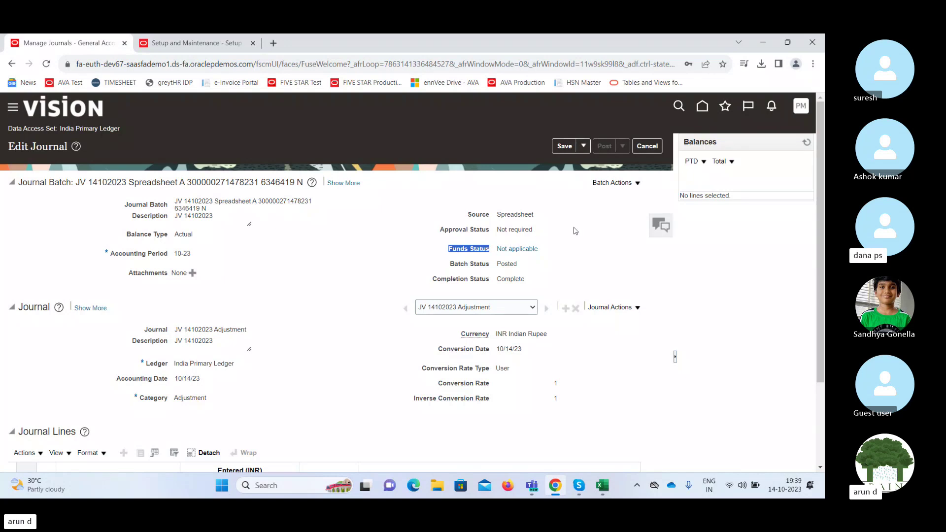
pyautogui.moveTo(580, 490)
pyautogui.tripleClick(522, 229)
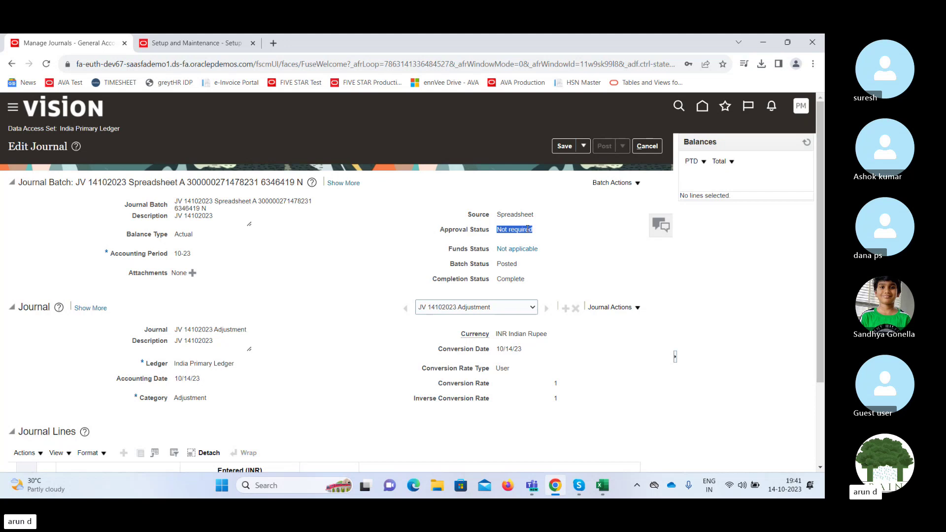
pyautogui.click(614, 220)
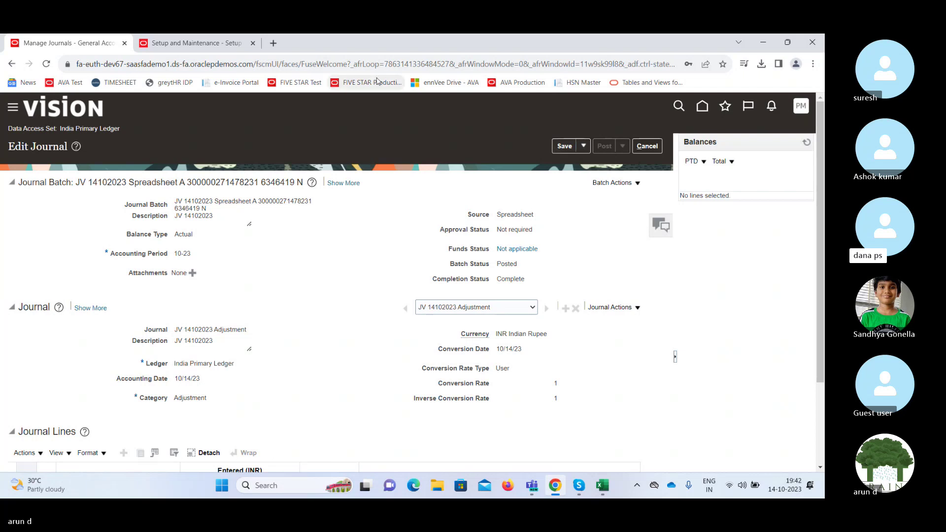
# Open Manage Journal Approval Rules from Setup: Financials and search BPM Worklist task types for 'Jou'.
pyautogui.click(166, 42)
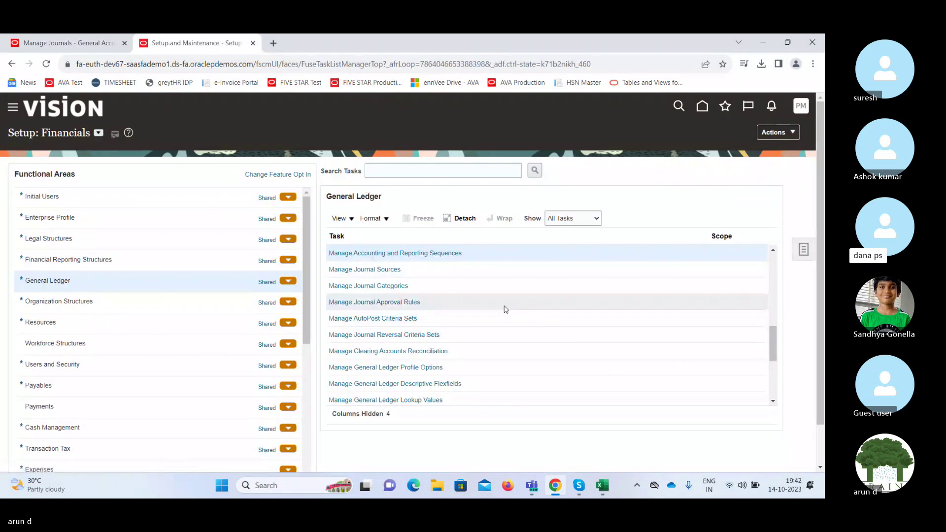
pyautogui.click(407, 302)
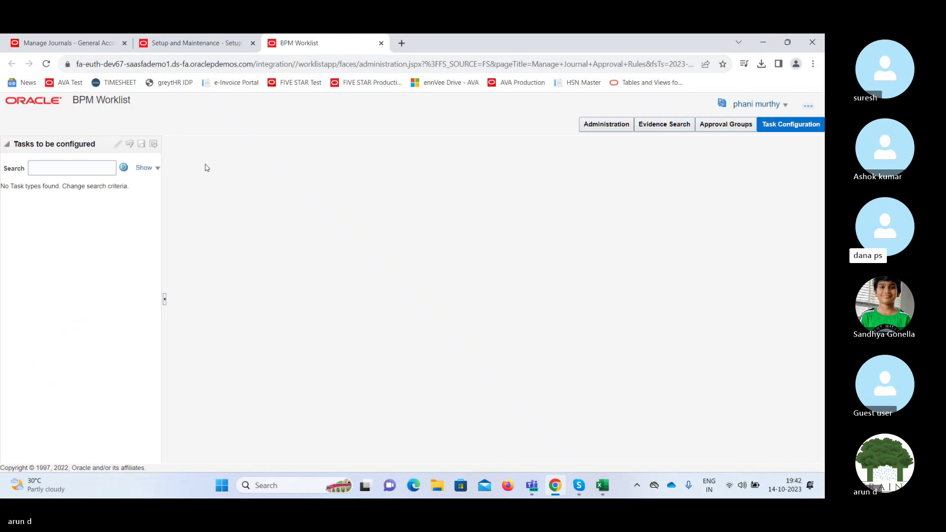
pyautogui.click(93, 166)
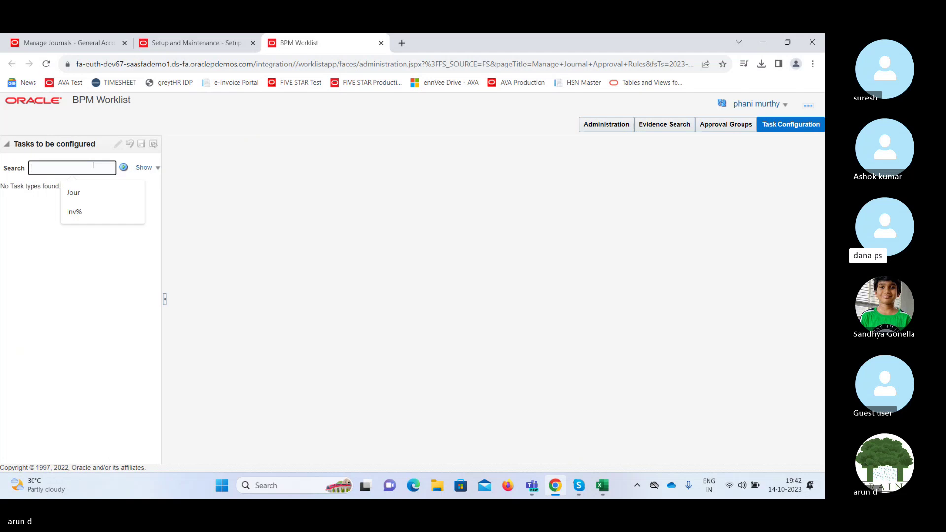
pyautogui.write('Jo')
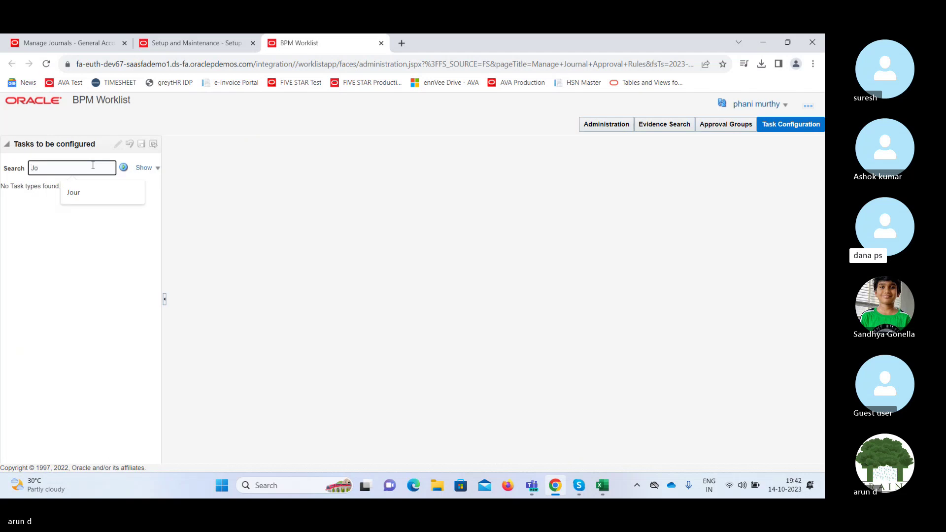
pyautogui.write('u')
pyautogui.click(123, 168)
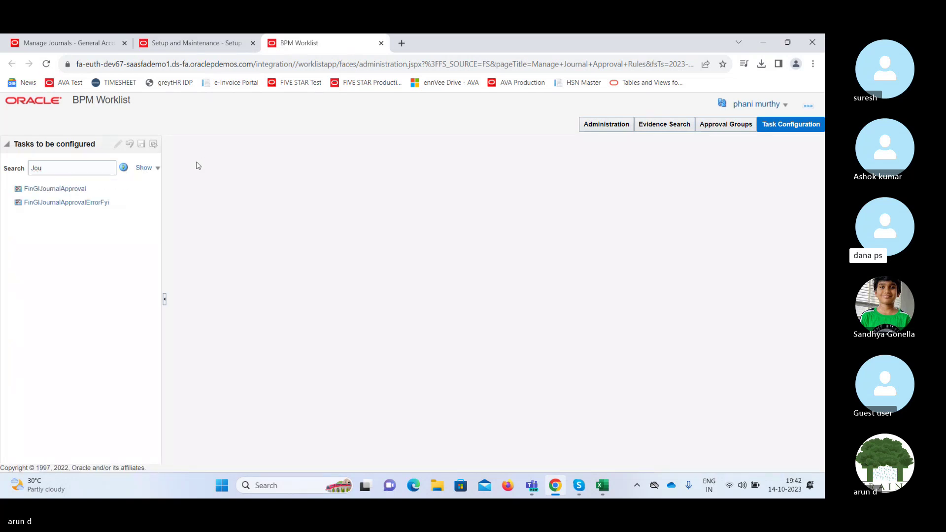
# Open the FinGlJournalApproval task configuration, then go back to the Setup: Financials page.
pyautogui.click(70, 190)
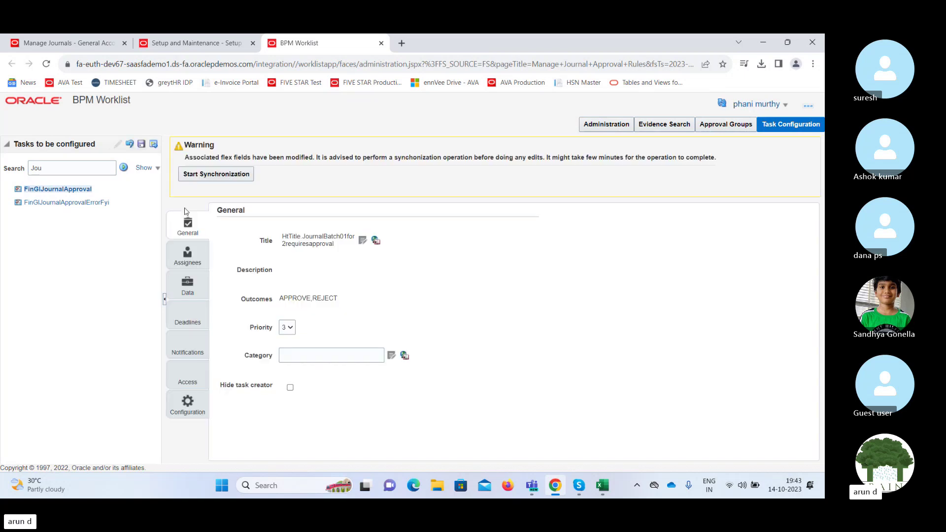
pyautogui.click(183, 45)
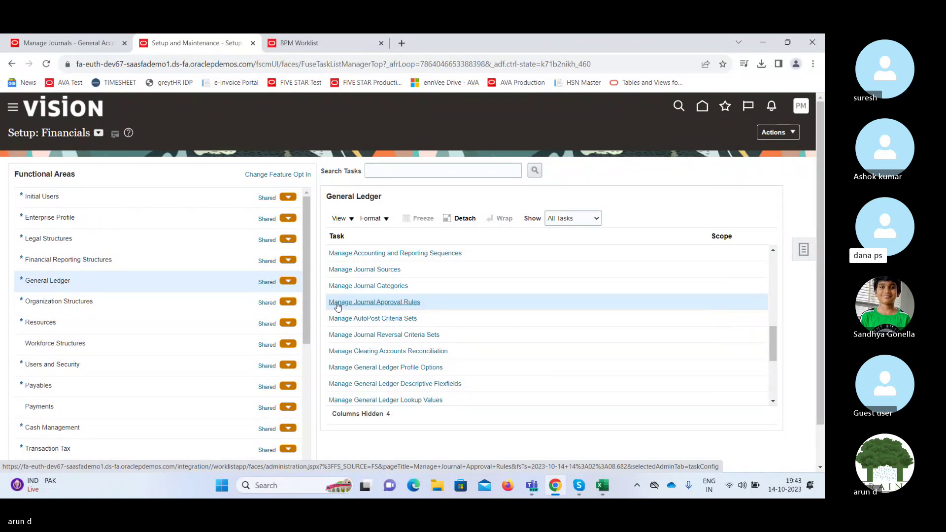
# Return to the FinGlJournalApproval configuration and scroll through its Assignees approval-stage diagram.
pyautogui.click(339, 45)
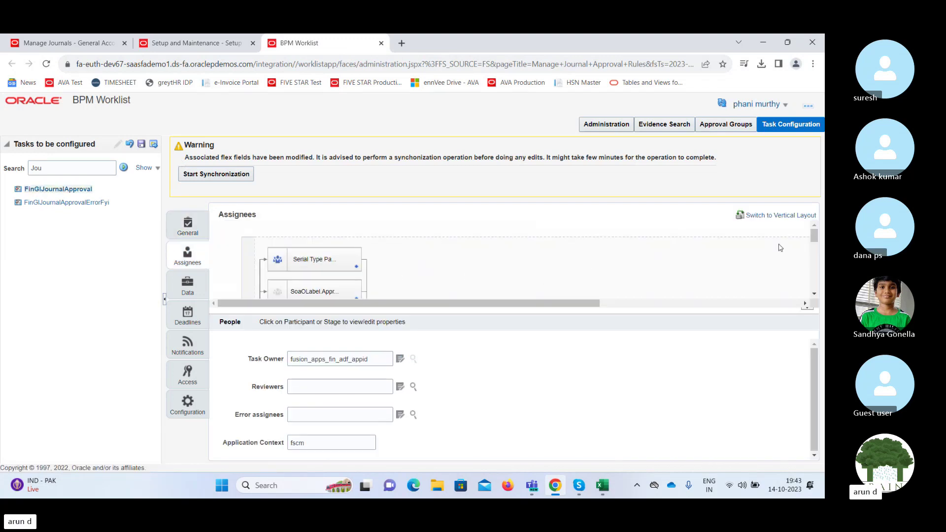
pyautogui.click(815, 296)
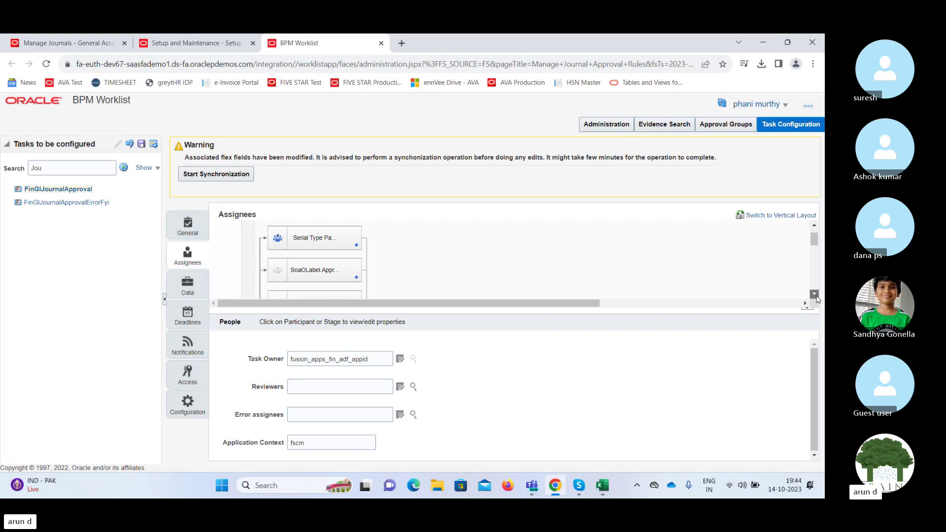
pyautogui.click(815, 295)
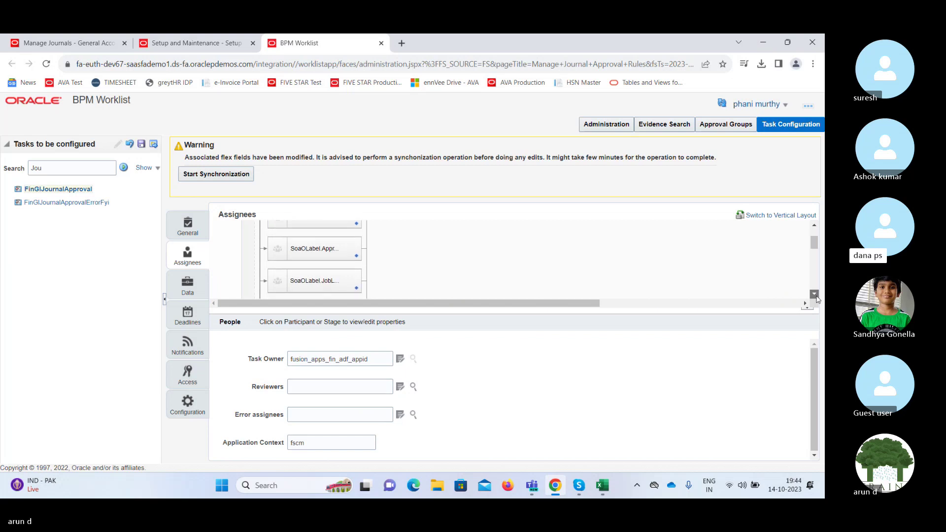
pyautogui.click(815, 296)
pyautogui.click(815, 295)
pyautogui.click(815, 295)
pyautogui.click(815, 295)
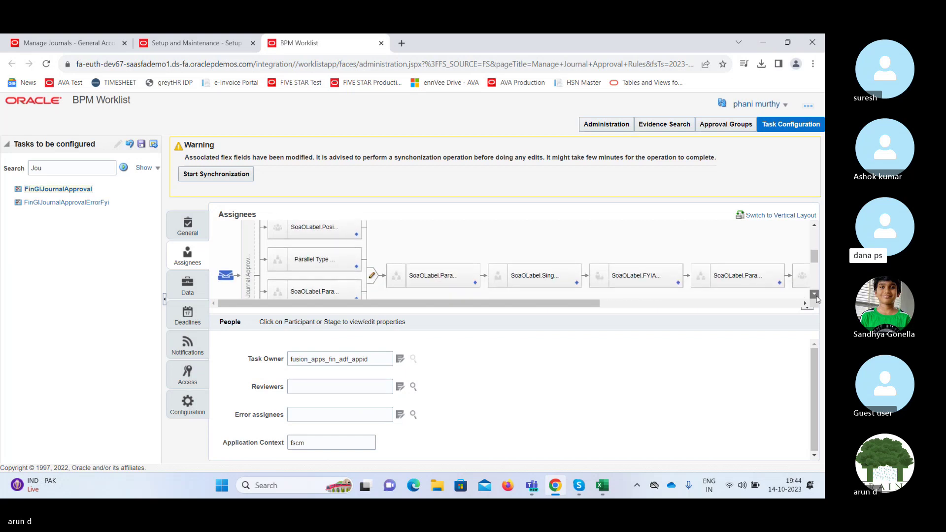
pyautogui.click(815, 295)
pyautogui.click(816, 296)
pyautogui.click(815, 295)
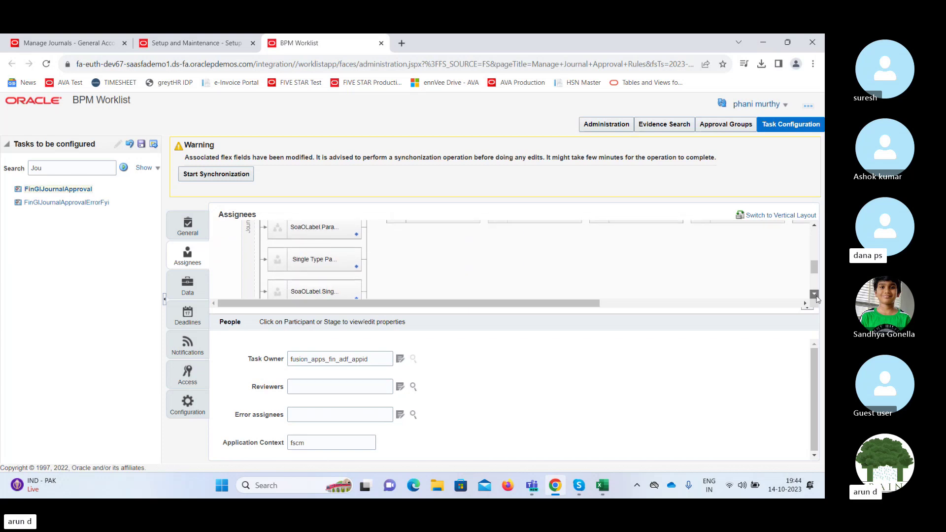
pyautogui.click(815, 296)
pyautogui.click(815, 296)
pyautogui.click(815, 296)
pyautogui.click(816, 296)
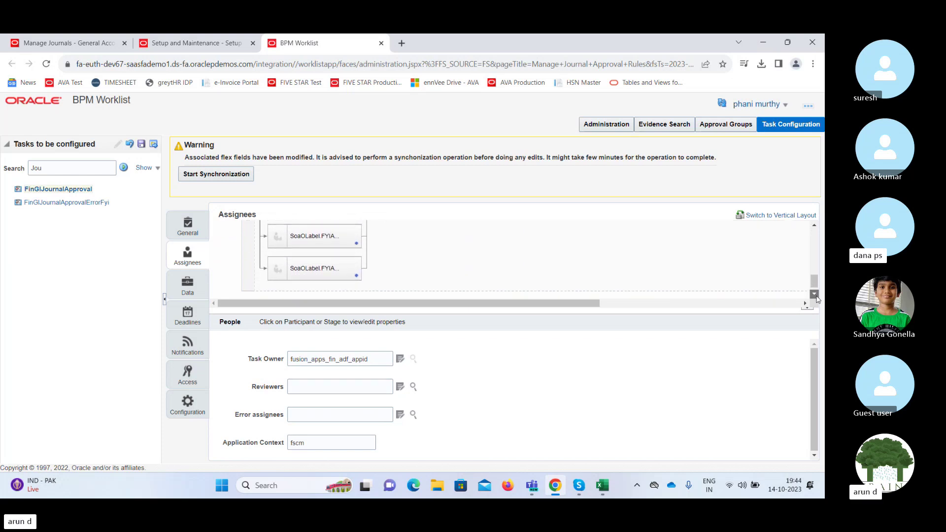
pyautogui.click(815, 296)
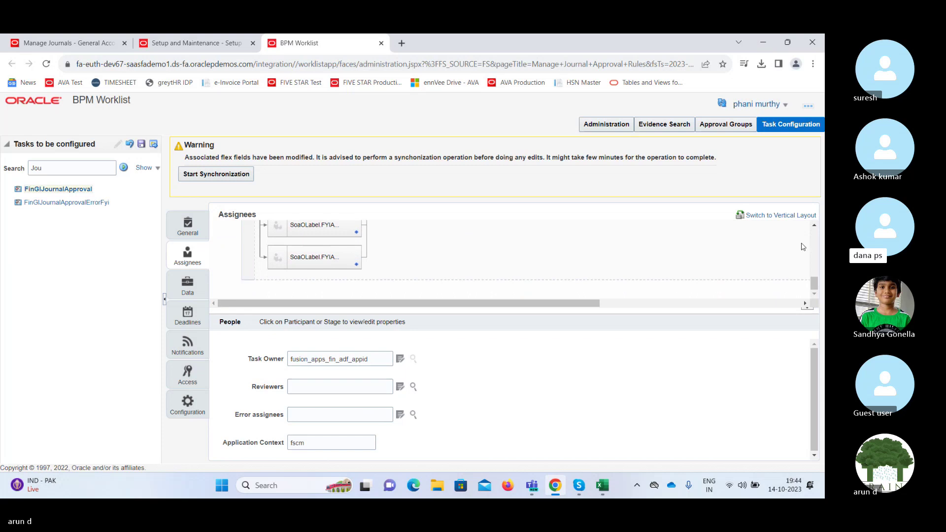
pyautogui.click(816, 227)
pyautogui.click(815, 226)
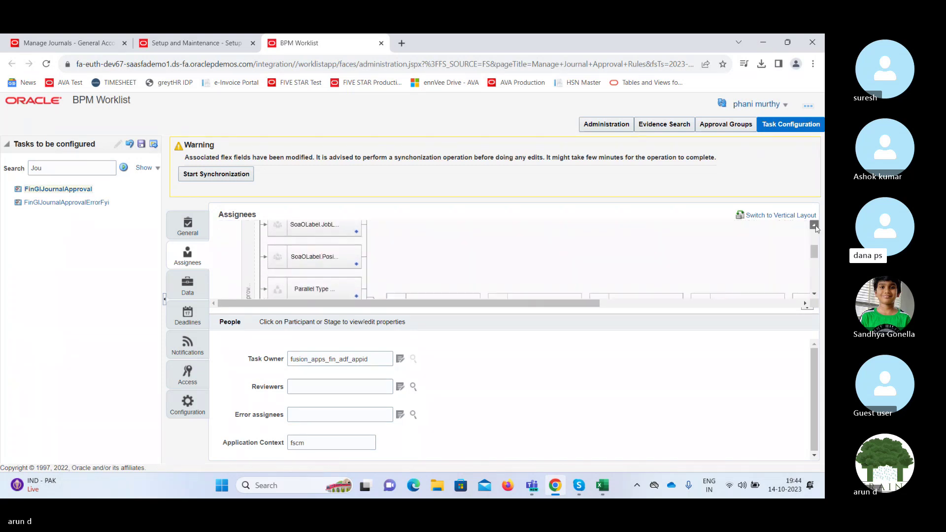
pyautogui.click(816, 226)
# Bring up the options popup for the Serial Type participant in the assignee flow.
pyautogui.click(814, 294)
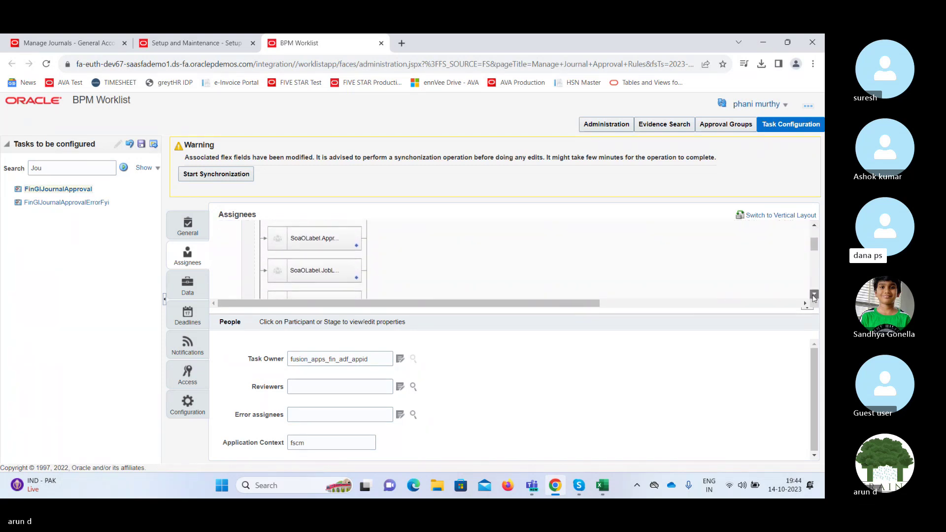
pyautogui.moveTo(590, 305); pyautogui.dragTo(650, 306)
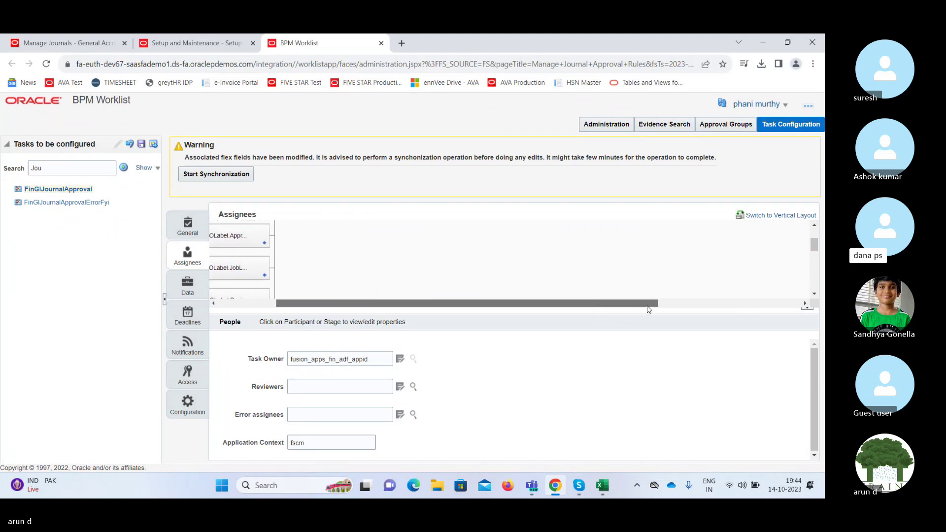
pyautogui.click(814, 294)
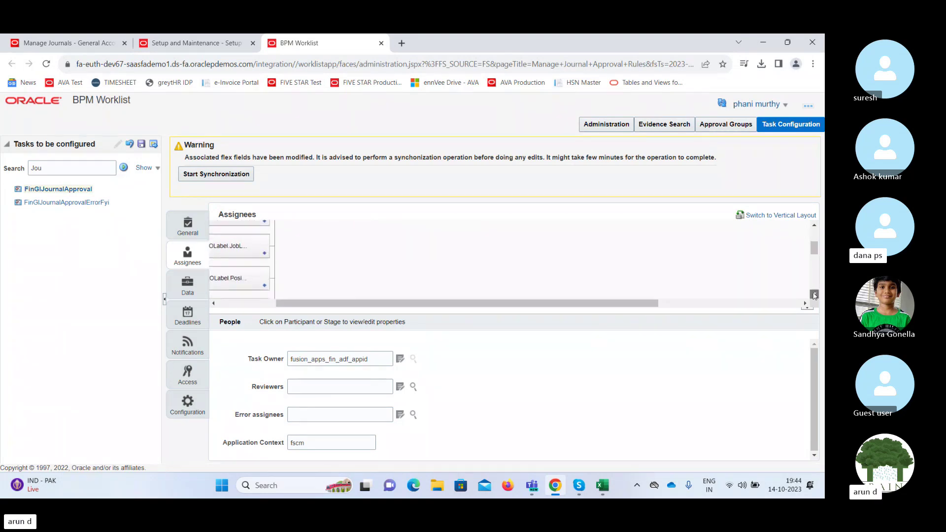
pyautogui.click(814, 295)
pyautogui.click(814, 294)
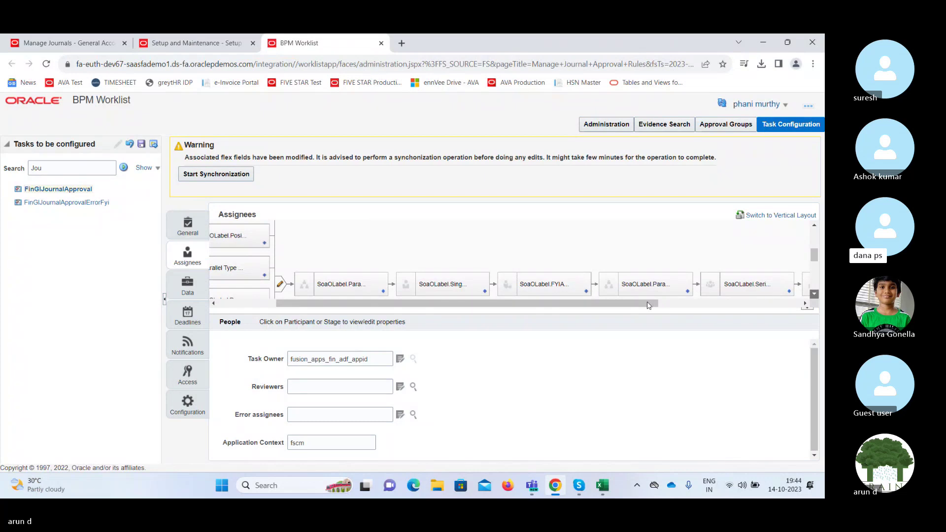
pyautogui.moveTo(649, 306); pyautogui.dragTo(528, 311)
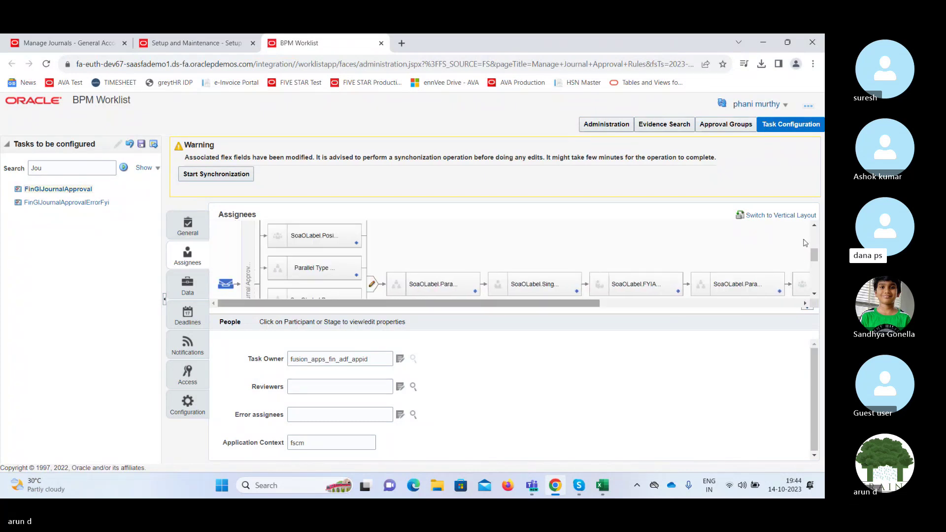
pyautogui.moveTo(815, 258); pyautogui.dragTo(813, 238)
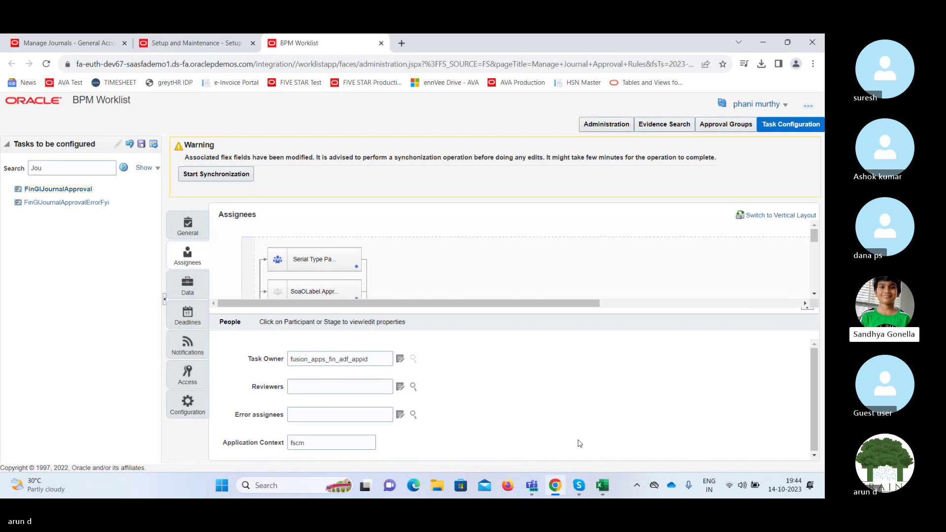
pyautogui.click(356, 270)
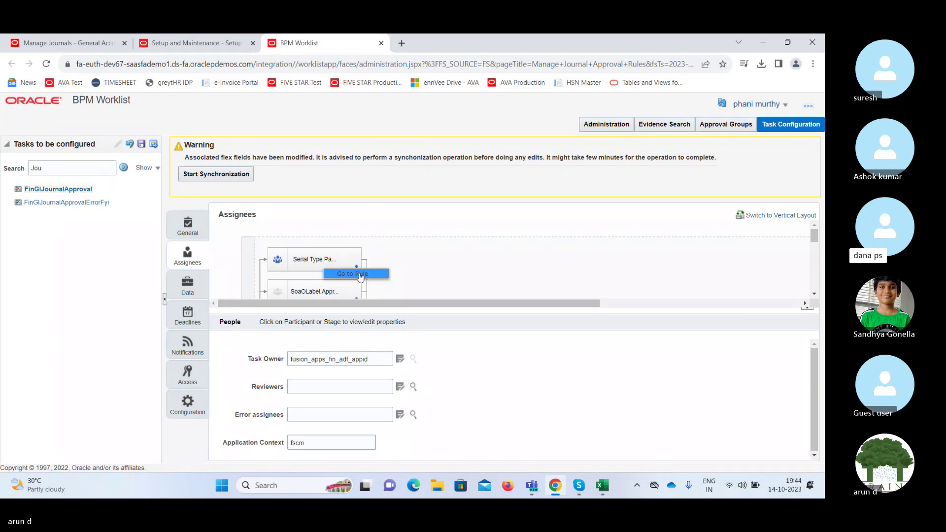
# Go to the Supervisory_JournalApprovalRuleSet rule and view AU Council Less101 AutoApprov's conditions and Supervisory settings.
pyautogui.click(359, 273)
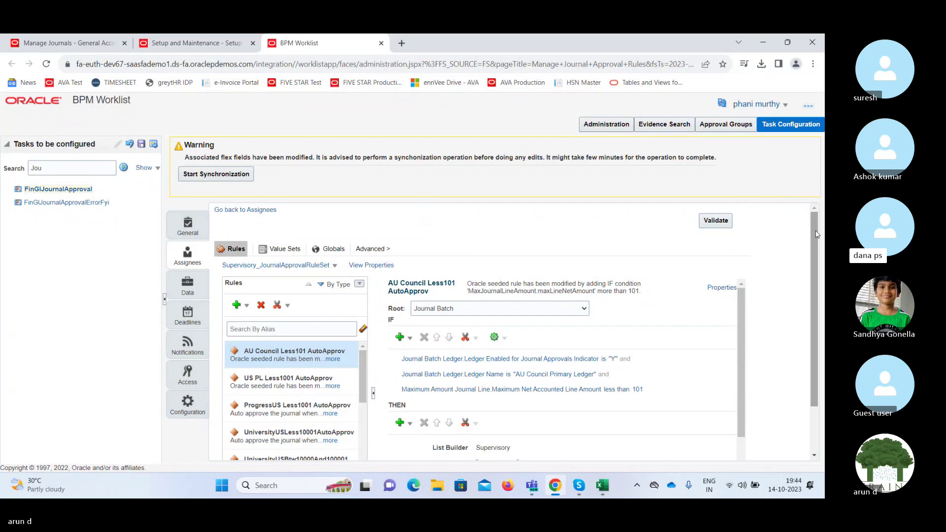
pyautogui.moveTo(816, 234); pyautogui.dragTo(819, 282)
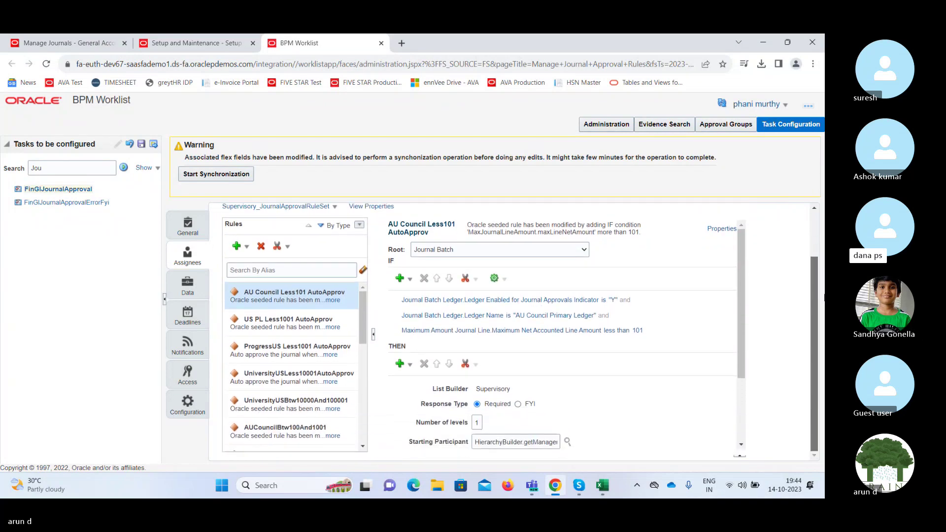
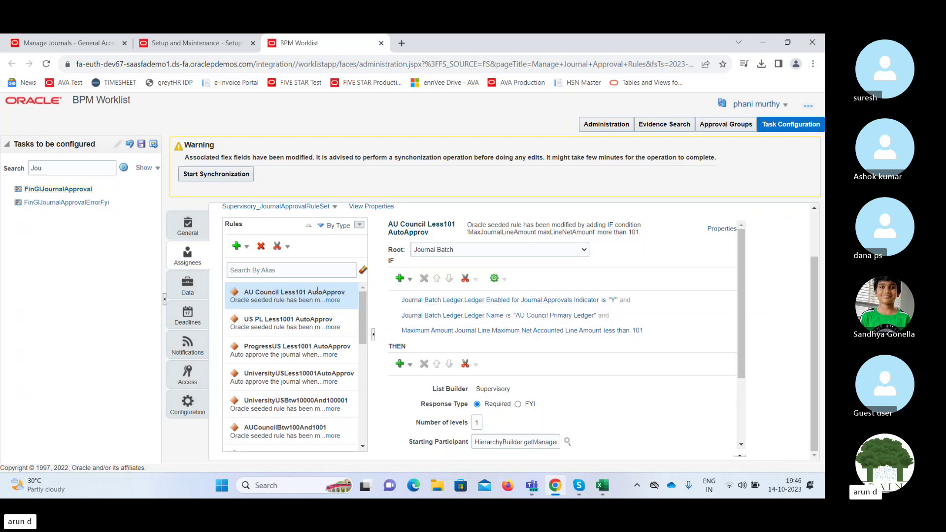
# Add a general rule and rename it from 'Rule 1' to 'India Ledger' in its properties.
pyautogui.click(249, 252)
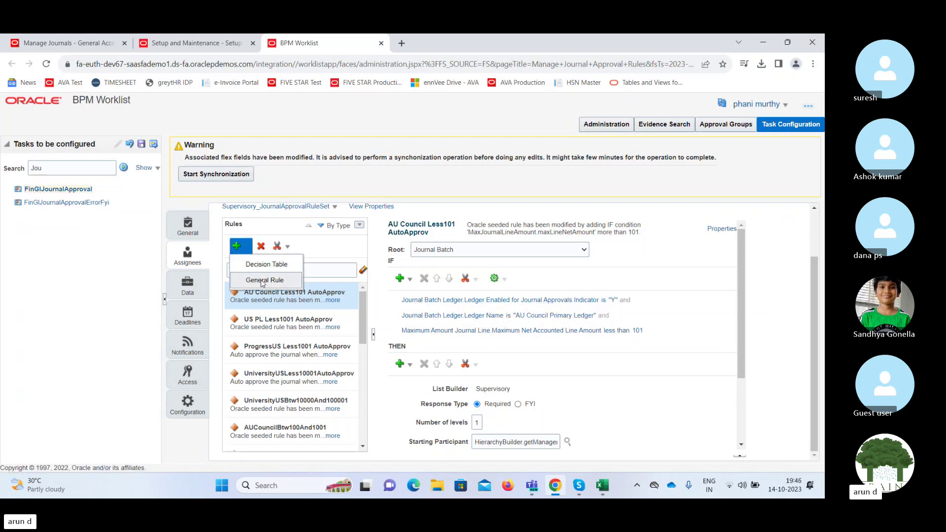
pyautogui.click(263, 282)
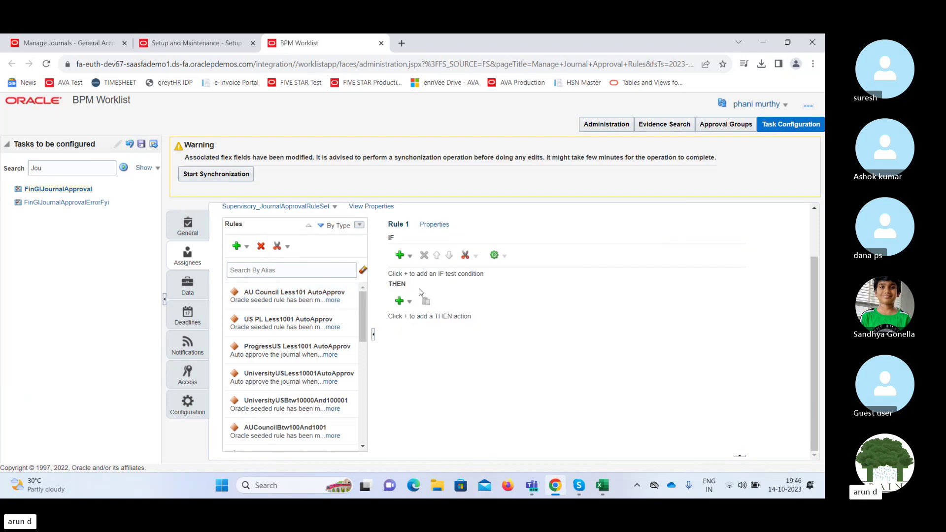
pyautogui.click(440, 227)
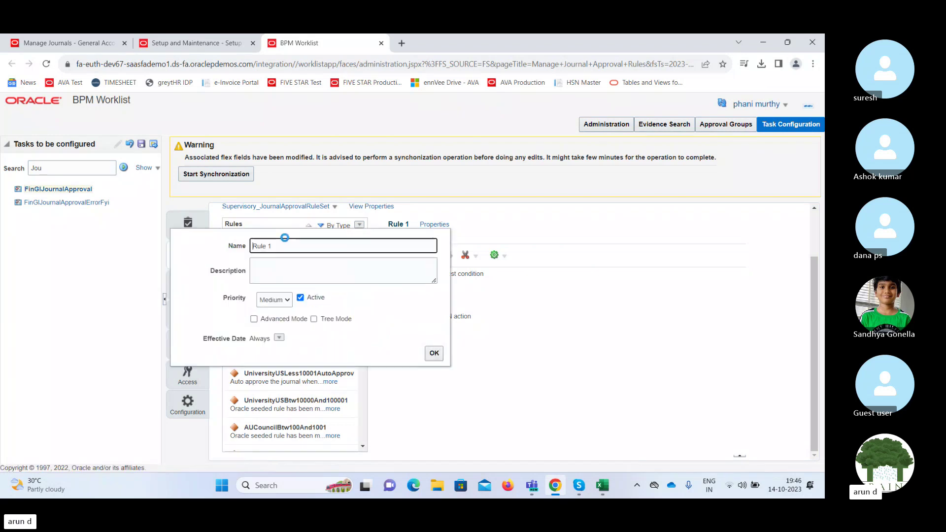
pyautogui.click(290, 246)
pyautogui.tripleClick(290, 246)
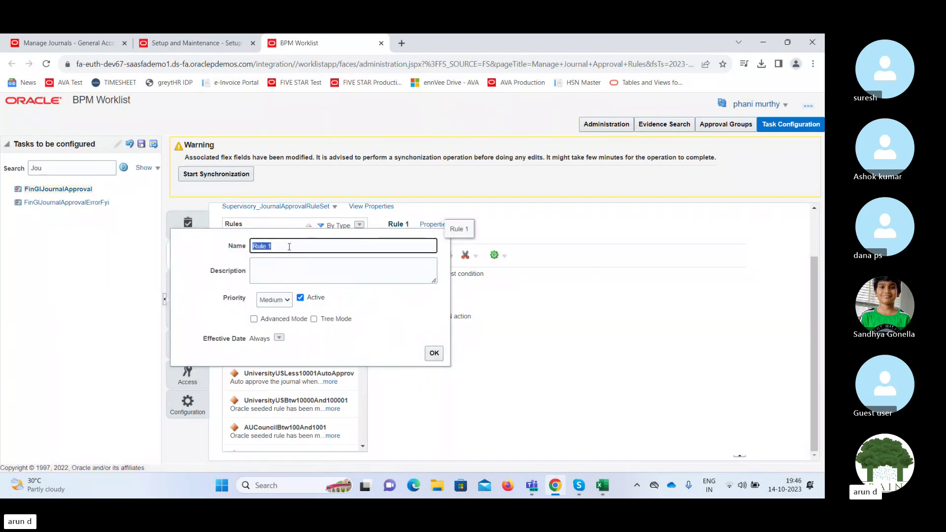
pyautogui.write('India Ledger')
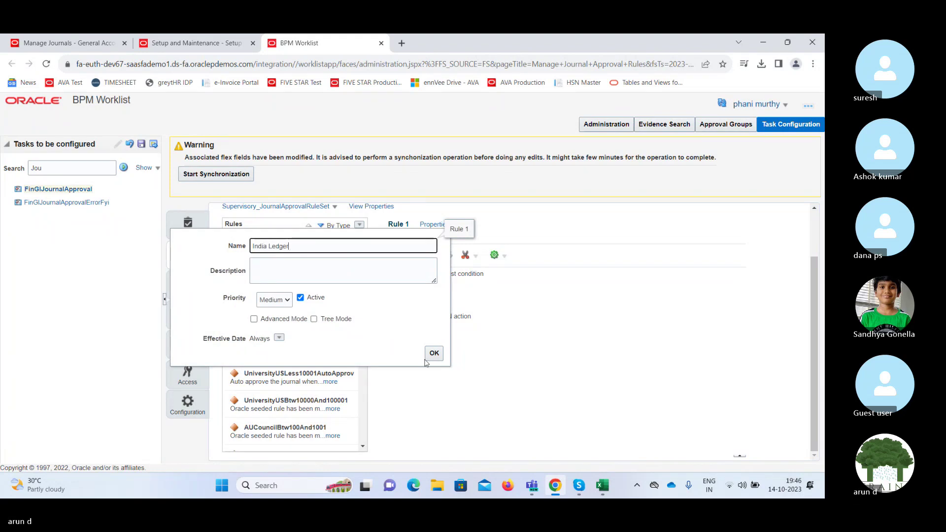
pyautogui.click(432, 354)
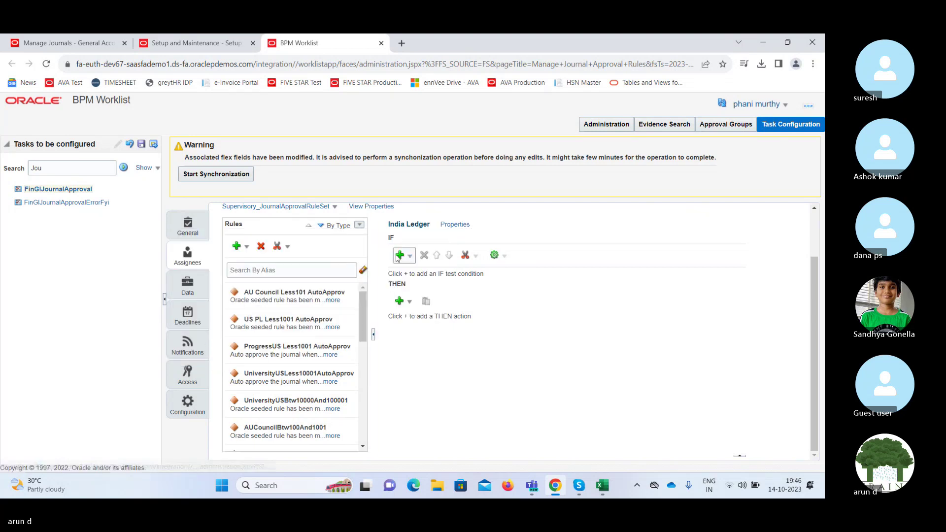
# Add an empty simple test condition row under the India Ledger rule's IF section.
pyautogui.click(410, 256)
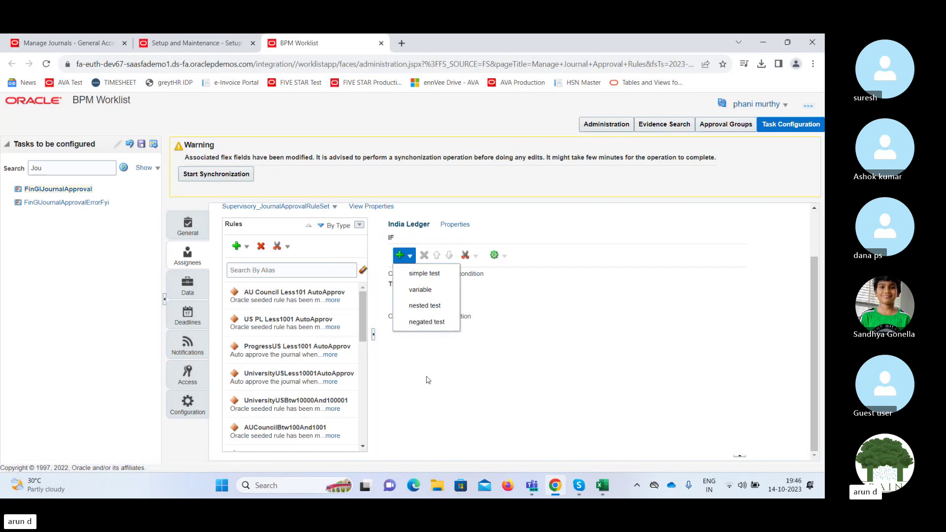
pyautogui.click(412, 259)
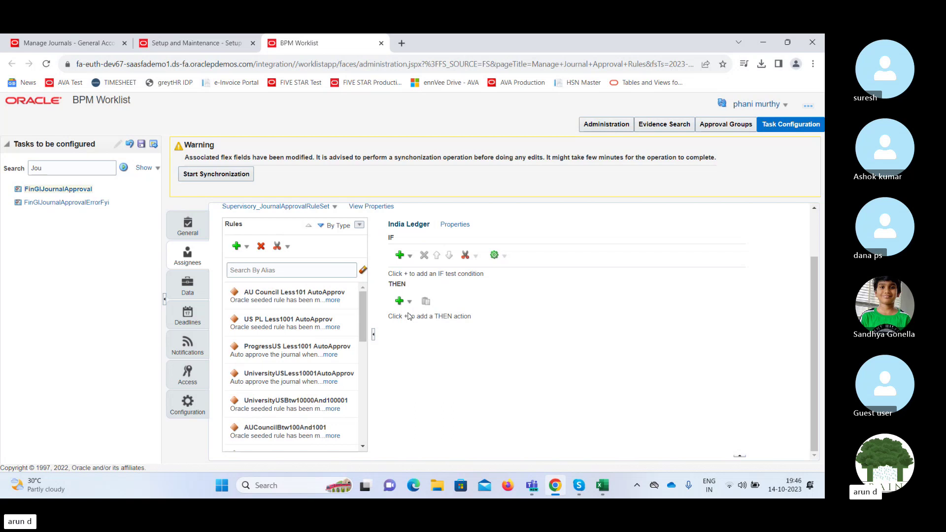
pyautogui.click(407, 255)
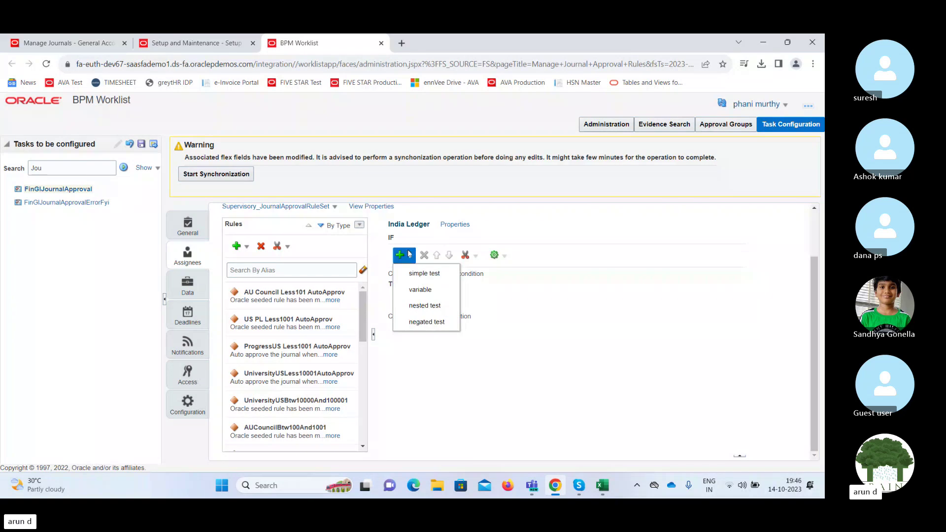
pyautogui.click(424, 274)
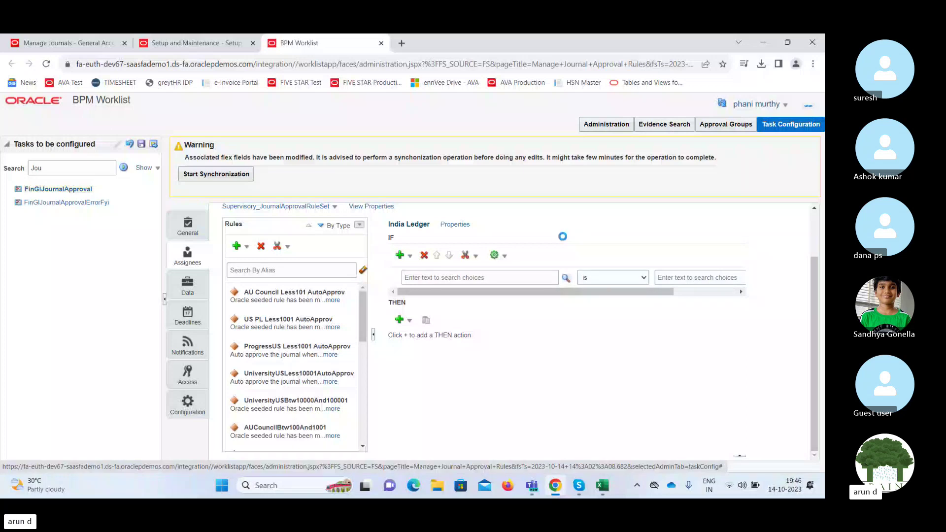
# Open the Condition Browser for the IF test and expand Journal Batch Creator.
pyautogui.scroll(-10, 536, 364)
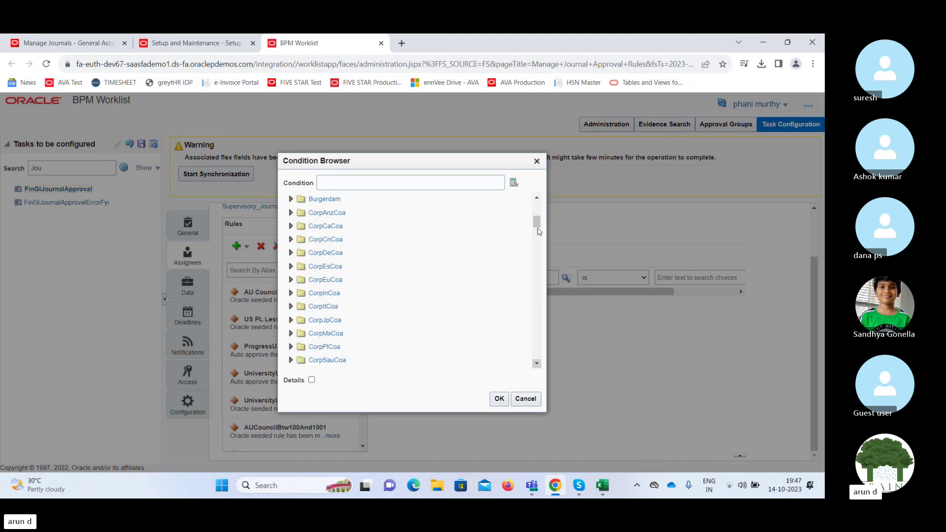
pyautogui.moveTo(537, 225); pyautogui.dragTo(531, 207)
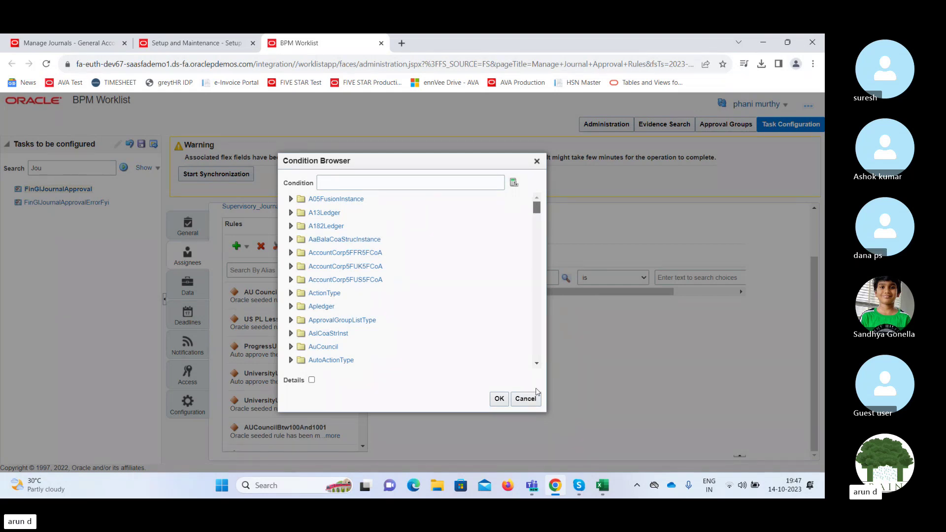
pyautogui.click(537, 363)
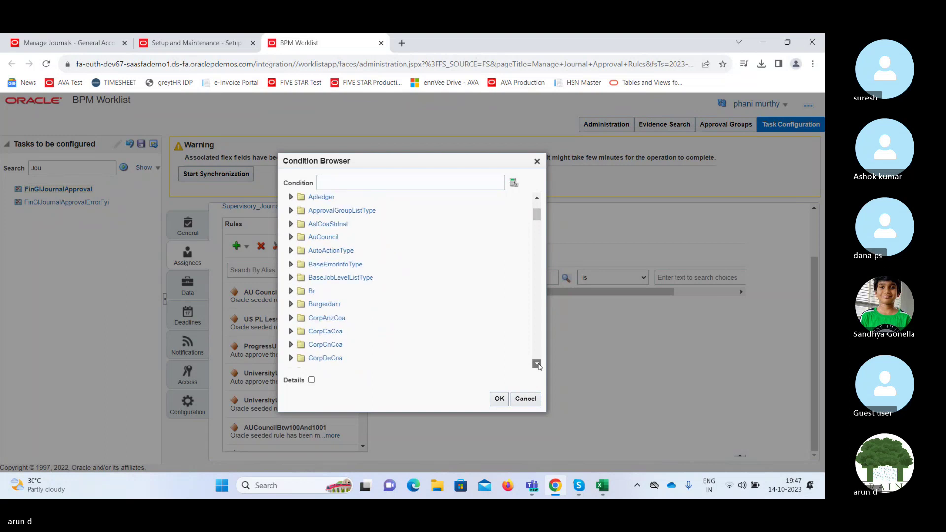
pyautogui.scroll(-5, 537, 363)
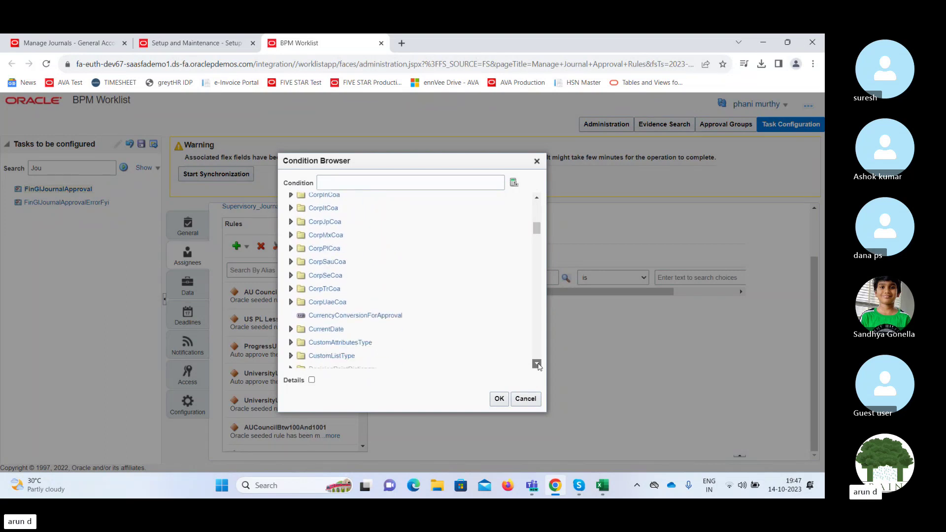
pyautogui.scroll(-3, 536, 363)
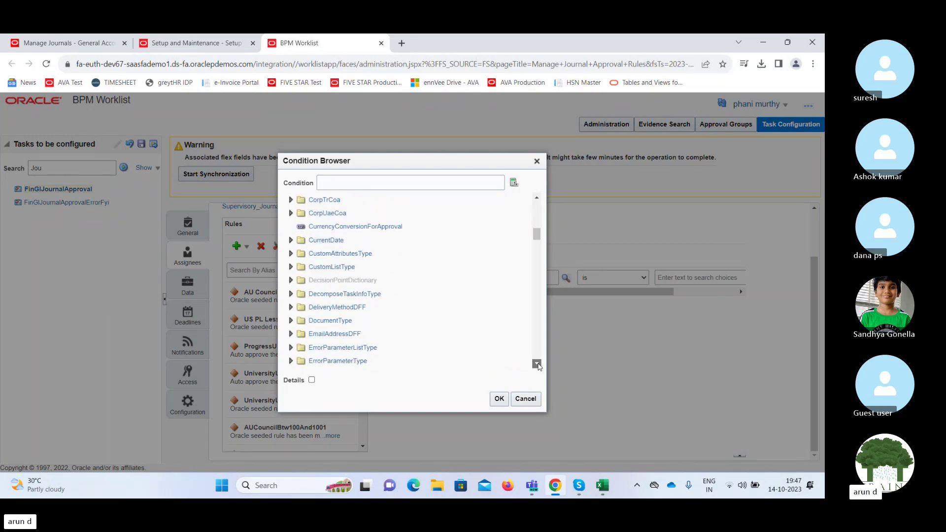
pyautogui.scroll(-3, 536, 363)
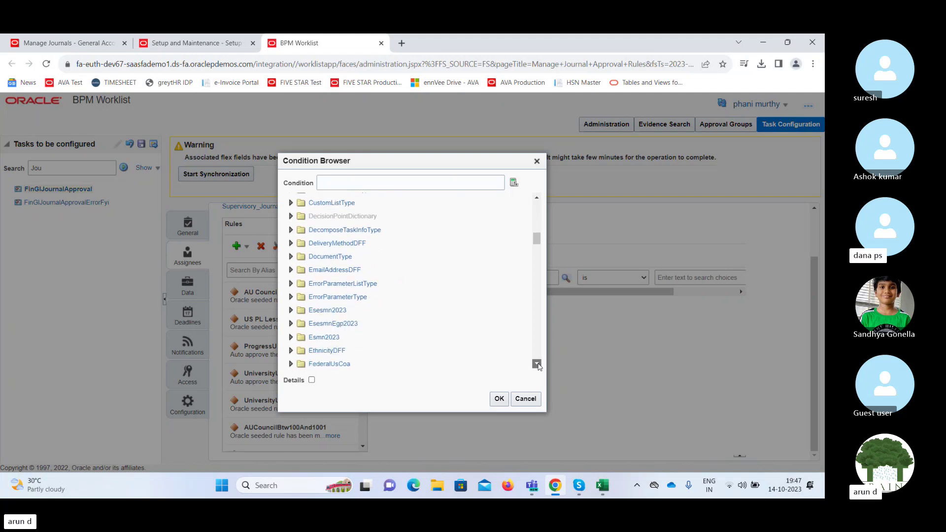
pyautogui.scroll(-3, 537, 363)
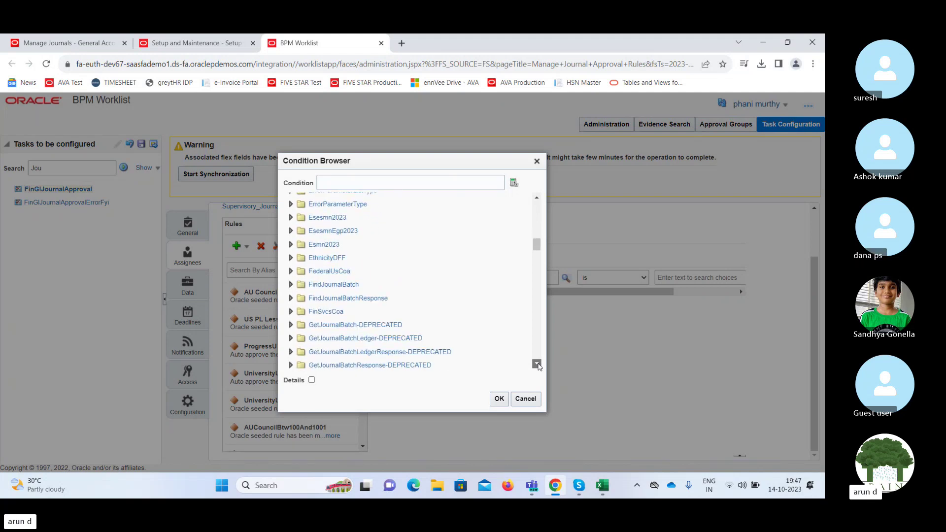
pyautogui.scroll(-5, 536, 363)
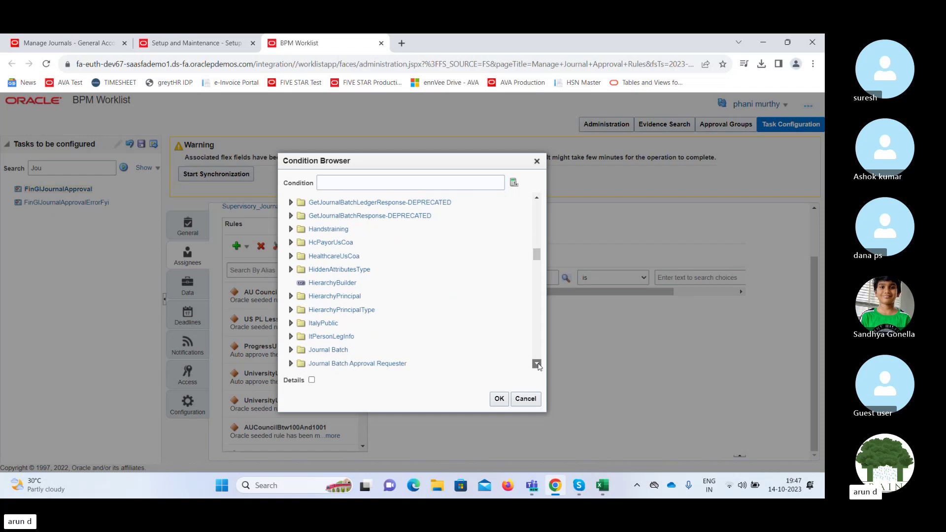
pyautogui.scroll(-5, 537, 363)
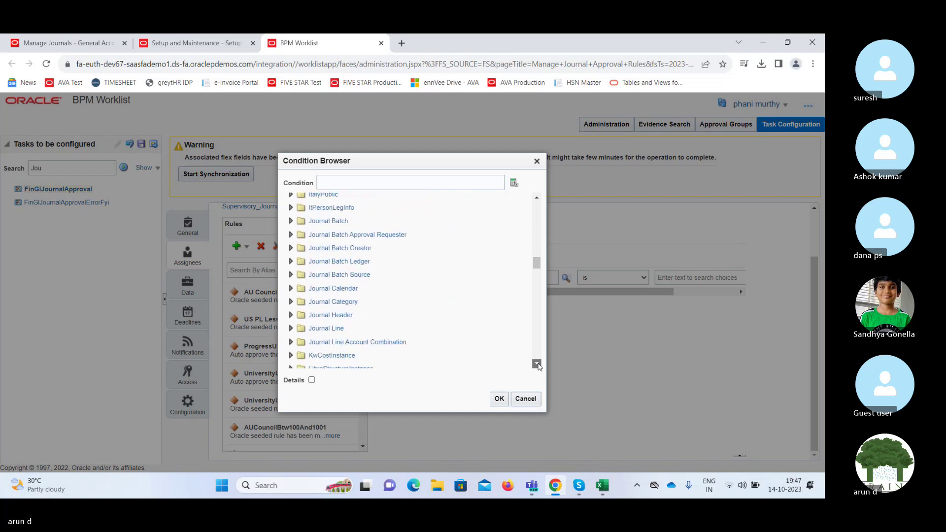
pyautogui.click(291, 247)
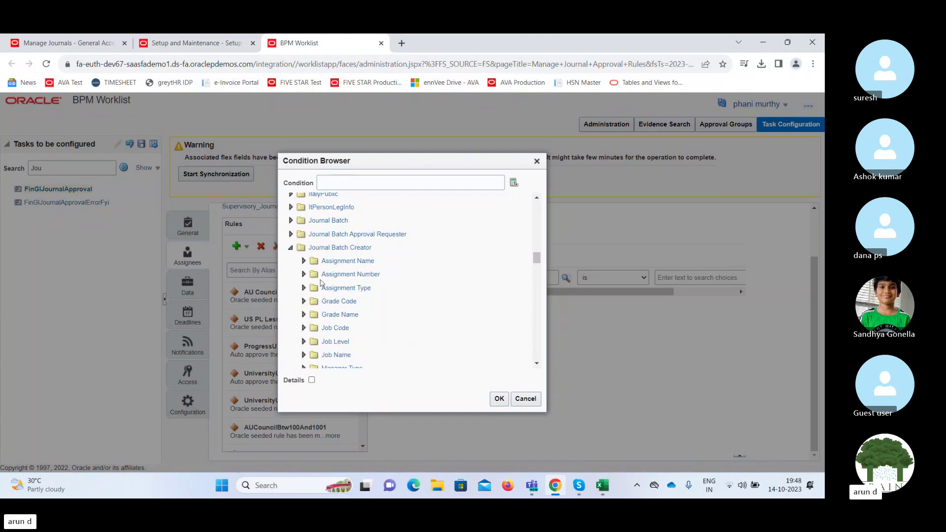
# Scroll through the attribute folders and zoom the page to 125%.
pyautogui.click(537, 365)
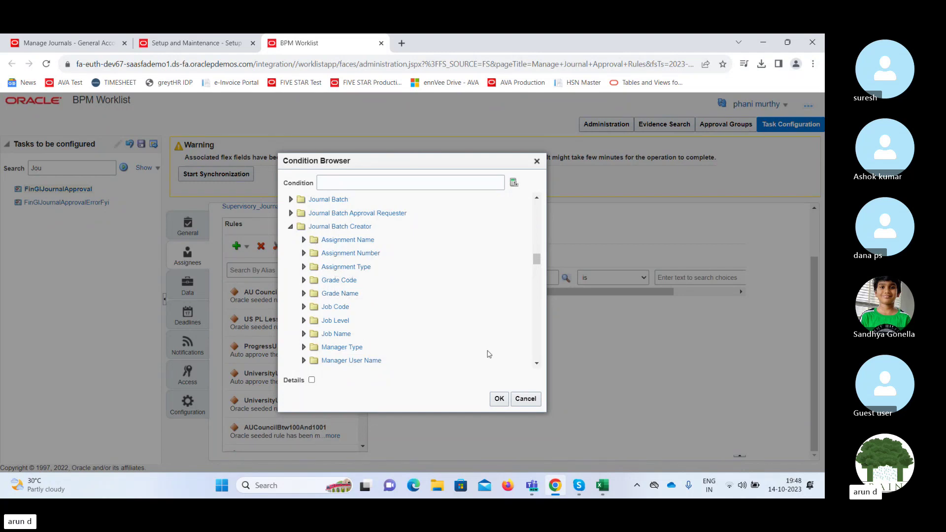
pyautogui.click(537, 364)
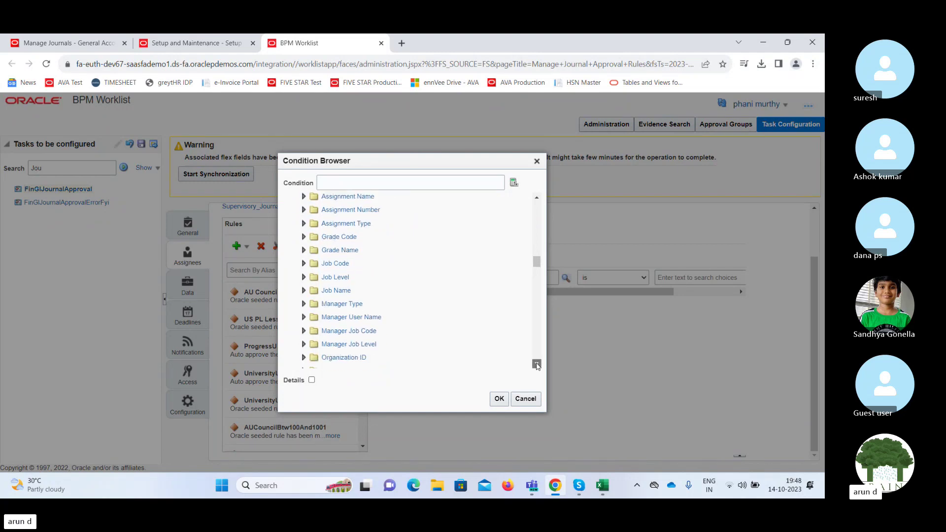
pyautogui.click(536, 363)
pyautogui.click(536, 364)
pyautogui.click(537, 364)
pyautogui.click(537, 364)
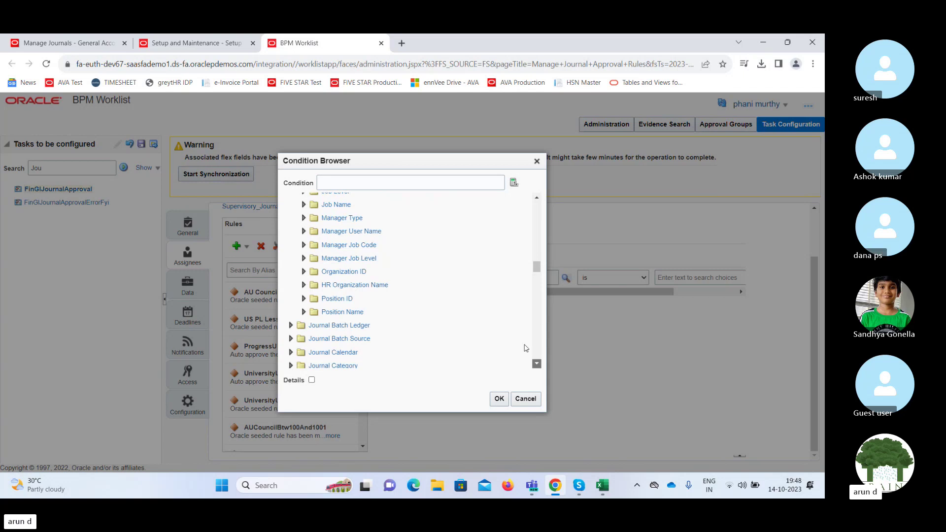
pyautogui.click(537, 197)
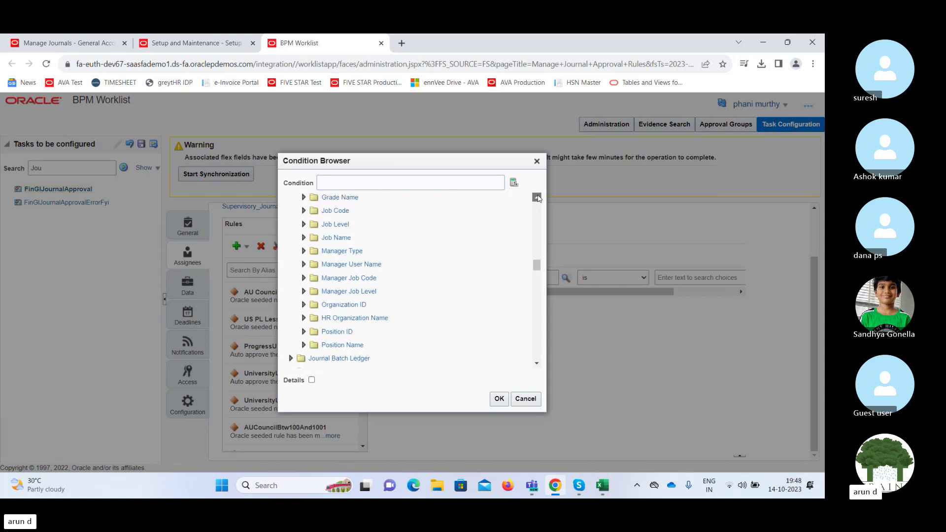
pyautogui.click(536, 197)
pyautogui.click(537, 197)
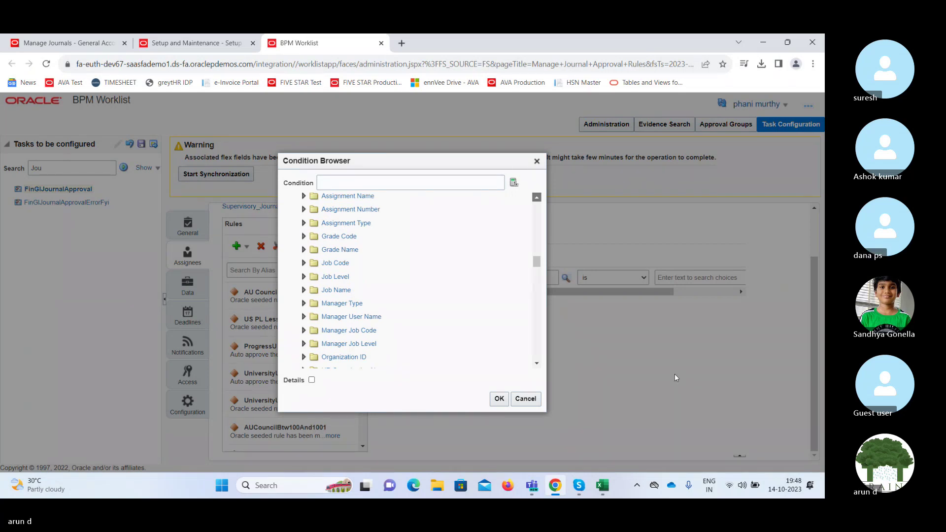
pyautogui.hotkey('ctrl', '+')
pyautogui.hotkey('ctrl', '+')
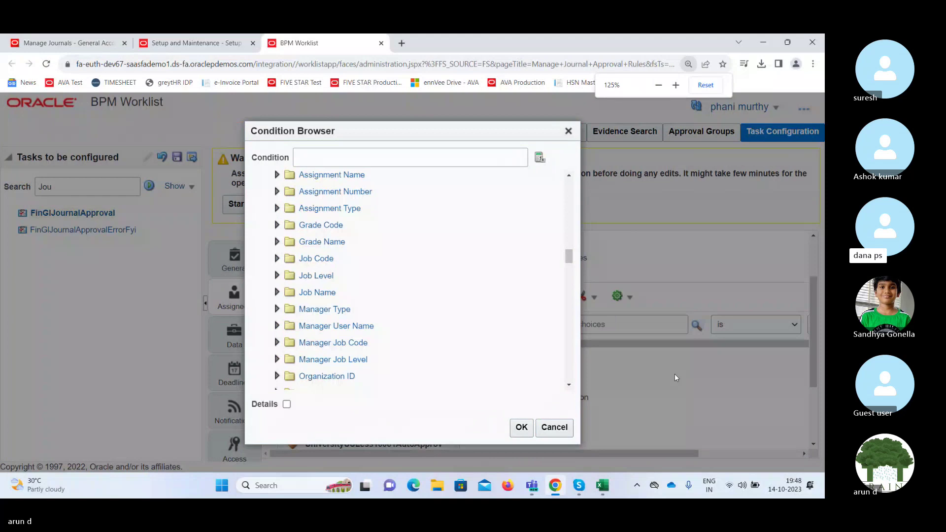
# Zoom to 150%, collapse Journal Batch Creator and expand the Journal Batch attributes.
pyautogui.hotkey('ctrl', '+')
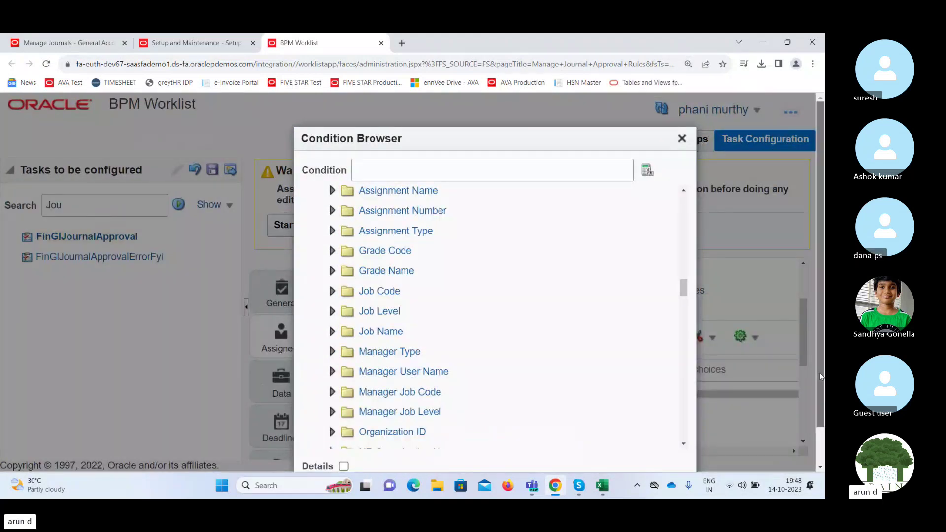
pyautogui.scroll(-1, 820, 377)
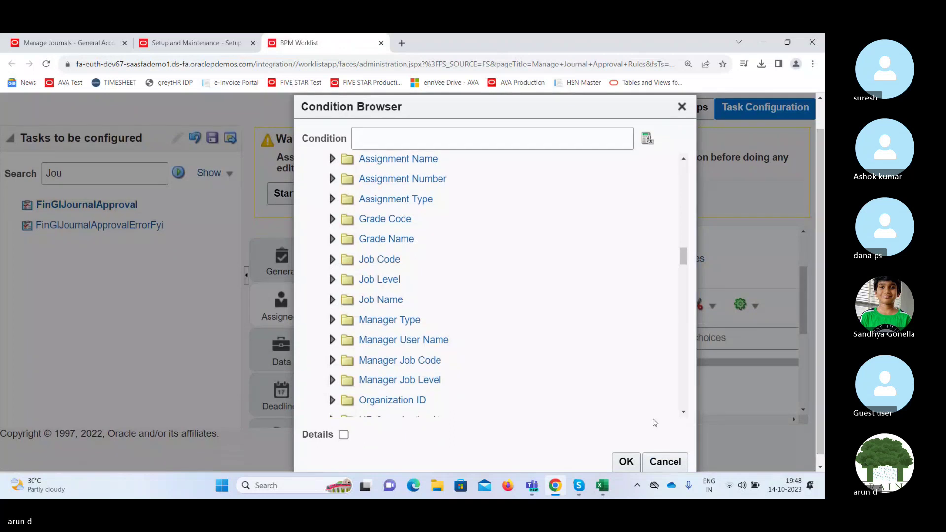
pyautogui.click(683, 159)
pyautogui.click(684, 159)
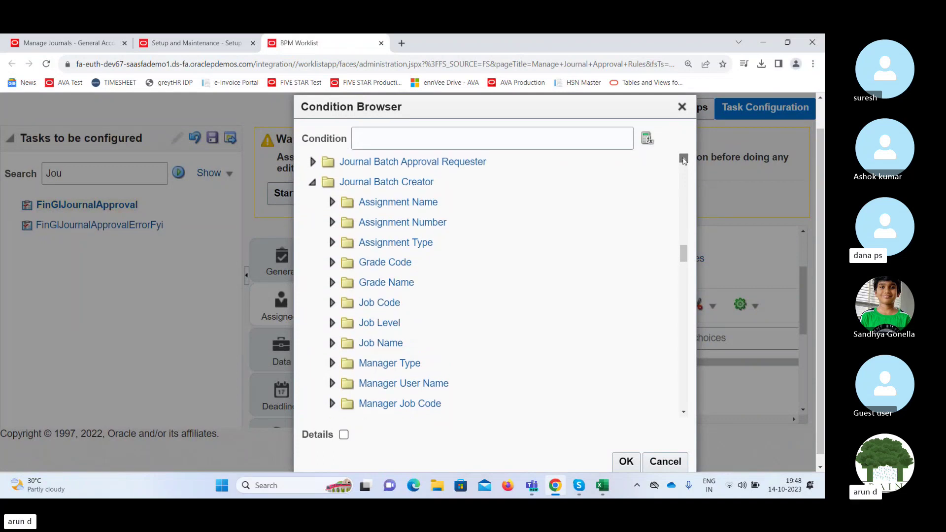
pyautogui.click(683, 159)
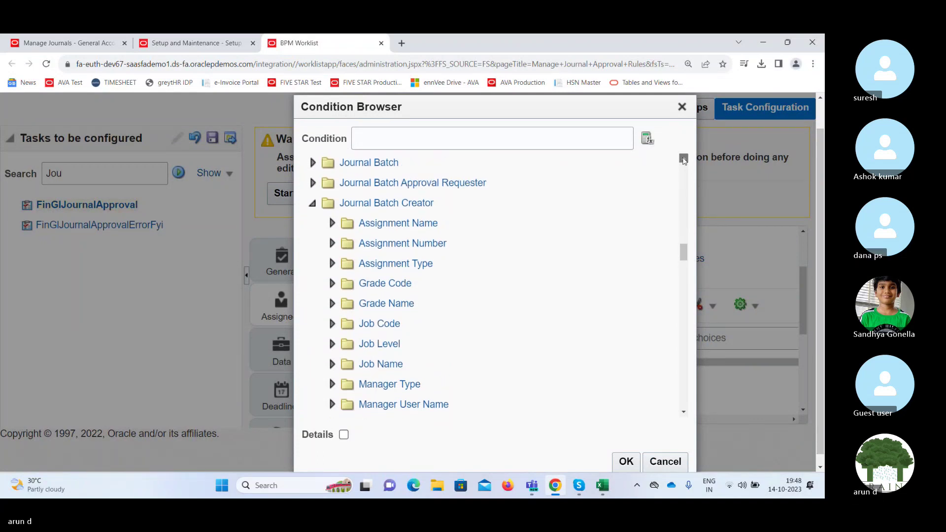
pyautogui.click(683, 159)
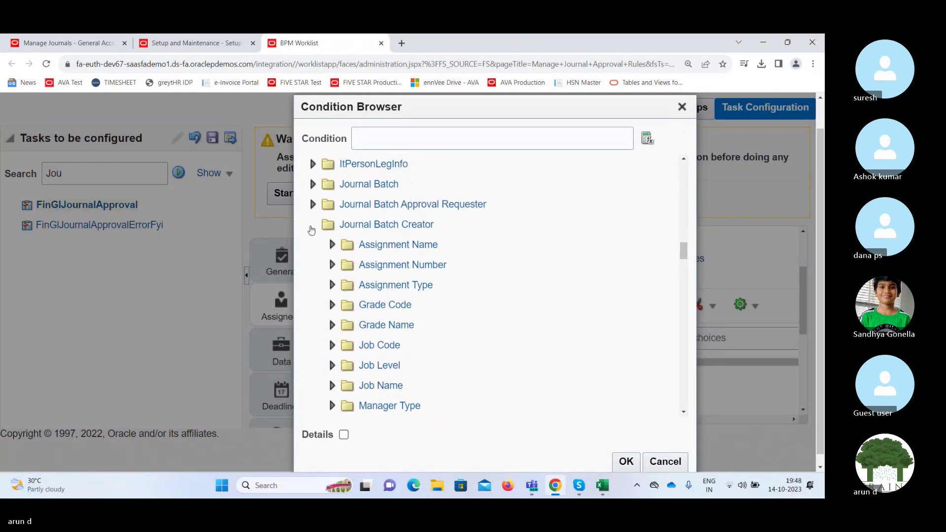
pyautogui.click(312, 225)
pyautogui.click(313, 184)
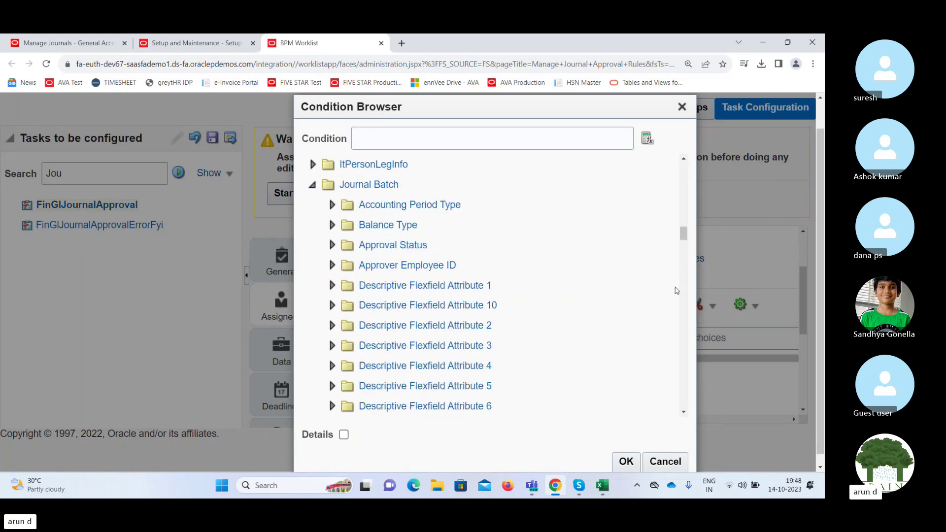
# Choose Journal Batch's Created By as the condition attribute.
pyautogui.click(683, 411)
pyautogui.moveTo(683, 412); pyautogui.dragTo(683, 413)
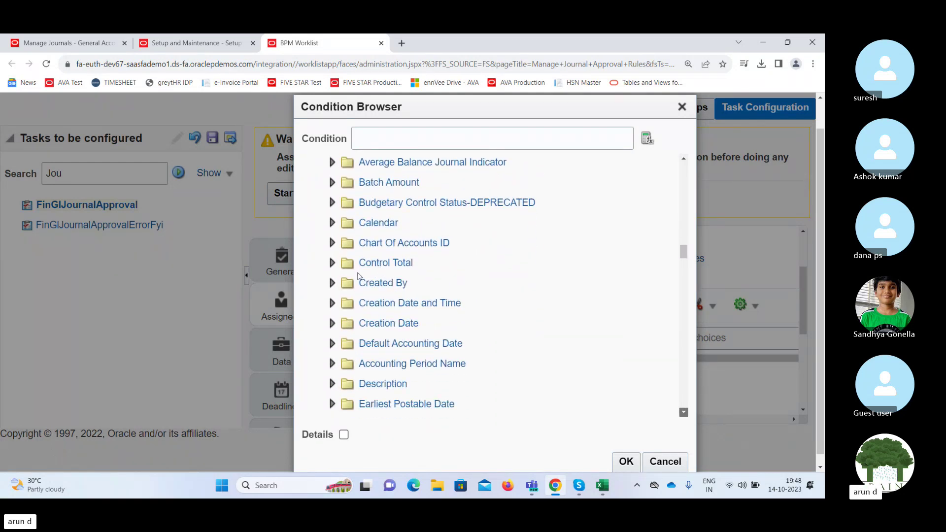
pyautogui.click(331, 283)
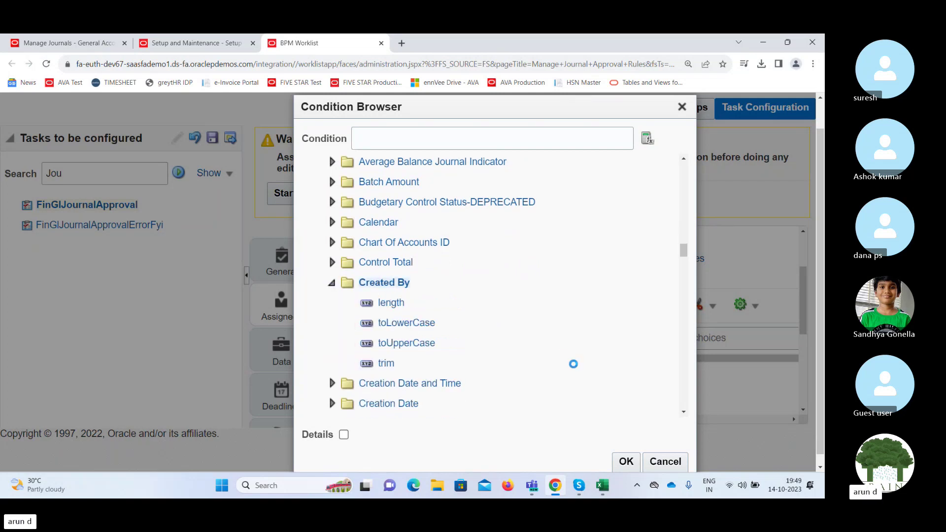
pyautogui.click(626, 461)
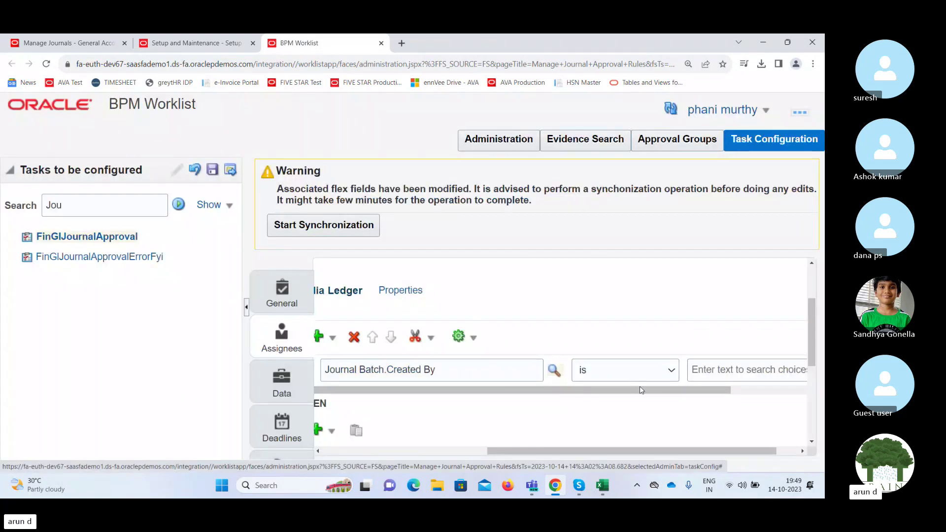
pyautogui.moveTo(642, 390); pyautogui.dragTo(724, 392)
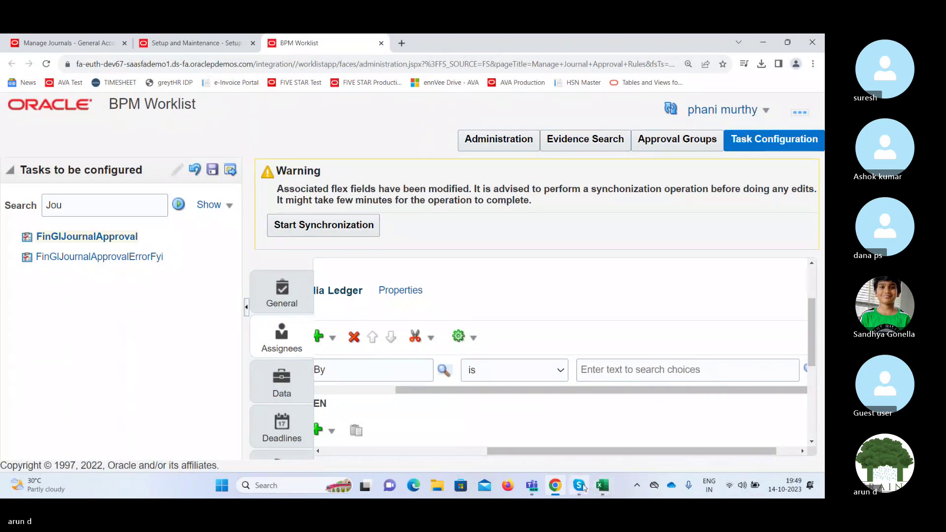
# Paste the user's login name as the comparison value and mark it as a Constant.
pyautogui.click(579, 485)
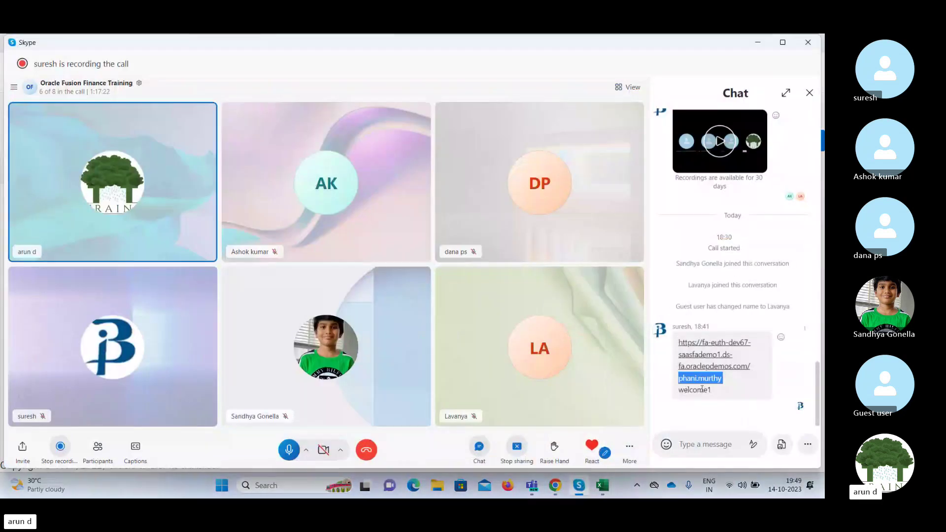
pyautogui.click(762, 43)
pyautogui.click(634, 369)
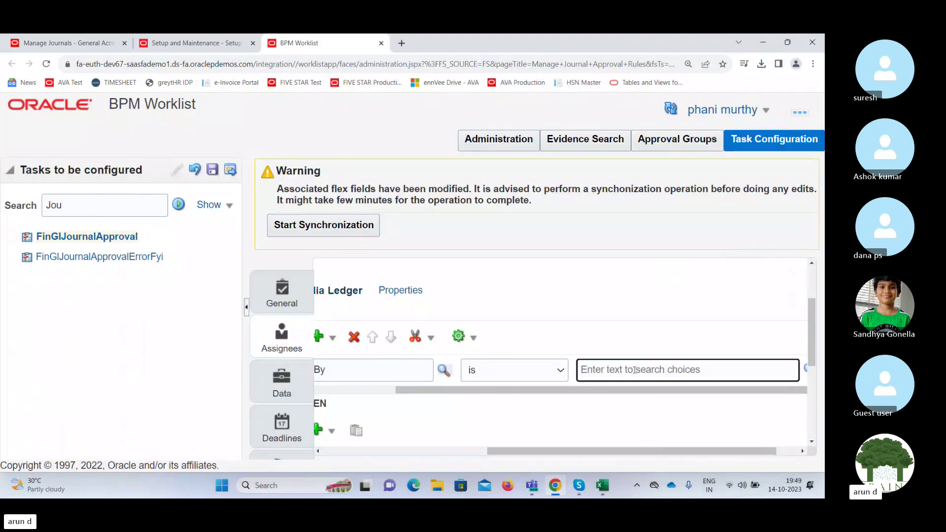
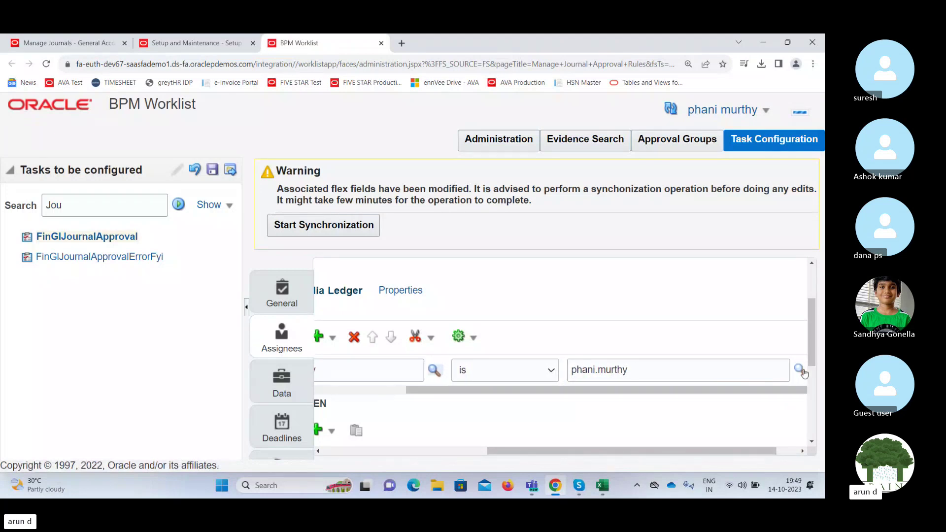
pyautogui.click(801, 371)
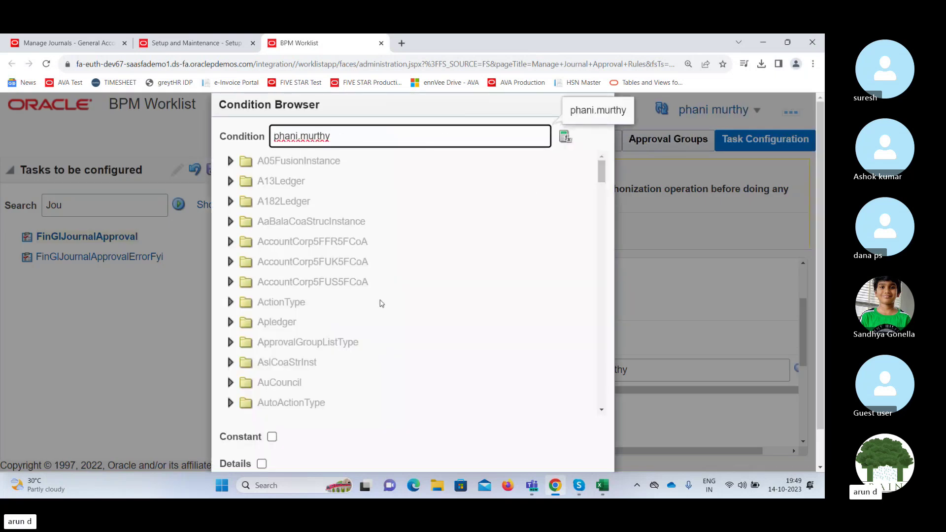
pyautogui.click(271, 437)
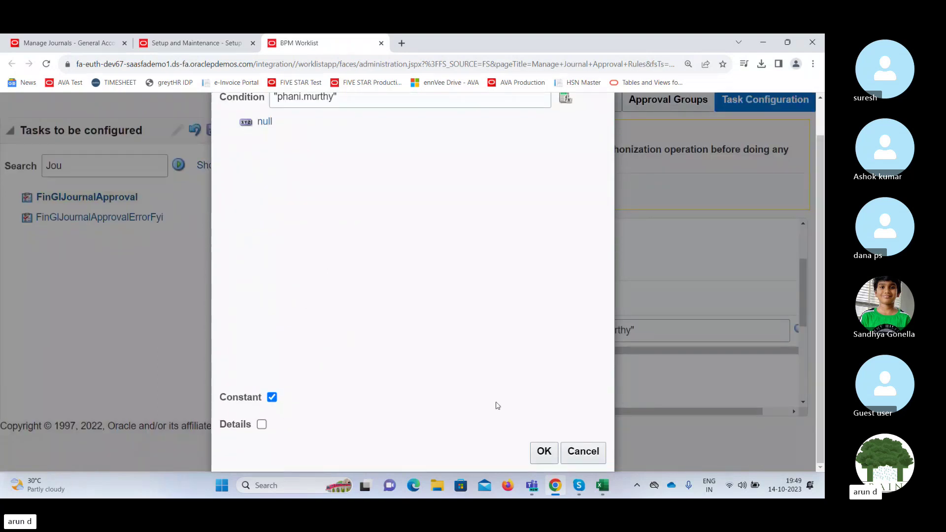
pyautogui.click(544, 452)
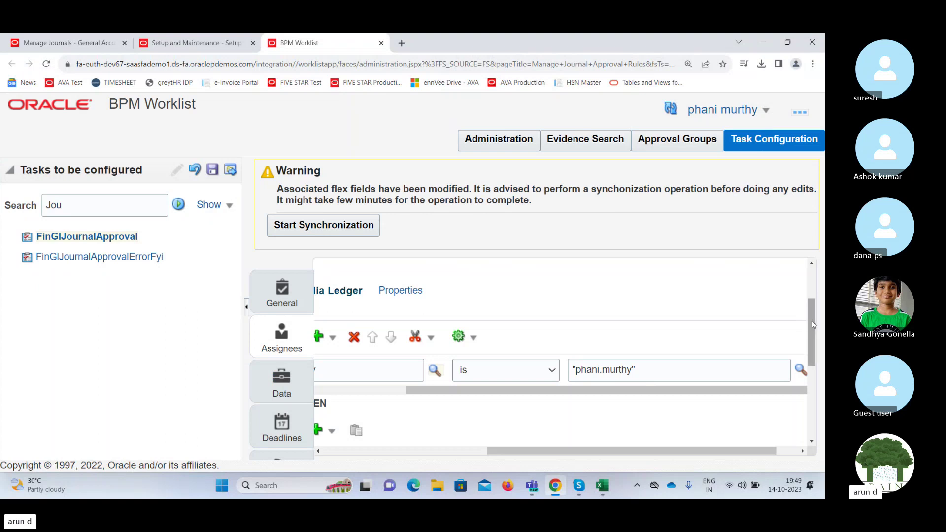
pyautogui.click(667, 392)
pyautogui.moveTo(667, 392); pyautogui.dragTo(506, 397)
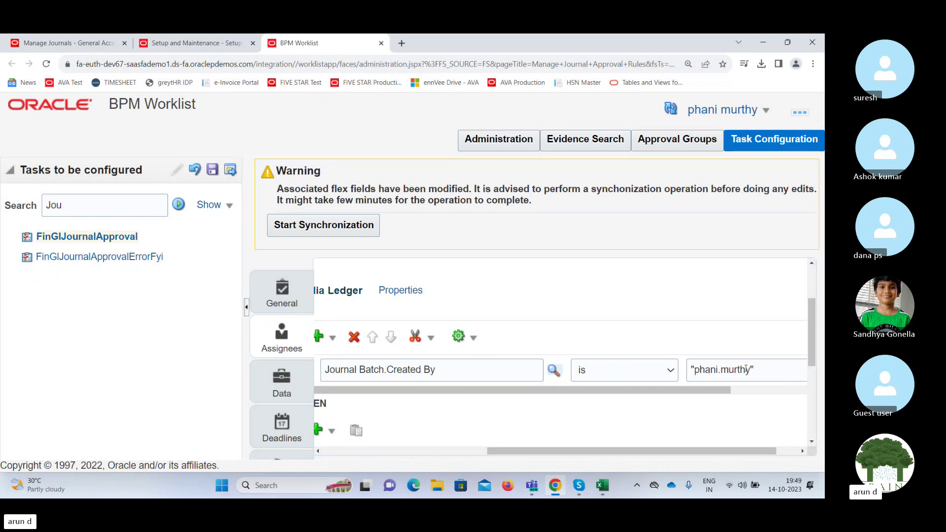
pyautogui.scroll(-1, 813, 310)
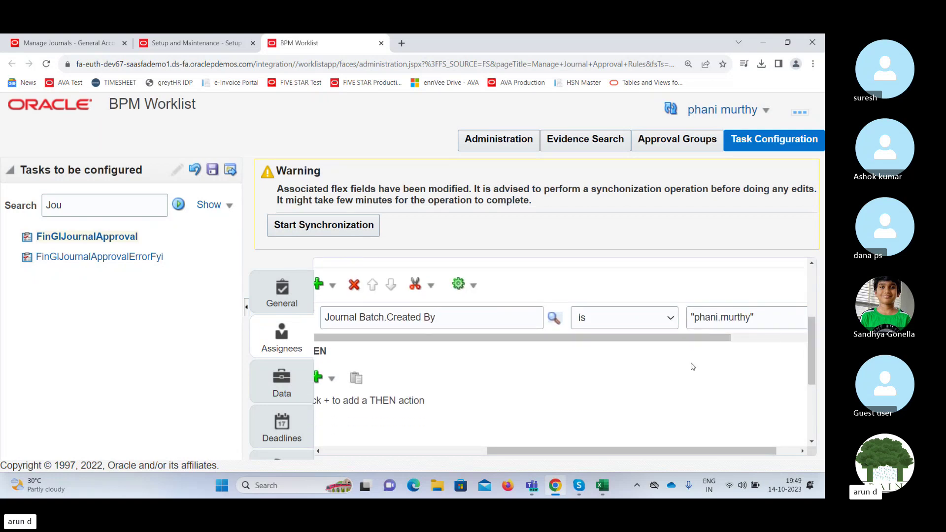
pyautogui.moveTo(619, 451); pyautogui.dragTo(522, 450)
# Add a Supervisory approver from Add Approver in the THEN actions list.
pyautogui.click(496, 377)
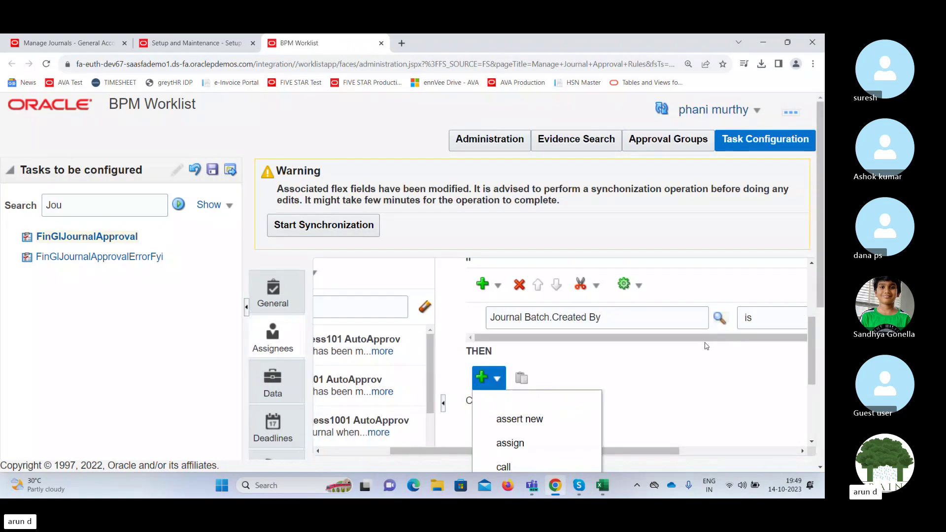
pyautogui.scroll(-3, 817, 305)
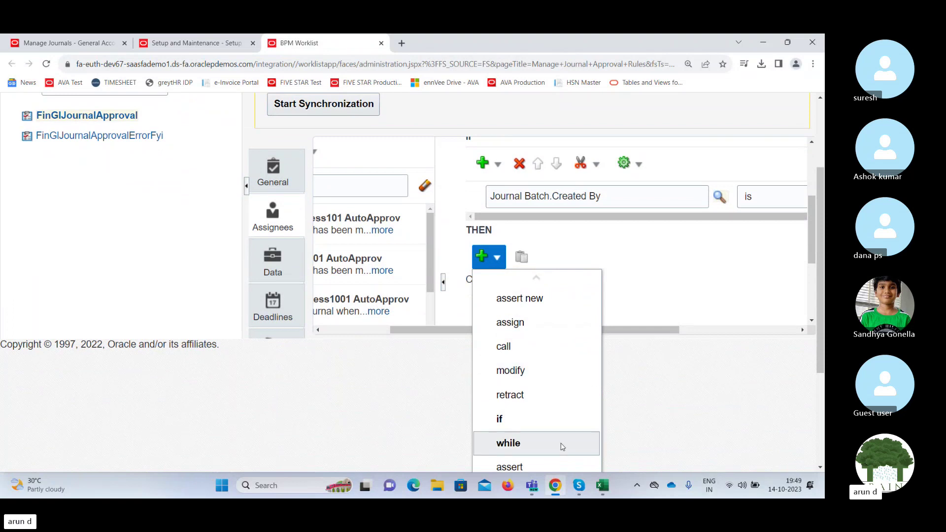
pyautogui.press('Down')
pyautogui.press('Down')
pyautogui.press('Down')
pyautogui.press('Down')
pyautogui.press('Down')
pyautogui.press('Down')
pyautogui.press('Down')
pyautogui.press('Down')
pyautogui.press('Down')
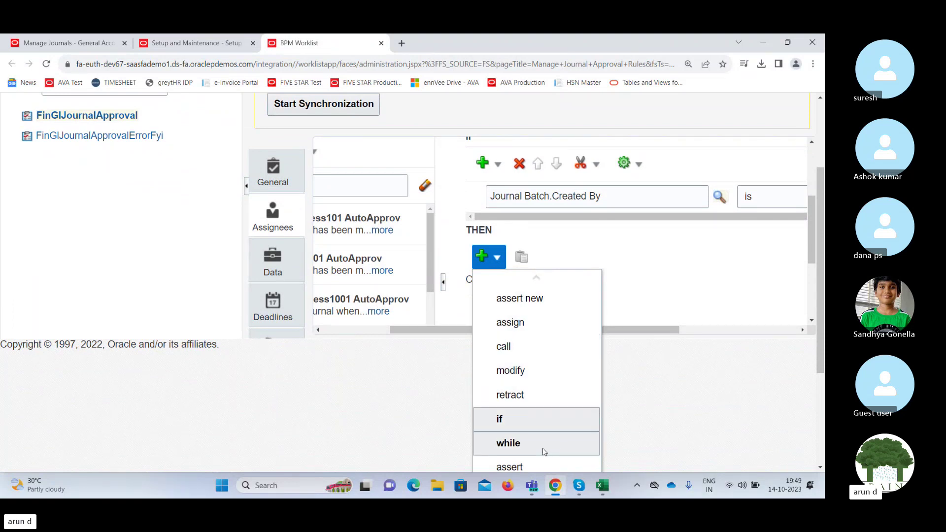
pyautogui.press('Down')
pyautogui.press('Down')
pyautogui.press('Down')
pyautogui.press('Down')
pyautogui.press('Down')
pyautogui.press('Down')
pyautogui.press('Down')
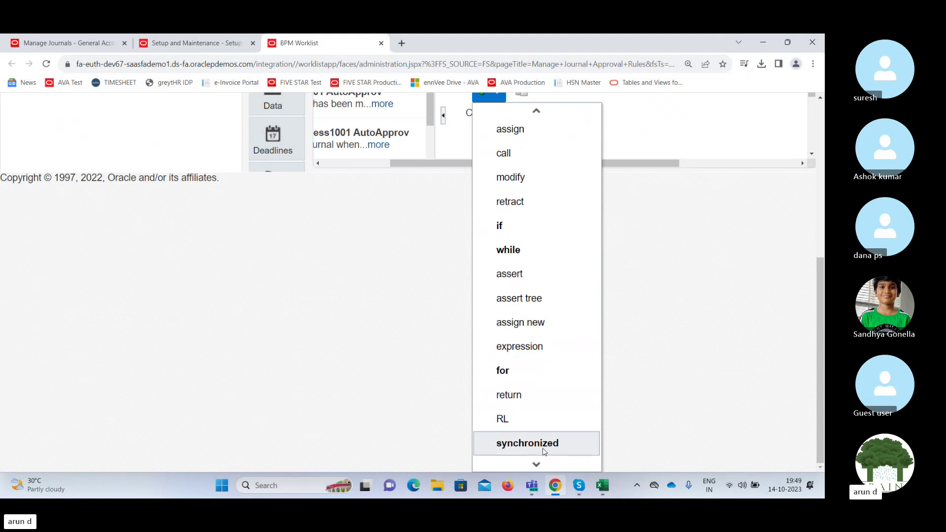
pyautogui.press('Down')
pyautogui.press('Down')
pyautogui.press('Down')
pyautogui.press('Down')
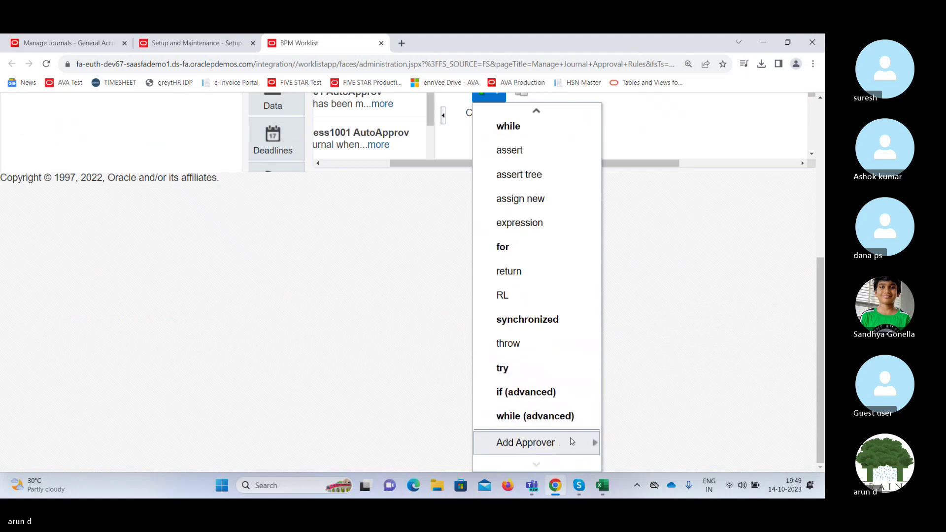
pyautogui.moveTo(573, 442)
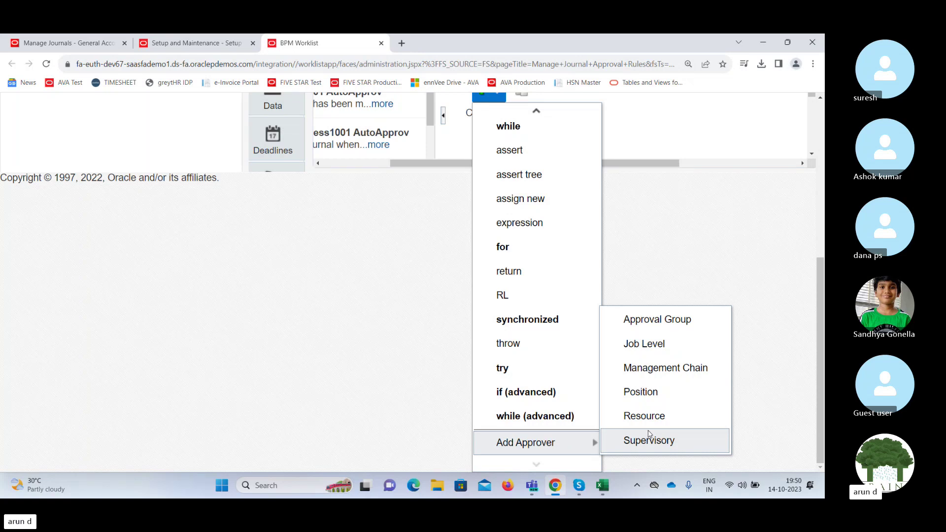
pyautogui.click(648, 439)
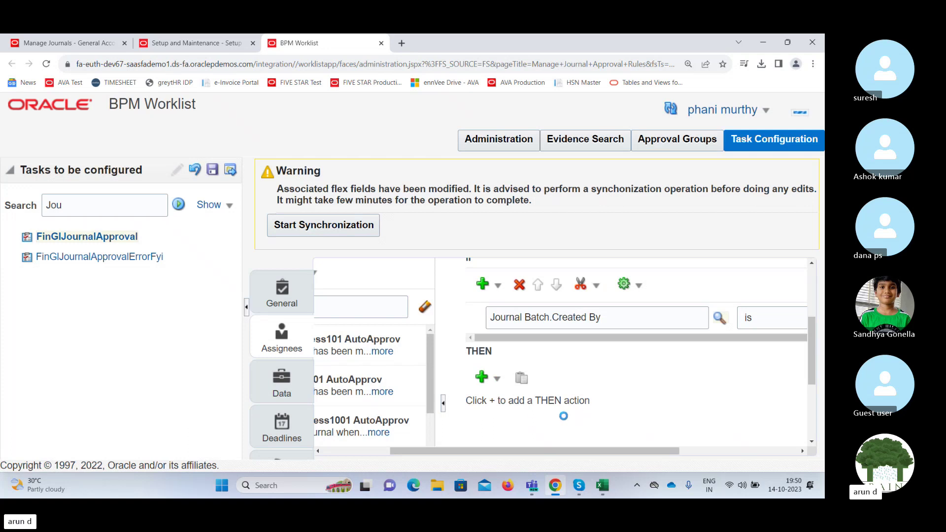
# Reopen the THEN actions list and scroll it down toward Add Approver.
pyautogui.click(498, 382)
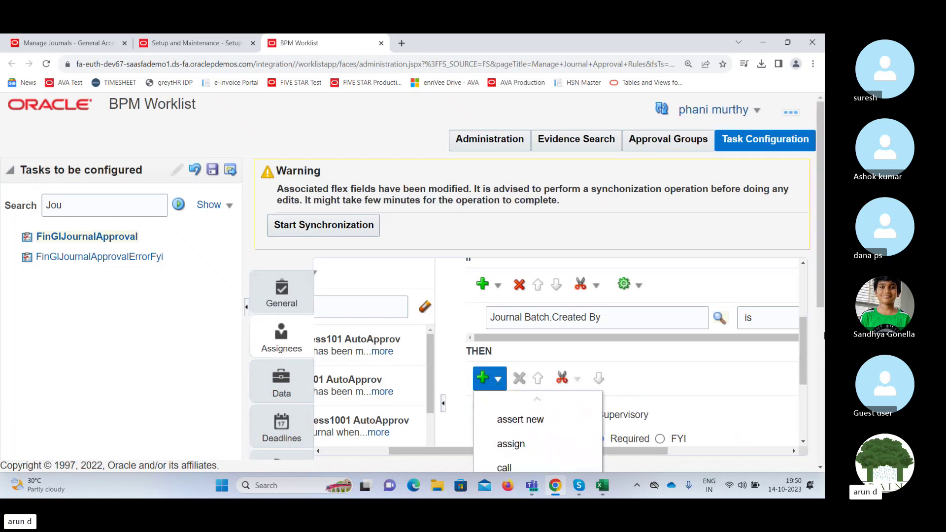
pyautogui.moveTo(821, 265); pyautogui.dragTo(822, 331)
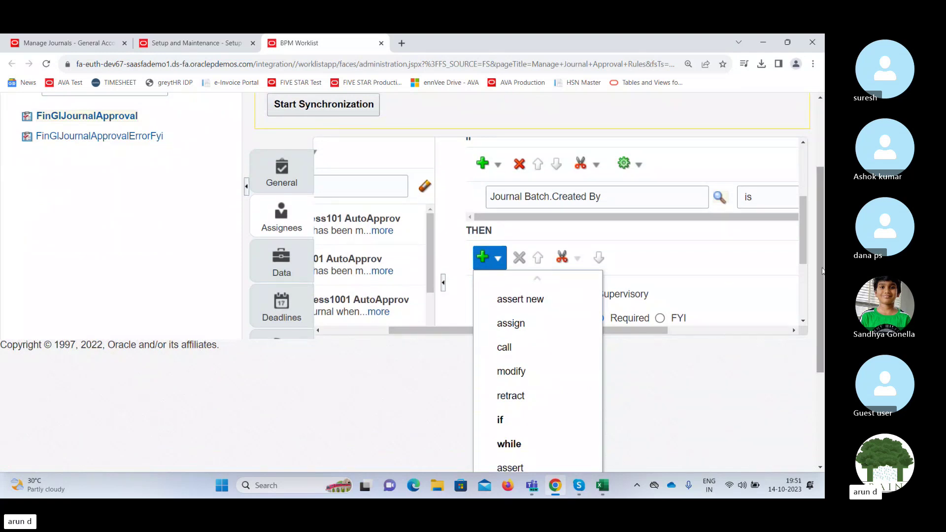
pyautogui.moveTo(822, 271); pyautogui.dragTo(820, 373)
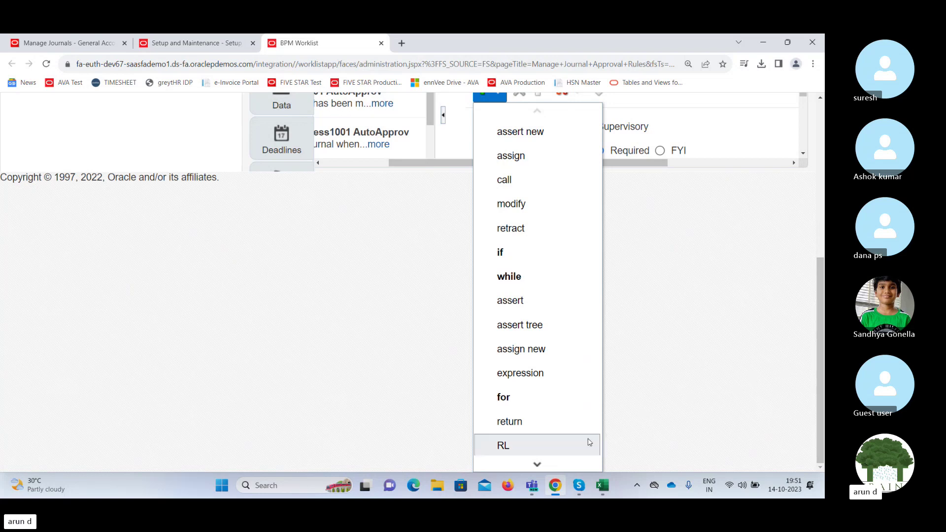
pyautogui.moveTo(530, 466)
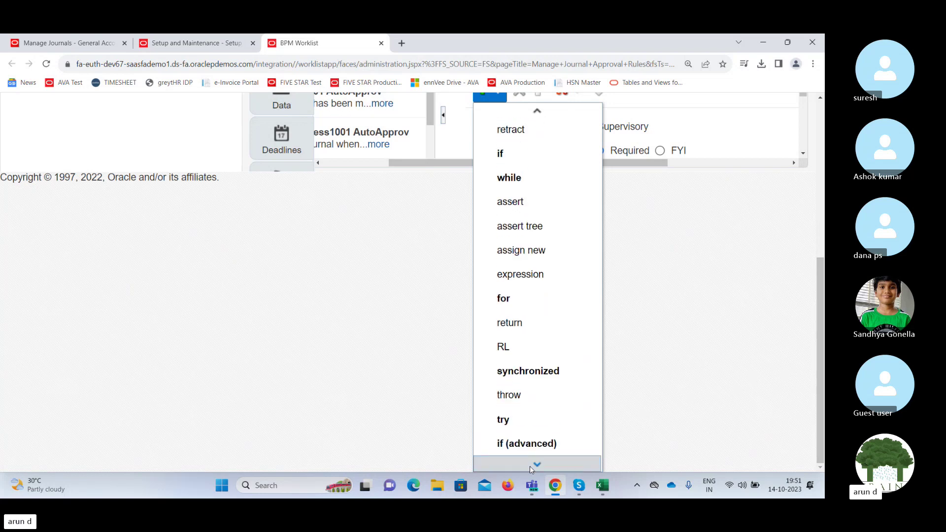
pyautogui.moveTo(537, 443)
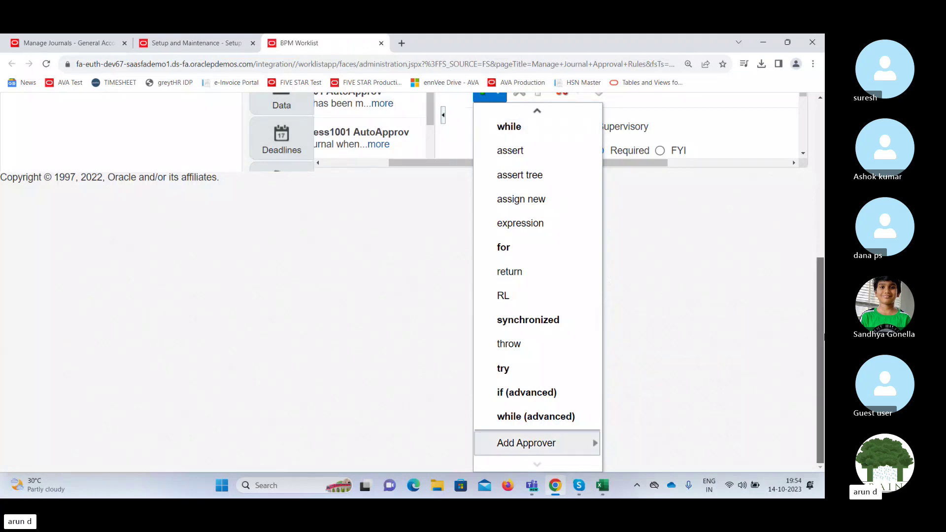
# Choose Add Approver > Supervisory, leaving one Supervisory approver with Required response type.
pyautogui.scroll(4, 540, 250)
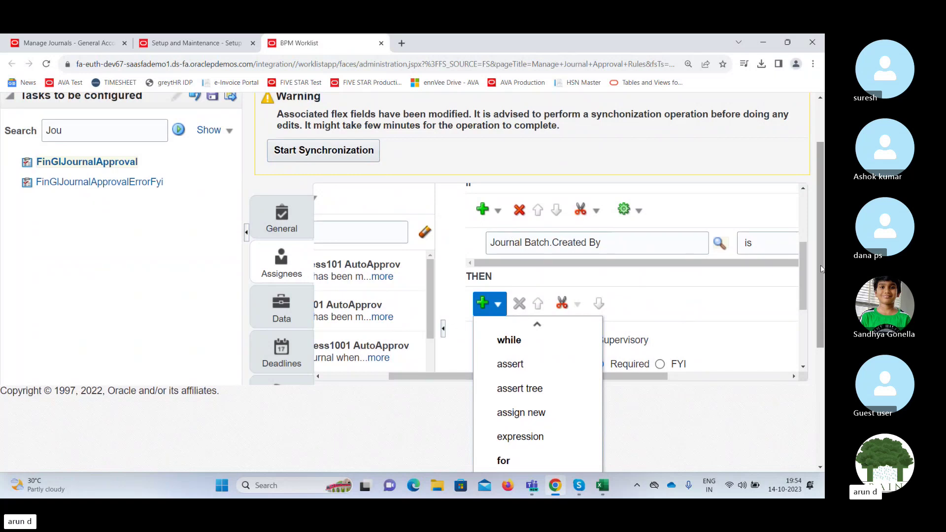
pyautogui.scroll(-4, 820, 268)
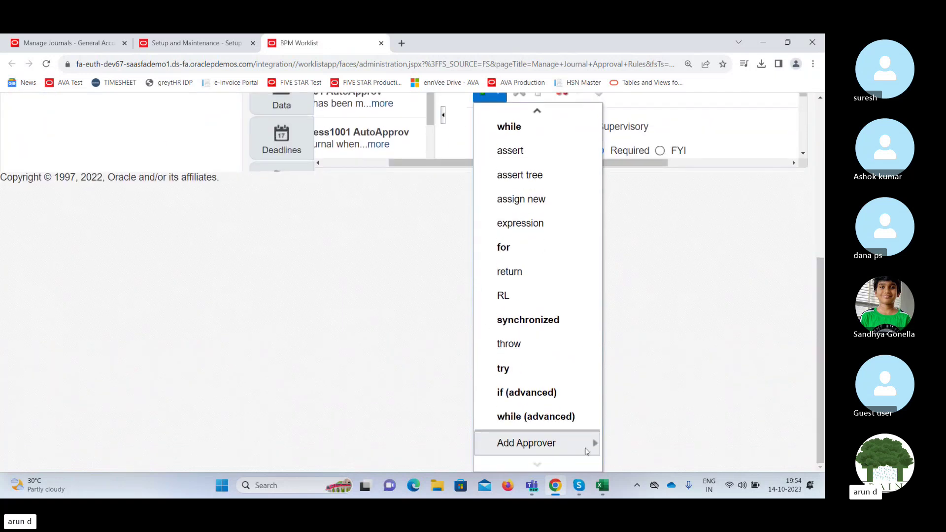
pyautogui.moveTo(573, 448)
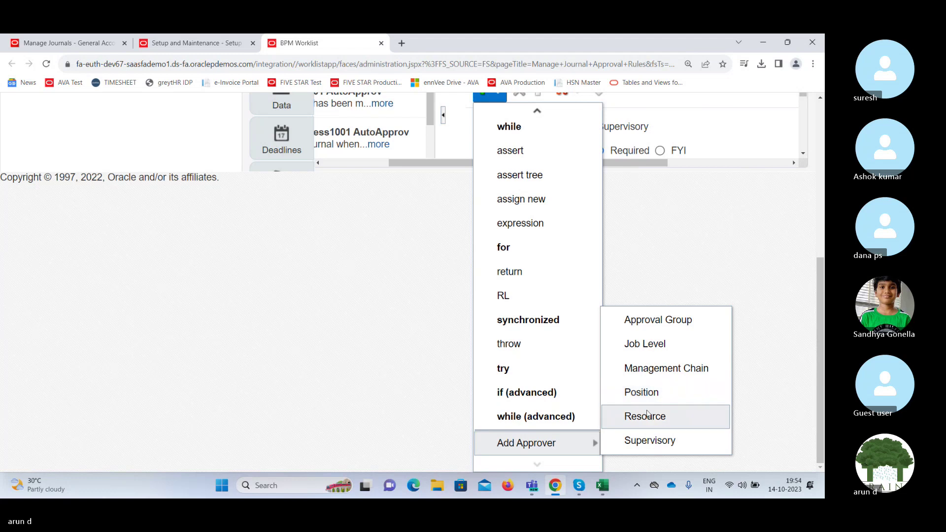
pyautogui.click(649, 441)
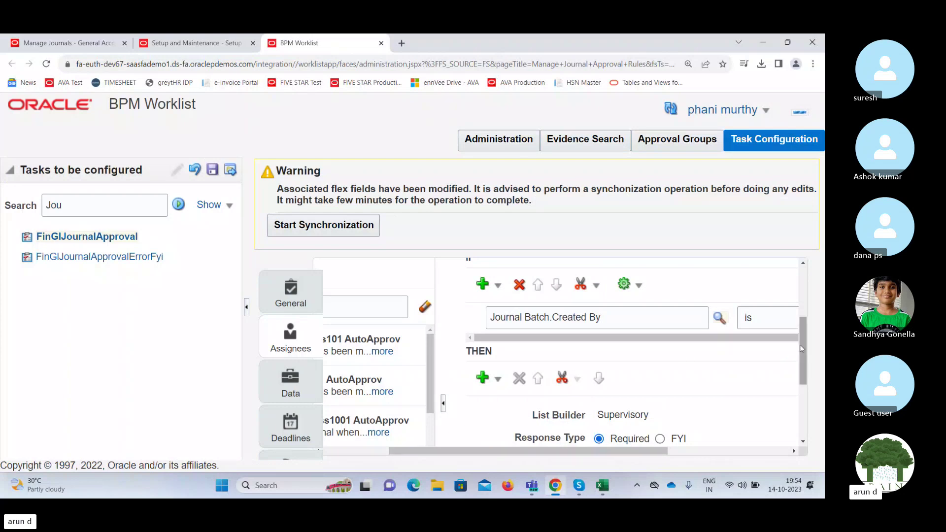
# Return to the Setup and Maintenance tab showing the General Ledger task list.
pyautogui.moveTo(806, 343); pyautogui.dragTo(820, 397)
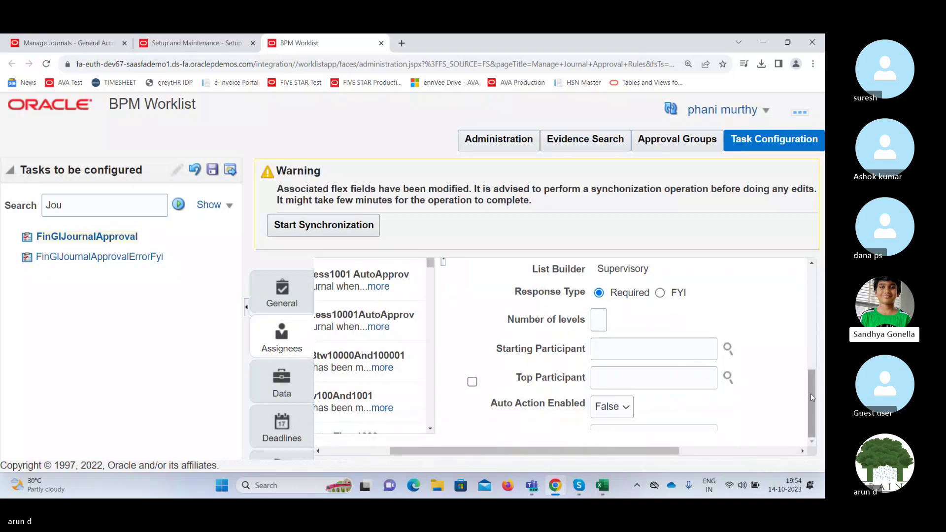
pyautogui.moveTo(811, 397); pyautogui.dragTo(811, 384)
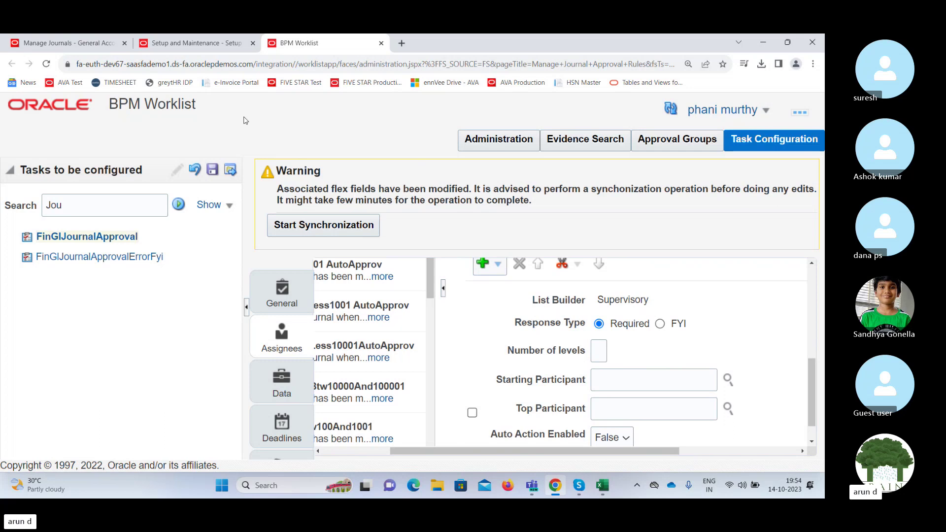
pyautogui.click(193, 47)
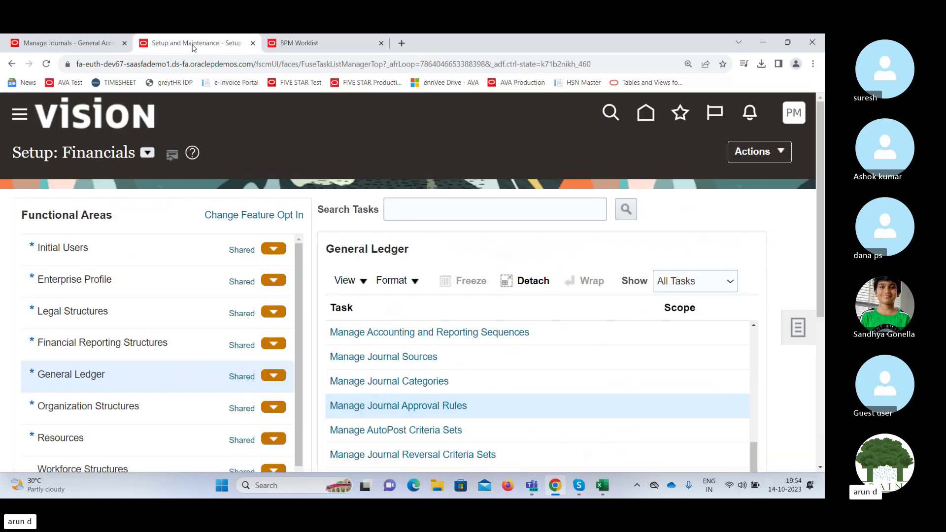
# Search setup tasks for 'Manage user' and open the Manage Users task.
pyautogui.click(798, 327)
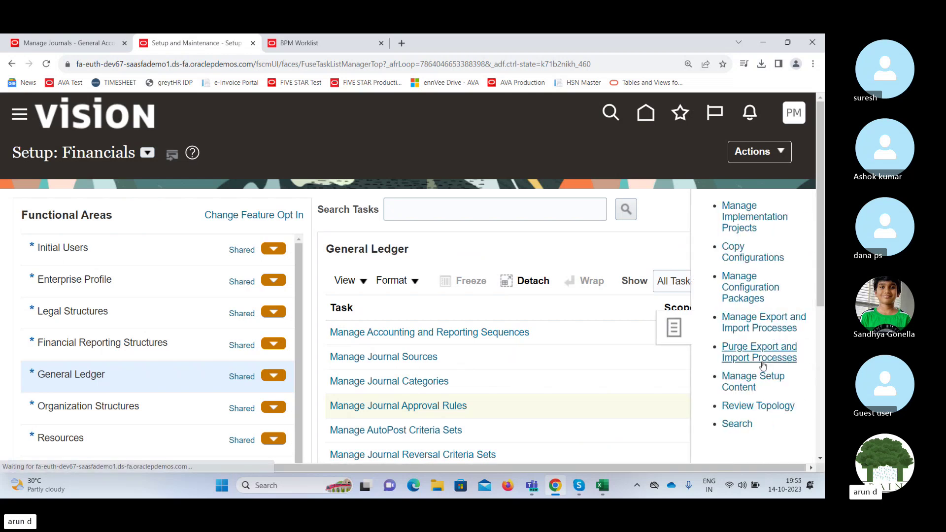
pyautogui.click(737, 424)
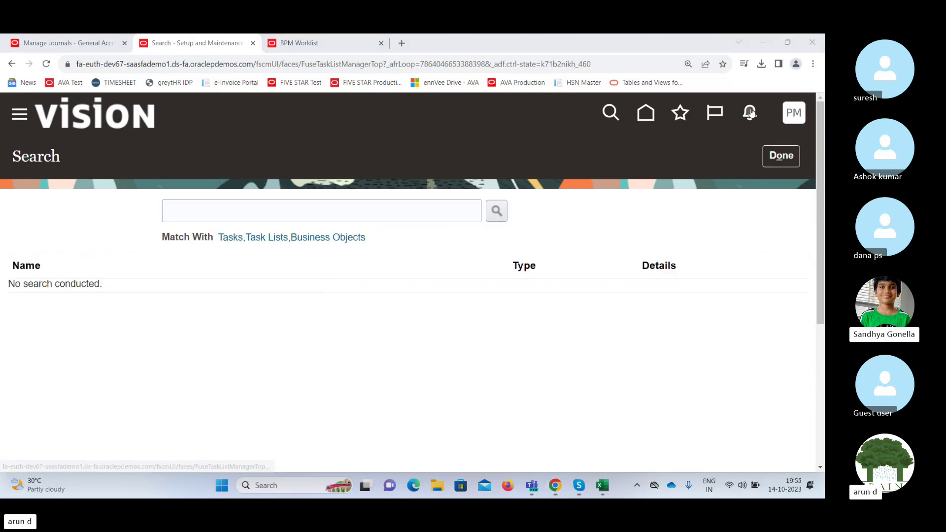
pyautogui.click(373, 200)
pyautogui.write('M')
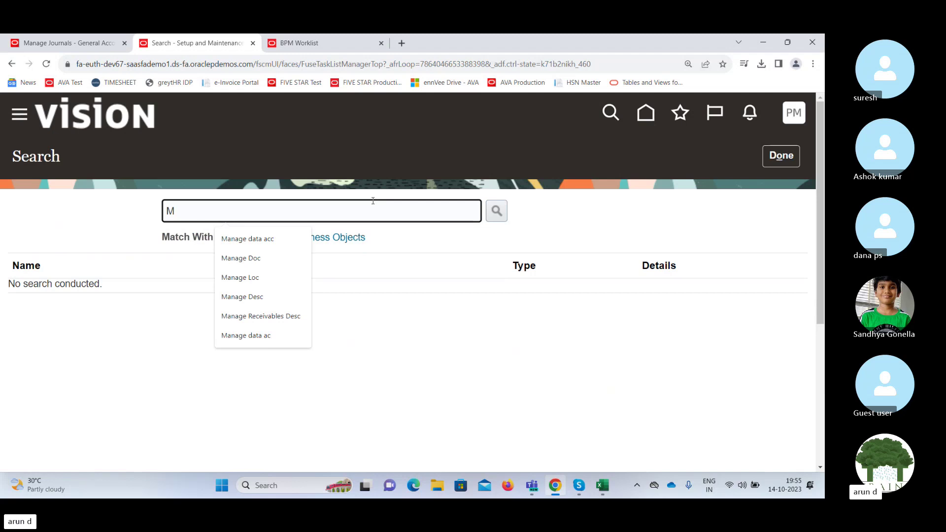
pyautogui.write('anage user')
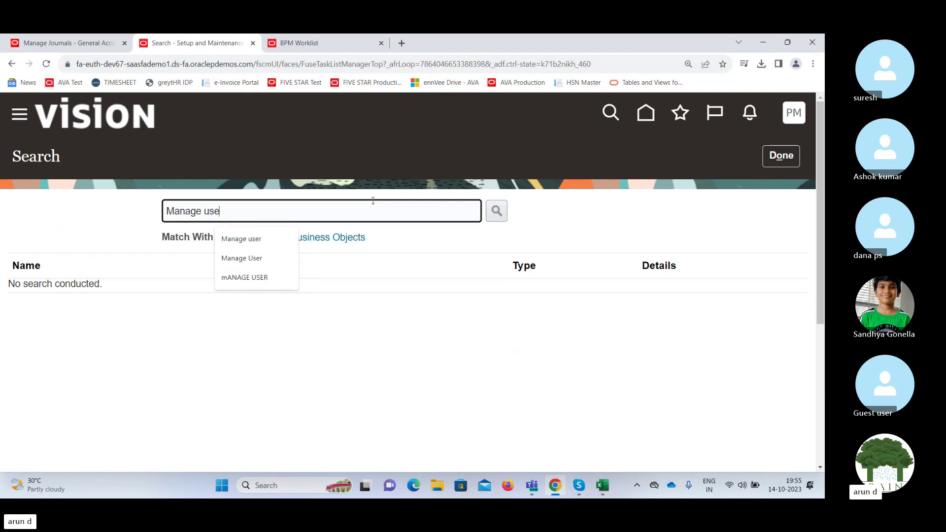
pyautogui.click(493, 217)
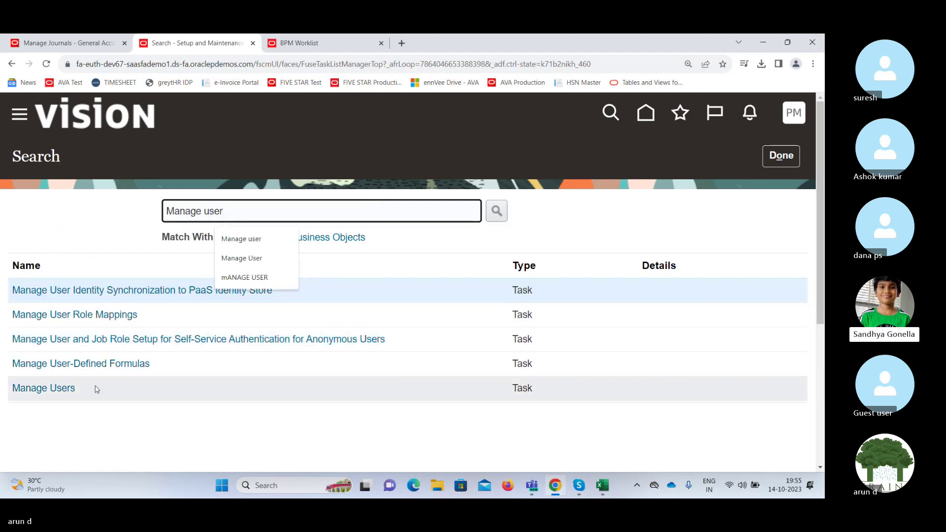
pyautogui.click(59, 387)
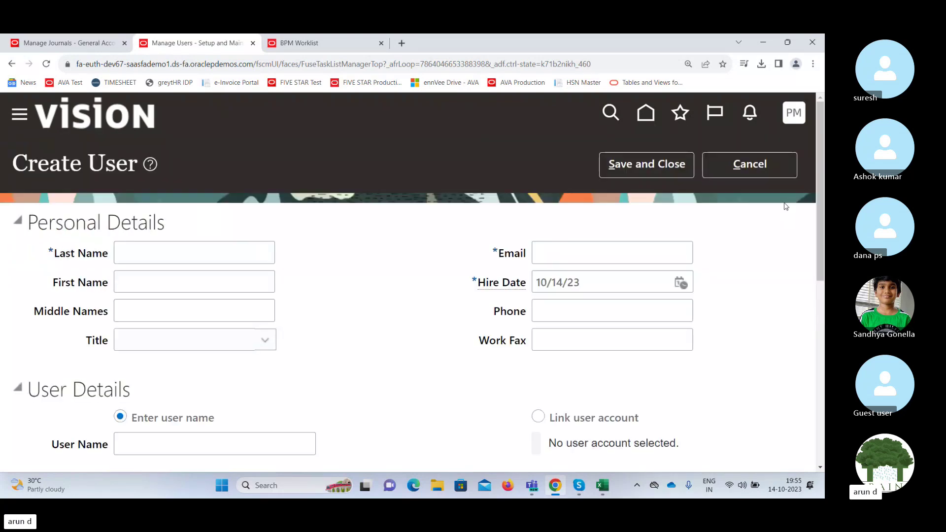
# Set the new user's person type to Employee, then go back to the journal approval task configuration.
pyautogui.moveTo(822, 163); pyautogui.dragTo(815, 373)
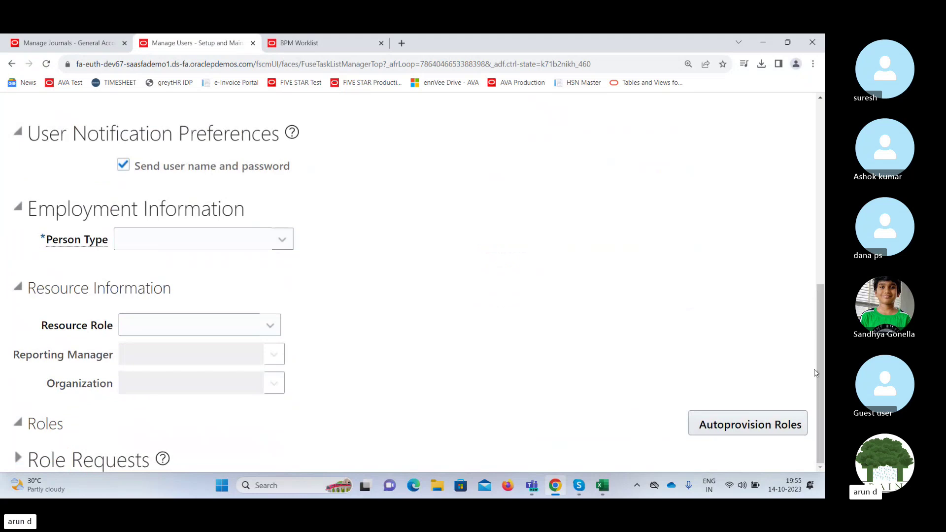
pyautogui.click(258, 240)
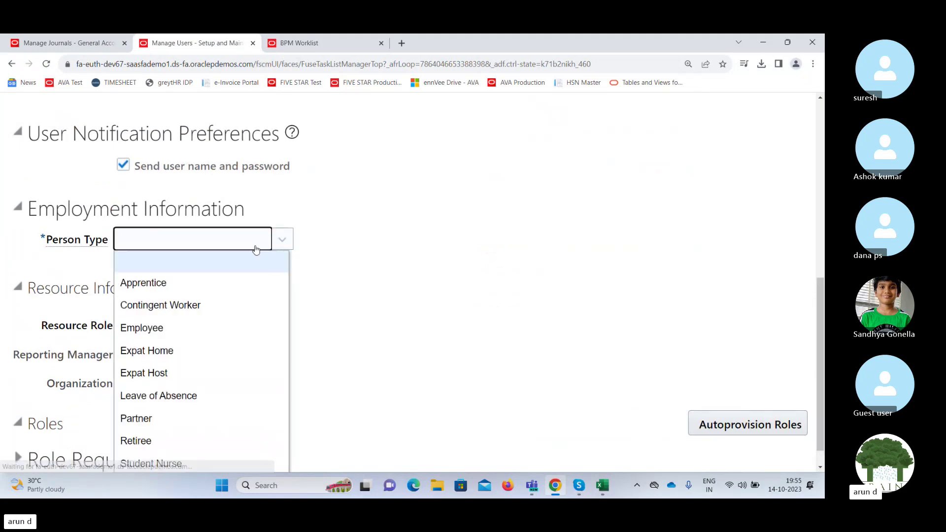
pyautogui.click(158, 332)
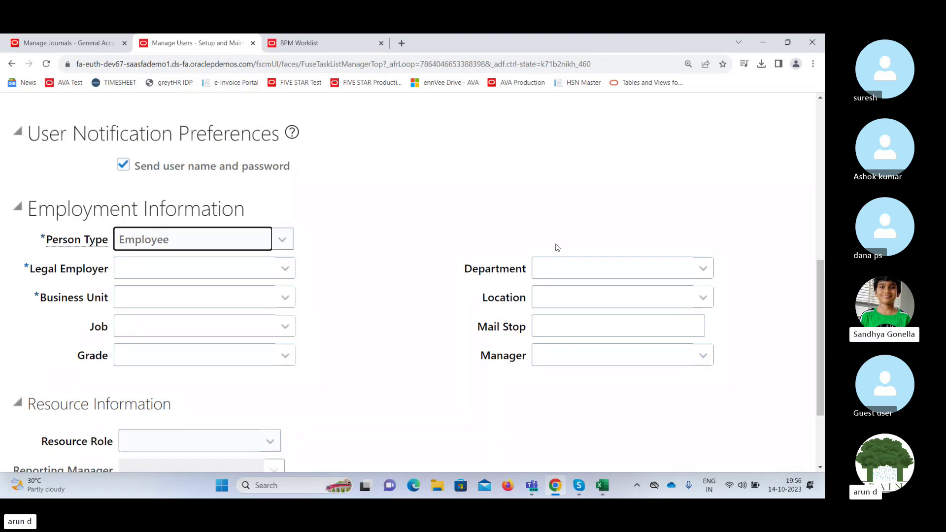
pyautogui.click(333, 48)
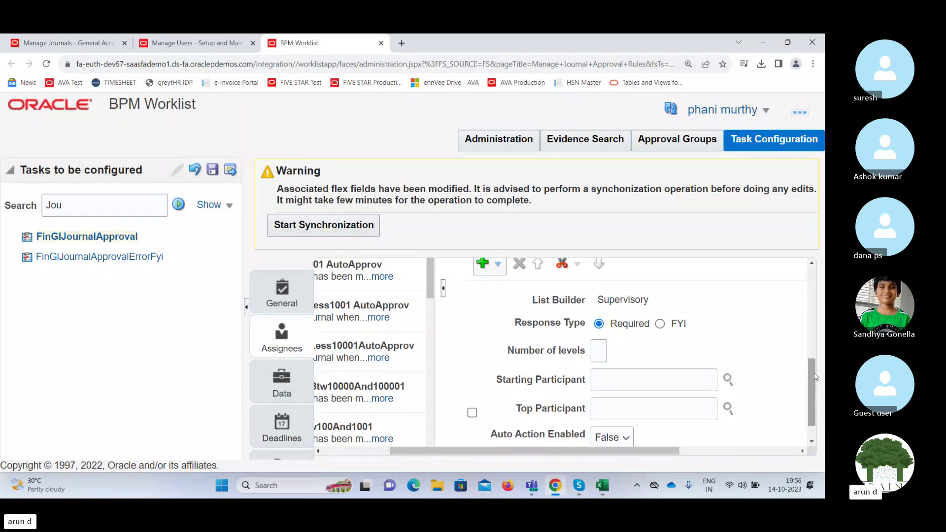
# Keep auto action at False and open the starting participant search for the India Ledger rule.
pyautogui.scroll(-2, 815, 377)
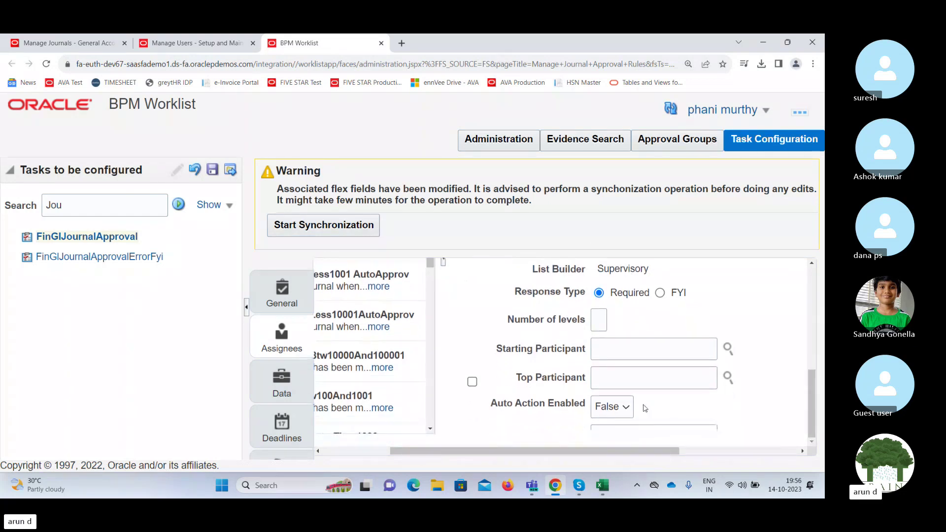
pyautogui.click(627, 410)
pyautogui.click(627, 410)
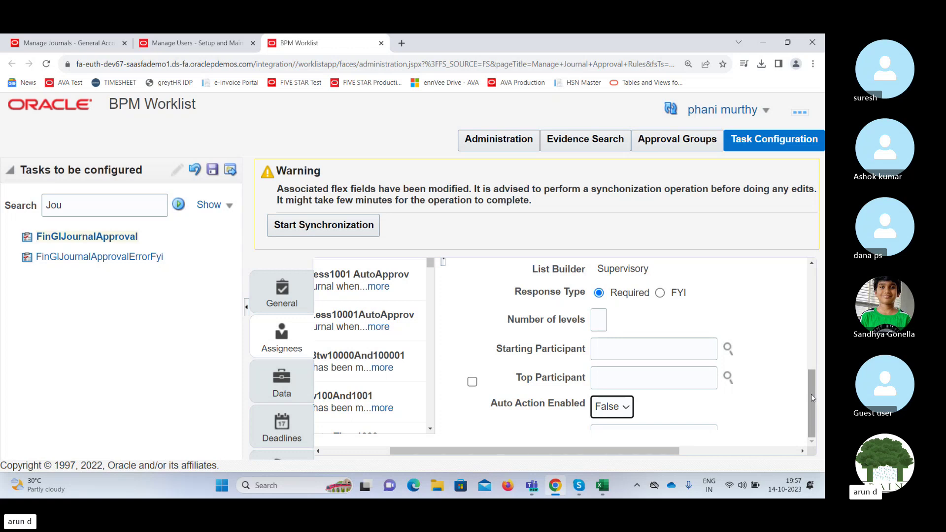
pyautogui.moveTo(812, 398); pyautogui.dragTo(816, 331)
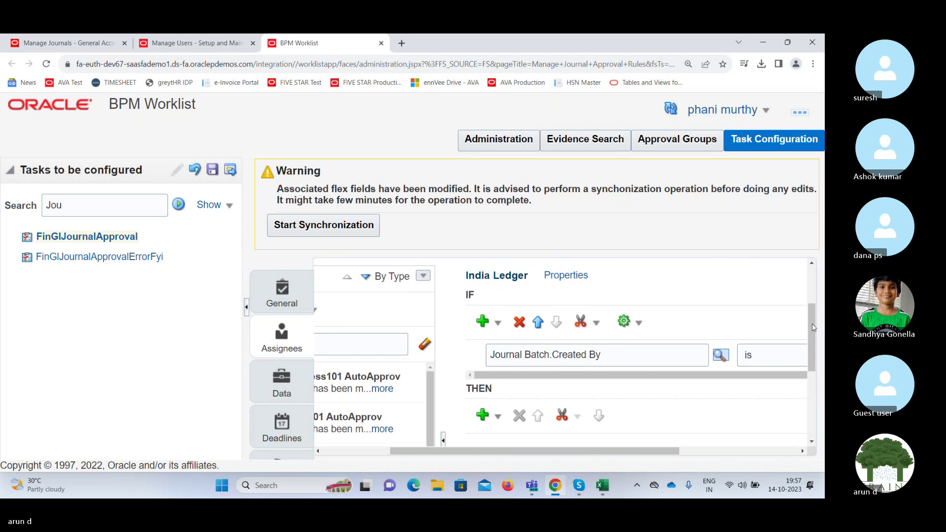
pyautogui.moveTo(813, 327); pyautogui.dragTo(819, 404)
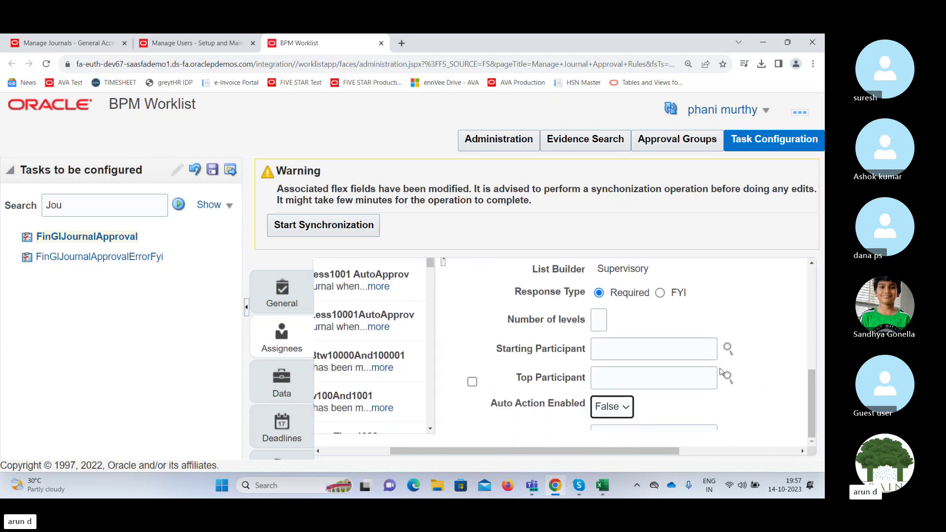
pyautogui.click(727, 348)
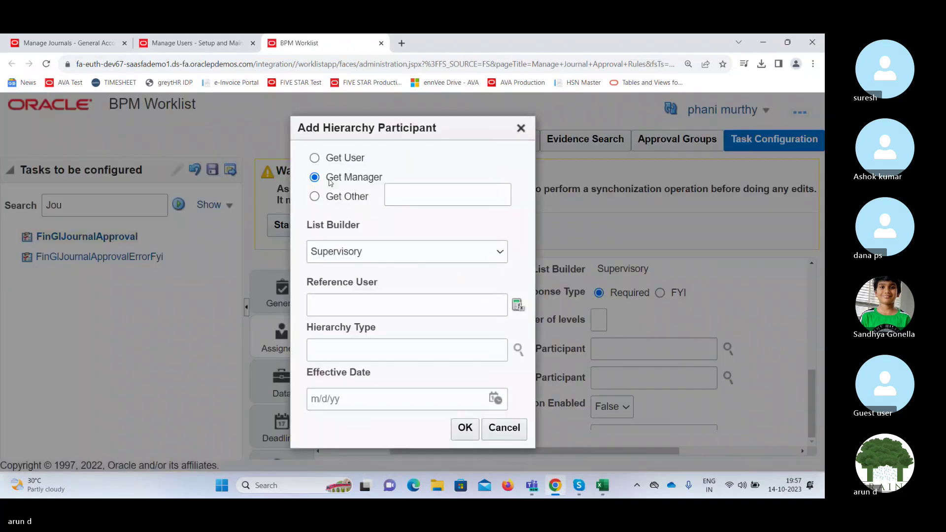
# Return to the Create User form and enter the new user's last name.
pyautogui.click(202, 46)
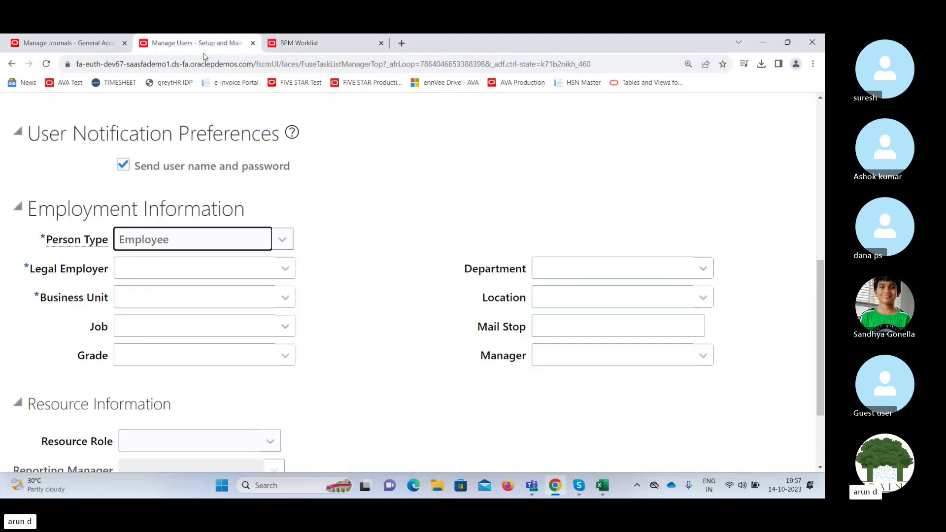
pyautogui.moveTo(821, 312); pyautogui.dragTo(821, 173)
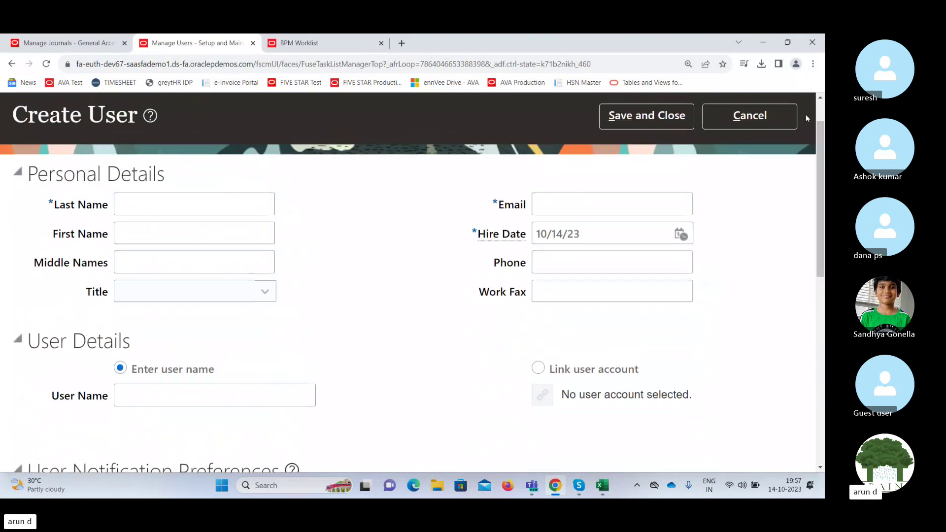
pyautogui.click(178, 207)
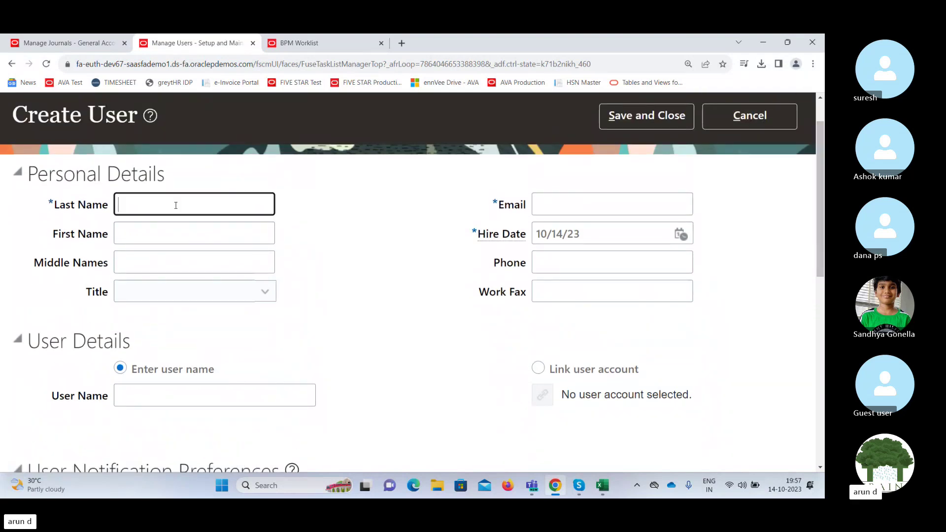
pyautogui.write('venkat')
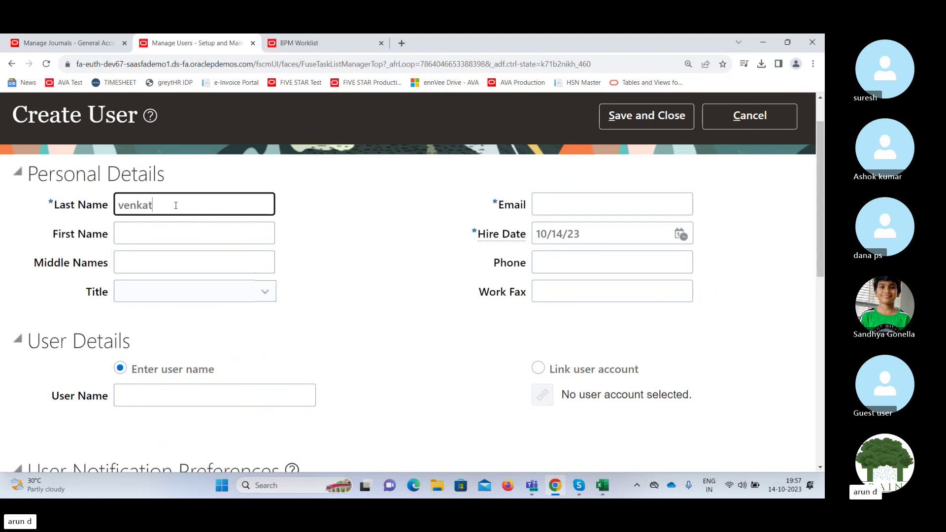
pyautogui.press('Tab')
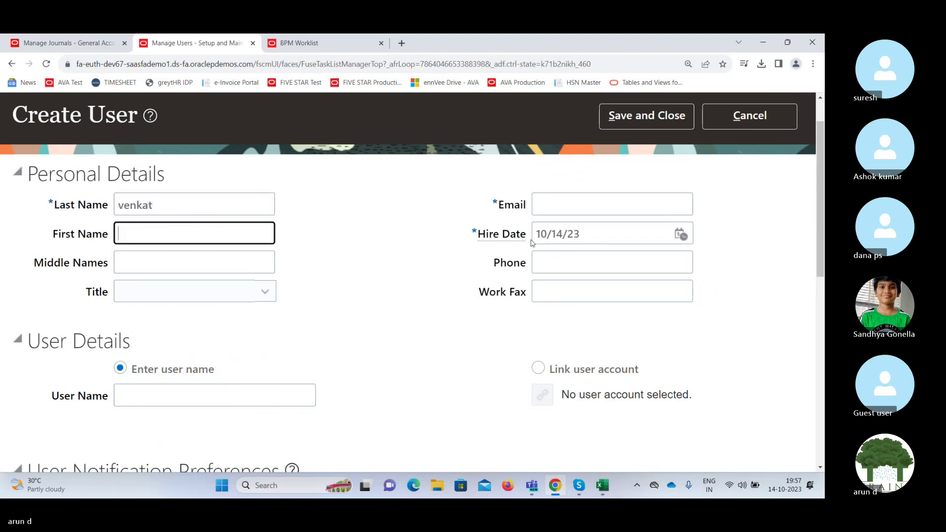
# Fill in the user's e-mail address and set the hire date to 1/4/18.
pyautogui.click(566, 206)
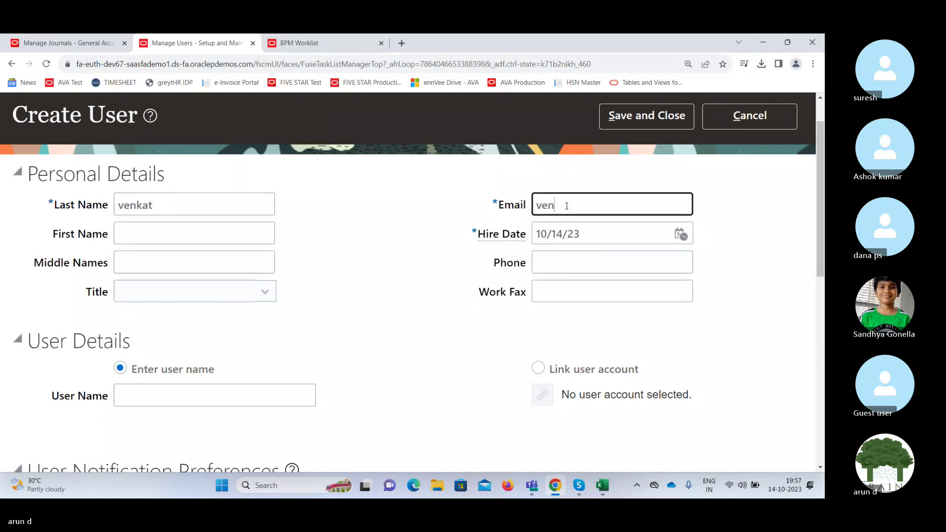
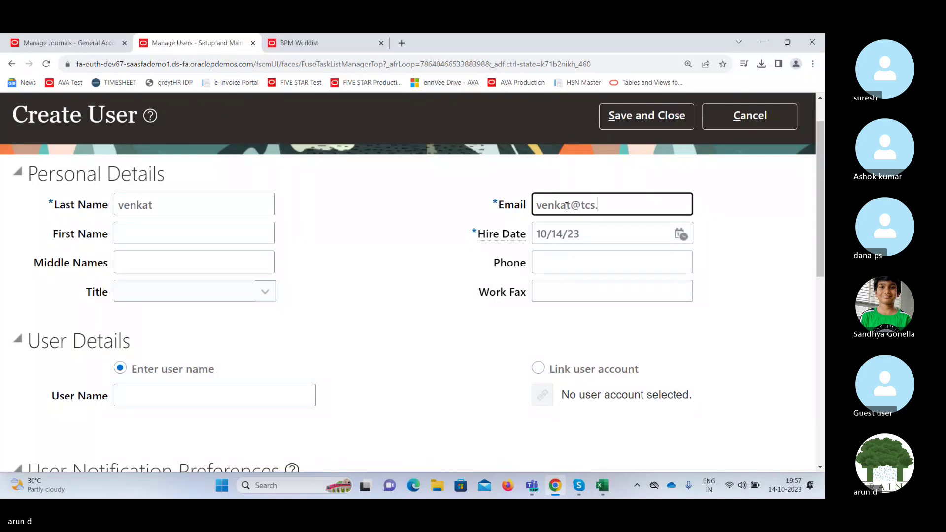
pyautogui.press('Tab')
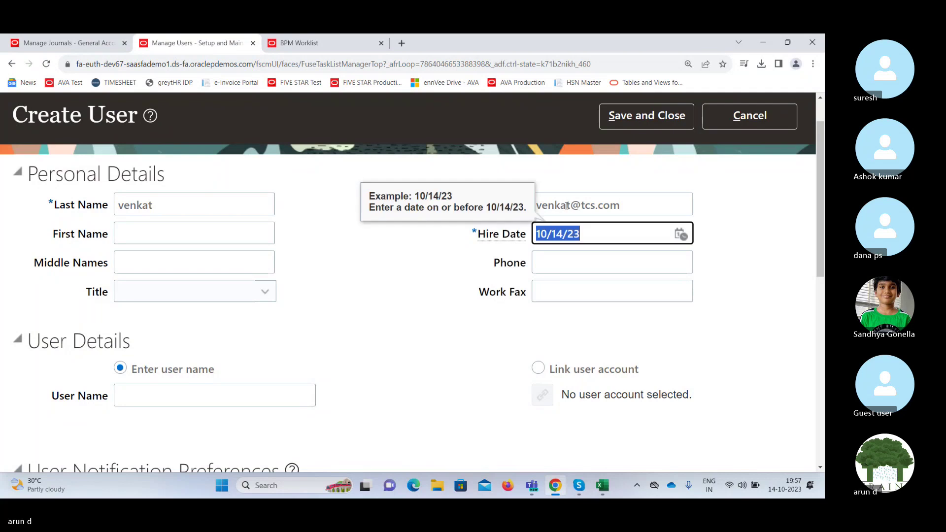
pyautogui.write('1/4')
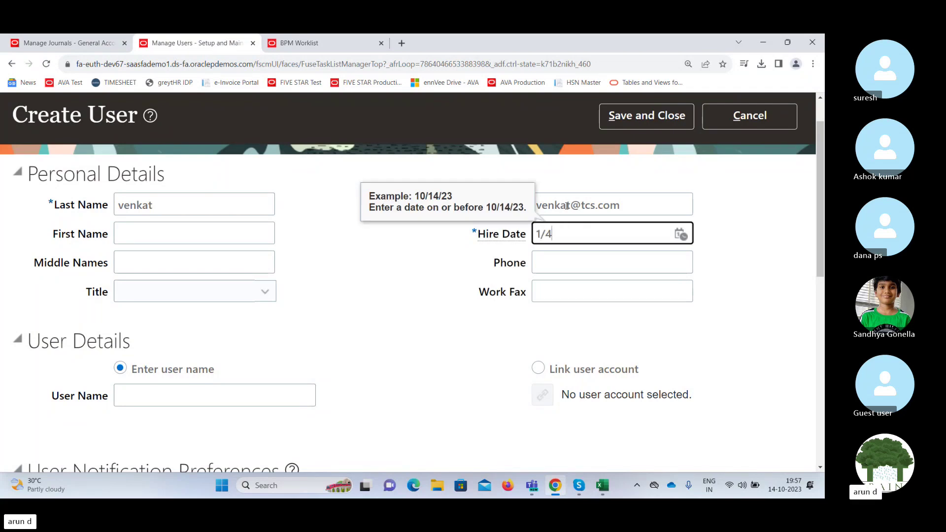
pyautogui.write('/18')
pyautogui.press('Tab')
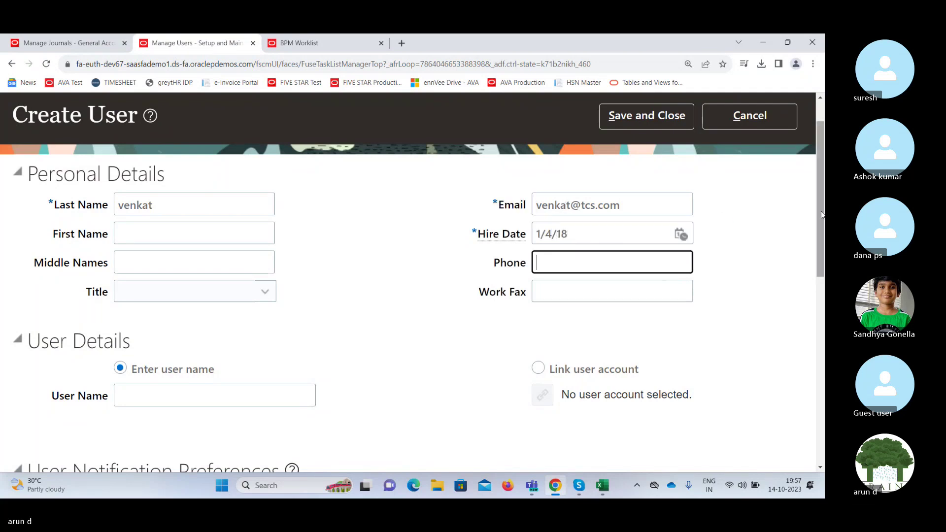
pyautogui.scroll(-4, 822, 187)
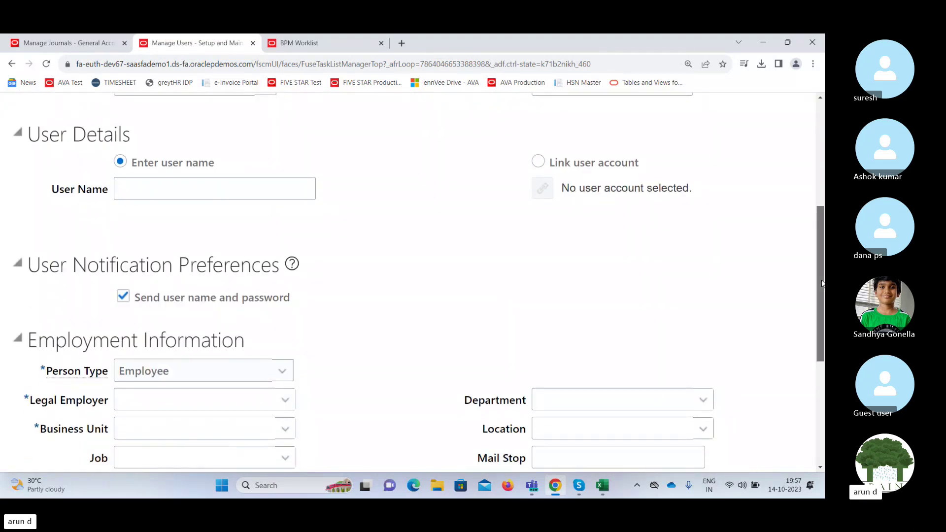
# Enter the new user's user name on the Create User form.
pyautogui.scroll(-1, 822, 306)
pyautogui.click(233, 126)
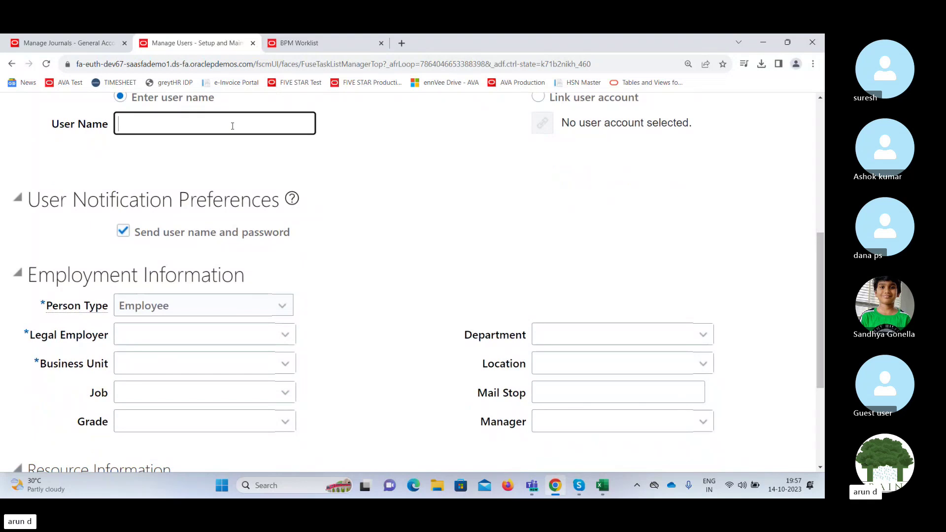
pyautogui.write('venkat6712')
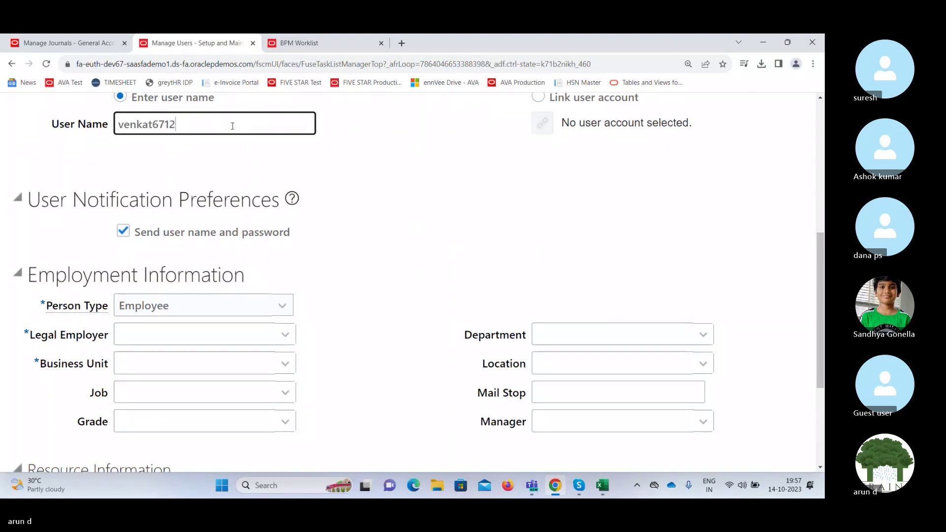
pyautogui.click(395, 209)
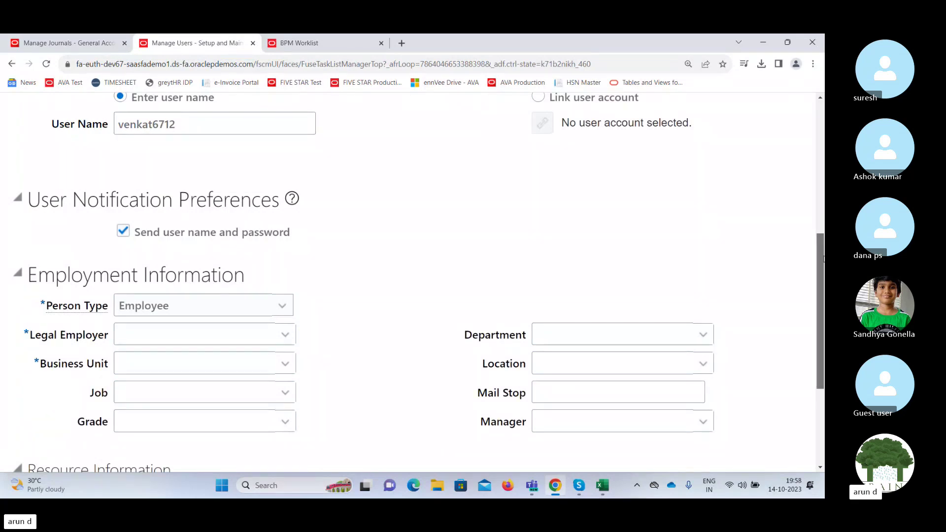
# Check the legal employer options without choosing one, and scroll through the Employment Information section.
pyautogui.moveTo(813, 239); pyautogui.dragTo(822, 308)
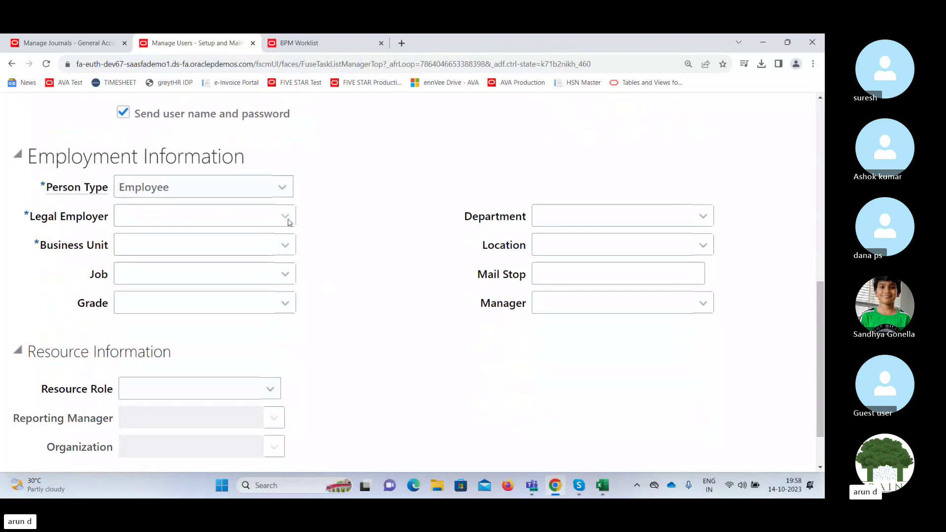
pyautogui.click(288, 221)
pyautogui.click(404, 189)
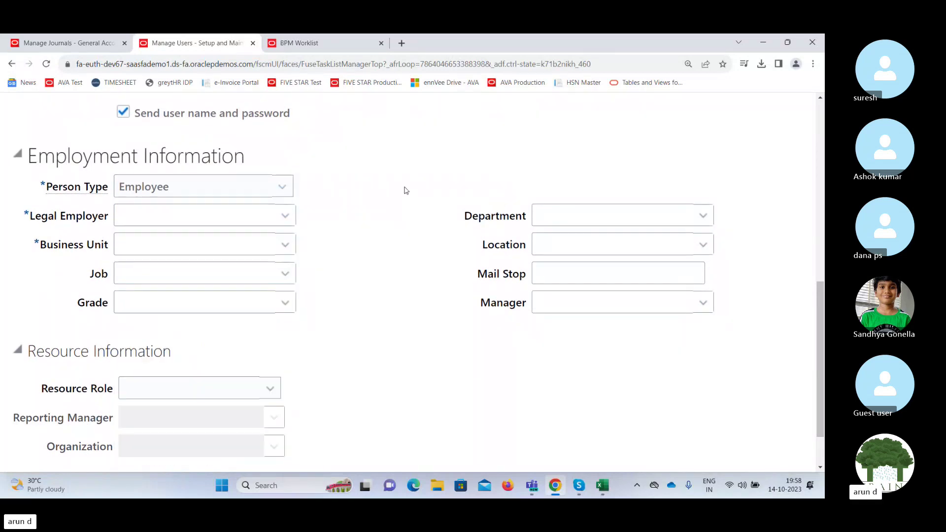
pyautogui.scroll(5, 820, 275)
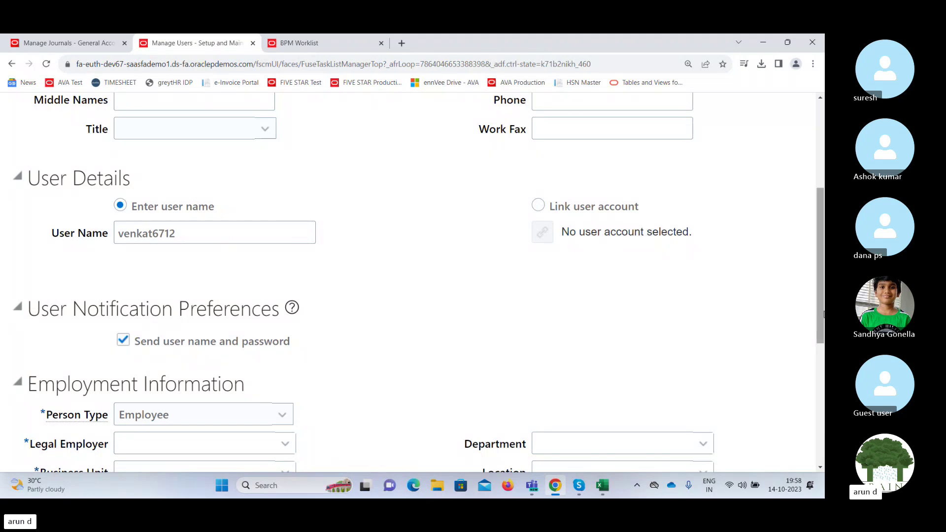
pyautogui.moveTo(822, 314)
pyautogui.mouseDown()
pyautogui.moveTo(822, 289)
pyautogui.moveTo(824, 334)
pyautogui.moveTo(821, 324)
pyautogui.mouseUp()
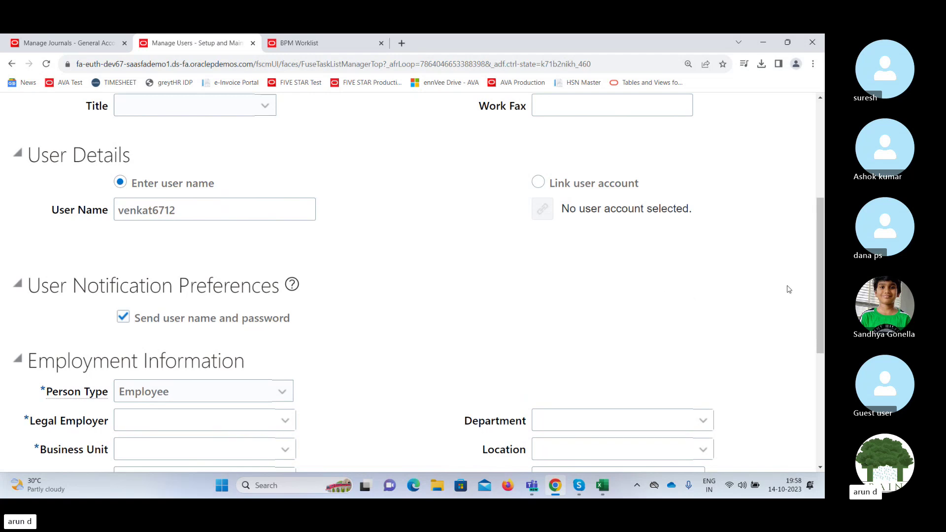
pyautogui.moveTo(819, 282); pyautogui.dragTo(818, 217)
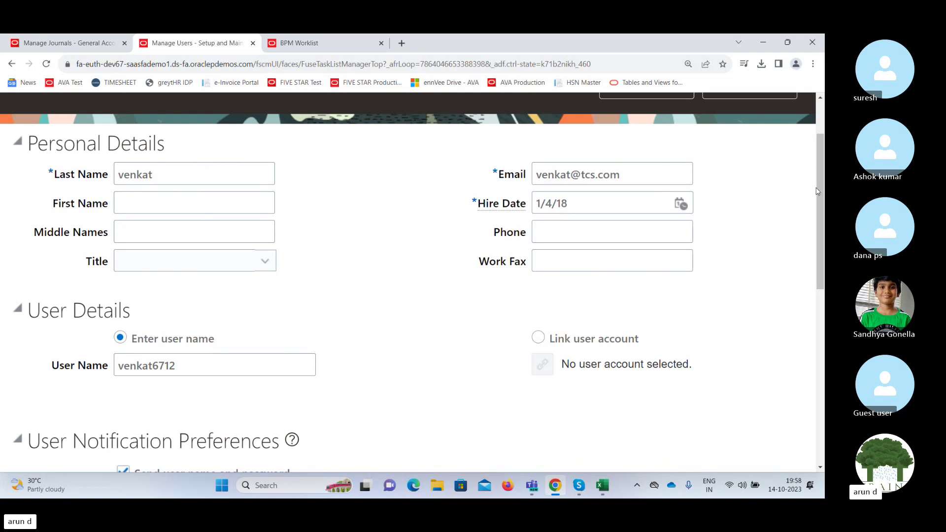
pyautogui.moveTo(820, 190); pyautogui.dragTo(820, 303)
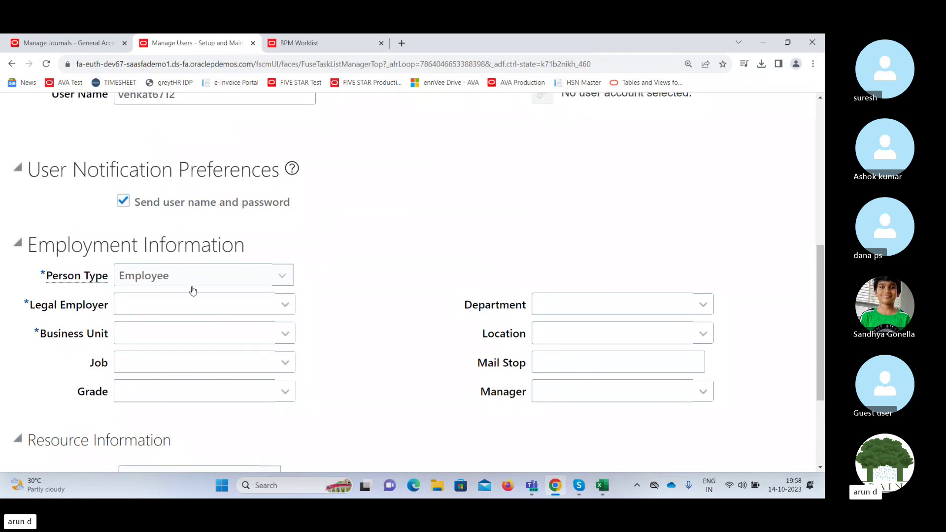
# Confirm Employee as the person type.
pyautogui.click(285, 278)
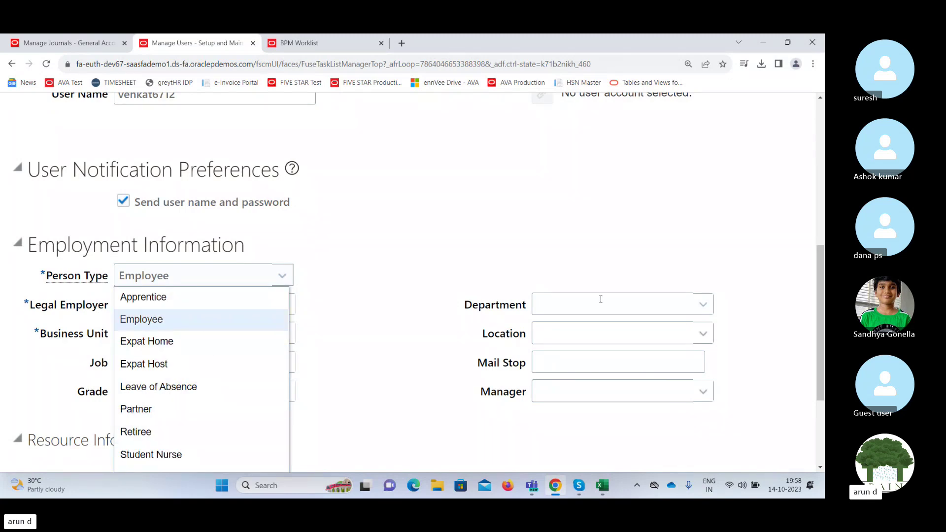
pyautogui.moveTo(821, 270); pyautogui.dragTo(821, 330)
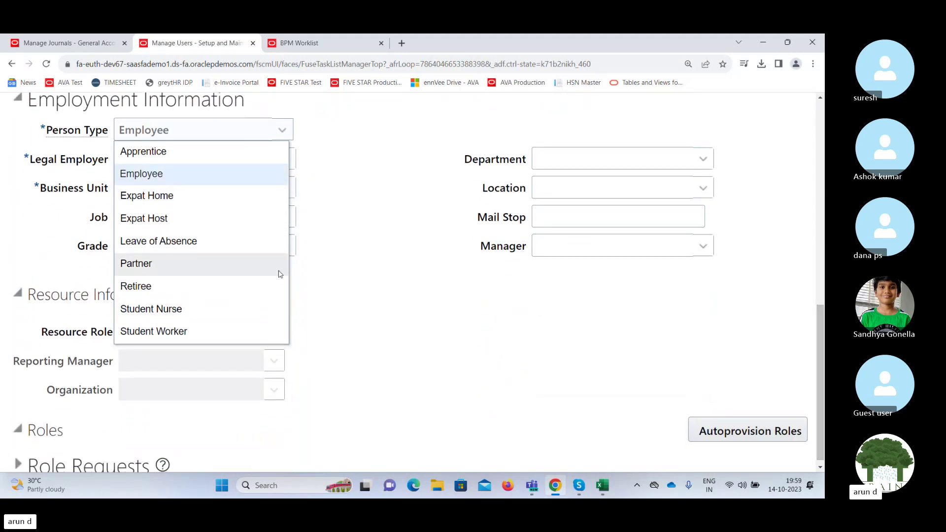
pyautogui.click(153, 174)
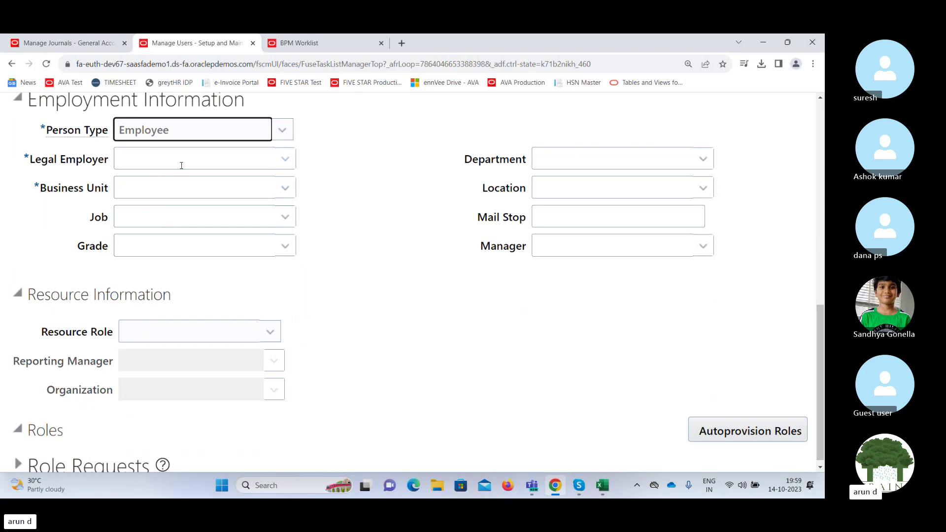
pyautogui.click(285, 131)
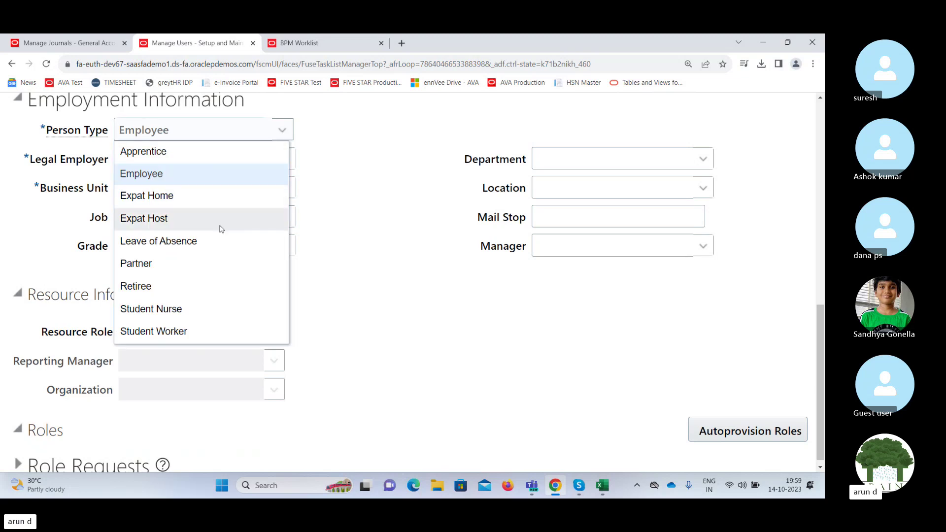
pyautogui.click(373, 198)
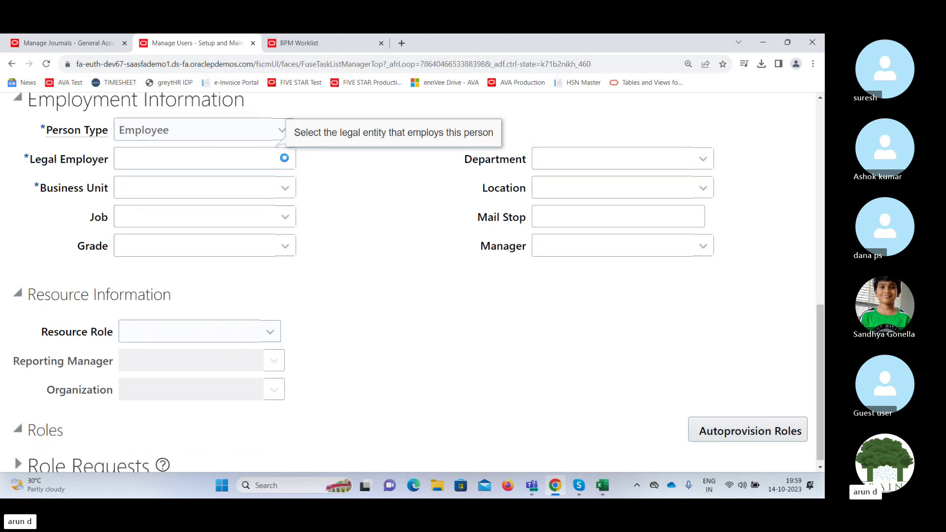
# Set legal employer to India Legal Entity and business unit to India Business Unit.
pyautogui.click(285, 159)
pyautogui.click(185, 156)
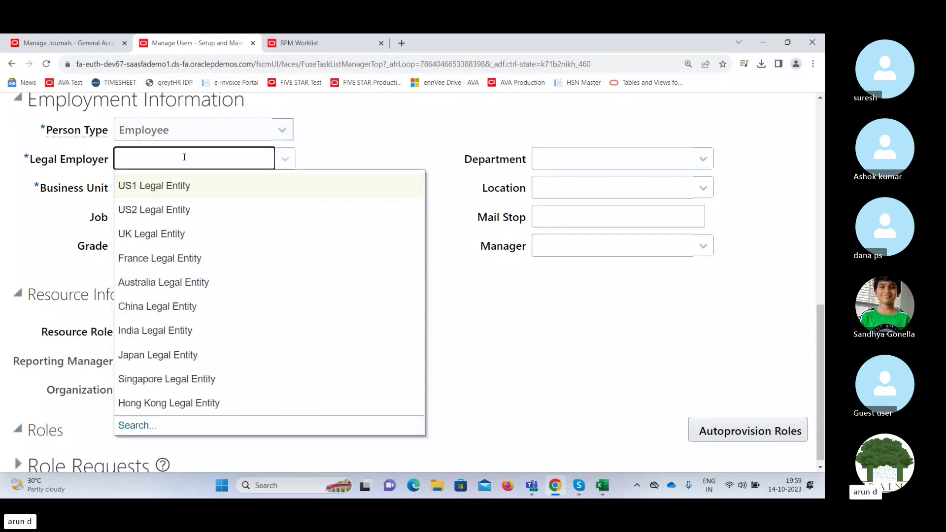
pyautogui.write('Indi')
pyautogui.press('Tab')
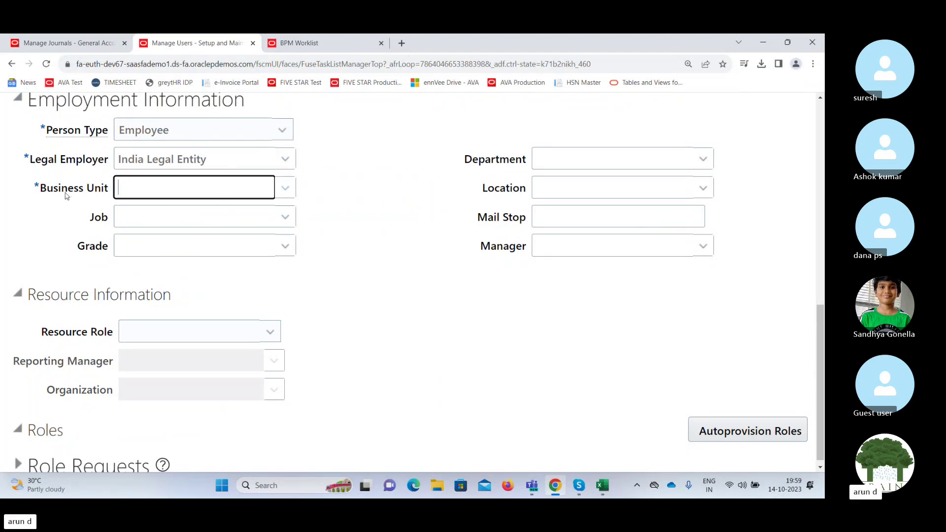
pyautogui.click(284, 190)
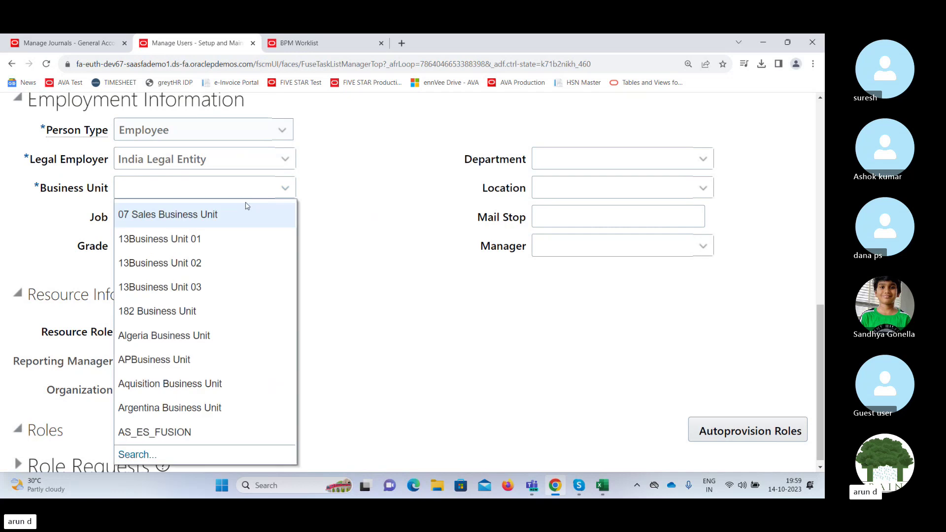
pyautogui.click(190, 191)
pyautogui.write('In')
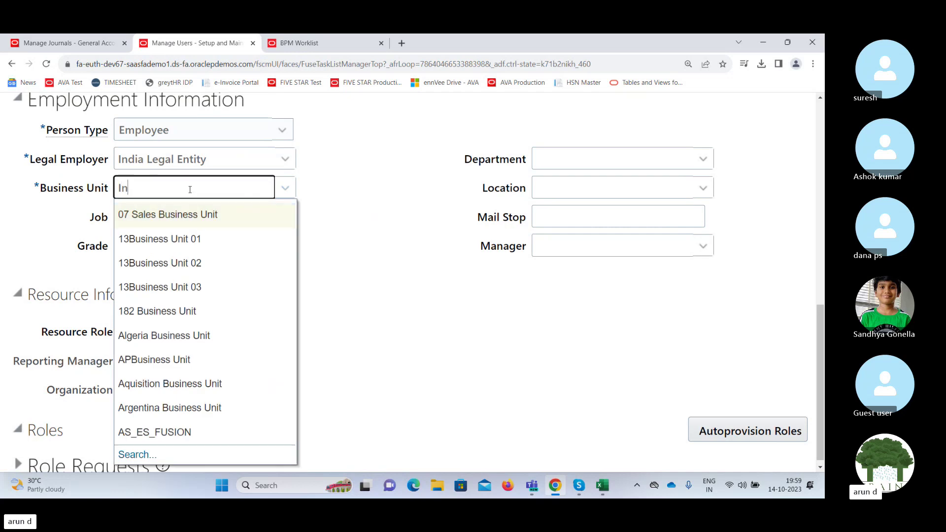
pyautogui.write('di')
pyautogui.press('Tab')
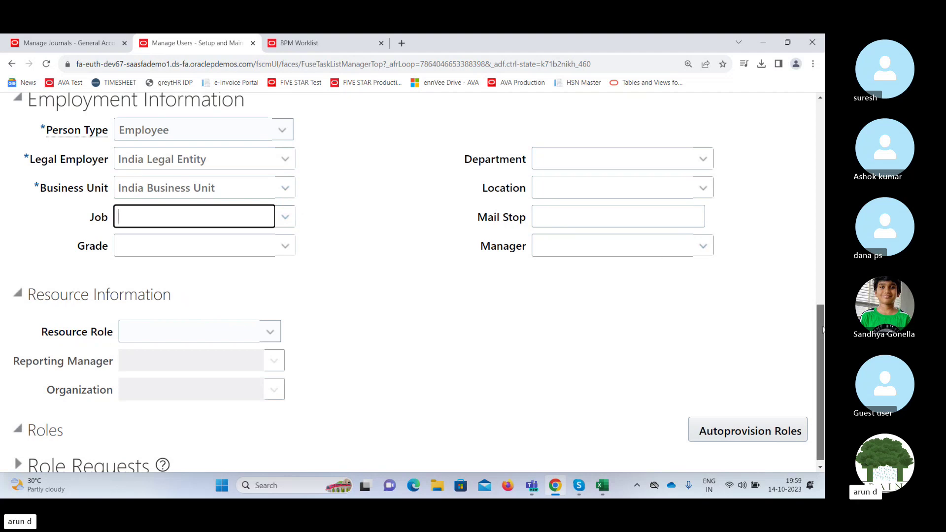
pyautogui.moveTo(822, 330); pyautogui.dragTo(822, 113)
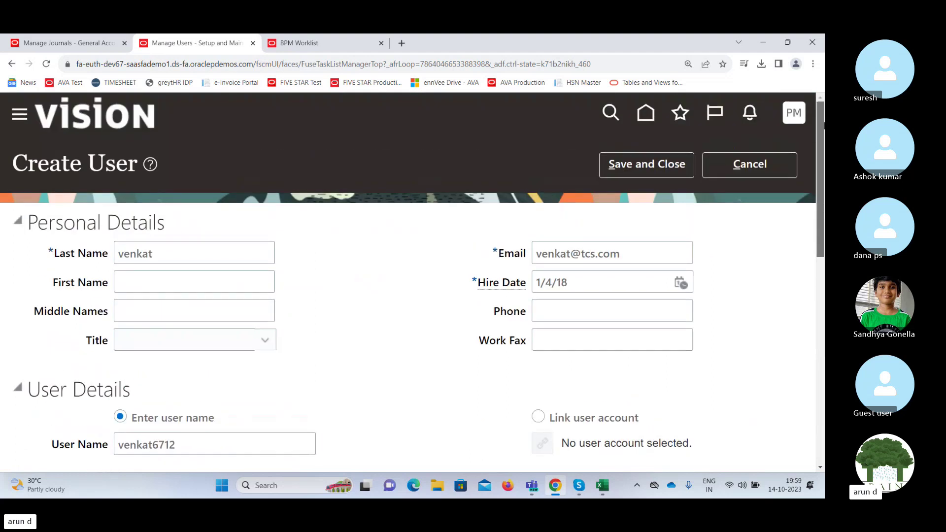
# Save the new user, then open the Security Console Users page from Navigator > Tools in the journals tab.
pyautogui.click(660, 165)
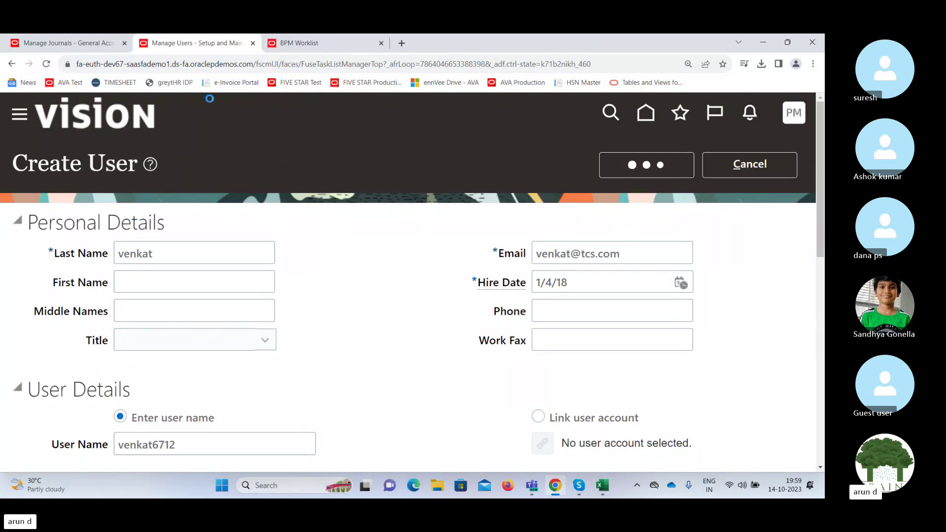
pyautogui.click(77, 44)
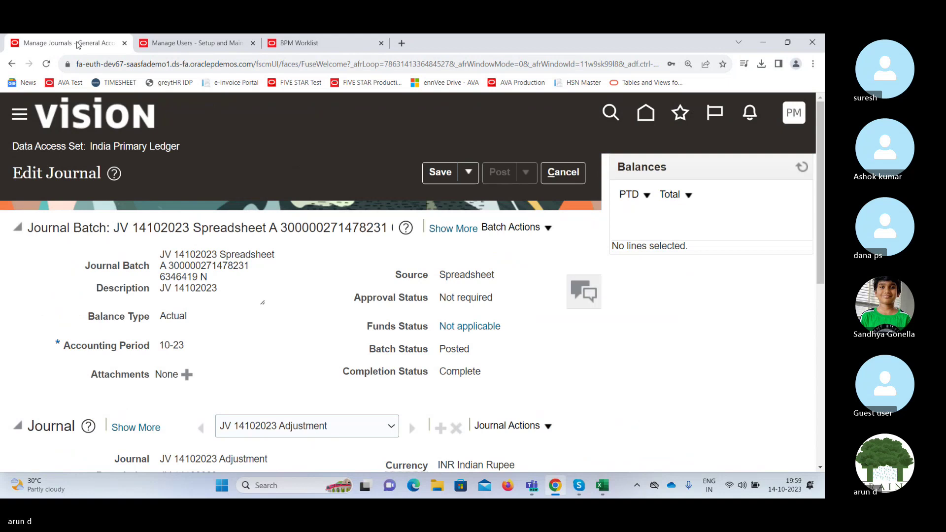
pyautogui.rightClick(74, 44)
pyautogui.click(303, 101)
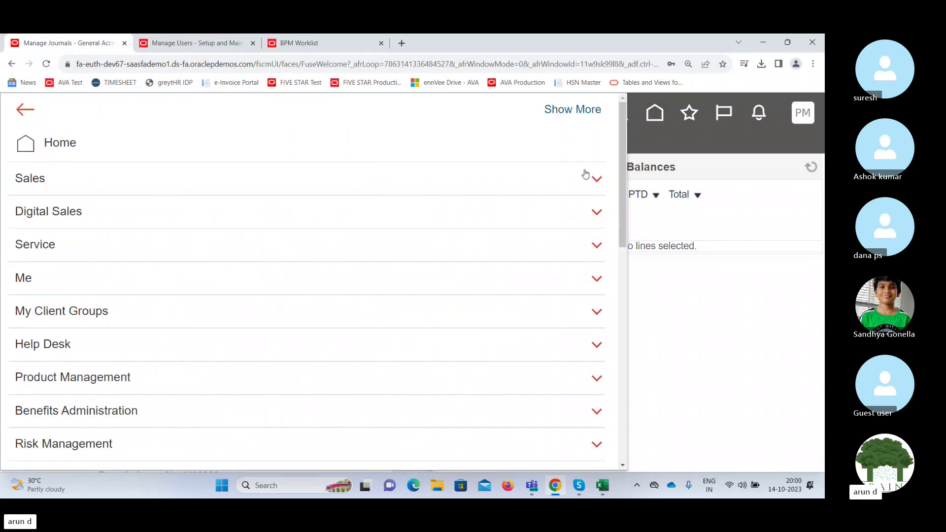
pyautogui.moveTo(622, 138); pyautogui.dragTo(541, 400)
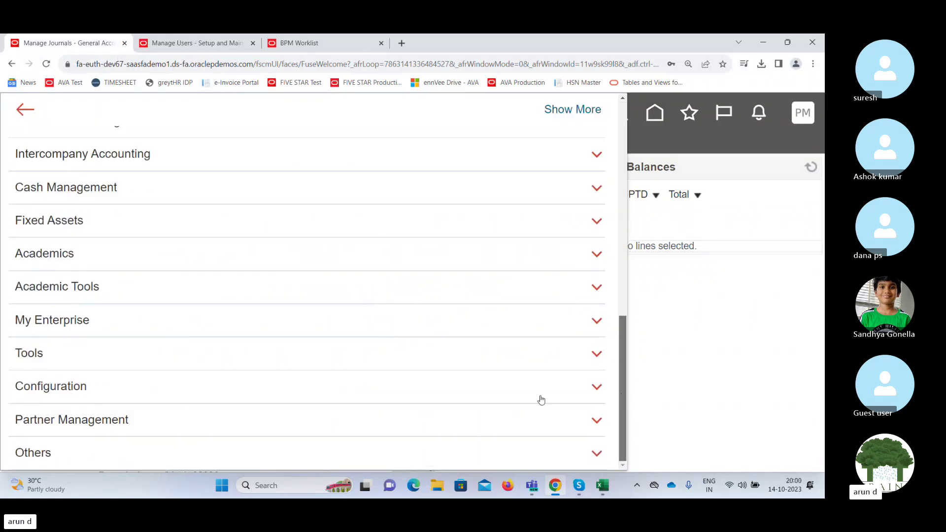
pyautogui.click(392, 368)
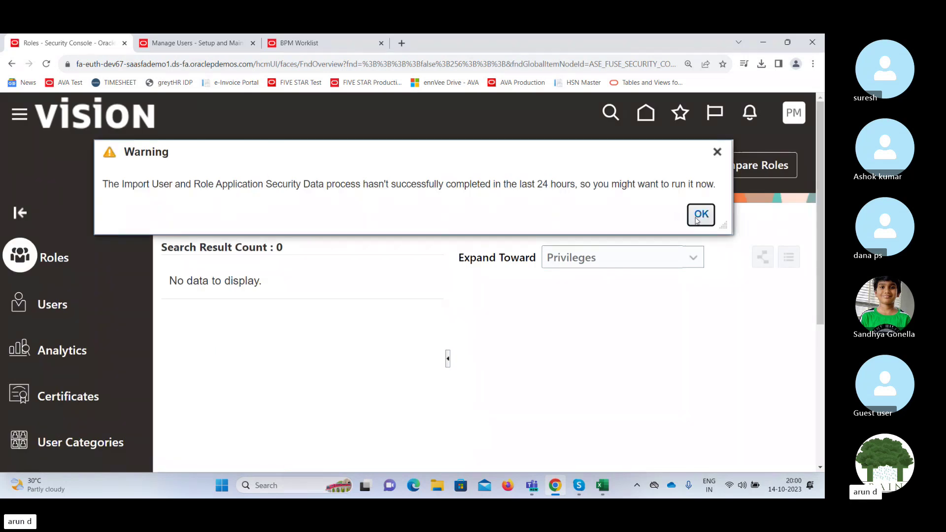
pyautogui.click(700, 214)
pyautogui.click(57, 304)
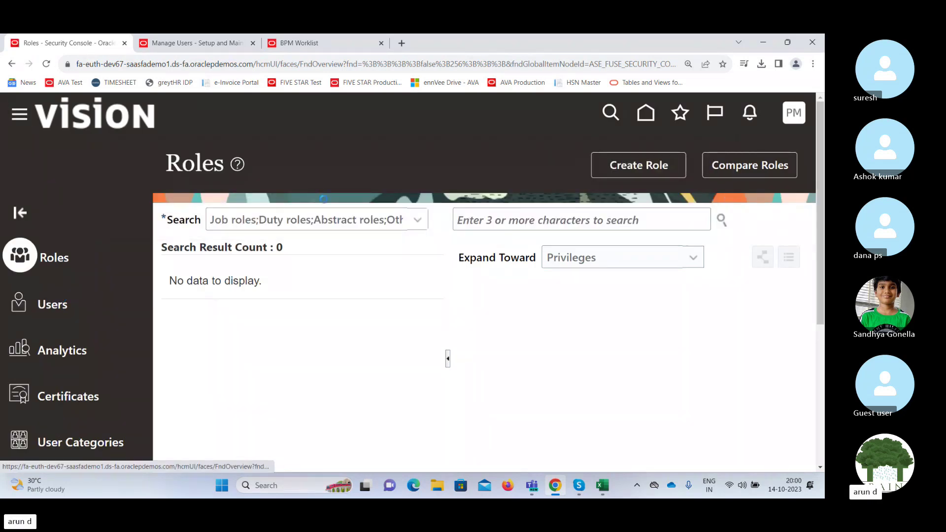
pyautogui.click(260, 39)
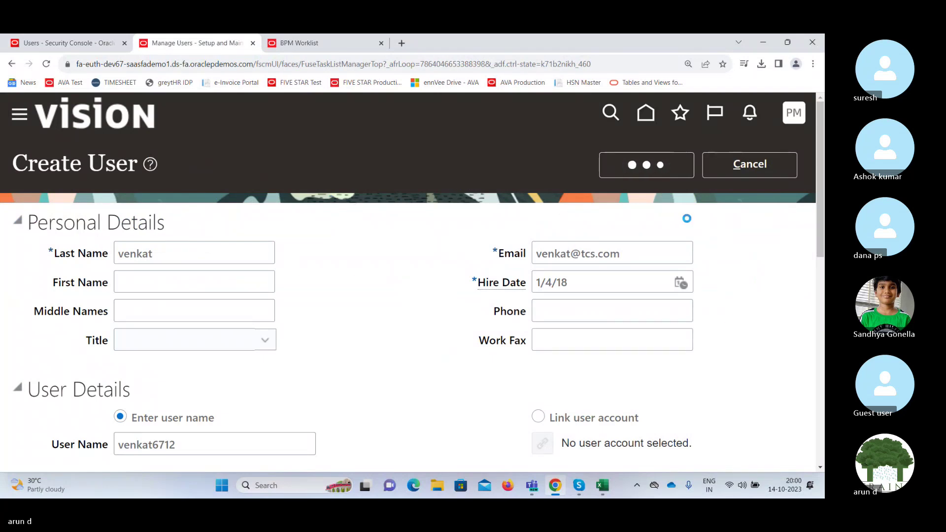
# Search Manage Users for the new person by keyword and open their Edit User record.
pyautogui.scroll(-4, 819, 194)
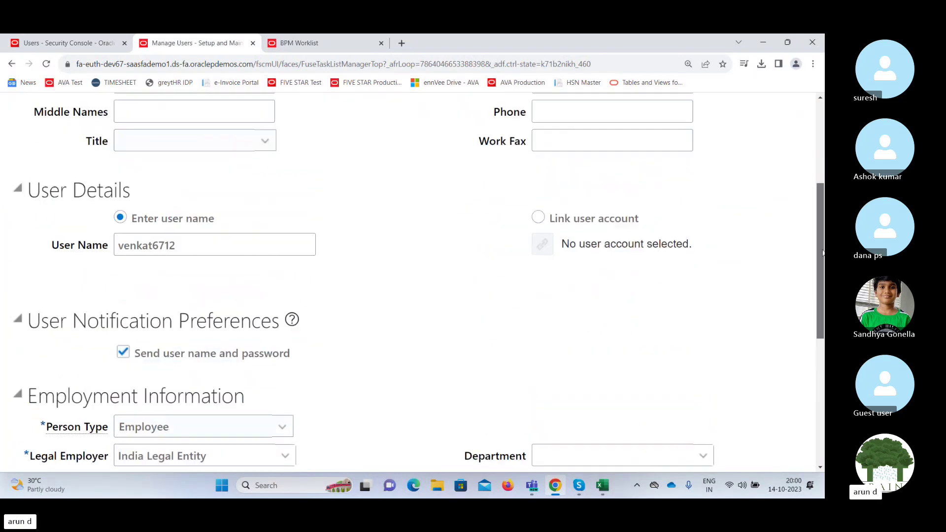
pyautogui.scroll(3, 823, 198)
pyautogui.scroll(1, 823, 198)
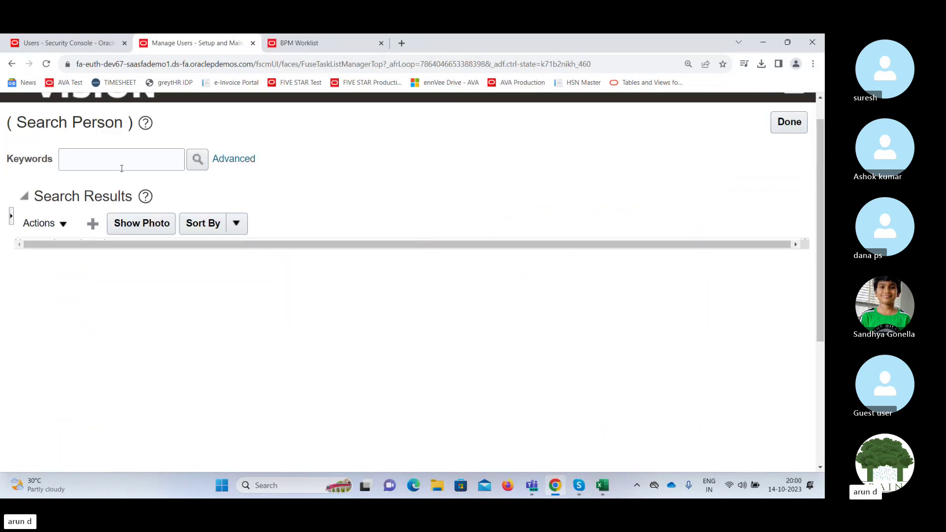
pyautogui.click(116, 154)
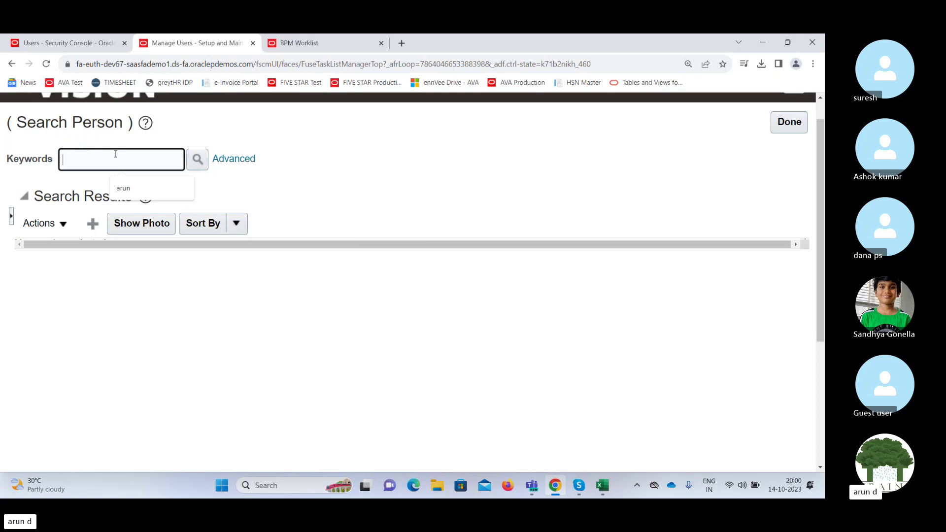
pyautogui.write('venkat')
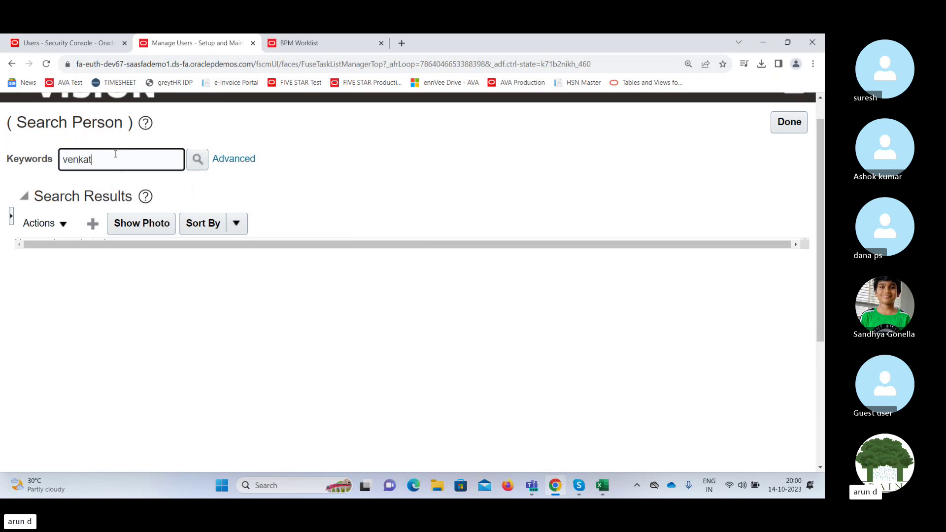
pyautogui.click(194, 161)
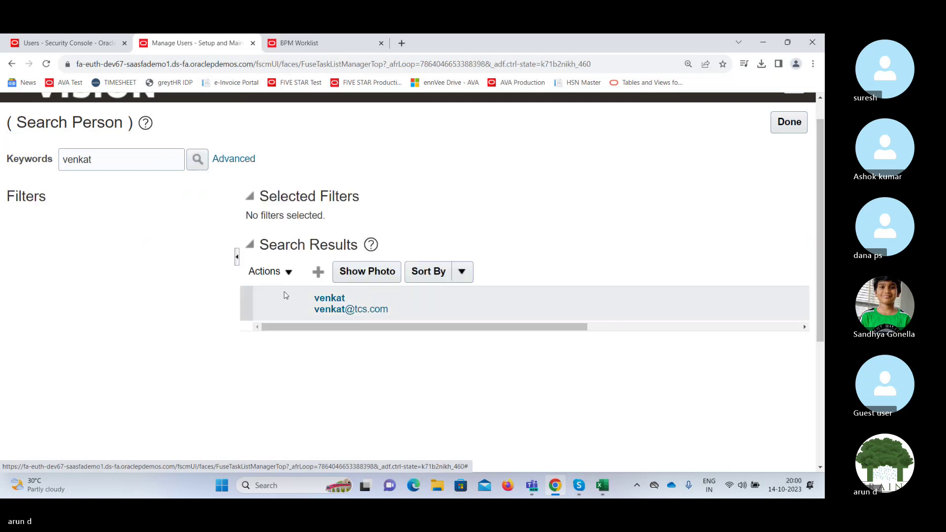
pyautogui.click(329, 299)
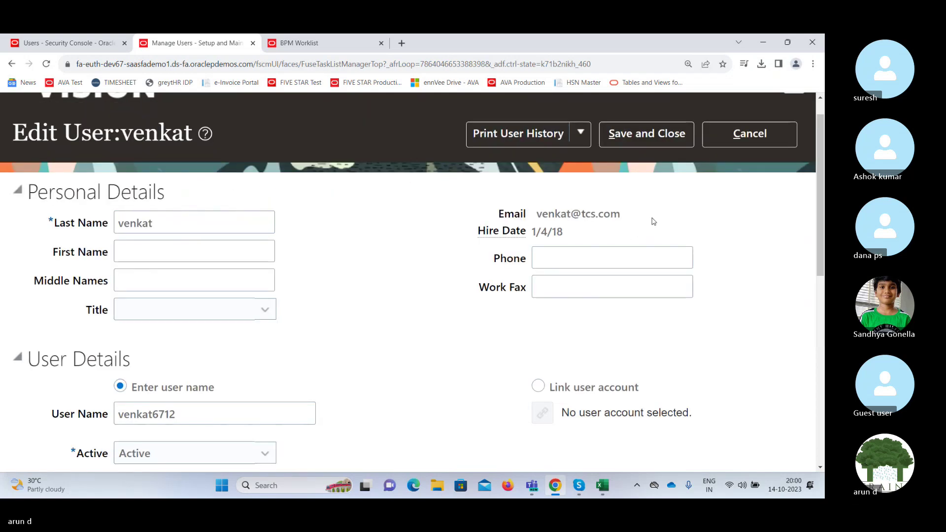
pyautogui.scroll(-2, 821, 182)
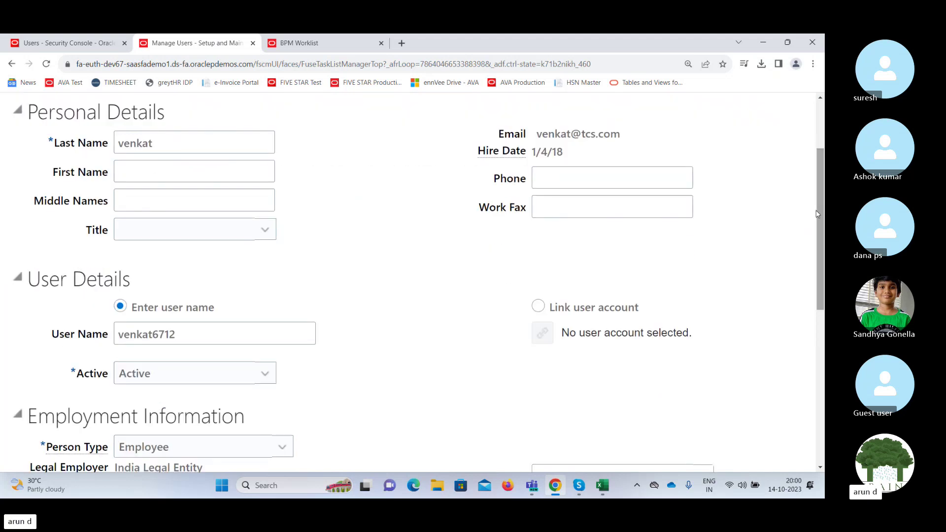
pyautogui.click(70, 47)
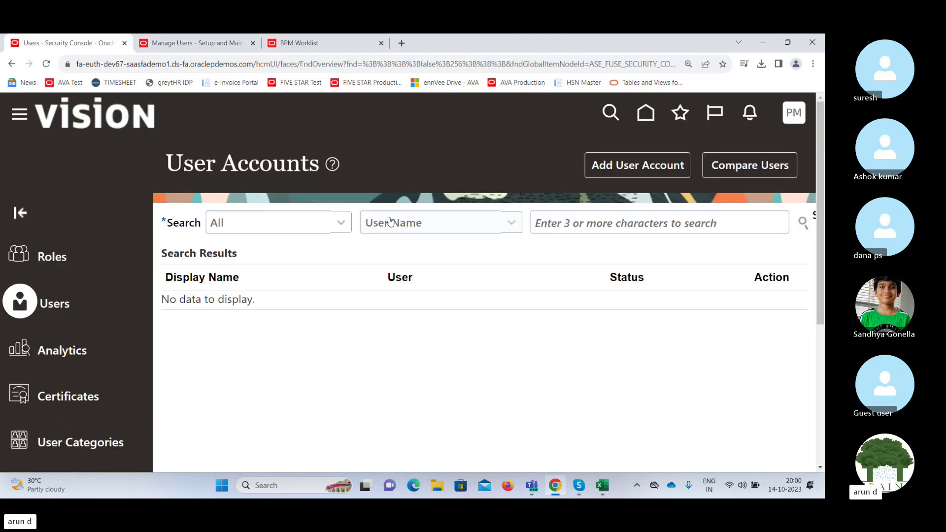
# Find the user's account in Security Console and select its login name.
pyautogui.click(642, 220)
pyautogui.write('ven')
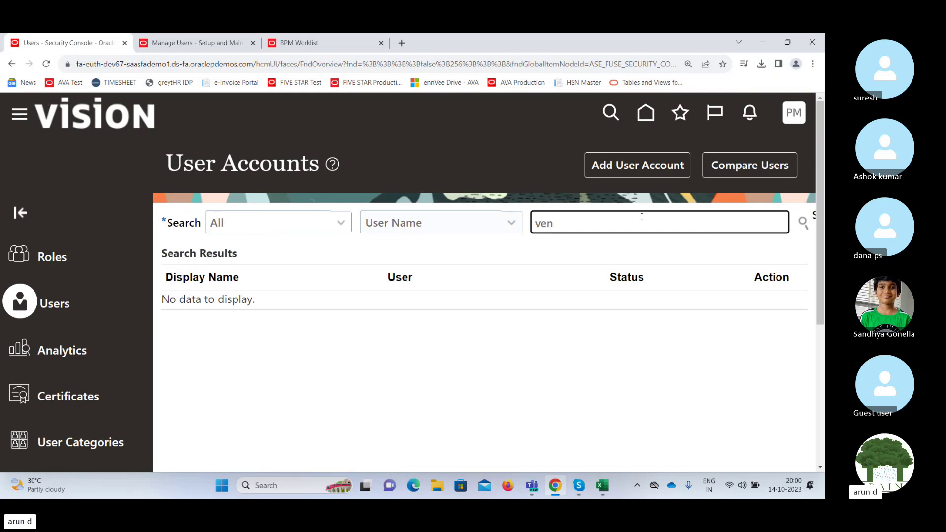
pyautogui.write('kat')
pyautogui.press('Return')
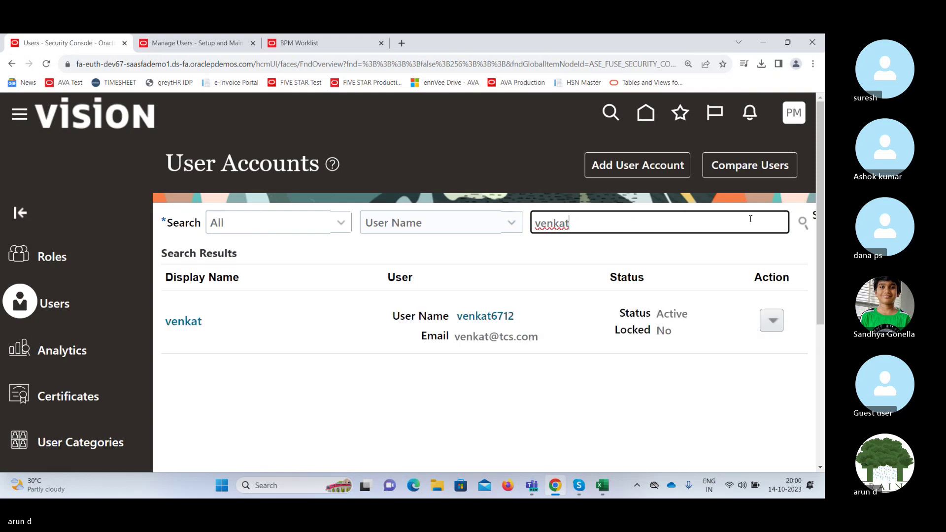
pyautogui.click(186, 321)
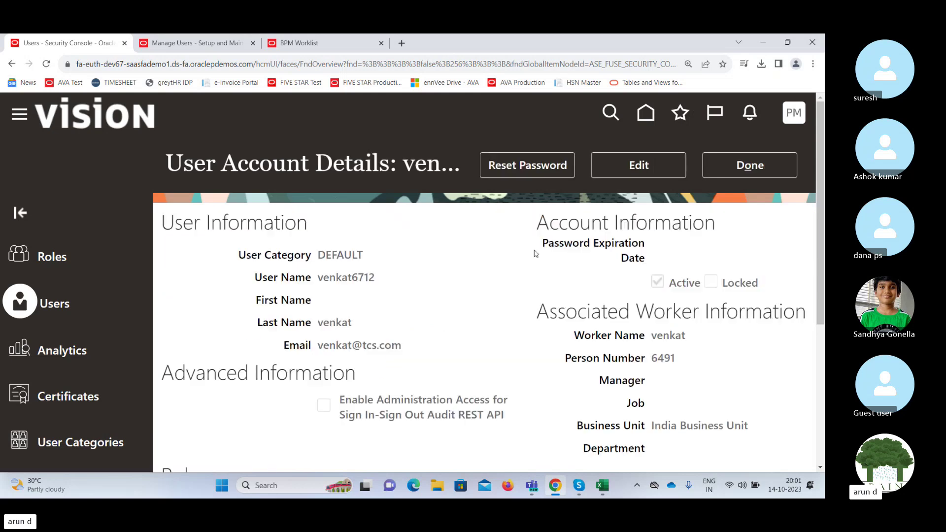
pyautogui.scroll(-1, 498, 295)
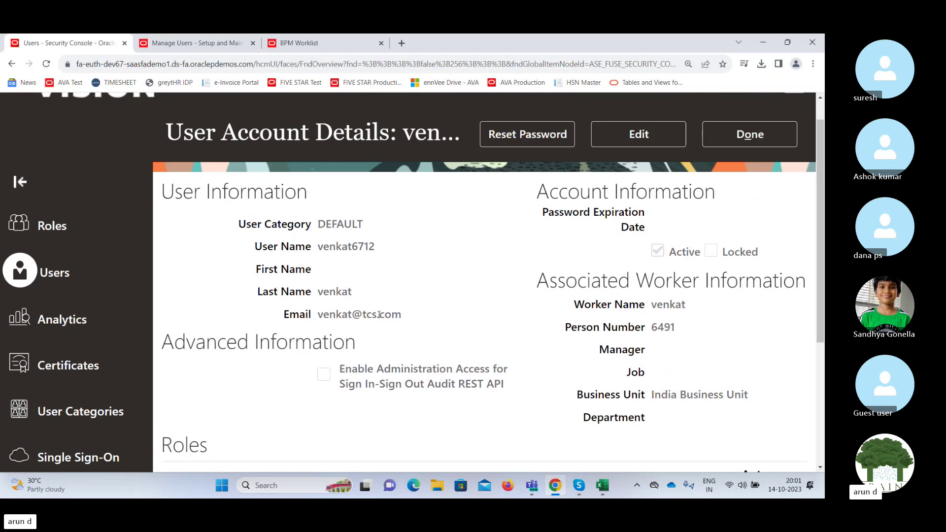
pyautogui.doubleClick(337, 247)
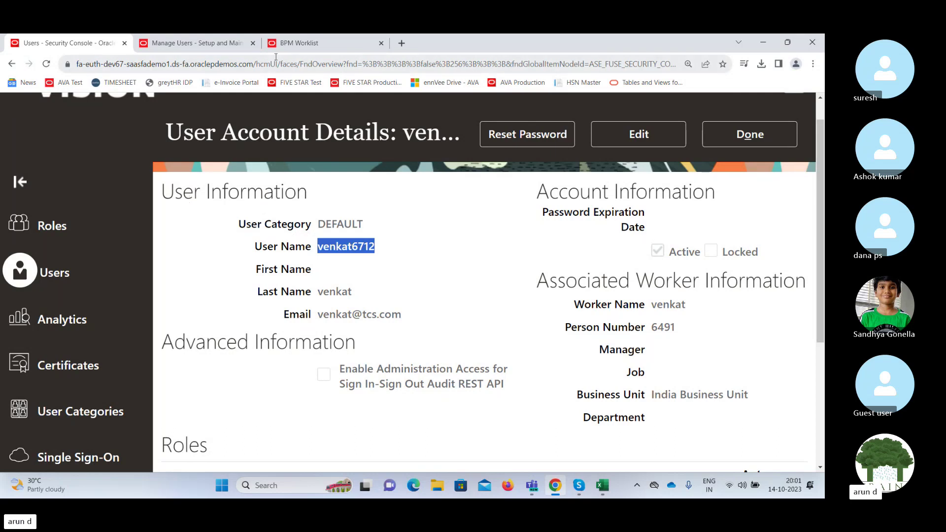
pyautogui.click(197, 43)
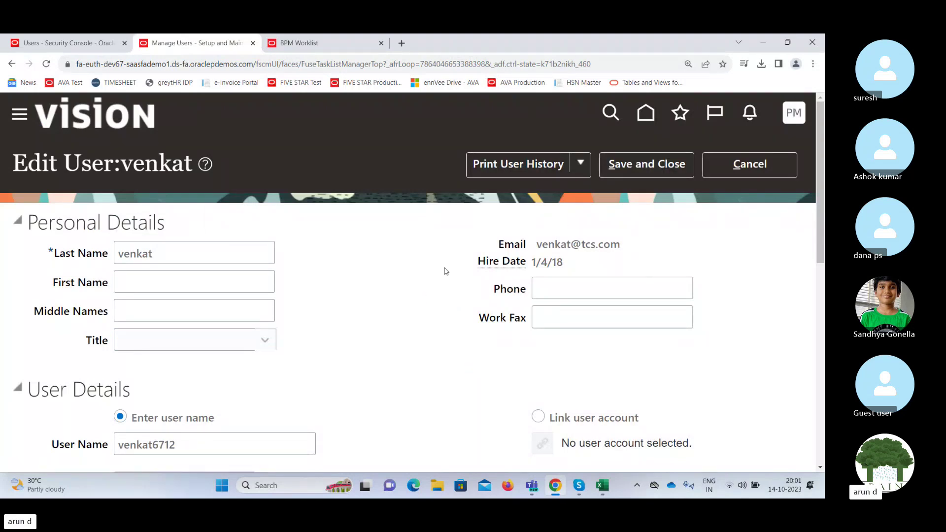
# Leave the edit form, start a new user, and enter the last and first names.
pyautogui.click(582, 213)
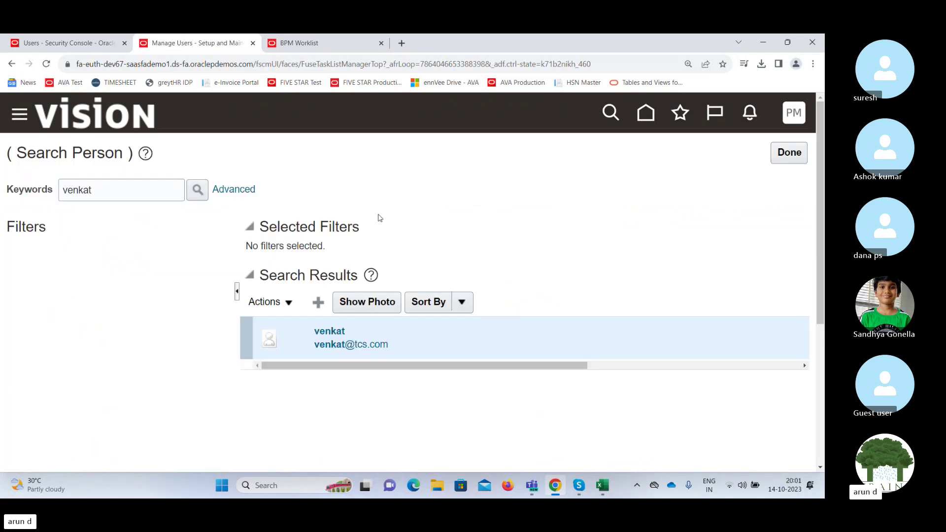
pyautogui.click(317, 303)
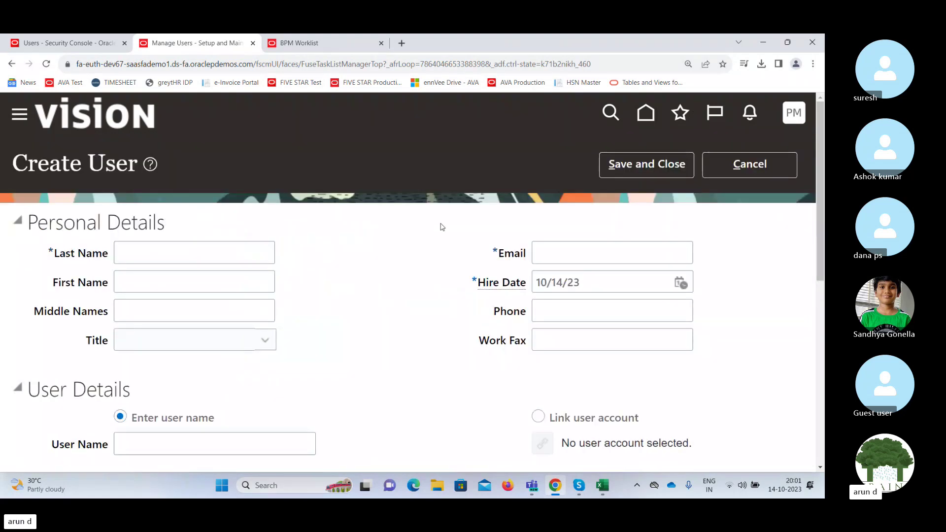
pyautogui.click(179, 255)
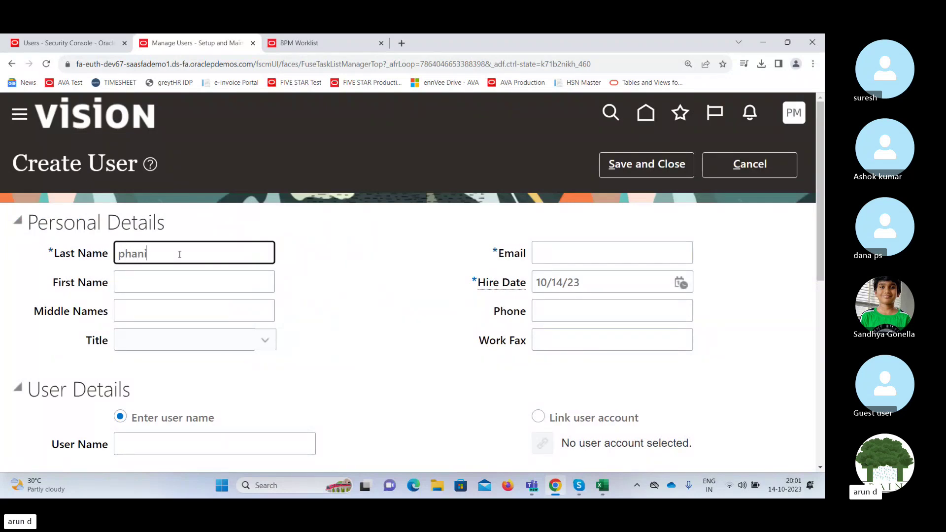
pyautogui.press('Tab')
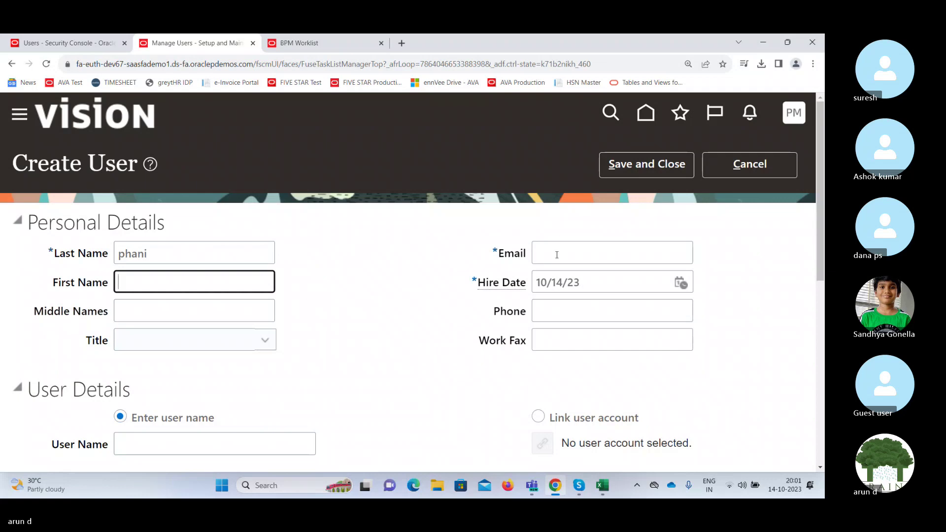
pyautogui.write('Murthy')
pyautogui.press('Tab')
pyautogui.press('Tab')
pyautogui.press('Tab')
pyautogui.press('Tab')
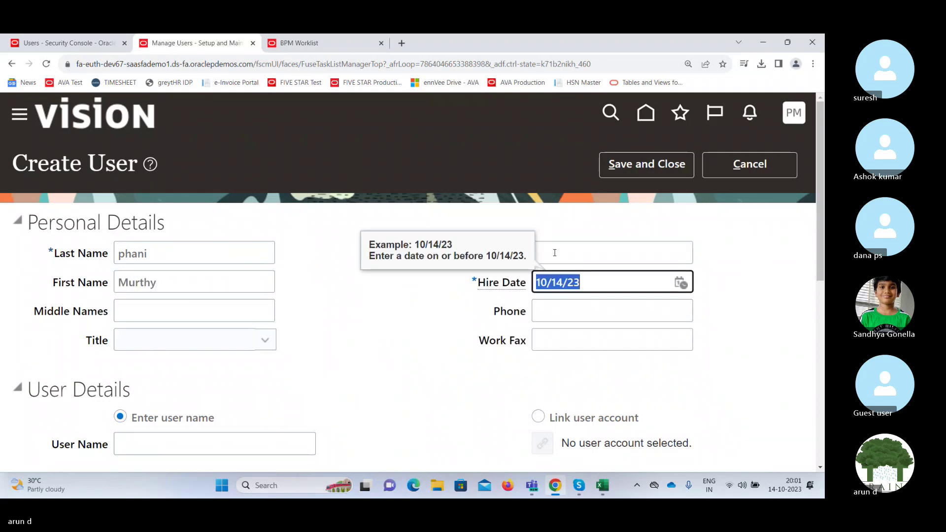
# Add the user's e-mail, set hire date 1/4/18, and choose Link user account.
pyautogui.click(554, 253)
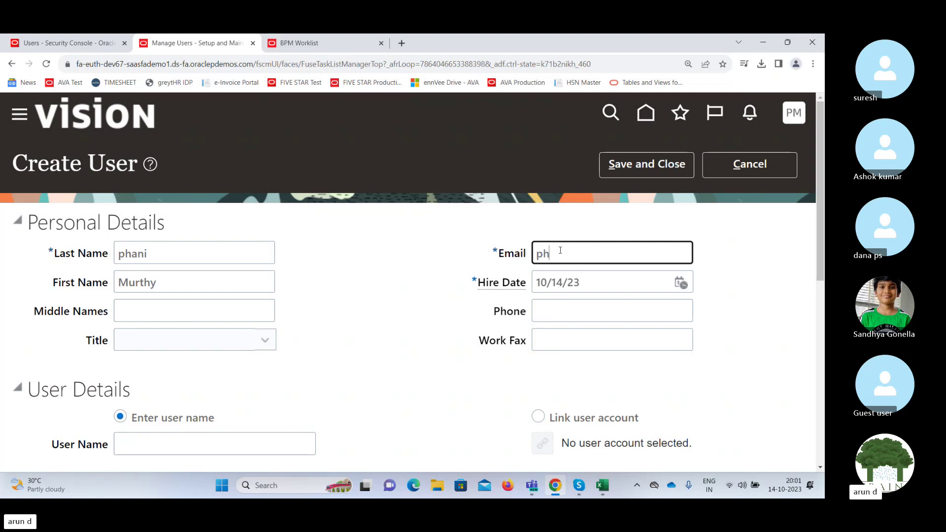
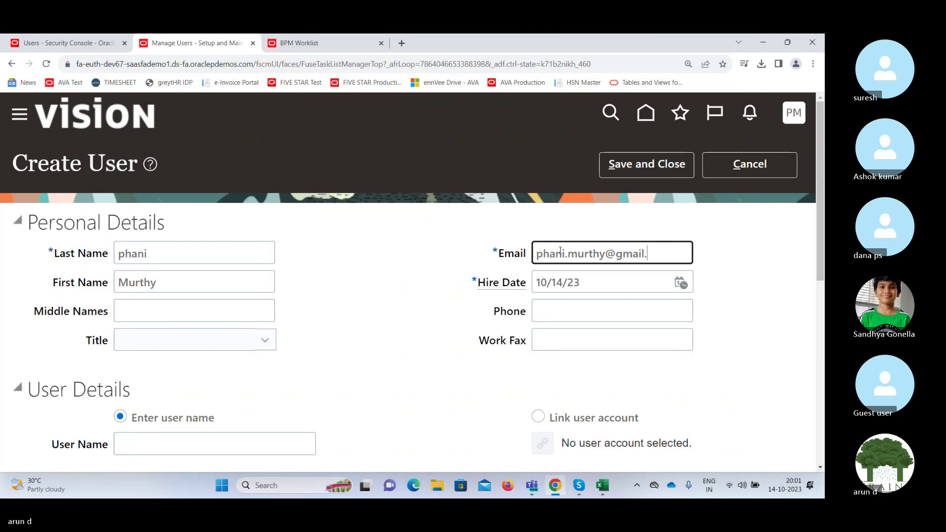
pyautogui.press('Tab')
pyautogui.write('1/')
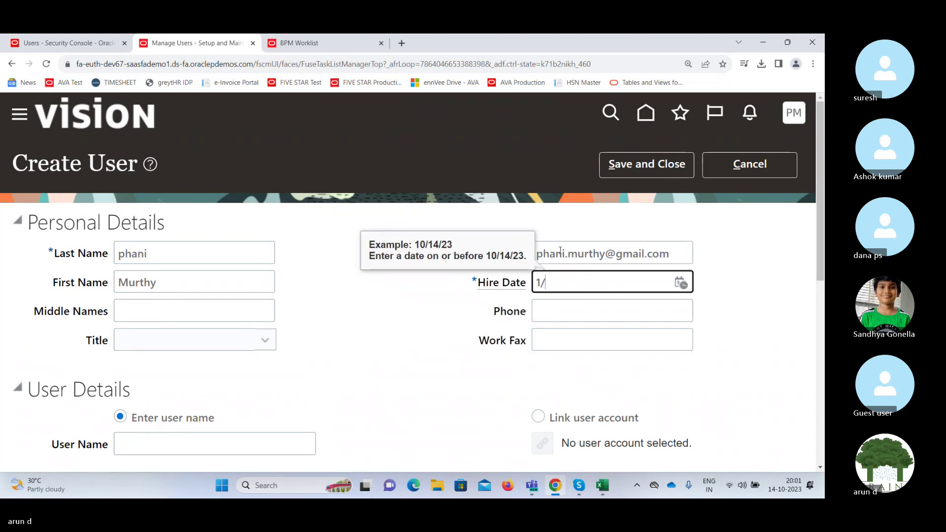
pyautogui.write('4/18')
pyautogui.press('Tab')
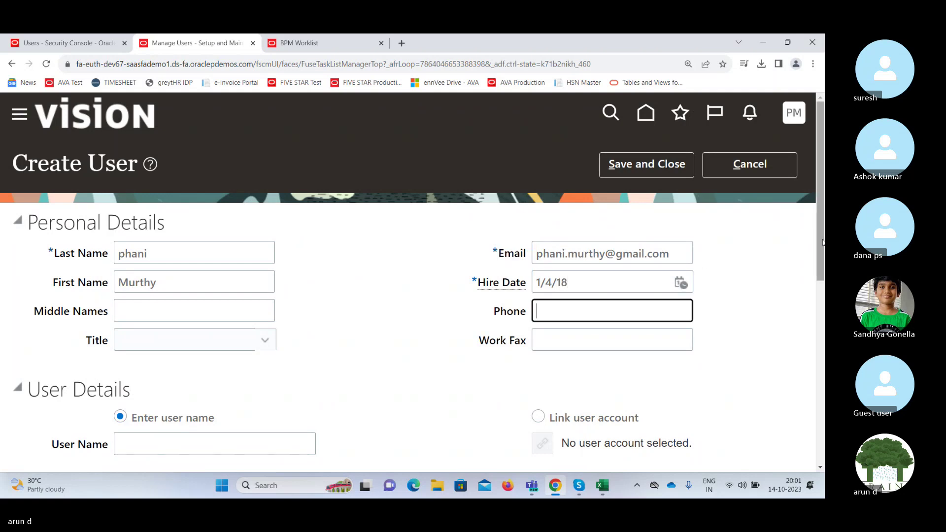
pyautogui.scroll(-3, 362, 324)
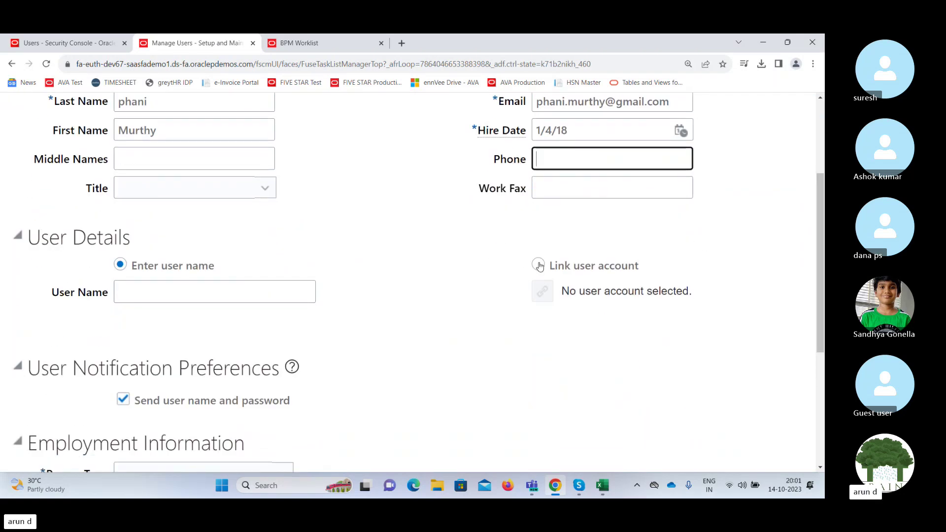
pyautogui.click(540, 267)
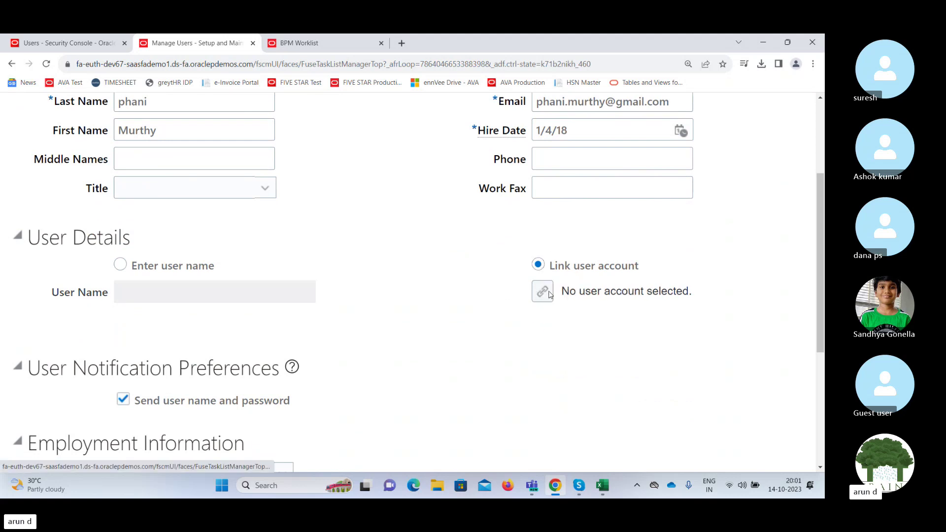
# Search the Link User Account dialog for the existing login and link it to the user.
pyautogui.click(550, 293)
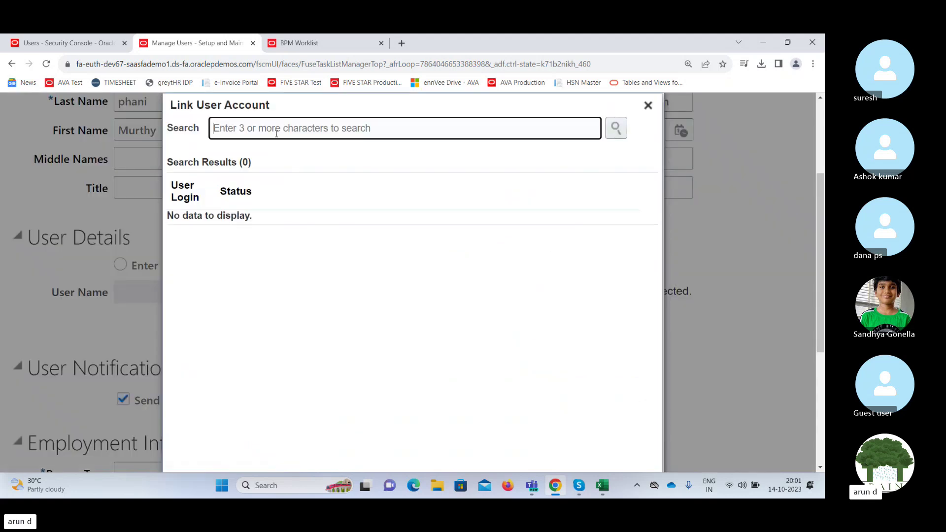
pyautogui.write('Phani')
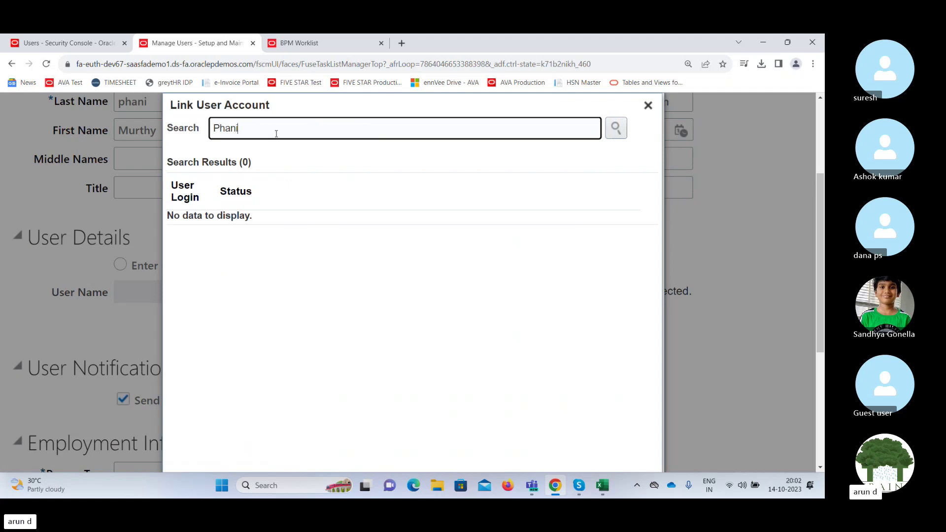
pyautogui.click(615, 128)
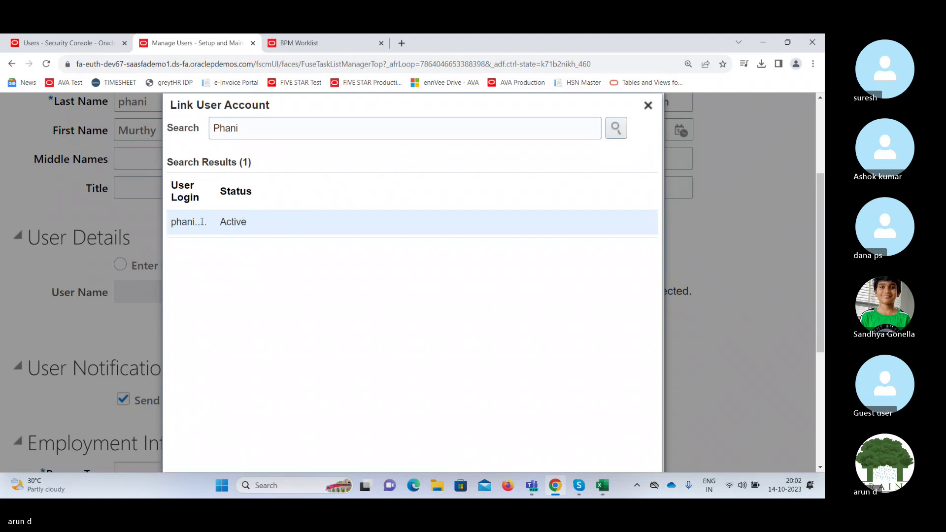
pyautogui.moveTo(217, 192); pyautogui.dragTo(303, 194)
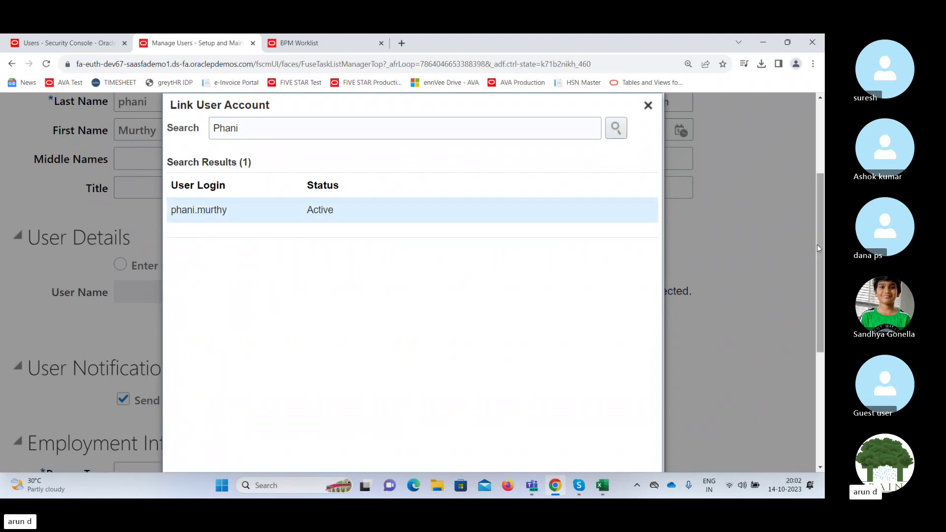
pyautogui.scroll(-4, 817, 244)
pyautogui.click(585, 293)
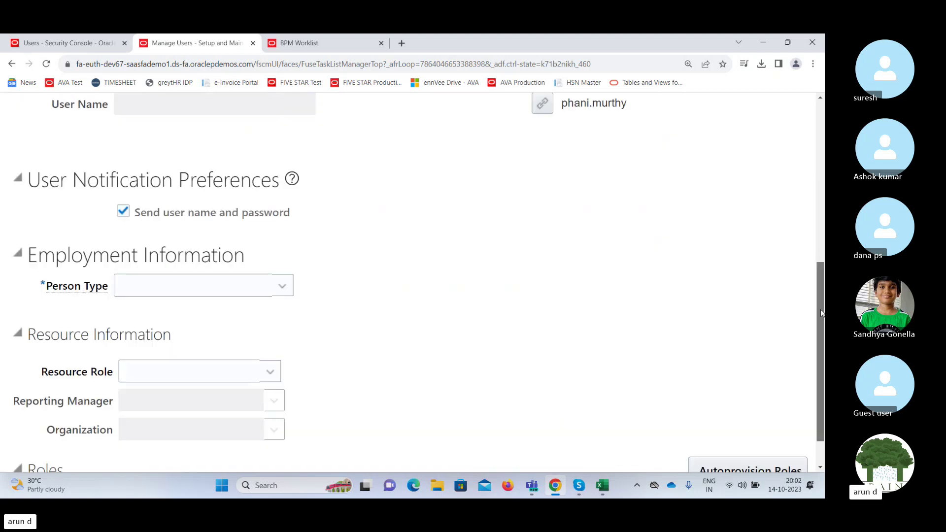
# Make the user an Employee with India Legal Entity as legal employer and India Business Unit.
pyautogui.moveTo(820, 314)
pyautogui.mouseDown()
pyautogui.moveTo(820, 332)
pyautogui.moveTo(820, 287)
pyautogui.moveTo(821, 309)
pyautogui.mouseUp()
pyautogui.click(256, 296)
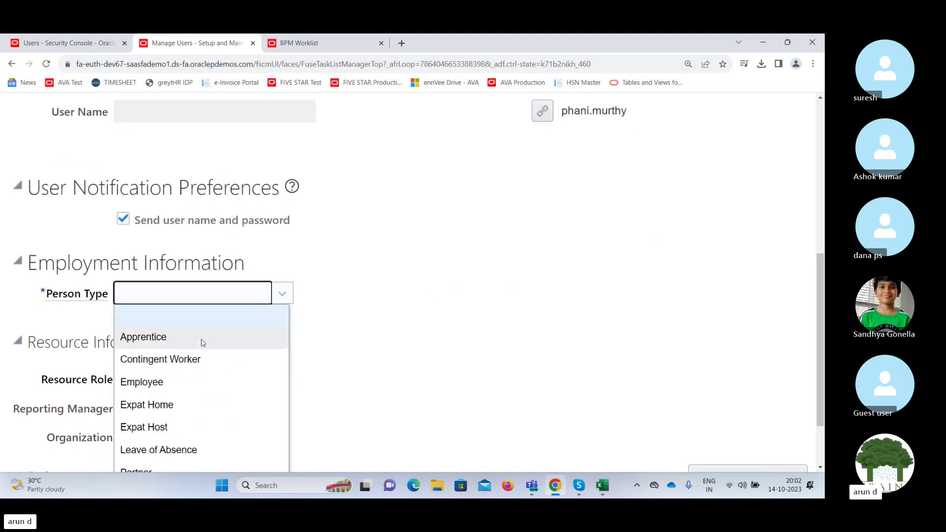
pyautogui.click(169, 382)
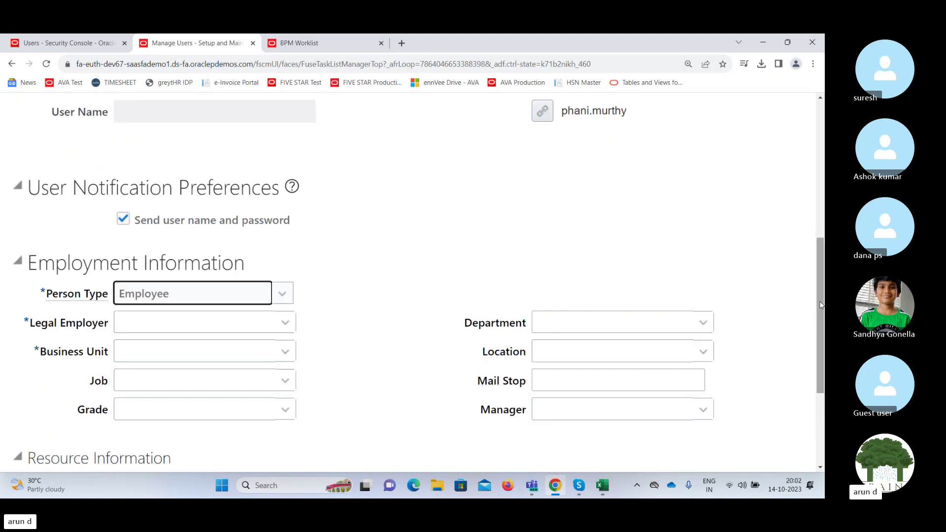
pyautogui.scroll(-2, 376, 279)
pyautogui.click(285, 217)
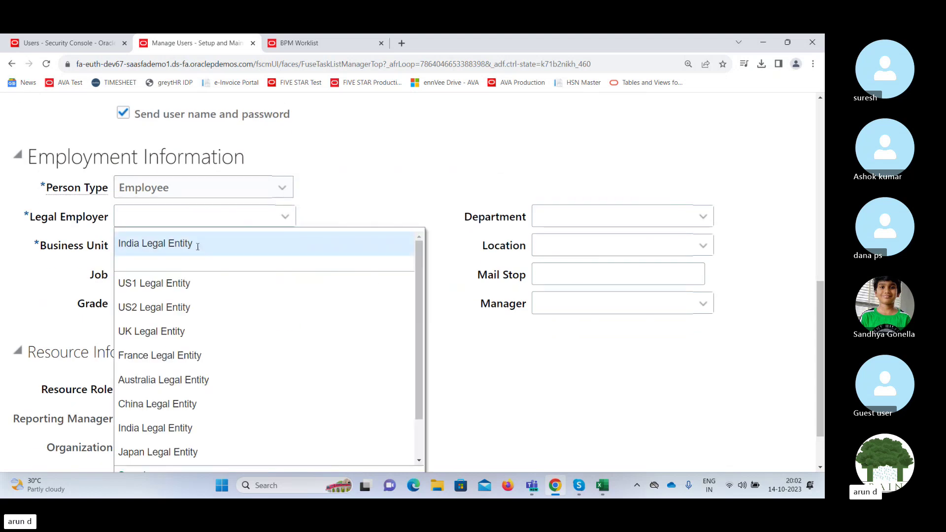
pyautogui.click(197, 245)
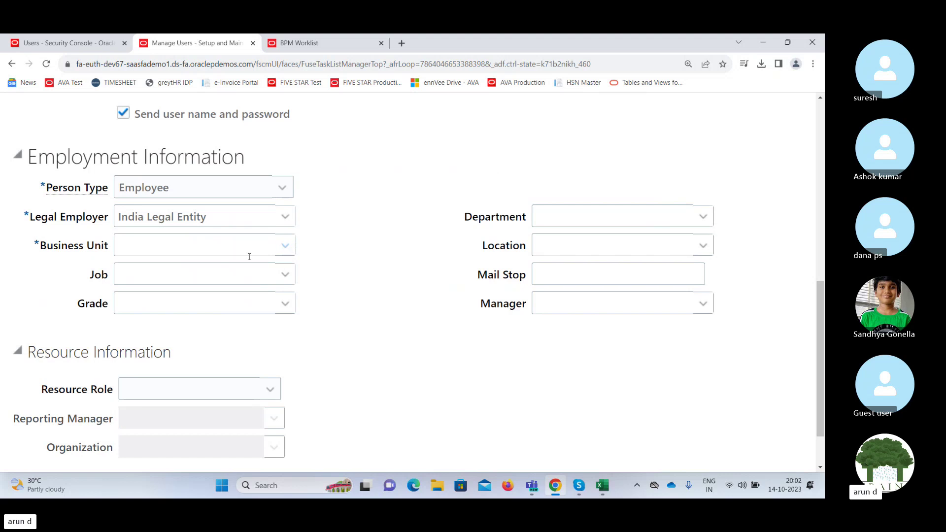
pyautogui.click(249, 255)
pyautogui.click(206, 253)
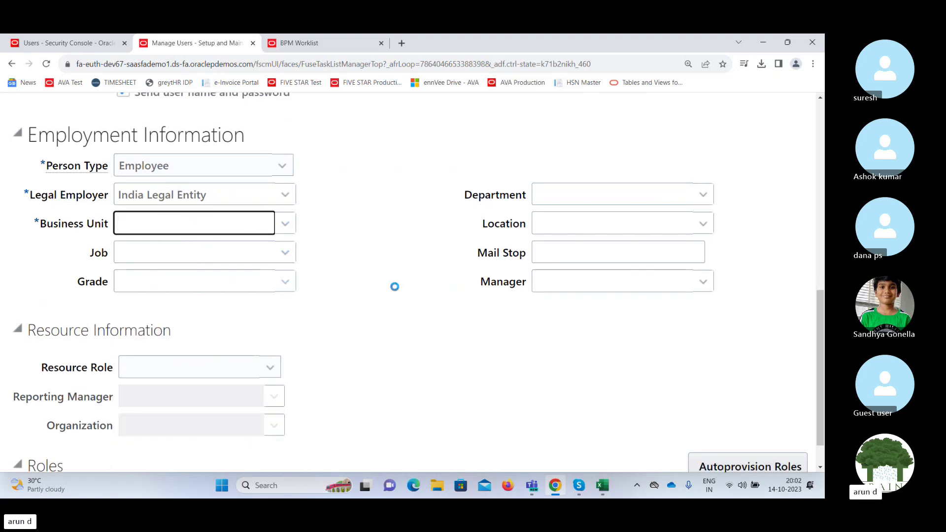
# Search for the earlier worker and set them as the user's manager.
pyautogui.click(704, 284)
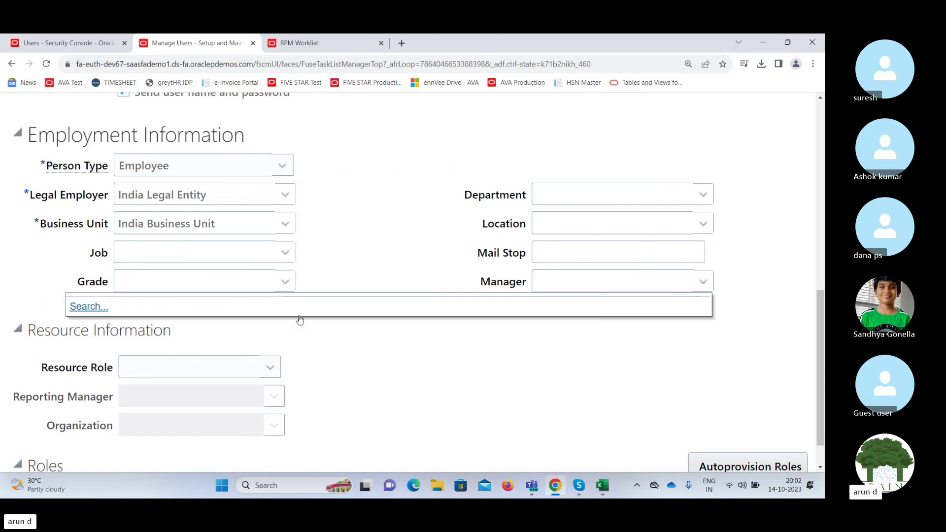
pyautogui.click(86, 308)
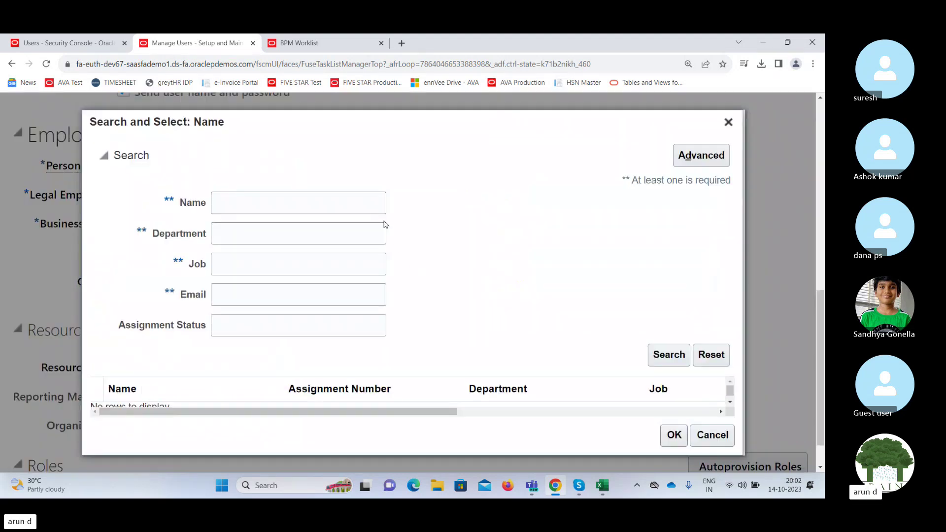
pyautogui.click(276, 206)
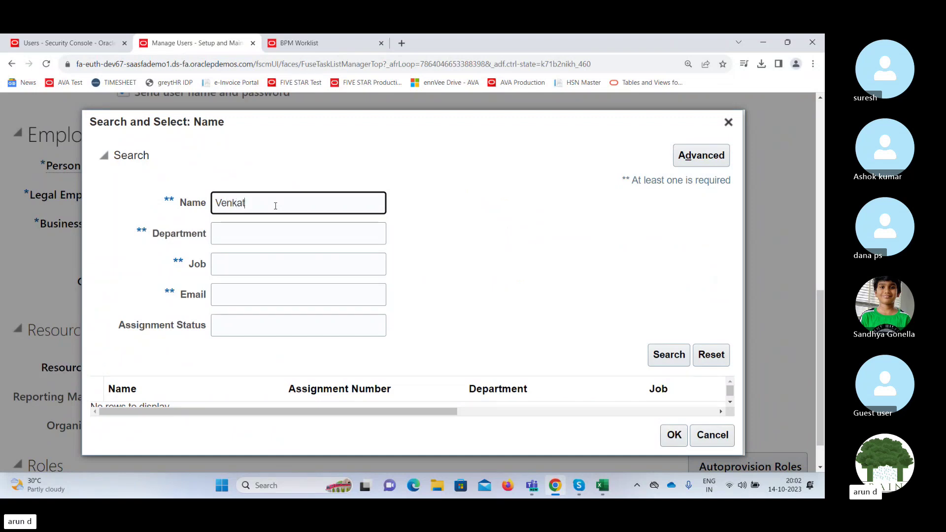
pyautogui.click(669, 355)
pyautogui.click(389, 399)
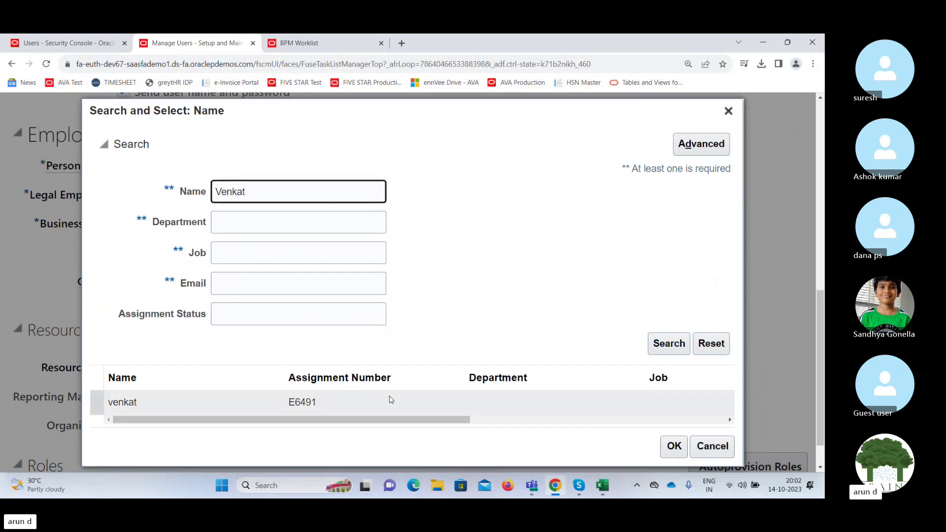
pyautogui.click(674, 446)
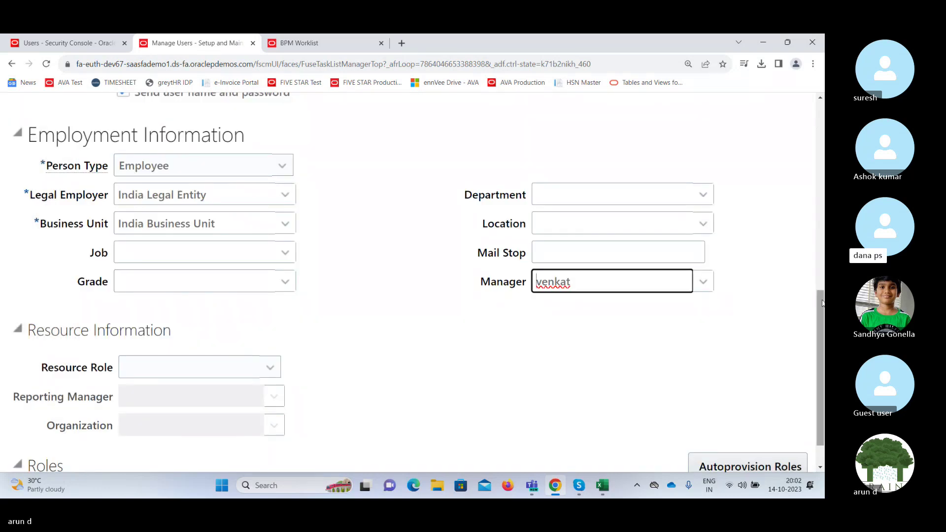
pyautogui.moveTo(822, 302); pyautogui.dragTo(821, 295)
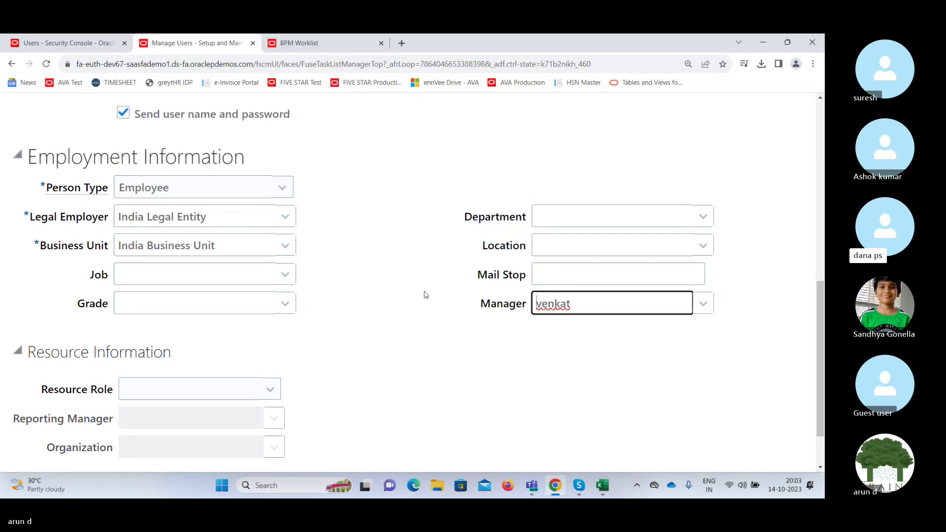
pyautogui.moveTo(818, 349)
pyautogui.mouseDown()
pyautogui.moveTo(819, 171)
pyautogui.moveTo(819, 367)
pyautogui.mouseUp()
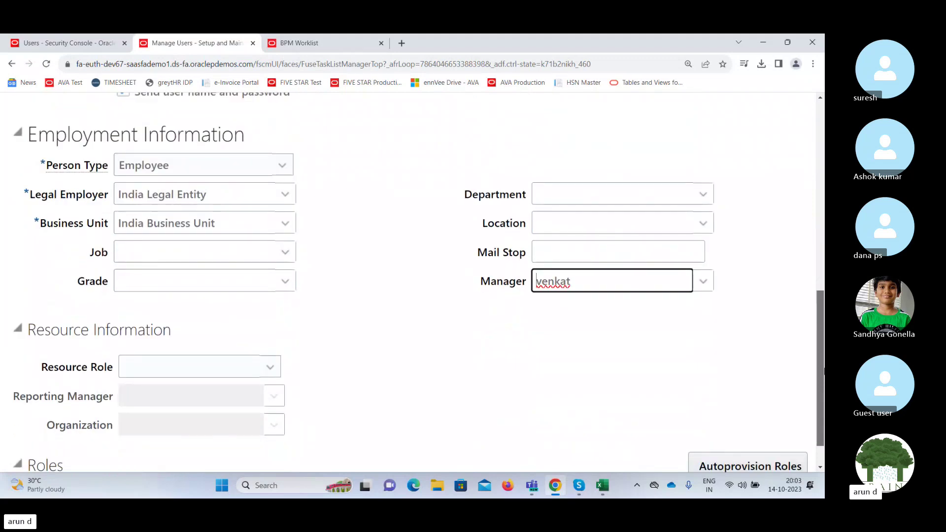
pyautogui.scroll(10, 643, 173)
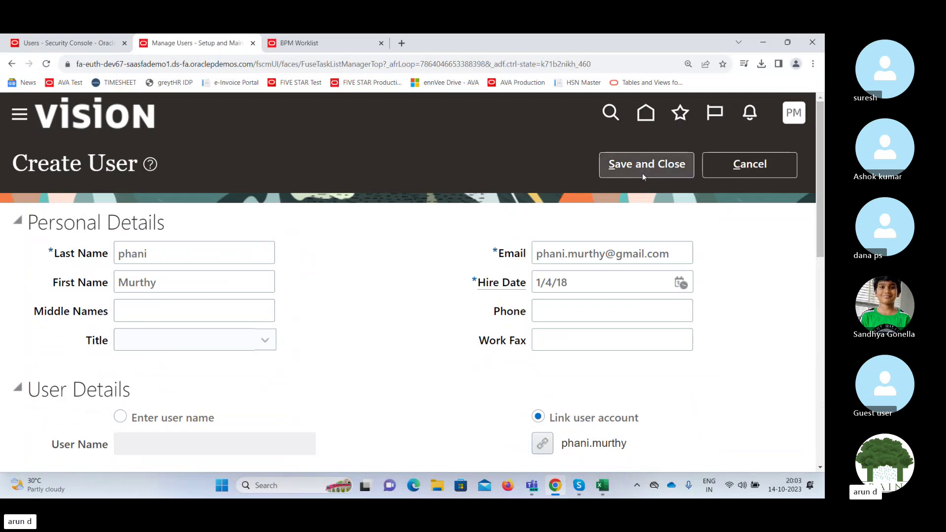
# Save and close the new user, then go back to the BPM Worklist's Add Hierarchy Participant dialog.
pyautogui.click(642, 173)
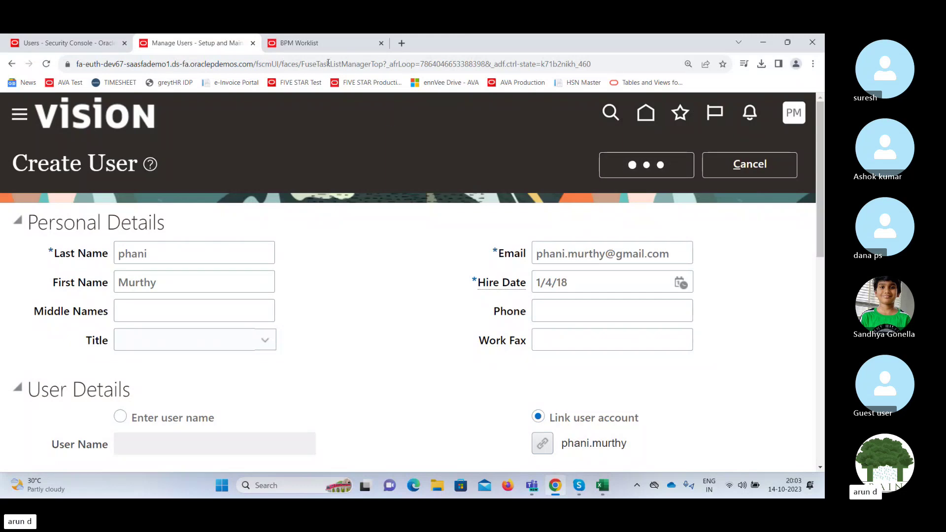
pyautogui.click(299, 42)
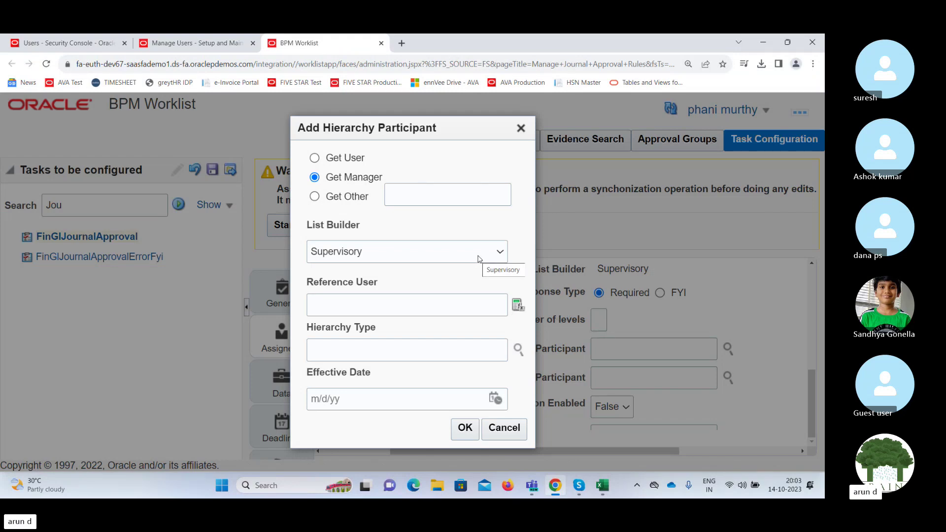
# Try the Reference User lookup, closing its expression builder without changes.
pyautogui.click(465, 307)
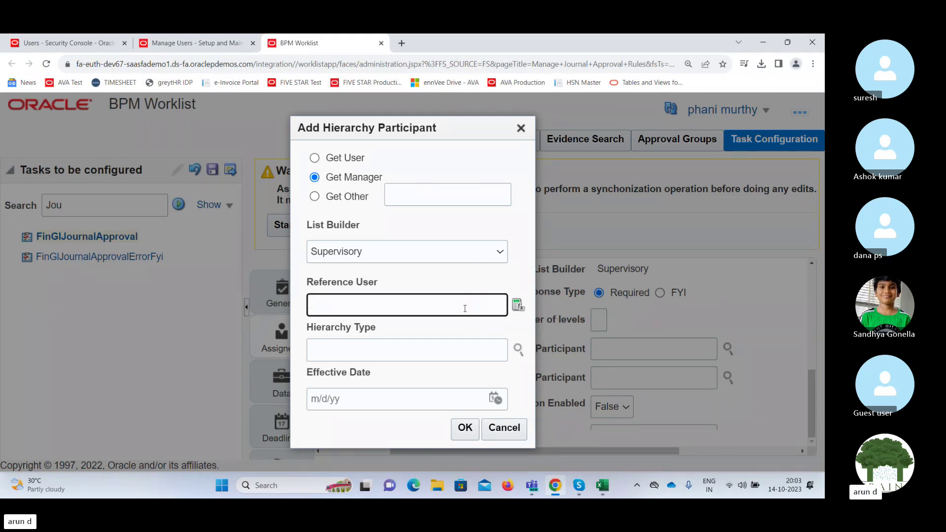
pyautogui.click(517, 306)
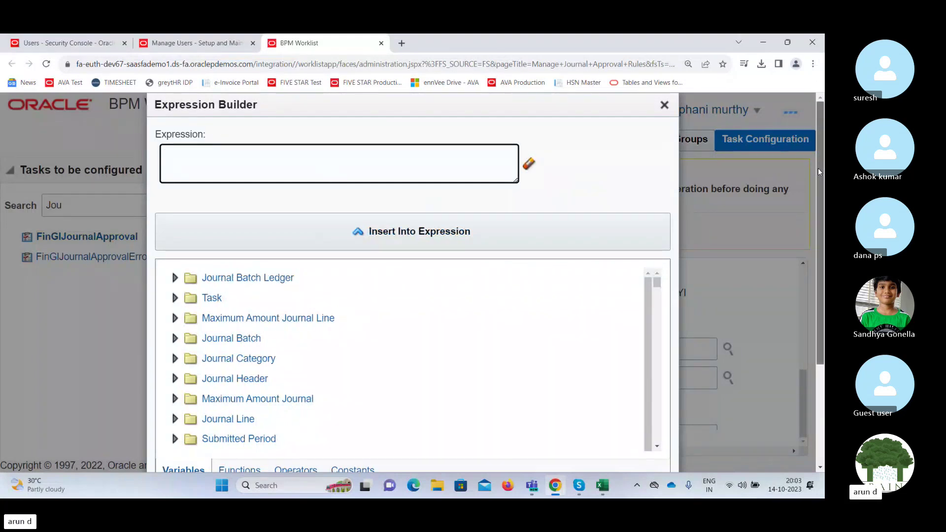
pyautogui.moveTo(817, 168); pyautogui.dragTo(822, 255)
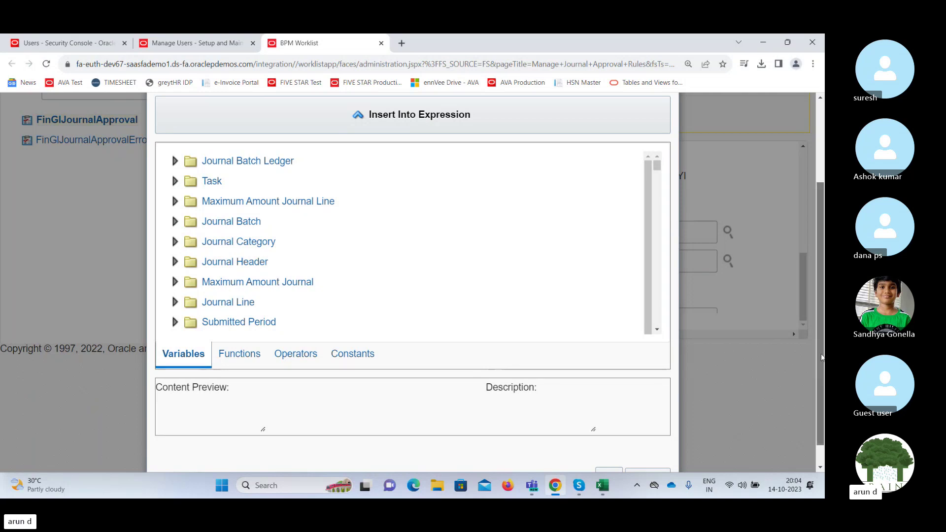
pyautogui.moveTo(820, 345); pyautogui.dragTo(822, 273)
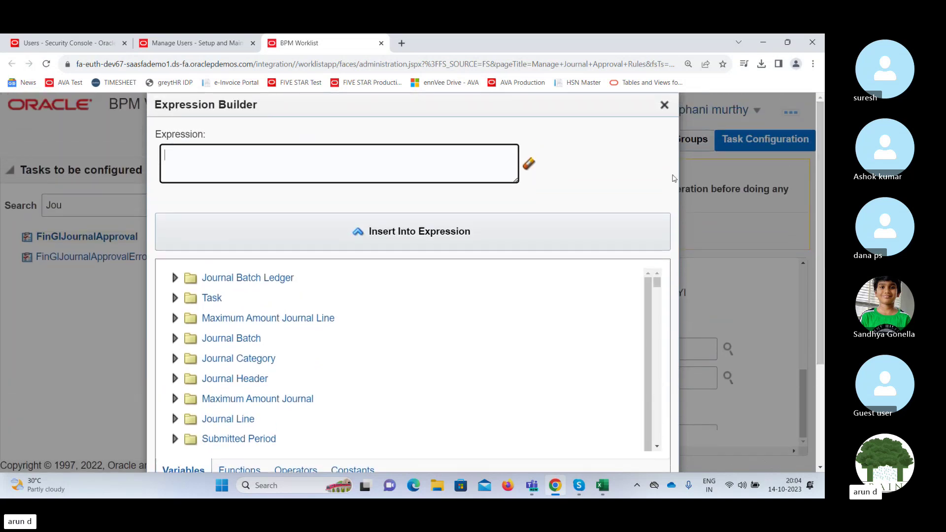
pyautogui.click(664, 105)
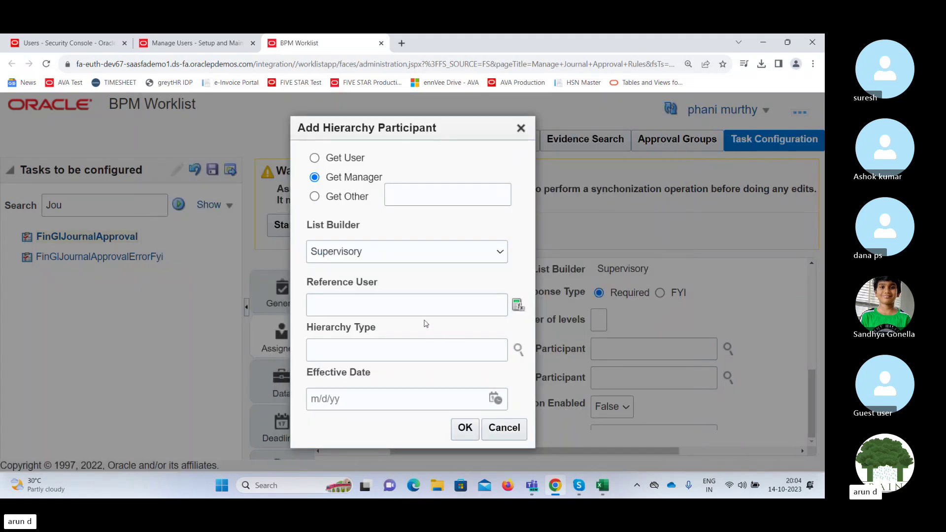
# Switch to Get User, paste the reference user's id, and confirm the hierarchy participant.
pyautogui.click(314, 158)
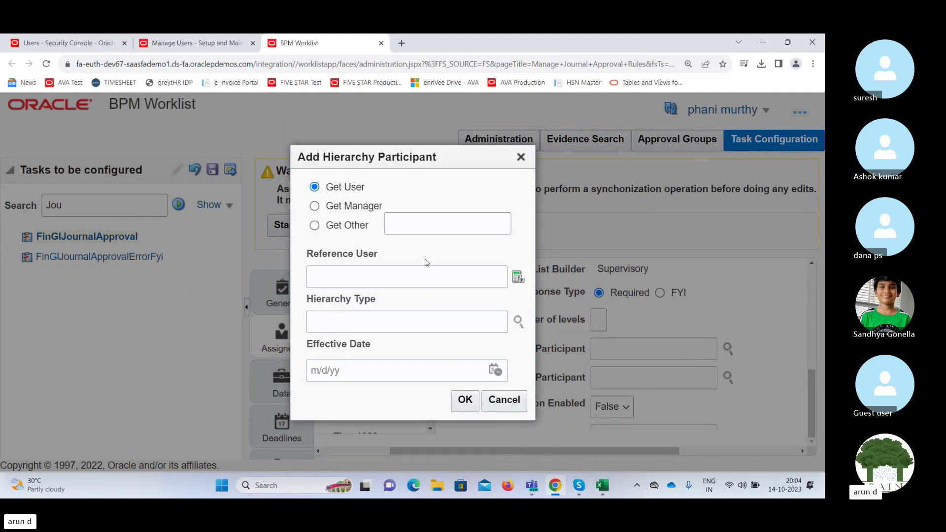
pyautogui.click(465, 274)
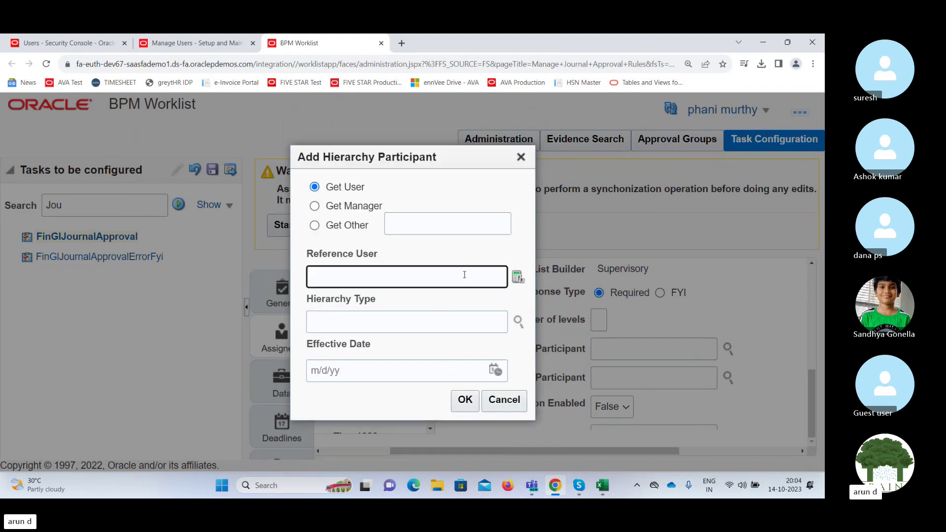
pyautogui.write('venkat6712')
pyautogui.click(516, 279)
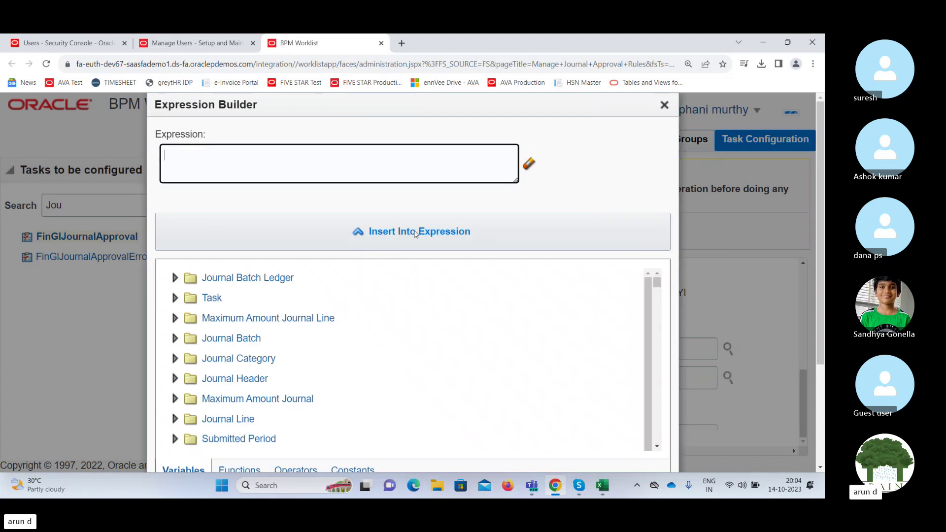
pyautogui.click(665, 106)
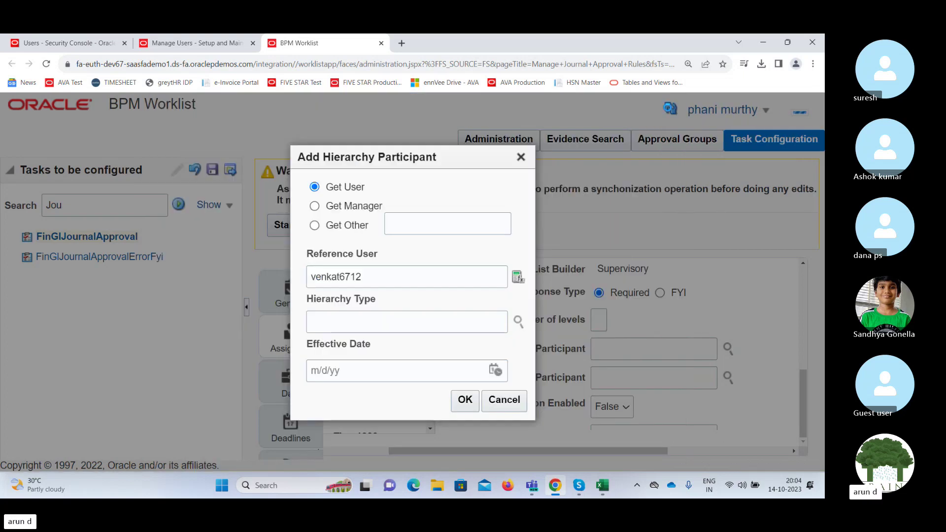
pyautogui.click(463, 400)
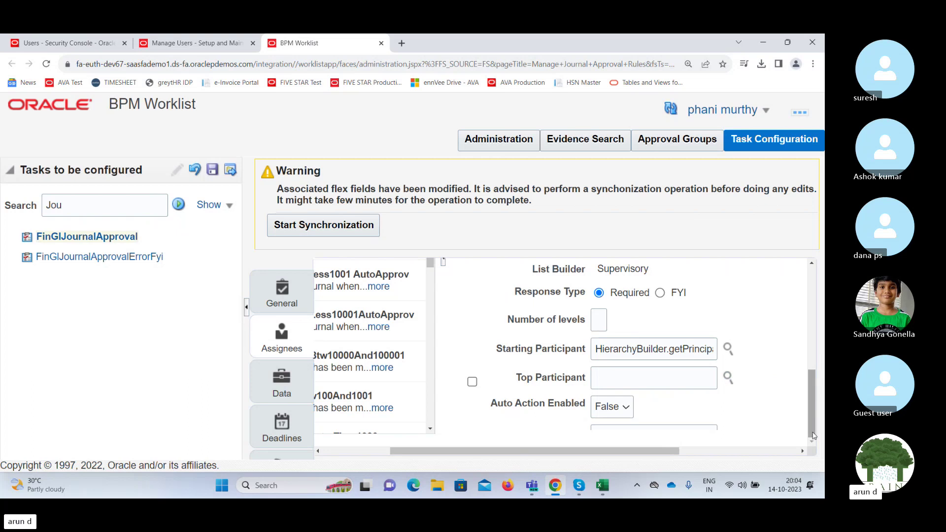
pyautogui.moveTo(813, 432); pyautogui.dragTo(808, 325)
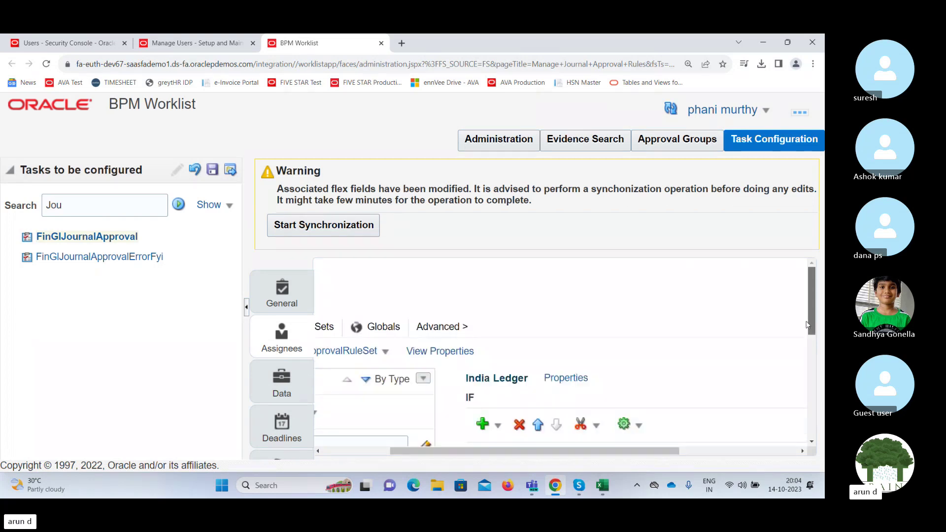
pyautogui.scroll(-2, 807, 326)
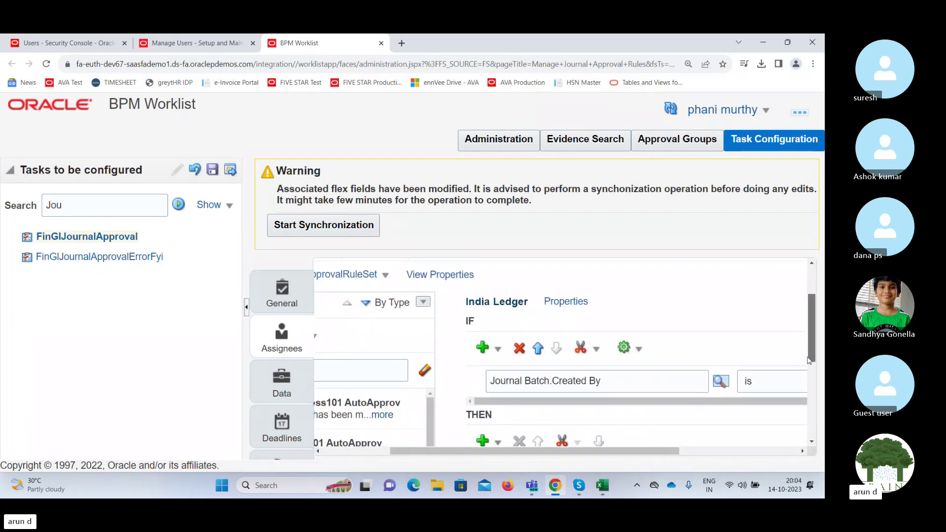
# Save the FinGlJournalApproval configuration without comments and dismiss the blank-expression save error.
pyautogui.click(212, 171)
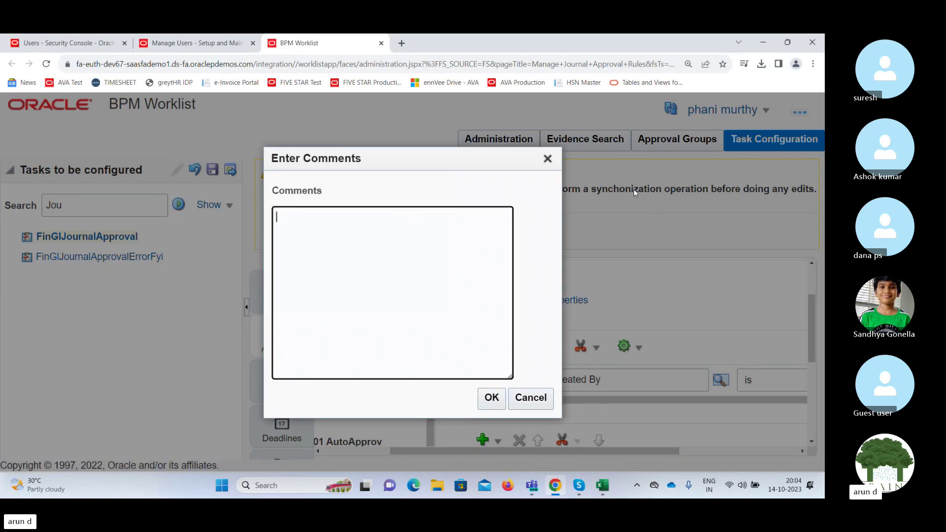
pyautogui.click(492, 396)
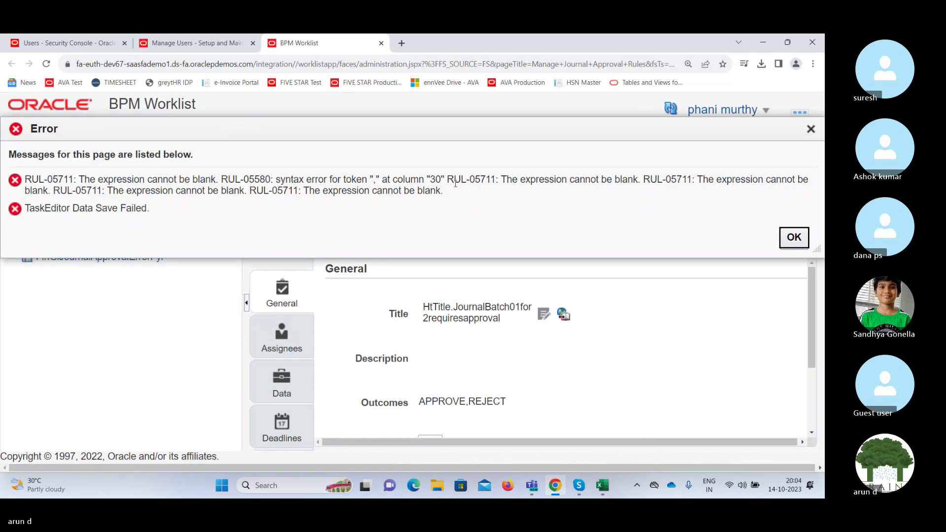
pyautogui.click(794, 237)
pyautogui.scroll(-2, 810, 312)
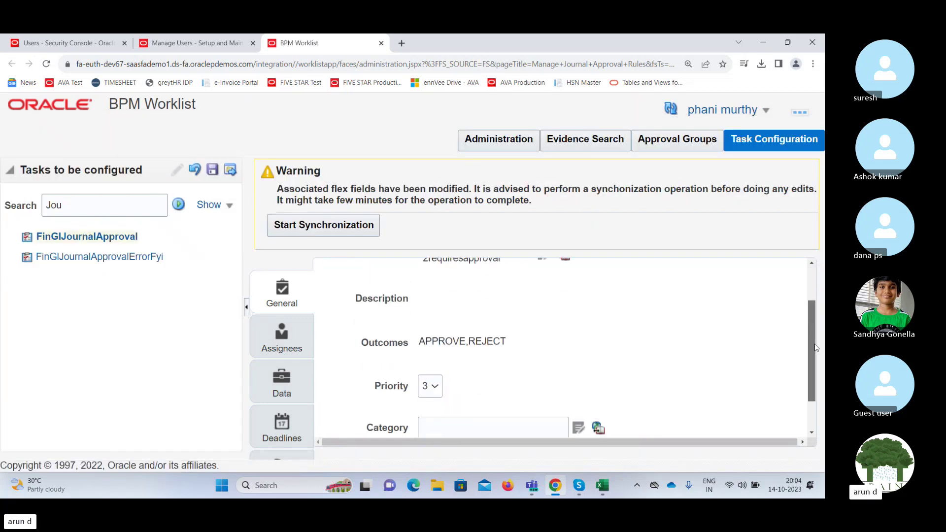
# On the Assignees tab, delete the India Ledger rule's Starting Participant expression and dismiss the errors.
pyautogui.click(282, 337)
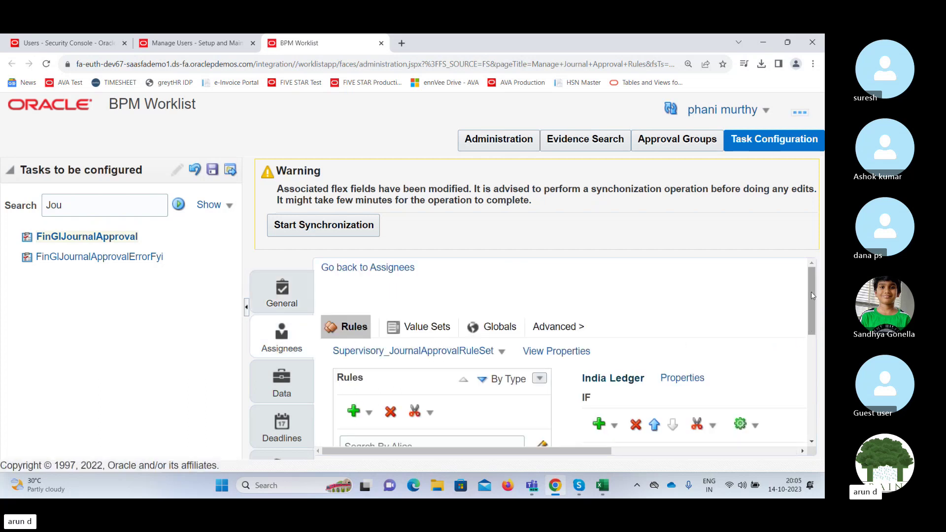
pyautogui.scroll(-4, 660, 434)
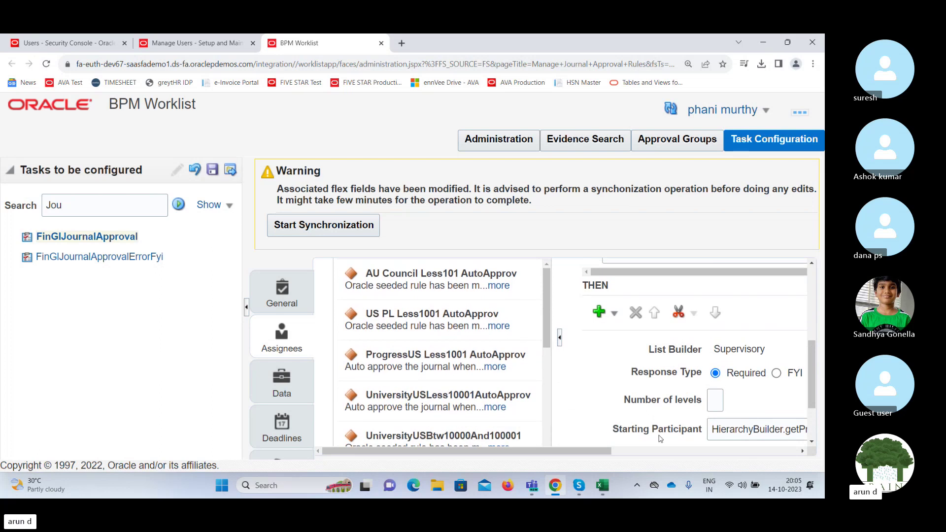
pyautogui.moveTo(591, 453); pyautogui.dragTo(702, 453)
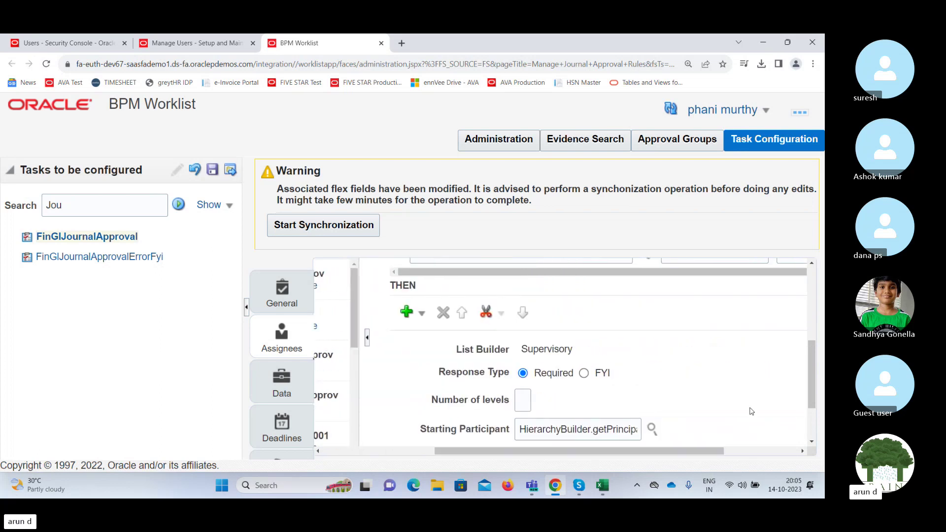
pyautogui.scroll(-2, 812, 374)
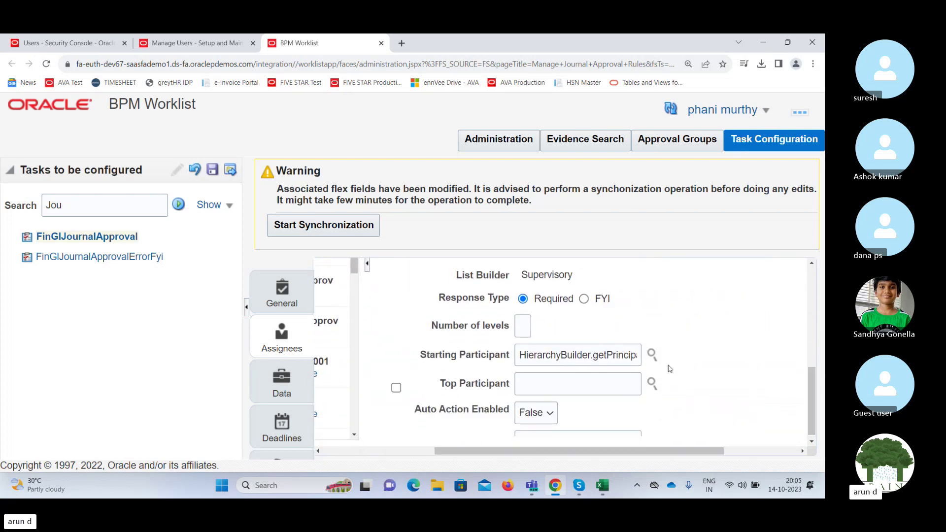
pyautogui.click(652, 354)
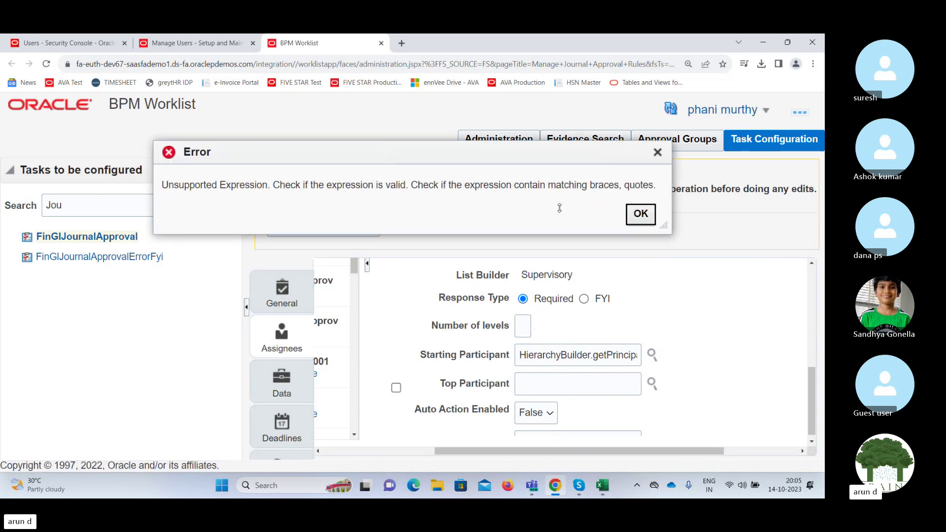
pyautogui.click(640, 218)
pyautogui.tripleClick(571, 354)
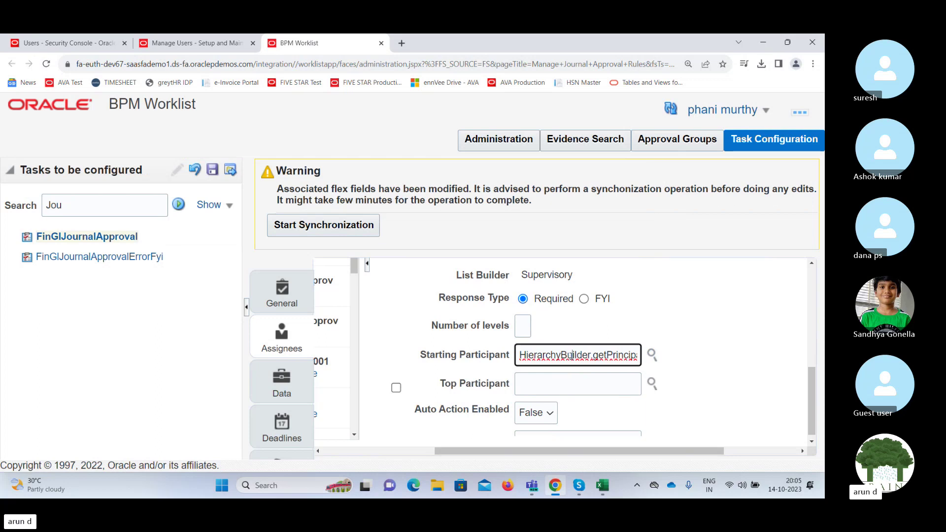
pyautogui.press('BackSpace')
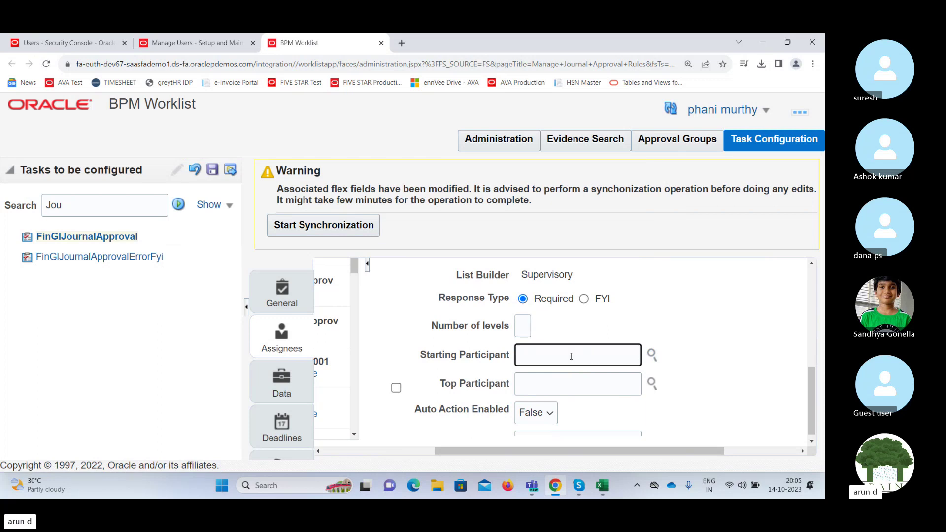
pyautogui.click(652, 355)
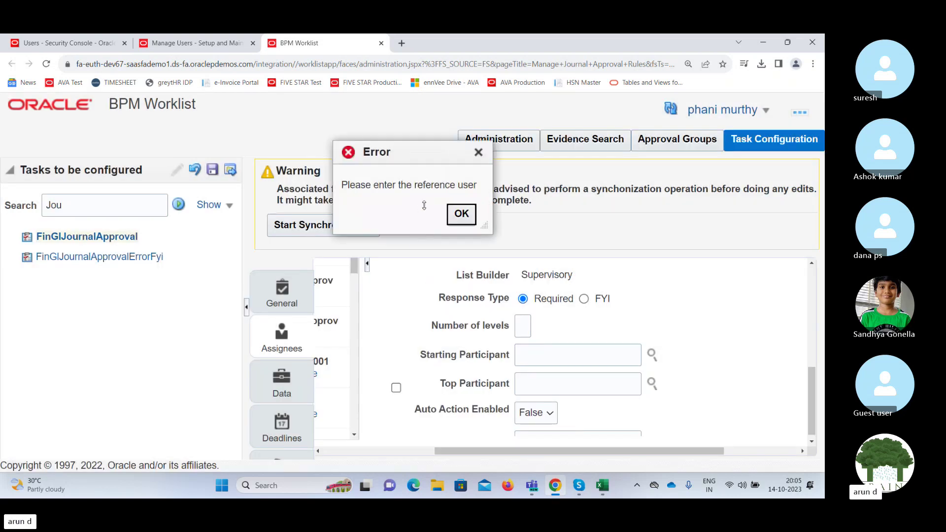
pyautogui.click(461, 214)
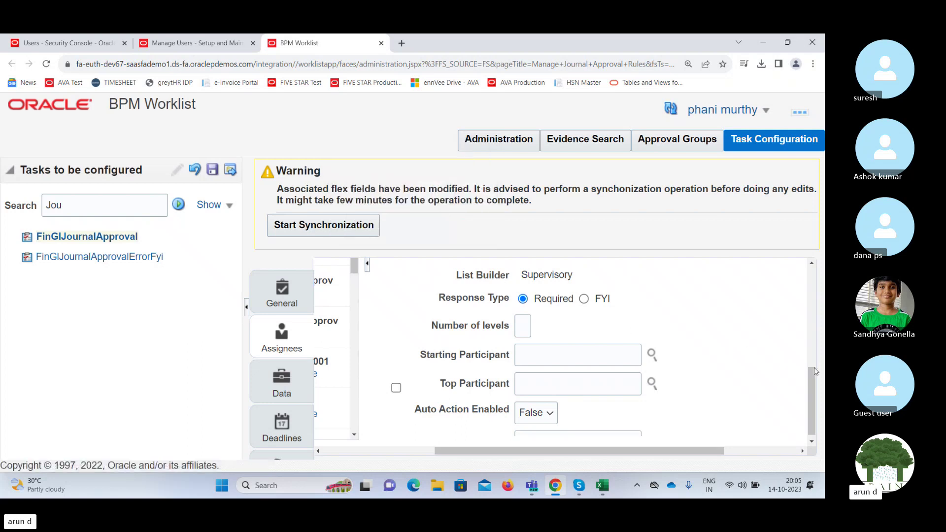
# Reopen Add Hierarchy Participant, keeping Get Manager with the Supervisory list builder.
pyautogui.click(652, 355)
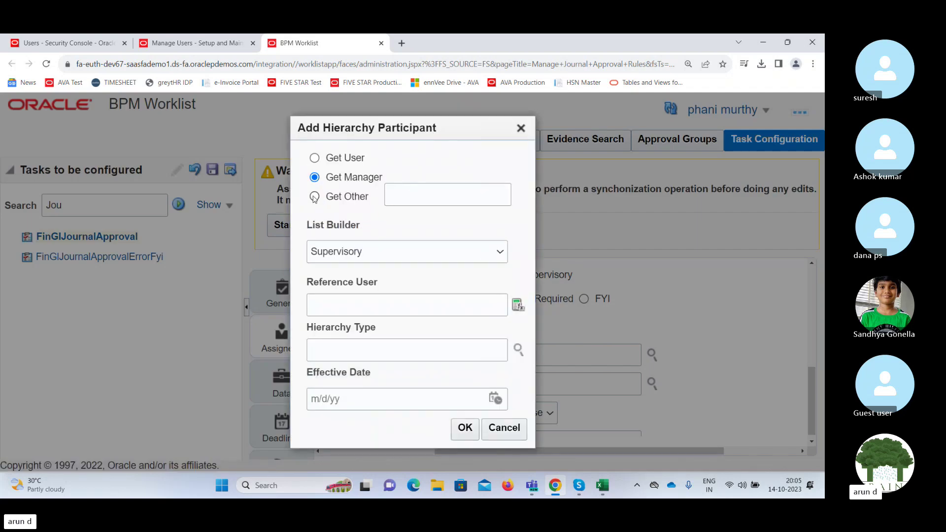
pyautogui.click(314, 158)
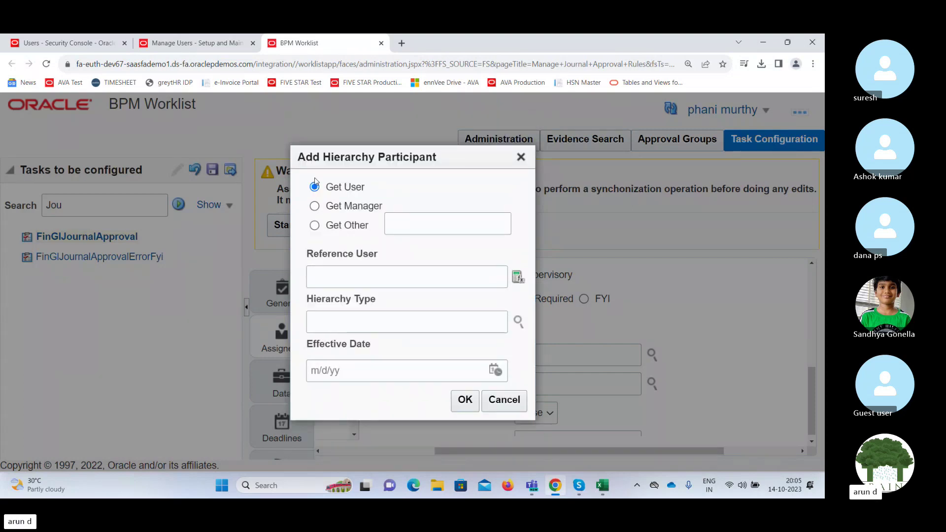
pyautogui.click(314, 207)
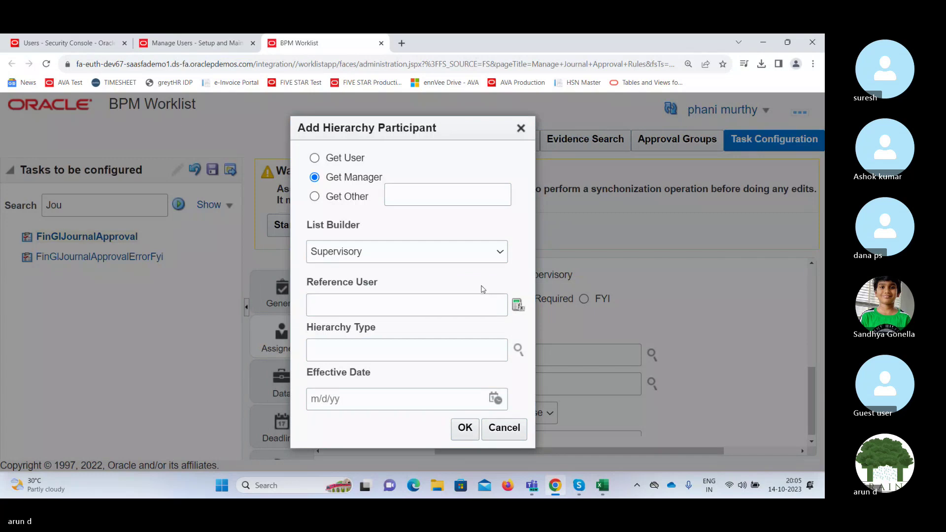
pyautogui.click(456, 251)
pyautogui.click(457, 251)
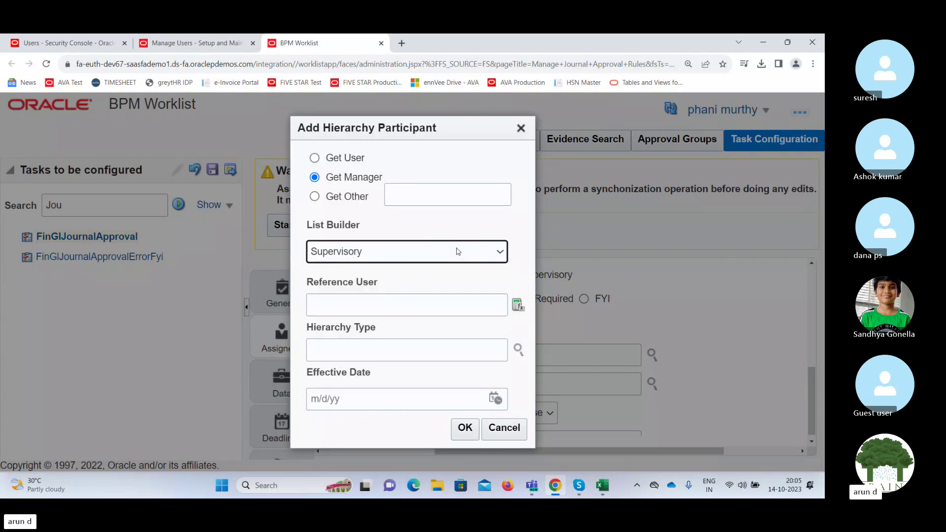
# Attempt a hierarchy type search, then after the reference-user error switch to Get User.
pyautogui.click(518, 350)
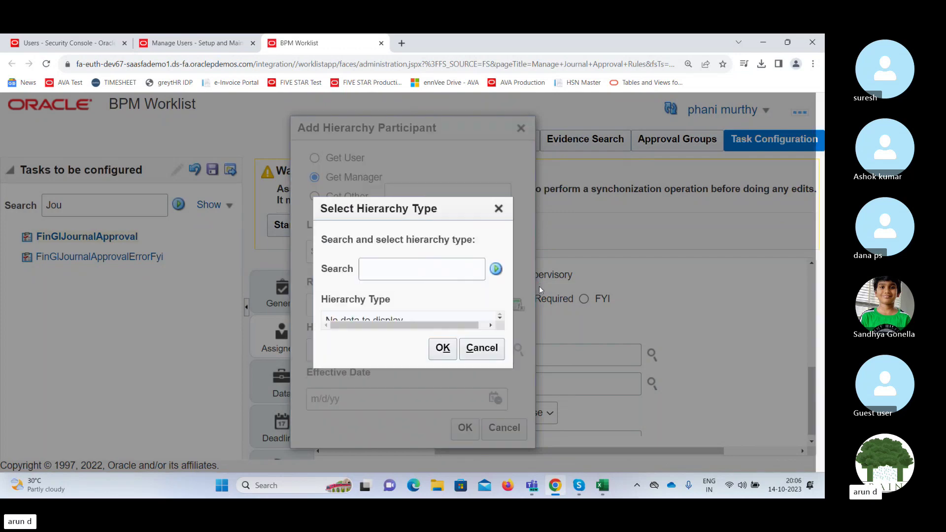
pyautogui.click(497, 270)
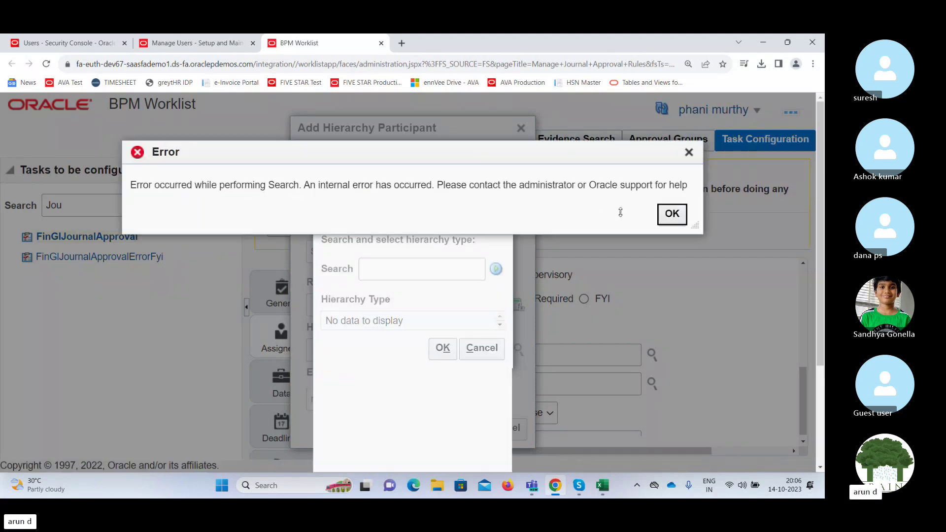
pyautogui.click(672, 214)
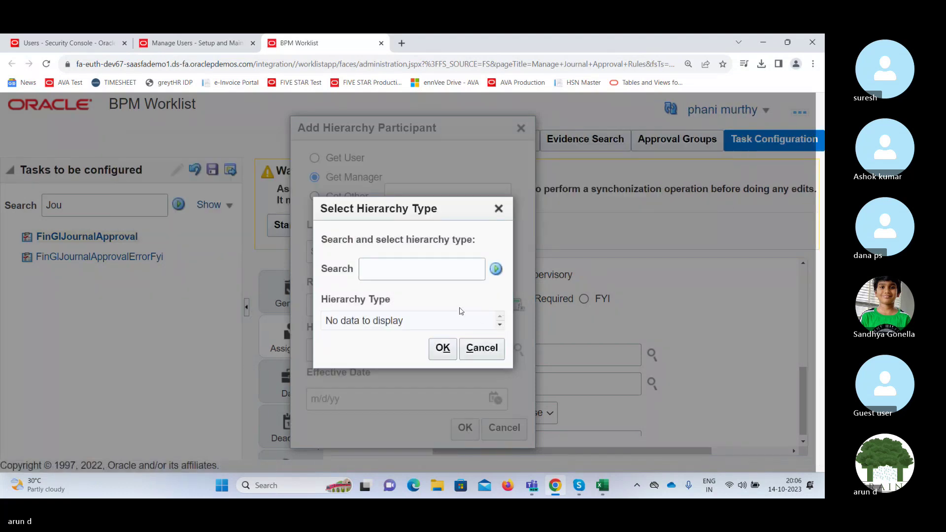
pyautogui.click(498, 209)
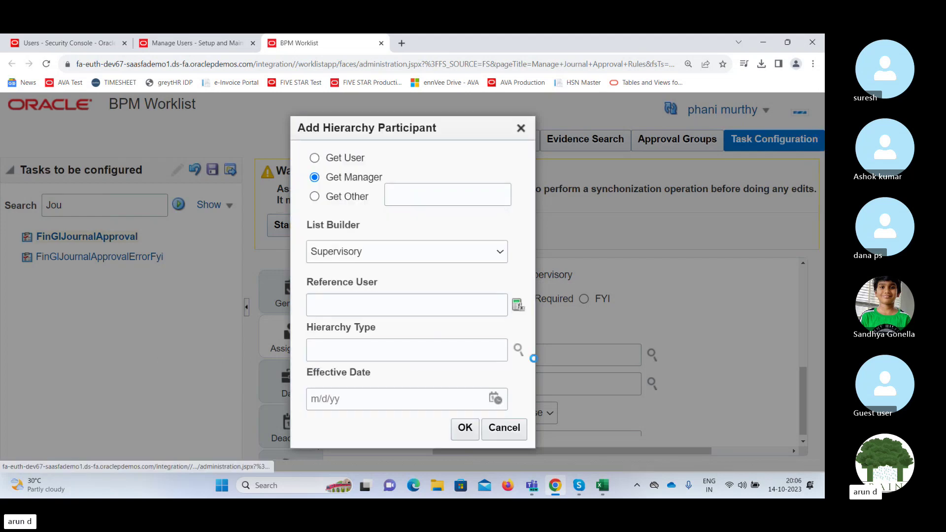
pyautogui.click(465, 429)
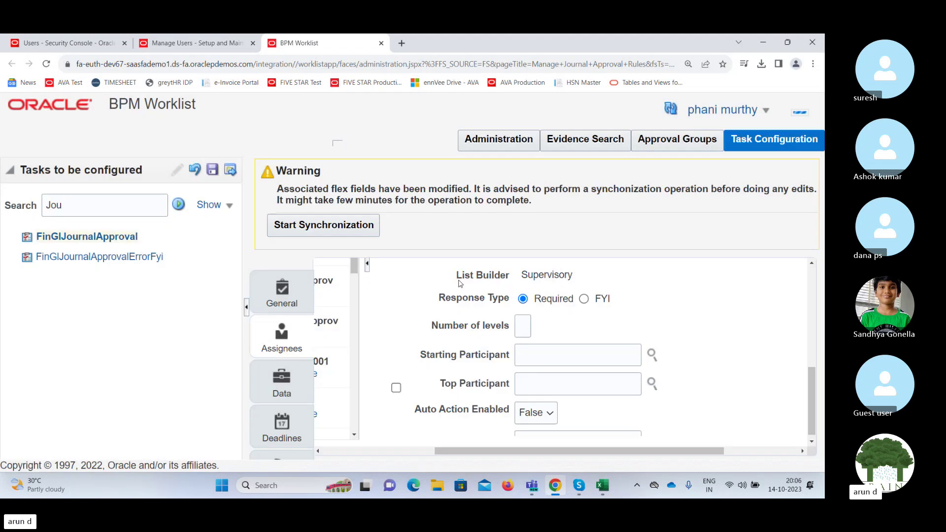
pyautogui.click(461, 214)
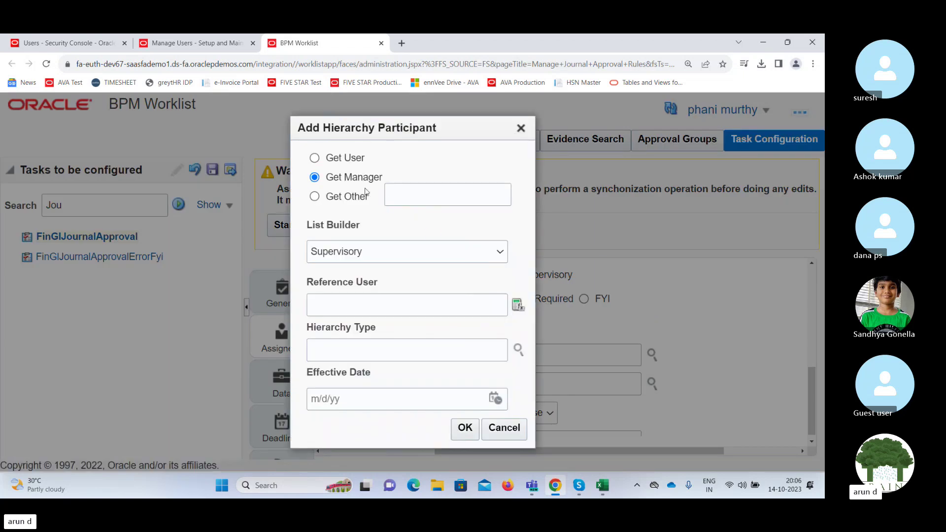
pyautogui.click(314, 158)
# Paste the reference user's login into Reference User and open its Expression Builder.
pyautogui.click(437, 279)
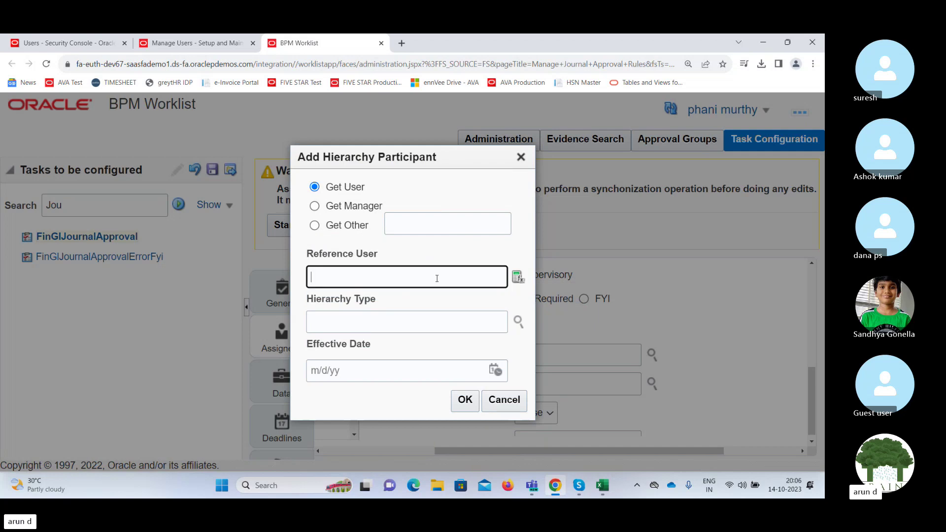
pyautogui.write('venkat6712')
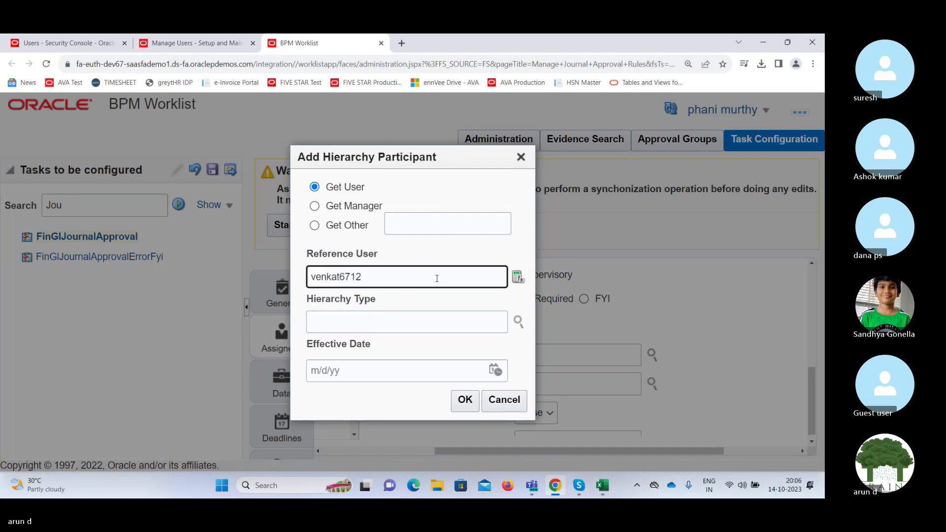
pyautogui.click(518, 279)
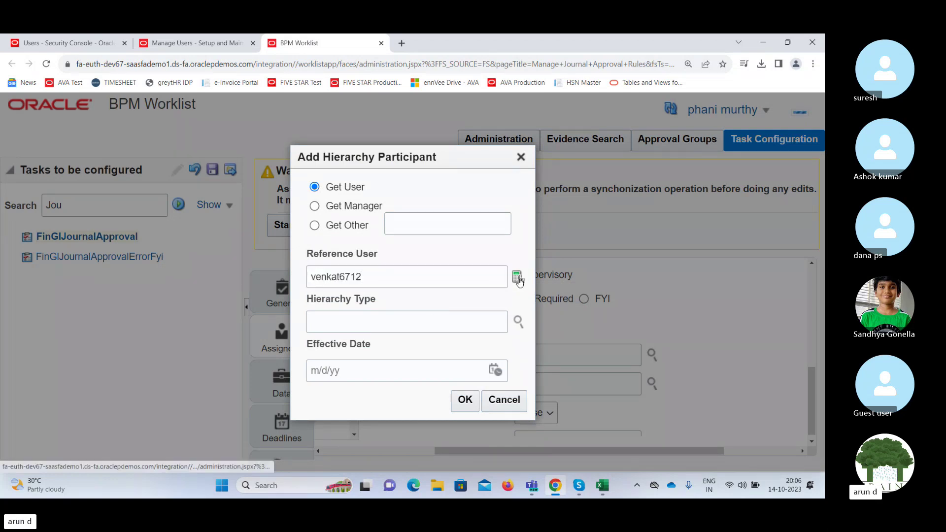
pyautogui.click(518, 225)
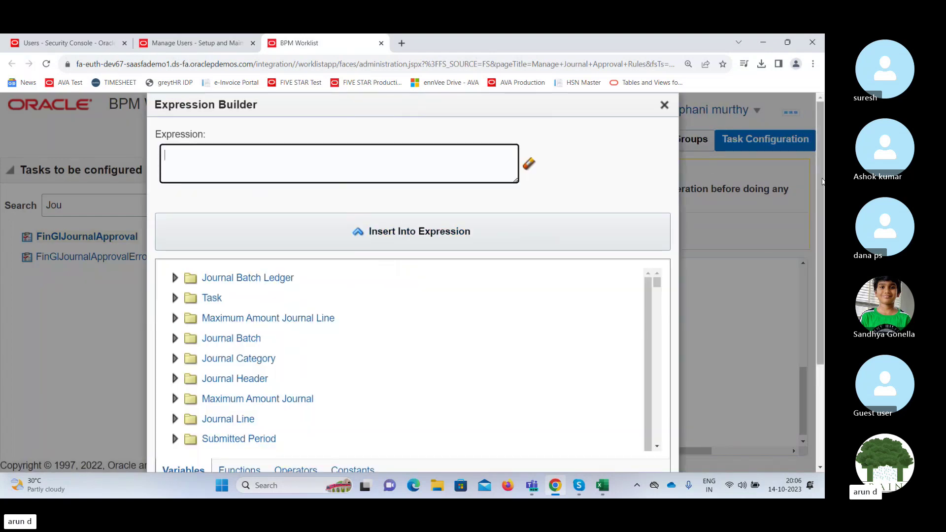
pyautogui.moveTo(822, 182); pyautogui.dragTo(822, 259)
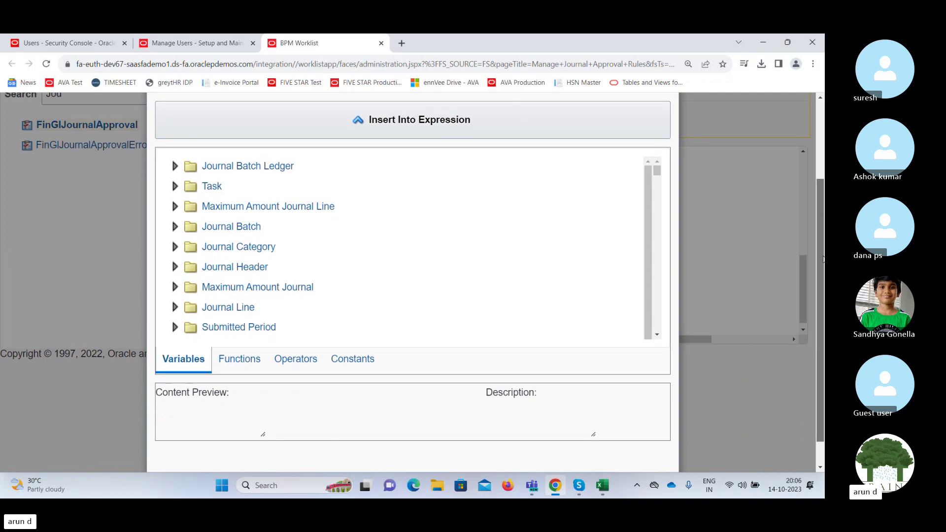
pyautogui.click(353, 358)
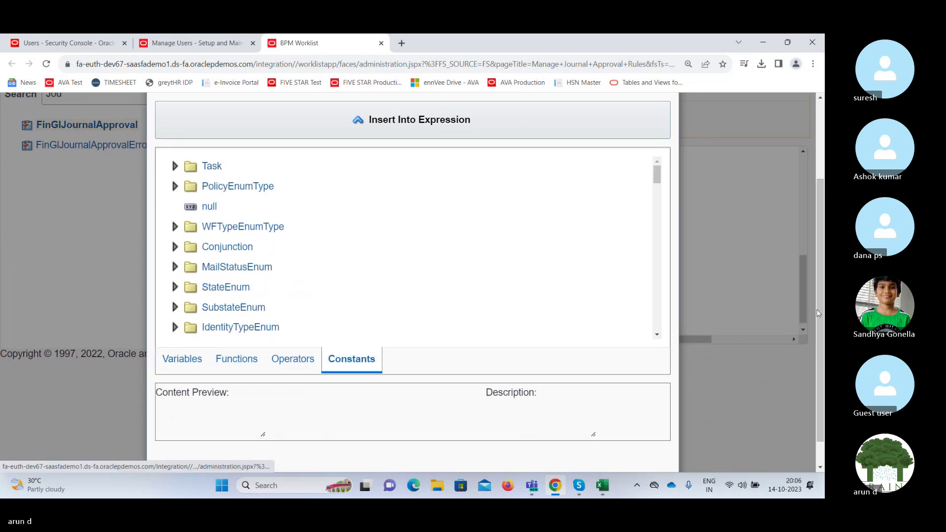
pyautogui.moveTo(821, 313); pyautogui.dragTo(824, 338)
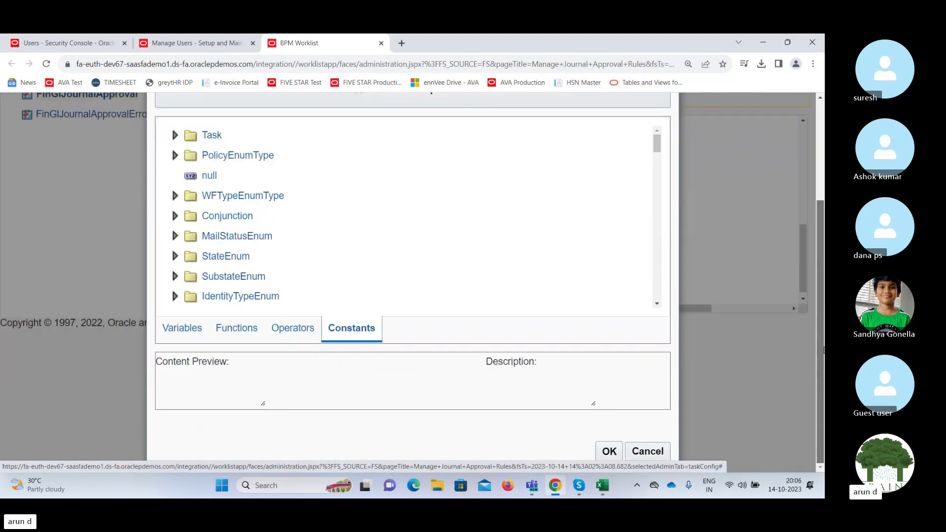
pyautogui.moveTo(821, 335); pyautogui.dragTo(814, 239)
# Enter the user name as the expression and confirm the hierarchy participant.
pyautogui.click(369, 152)
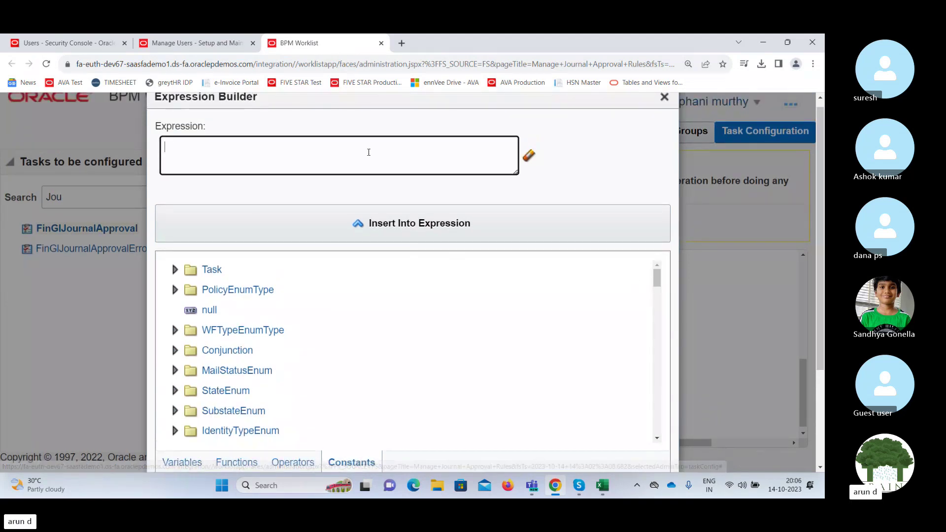
pyautogui.write('venkat6712')
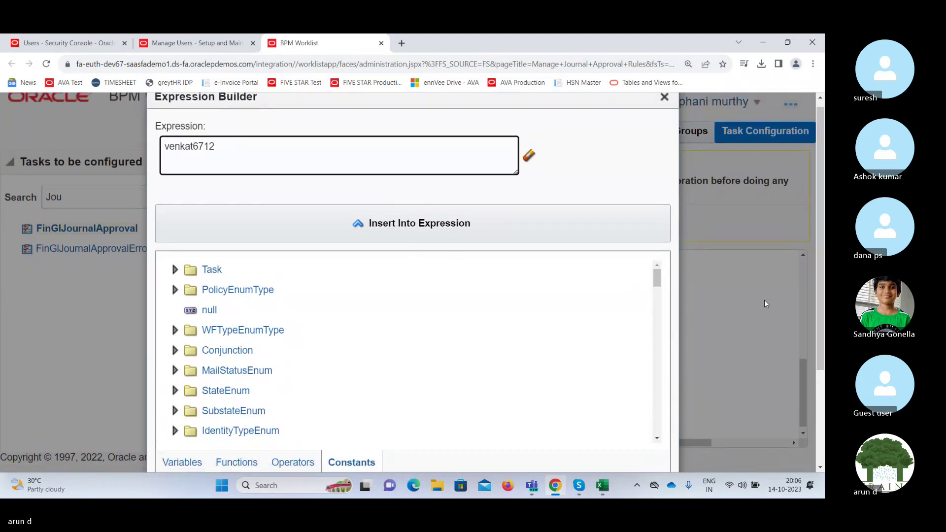
pyautogui.moveTo(820, 239); pyautogui.dragTo(820, 332)
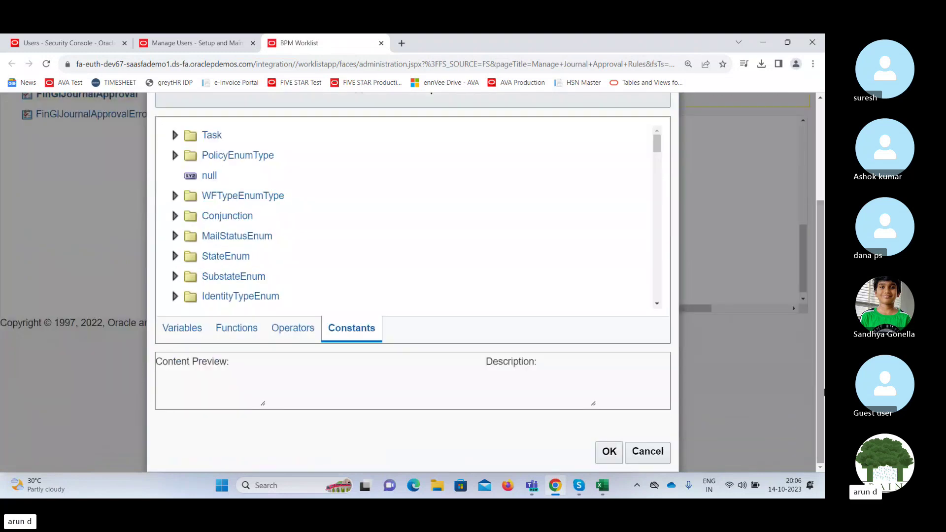
pyautogui.click(607, 451)
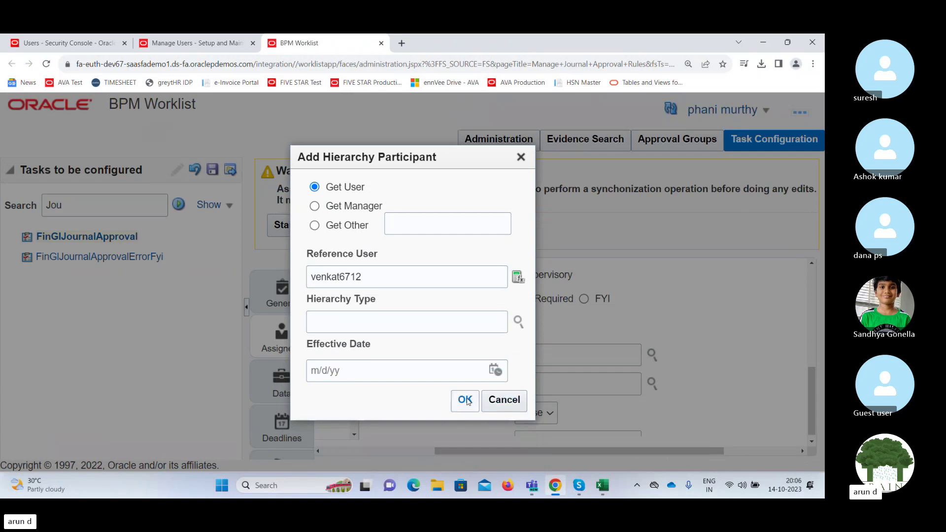
pyautogui.click(466, 400)
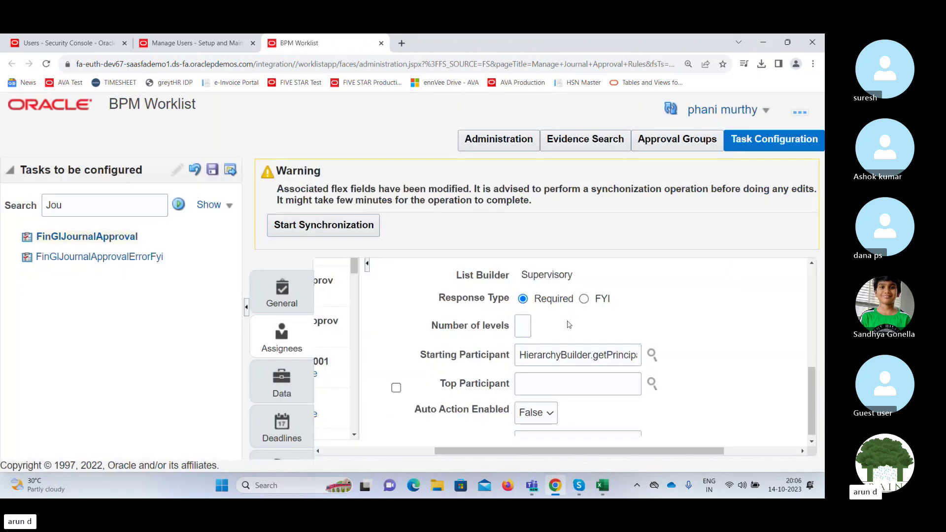
# Save without comments and compare the rejected user identifier with the Security Console account.
pyautogui.click(212, 170)
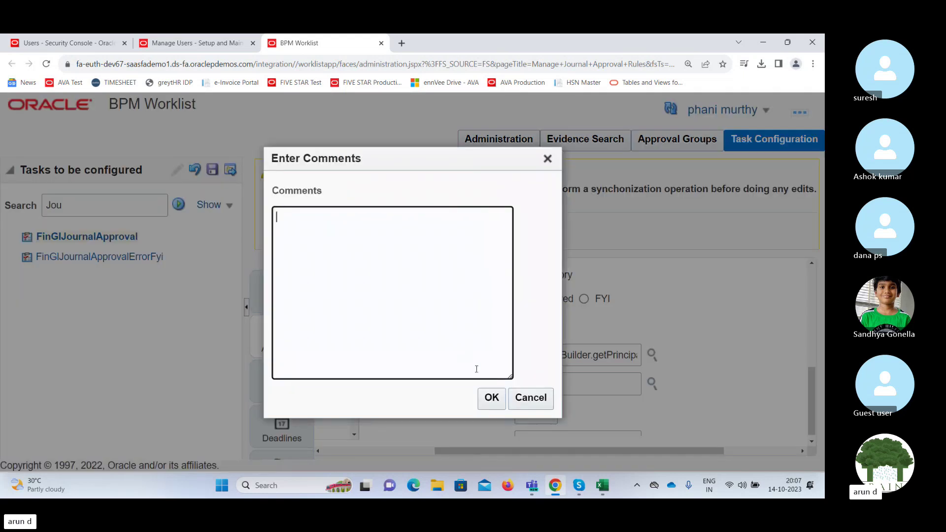
pyautogui.click(491, 397)
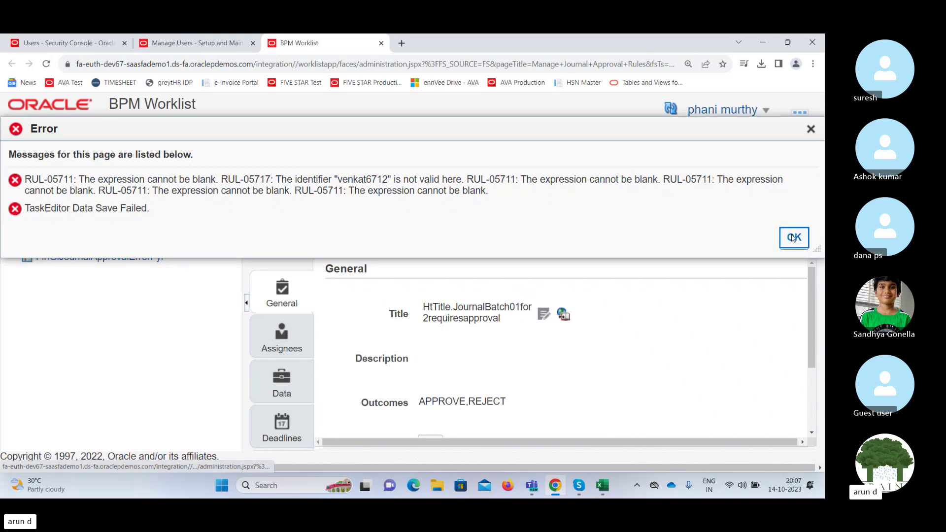
pyautogui.doubleClick(374, 178)
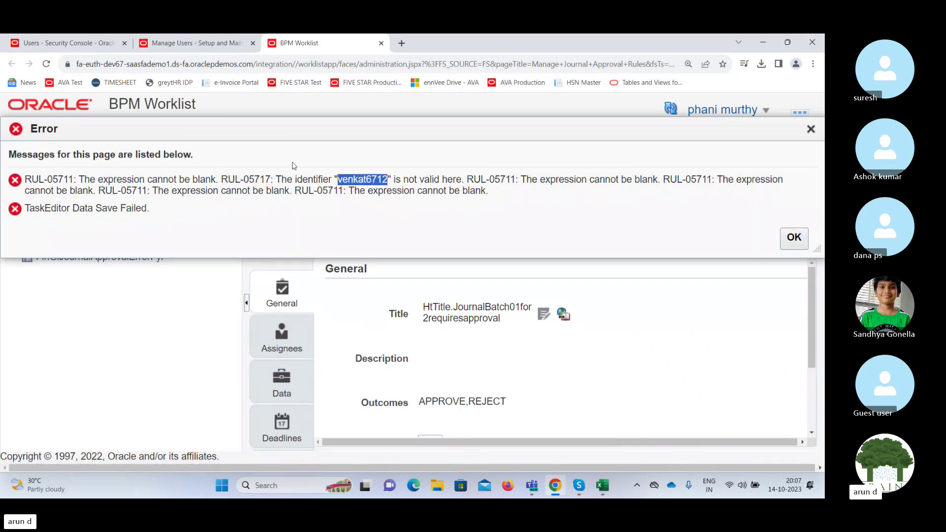
pyautogui.click(76, 43)
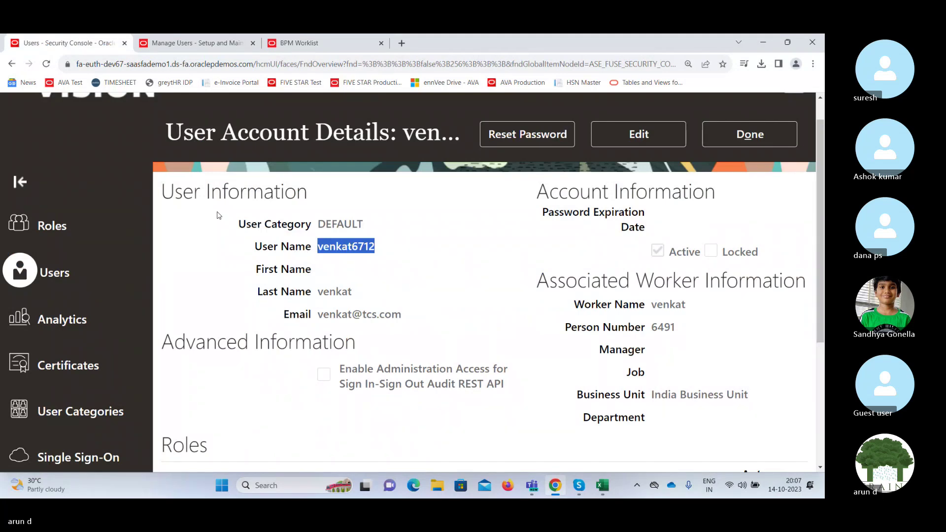
pyautogui.click(316, 48)
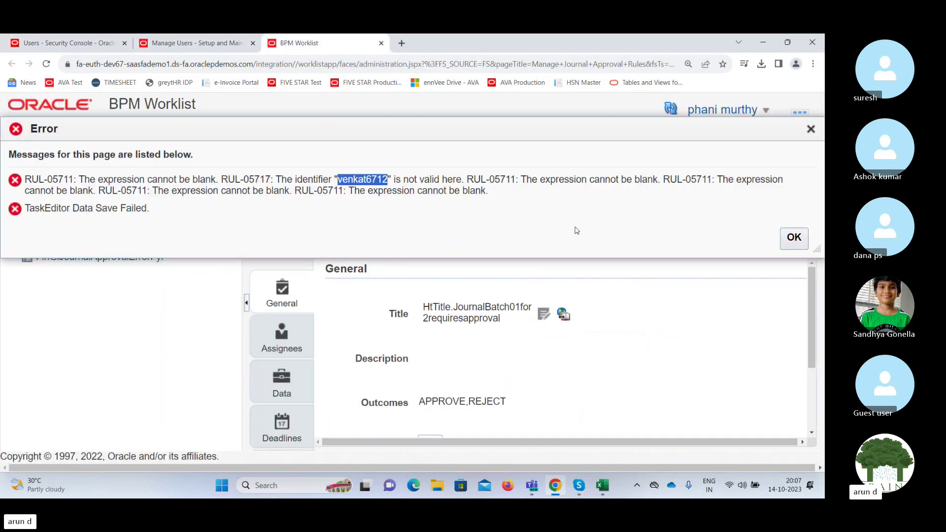
# Clear the rule's Starting Participant expression and set the number of levels to 1.
pyautogui.click(806, 239)
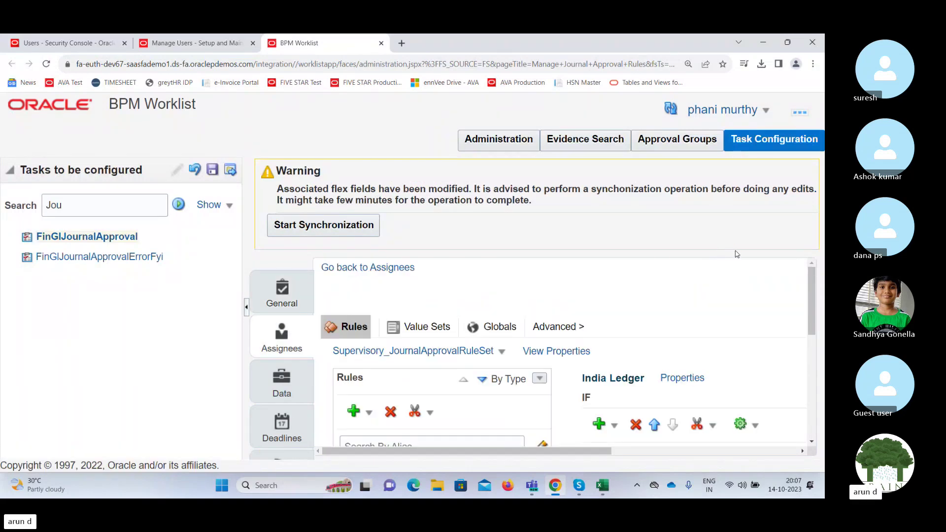
pyautogui.moveTo(810, 281); pyautogui.dragTo(824, 348)
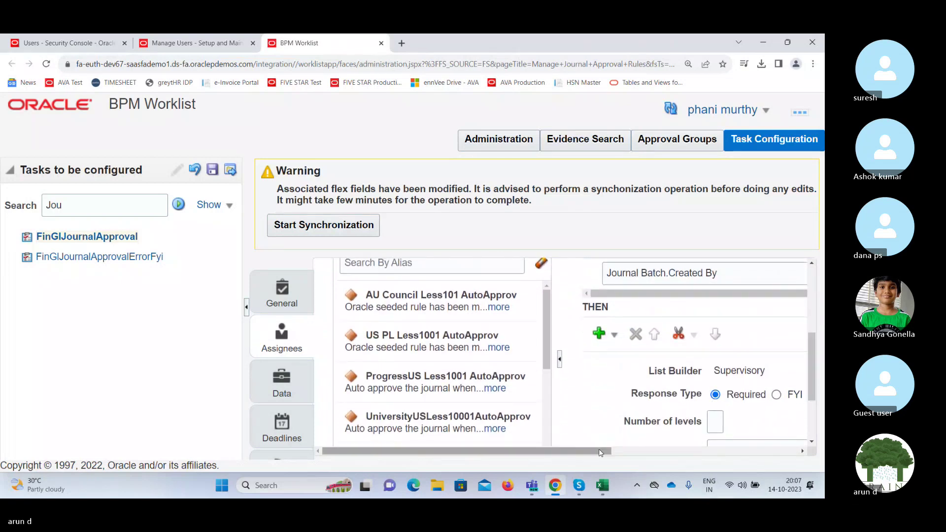
pyautogui.moveTo(599, 452); pyautogui.dragTo(723, 453)
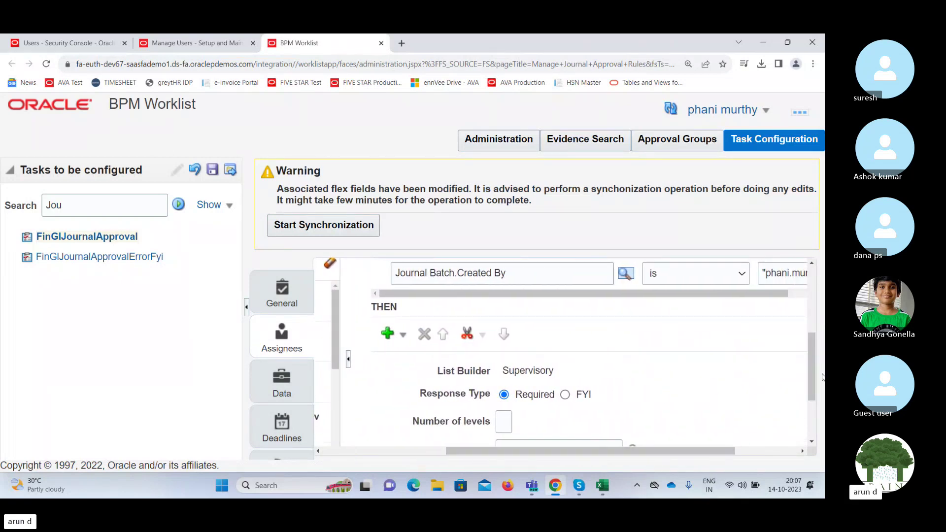
pyautogui.scroll(-2, 811, 354)
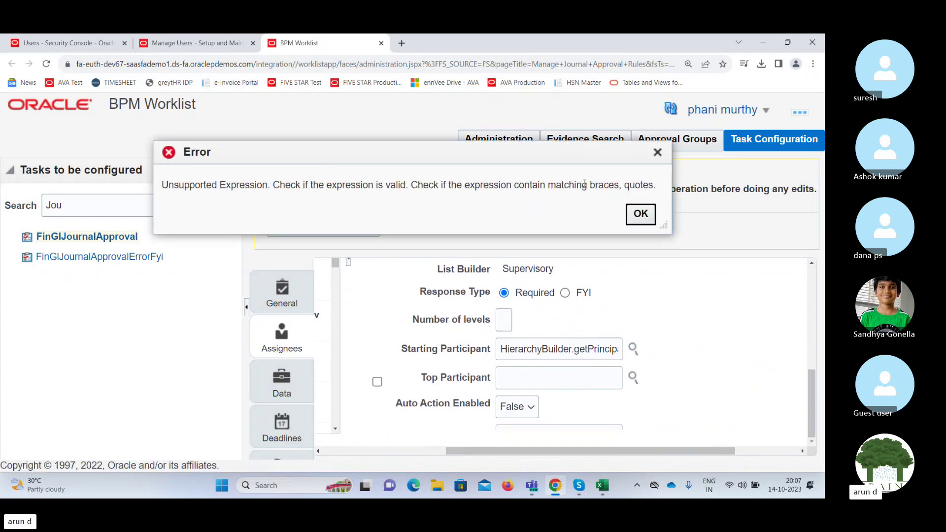
pyautogui.click(640, 216)
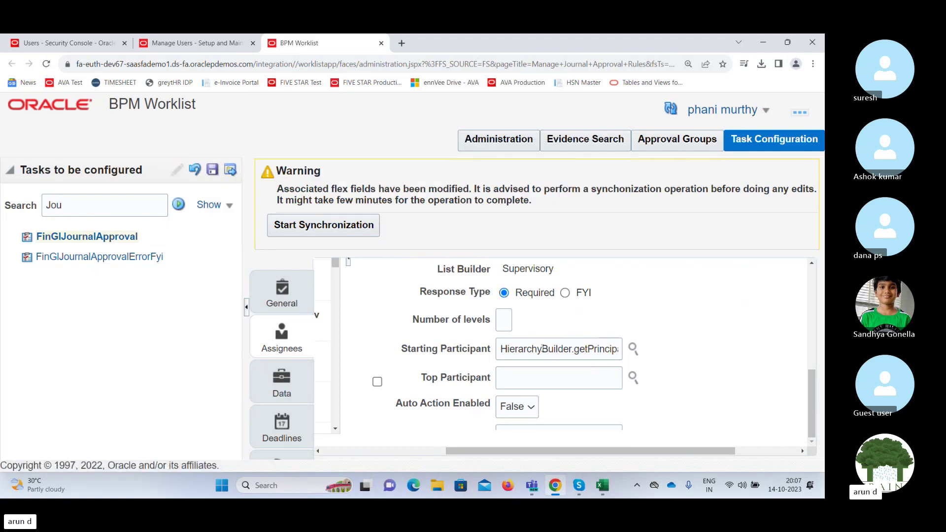
pyautogui.tripleClick(542, 349)
pyautogui.press('BackSpace')
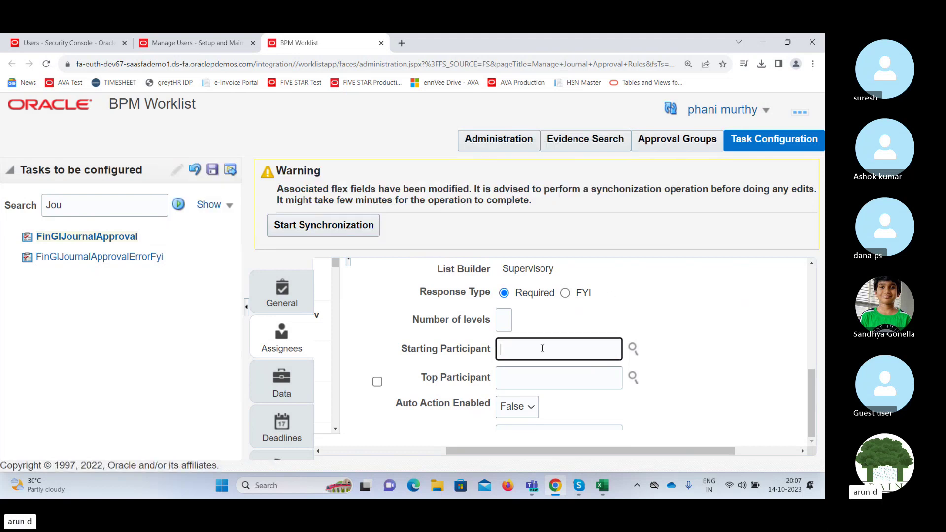
pyautogui.click(504, 321)
pyautogui.write('1')
pyautogui.press('Tab')
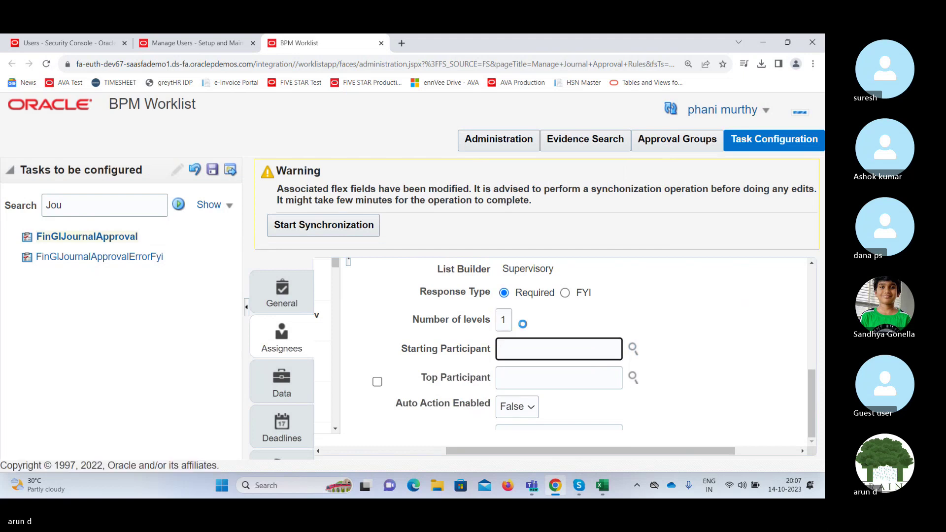
# Build a Get Manager Supervisory participant from the pasted reference user and confirm it.
pyautogui.click(633, 349)
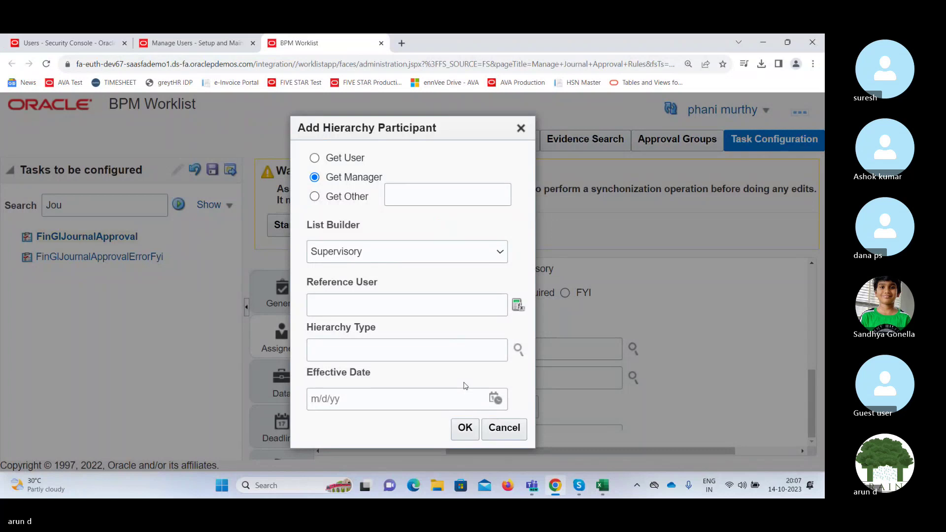
pyautogui.click(465, 428)
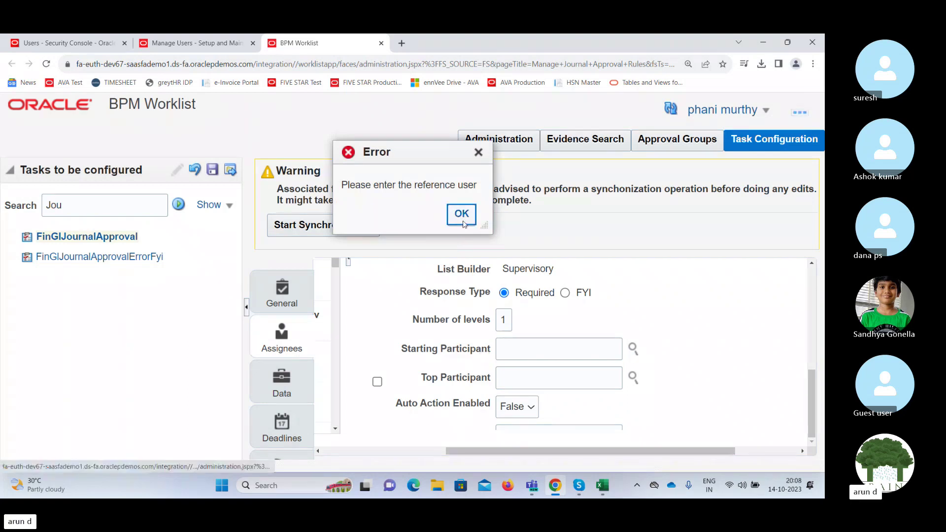
pyautogui.click(462, 214)
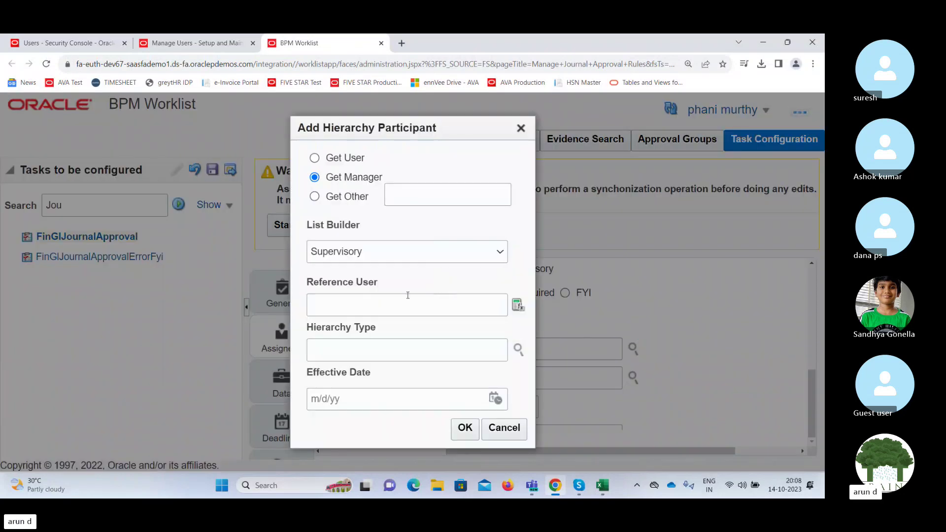
pyautogui.click(334, 303)
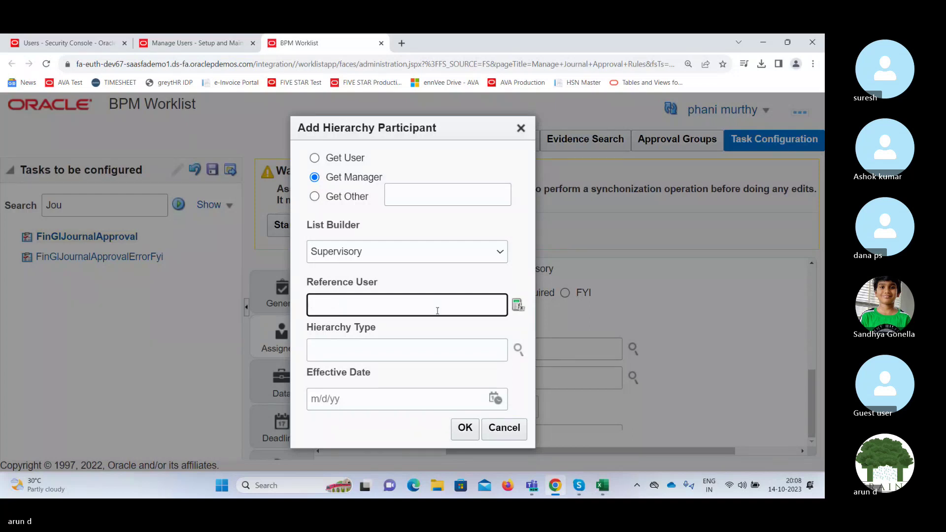
pyautogui.write('venkat6712')
pyautogui.press('Tab')
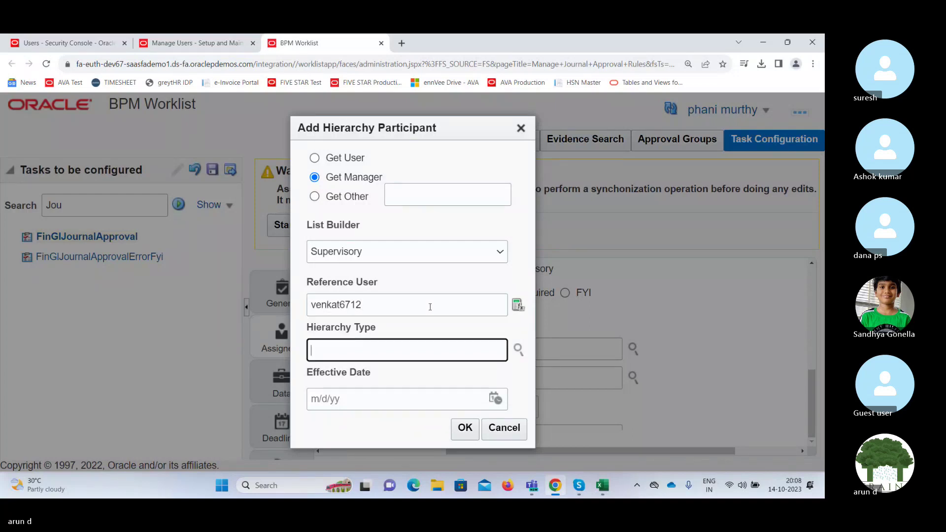
pyautogui.click(463, 432)
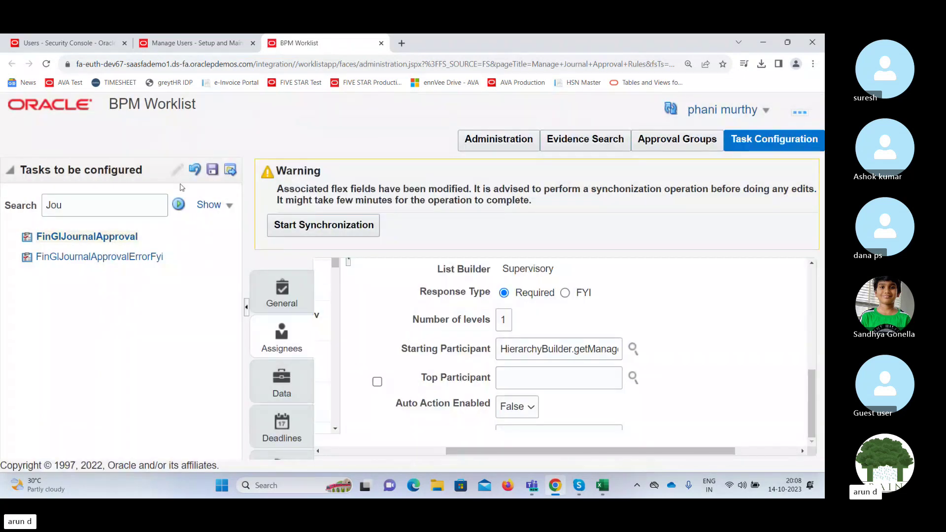
# Save FinGlJournalApproval without comments and dismiss the TaskEditor Data Save Failed error.
pyautogui.click(212, 171)
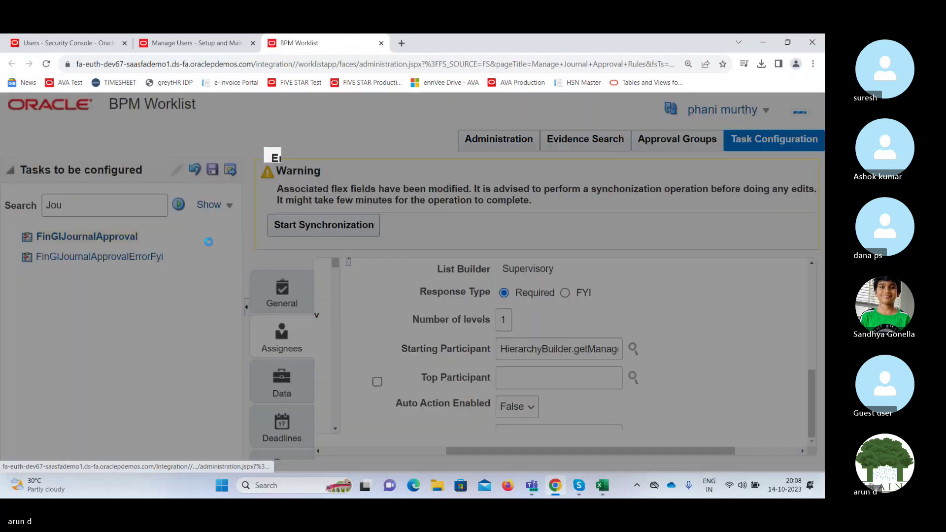
pyautogui.click(491, 397)
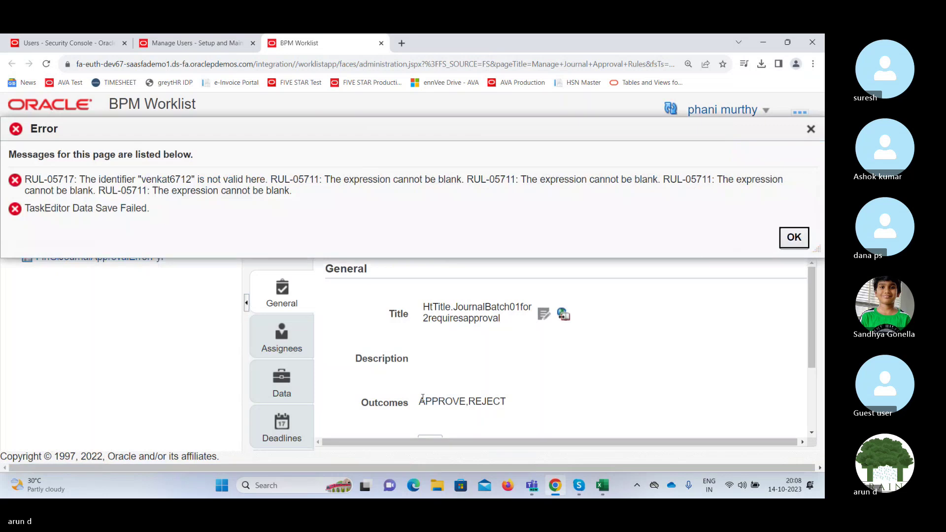
pyautogui.click(798, 240)
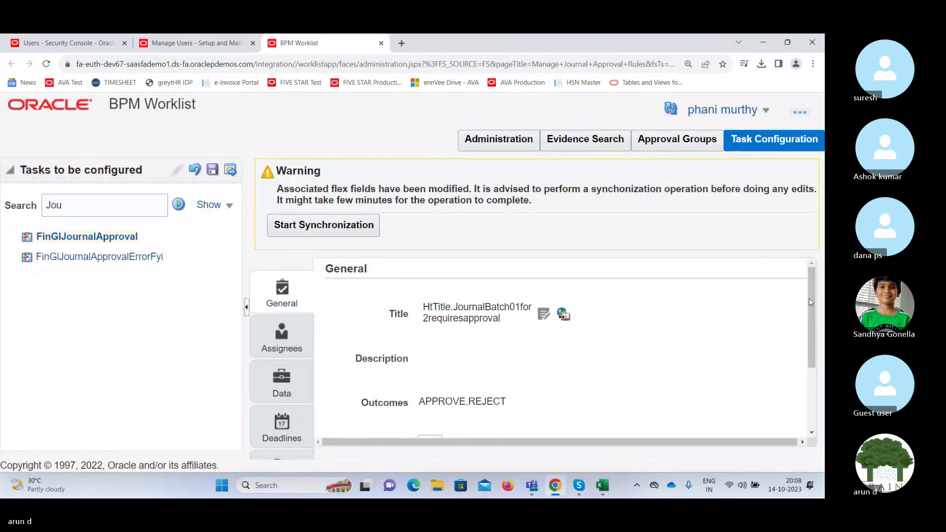
# Bring up the task's Assignees rules and scroll to the India Ledger Starting Participant field.
pyautogui.moveTo(809, 298); pyautogui.dragTo(809, 299)
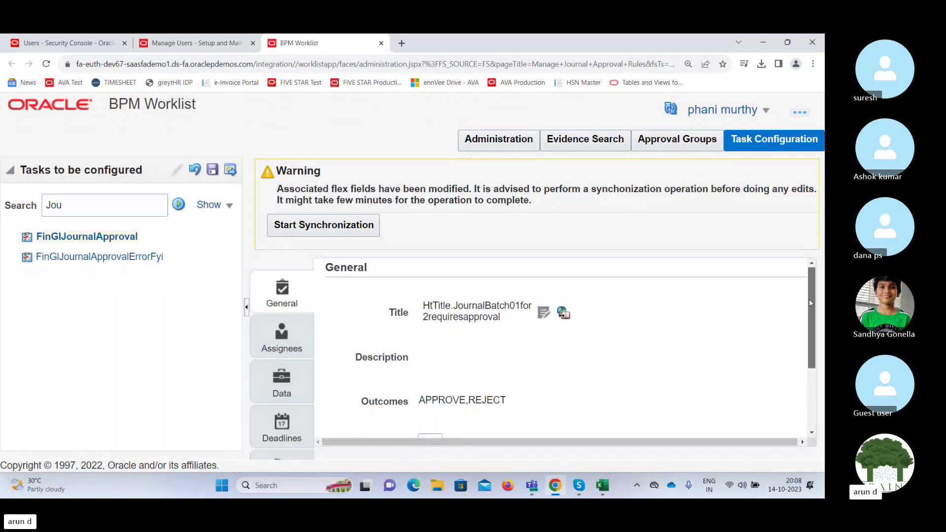
pyautogui.click(296, 327)
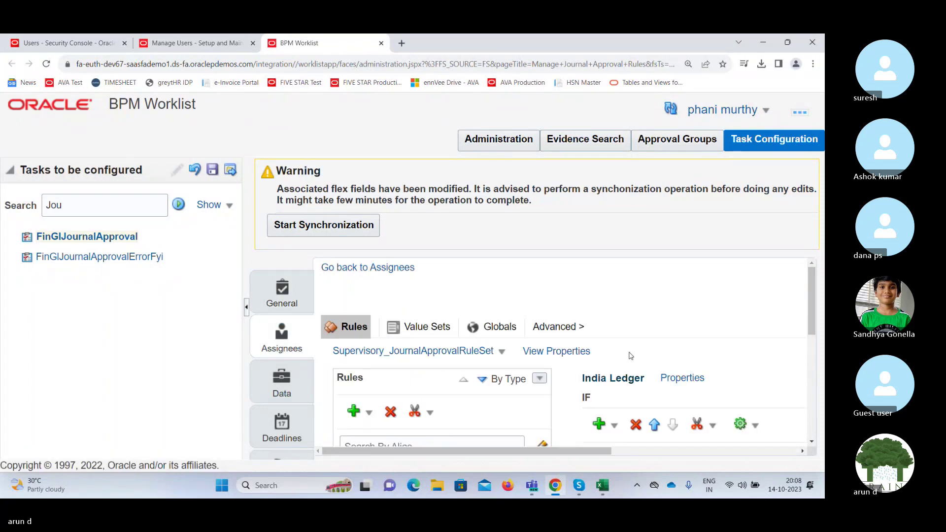
pyautogui.moveTo(811, 305); pyautogui.dragTo(823, 390)
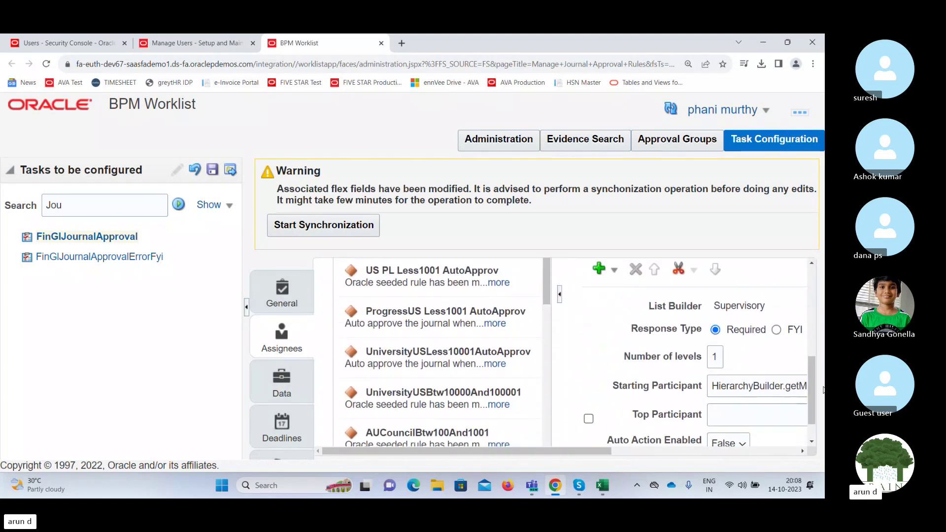
pyautogui.moveTo(610, 454); pyautogui.dragTo(701, 450)
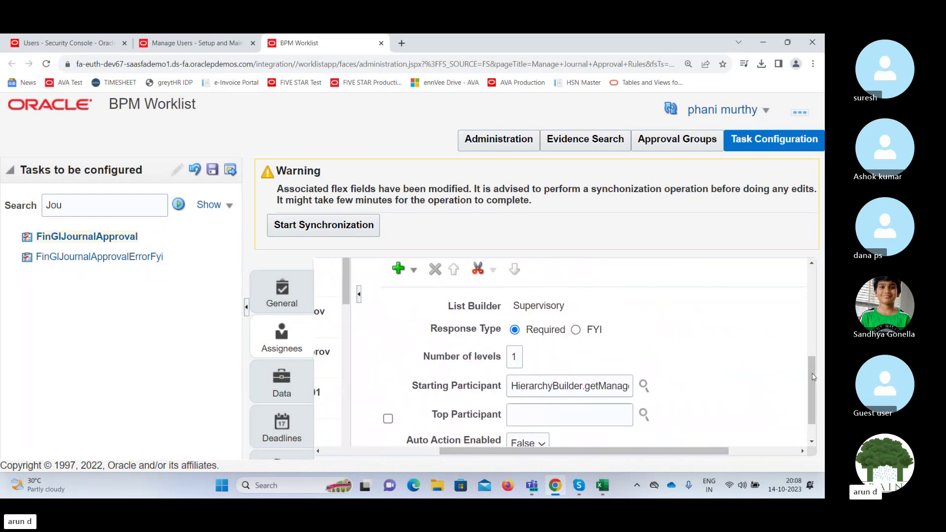
pyautogui.moveTo(813, 378); pyautogui.dragTo(820, 401)
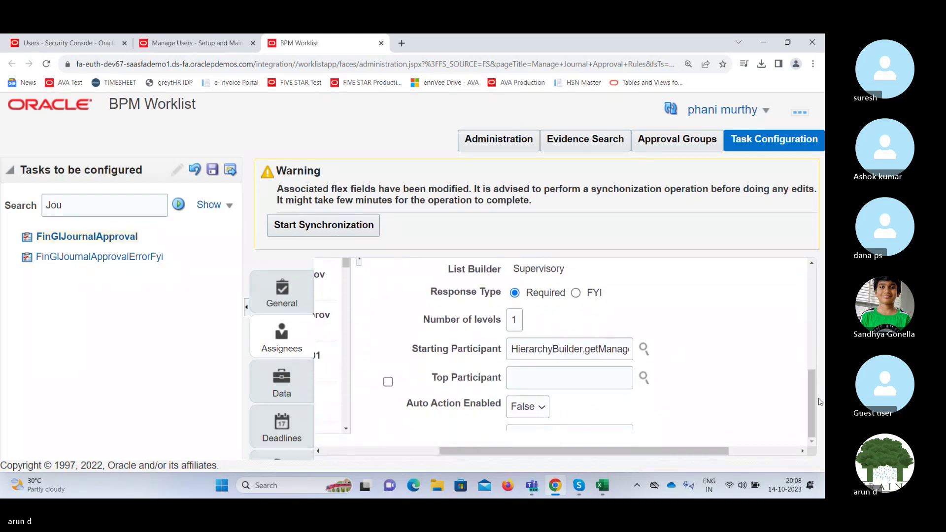
# Append ("supervisory", reference user, -1, "", "") to the end of the Starting Participant expression.
pyautogui.click(608, 349)
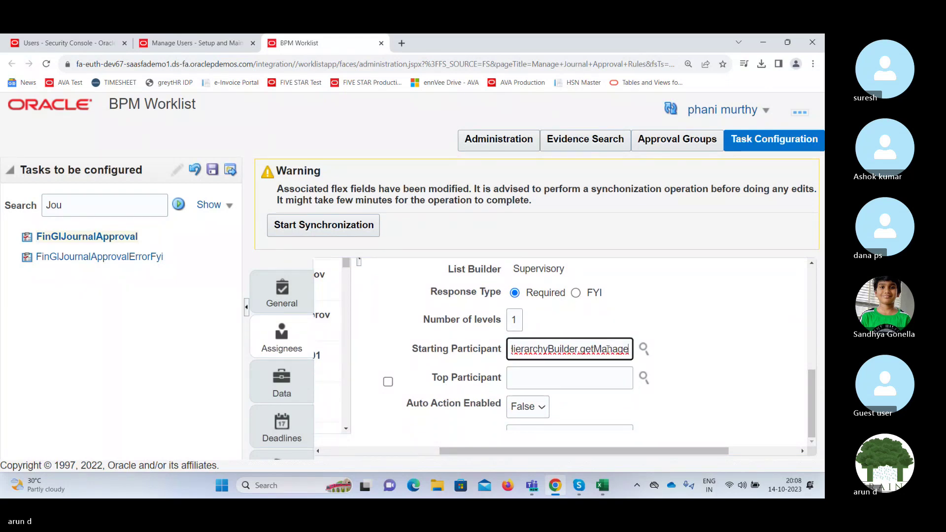
pyautogui.press('End')
pyautogui.write('("supervisory",venkat')
pyautogui.write('6712,-1,"","")')
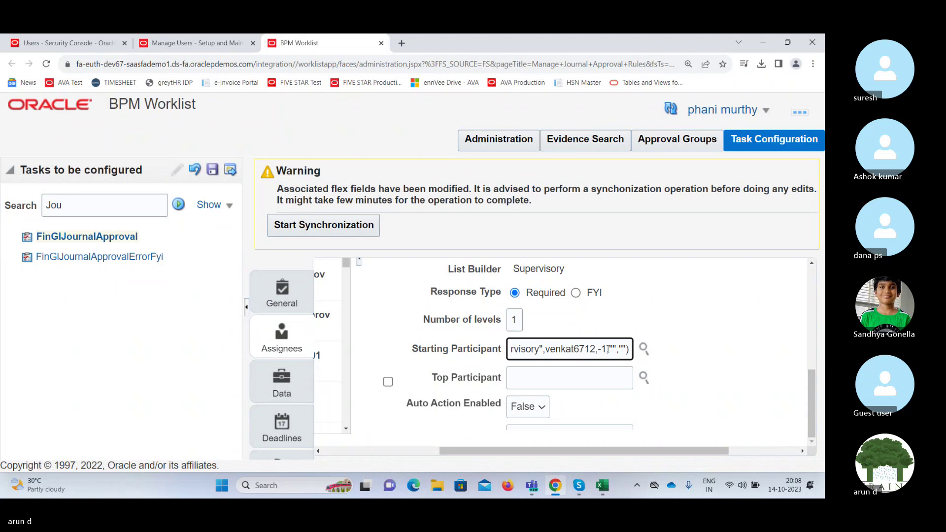
pyautogui.press('Tab')
pyautogui.press('Tab')
pyautogui.press('Tab')
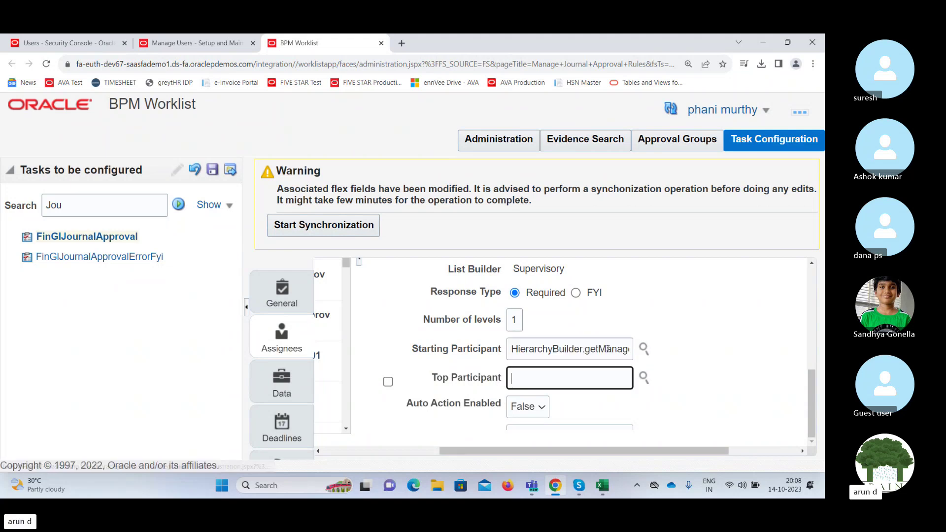
pyautogui.press('Tab')
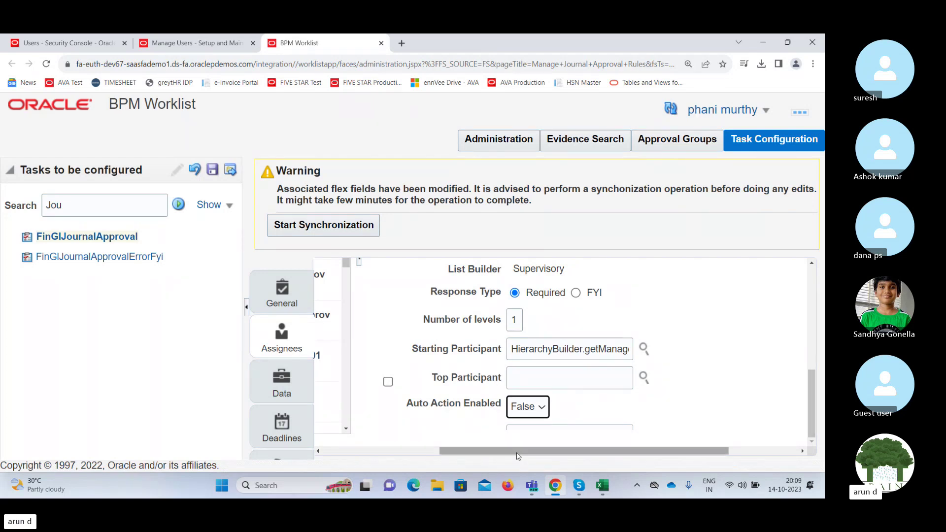
pyautogui.moveTo(517, 455); pyautogui.dragTo(400, 455)
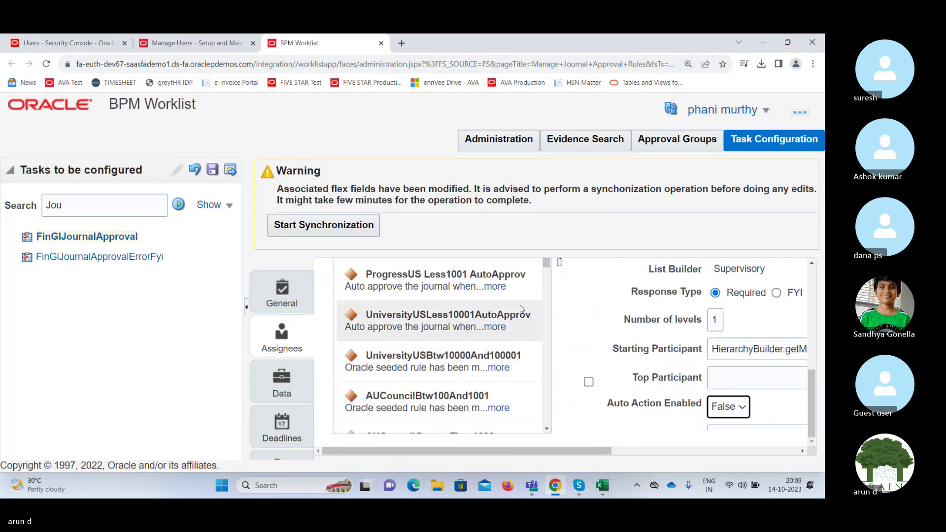
pyautogui.moveTo(547, 262); pyautogui.dragTo(550, 383)
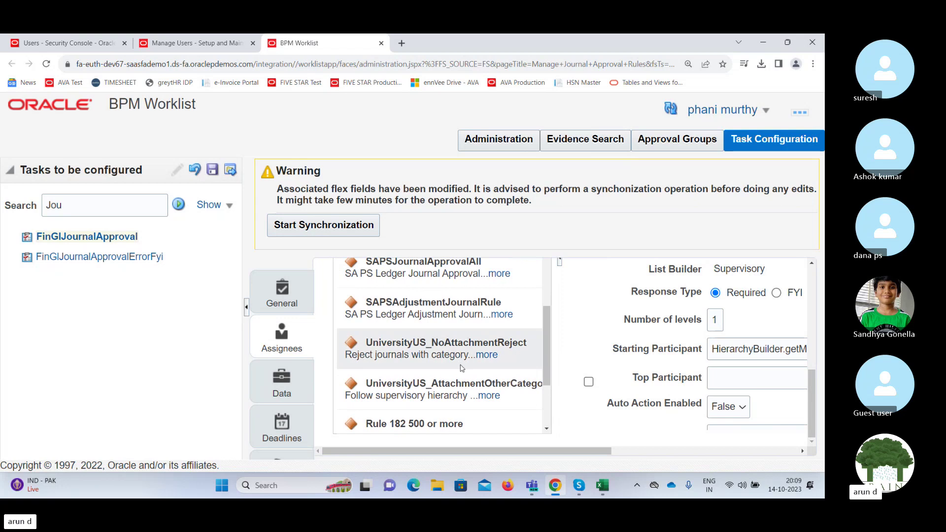
# Inspect the UniversityUS_NoAttachmentReject rule's starting participant expression as an example.
pyautogui.click(431, 352)
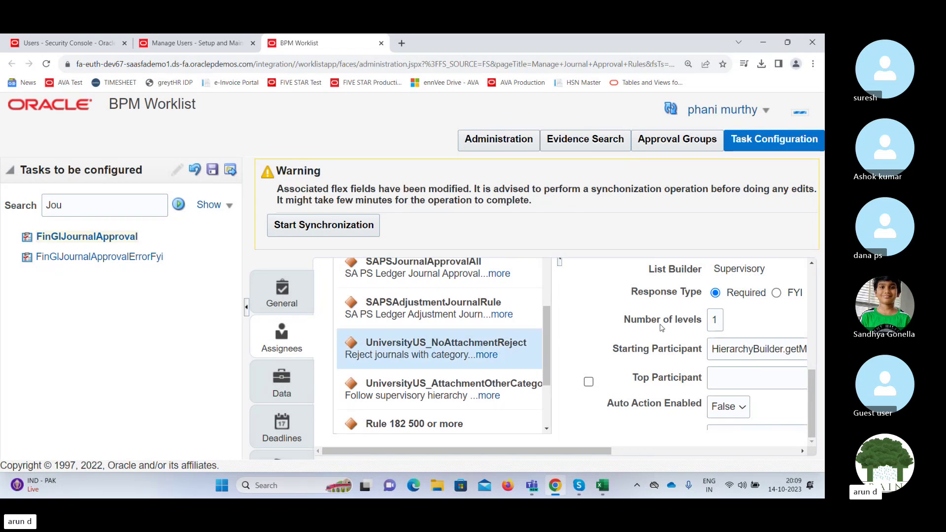
pyautogui.moveTo(602, 451); pyautogui.dragTo(703, 453)
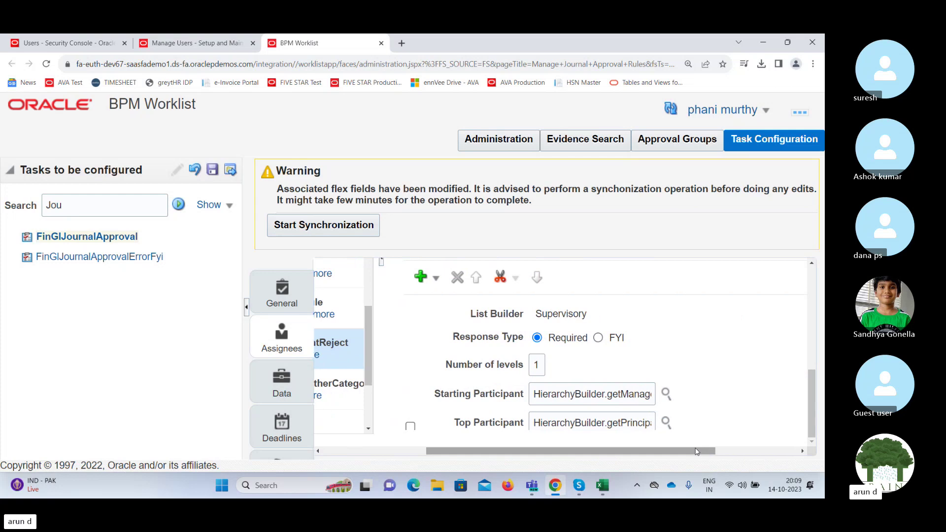
pyautogui.click(566, 393)
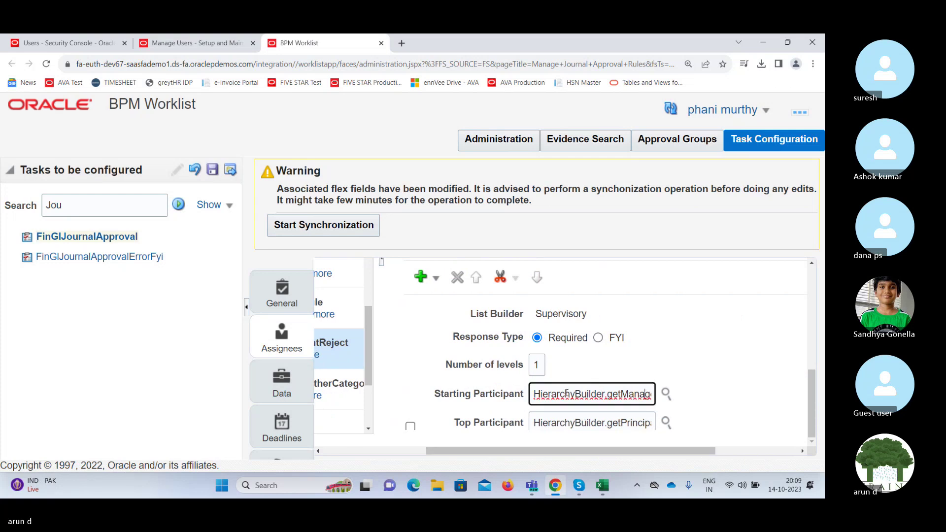
pyautogui.press('Right')
pyautogui.press('Right')
pyautogui.press('Right')
pyautogui.press('Right')
pyautogui.press('Right')
pyautogui.press('Right')
pyautogui.press('Right')
pyautogui.press('Right')
pyautogui.press('Right')
pyautogui.press('Right')
pyautogui.press('Right')
pyautogui.press('Right')
pyautogui.press('Right')
pyautogui.press('Right')
pyautogui.press('Right')
pyautogui.press('Right')
pyautogui.press('Right')
pyautogui.press('Right')
pyautogui.press('Right')
pyautogui.press('Right')
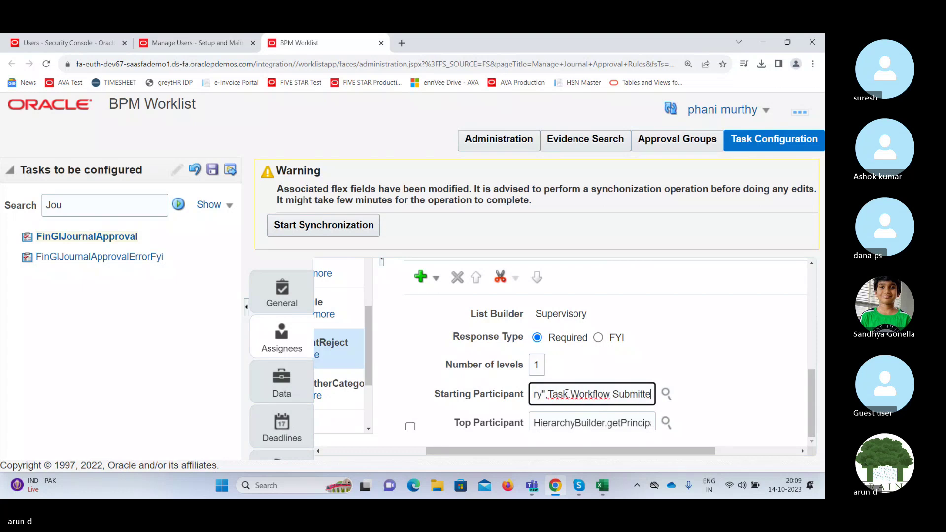
pyautogui.press('Right')
pyautogui.press('Right')
pyautogui.press('Right')
pyautogui.press('Right')
pyautogui.press('Right')
pyautogui.press('Right')
pyautogui.press('Right')
pyautogui.press('Right')
pyautogui.press('Right')
pyautogui.press('Right')
pyautogui.press('Right')
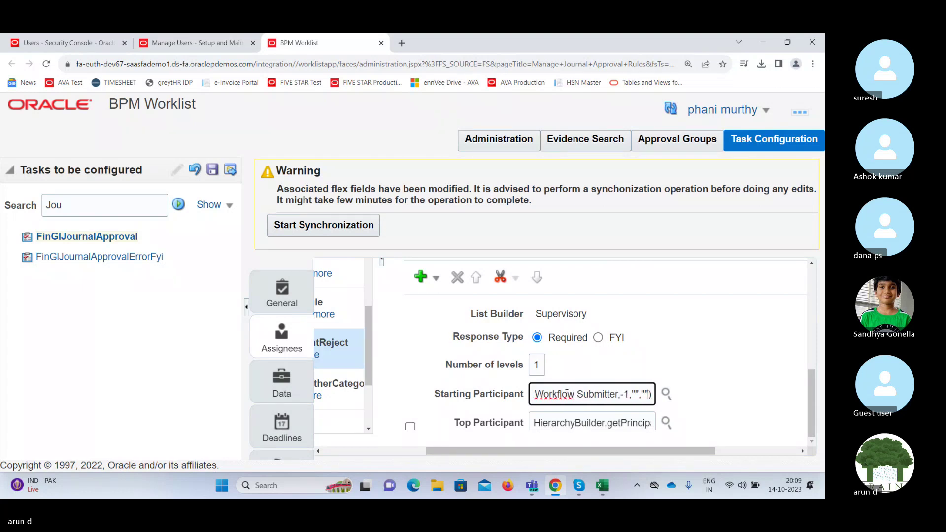
pyautogui.press('Left')
pyautogui.press('Left')
pyautogui.press('Left')
pyautogui.press('Left')
pyautogui.press('Left')
pyautogui.press('Left')
pyautogui.press('Left')
pyautogui.press('Left')
pyautogui.press('Left')
pyautogui.press('Left')
pyautogui.press('Left')
pyautogui.press('Left')
pyautogui.press('Left')
pyautogui.press('Left')
pyautogui.press('Left')
pyautogui.press('Left')
pyautogui.press('Left')
pyautogui.press('Left')
pyautogui.press('Left')
pyautogui.press('Left')
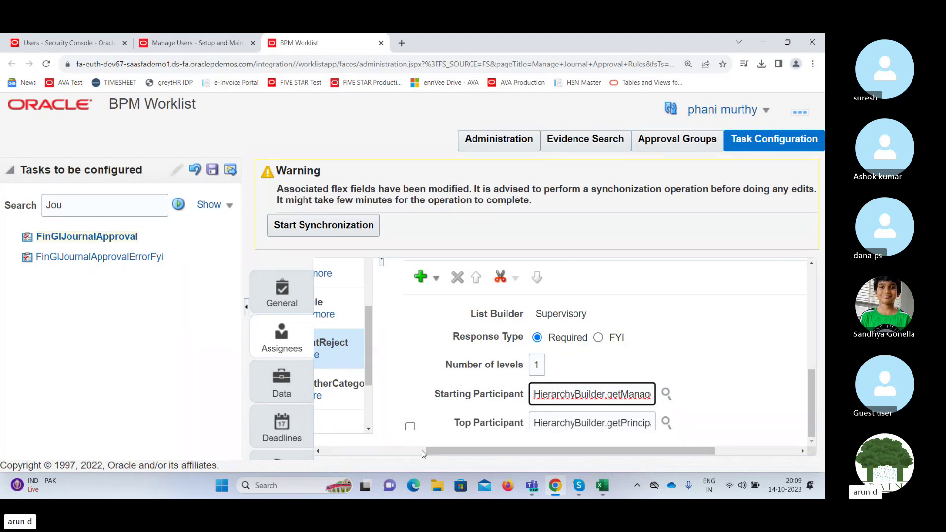
pyautogui.moveTo(446, 450); pyautogui.dragTo(342, 451)
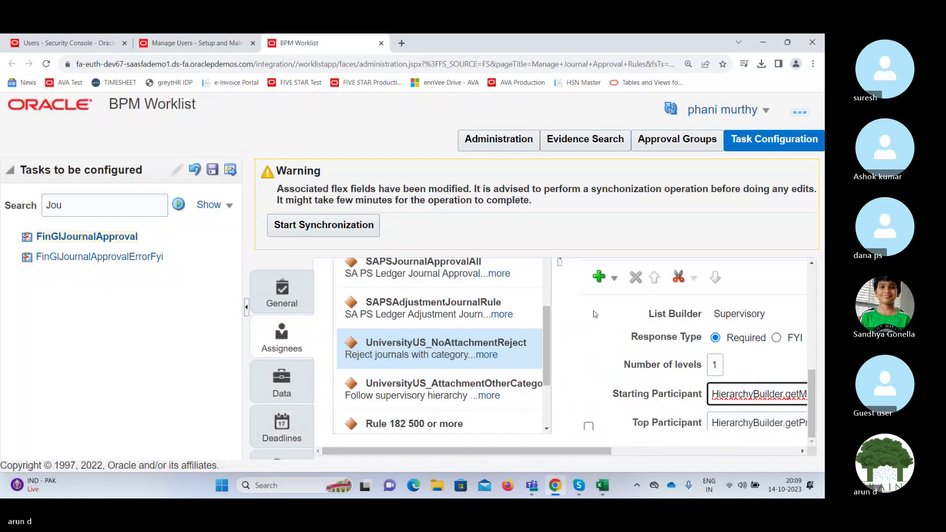
pyautogui.moveTo(549, 324); pyautogui.dragTo(546, 388)
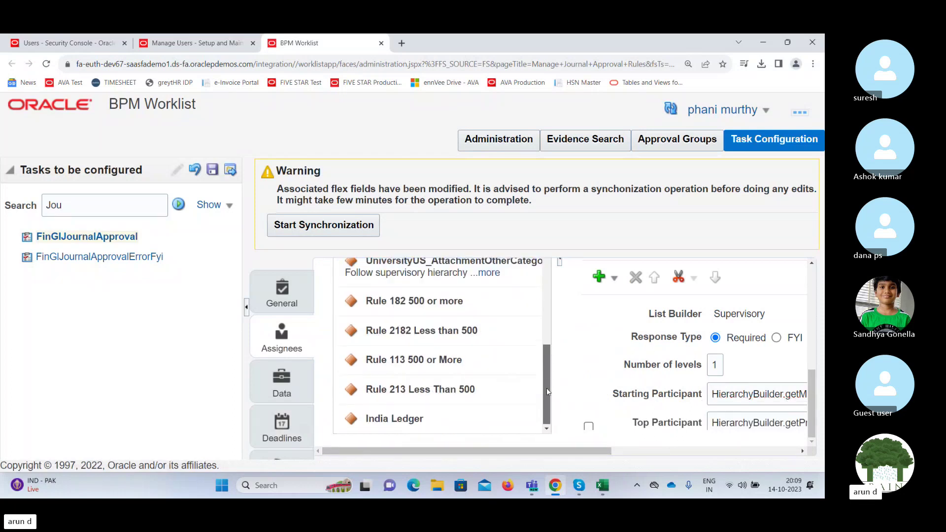
# Back on India Ledger, dismiss the Unsupported Expression error and clear its Starting Participant value.
pyautogui.click(428, 417)
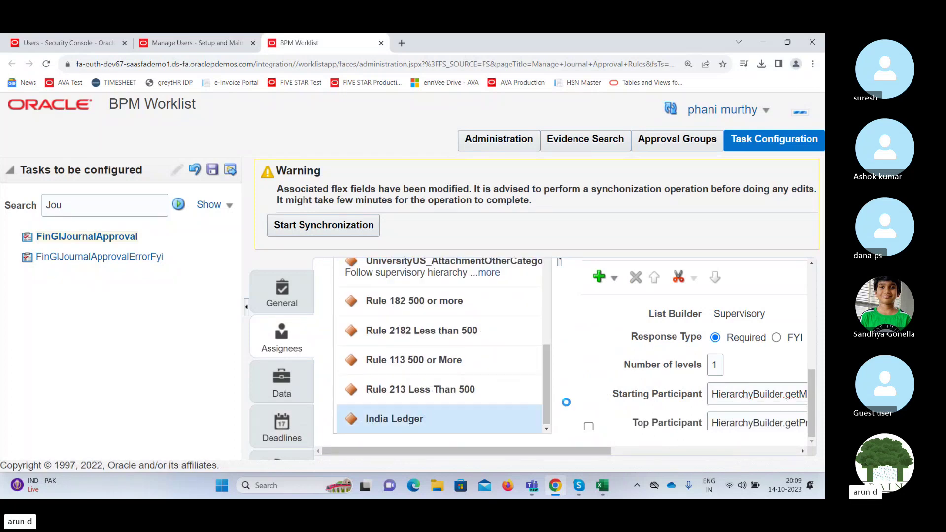
pyautogui.moveTo(565, 449); pyautogui.dragTo(707, 450)
pyautogui.click(603, 350)
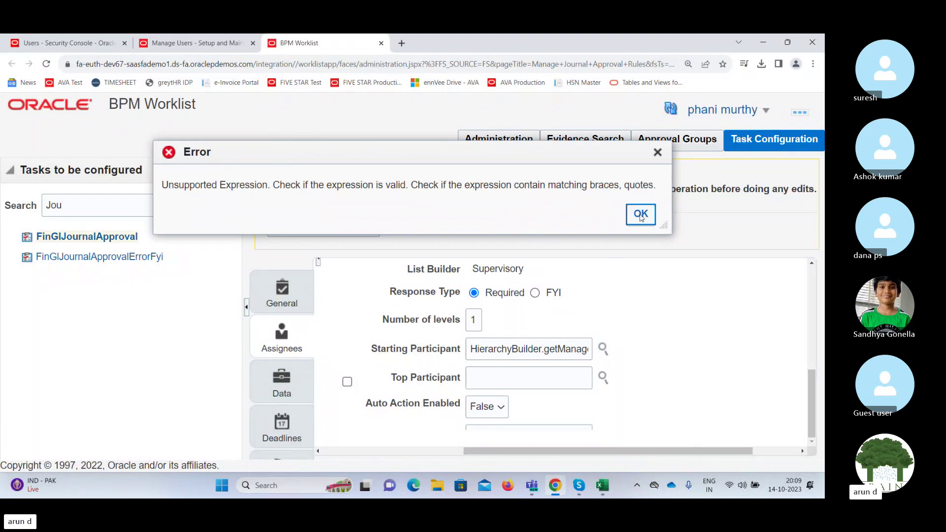
pyautogui.click(639, 217)
pyautogui.tripleClick(494, 349)
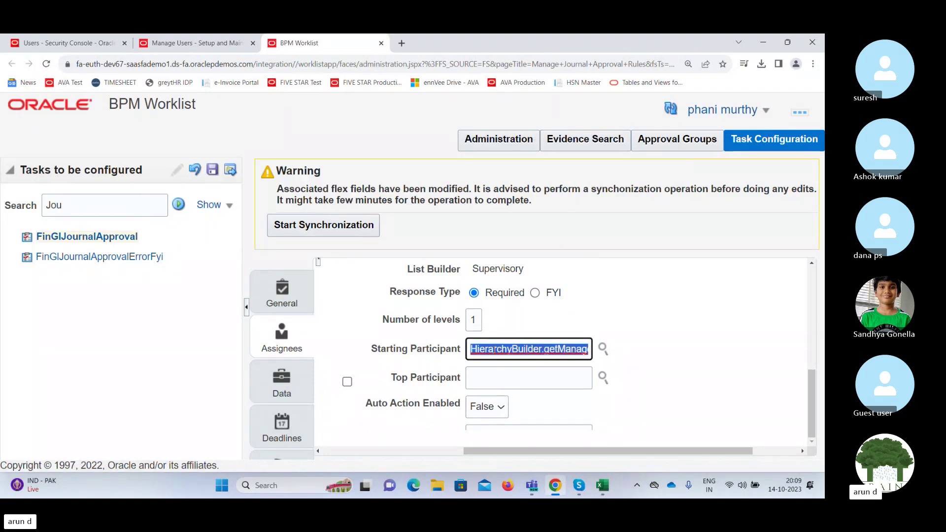
pyautogui.press('BackSpace')
pyautogui.click(603, 349)
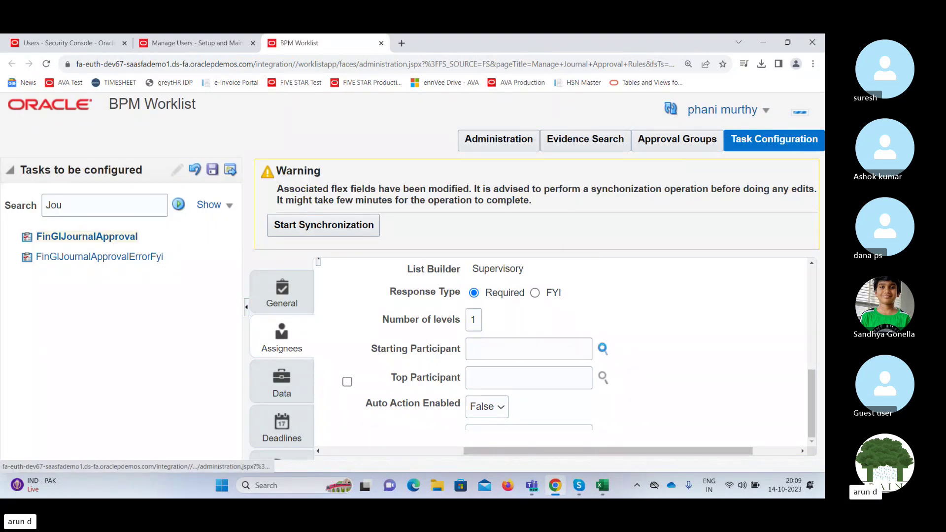
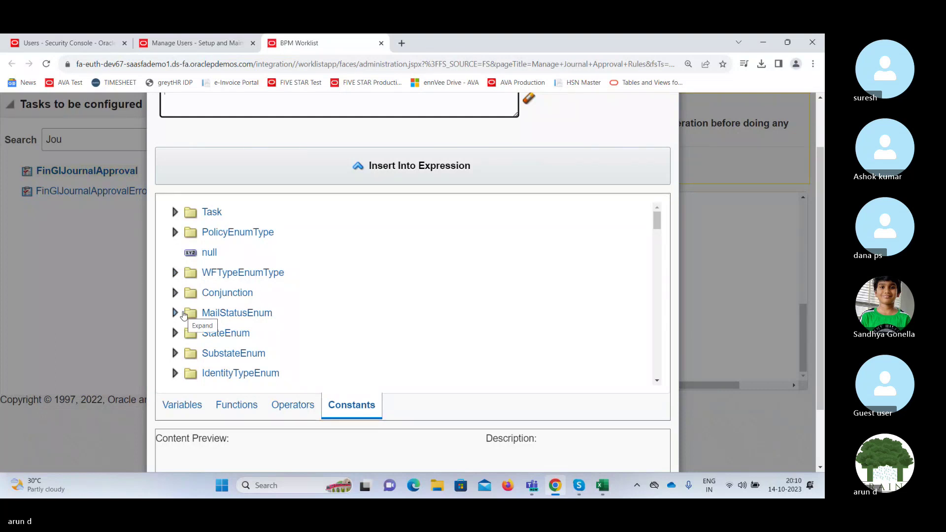
# Browse the Task and WFTypeEnumType constant folders in Expression Builder.
pyautogui.click(175, 212)
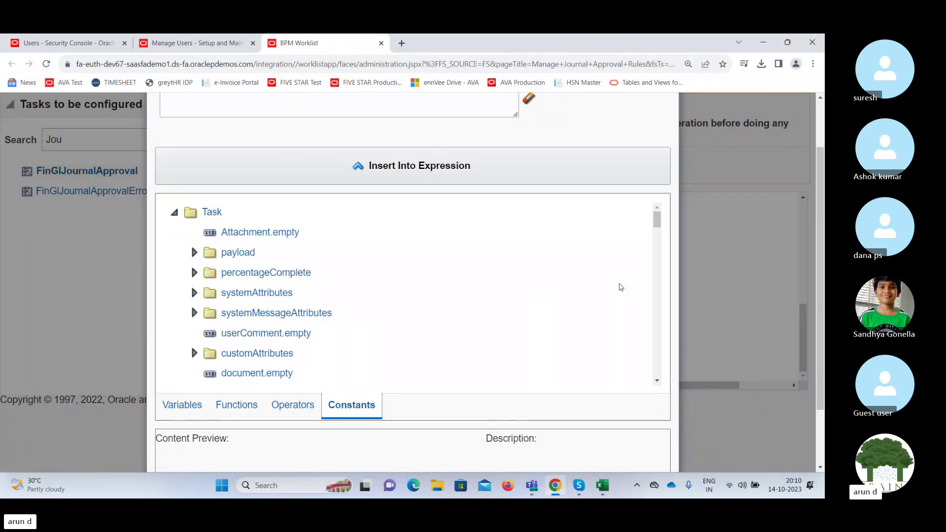
pyautogui.click(657, 381)
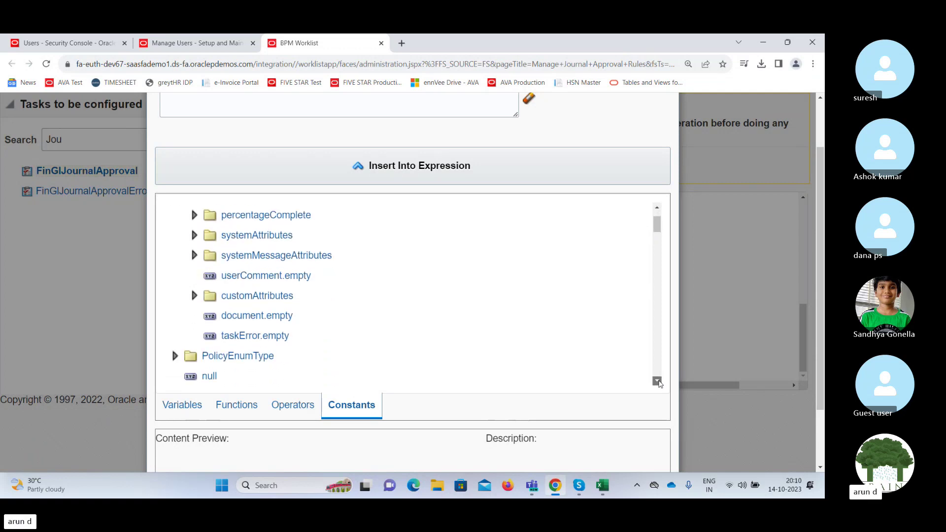
pyautogui.click(658, 381)
pyautogui.click(657, 380)
pyautogui.click(657, 380)
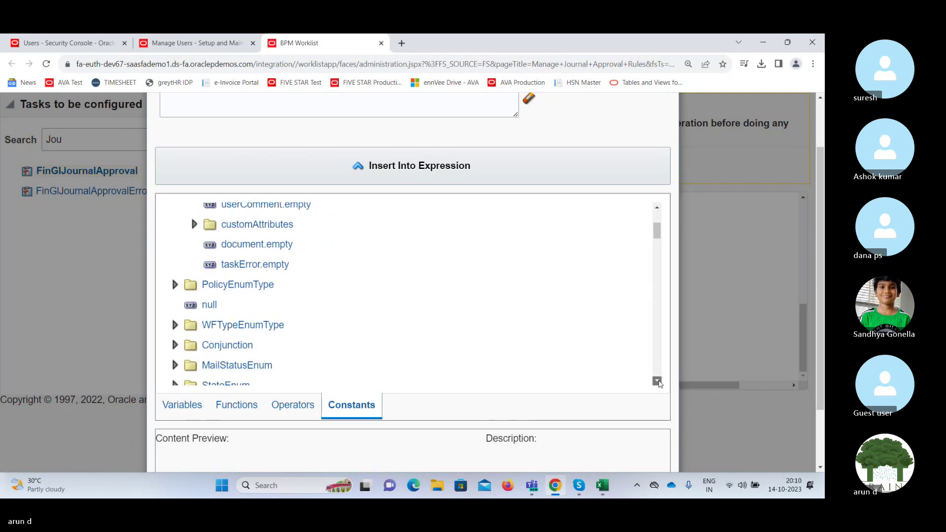
pyautogui.click(657, 381)
pyautogui.click(657, 381)
pyautogui.click(657, 380)
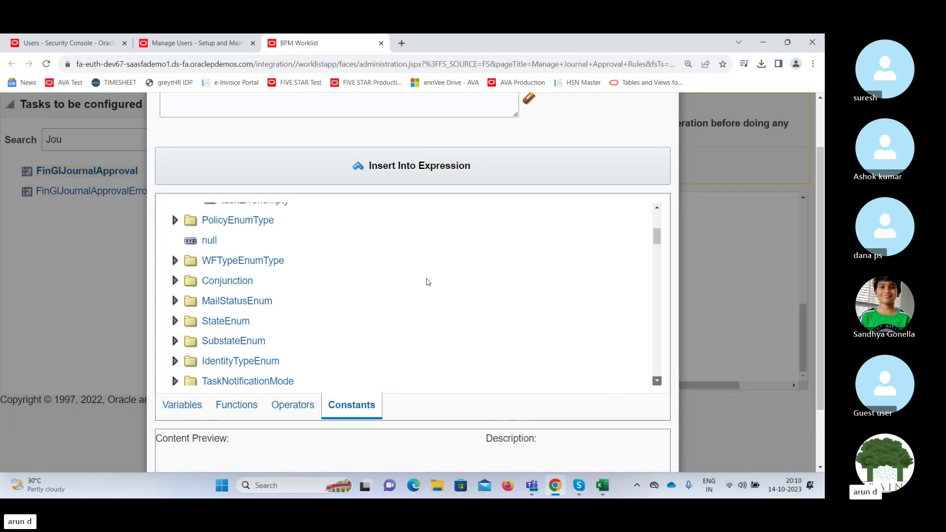
pyautogui.click(175, 260)
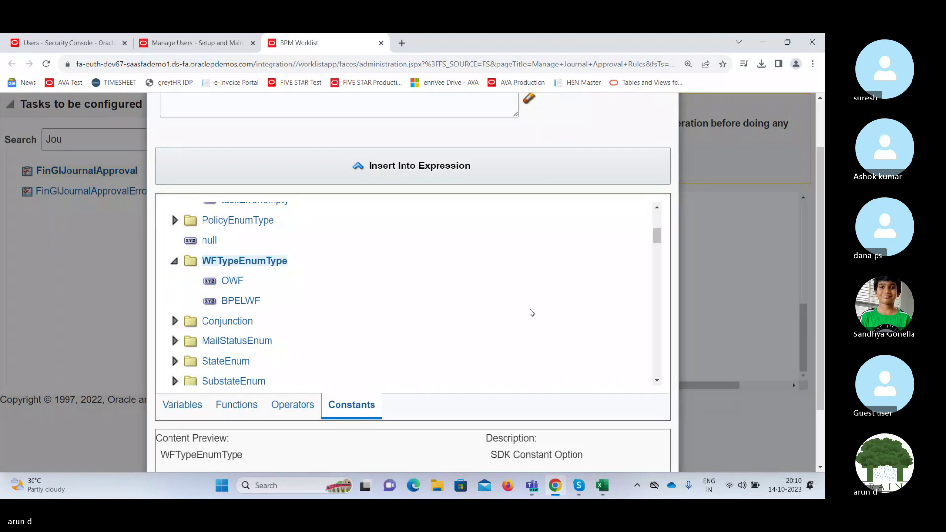
pyautogui.click(657, 382)
pyautogui.click(657, 382)
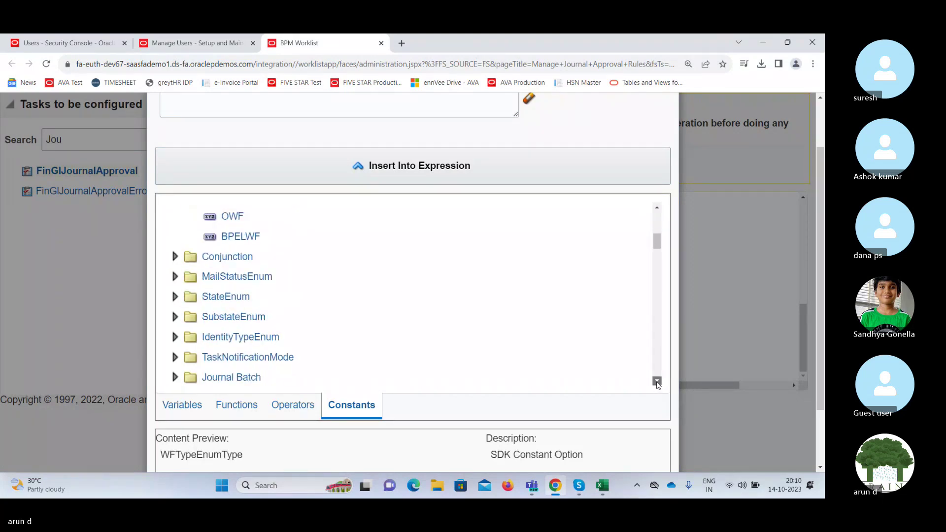
pyautogui.click(657, 382)
pyautogui.click(657, 382)
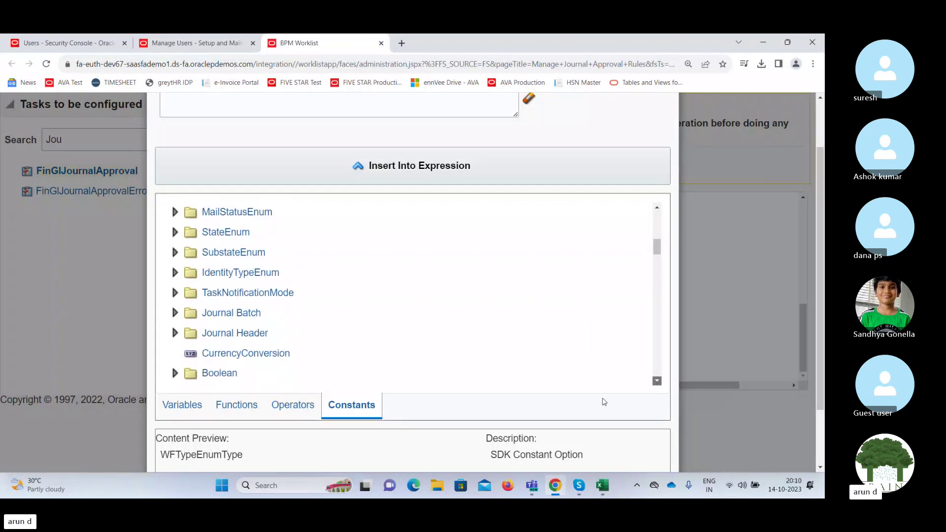
# Expand Journal Batch and put the Journal Batch Creator.empty constant into the expression.
pyautogui.click(175, 313)
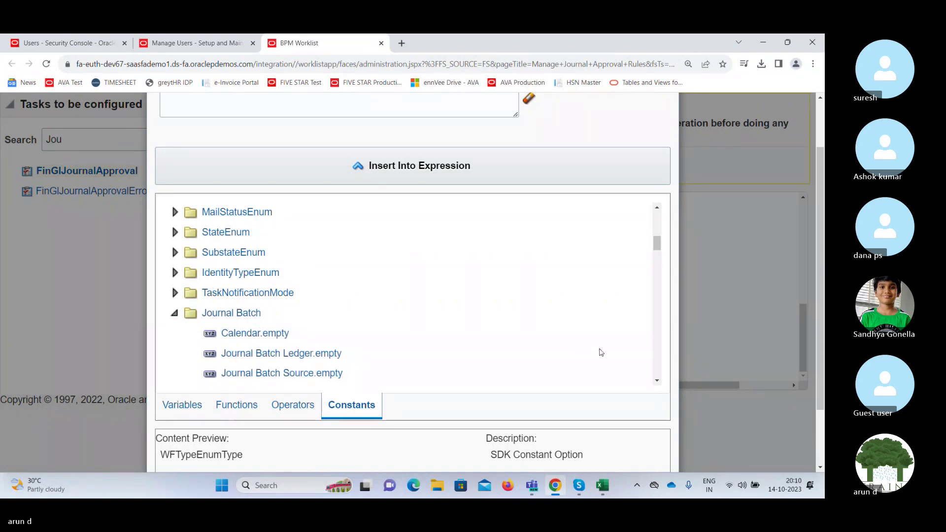
pyautogui.click(657, 382)
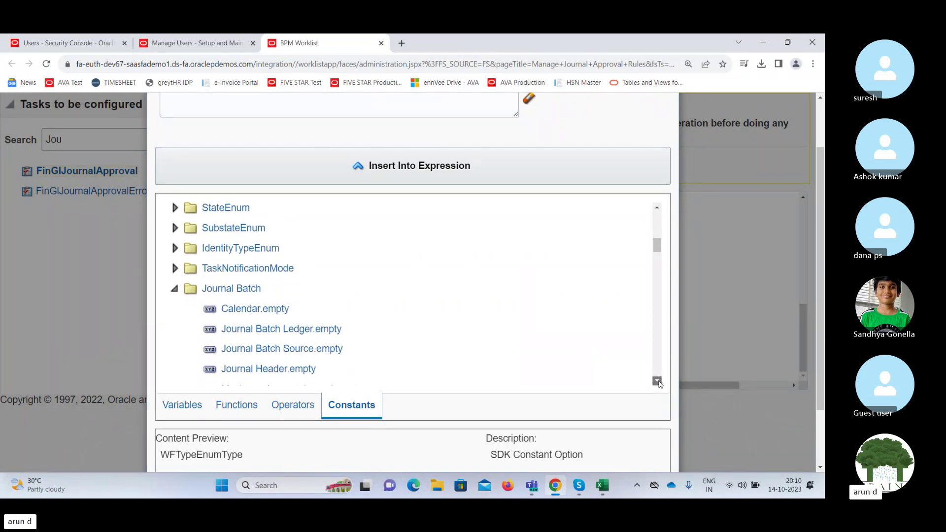
pyautogui.click(658, 381)
pyautogui.click(658, 382)
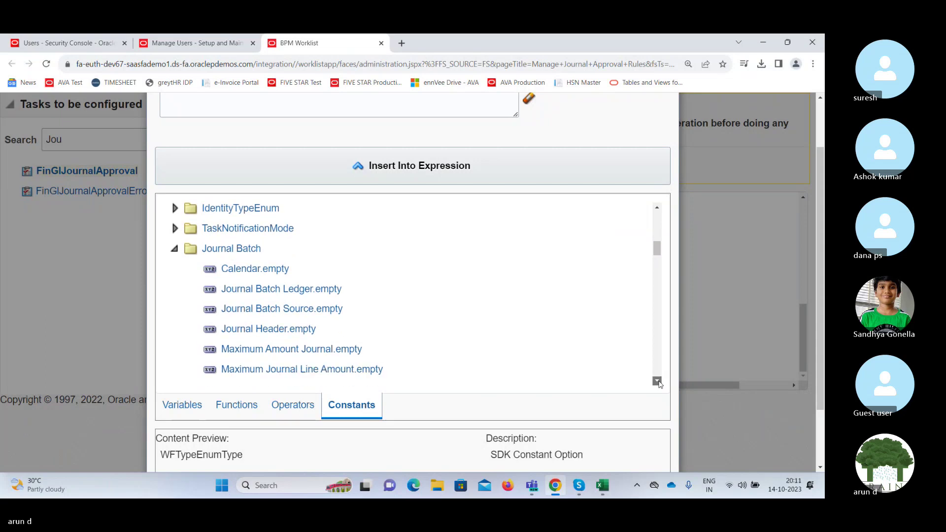
pyautogui.click(658, 382)
pyautogui.click(657, 382)
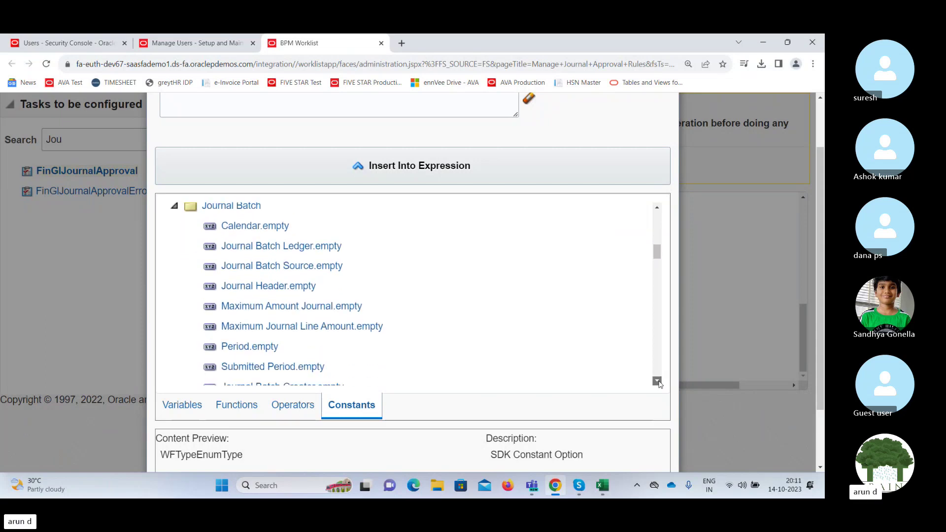
pyautogui.click(658, 382)
pyautogui.click(658, 382)
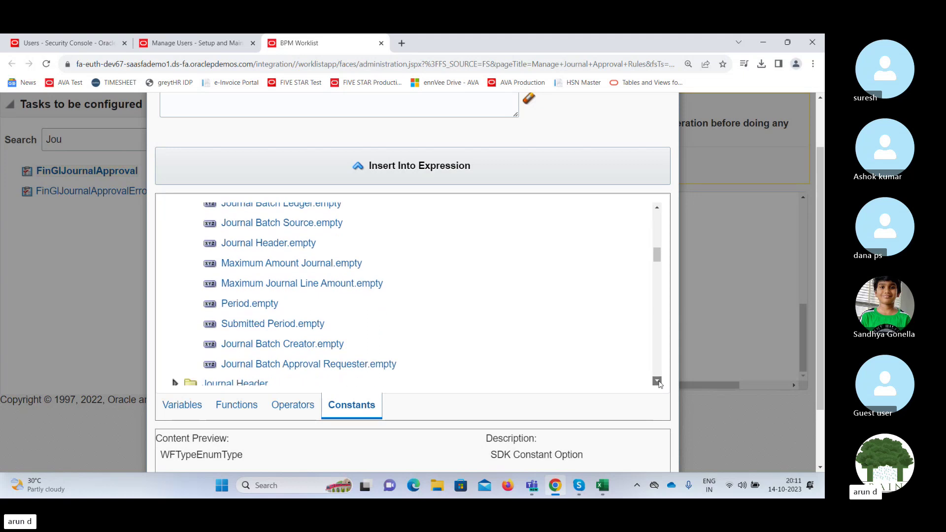
pyautogui.click(657, 382)
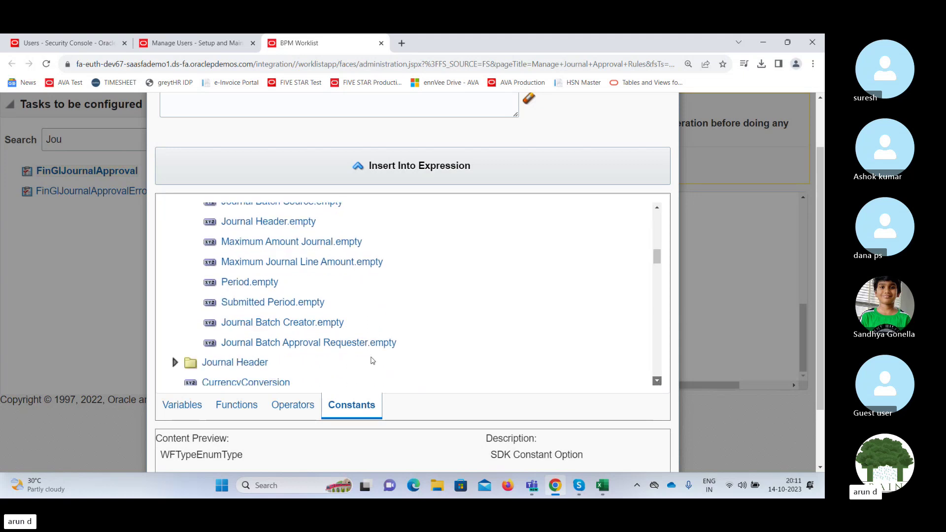
pyautogui.click(344, 323)
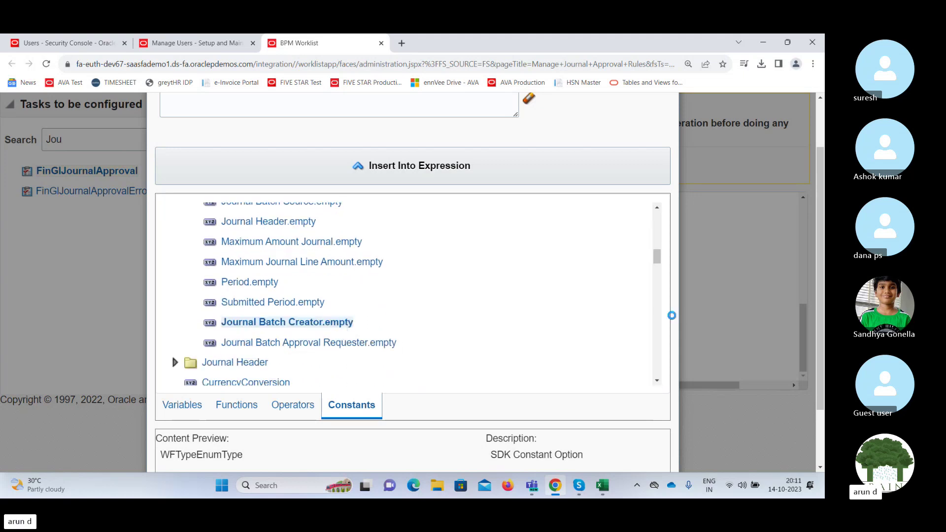
pyautogui.moveTo(335, 323); pyautogui.dragTo(344, 323)
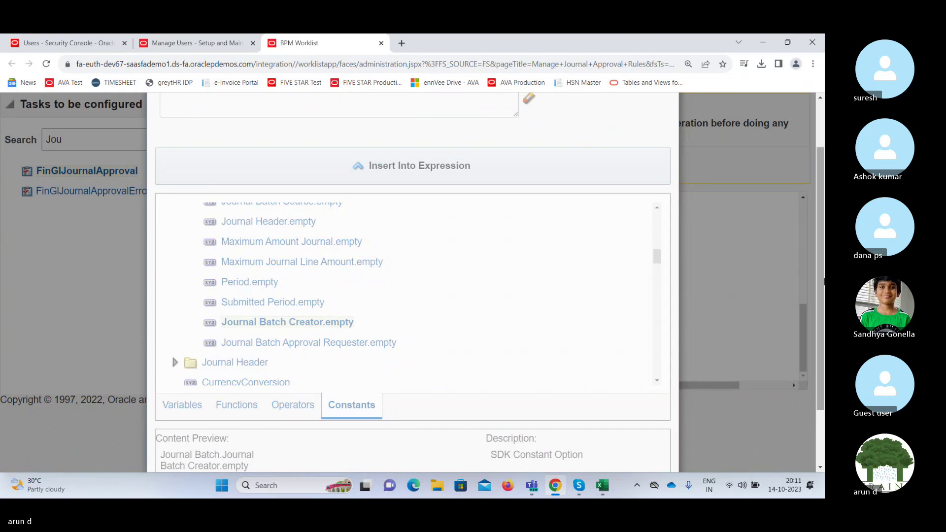
pyautogui.scroll(-2, 821, 340)
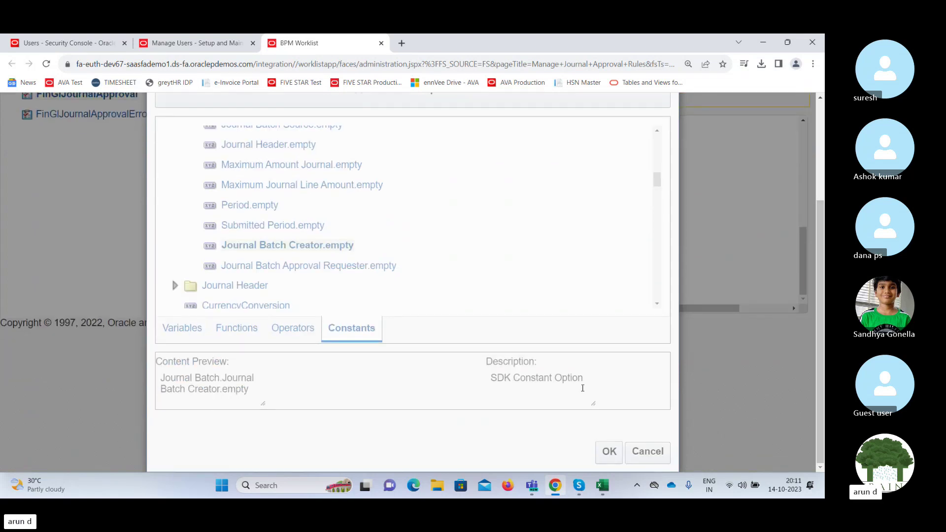
pyautogui.scroll(3, 545, 432)
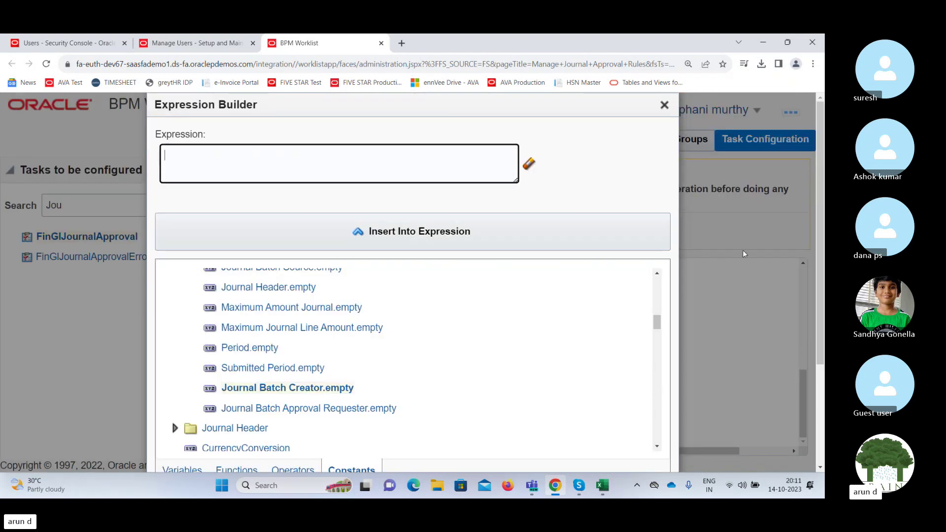
pyautogui.scroll(-3, 820, 247)
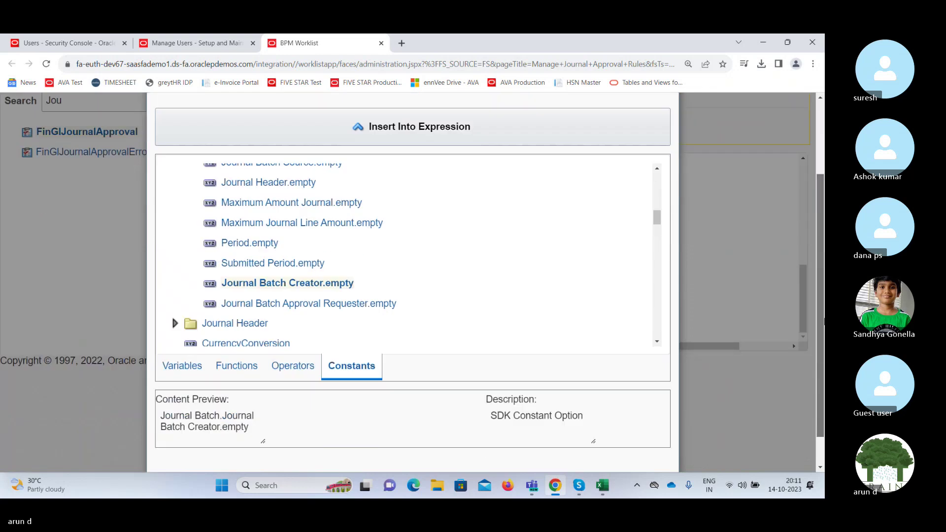
# Accept the getManager hierarchy expression as starting participant and advance to the IndiaLedger rule.
pyautogui.click(609, 452)
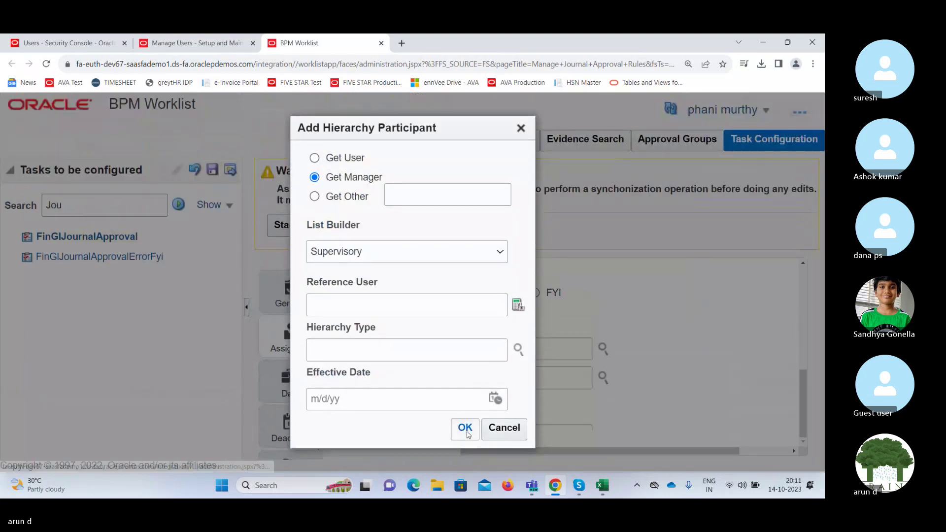
pyautogui.click(466, 430)
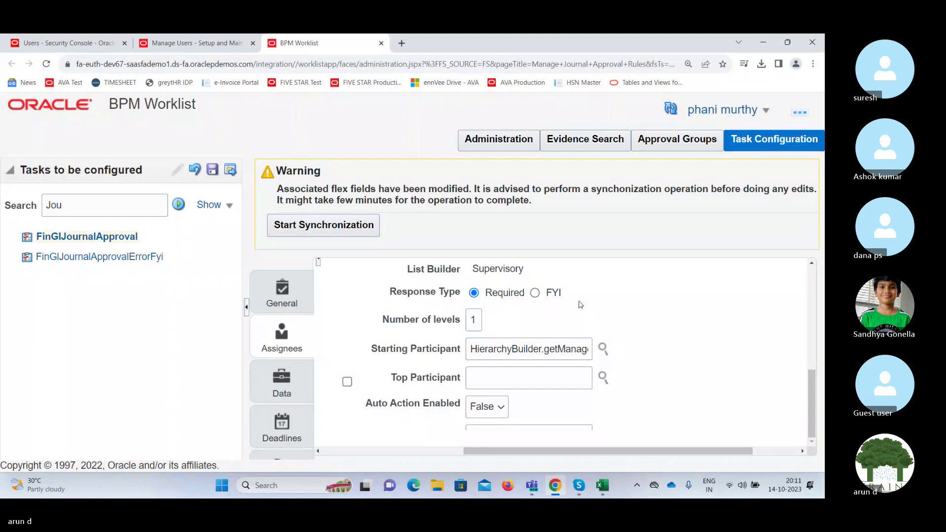
pyautogui.click(522, 374)
pyautogui.press('Tab')
pyautogui.press('Tab')
pyautogui.press('Tab')
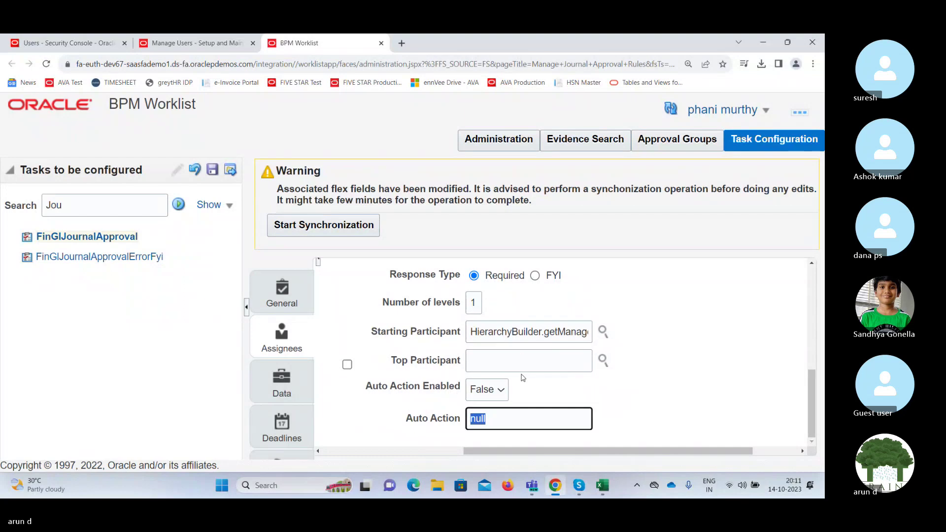
pyautogui.press('Tab')
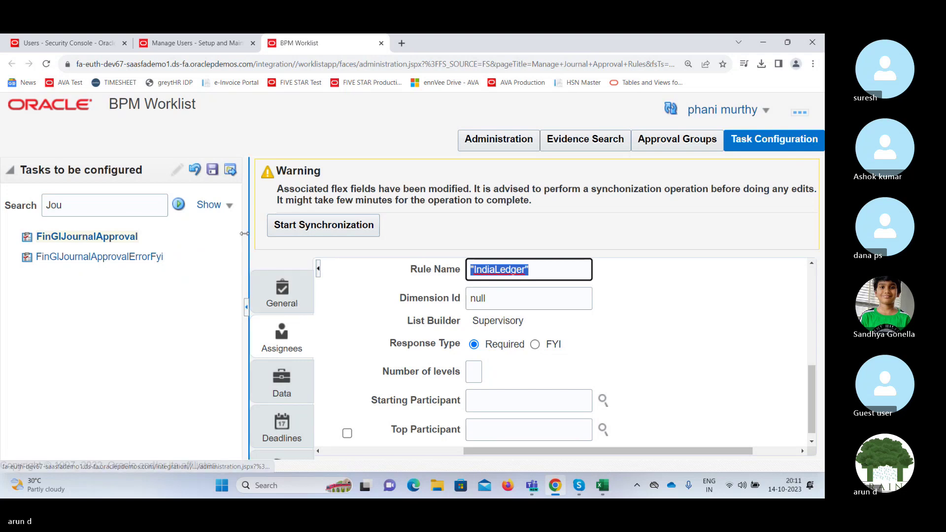
# Save the journal approval configuration without comments and dismiss the blank-expression error.
pyautogui.click(212, 173)
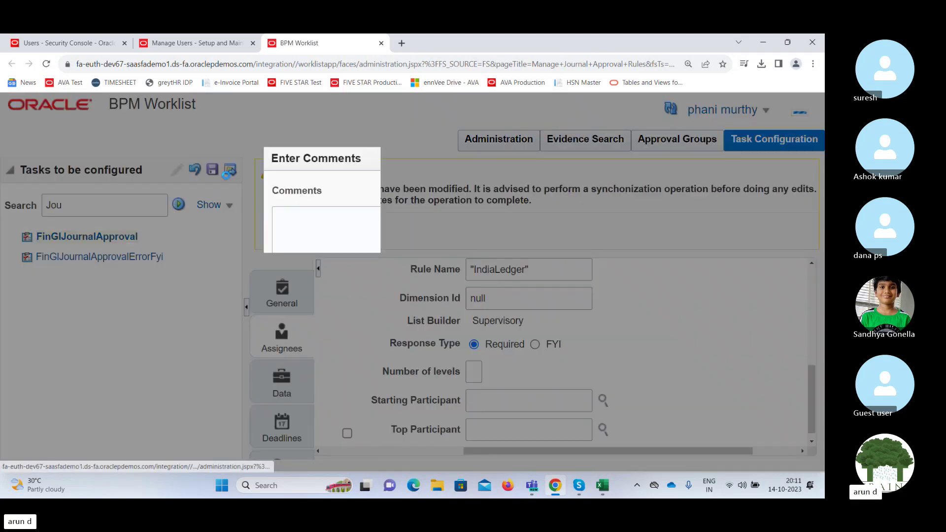
pyautogui.click(493, 397)
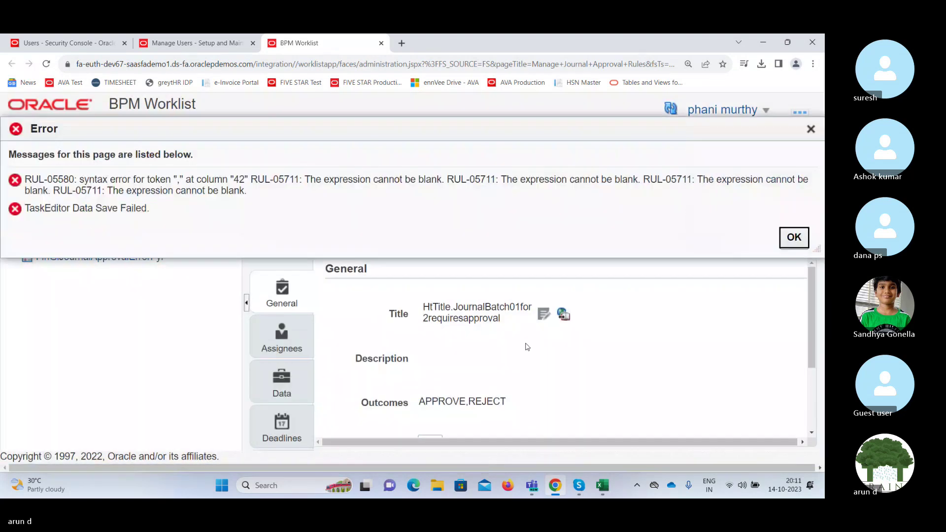
pyautogui.click(792, 237)
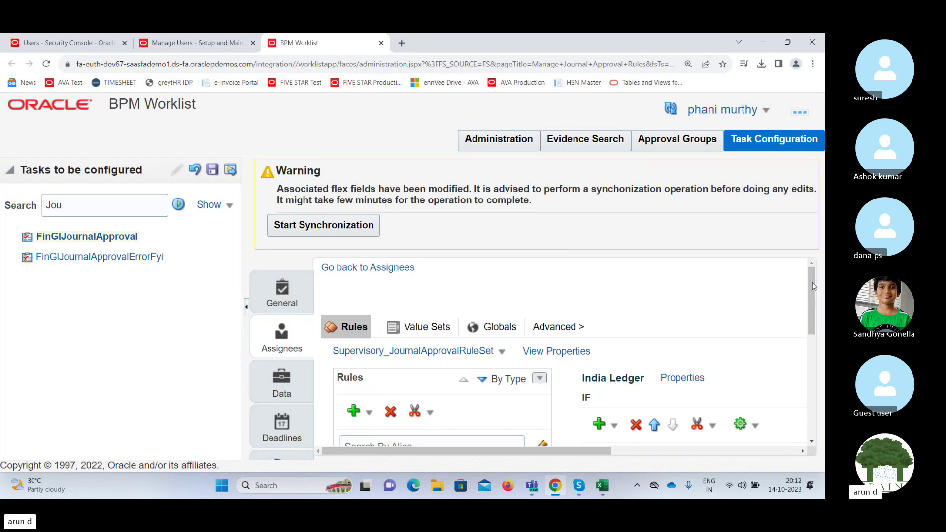
# Review the India Ledger rule's Required response, 1 level and getManager starting participant.
pyautogui.moveTo(813, 286); pyautogui.dragTo(821, 329)
pyautogui.scroll(-3, 808, 349)
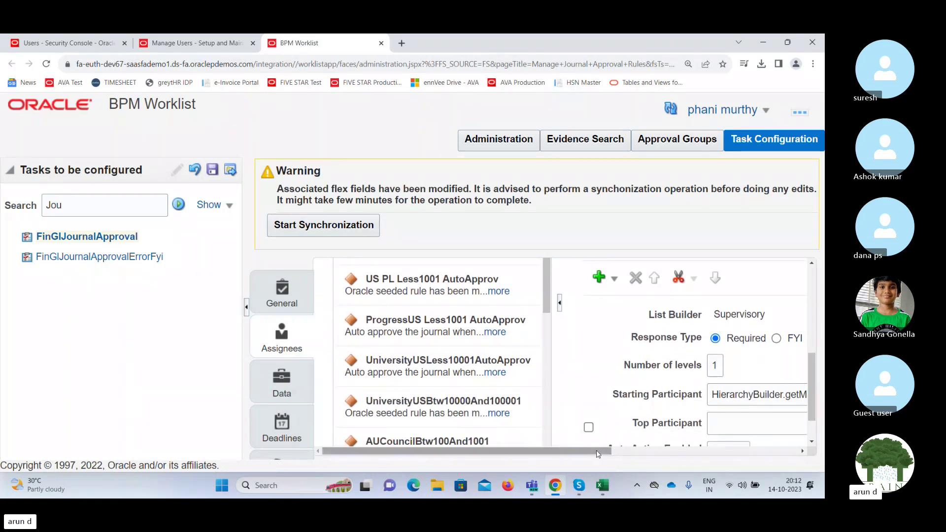
pyautogui.moveTo(598, 454); pyautogui.dragTo(723, 452)
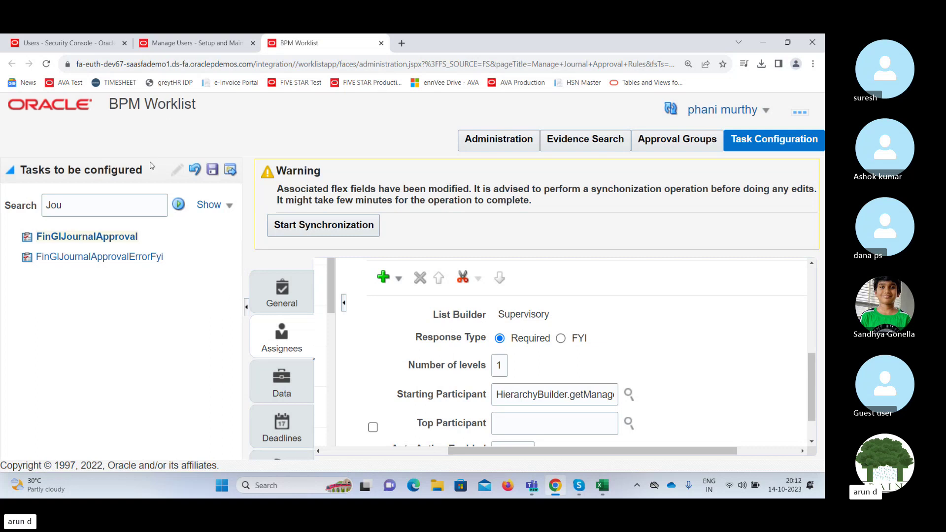
# Return to the Fusion home page and open the Journals work area for India Primary Ledger.
pyautogui.click(181, 45)
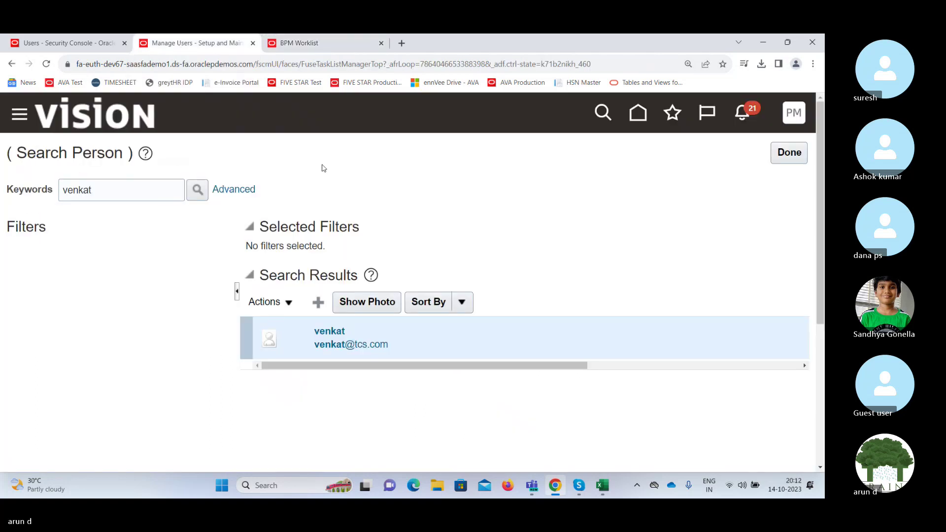
pyautogui.click(642, 120)
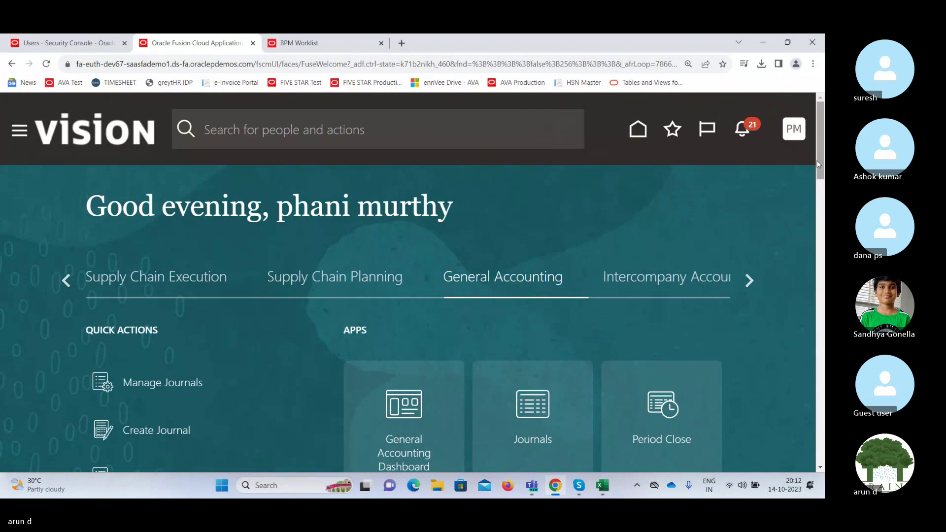
pyautogui.moveTo(821, 140); pyautogui.dragTo(822, 161)
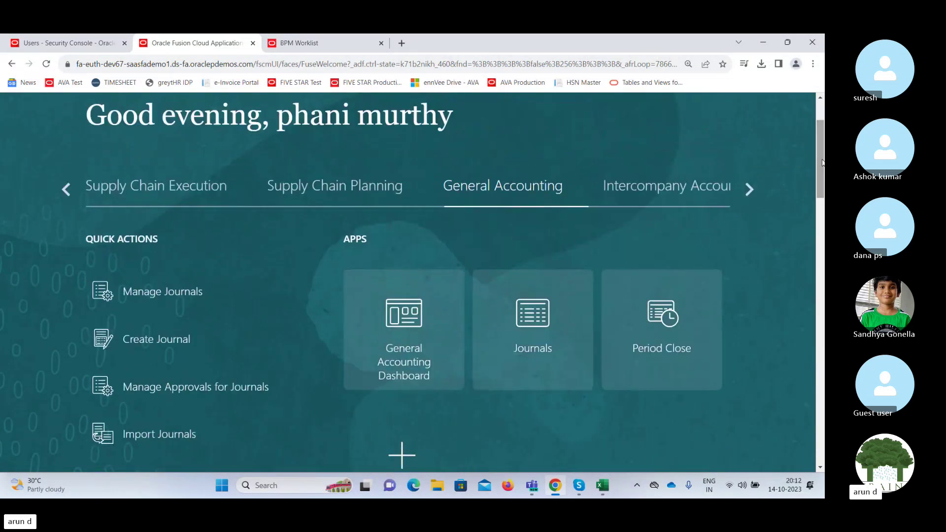
pyautogui.click(530, 320)
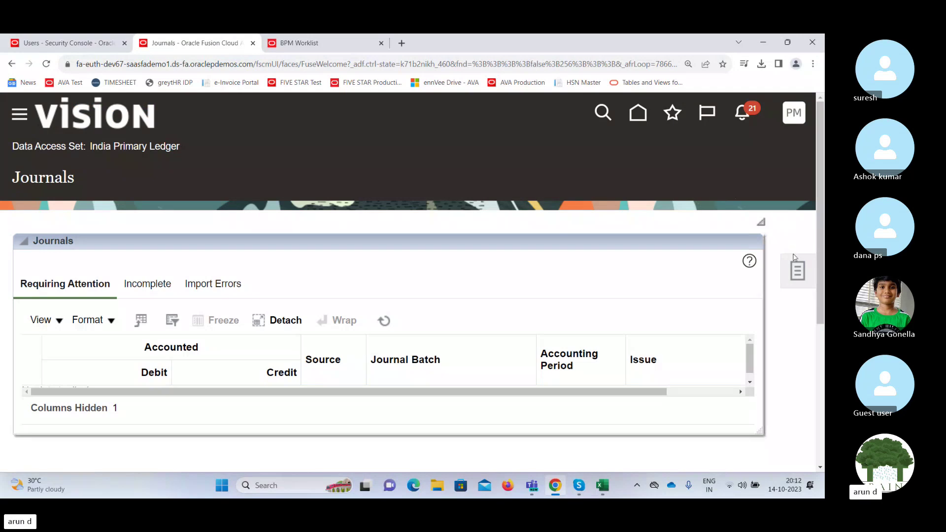
# Download the Correct Import Errors spreadsheet and open JournalCorrections (1).xlsx in Excel.
pyautogui.click(797, 270)
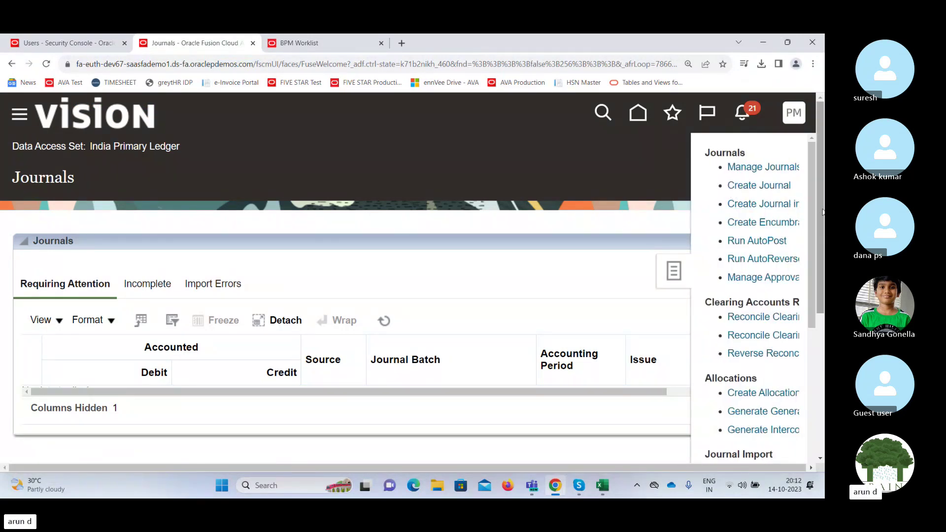
pyautogui.moveTo(822, 211); pyautogui.dragTo(824, 354)
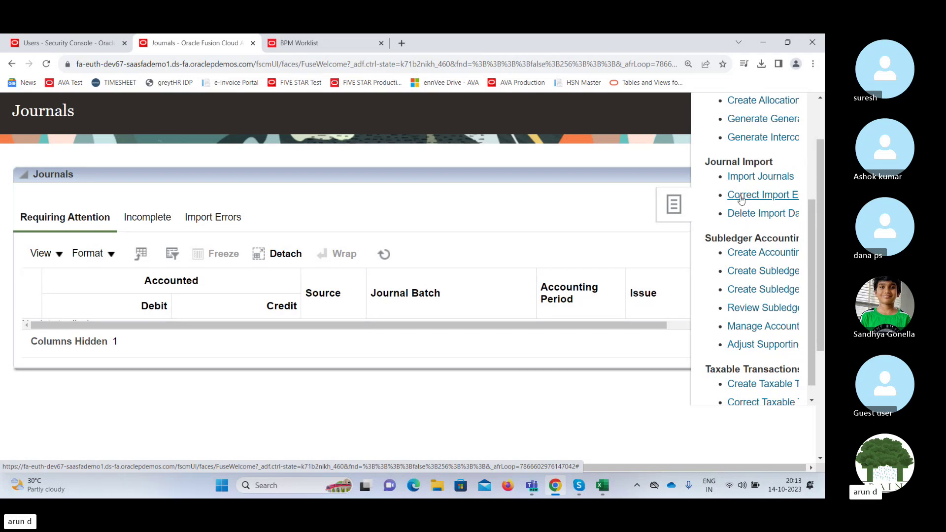
pyautogui.click(742, 199)
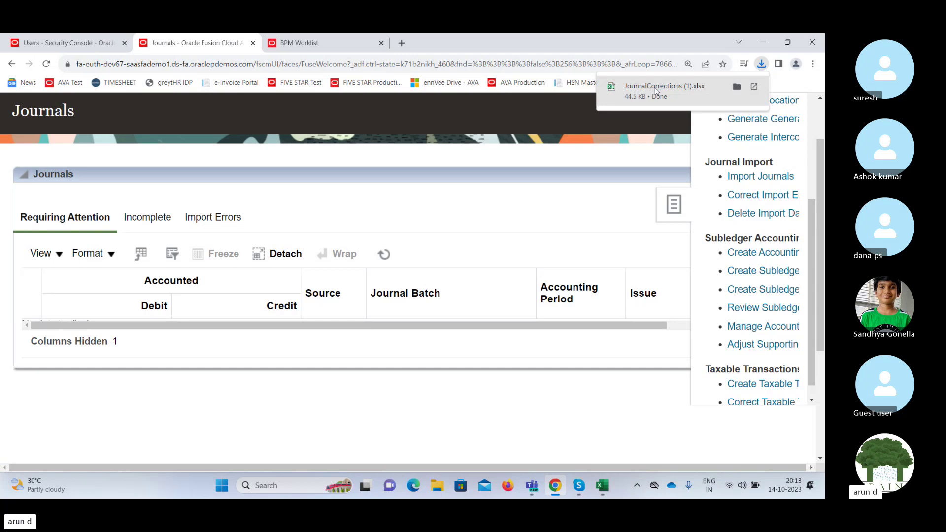
pyautogui.click(656, 91)
pyautogui.click(374, 186)
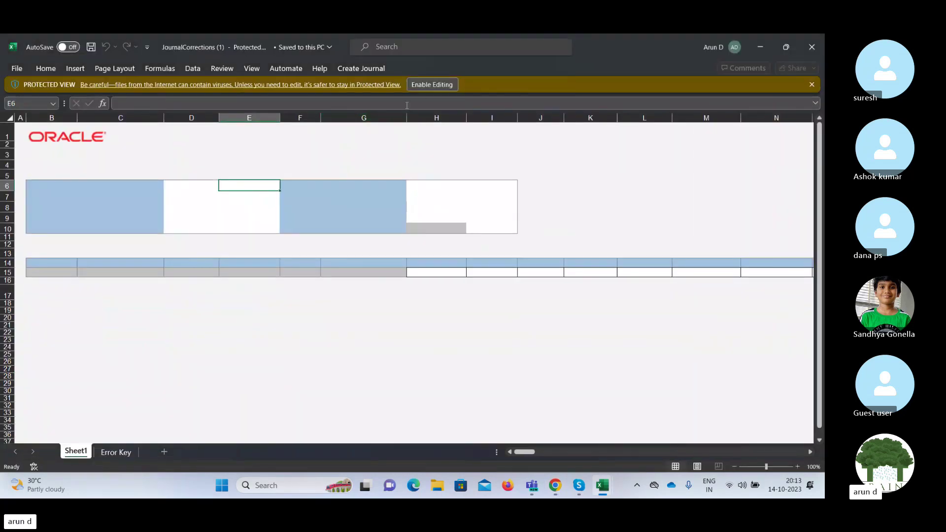
# Enable editing, connect, and sign in with the user ID and the password copied from chat.
pyautogui.click(427, 85)
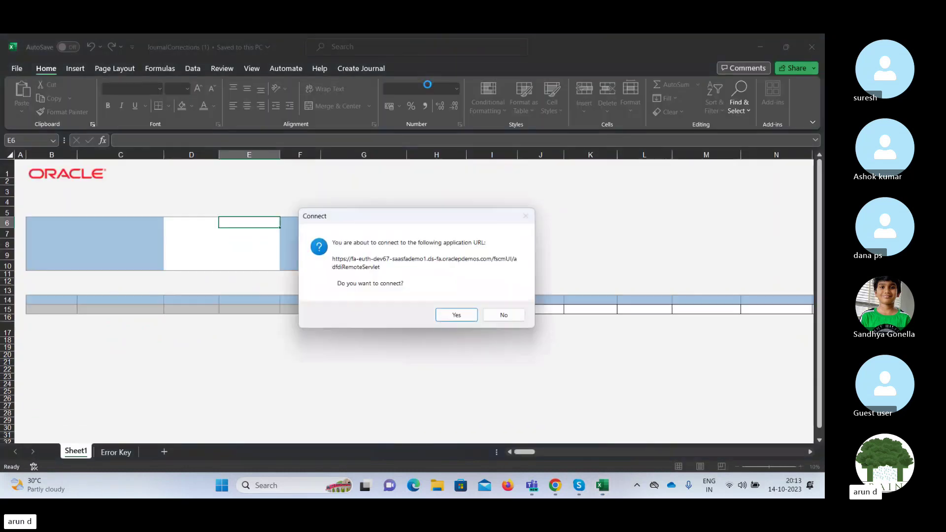
pyautogui.click(454, 316)
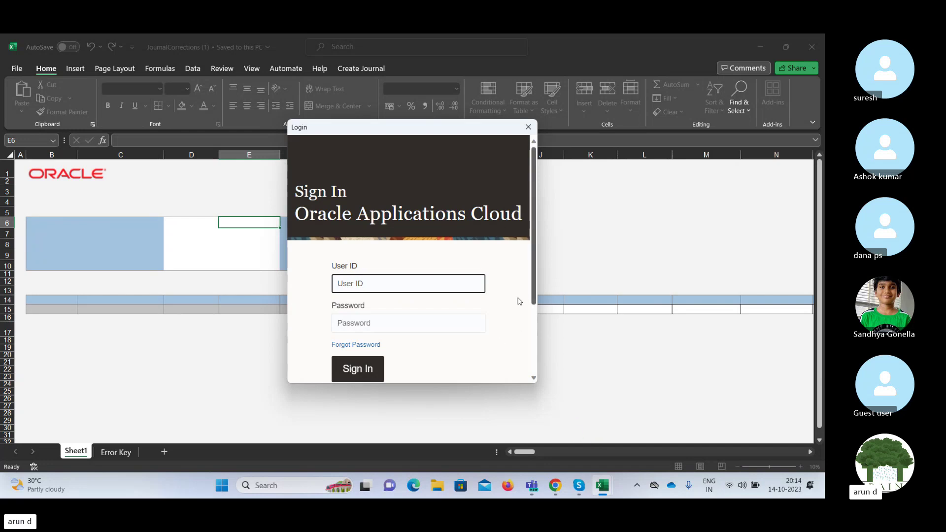
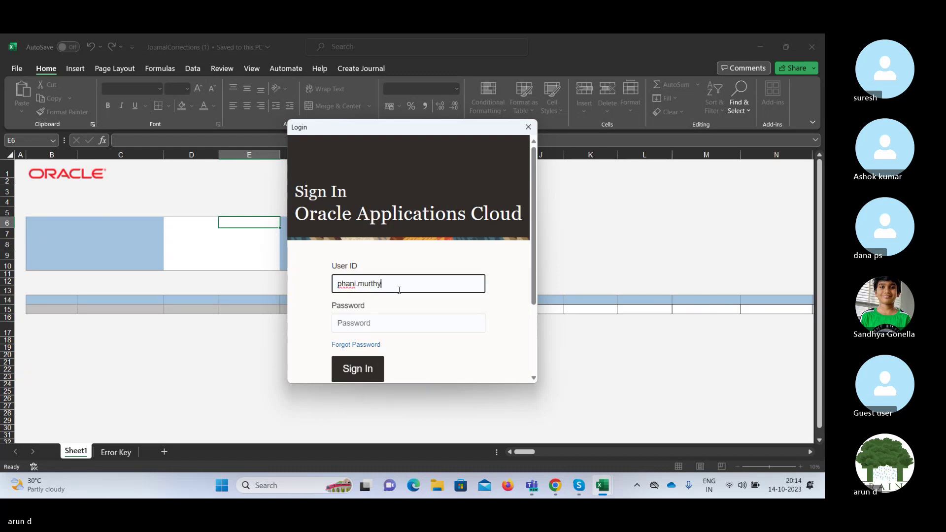
pyautogui.press('Tab')
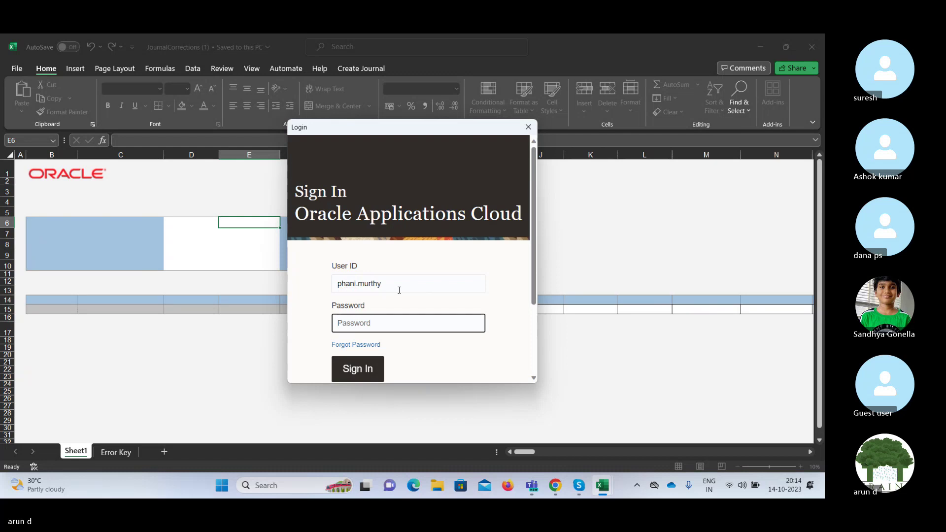
pyautogui.click(579, 485)
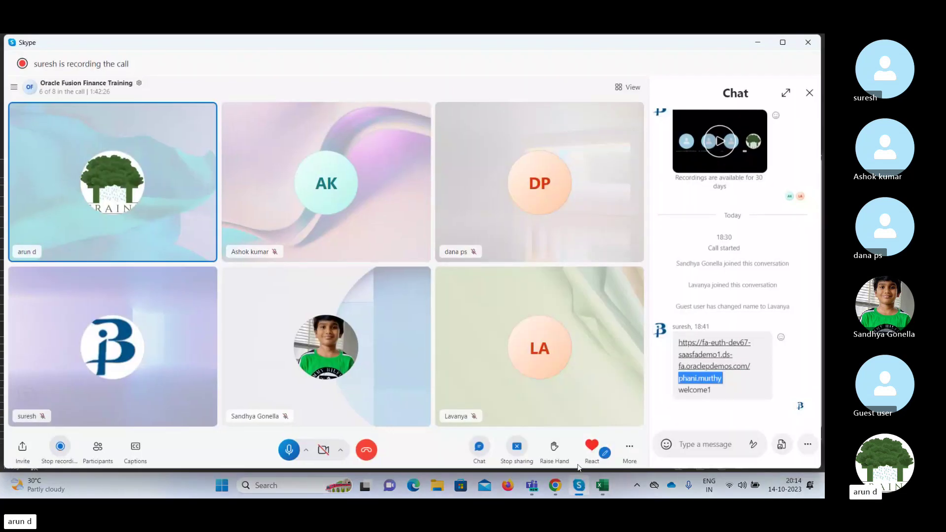
pyautogui.doubleClick(700, 390)
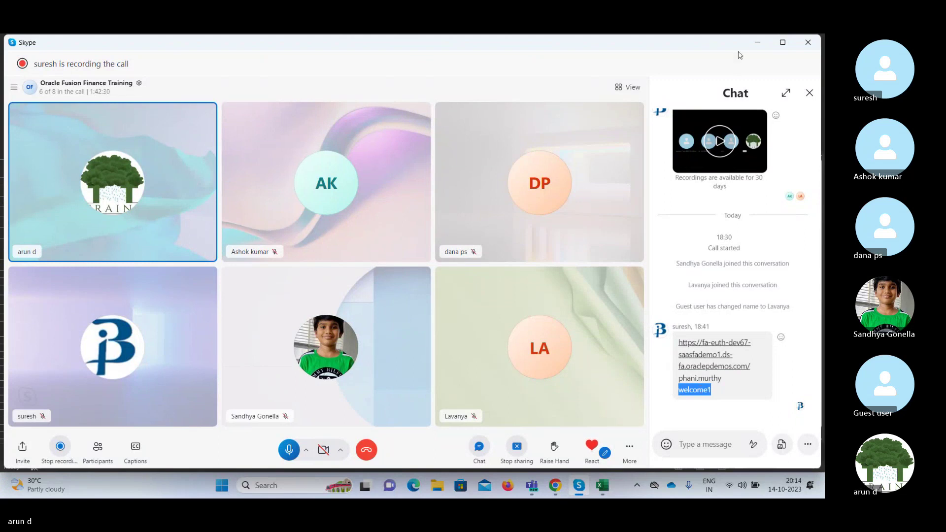
pyautogui.click(756, 44)
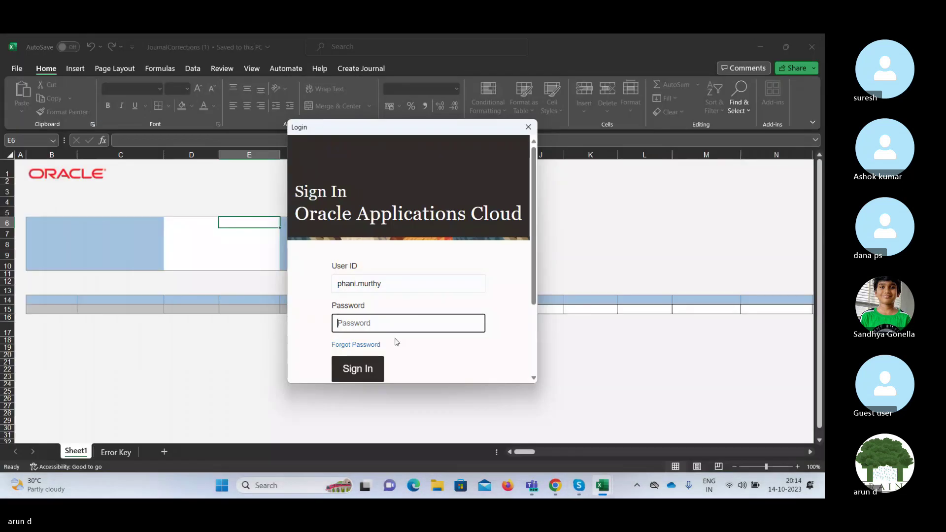
pyautogui.hotkey('ctrl', 'v')
pyautogui.click(363, 369)
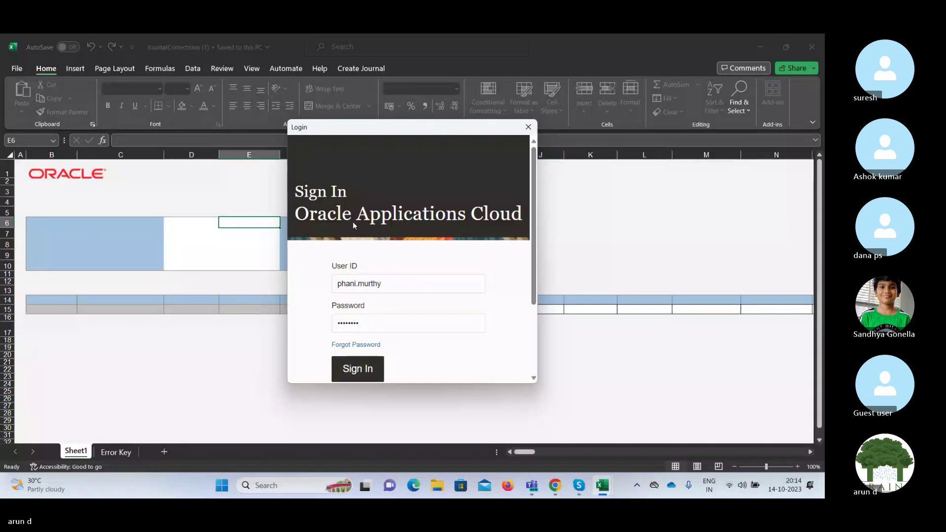
pyautogui.click(361, 372)
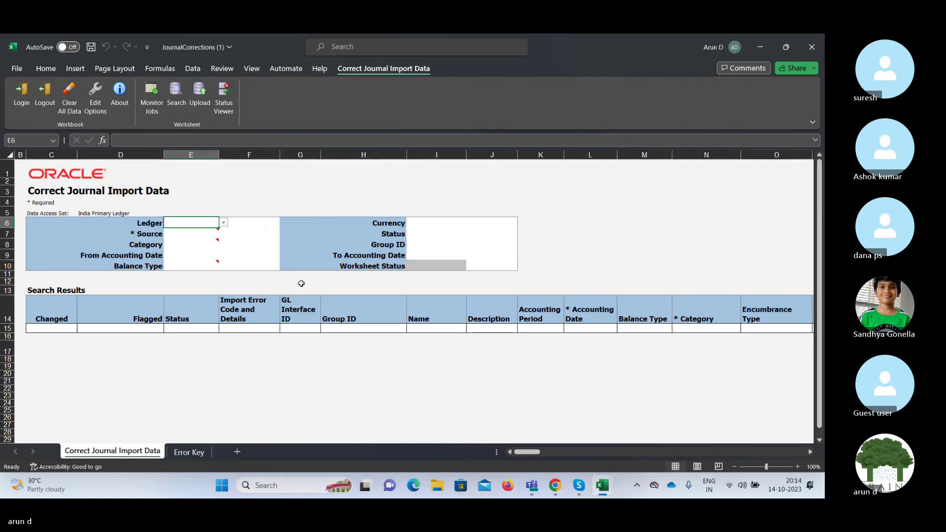
# Set Ledger to India Primary Ledger and Source to Payables, found by searching 'Paya'.
pyautogui.click(224, 223)
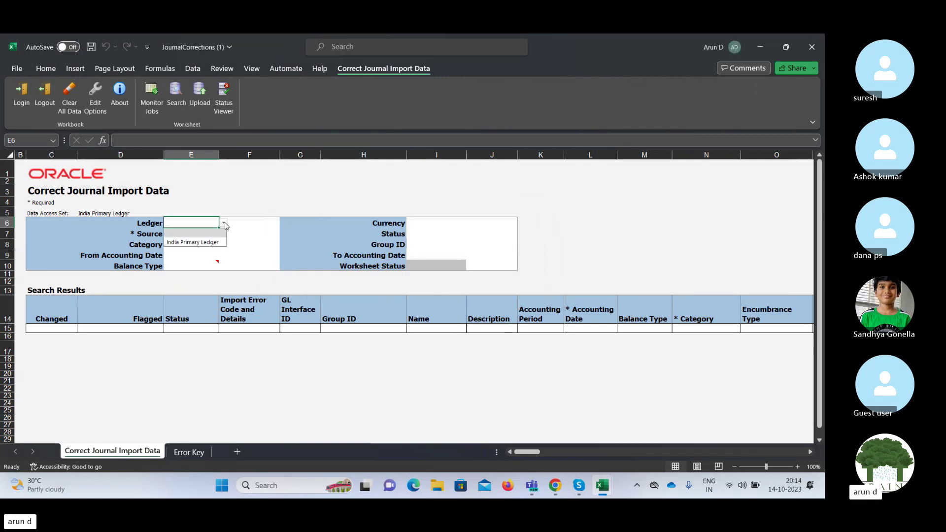
pyautogui.click(196, 242)
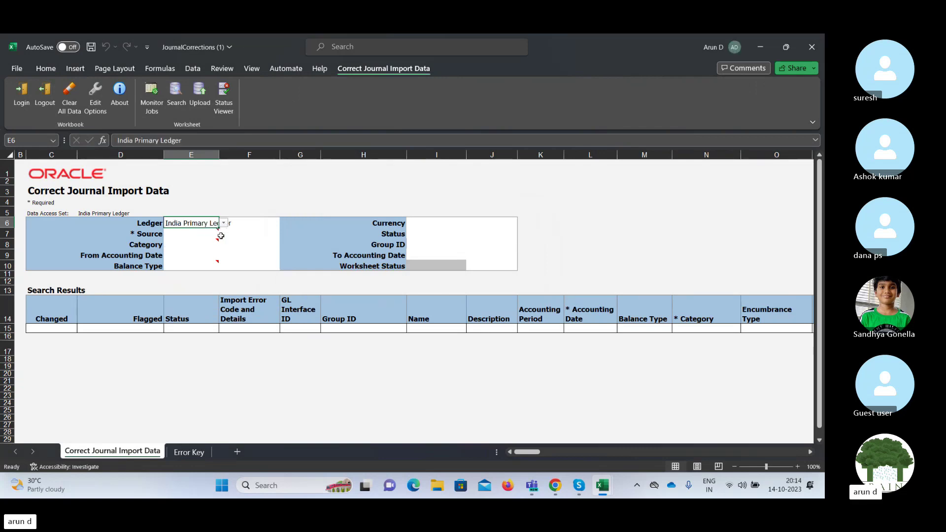
pyautogui.click(210, 235)
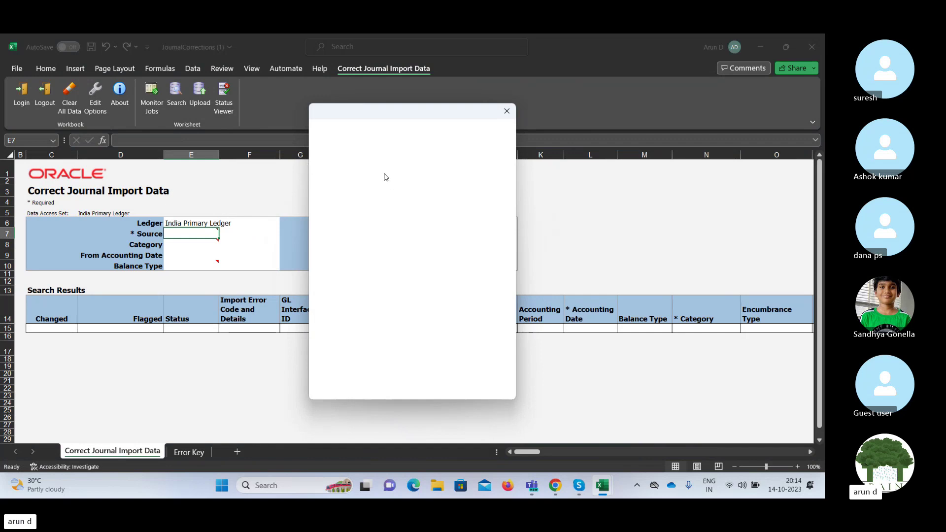
pyautogui.click(387, 148)
pyautogui.write('Prime Dis')
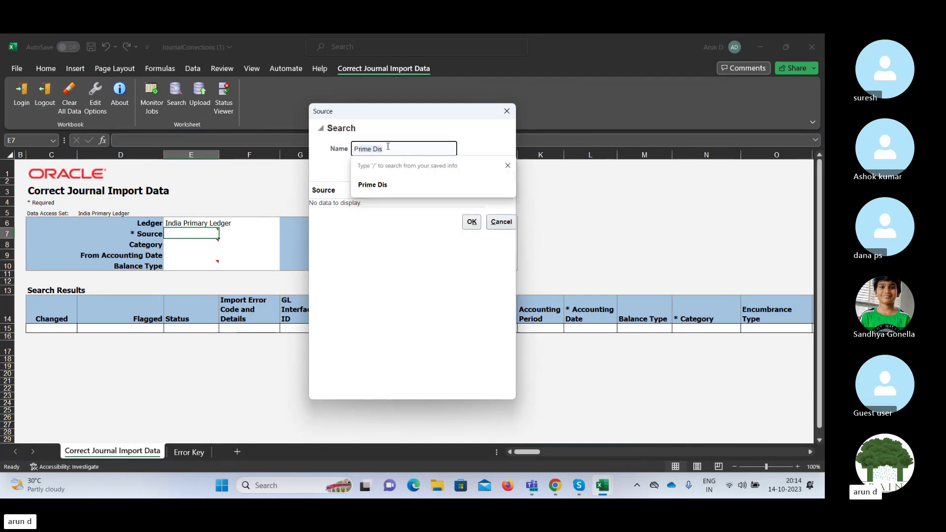
pyautogui.hotkey('ctrl', 'a')
pyautogui.write('Paya')
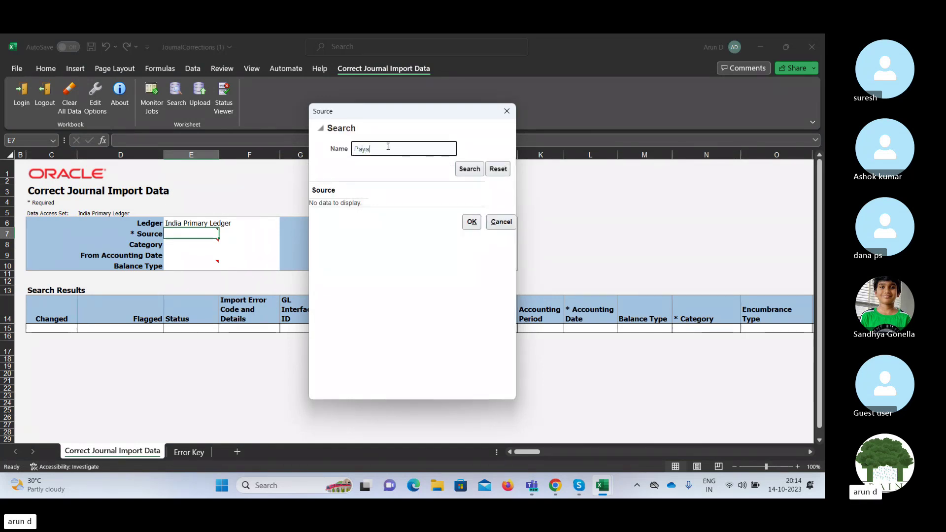
pyautogui.press('Return')
pyautogui.click(336, 207)
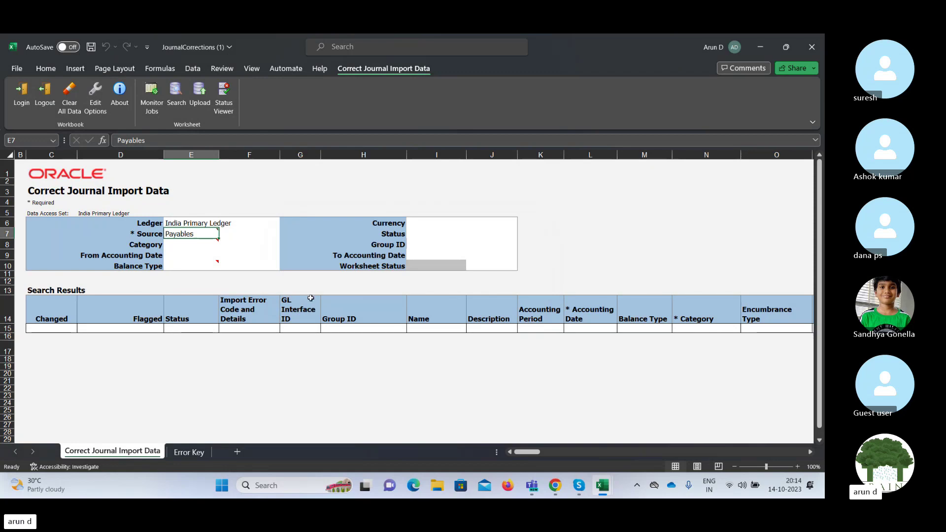
# Run the Payables import-error search, close the Status Viewer, and browse the empty results sheet.
pyautogui.click(176, 102)
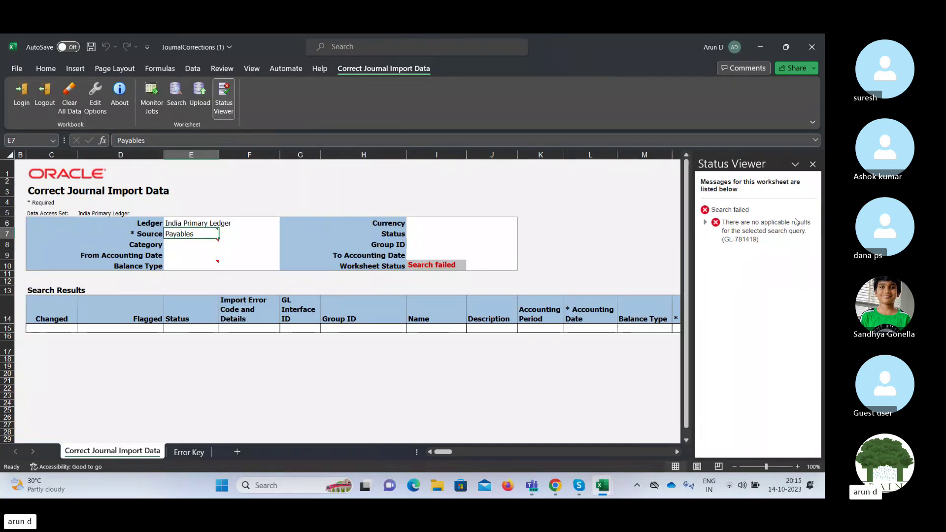
pyautogui.click(812, 164)
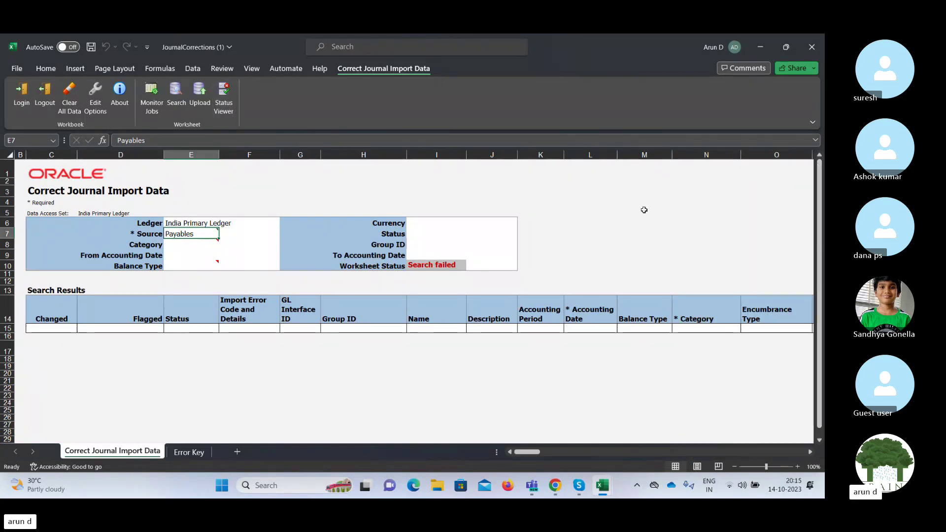
pyautogui.click(354, 200)
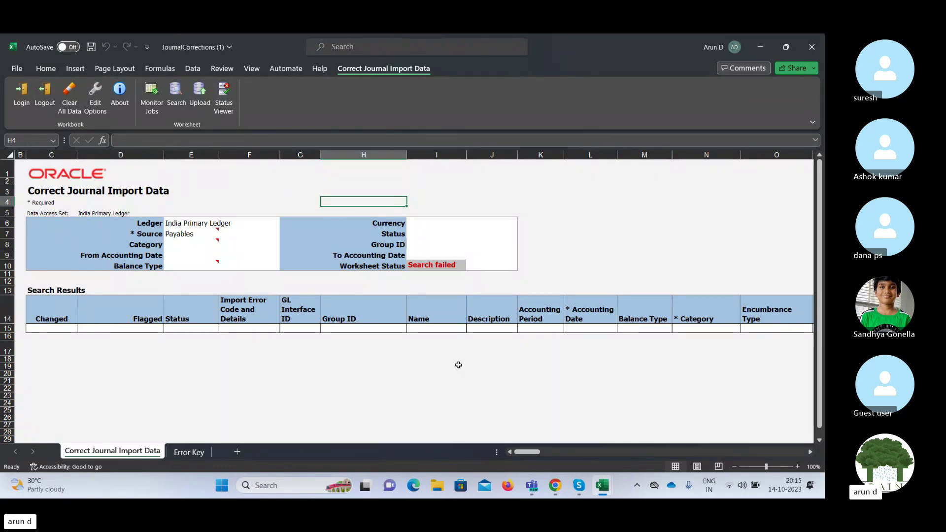
pyautogui.press('Right')
pyautogui.press('Right')
pyautogui.press('Right')
pyautogui.press('Right')
pyautogui.press('Right')
pyautogui.press('Right')
pyautogui.press('Right')
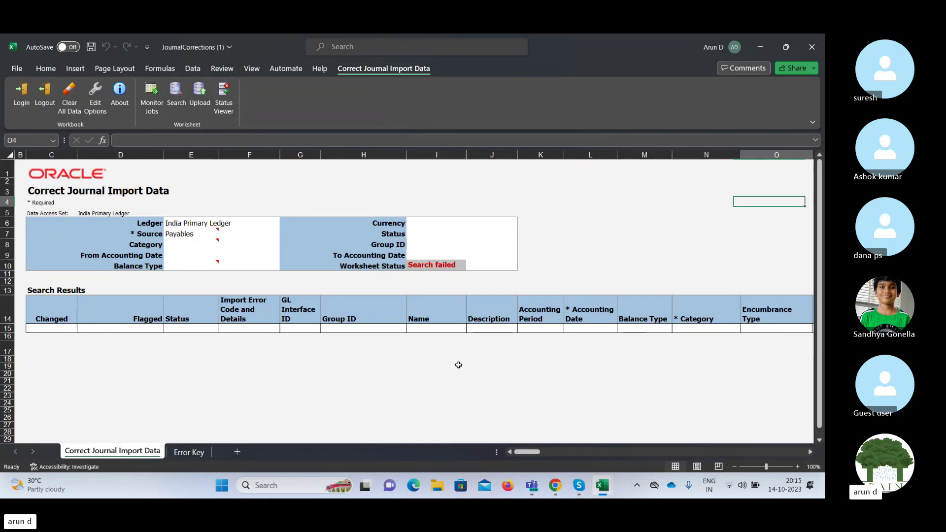
pyautogui.press('Right')
pyautogui.press('Right')
pyautogui.press('Right')
pyautogui.press('Right')
pyautogui.press('Right')
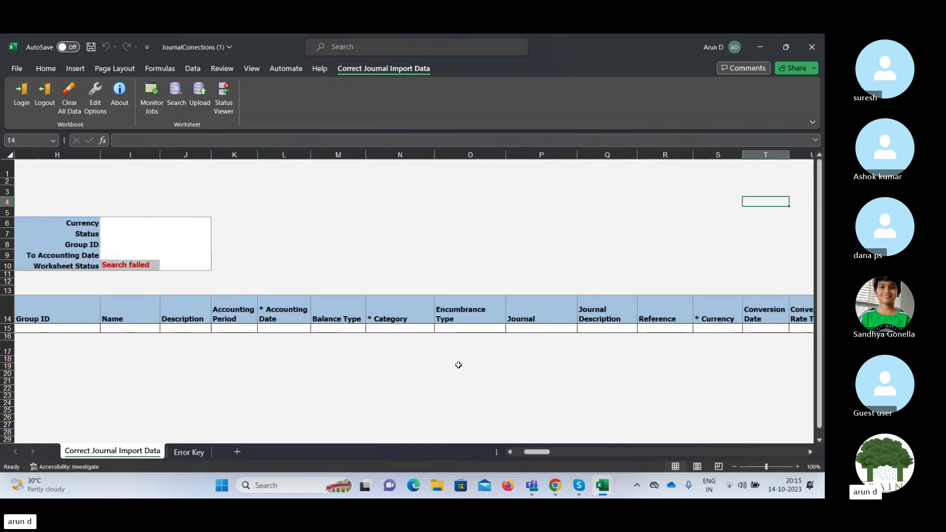
pyautogui.press('Left')
pyautogui.press('Left')
pyautogui.press('Left')
pyautogui.press('Left')
pyautogui.press('Left')
pyautogui.press('Left')
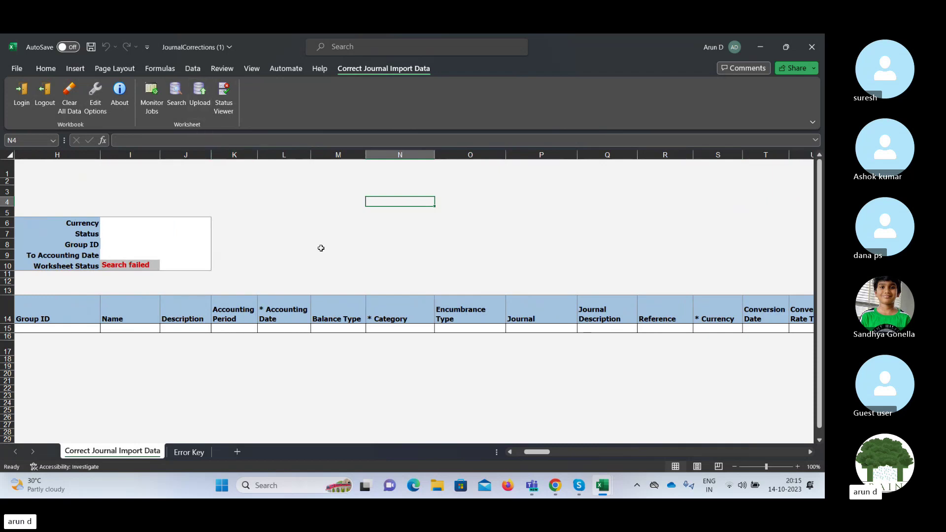
pyautogui.press('Left')
pyautogui.press('Left')
pyautogui.press('Left')
pyautogui.press('Left')
pyautogui.press('Left')
pyautogui.press('Left')
pyautogui.press('Left')
pyautogui.press('Left')
pyautogui.press('Left')
pyautogui.press('Left')
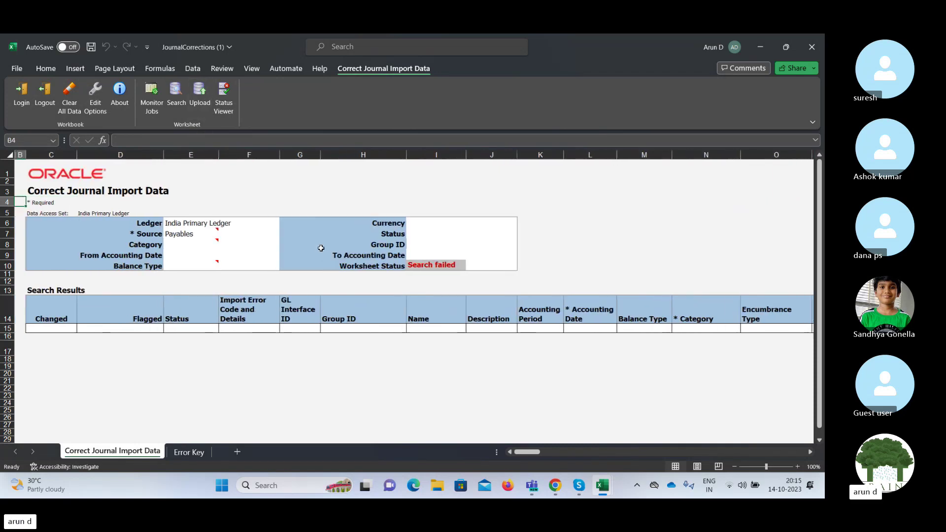
pyautogui.press('Down')
pyautogui.press('Down')
pyautogui.press('Down')
pyautogui.press('Down')
pyautogui.press('Down')
pyautogui.press('Down')
pyautogui.press('Down')
pyautogui.press('Down')
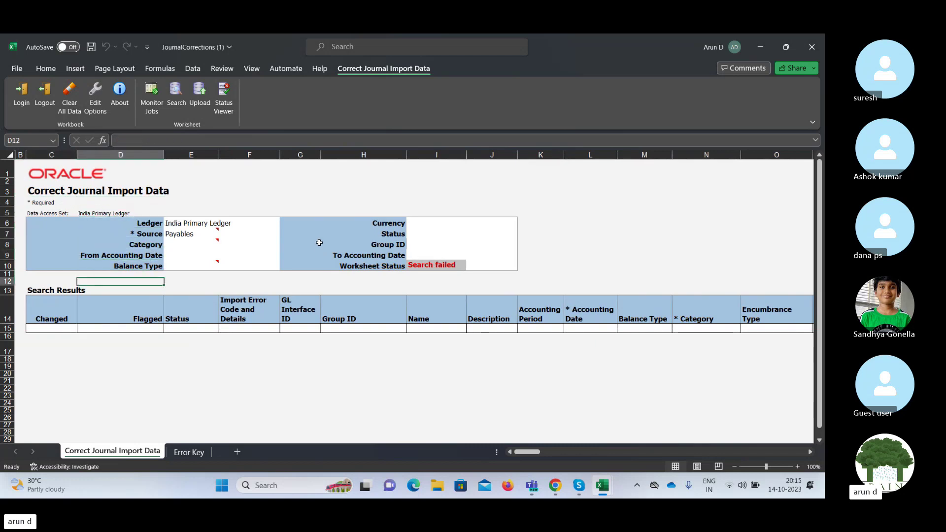
# Minimize the JournalCorrections workbook and bring back the Fusion Journals page in Chrome.
pyautogui.click(755, 51)
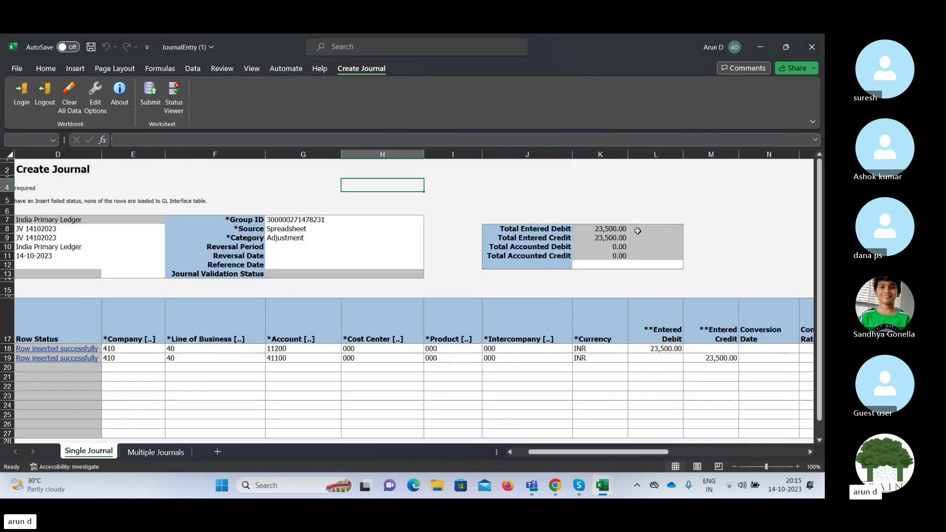
pyautogui.click(555, 485)
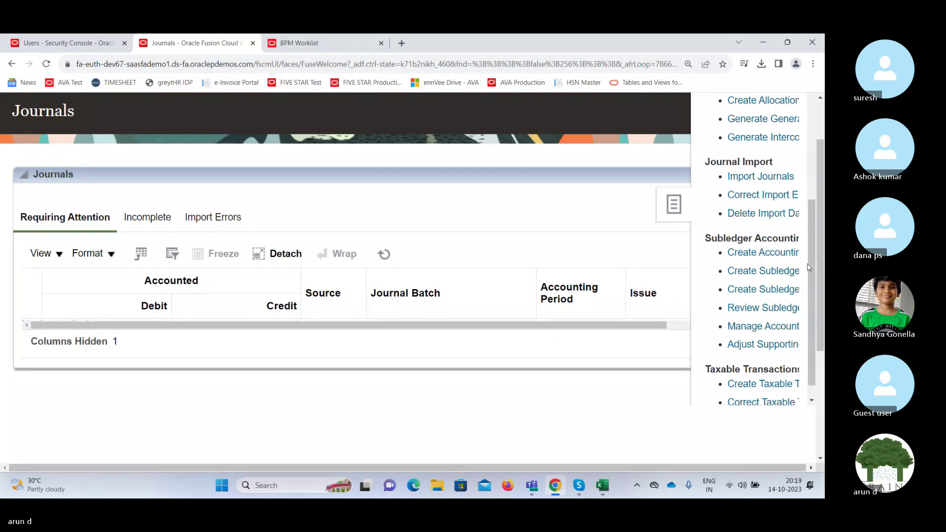
pyautogui.moveTo(821, 265)
pyautogui.mouseDown()
pyautogui.moveTo(819, 233)
pyautogui.moveTo(808, 252)
pyautogui.mouseUp()
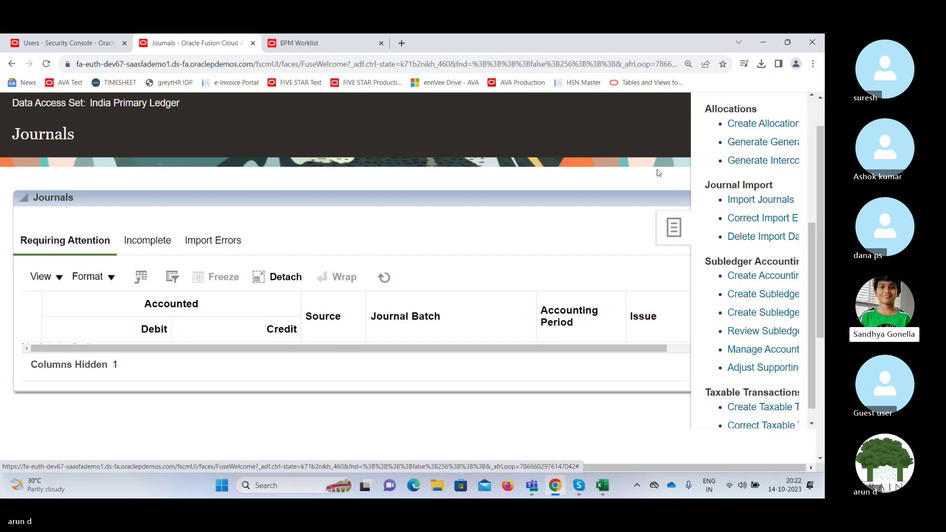
pyautogui.moveTo(814, 227); pyautogui.dragTo(814, 99)
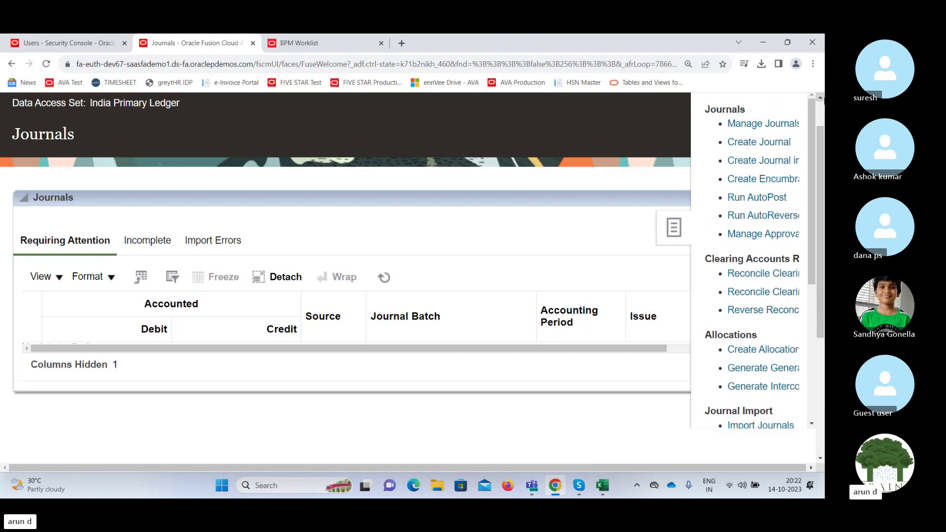
pyautogui.scroll(1, 822, 153)
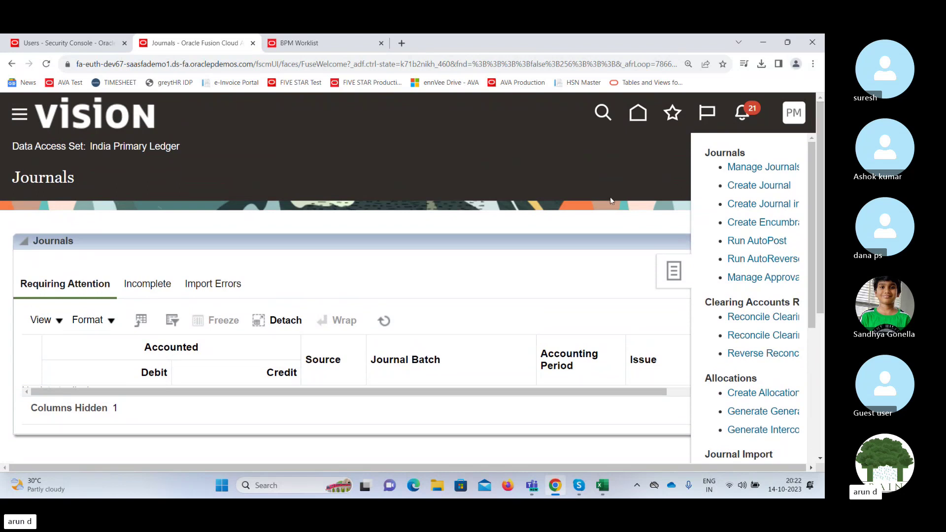
# Return to the home page and open Period Close for India Primary Ledger, period 10-23.
pyautogui.click(636, 124)
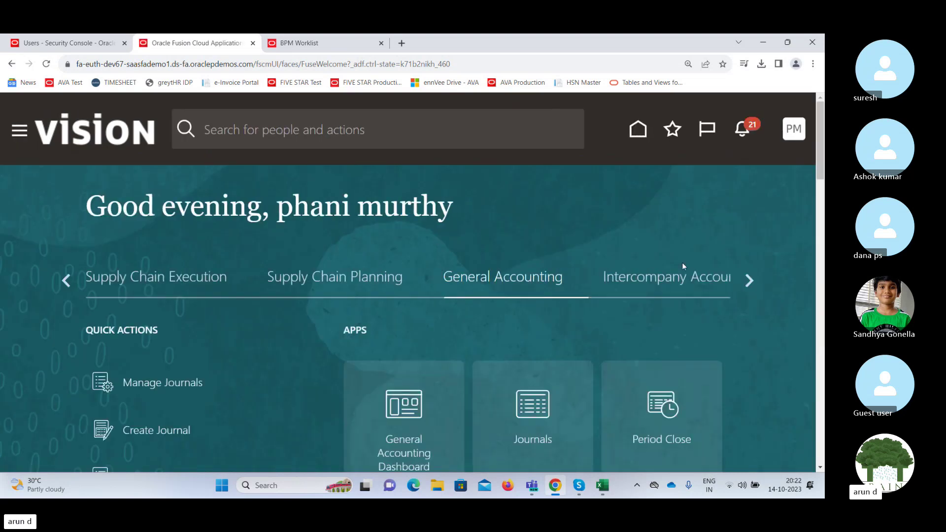
pyautogui.moveTo(821, 156); pyautogui.dragTo(821, 181)
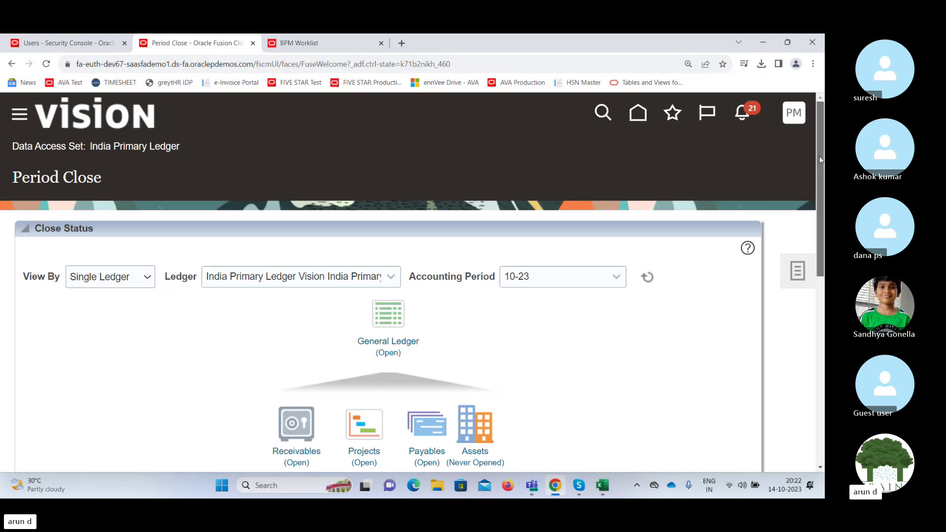
pyautogui.moveTo(818, 158); pyautogui.dragTo(805, 207)
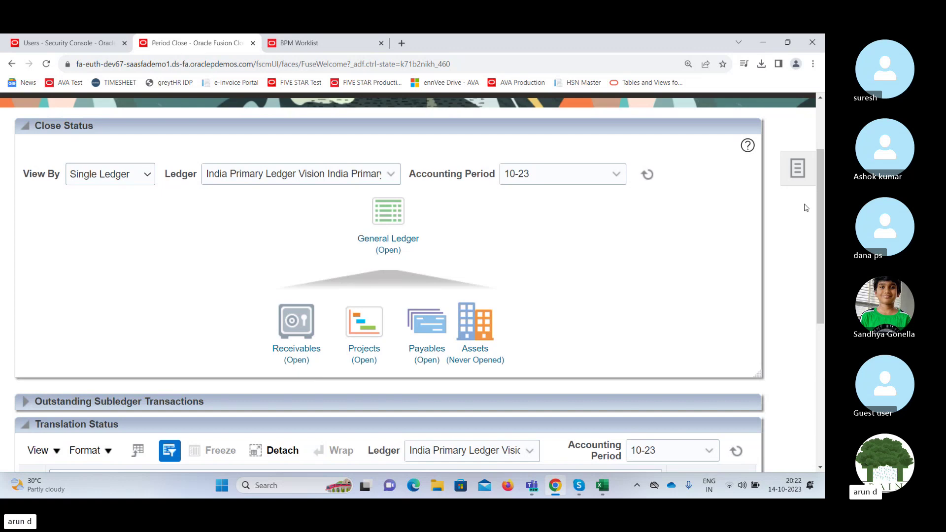
pyautogui.click(797, 168)
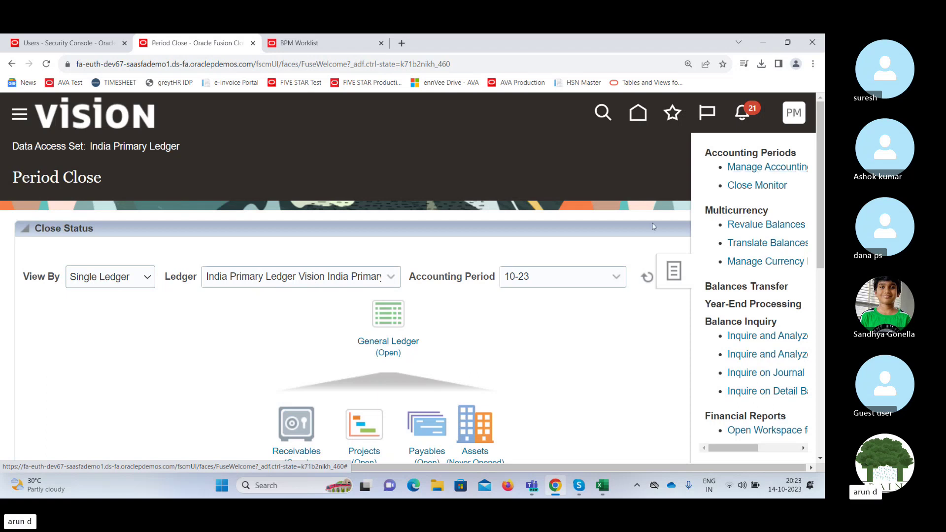
pyautogui.click(562, 335)
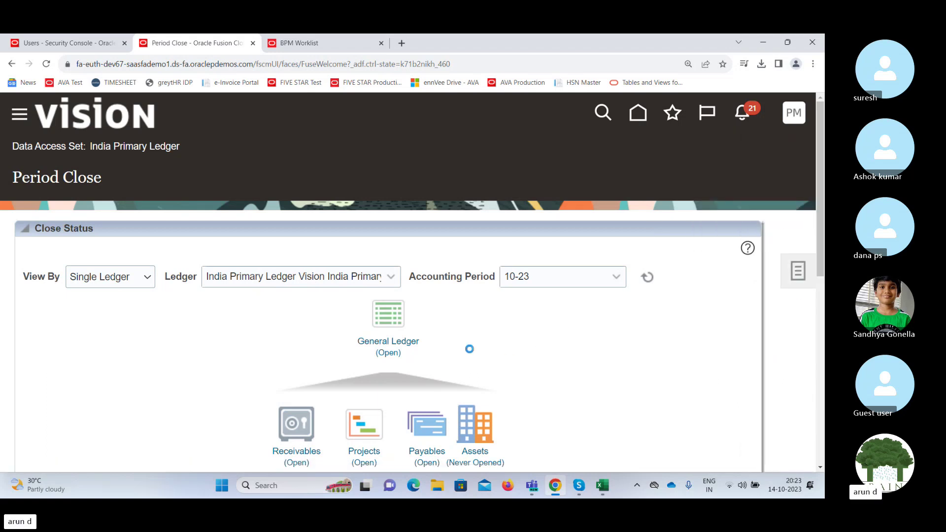
# Open the General Ledger period statuses for India Primary Ledger and view the available actions.
pyautogui.click(389, 345)
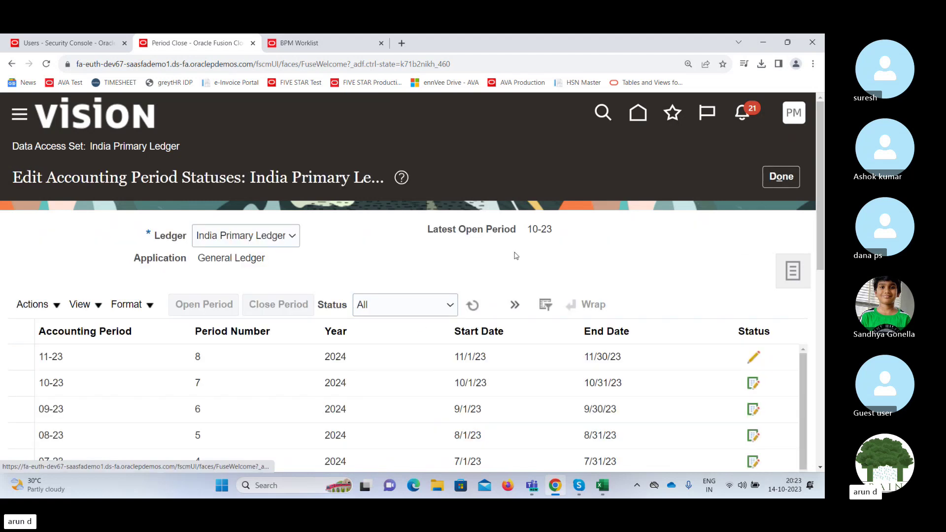
pyautogui.scroll(-2, 821, 178)
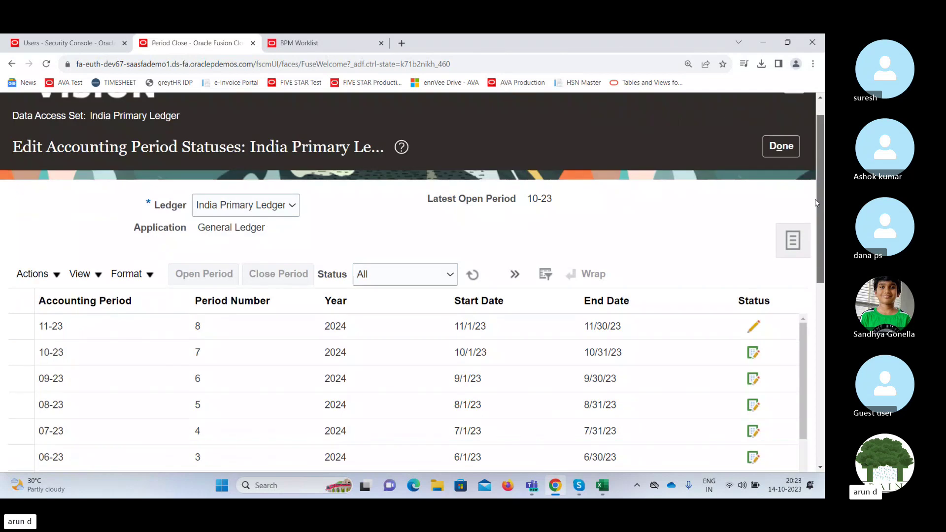
pyautogui.click(54, 215)
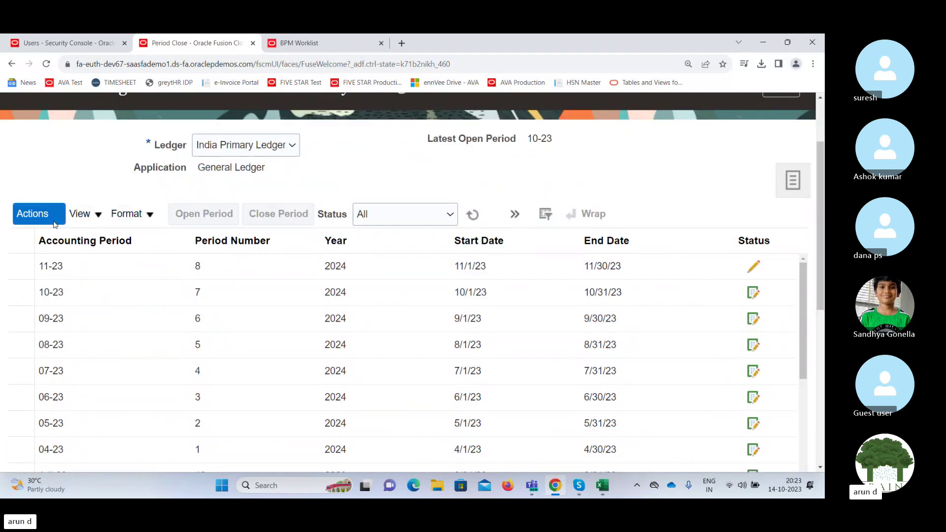
pyautogui.click(162, 194)
# Compare periods 11-23 and 10-23 and check which status actions apply to 11-23.
pyautogui.click(144, 261)
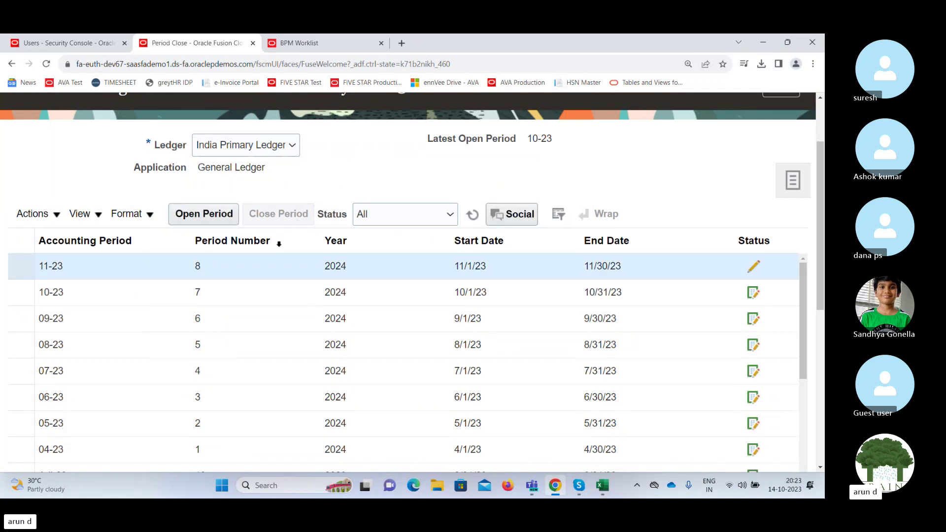
pyautogui.click(252, 292)
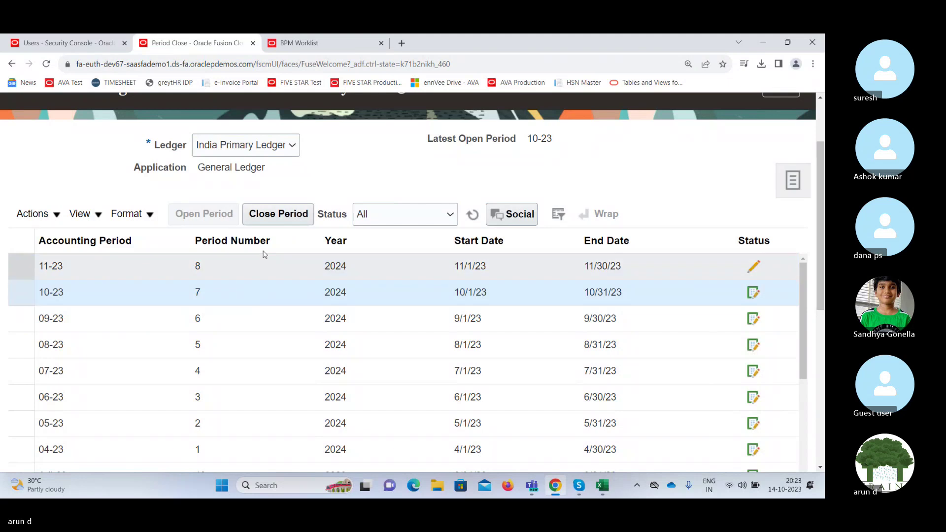
pyautogui.click(274, 217)
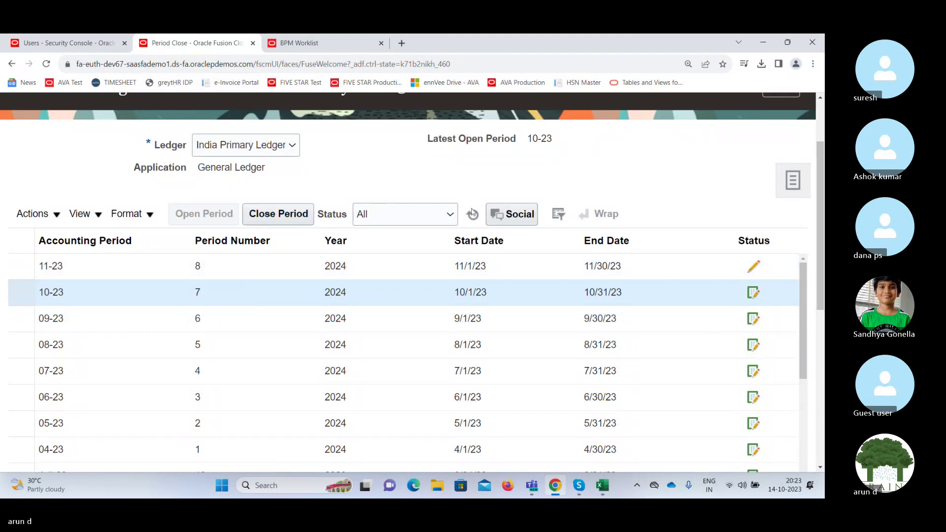
pyautogui.click(541, 269)
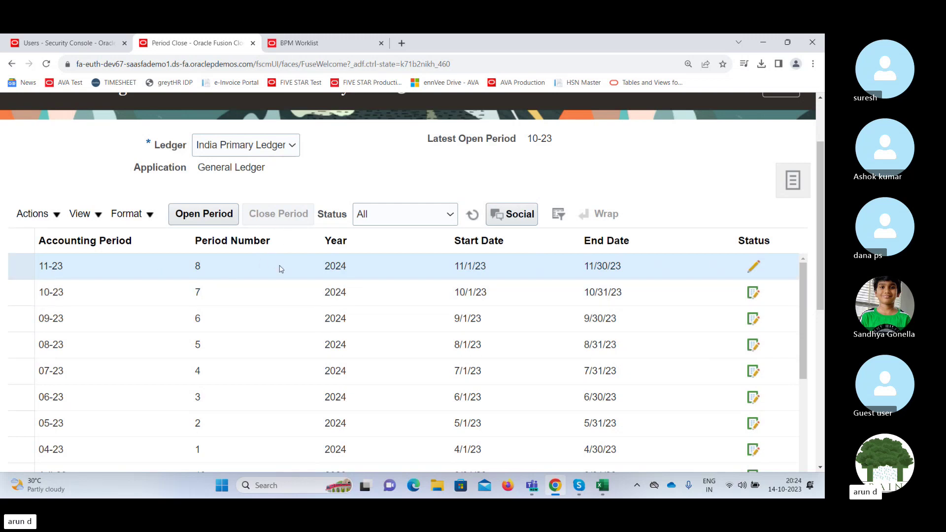
pyautogui.click(273, 299)
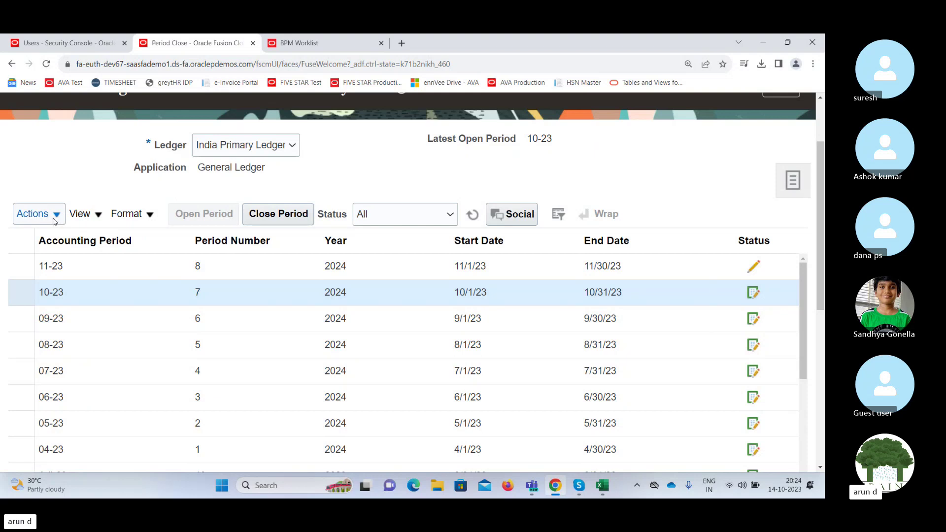
pyautogui.click(120, 266)
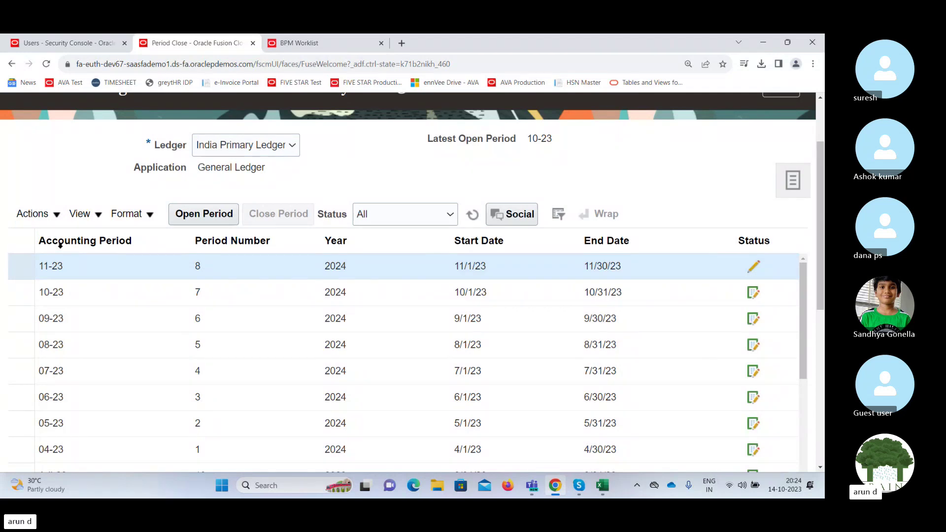
pyautogui.click(53, 219)
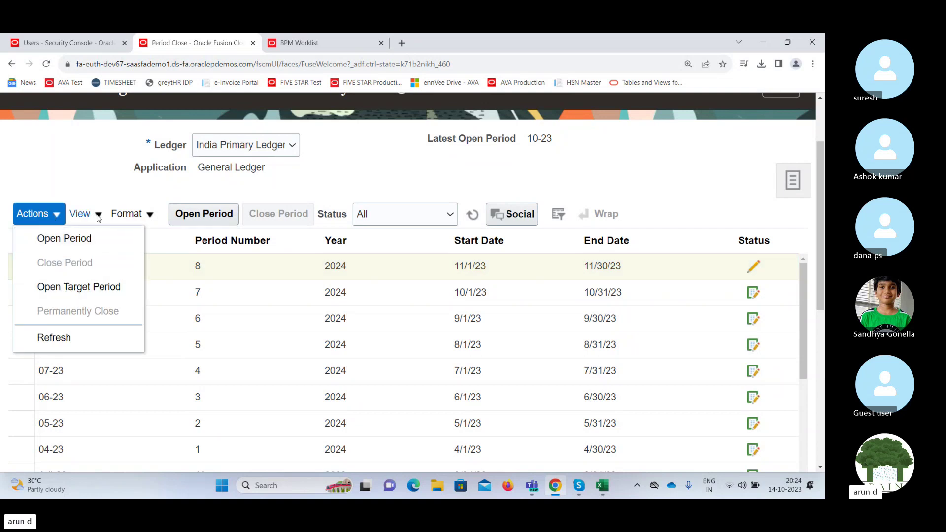
pyautogui.click(102, 185)
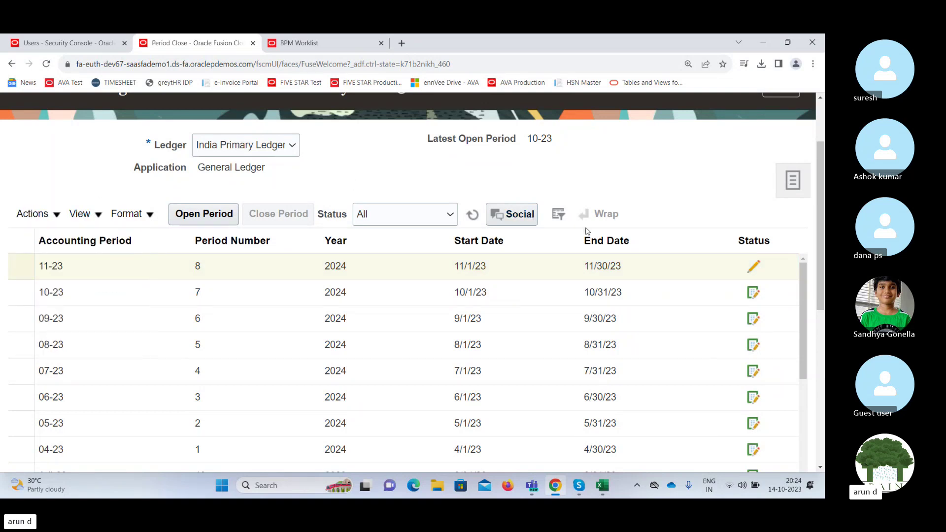
pyautogui.moveTo(821, 216); pyautogui.dragTo(822, 174)
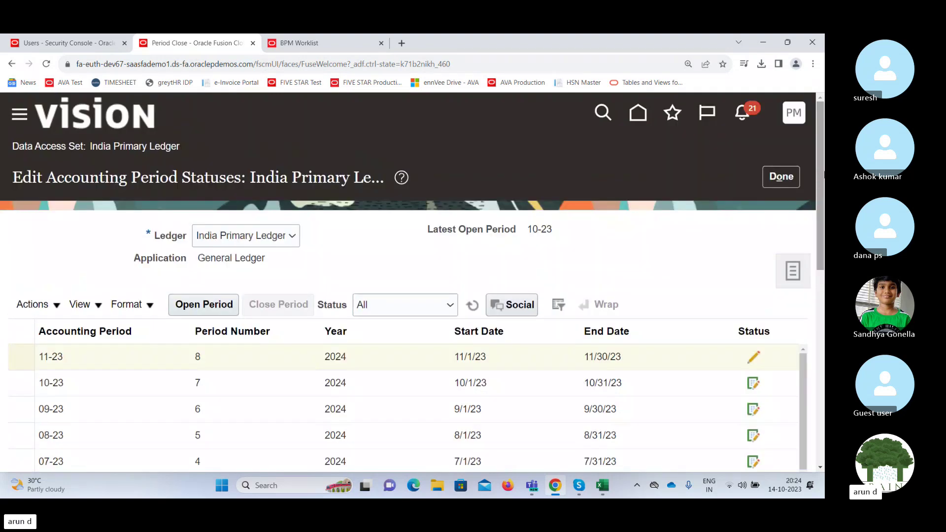
# Return to Period Close, list its tasks, and highlight the Year-End Processing and Balances Transfer headings.
pyautogui.click(793, 178)
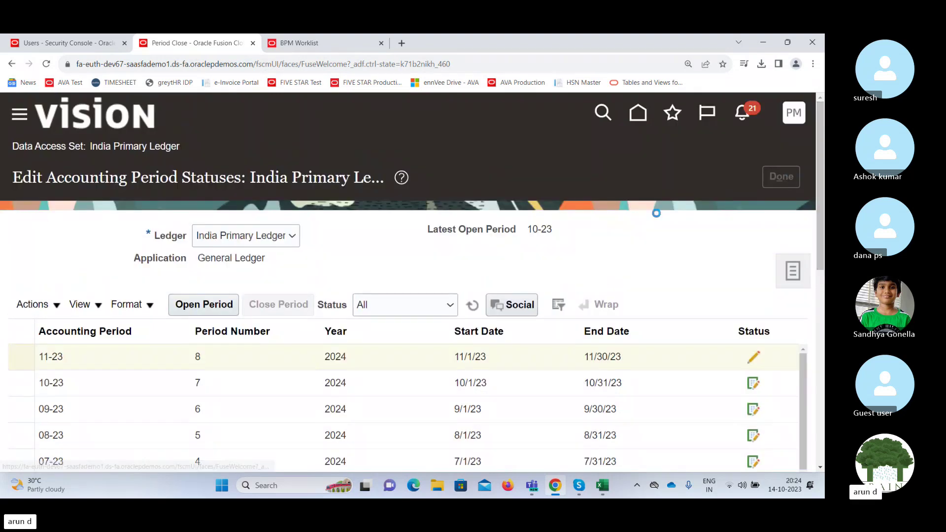
pyautogui.click(793, 270)
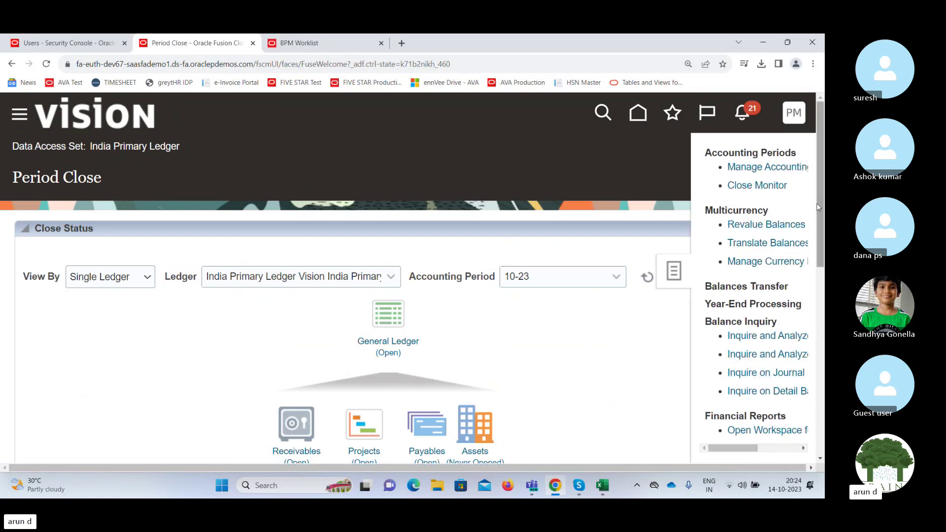
pyautogui.moveTo(822, 207)
pyautogui.mouseDown()
pyautogui.moveTo(820, 263)
pyautogui.moveTo(824, 225)
pyautogui.mouseUp()
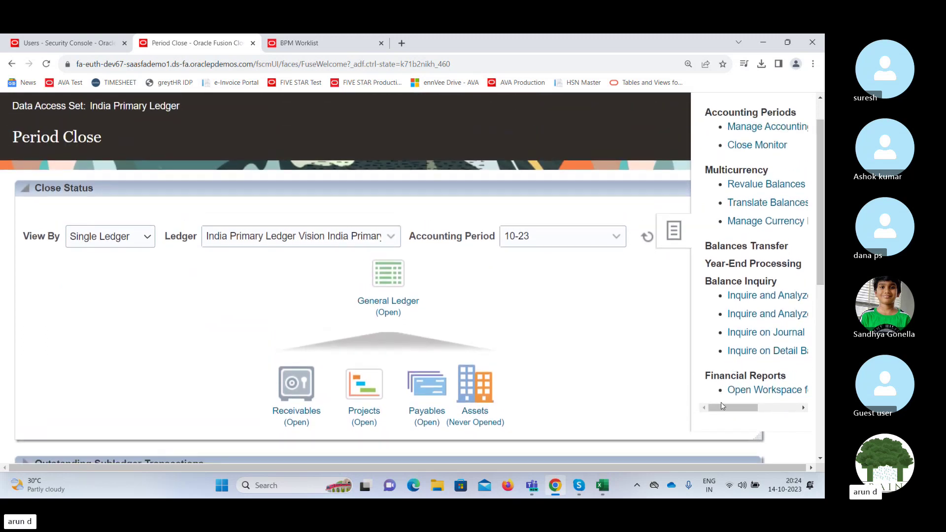
pyautogui.moveTo(721, 404)
pyautogui.mouseDown()
pyautogui.moveTo(761, 412)
pyautogui.moveTo(722, 410)
pyautogui.mouseUp()
pyautogui.moveTo(732, 265); pyautogui.dragTo(795, 265)
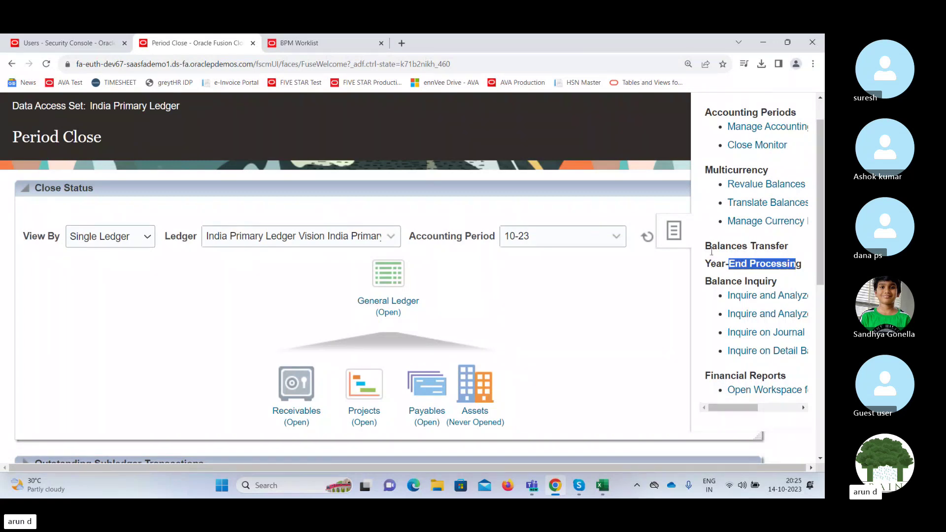
pyautogui.moveTo(705, 247); pyautogui.dragTo(789, 246)
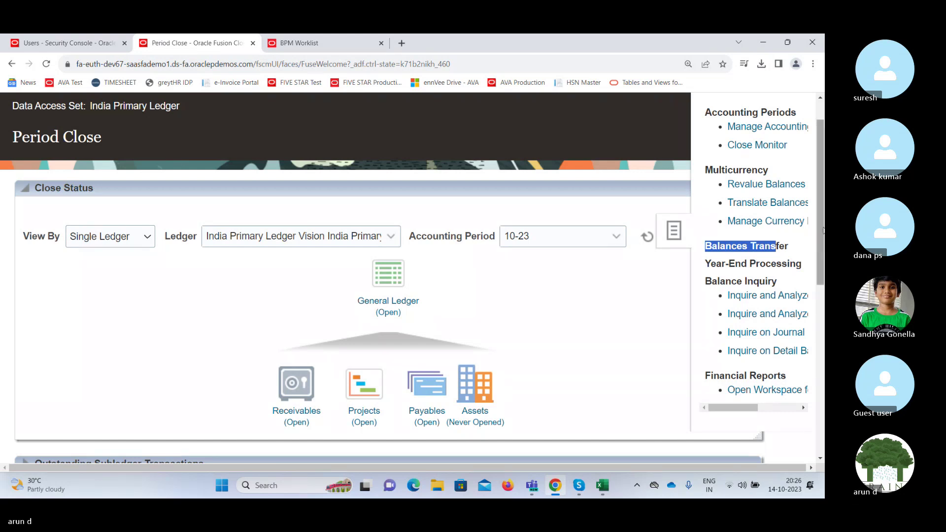
pyautogui.moveTo(823, 229); pyautogui.dragTo(772, 435)
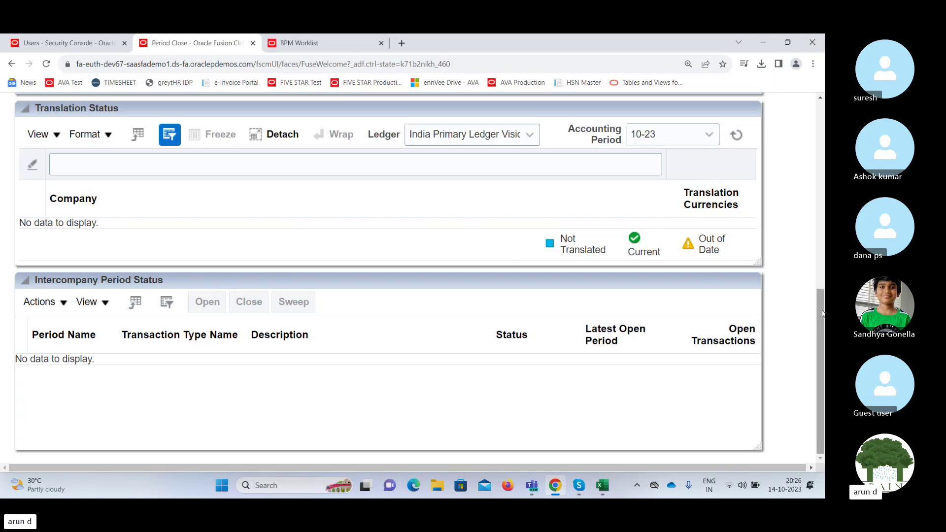
pyautogui.moveTo(822, 323); pyautogui.dragTo(810, 183)
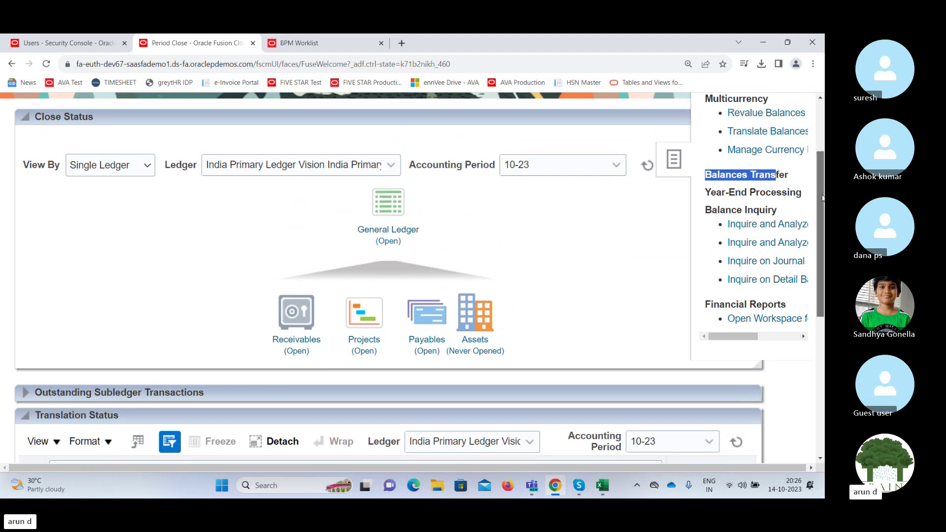
pyautogui.moveTo(819, 198); pyautogui.dragTo(817, 199)
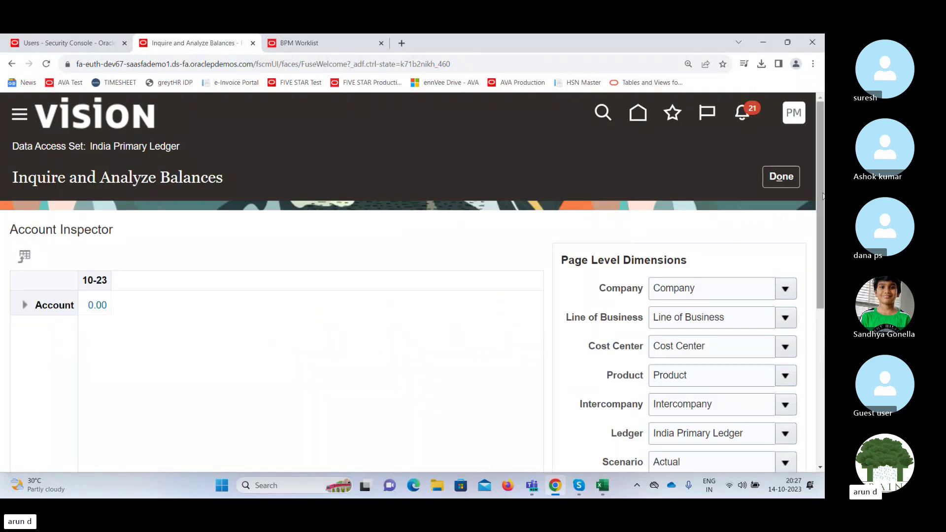
# View the Scenario values for the India Primary Ledger balance inquiry, which offer only Actual.
pyautogui.moveTo(820, 193); pyautogui.dragTo(816, 272)
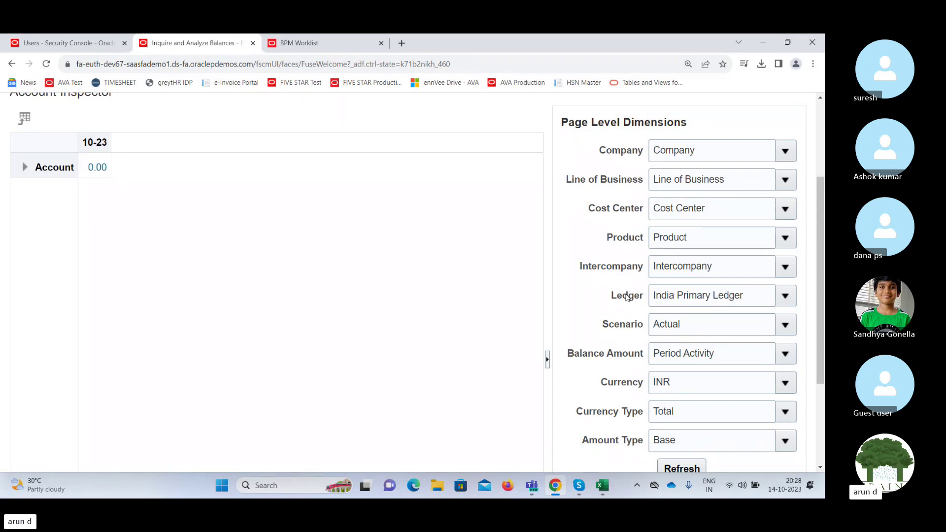
pyautogui.moveTo(817, 235); pyautogui.dragTo(802, 299)
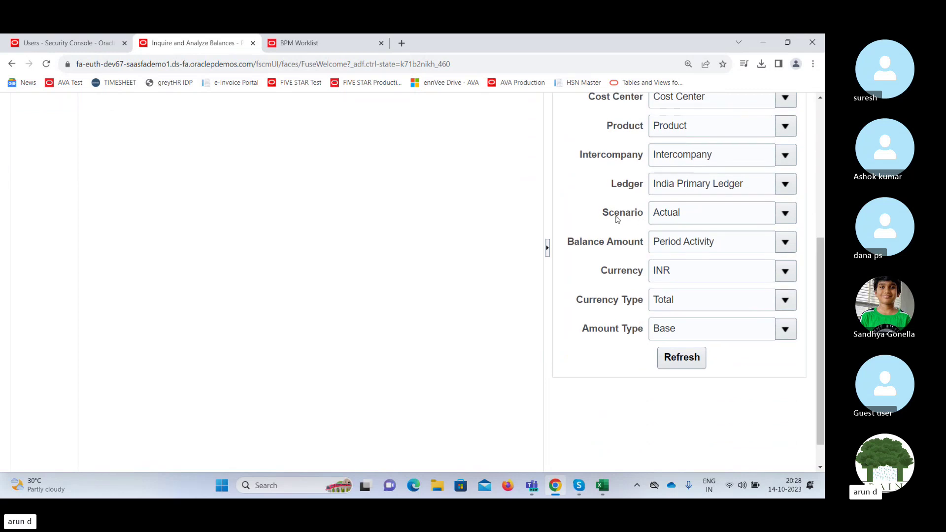
pyautogui.click(786, 215)
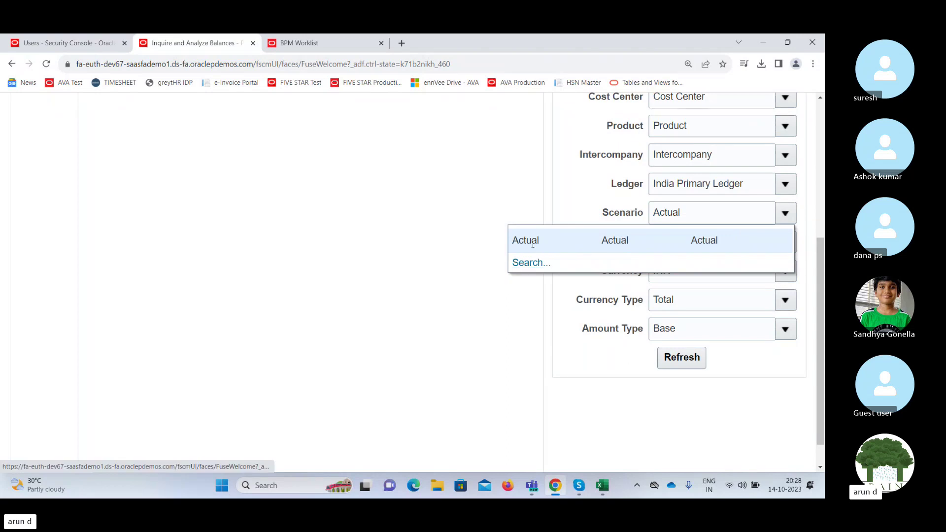
# Review the Scenario, Balance Amount, Amount Type and Currency Type options, leaving them unchanged.
pyautogui.click(587, 195)
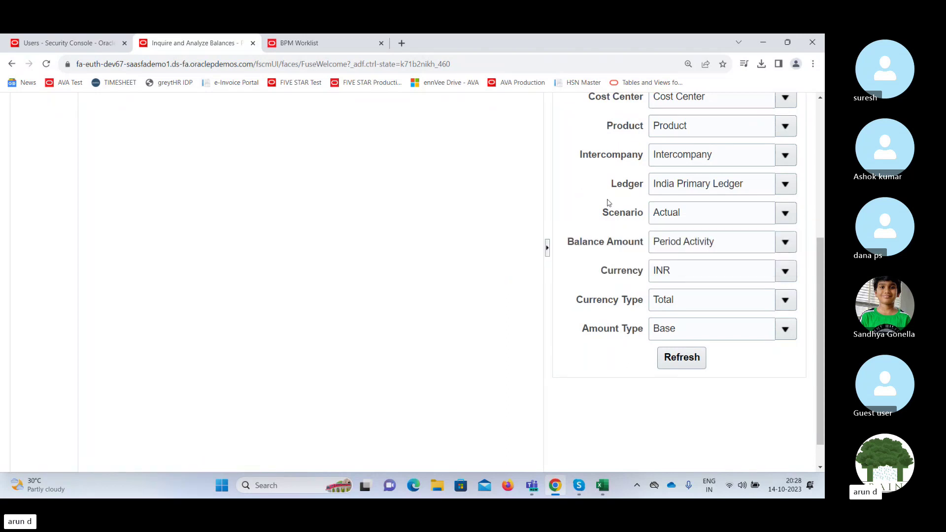
pyautogui.click(667, 217)
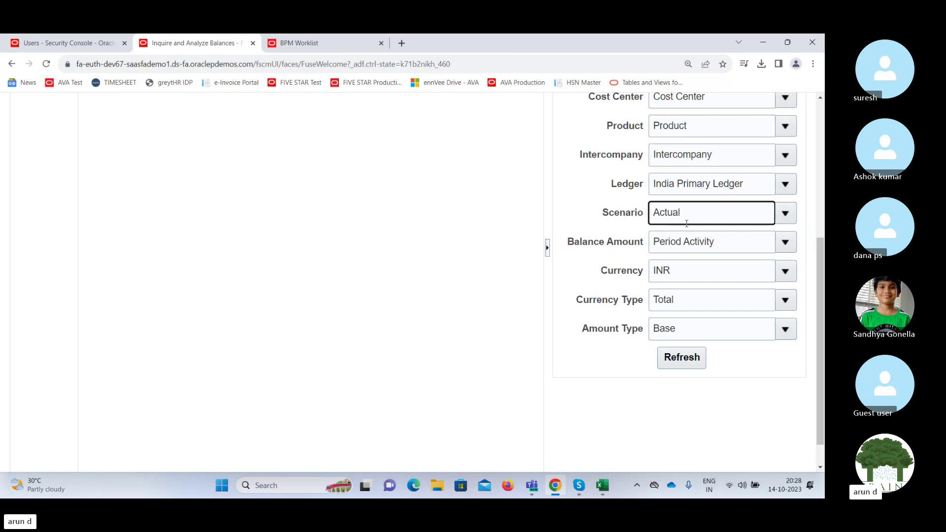
pyautogui.click(785, 240)
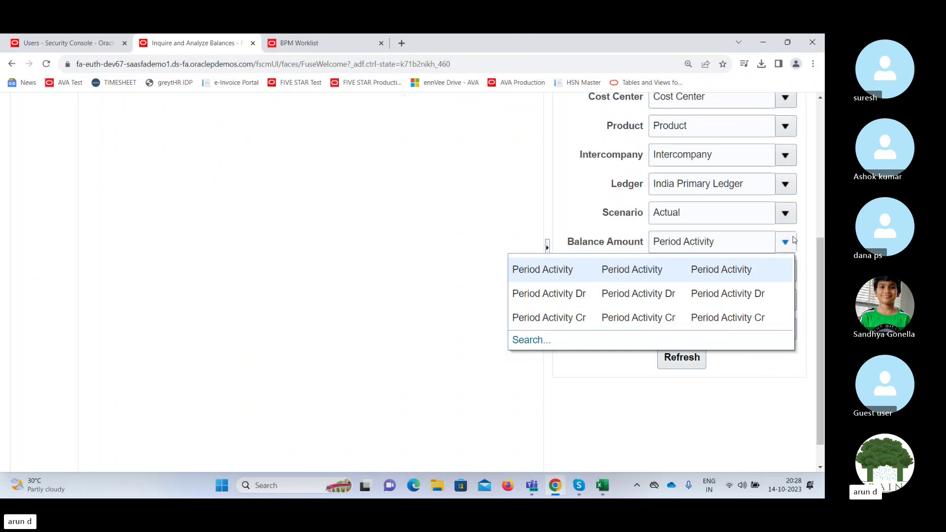
pyautogui.click(807, 278)
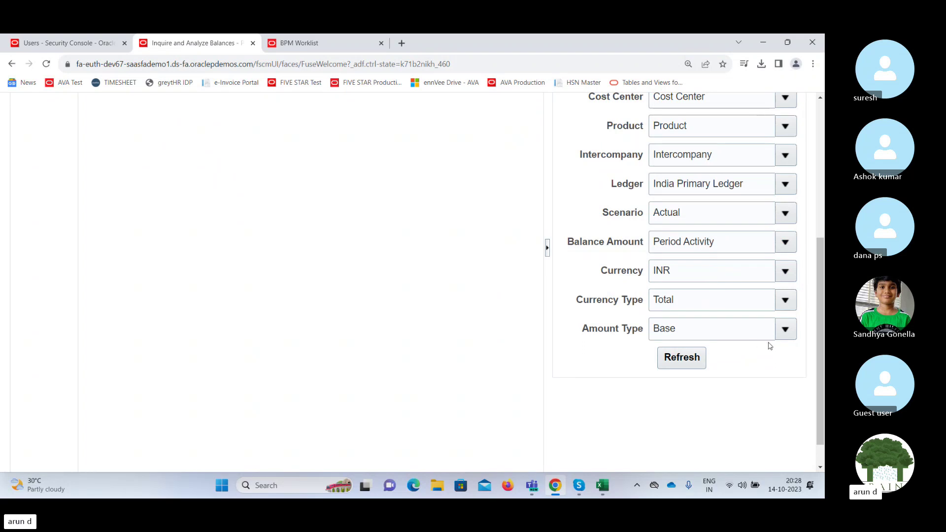
pyautogui.click(786, 329)
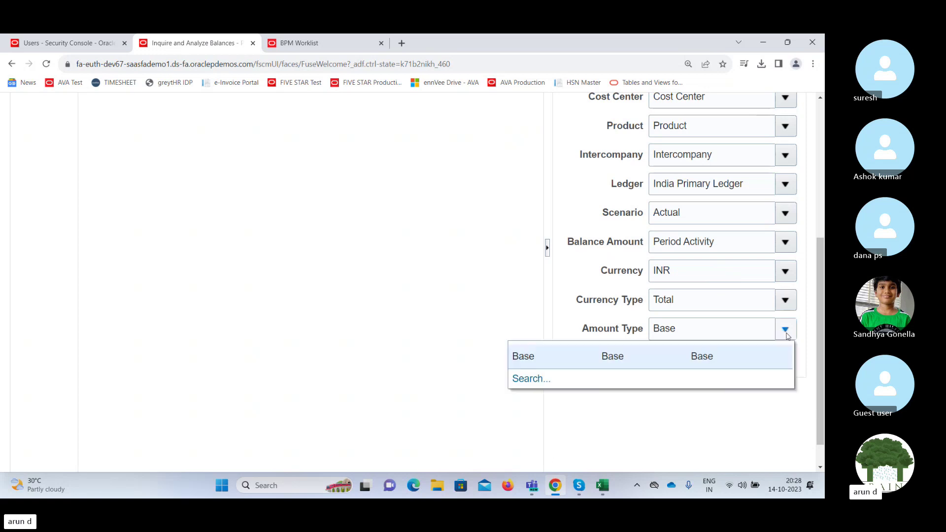
pyautogui.click(785, 303)
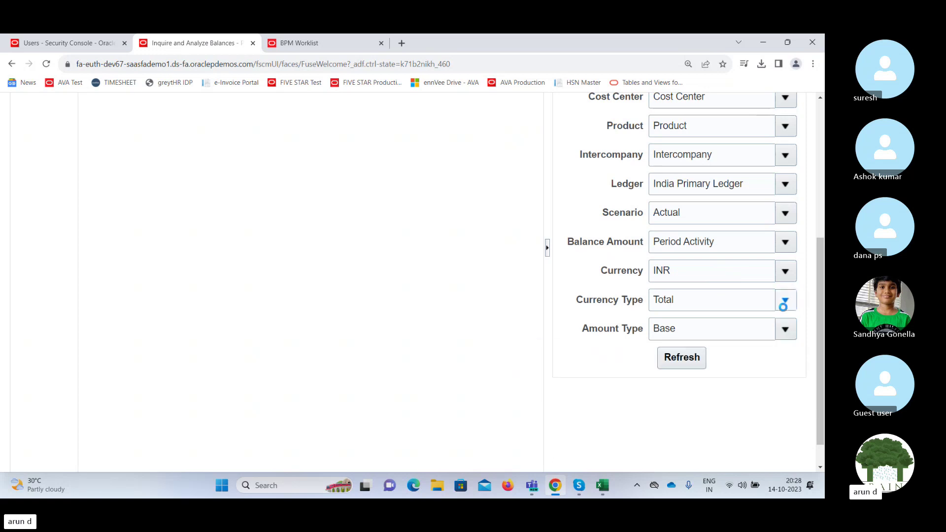
pyautogui.click(612, 399)
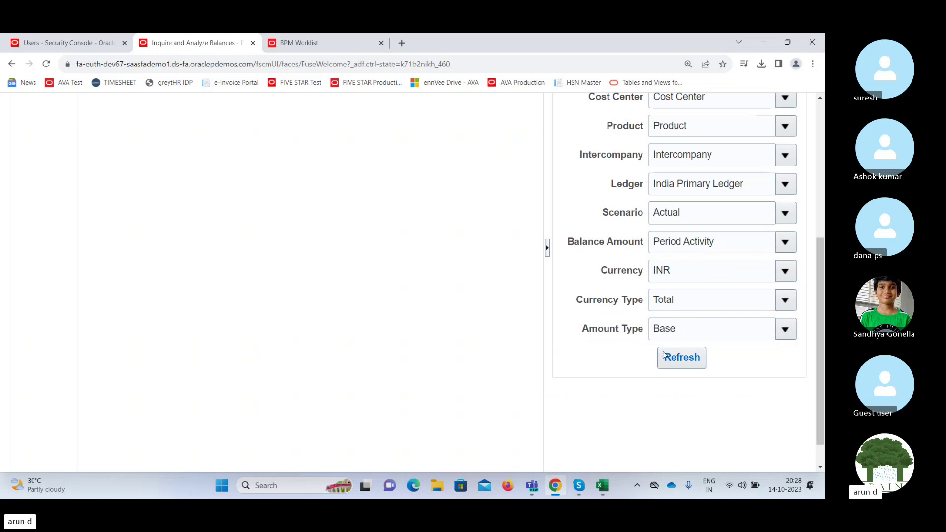
# Refresh the balances, expand Account, and drill into its 0.00 total for detail balances.
pyautogui.click(690, 357)
pyautogui.moveTo(819, 357); pyautogui.dragTo(821, 248)
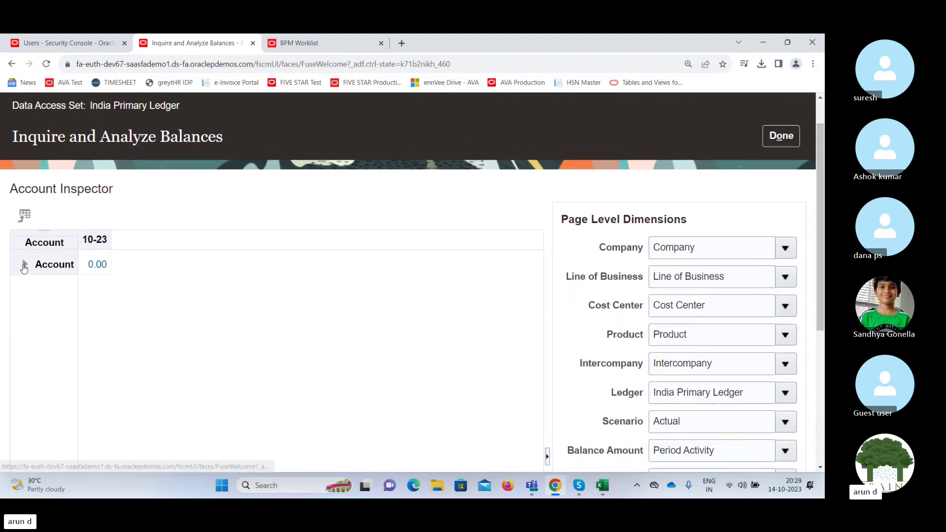
pyautogui.scroll(-3, 22, 268)
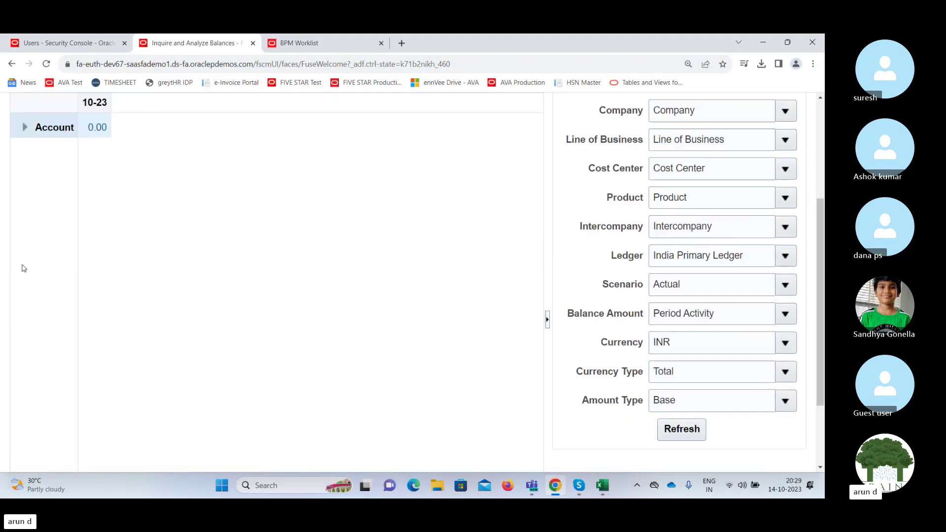
pyautogui.click(24, 129)
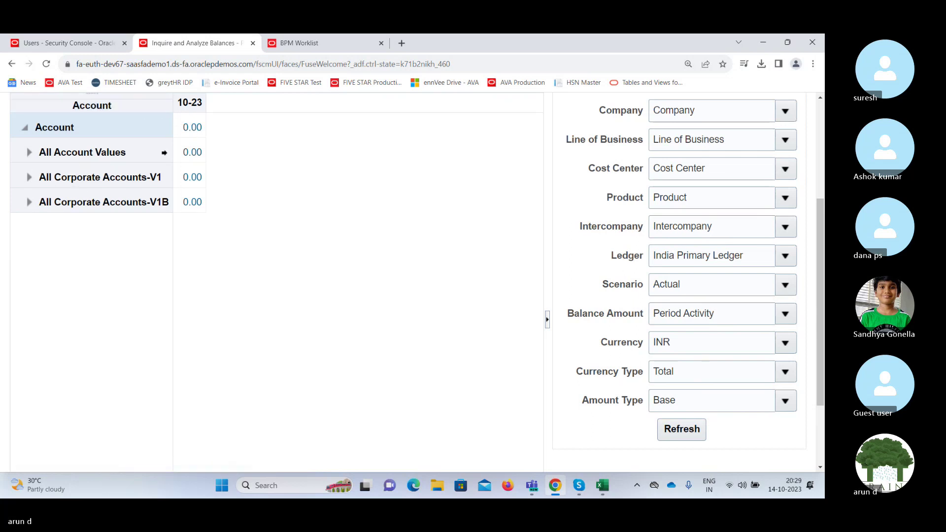
pyautogui.click(192, 128)
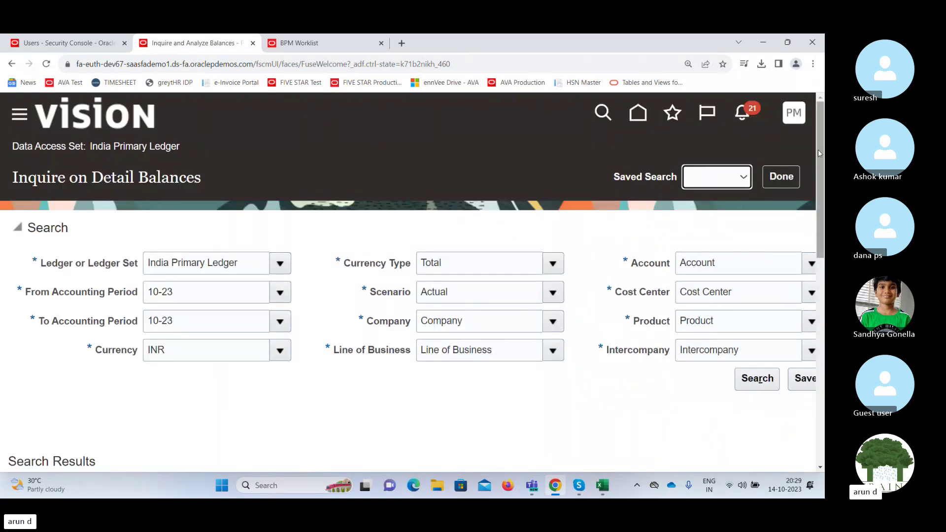
# Scroll the results to show Beginning Balance, Period Activity and Ending Balance for account 11200.
pyautogui.moveTo(818, 153); pyautogui.dragTo(801, 257)
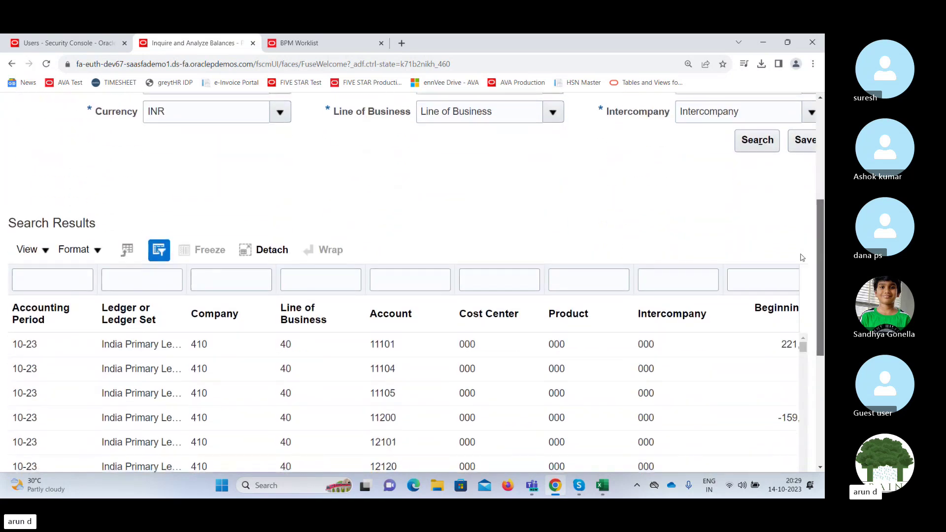
pyautogui.scroll(-3, 801, 257)
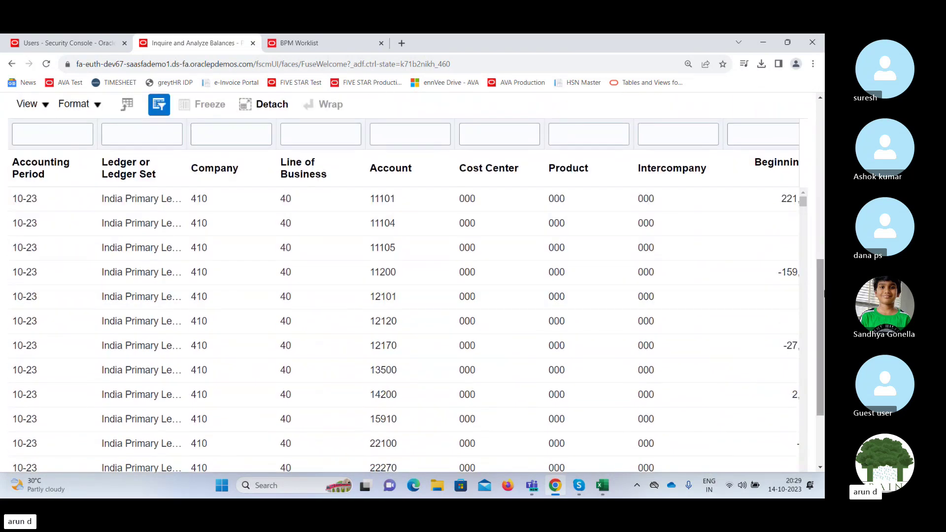
pyautogui.scroll(-3, 821, 295)
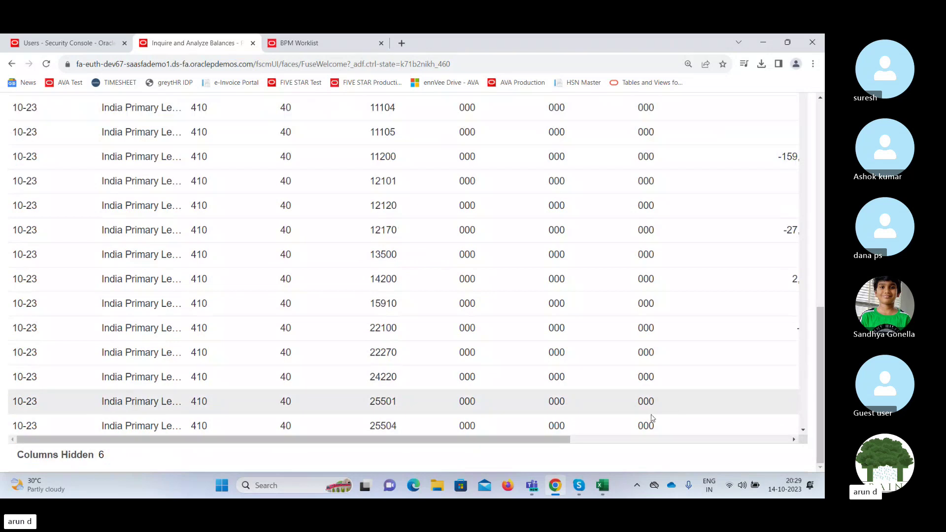
pyautogui.moveTo(556, 443); pyautogui.dragTo(503, 429)
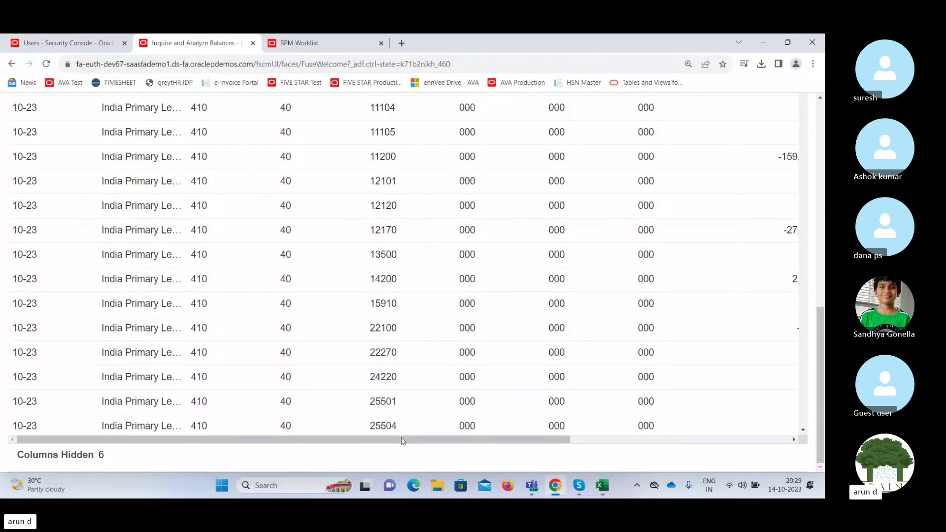
pyautogui.moveTo(402, 441); pyautogui.dragTo(657, 429)
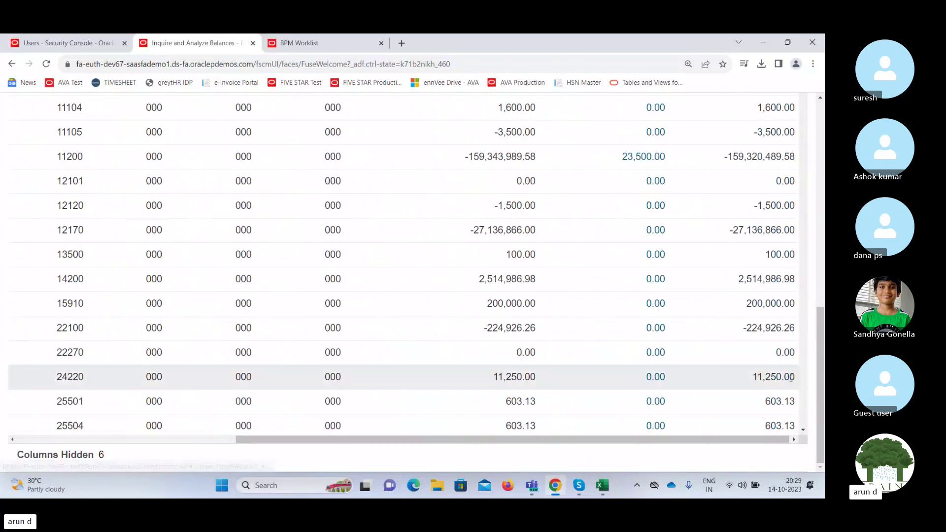
pyautogui.moveTo(820, 374); pyautogui.dragTo(824, 197)
pyautogui.scroll(-5, 791, 320)
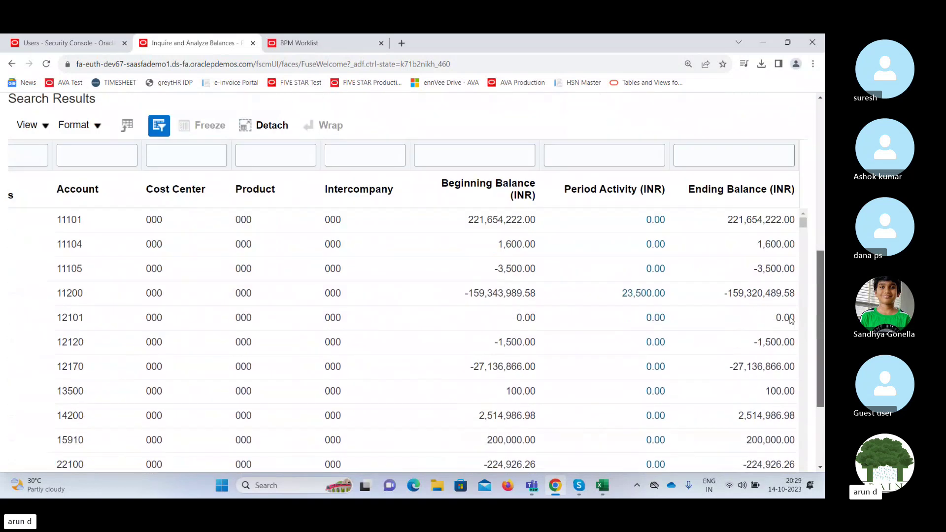
pyautogui.scroll(-1, 790, 321)
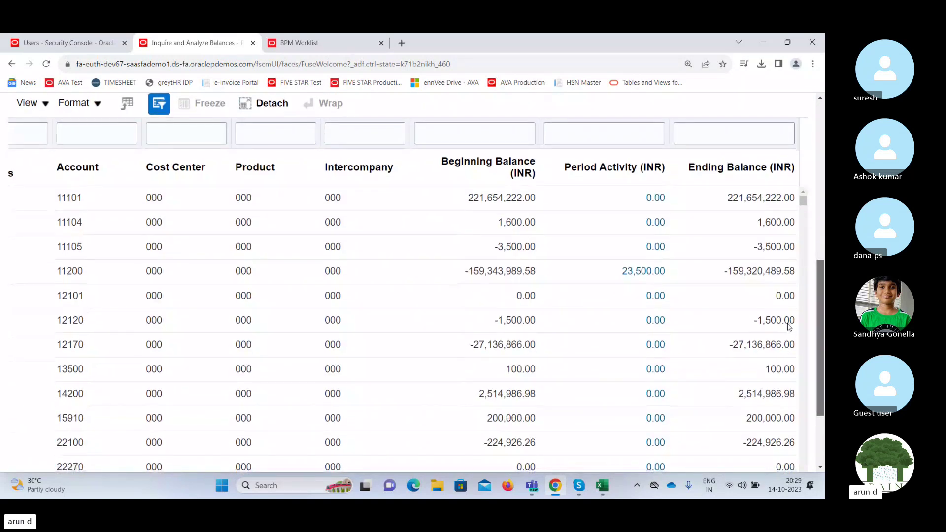
pyautogui.scroll(-1, 788, 329)
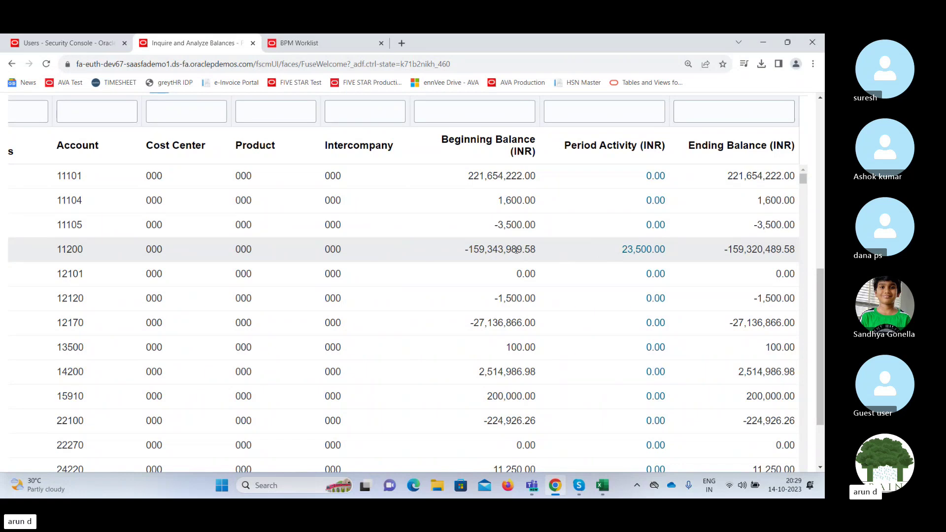
# Drill from account 11200's 23,500.00 activity into the JV 14102023 Adjustment journal, then cancel out.
pyautogui.click(639, 250)
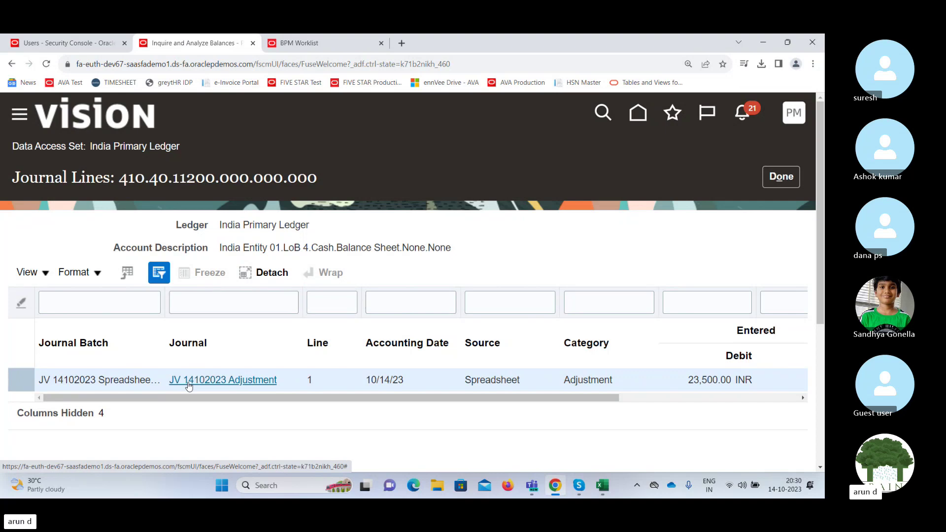
pyautogui.click(189, 384)
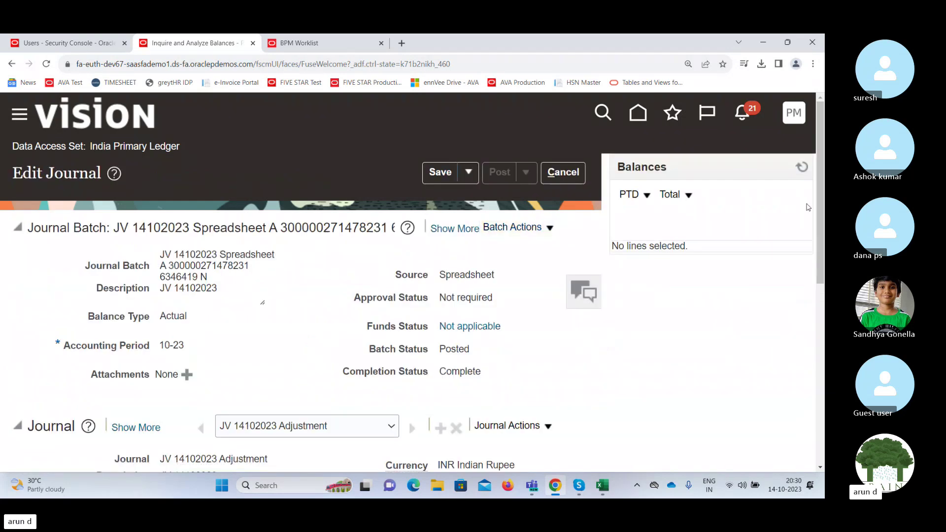
pyautogui.scroll(-1, 813, 219)
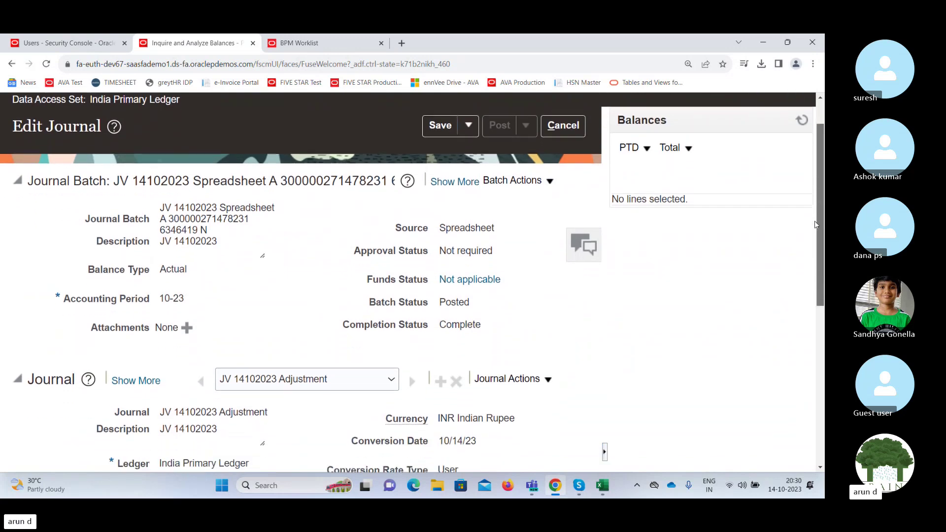
pyautogui.scroll(-6, 815, 224)
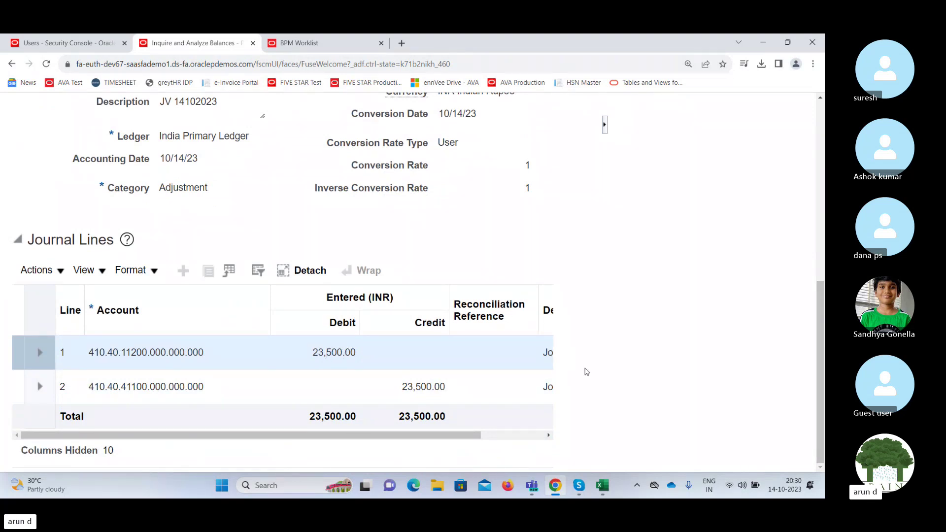
pyautogui.moveTo(818, 379); pyautogui.dragTo(816, 390)
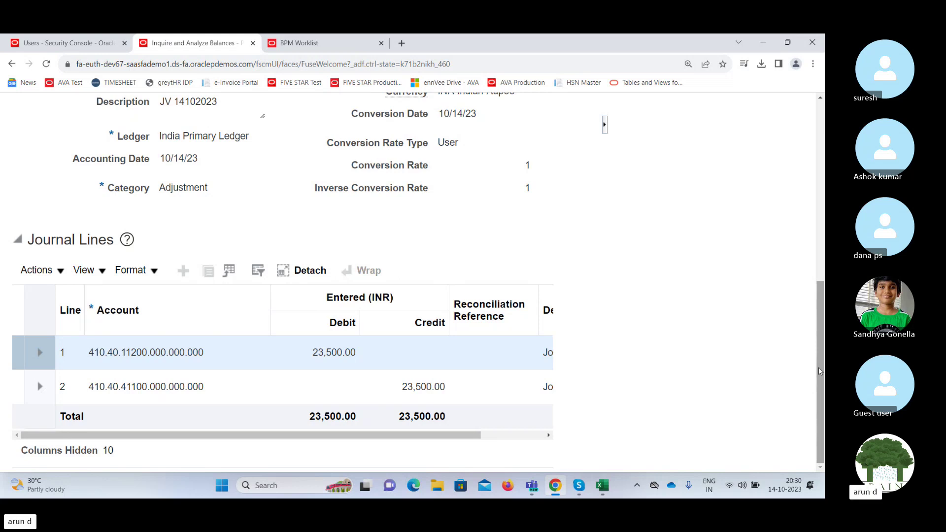
pyautogui.moveTo(817, 368); pyautogui.dragTo(823, 186)
pyautogui.click(557, 178)
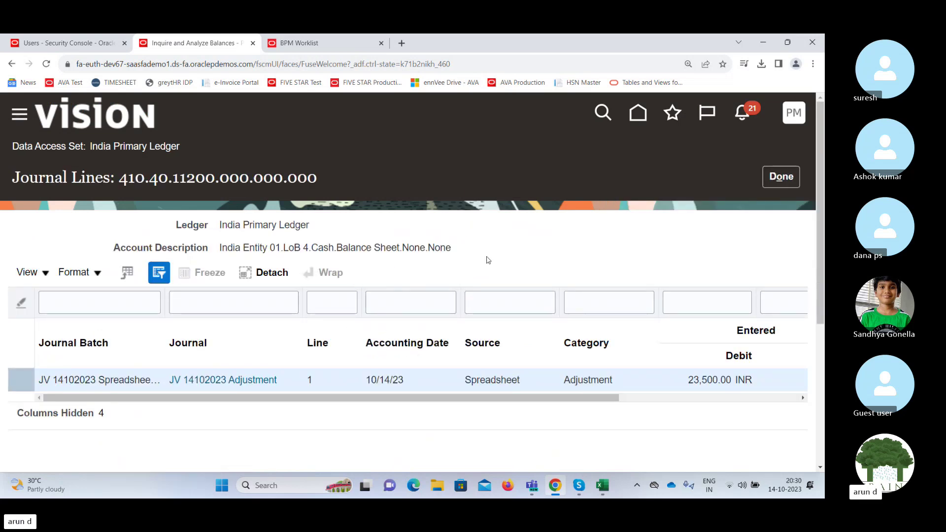
# Close the account 11200 journal lines and scroll back through the detail balances page.
pyautogui.click(781, 178)
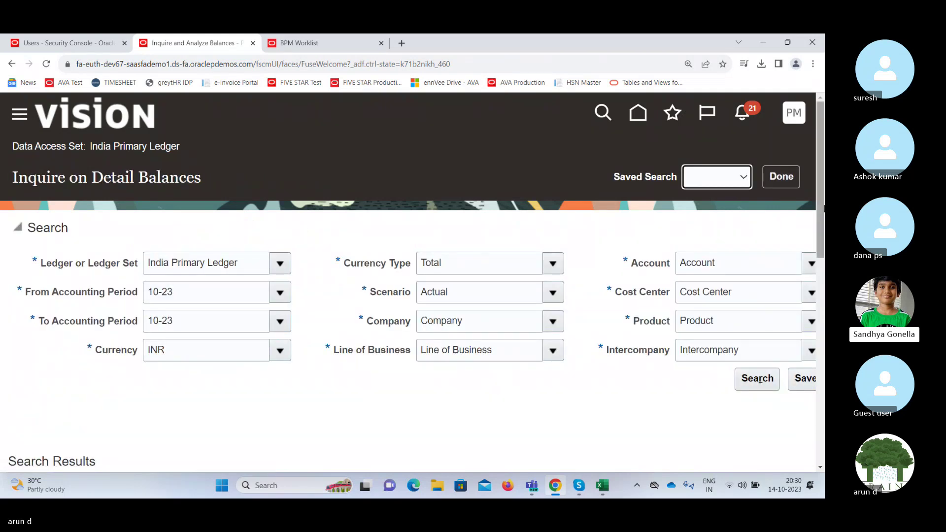
pyautogui.moveTo(820, 206); pyautogui.dragTo(820, 257)
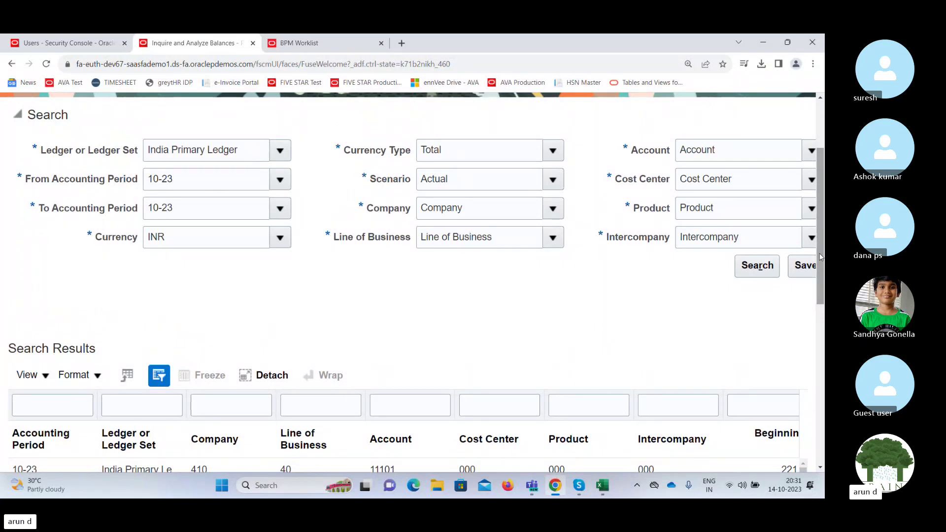
pyautogui.moveTo(820, 257); pyautogui.dragTo(822, 225)
pyautogui.click(791, 149)
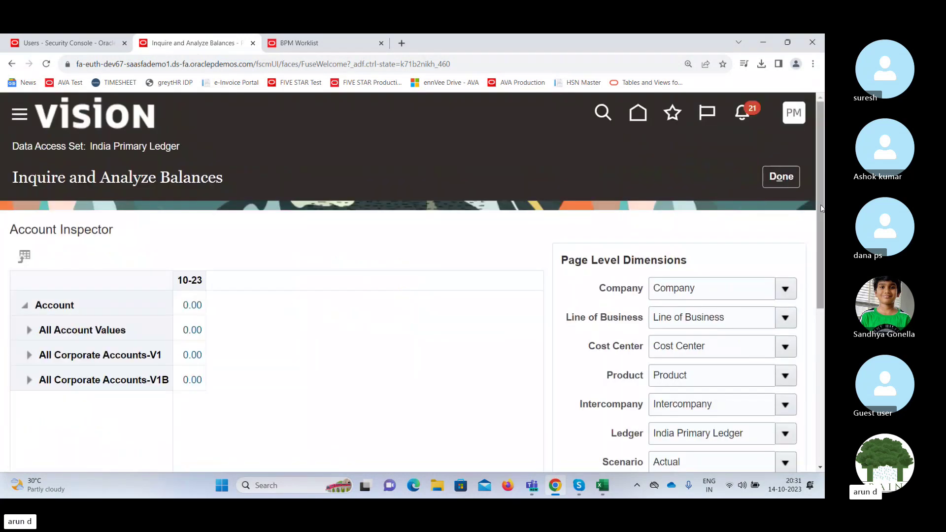
pyautogui.moveTo(820, 208); pyautogui.dragTo(789, 330)
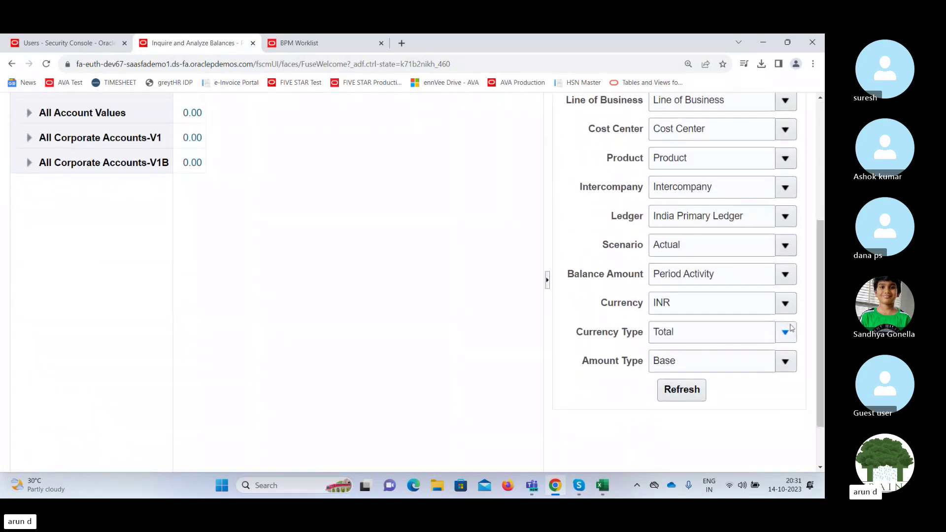
pyautogui.click(785, 361)
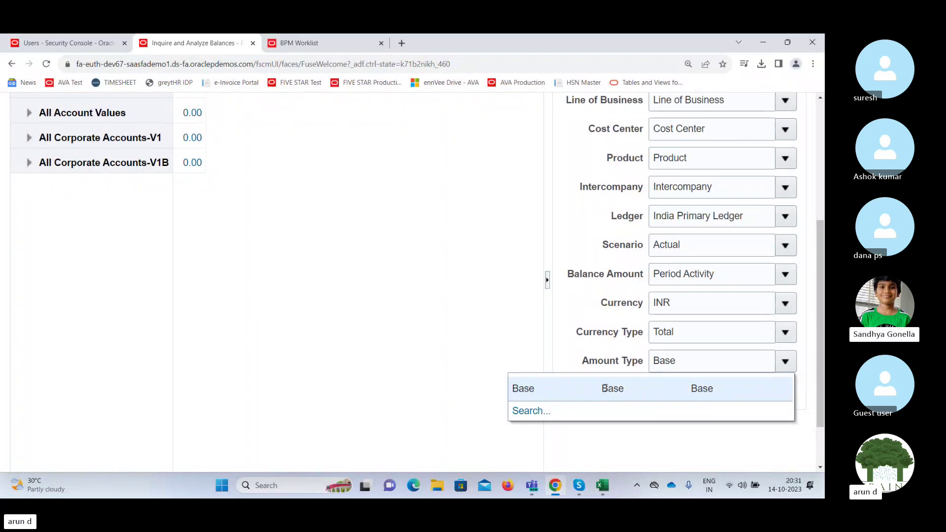
pyautogui.click(570, 347)
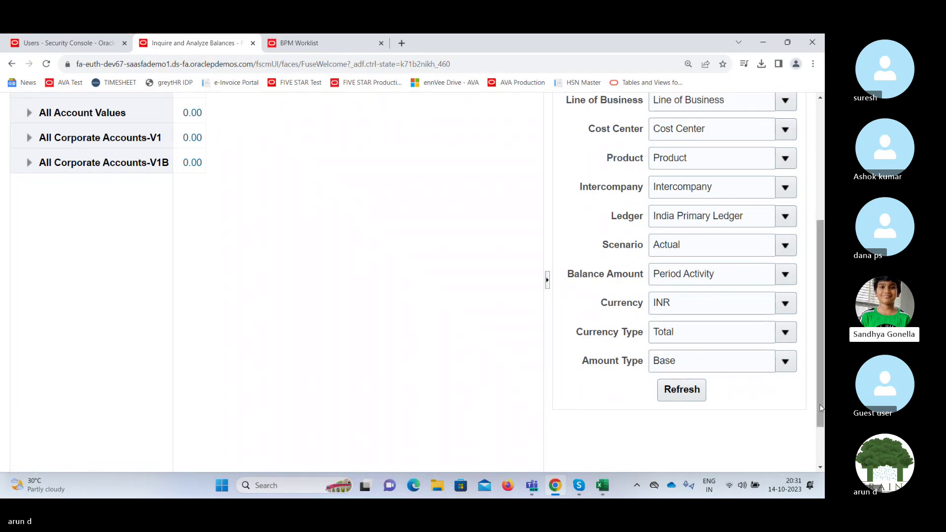
pyautogui.scroll(1, 820, 404)
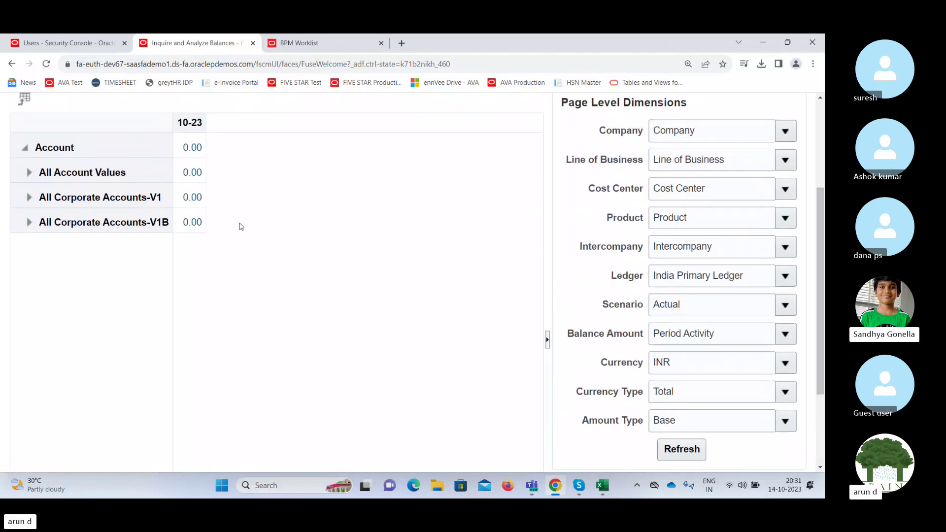
pyautogui.click(45, 170)
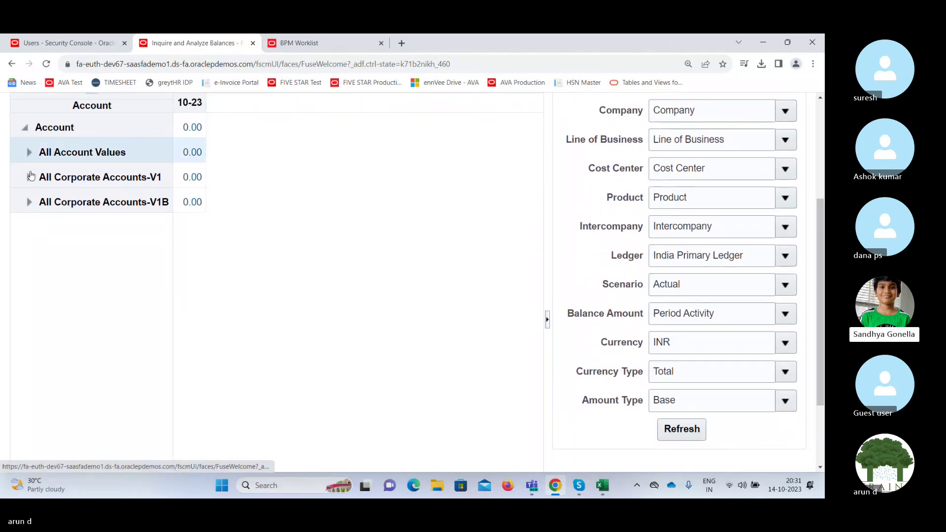
# Expand All Account Values in the Account Inspector and scroll through each account's 10-23 balance.
pyautogui.click(29, 153)
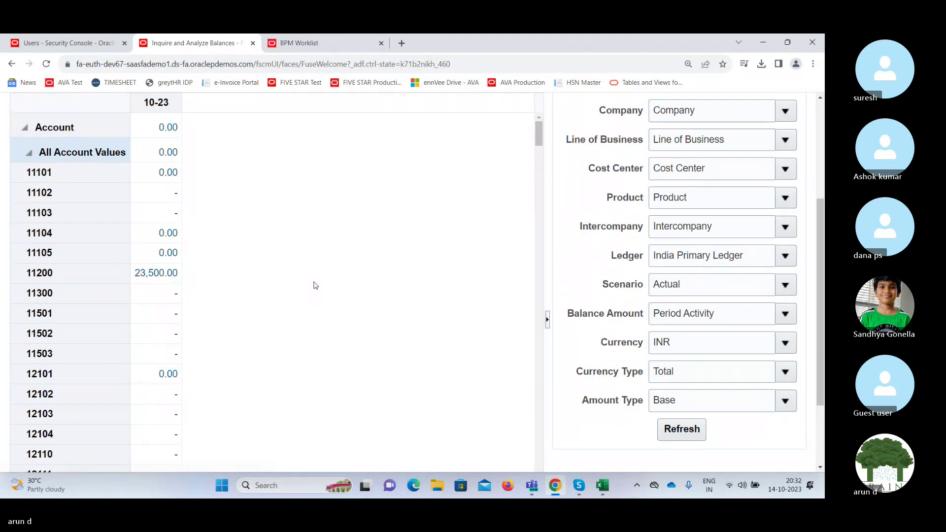
pyautogui.moveTo(539, 138)
pyautogui.mouseDown()
pyautogui.moveTo(505, 226)
pyautogui.moveTo(532, 179)
pyautogui.moveTo(539, 132)
pyautogui.mouseUp()
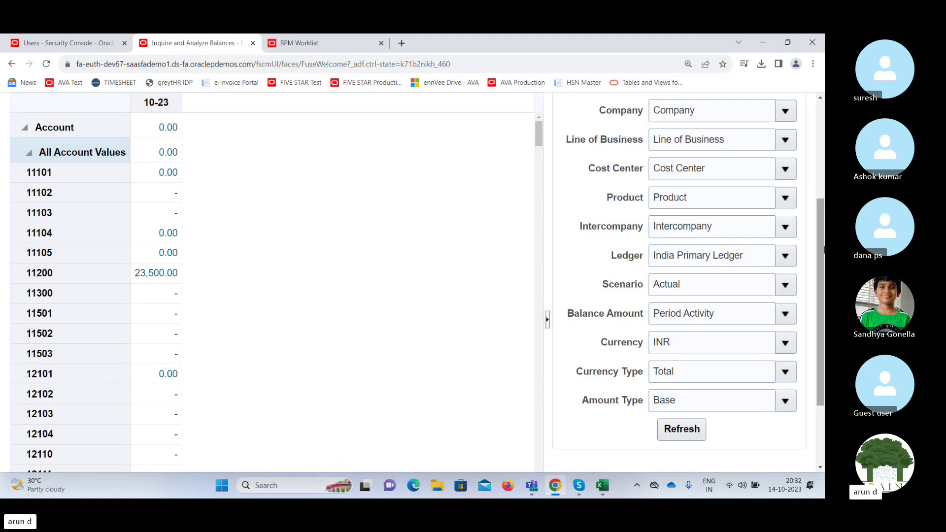
pyautogui.moveTo(822, 251); pyautogui.dragTo(824, 163)
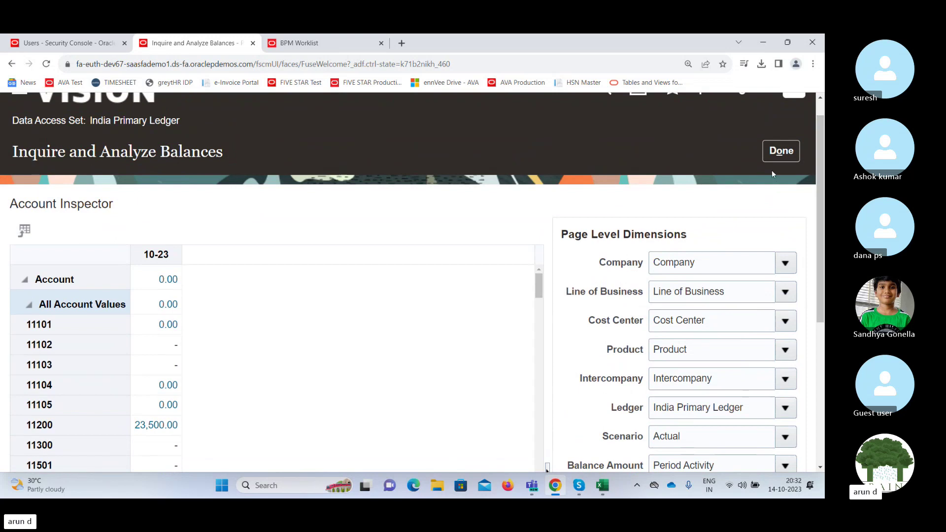
# Leave the balance inquiry and scroll through the Period Close task list for India Primary Ledger.
pyautogui.click(781, 151)
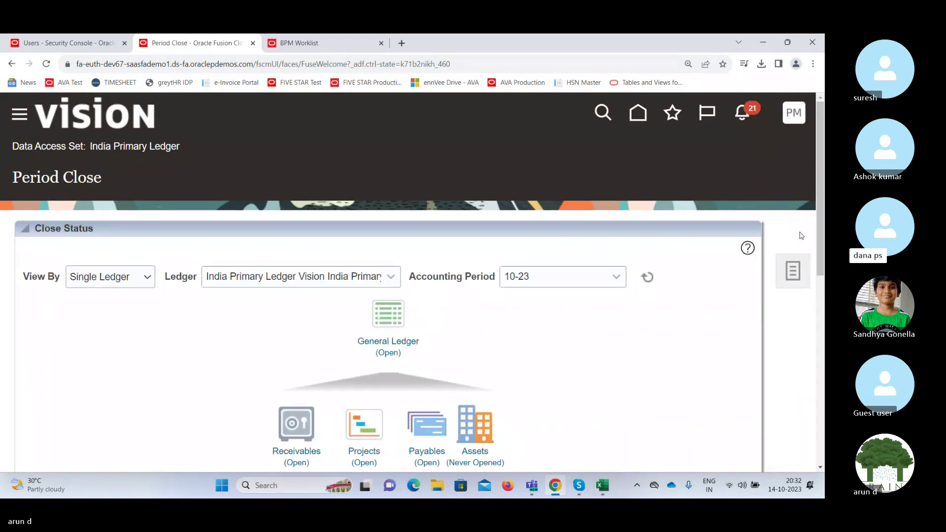
pyautogui.click(797, 277)
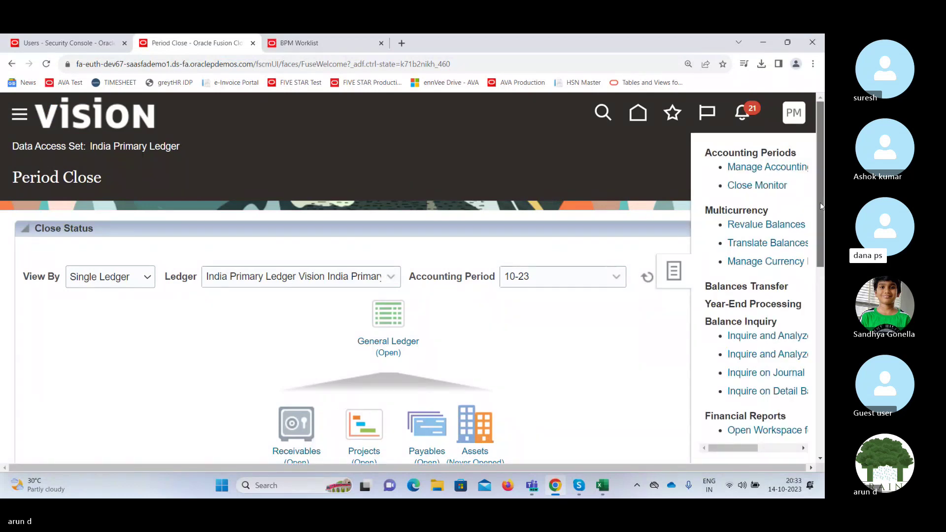
pyautogui.moveTo(818, 207); pyautogui.dragTo(820, 241)
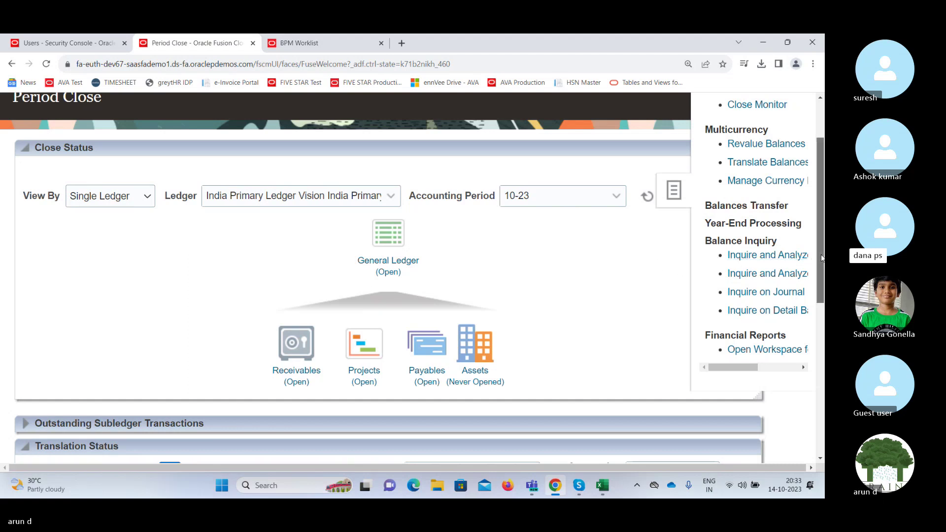
pyautogui.moveTo(822, 259); pyautogui.dragTo(818, 147)
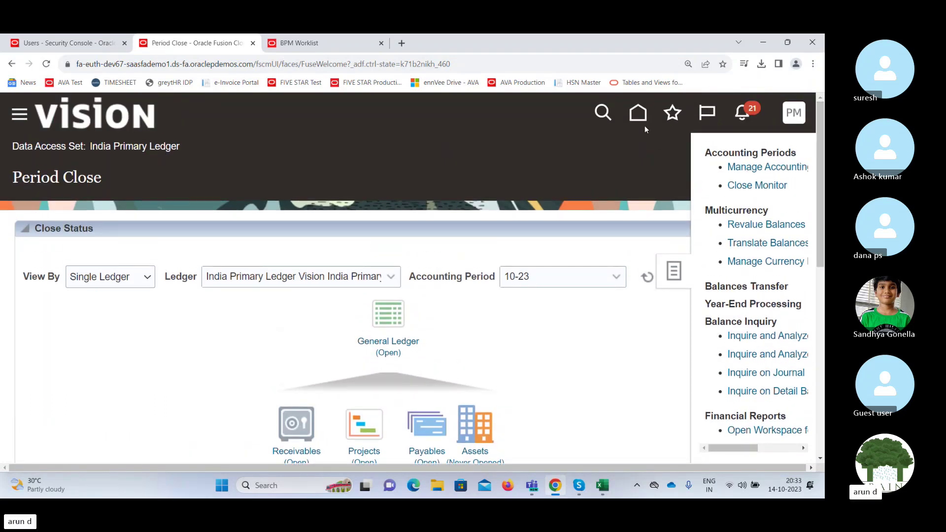
# Go to the Home page and open the General Accounting Dashboard.
pyautogui.click(640, 118)
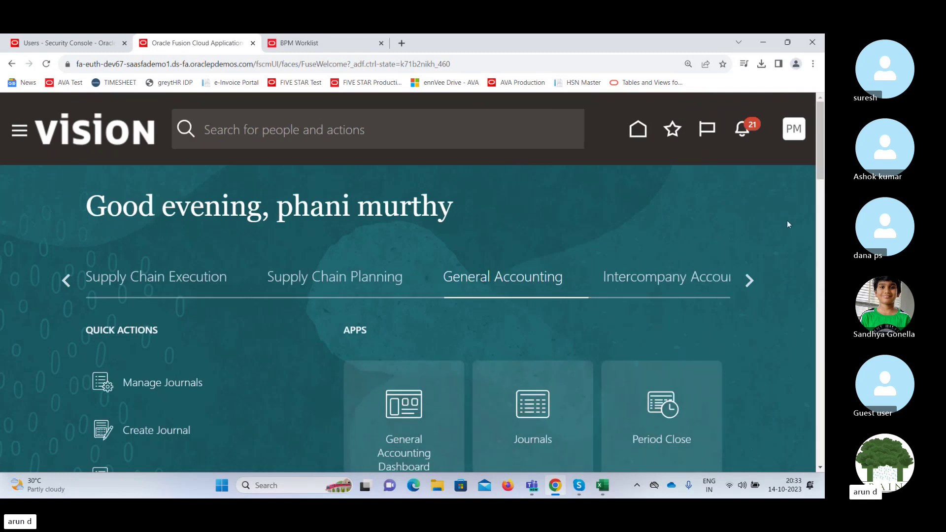
pyautogui.scroll(-5, 753, 174)
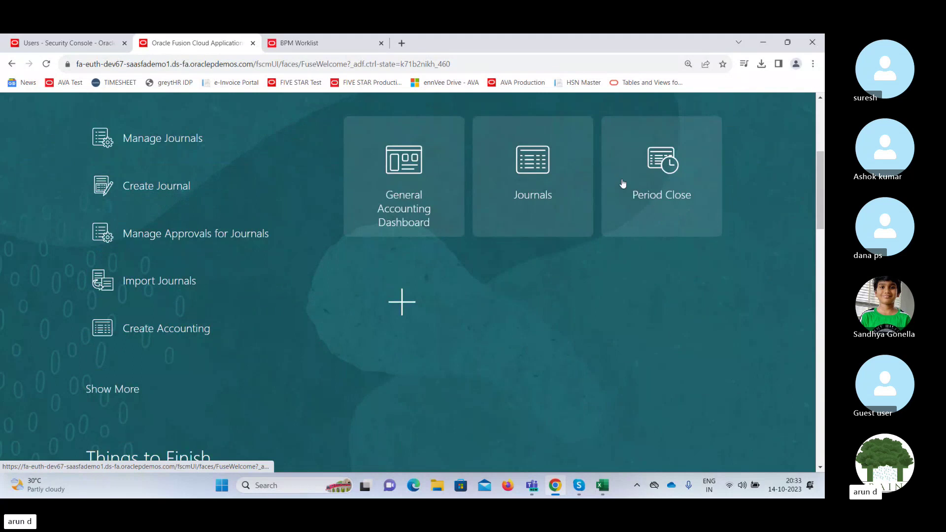
pyautogui.click(684, 171)
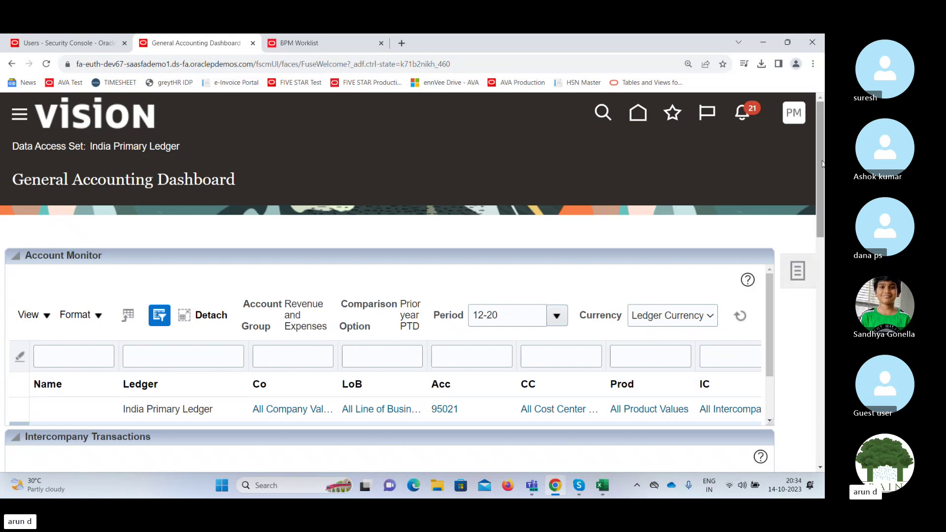
pyautogui.moveTo(821, 164); pyautogui.dragTo(813, 198)
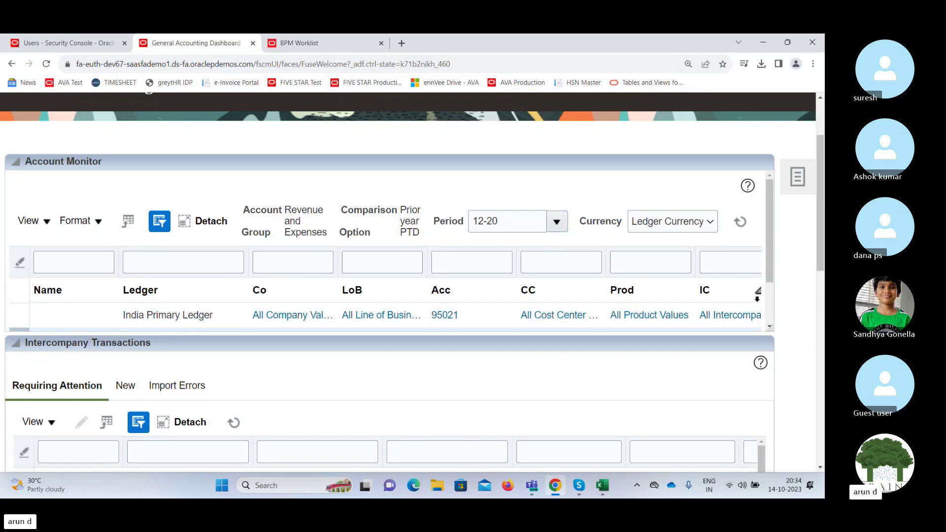
# Step through the Account Monitor filter fields to show the period balance and Change columns.
pyautogui.click(462, 266)
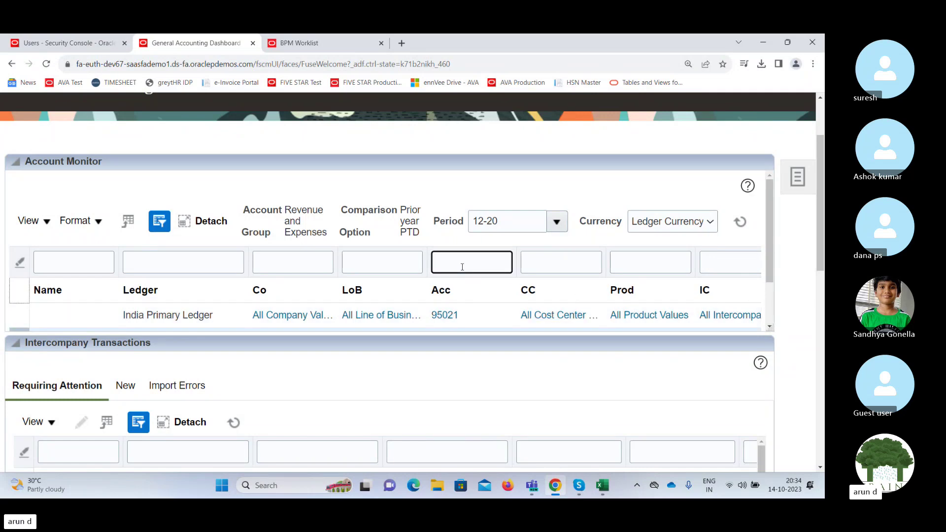
pyautogui.press('Tab')
pyautogui.press('Tab')
pyautogui.press('Tab')
pyautogui.press('Tab')
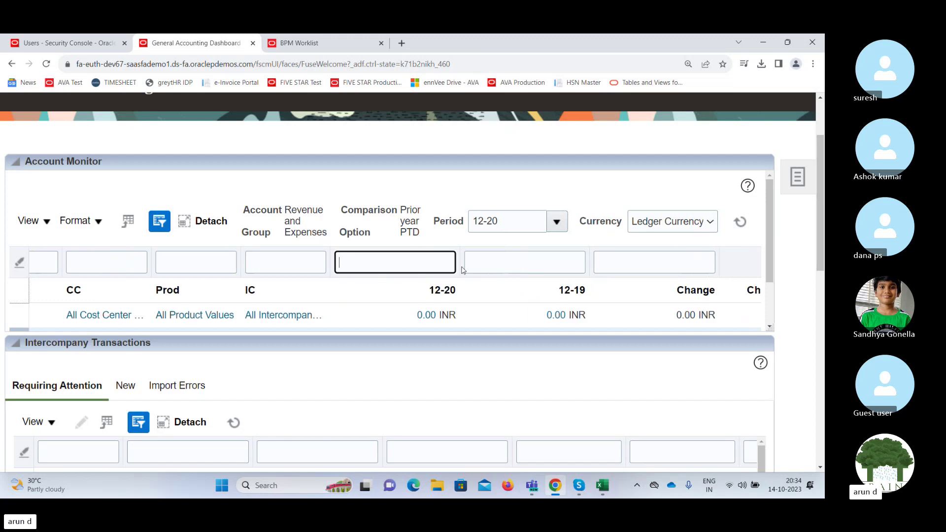
pyautogui.press('Tab')
pyautogui.press('Tab')
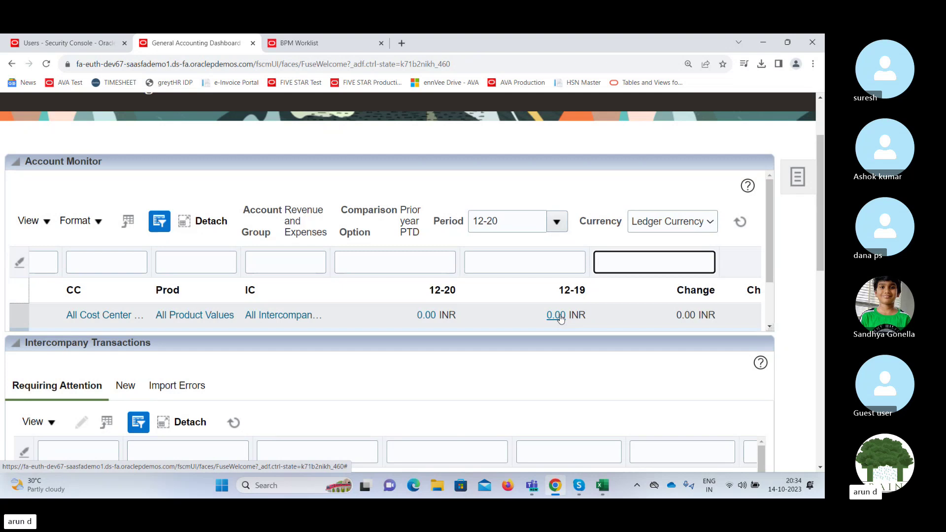
pyautogui.click(531, 263)
pyautogui.hotkey('shift', 'Tab')
pyautogui.hotkey('shift', 'Tab')
pyautogui.hotkey('shift', 'Tab')
pyautogui.hotkey('shift', 'Tab')
pyautogui.hotkey('shift', 'Tab')
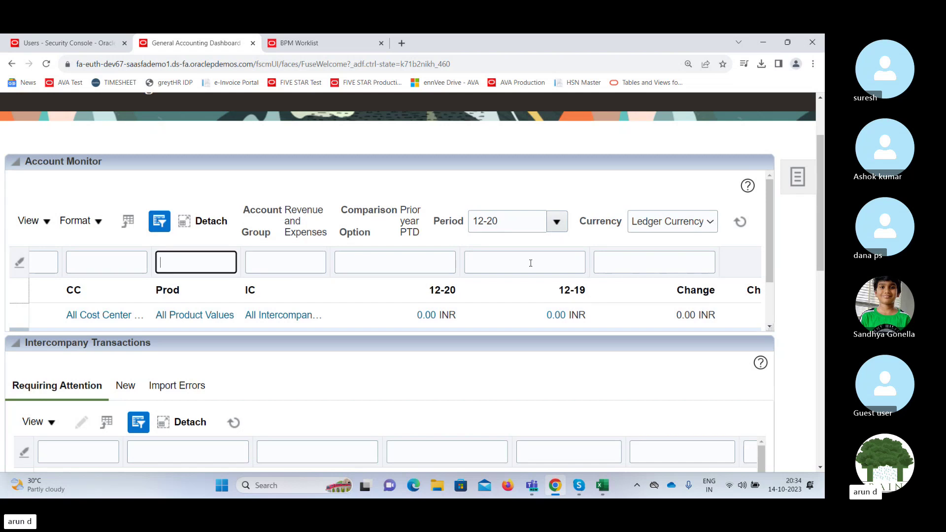
pyautogui.hotkey('shift', 'Tab')
pyautogui.hotkey('shift', 'Tab')
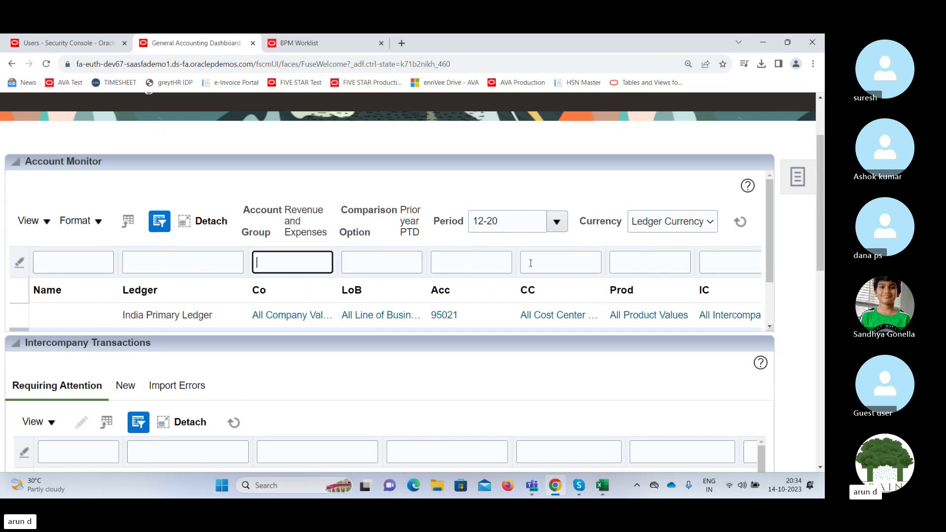
# Open and close the side Tasks panel on the dashboard.
pyautogui.click(795, 187)
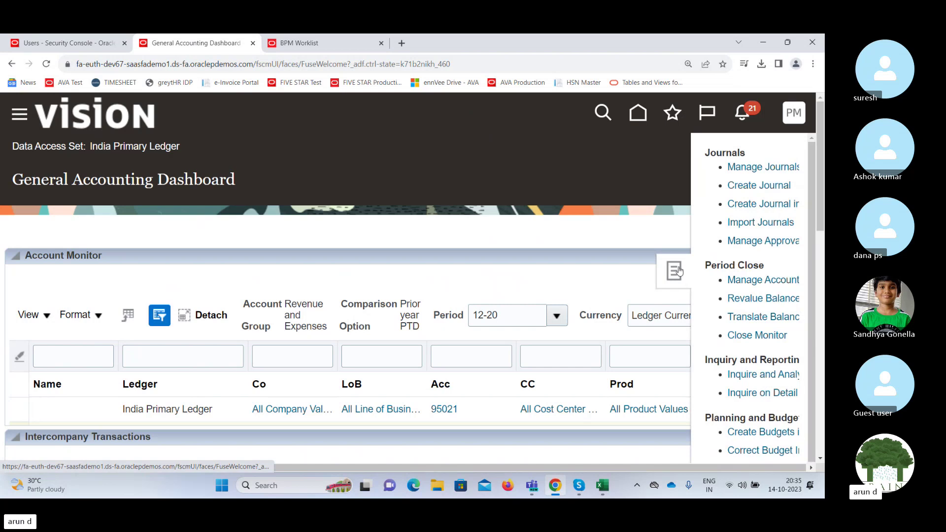
pyautogui.click(679, 270)
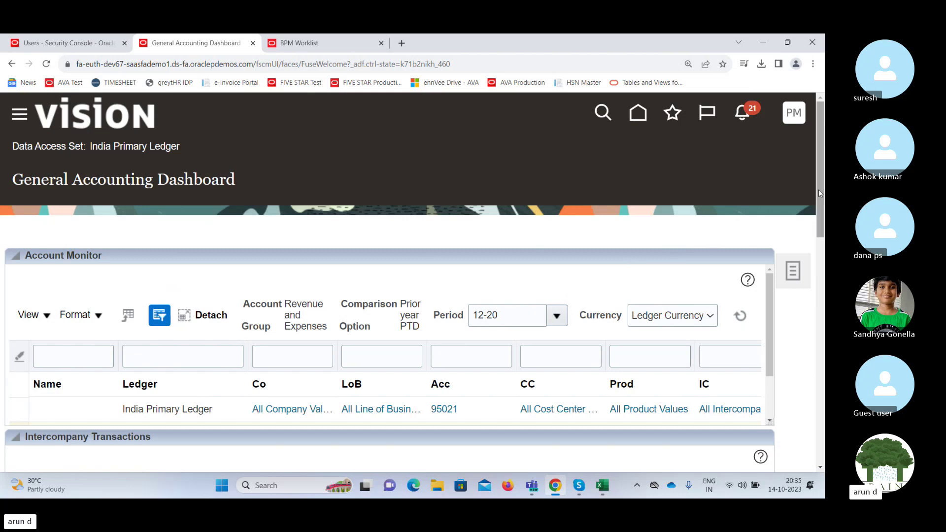
pyautogui.scroll(-3, 817, 190)
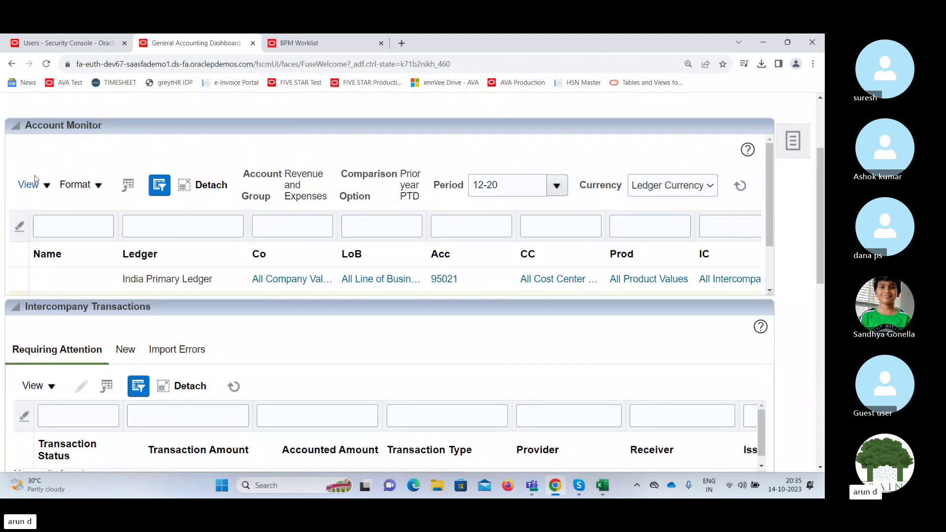
# Choose View > Account Group > Create in the Account Monitor.
pyautogui.click(47, 187)
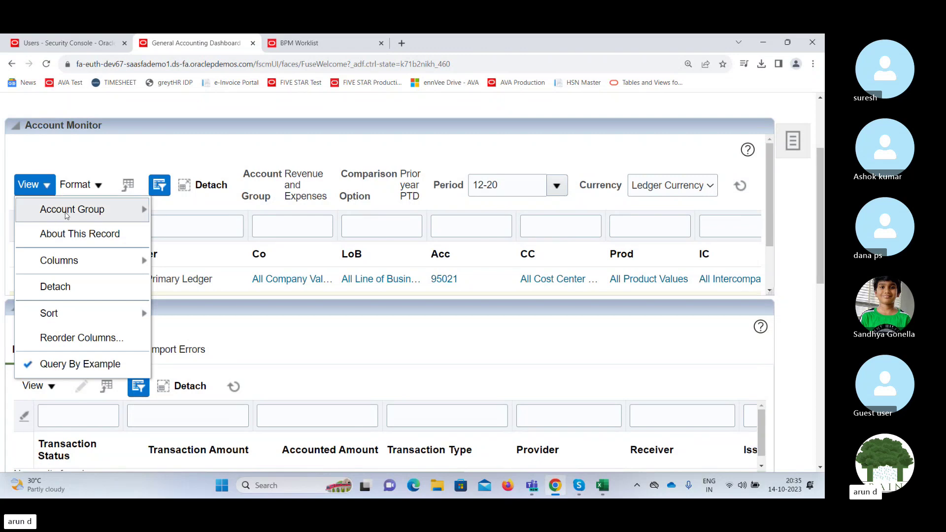
pyautogui.moveTo(67, 215)
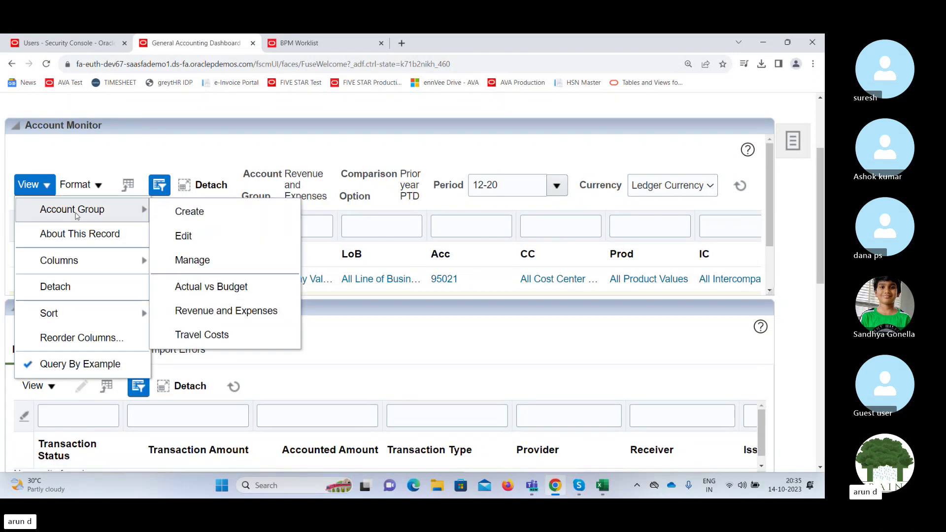
pyautogui.click(193, 217)
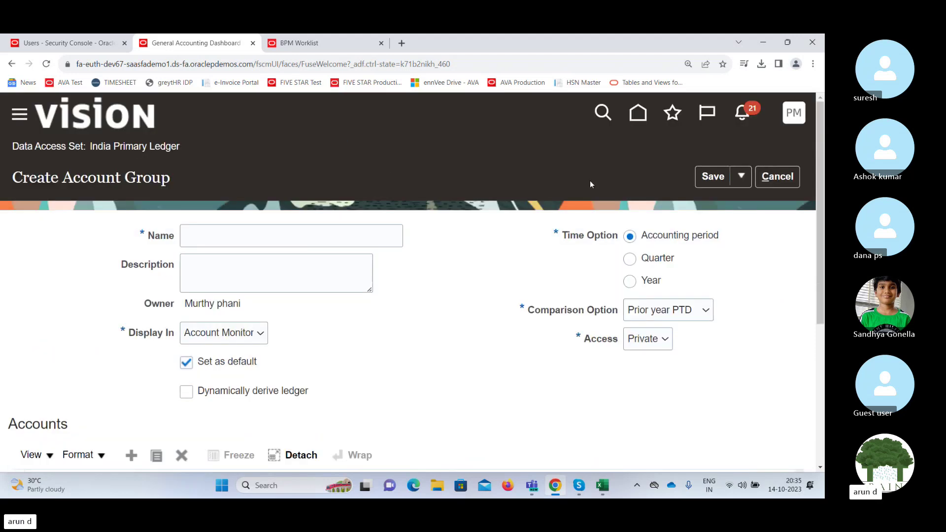
pyautogui.click(254, 229)
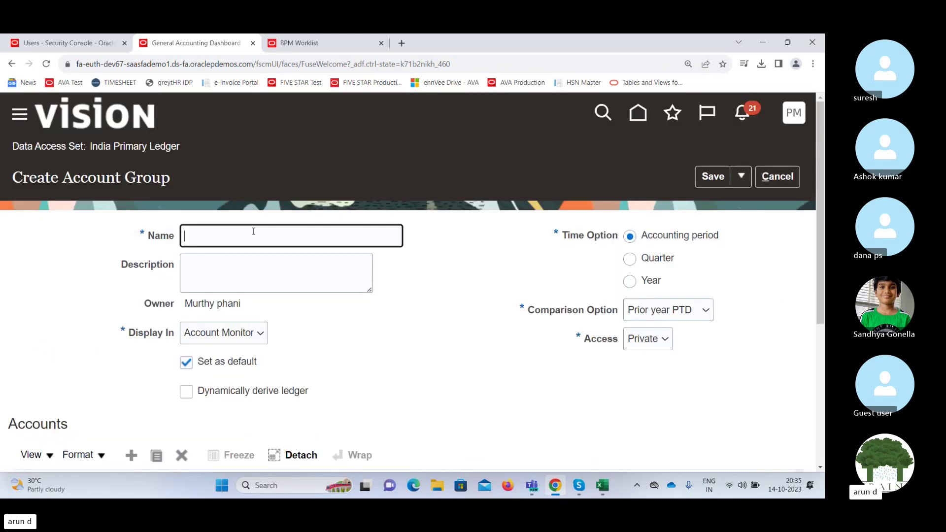
pyautogui.write('EXD')
pyautogui.click(268, 269)
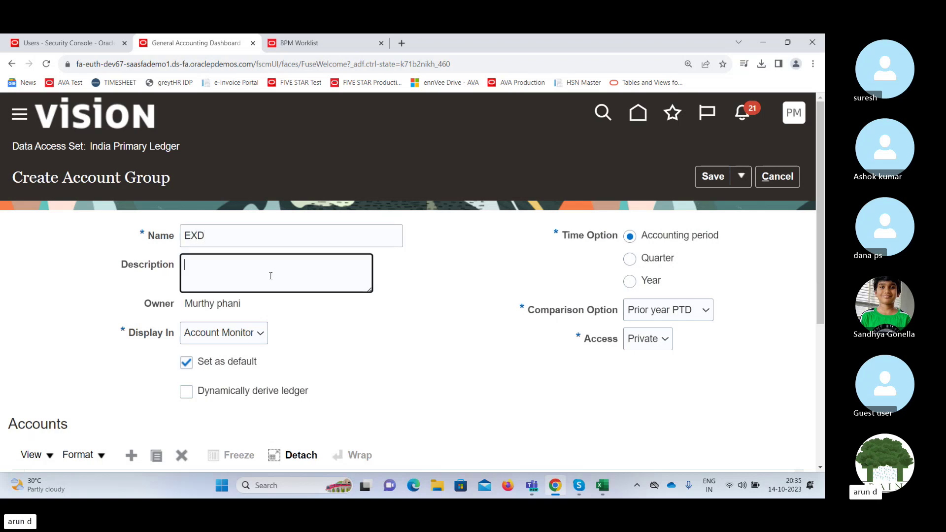
pyautogui.click(250, 335)
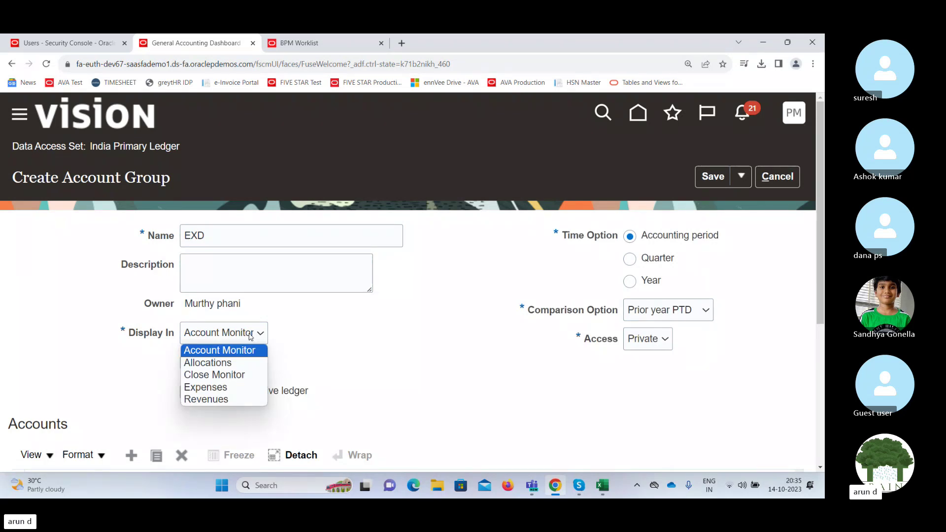
pyautogui.click(250, 337)
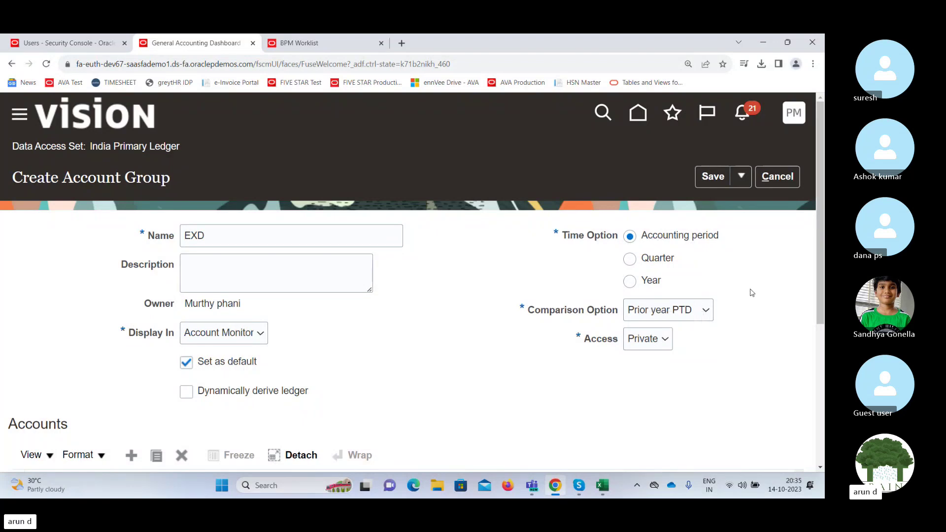
pyautogui.click(706, 313)
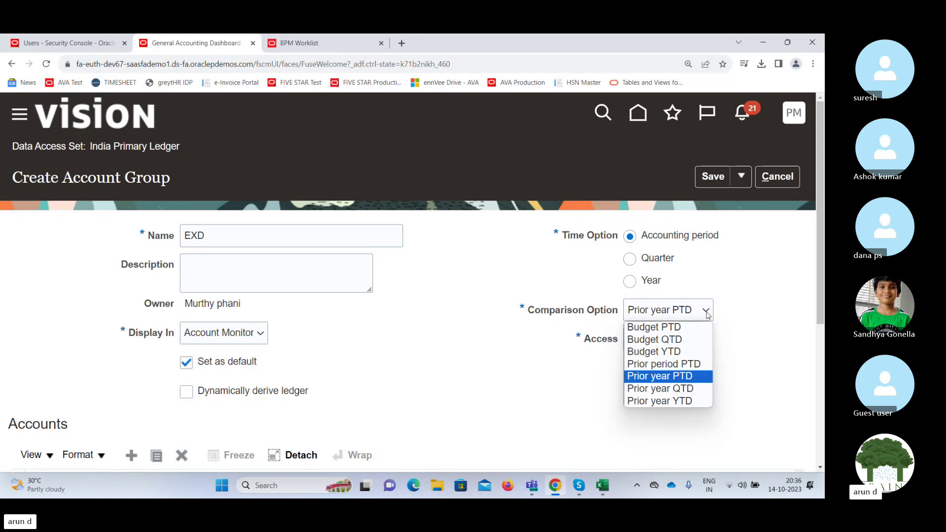
pyautogui.click(747, 305)
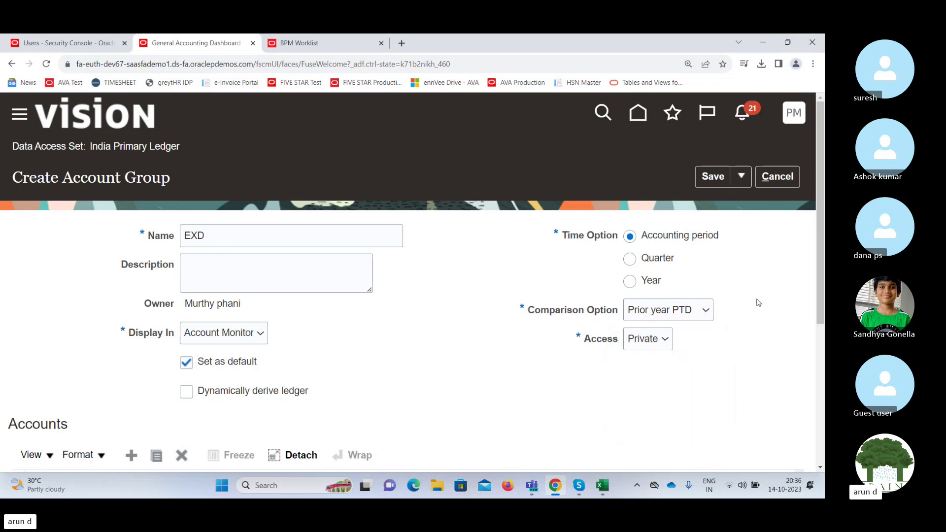
pyautogui.click(653, 340)
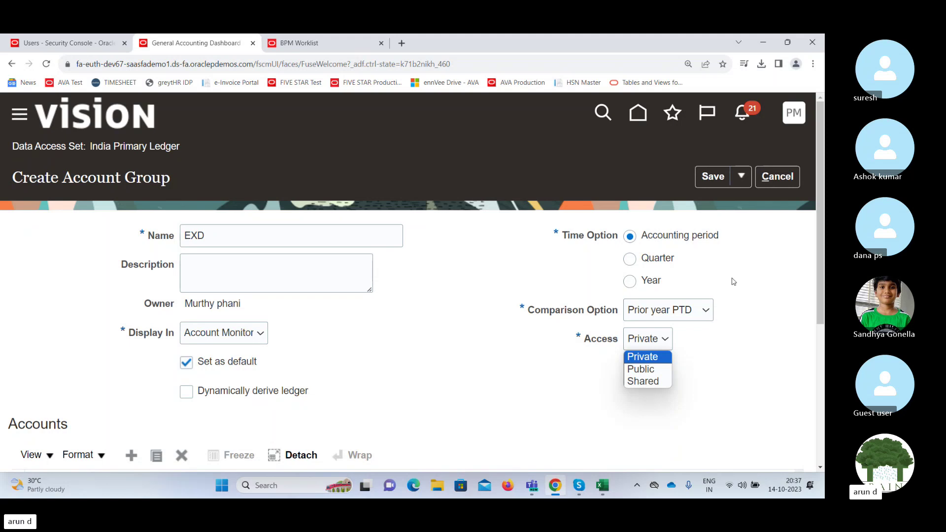
pyautogui.click(771, 274)
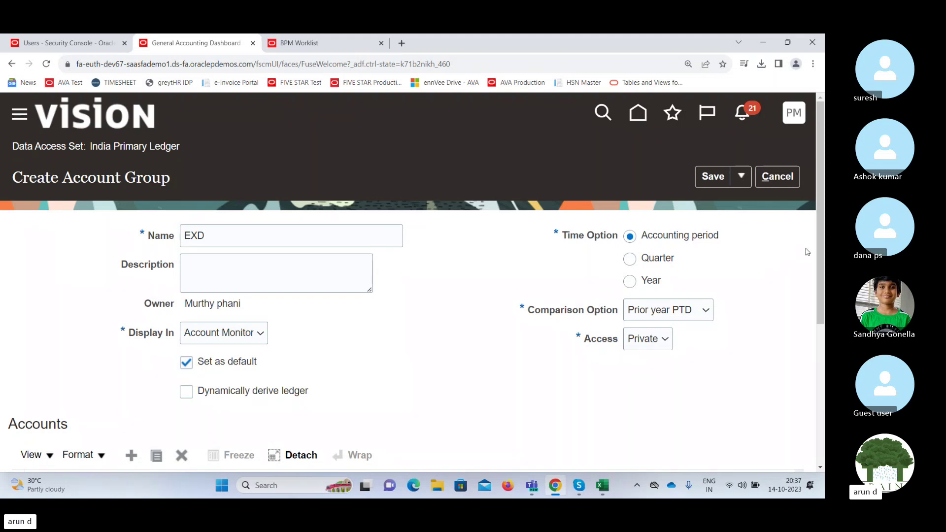
pyautogui.moveTo(820, 247); pyautogui.dragTo(794, 324)
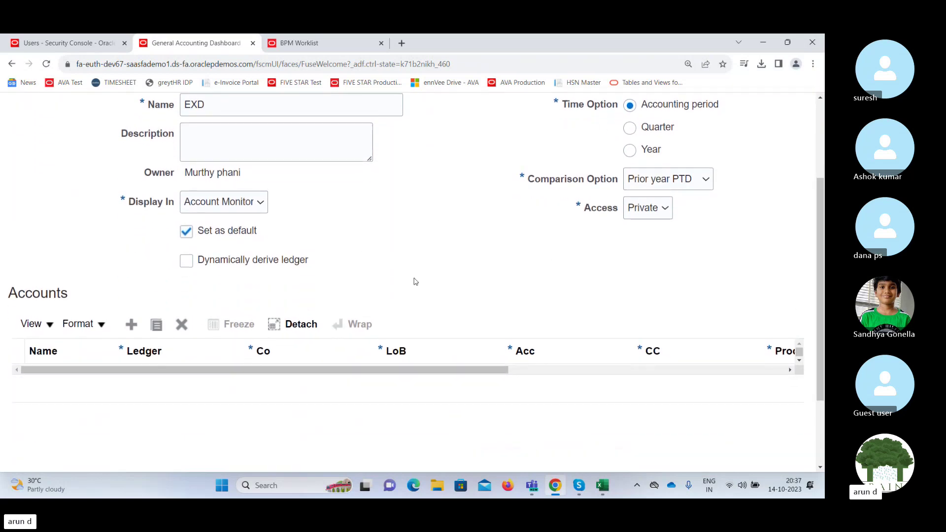
# Add an account row for India Primary Ledger with Company 103.
pyautogui.click(133, 325)
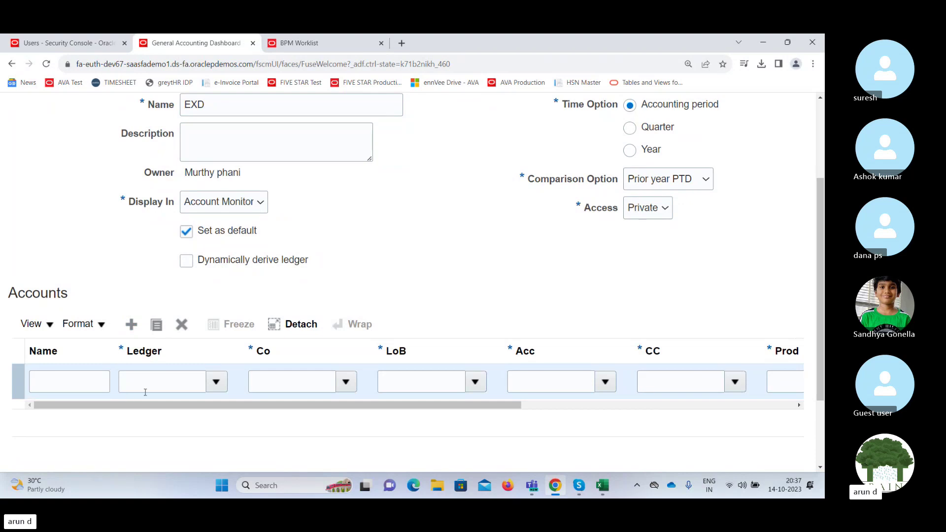
pyautogui.click(217, 381)
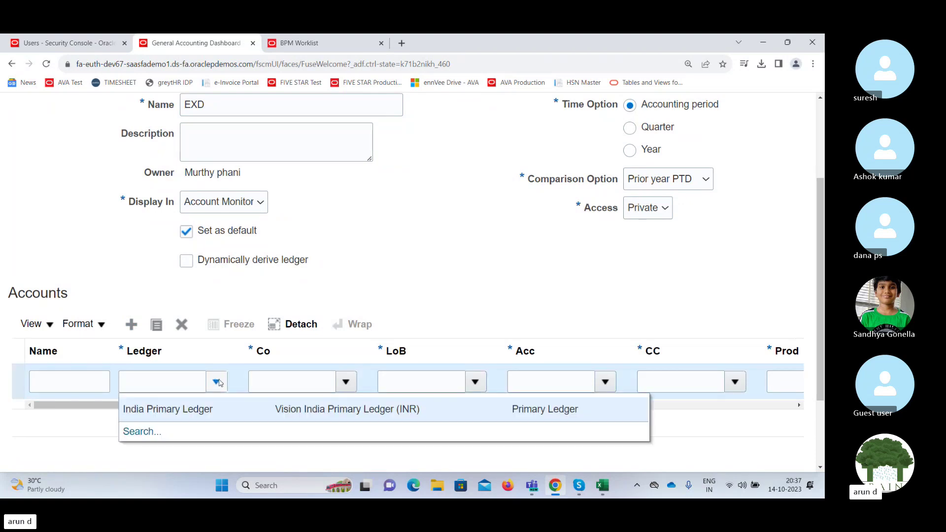
pyautogui.press('Escape')
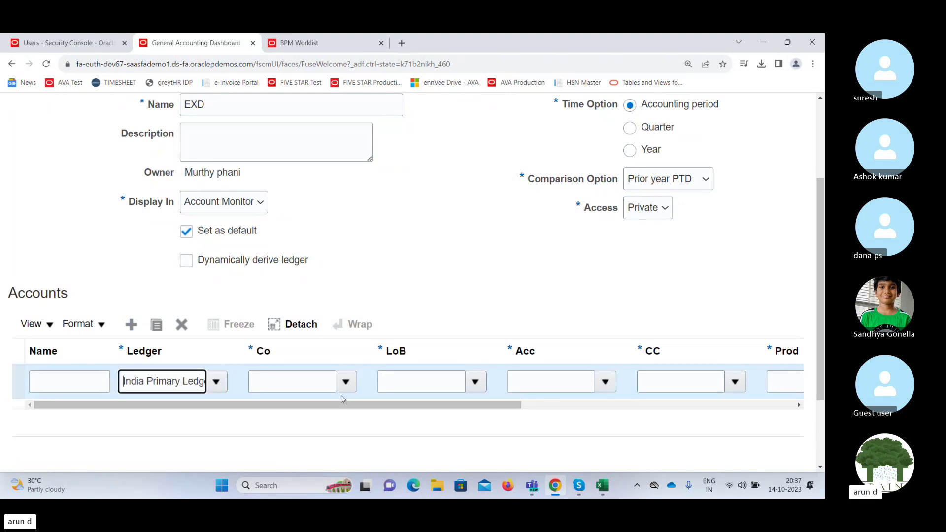
pyautogui.click(345, 382)
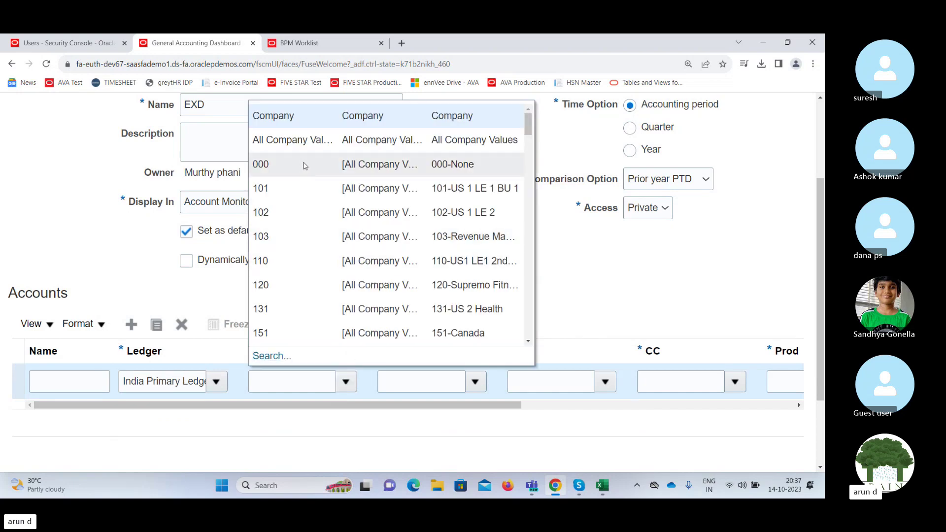
pyautogui.click(296, 228)
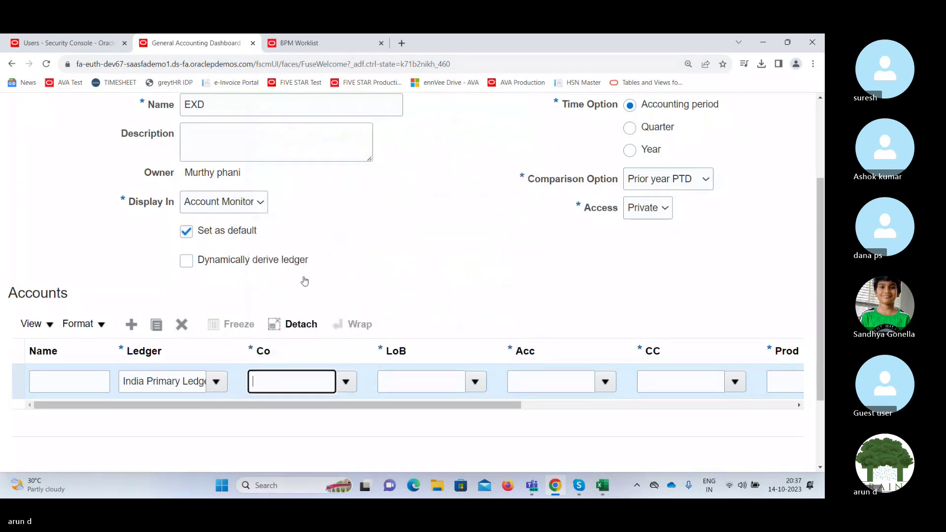
# Set the row's Line of Business, Account and Cost Center to All values.
pyautogui.click(478, 384)
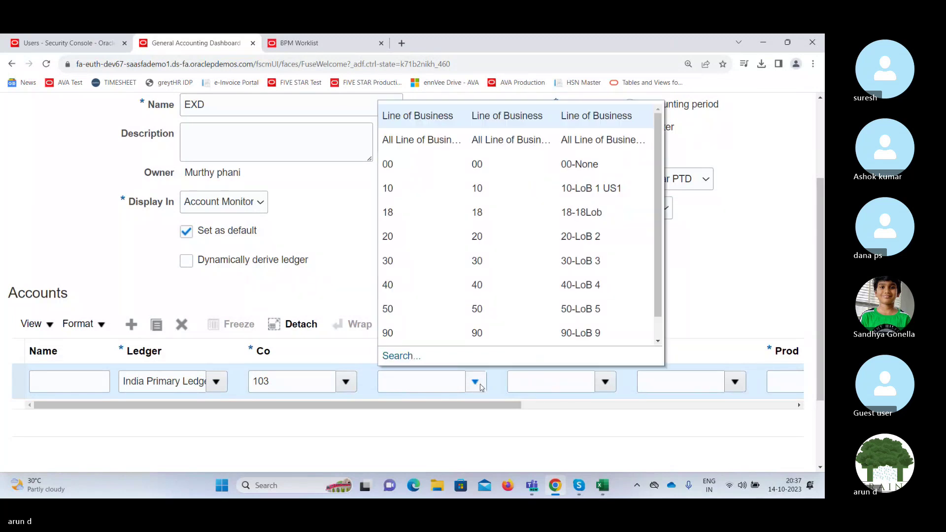
pyautogui.click(427, 140)
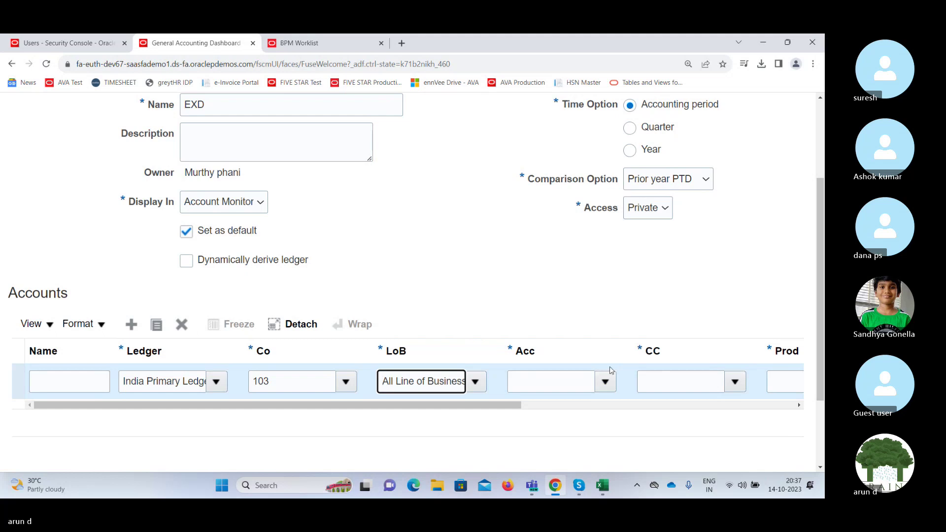
pyautogui.click(604, 380)
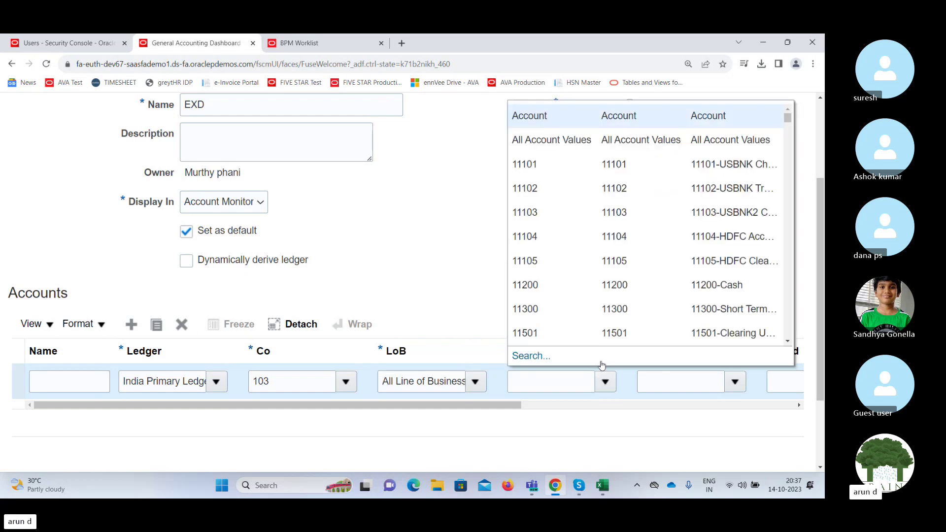
pyautogui.click(538, 140)
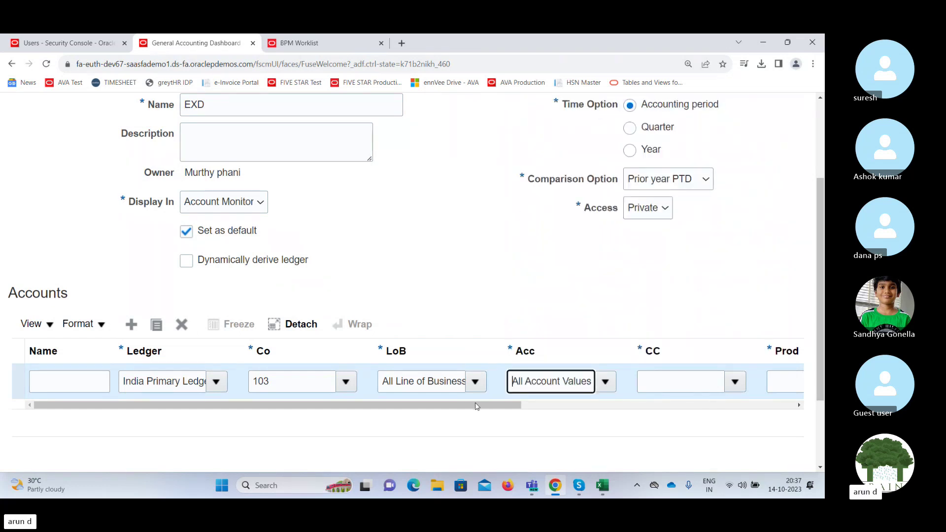
pyautogui.moveTo(479, 404); pyautogui.dragTo(607, 413)
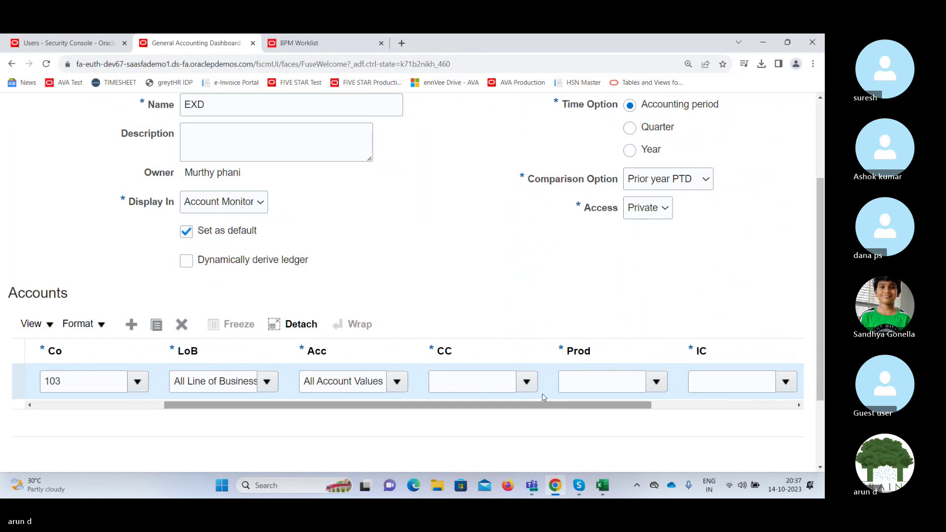
pyautogui.click(526, 382)
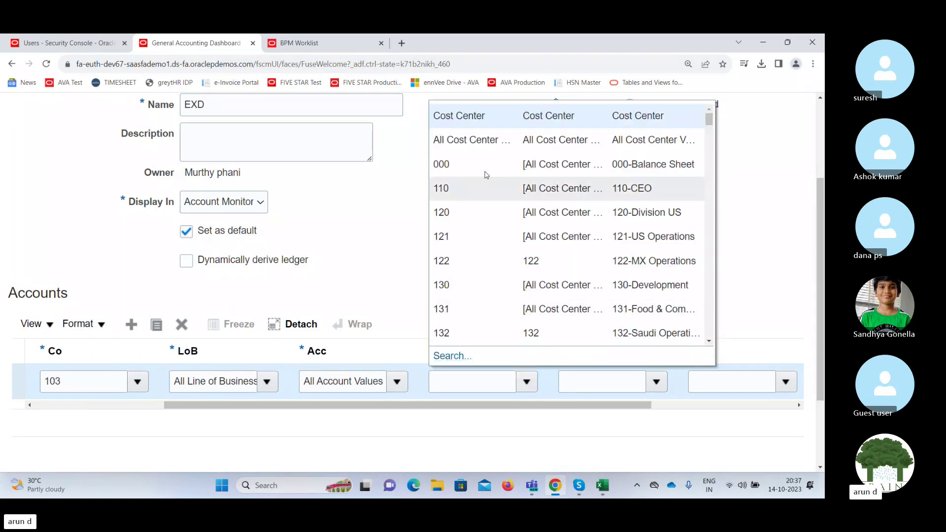
pyautogui.click(468, 140)
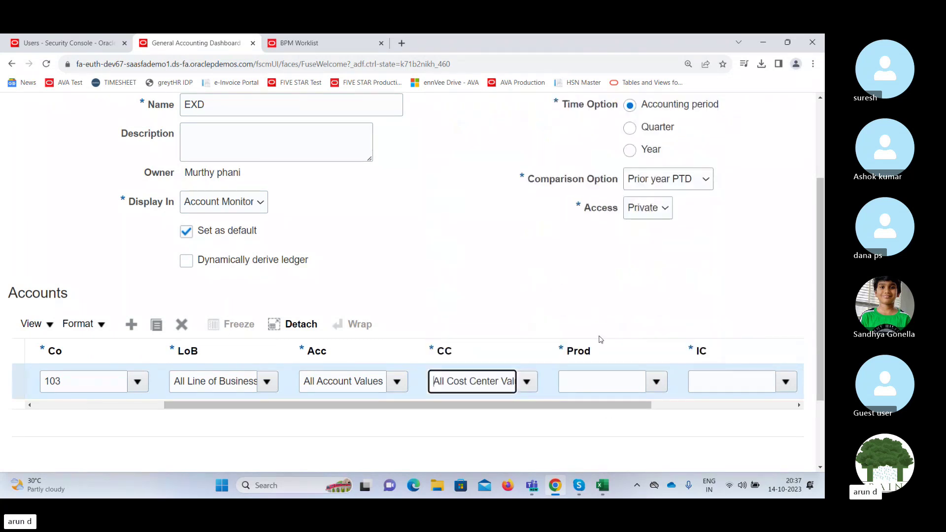
# Set Product and Intercompany to All values, then view the row's Change display options.
pyautogui.click(657, 383)
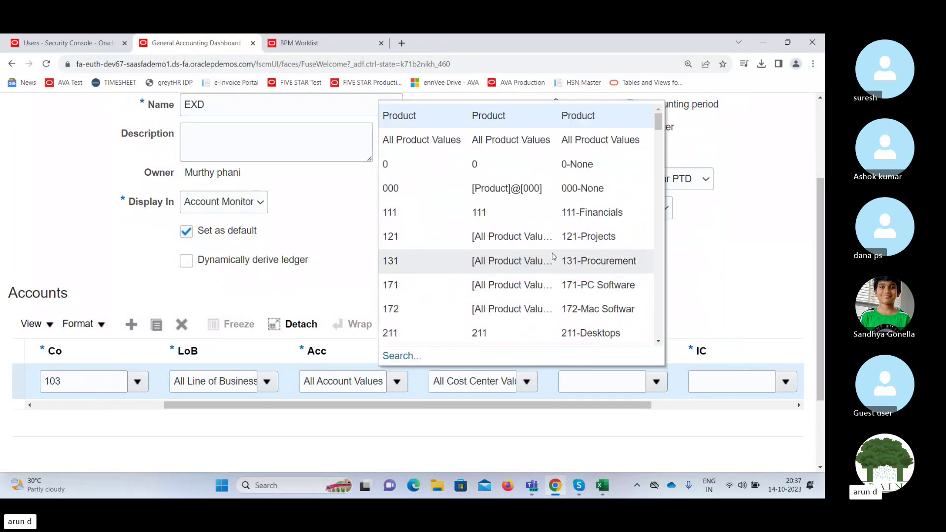
pyautogui.click(476, 140)
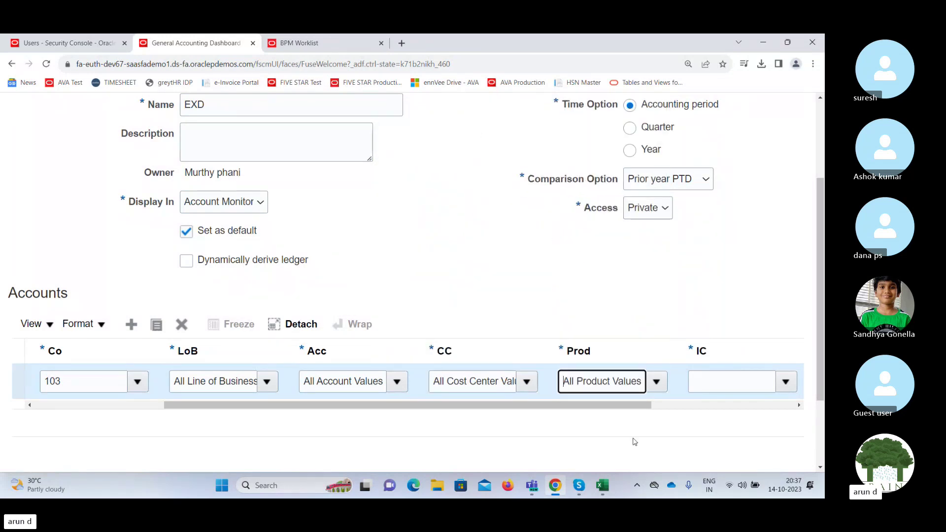
pyautogui.hscroll(3, 626, 408)
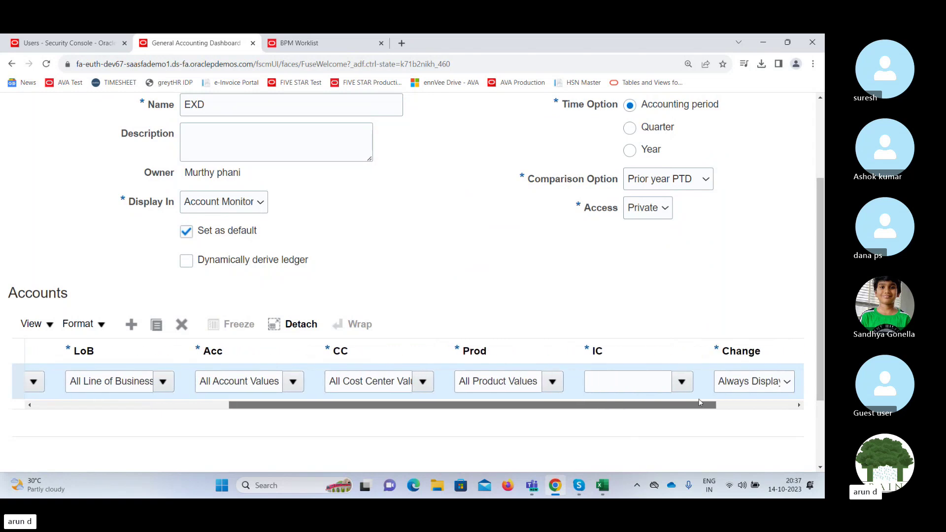
pyautogui.click(623, 381)
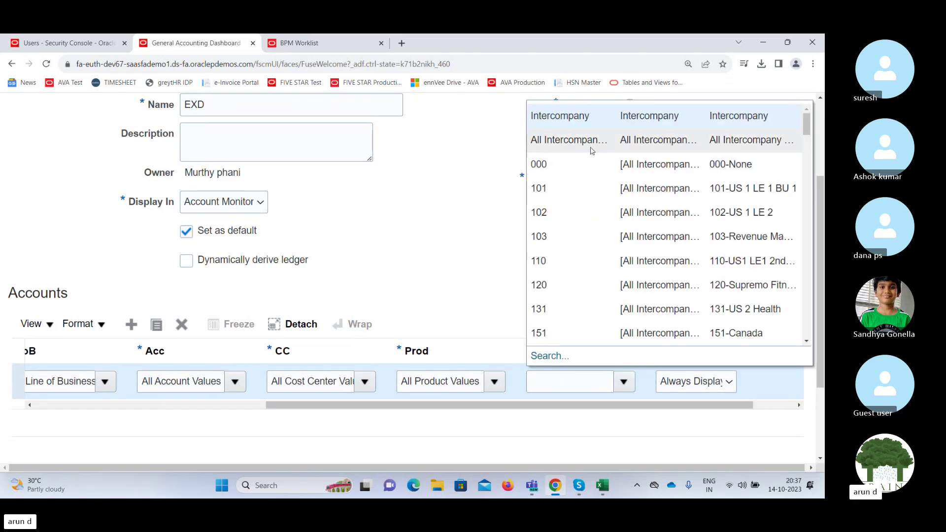
pyautogui.click(593, 144)
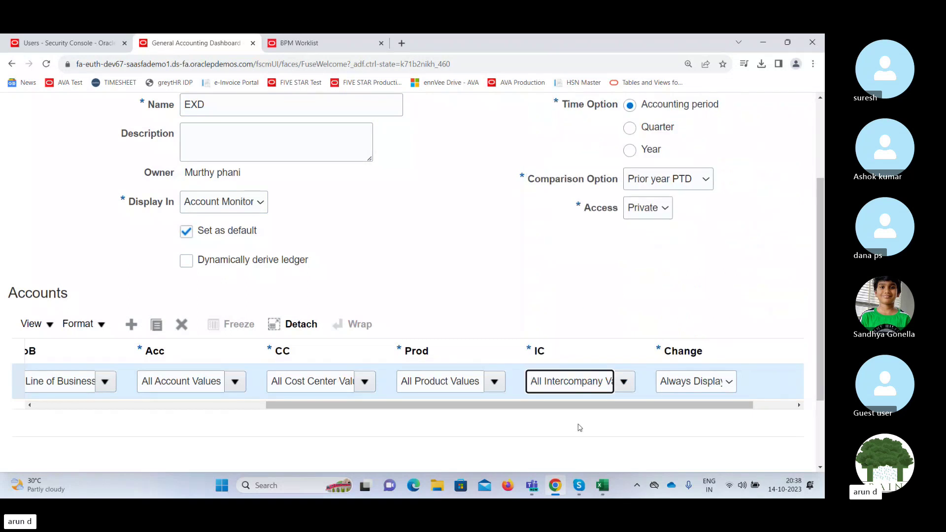
pyautogui.moveTo(600, 408); pyautogui.dragTo(677, 407)
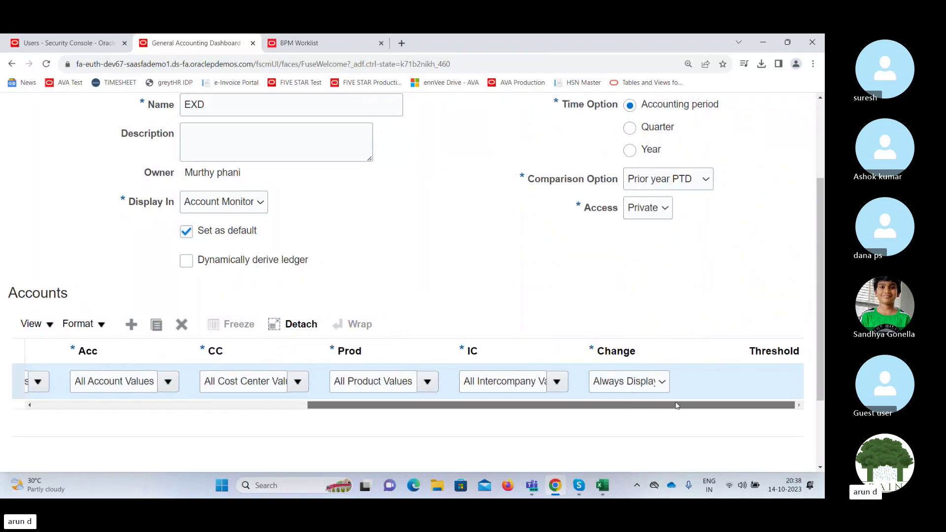
pyautogui.click(655, 387)
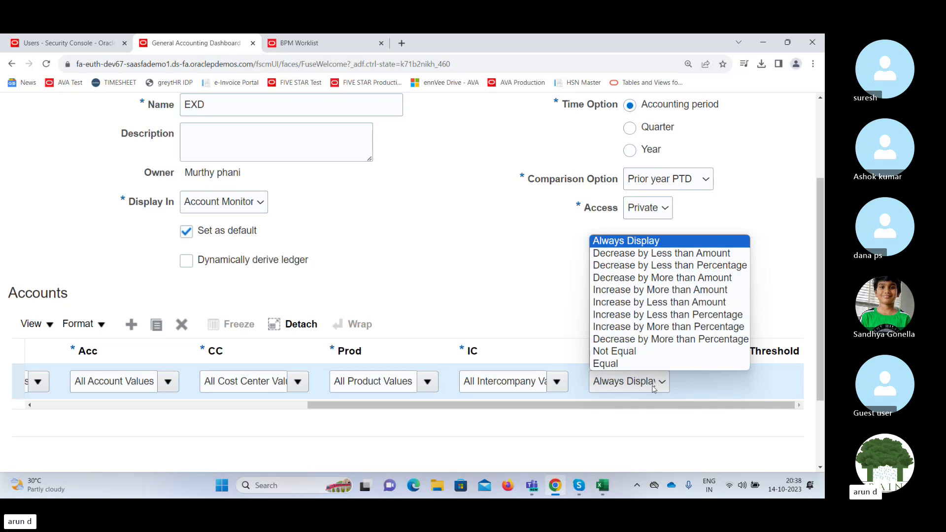
# Keep the change condition as Always Display, then save and close the EXD account group.
pyautogui.click(516, 306)
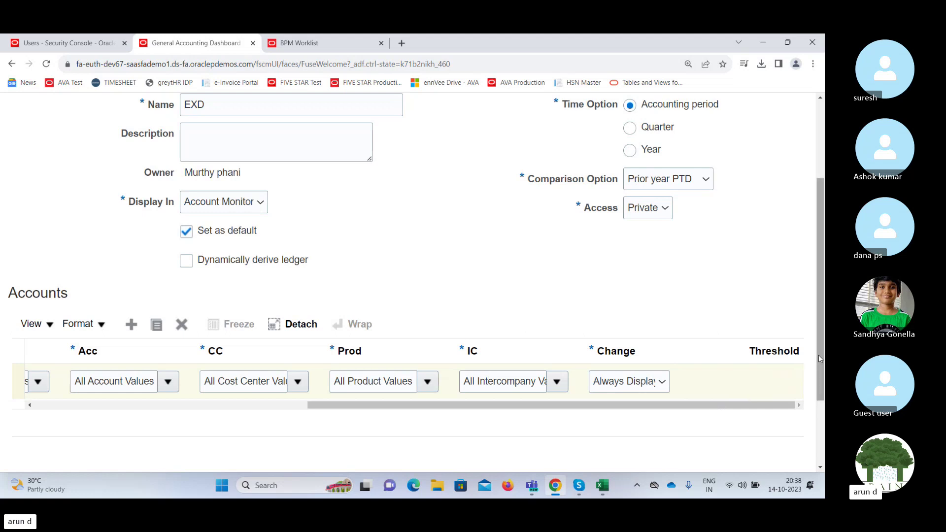
pyautogui.moveTo(818, 354); pyautogui.dragTo(821, 277)
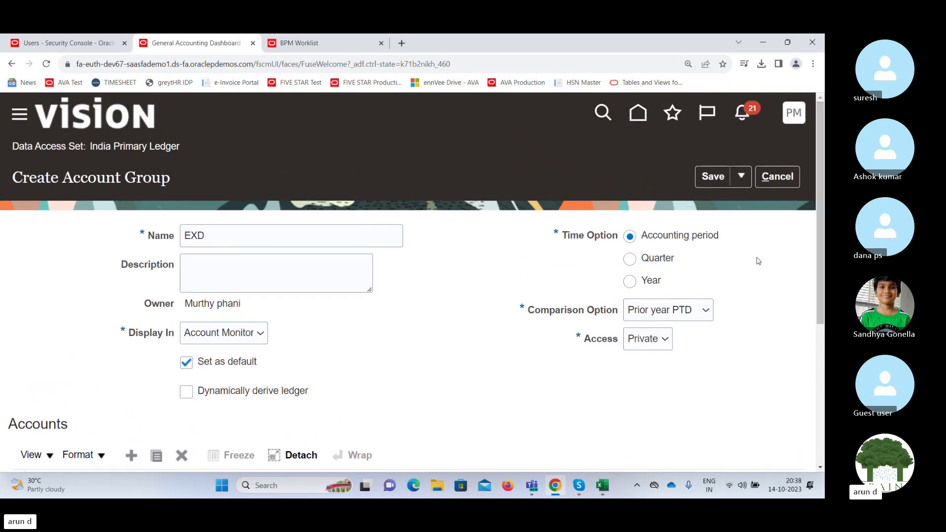
pyautogui.click(714, 181)
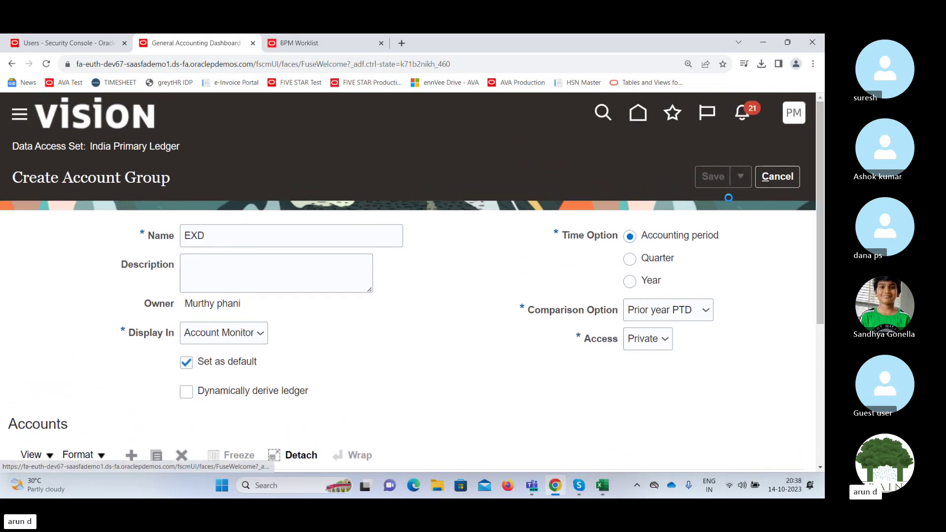
pyautogui.click(738, 180)
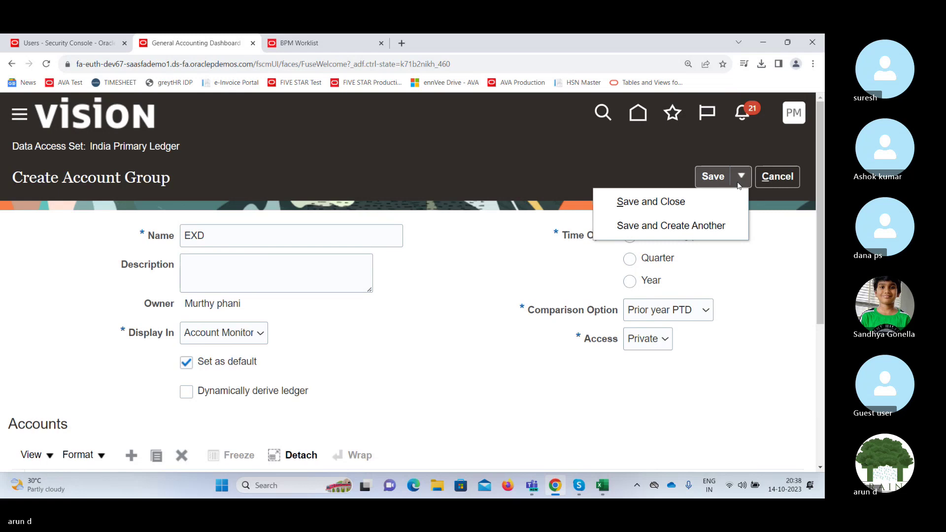
pyautogui.click(712, 202)
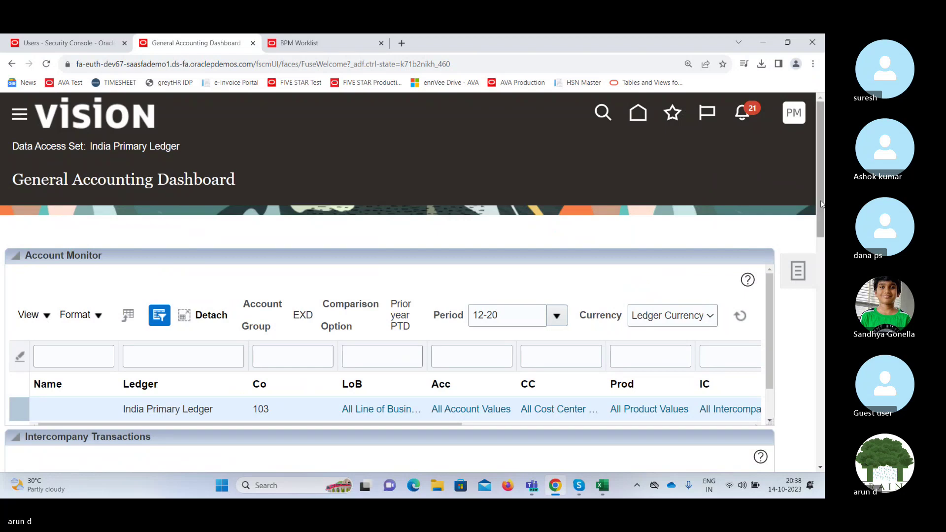
# Switch Account Monitor to period 10-23, refresh it, and scroll across the balance columns.
pyautogui.moveTo(820, 203); pyautogui.dragTo(798, 248)
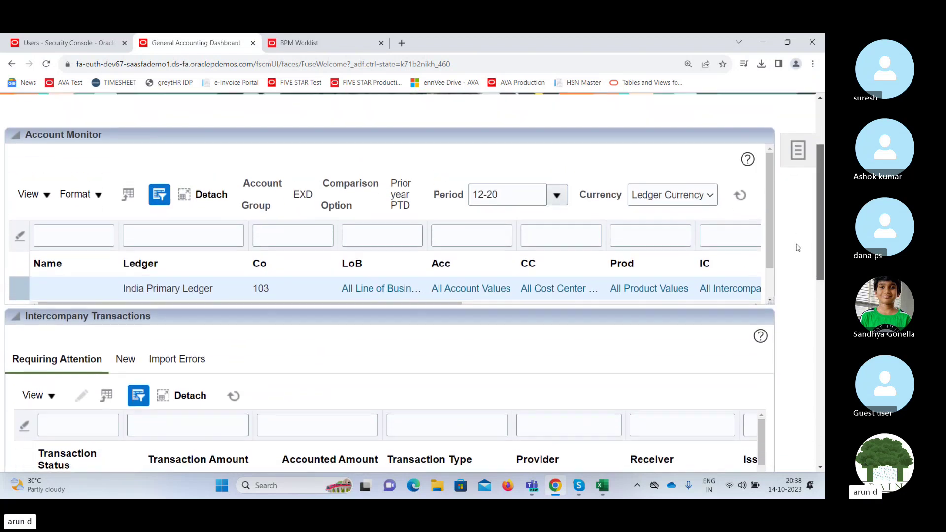
pyautogui.click(551, 199)
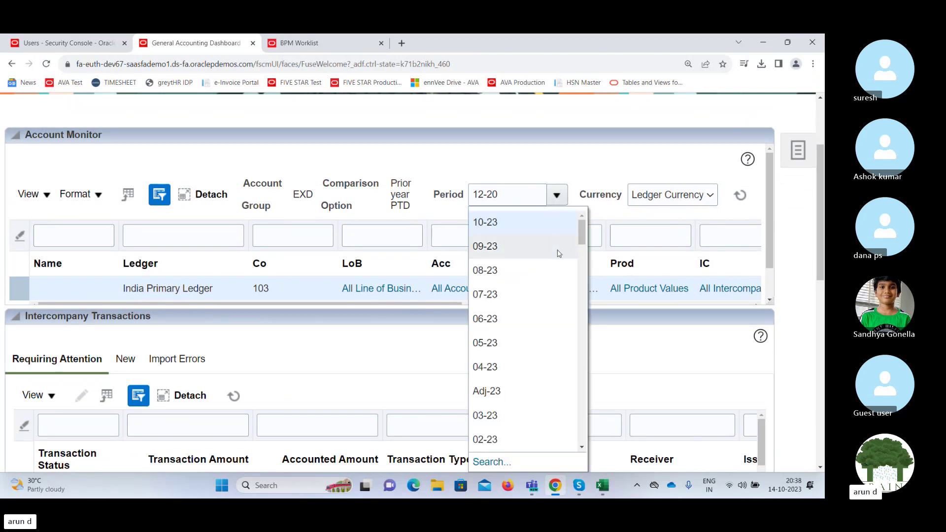
pyautogui.click(535, 179)
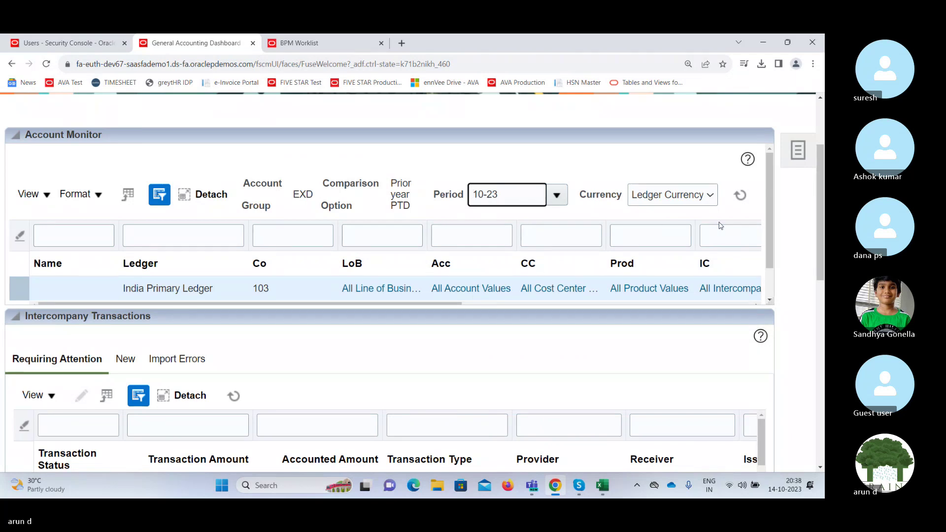
pyautogui.click(740, 198)
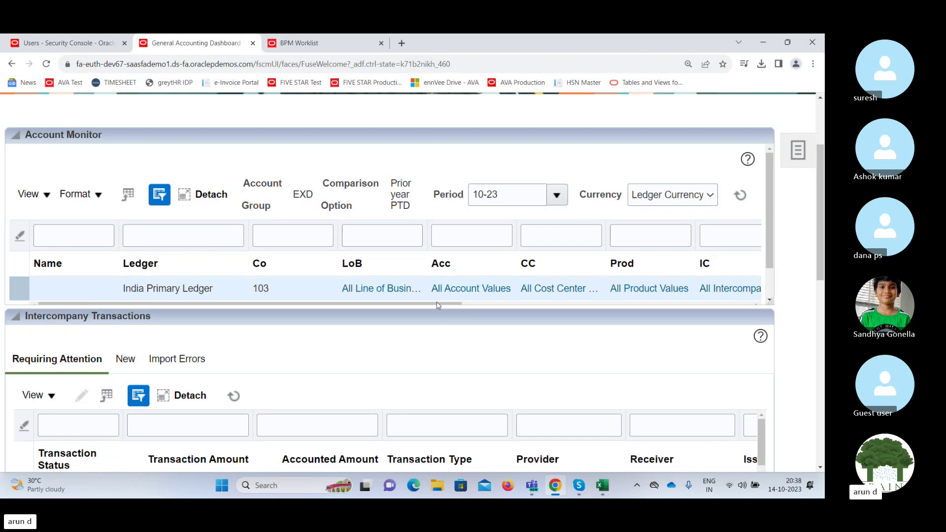
pyautogui.moveTo(436, 305); pyautogui.dragTo(704, 305)
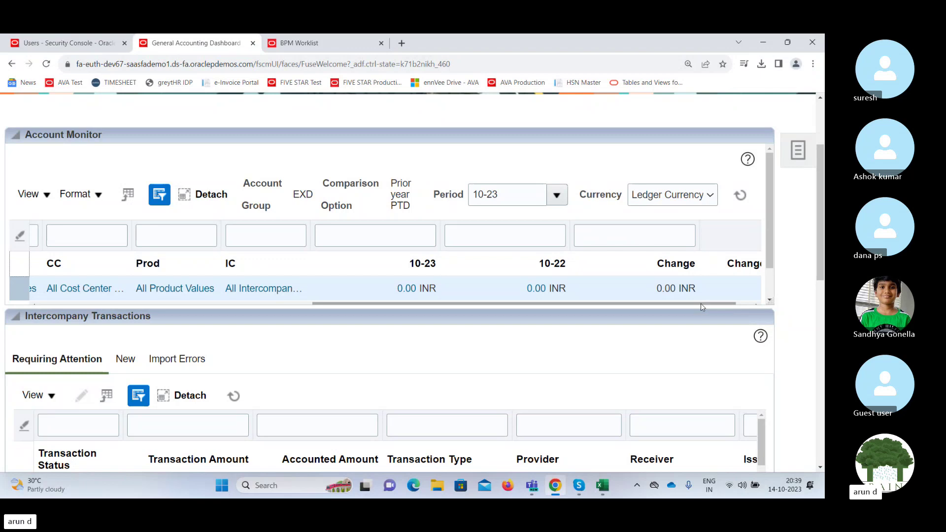
pyautogui.moveTo(702, 305); pyautogui.dragTo(449, 319)
pyautogui.click(403, 286)
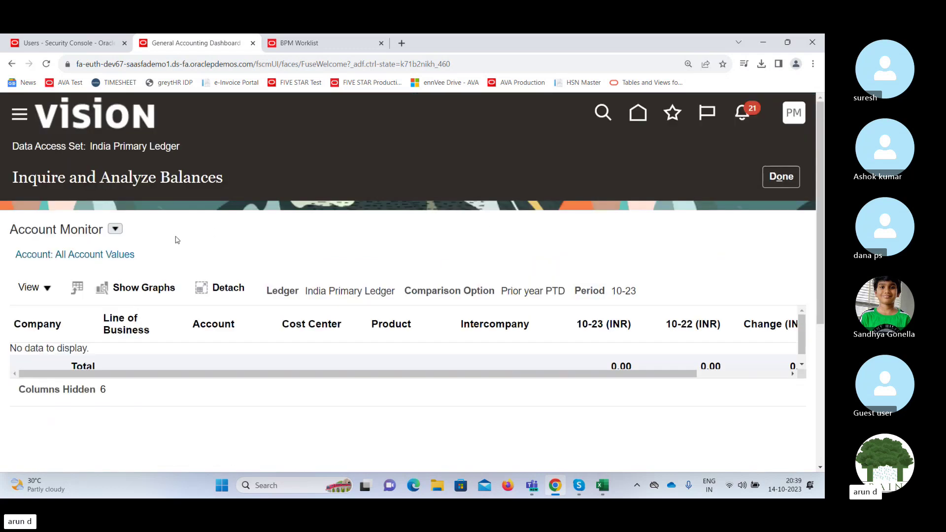
pyautogui.click(85, 255)
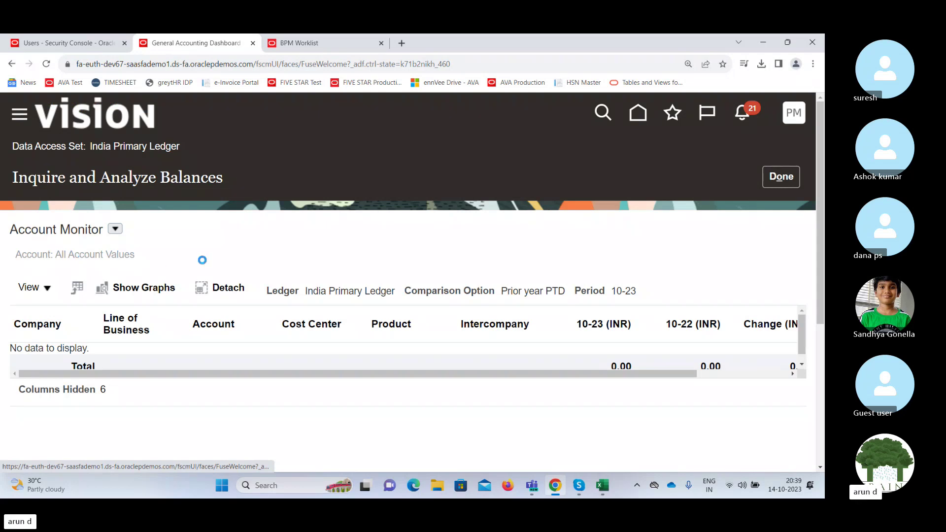
pyautogui.click(116, 229)
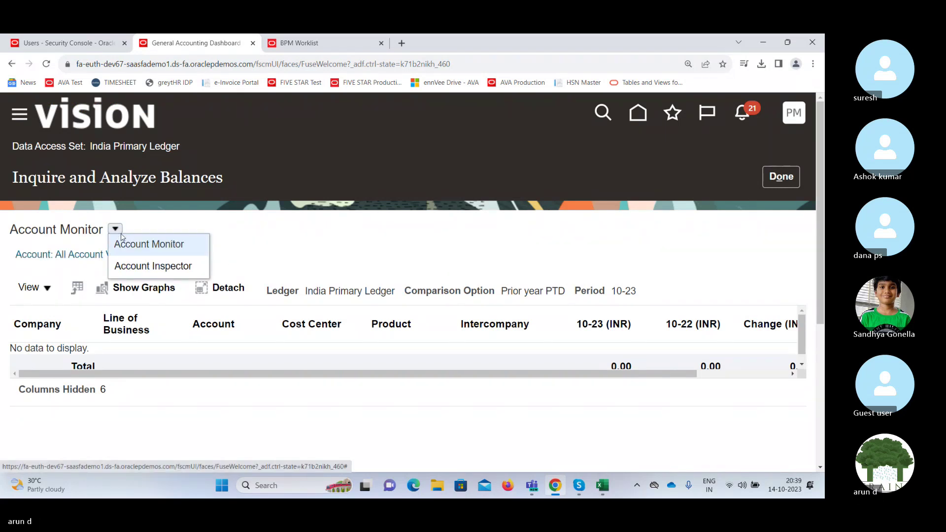
pyautogui.click(142, 248)
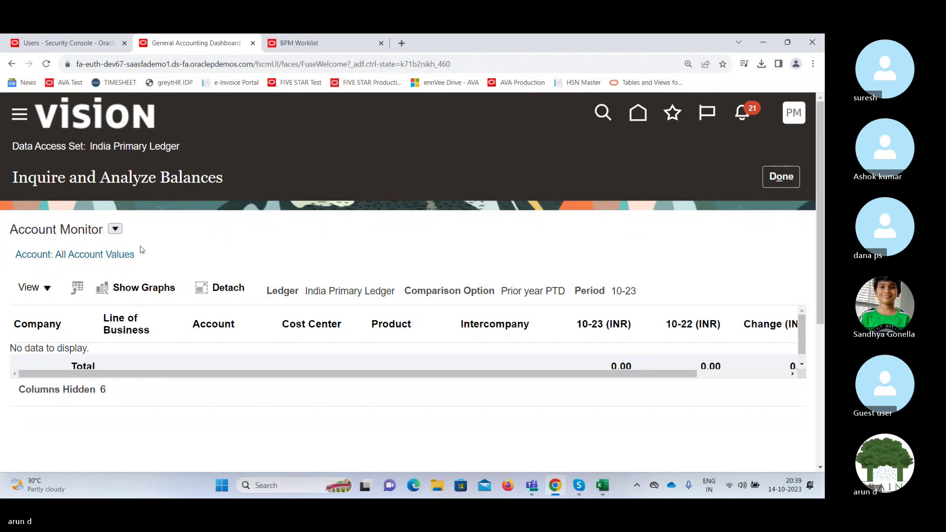
pyautogui.click(45, 291)
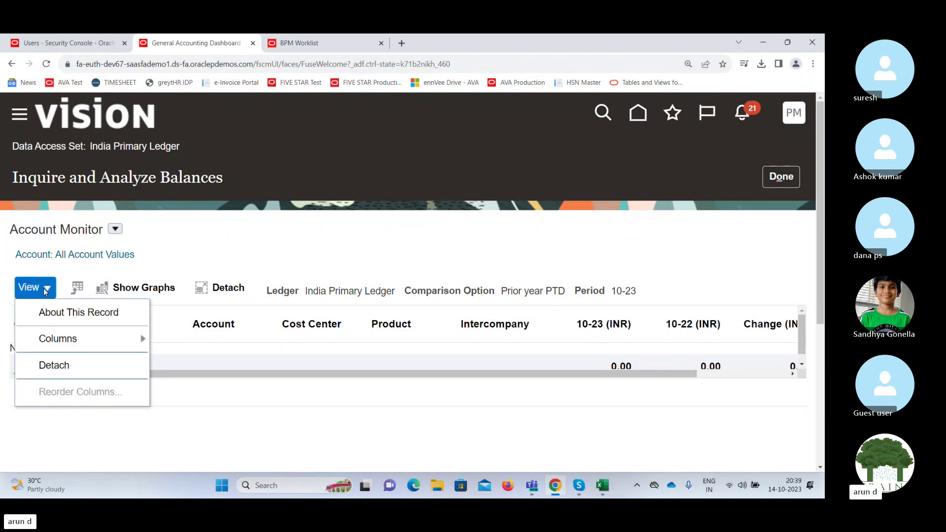
pyautogui.click(234, 254)
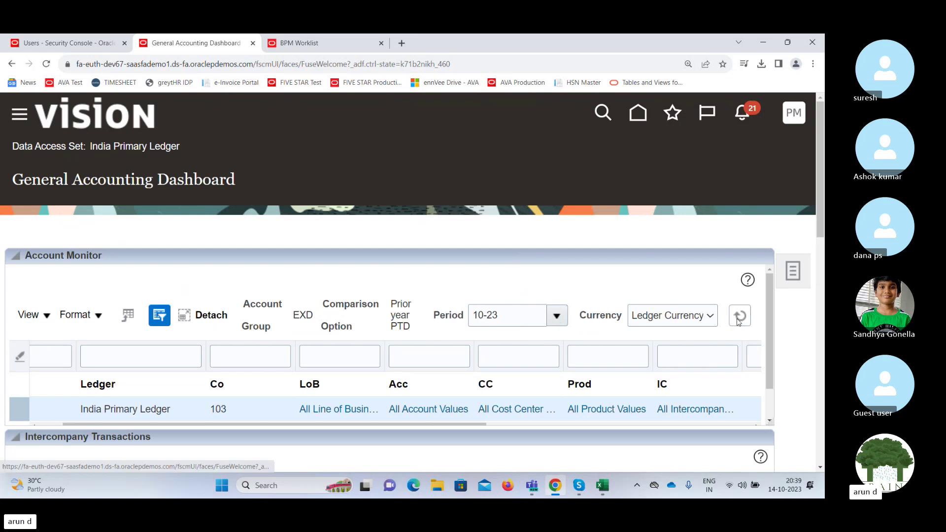
pyautogui.click(425, 410)
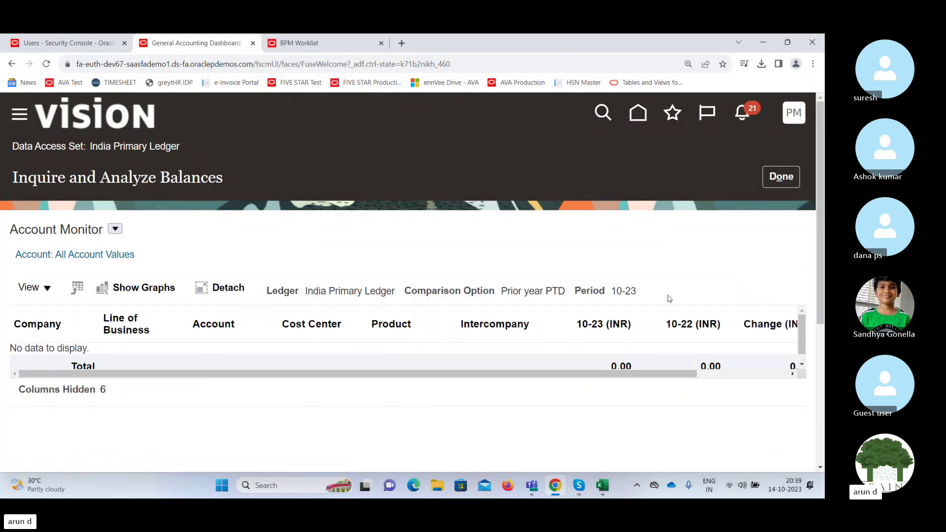
pyautogui.click(781, 178)
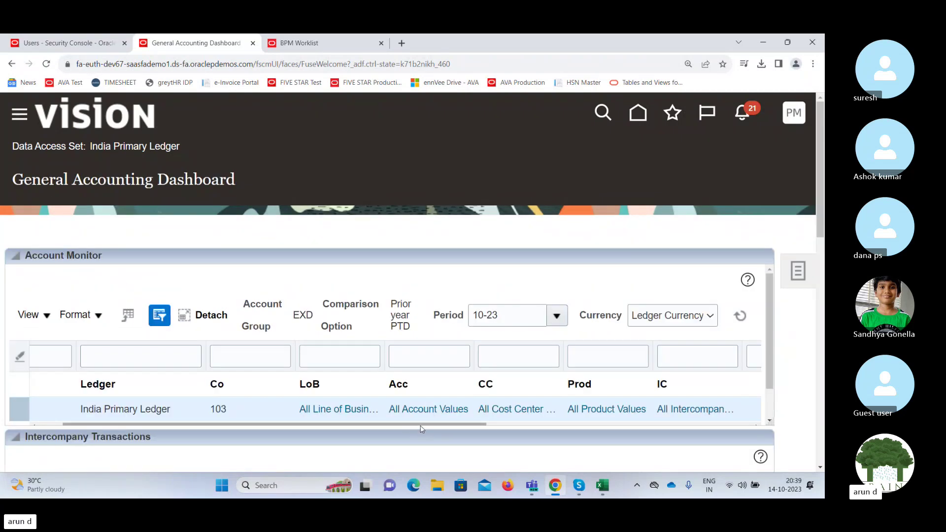
pyautogui.moveTo(424, 424); pyautogui.dragTo(642, 403)
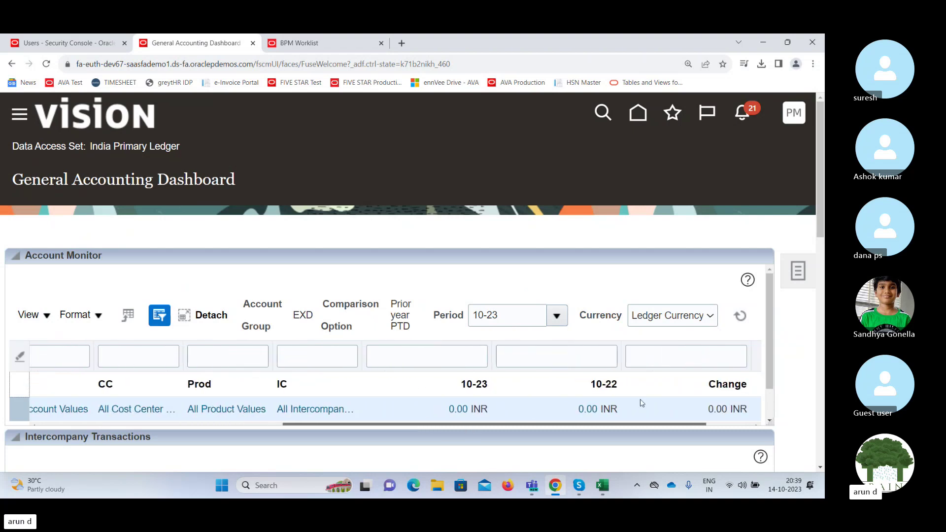
# Drill into the 10-23 detail balances and open the full Company value search.
pyautogui.click(448, 407)
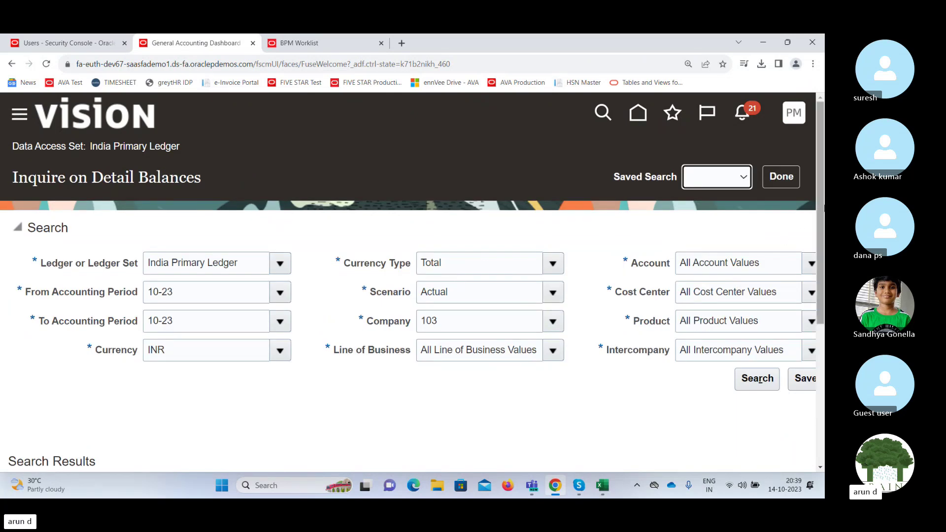
pyautogui.moveTo(819, 211); pyautogui.dragTo(817, 272)
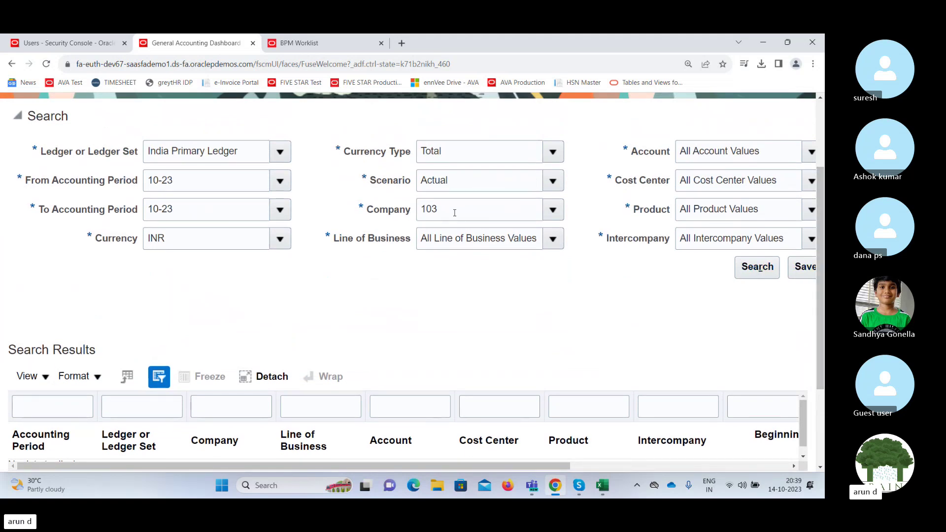
pyautogui.click(553, 209)
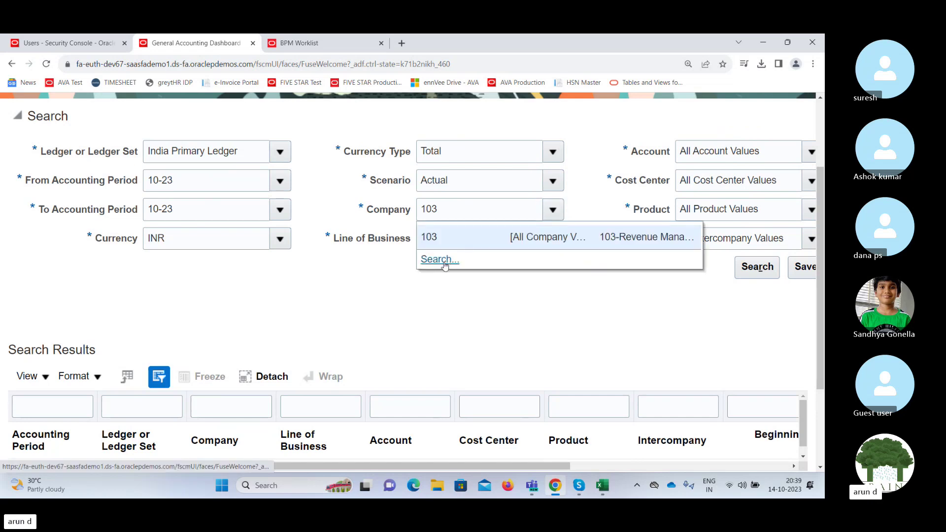
pyautogui.click(441, 260)
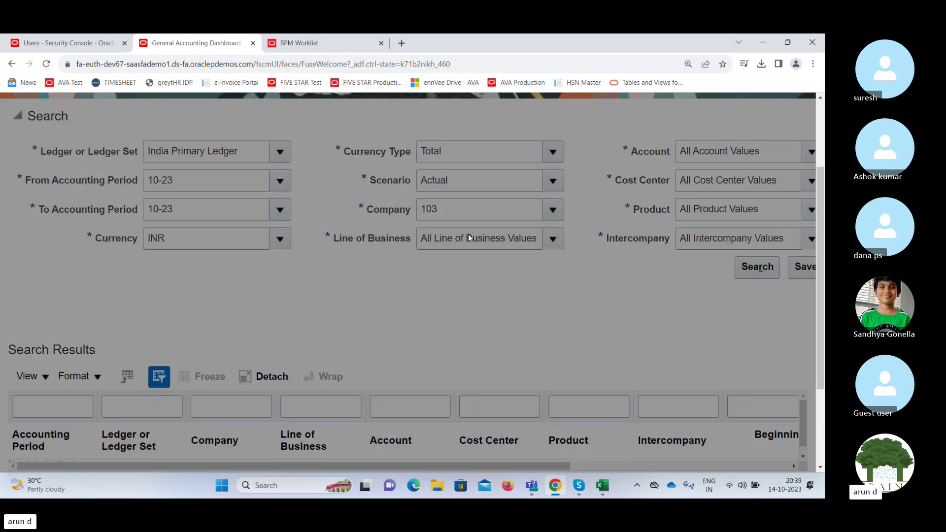
# Clear company 103 from the search, pick All Company Values, and confirm.
pyautogui.doubleClick(277, 256)
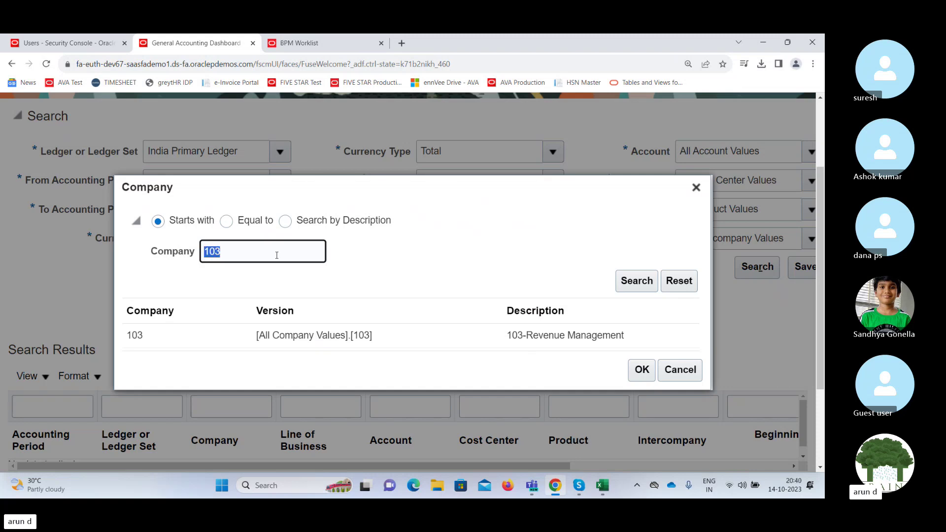
pyautogui.press('BackSpace')
pyautogui.press('Return')
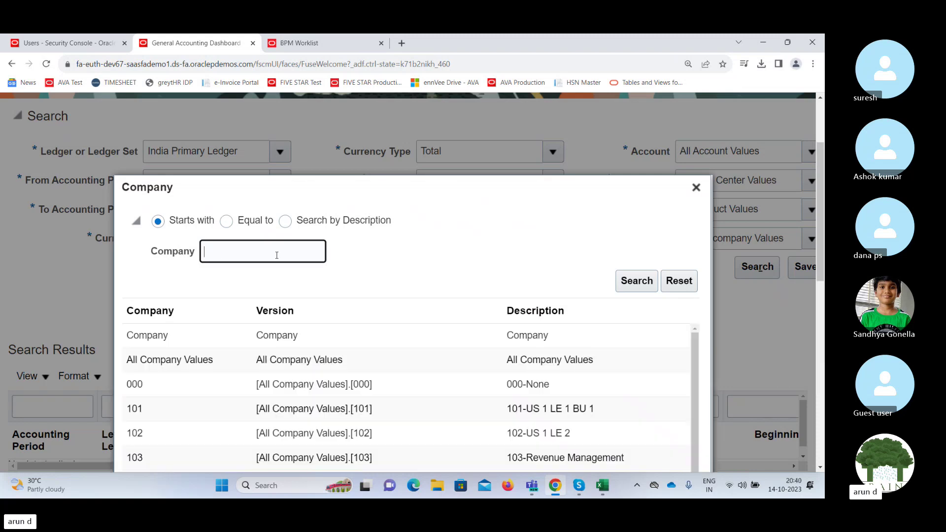
pyautogui.click(240, 362)
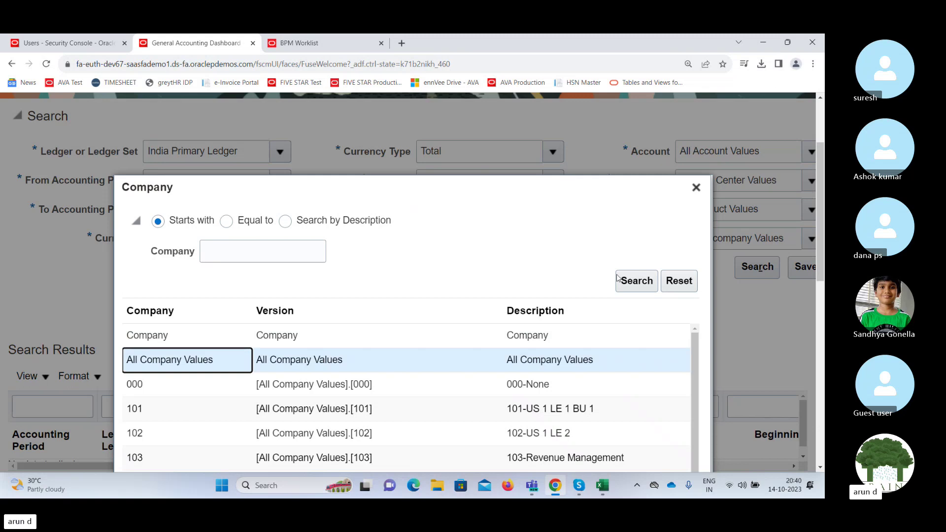
pyautogui.scroll(-1, 808, 271)
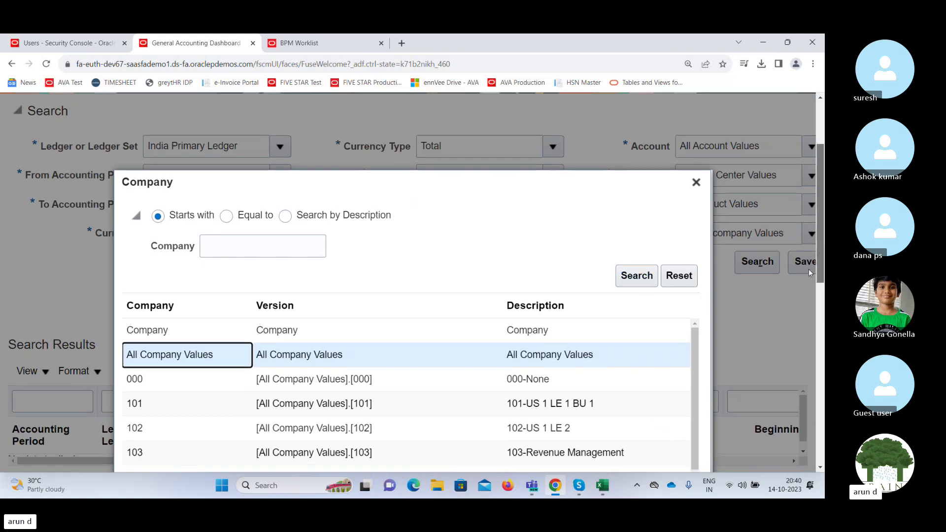
pyautogui.scroll(-5, 808, 269)
pyautogui.scroll(6, 754, 397)
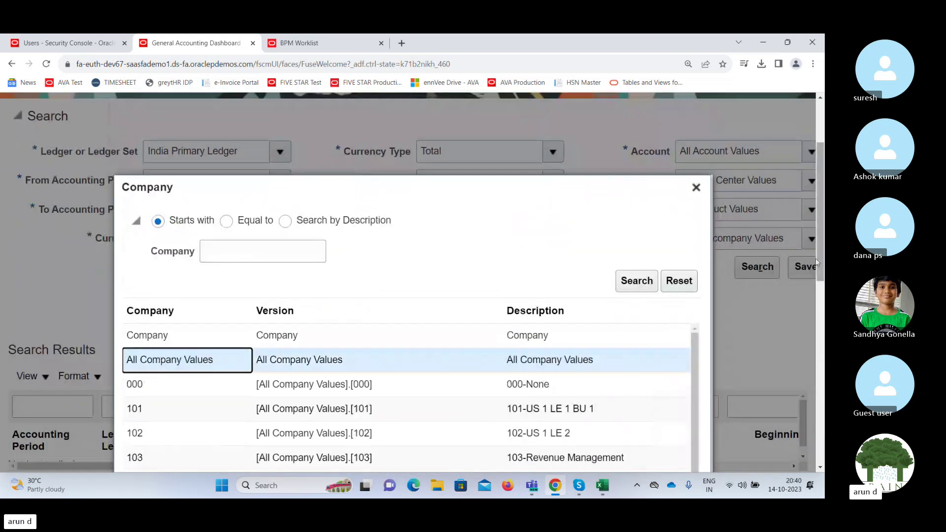
pyautogui.moveTo(817, 251); pyautogui.dragTo(822, 439)
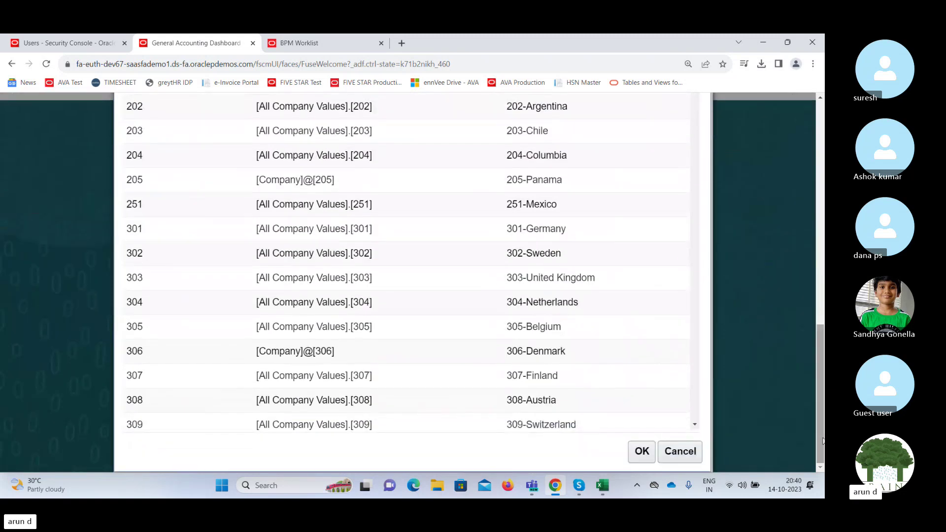
pyautogui.click(641, 451)
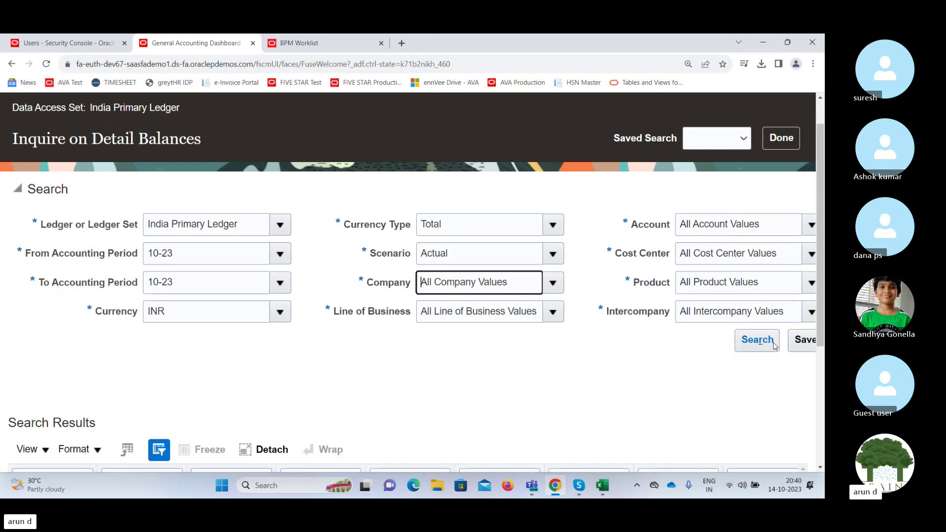
# Run the 10-23 detail balances search and review results, including account 11200 at 23,500.00 INR.
pyautogui.click(773, 343)
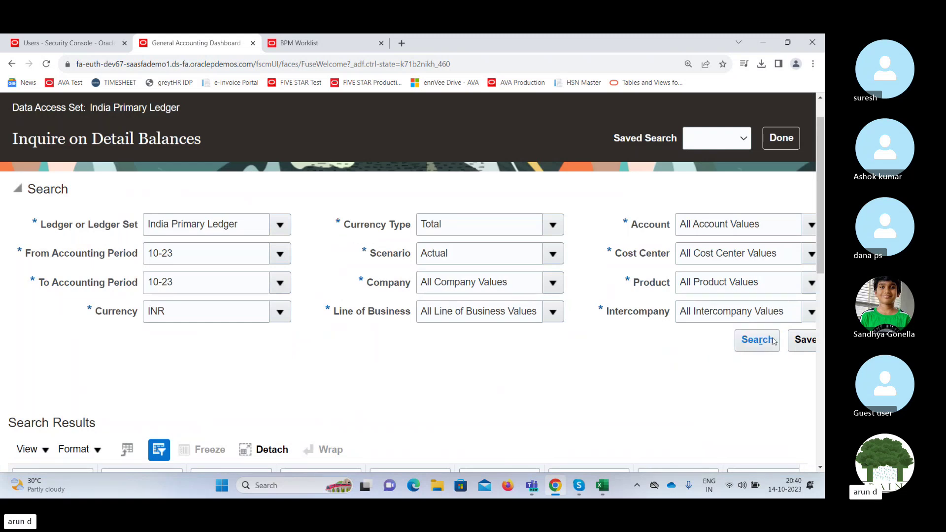
pyautogui.moveTo(823, 251); pyautogui.dragTo(773, 445)
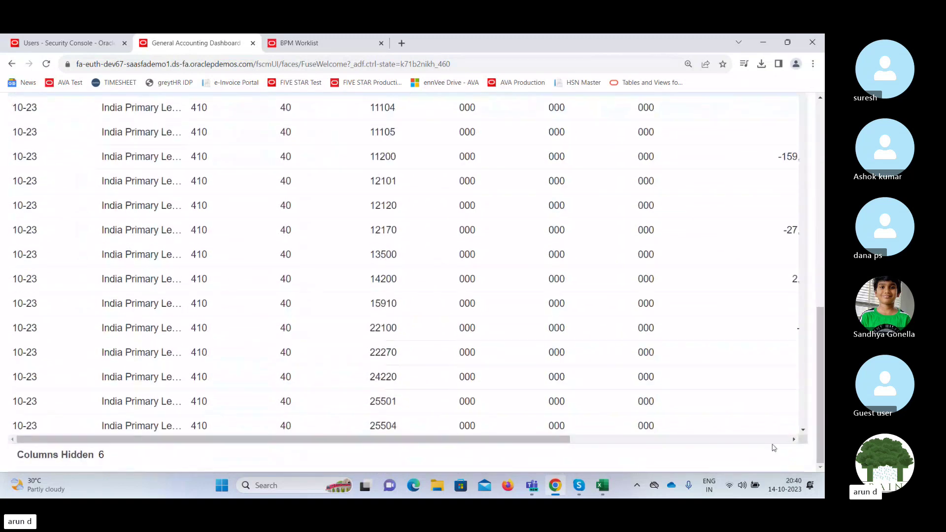
pyautogui.moveTo(545, 440); pyautogui.dragTo(759, 453)
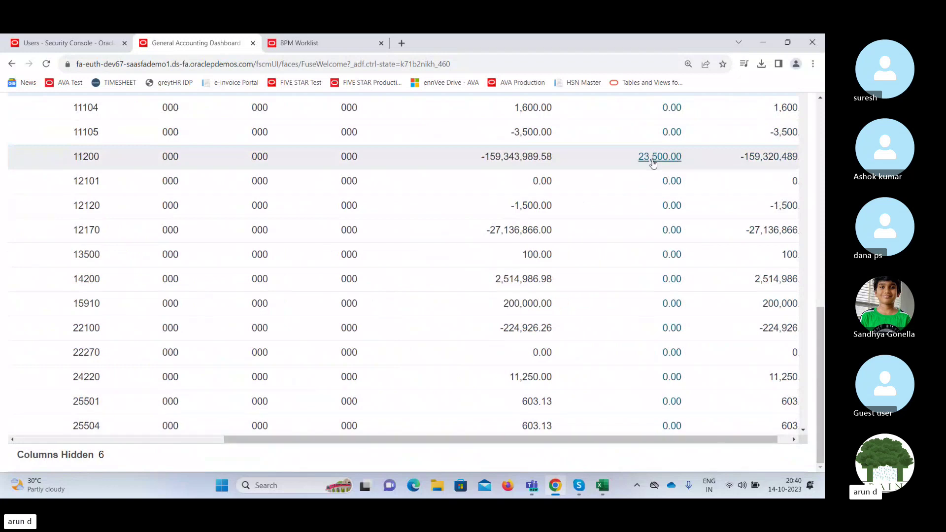
pyautogui.moveTo(818, 343); pyautogui.dragTo(820, 154)
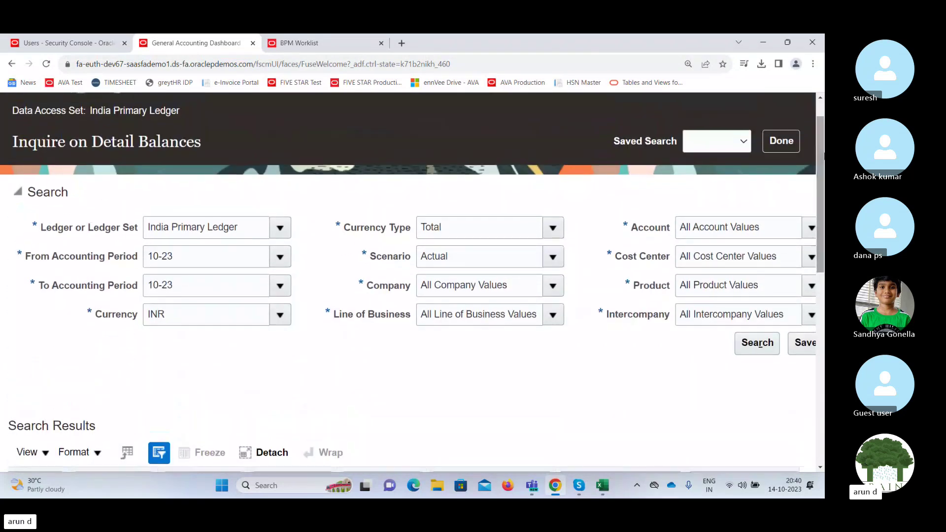
# Finish the inquiry and return to the dashboard's EXD Account Monitor, briefly checking the Tasks panel.
pyautogui.click(782, 137)
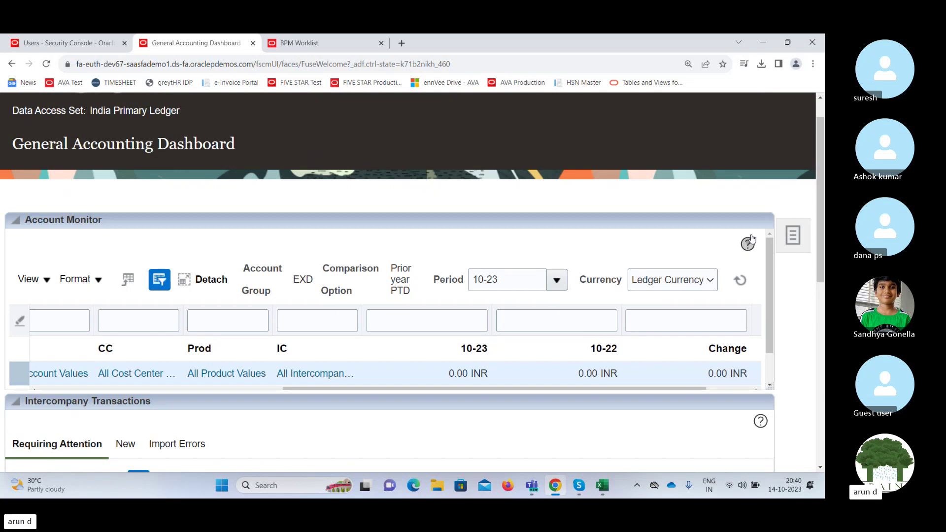
pyautogui.click(792, 235)
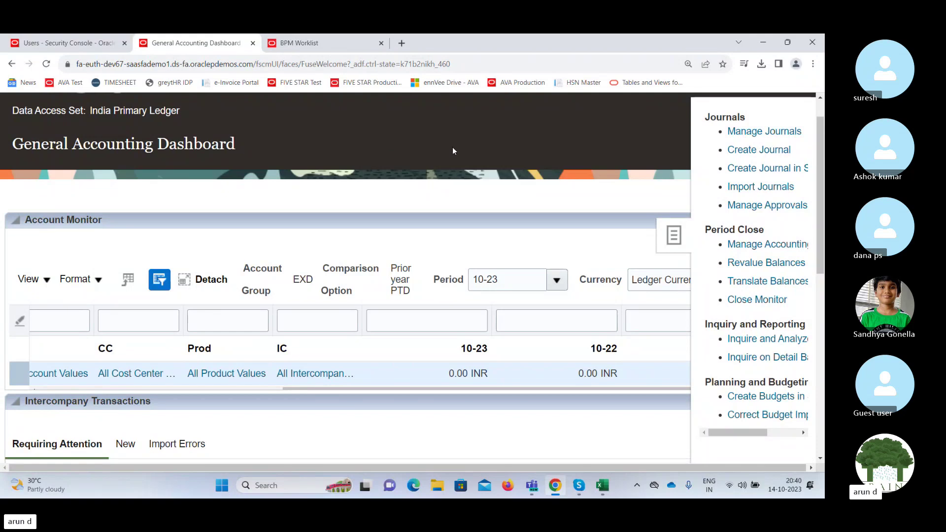
pyautogui.click(557, 155)
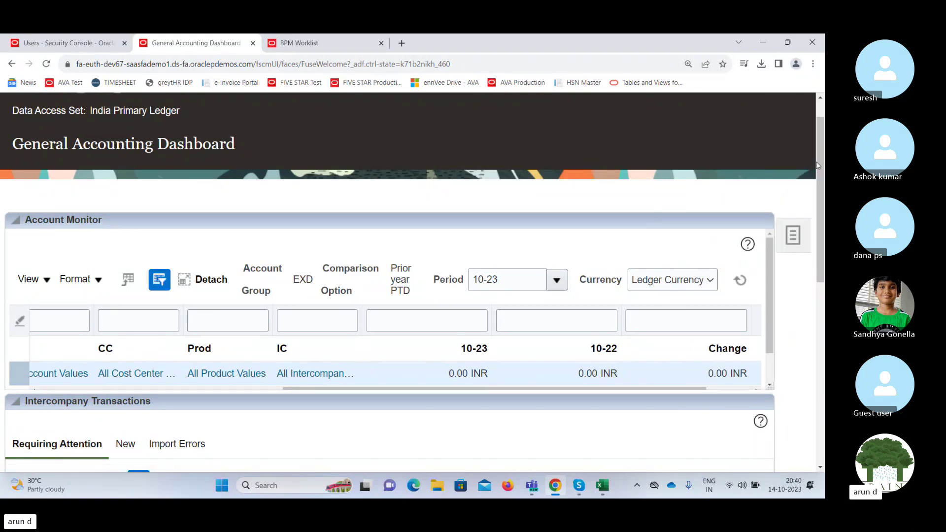
pyautogui.scroll(1, 820, 147)
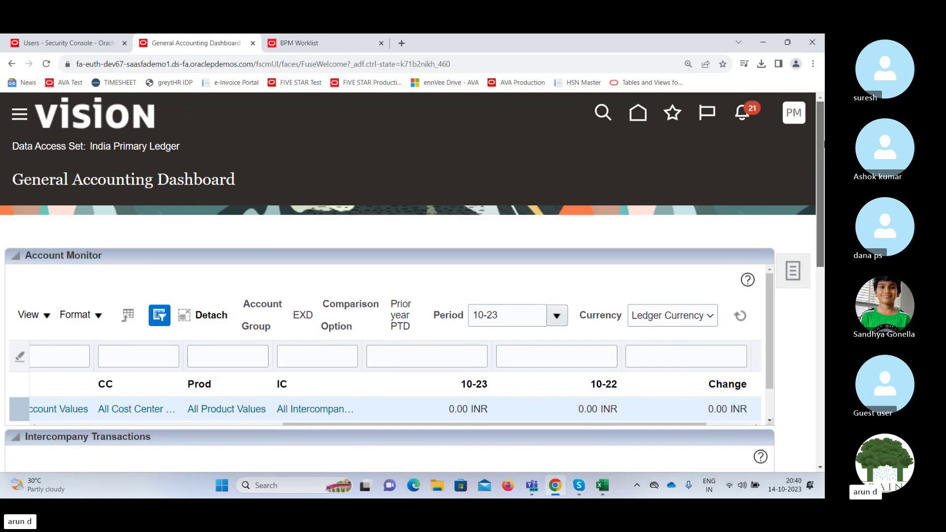
# Go to the home page and open Setup and Maintenance from the Settings and Actions menu.
pyautogui.click(641, 118)
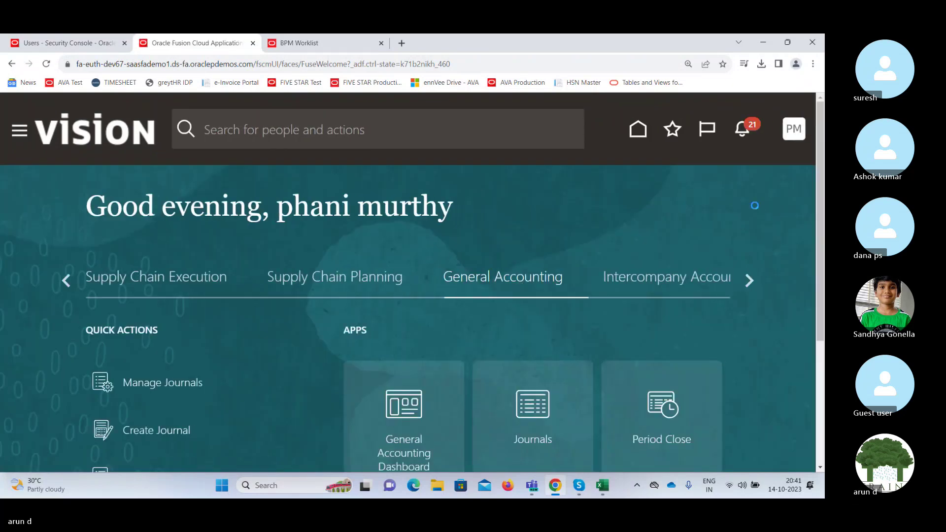
pyautogui.click(794, 131)
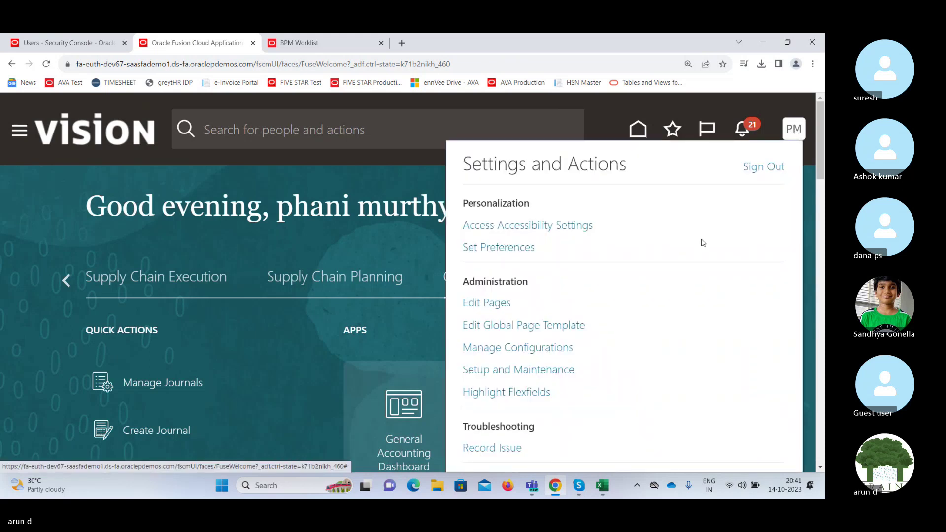
pyautogui.click(561, 374)
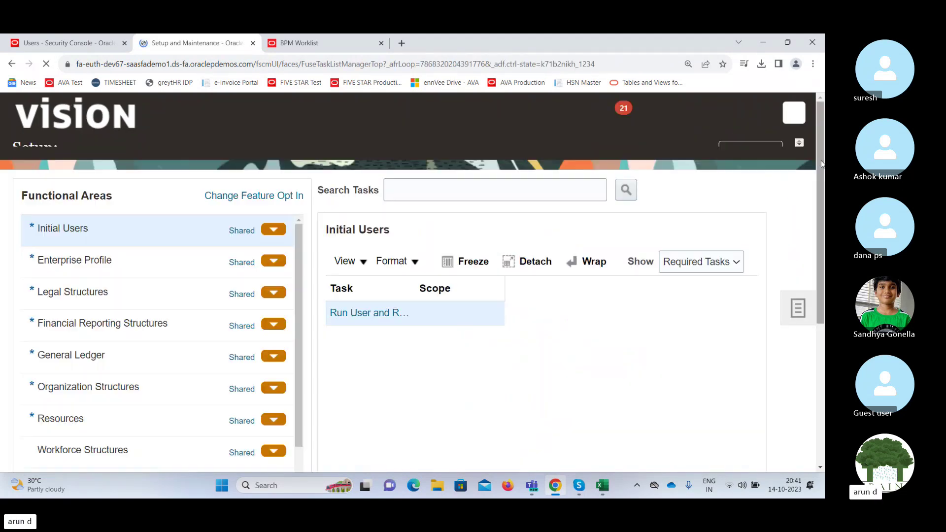
# Select the General Ledger functional area to list its tasks, including Specify Ledger Options.
pyautogui.moveTo(822, 162); pyautogui.dragTo(786, 310)
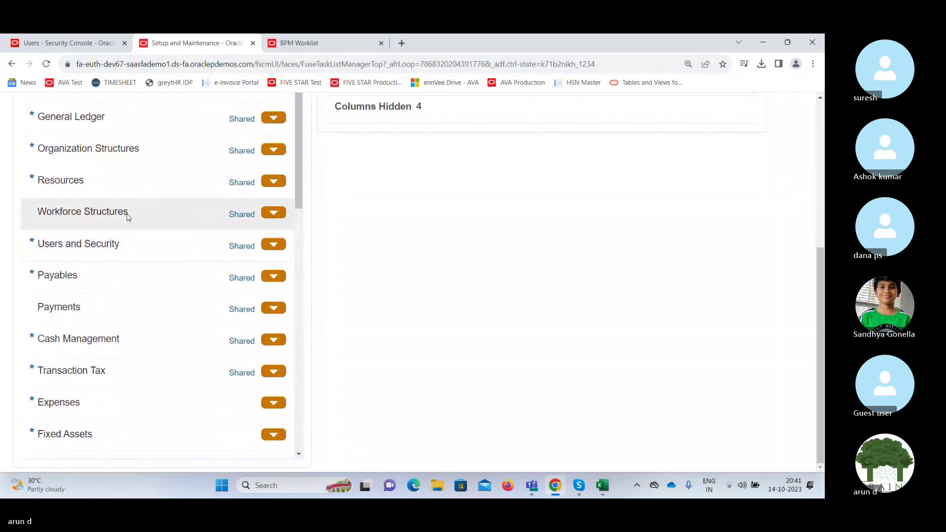
pyautogui.click(108, 128)
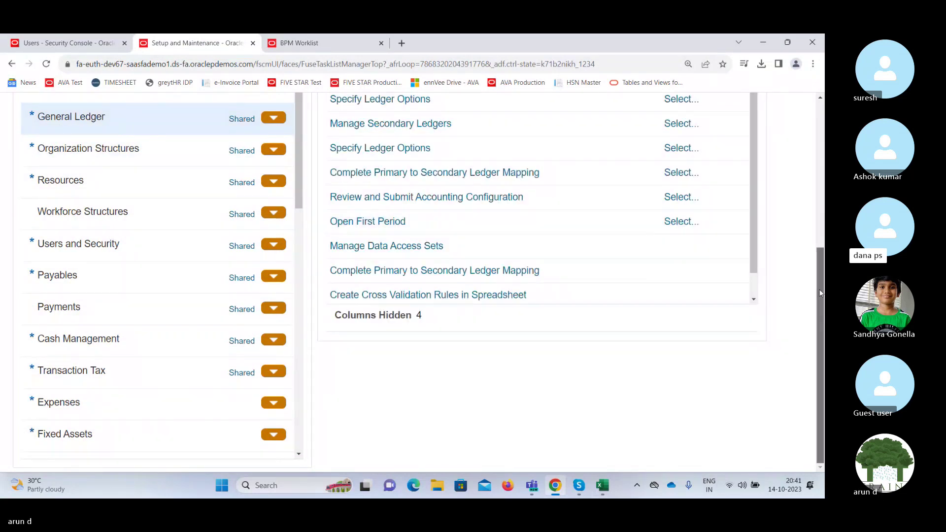
pyautogui.moveTo(821, 293); pyautogui.dragTo(822, 194)
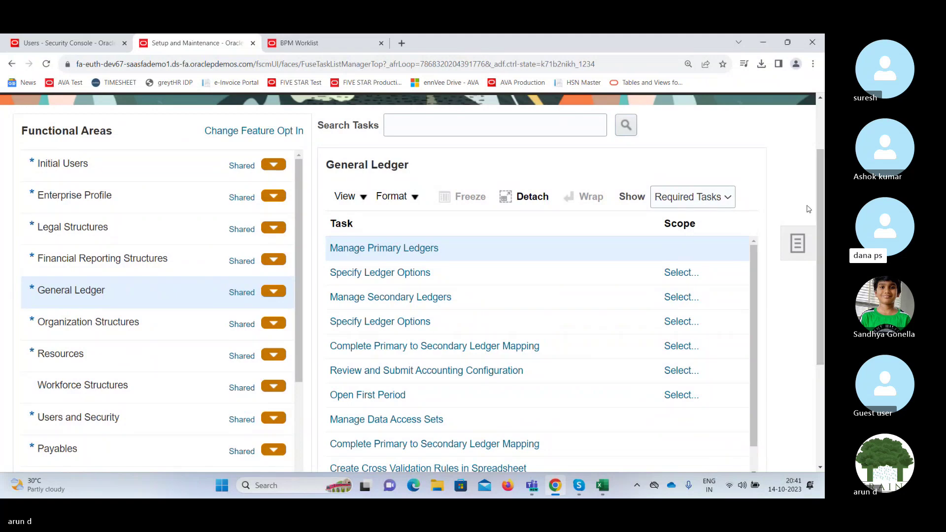
pyautogui.moveTo(819, 193); pyautogui.dragTo(821, 221)
# Start the Specify Ledger Options scope with Select and Add for Primary Ledger, then switch to Skype.
pyautogui.click(675, 222)
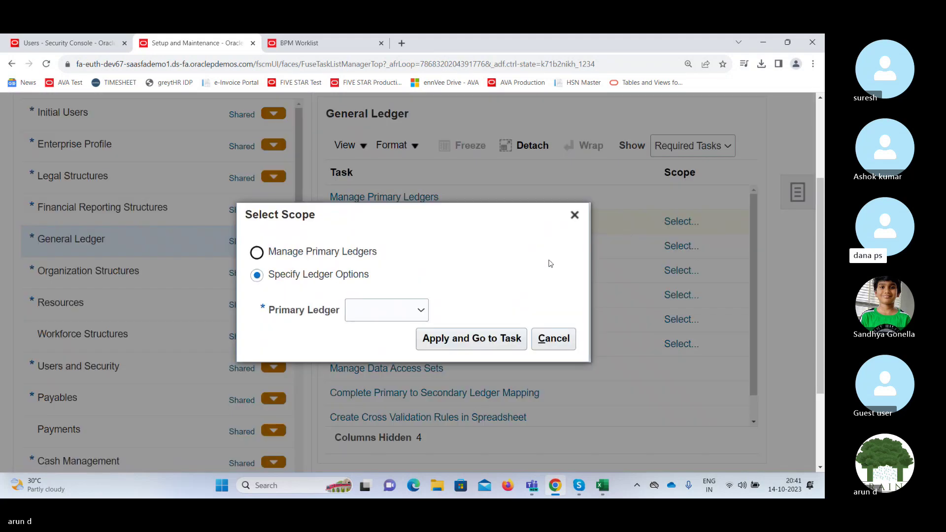
pyautogui.click(383, 314)
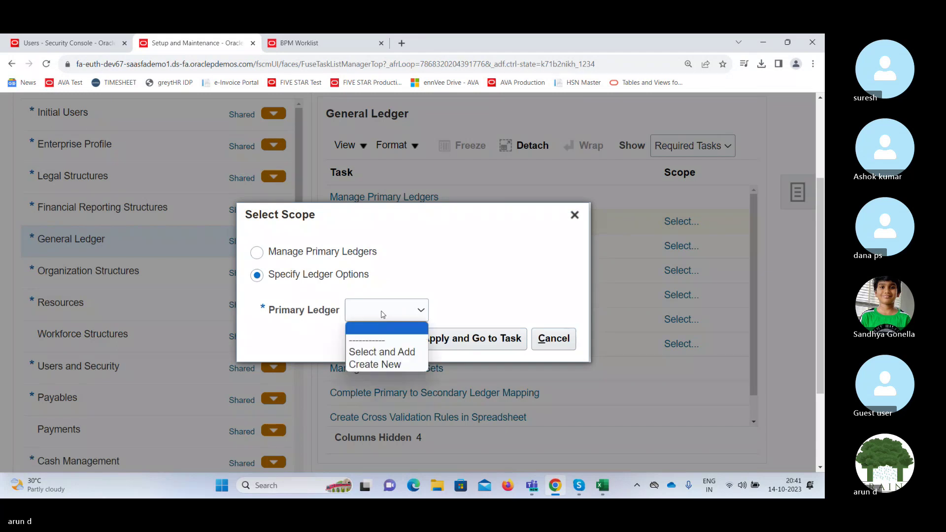
pyautogui.click(381, 352)
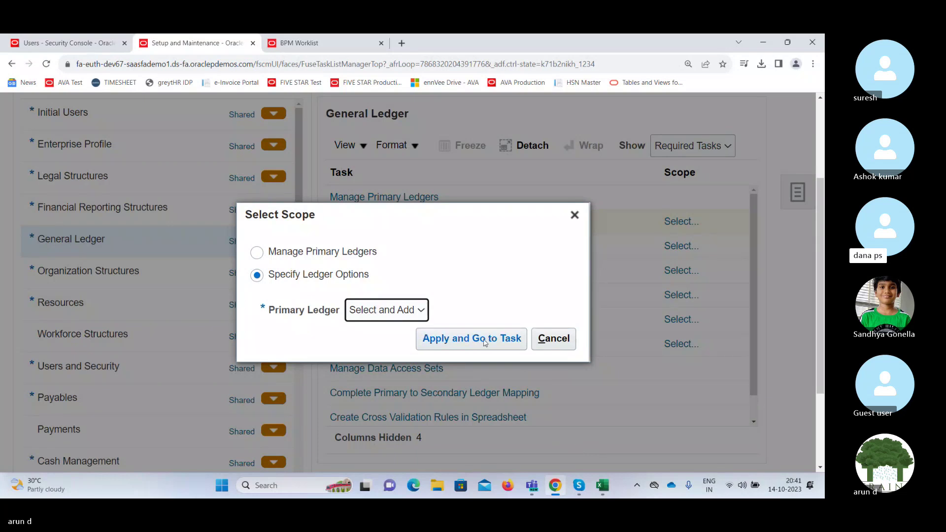
pyautogui.click(579, 488)
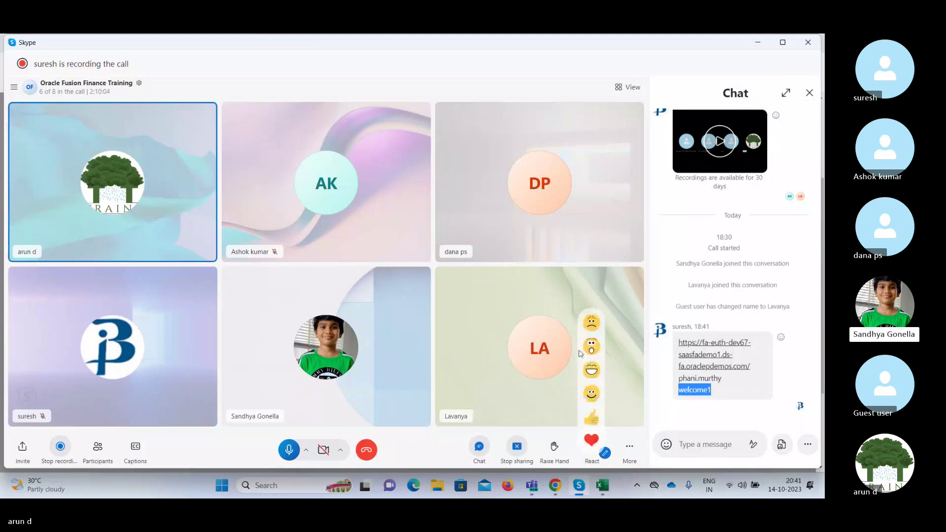